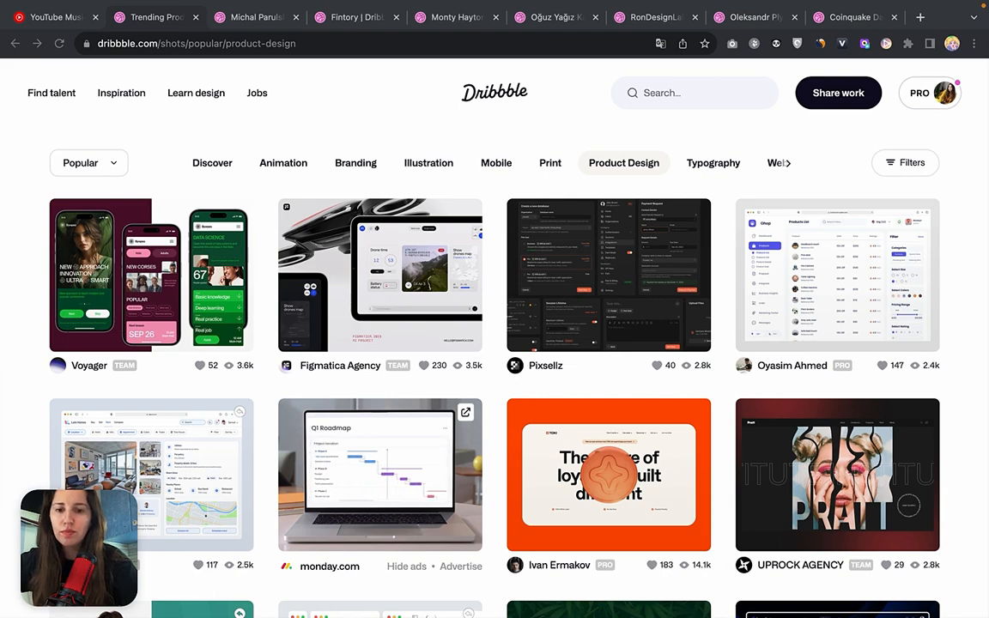
Switch to the UI Shot file in Figma and bring the TradeMask crypto dashboard example into close view.
mouse_move(397, 580)
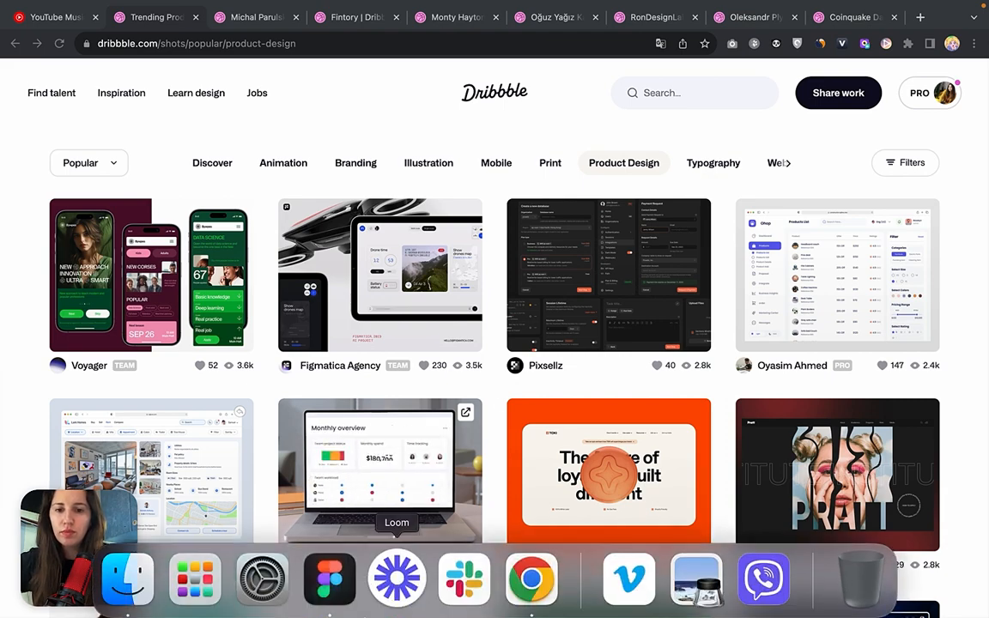
click(326, 591)
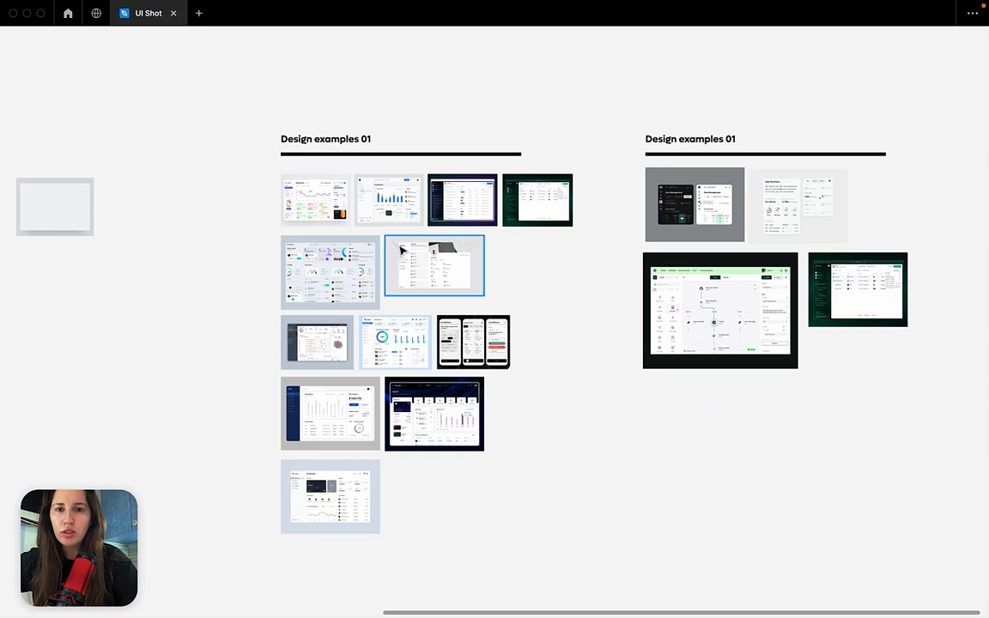
scroll(393, 245, up, 3)
scroll(393, 247, up, 5)
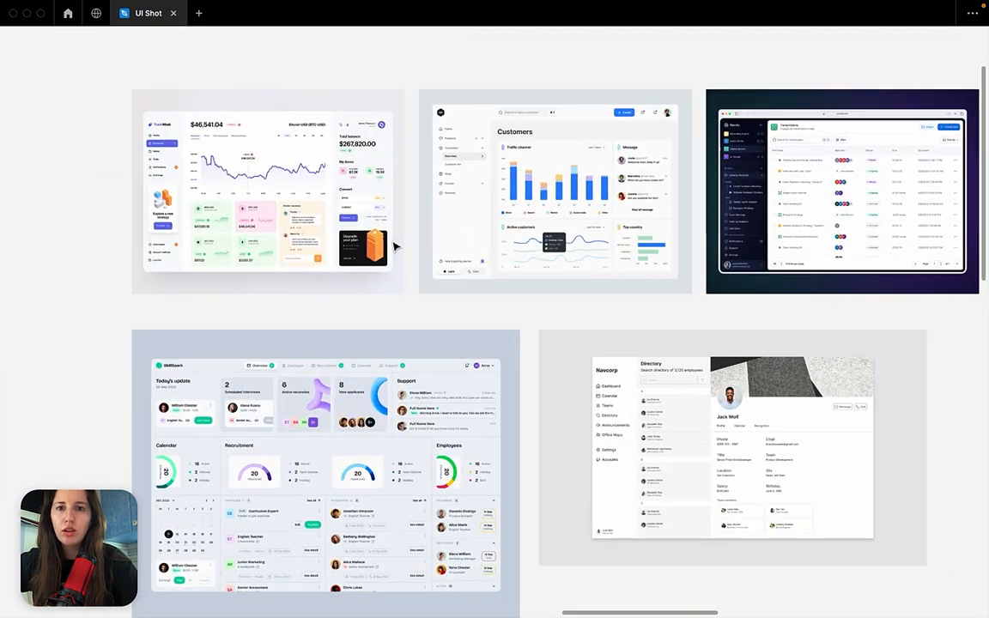
scroll(394, 247, up, 6)
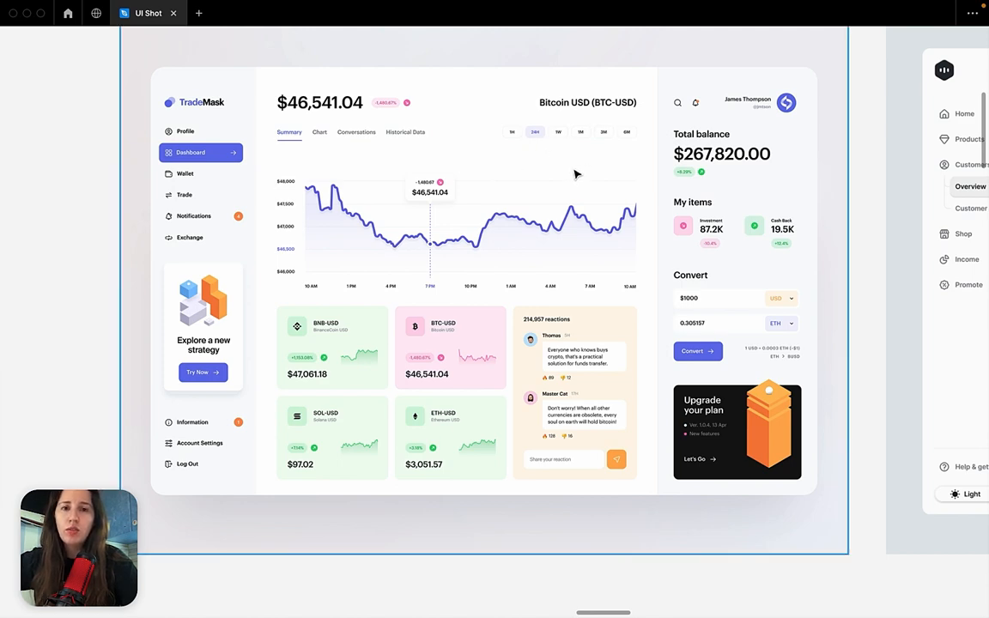
Examine the TradeMask dashboard's price chart, coin cards, reactions block and Convert section up close.
scroll(524, 182, up, 1)
scroll(523, 182, up, 5)
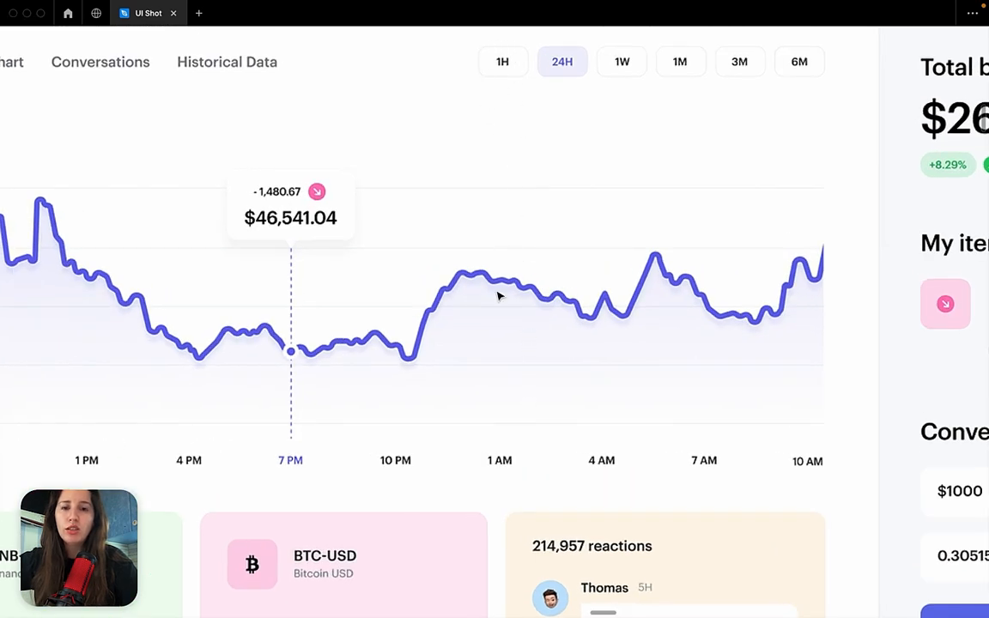
scroll(487, 322, down, 5)
scroll(486, 323, up, 5)
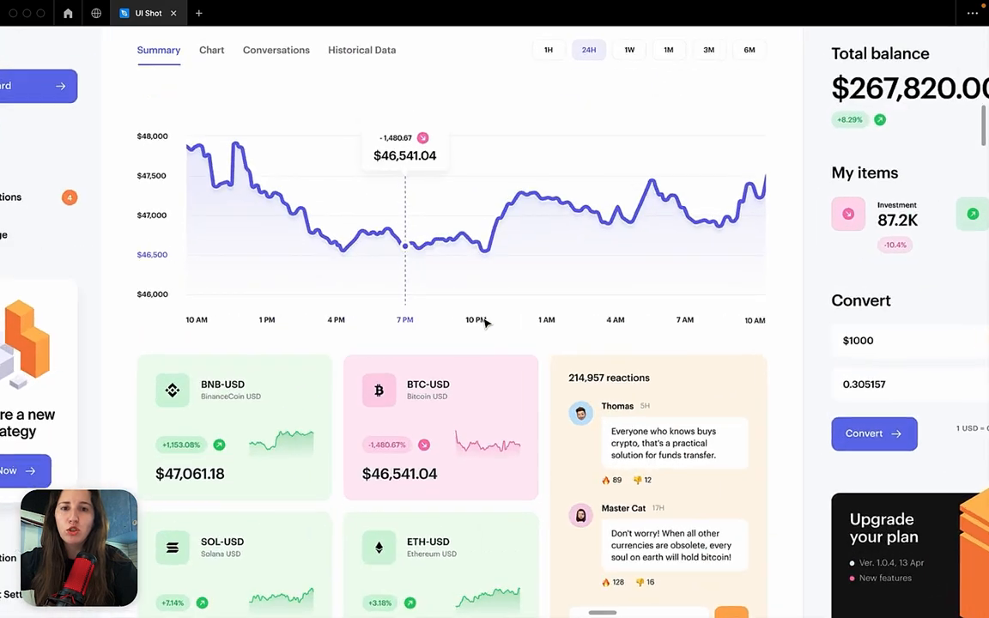
scroll(486, 322, down, 5)
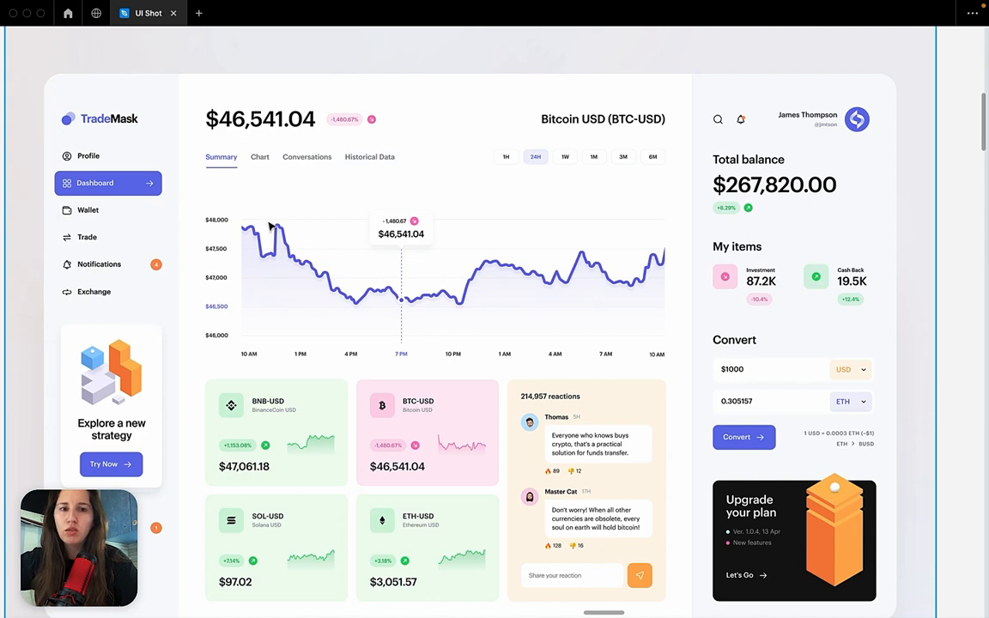
scroll(720, 327, up, 5)
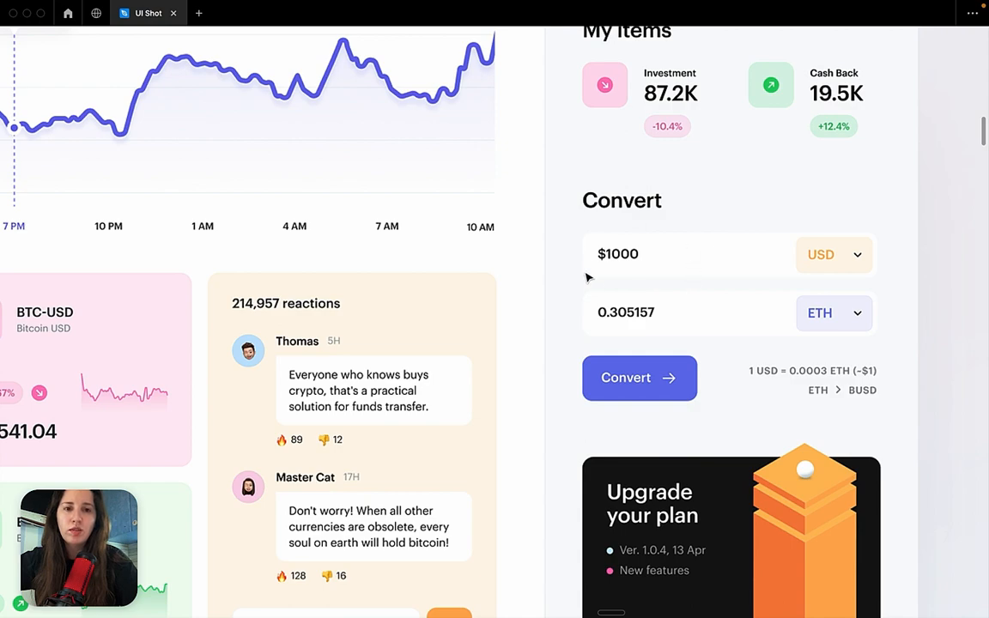
scroll(588, 276, up, 5)
scroll(587, 178, down, 3)
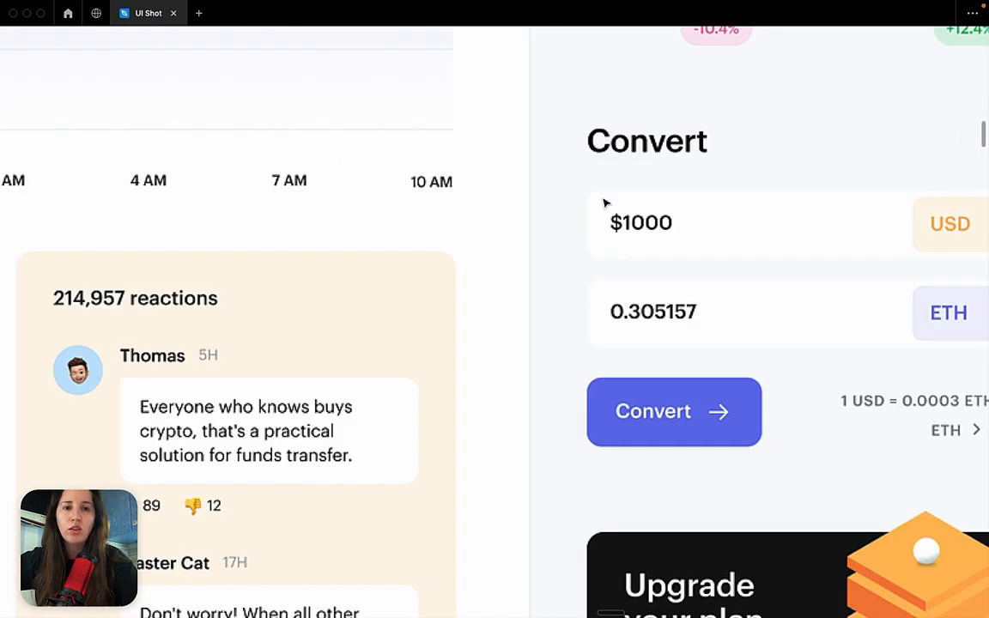
scroll(604, 204, down, 5)
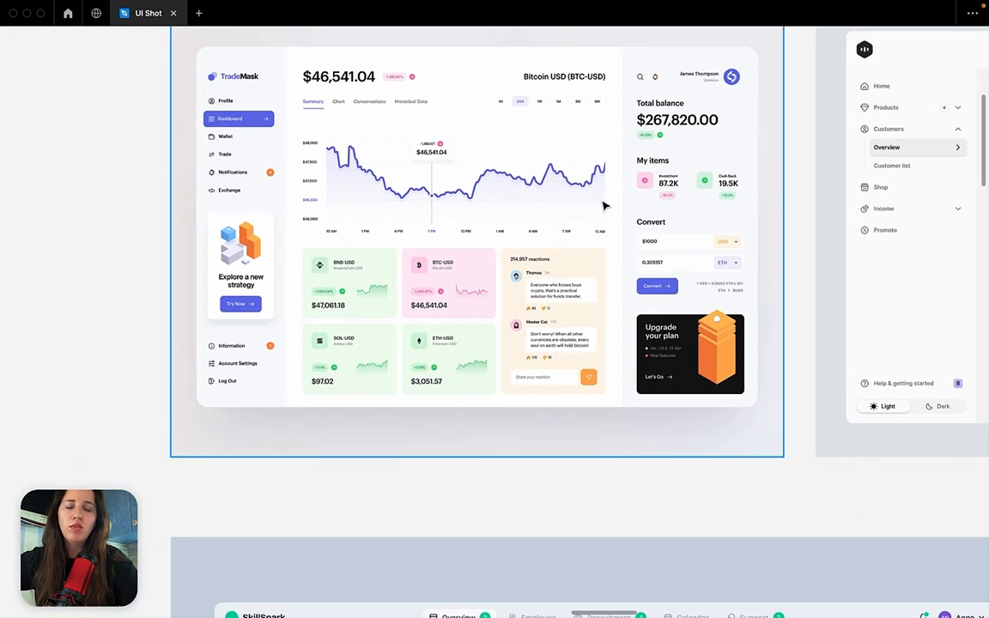
scroll(605, 206, up, 3)
scroll(604, 206, left, 1)
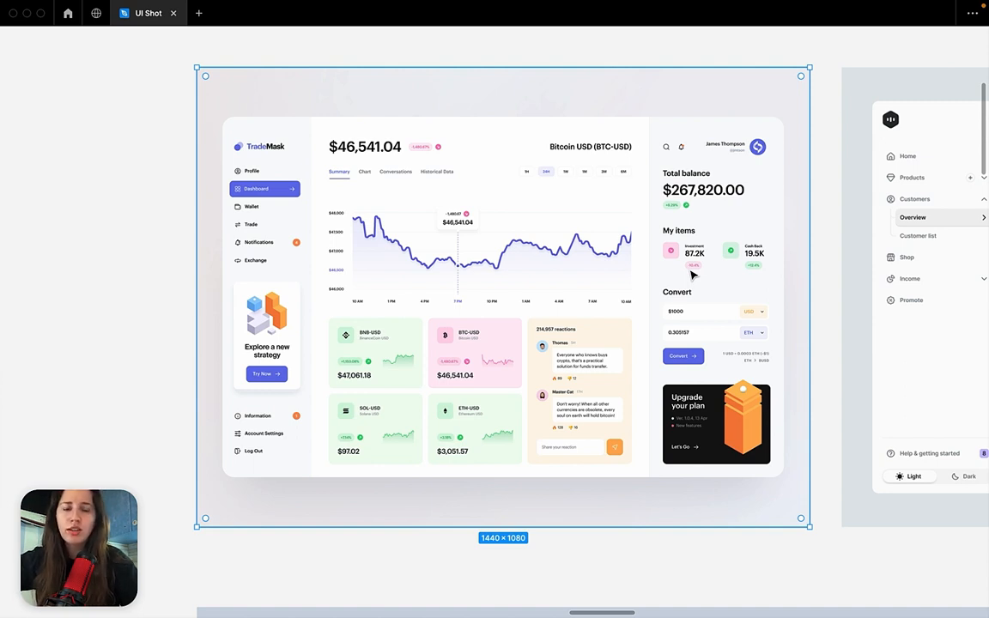
click(826, 261)
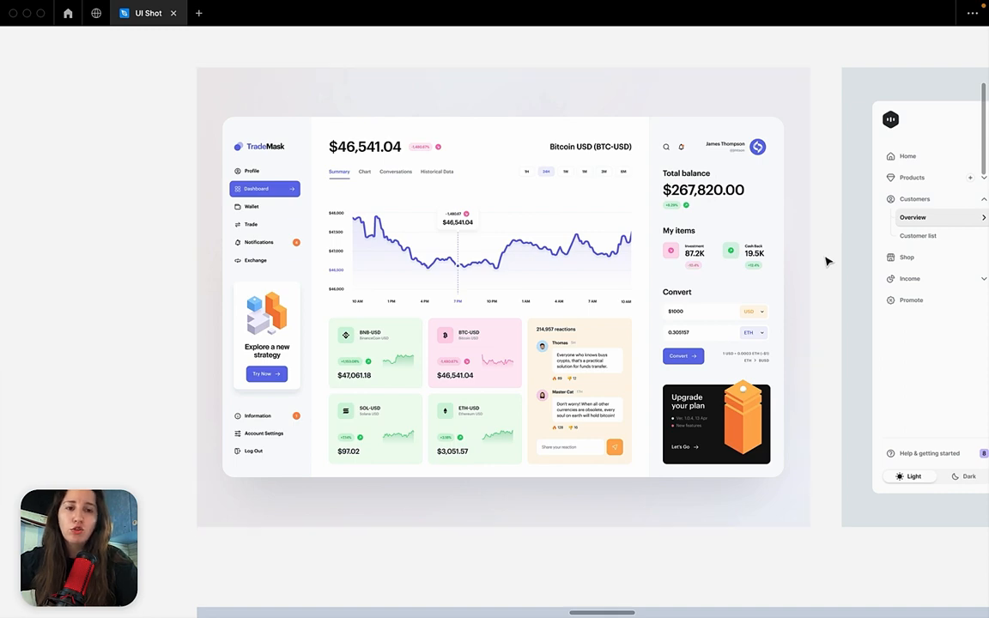
Examine the Stumbl Board mobile screens, including the topic tags, available tests and quiz answer options.
scroll(661, 410, down, 5)
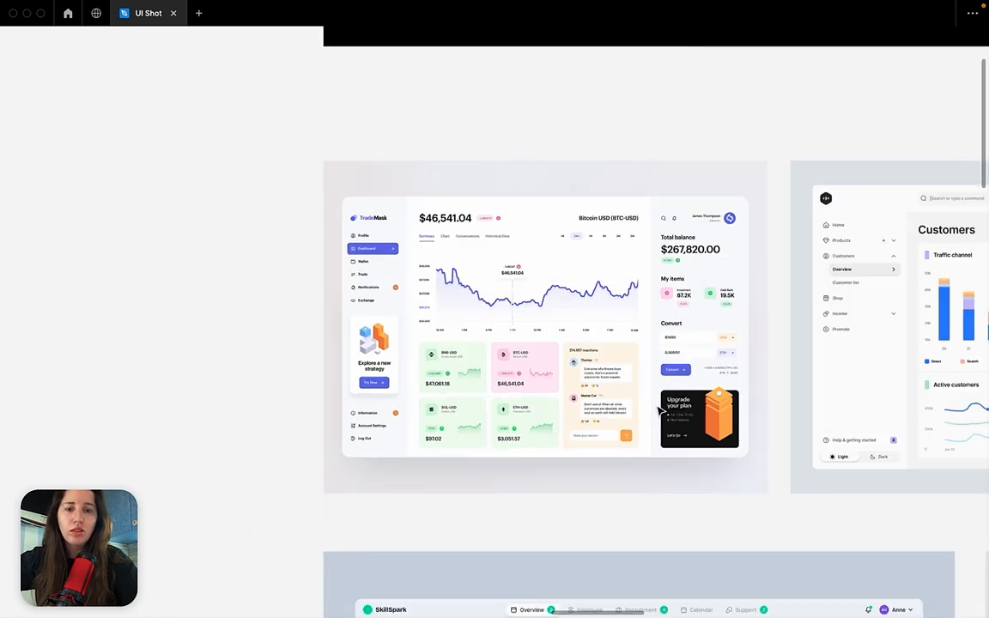
scroll(660, 410, down, 3)
scroll(660, 411, down, 10)
scroll(660, 410, right, 8)
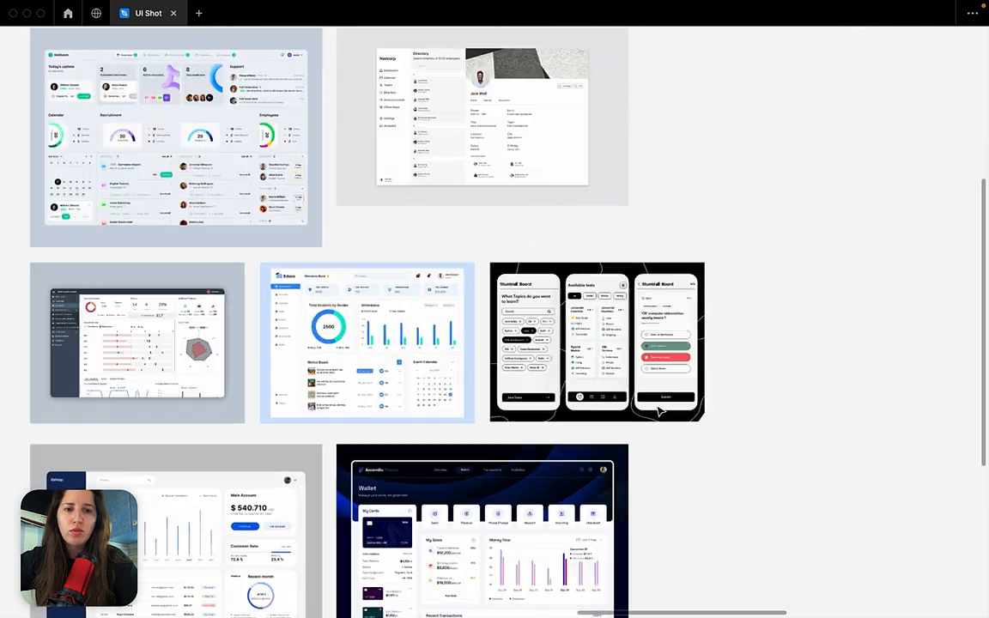
scroll(661, 411, up, 8)
scroll(661, 410, up, 3)
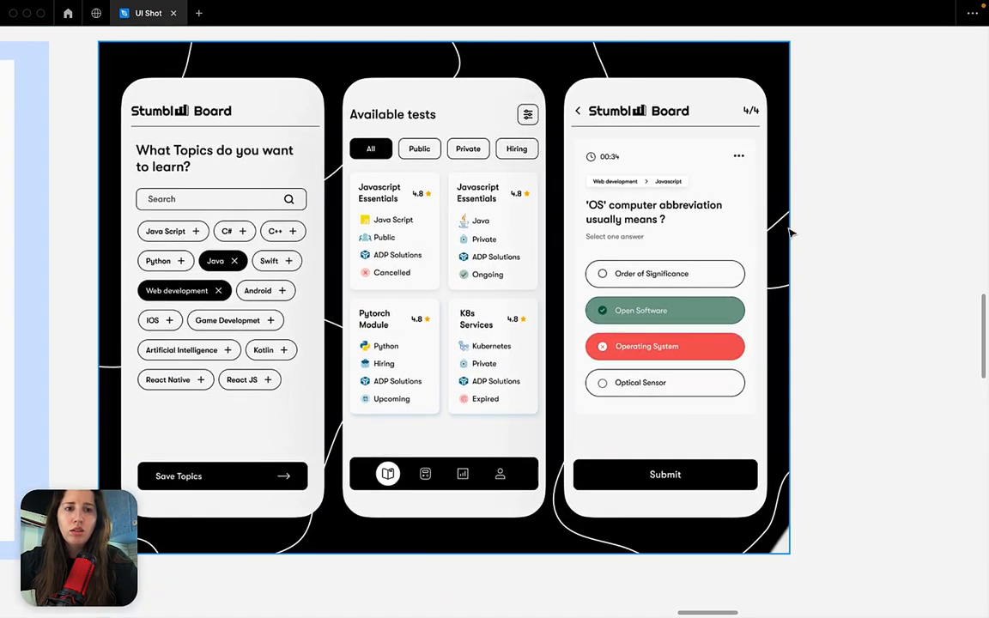
scroll(753, 189, up, 5)
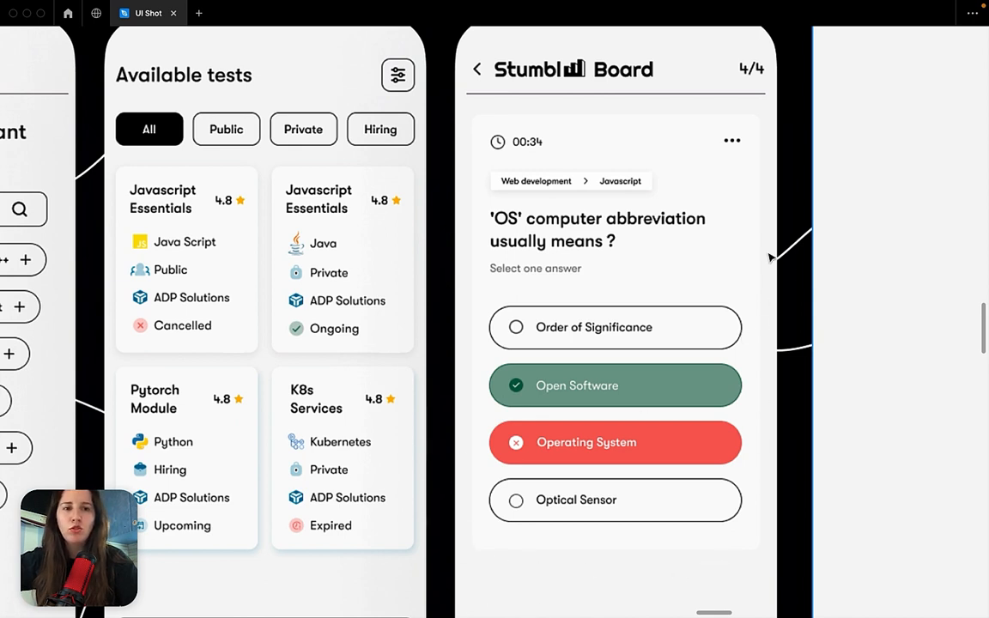
scroll(685, 151, down, 3)
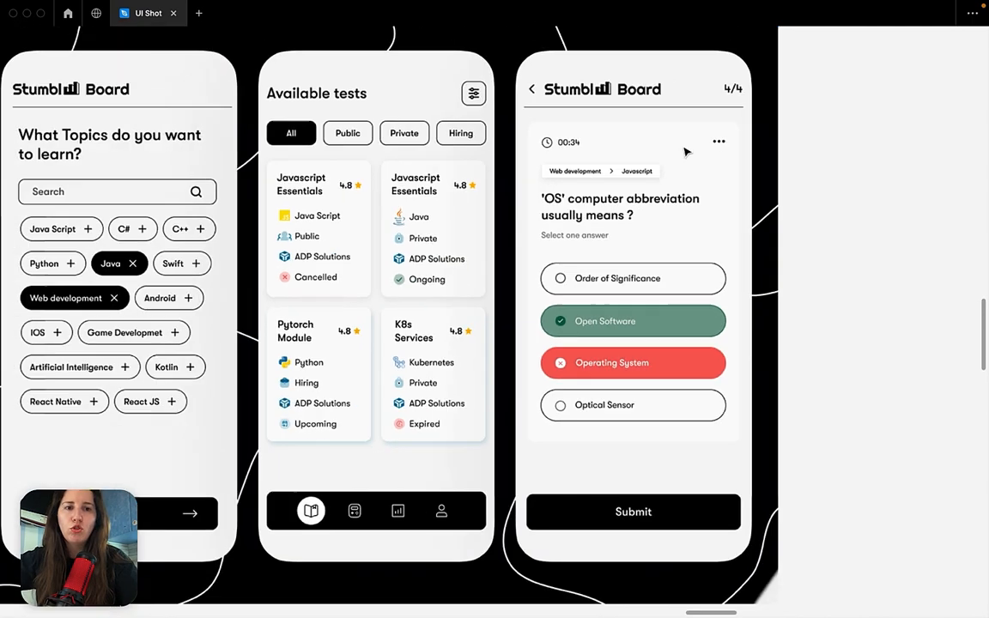
scroll(685, 151, up, 1)
scroll(685, 151, up, 1)
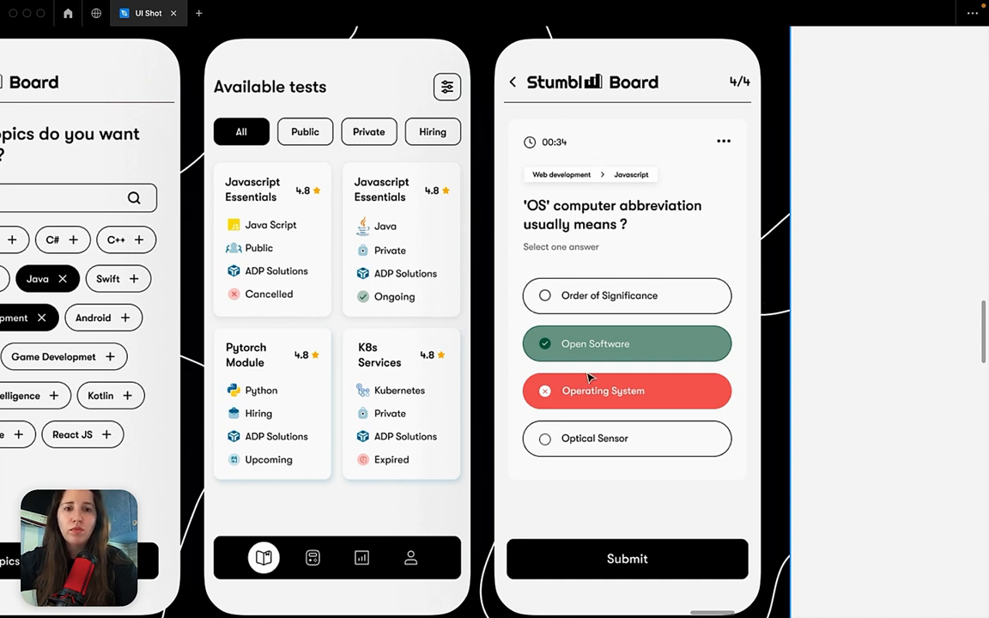
scroll(611, 220, left, 2)
scroll(610, 220, right, 1)
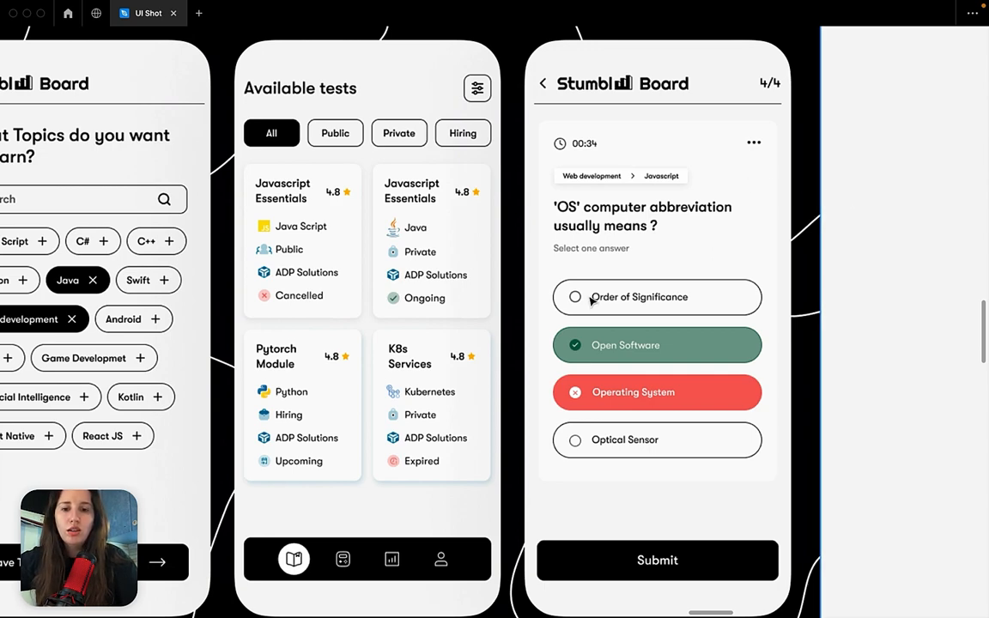
Examine the Pontify dashboard example, including its cards, statistics, transactions and income and expenses chart.
scroll(591, 301, down, 10)
scroll(591, 301, down, 4)
scroll(592, 300, left, 2)
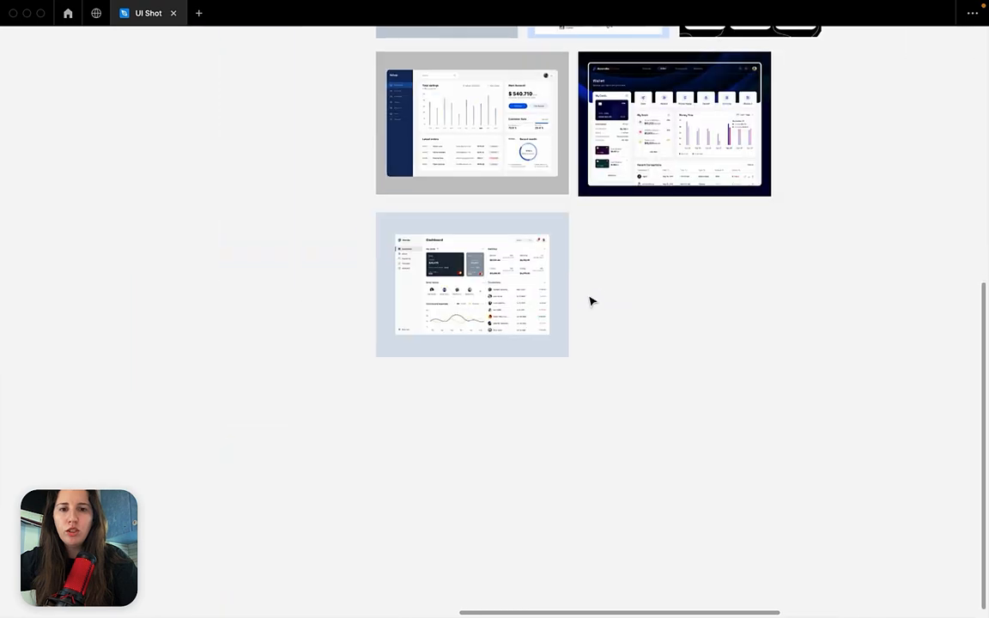
scroll(492, 281, up, 1)
scroll(492, 281, up, 10)
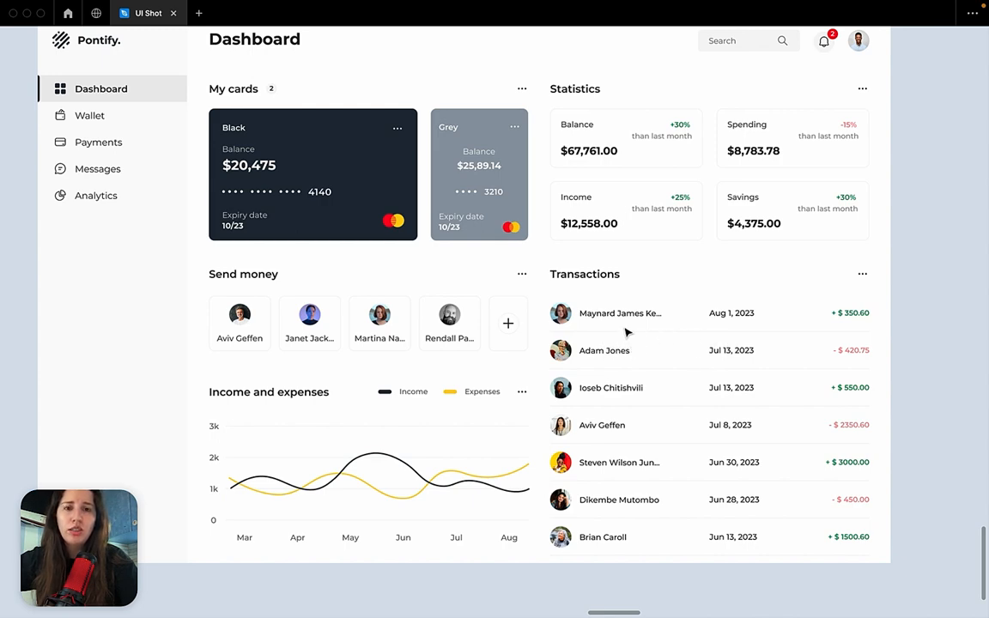
scroll(627, 333, down, 5)
scroll(627, 334, up, 3)
scroll(627, 333, left, 2)
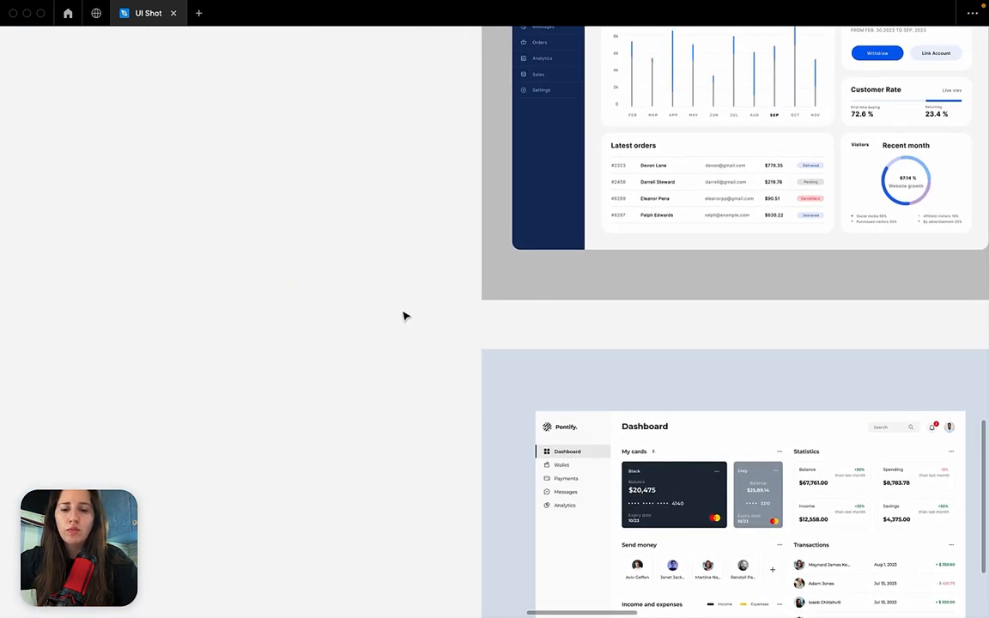
Show the Figma interface and draw a horizontal line about 426 px long on the empty canvas beside the Pontify dashboard.
key(super+backslash)
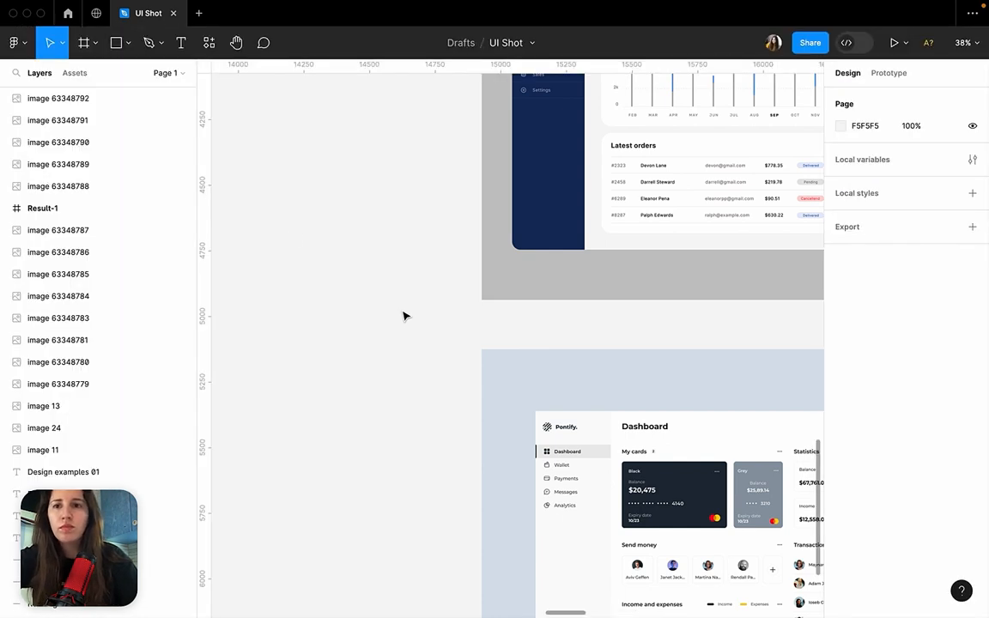
click(129, 45)
click(131, 93)
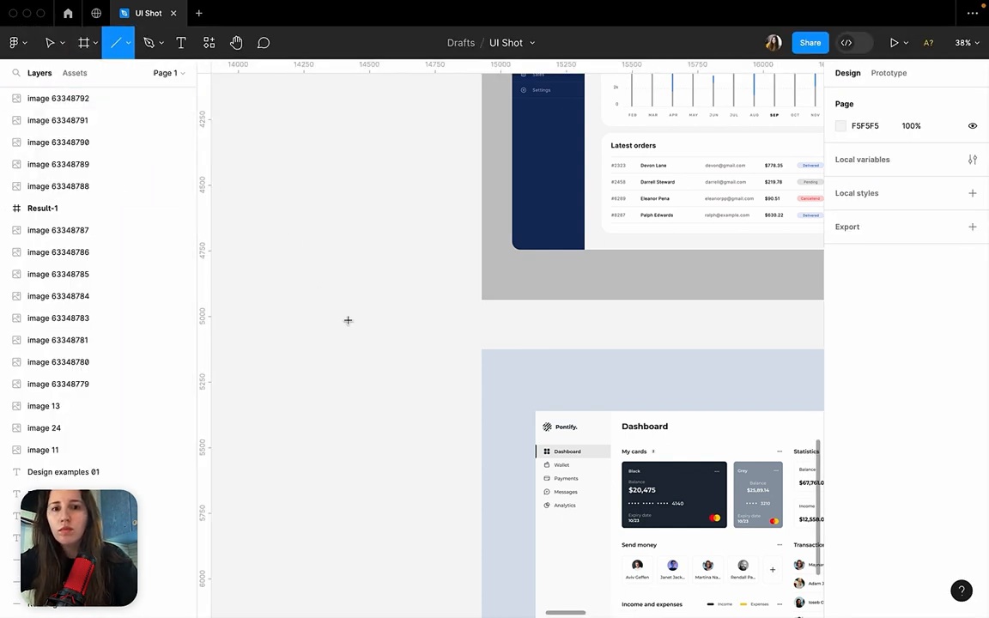
scroll(345, 320, down, 5)
scroll(346, 321, right, 2)
drag(279, 296, 394, 297)
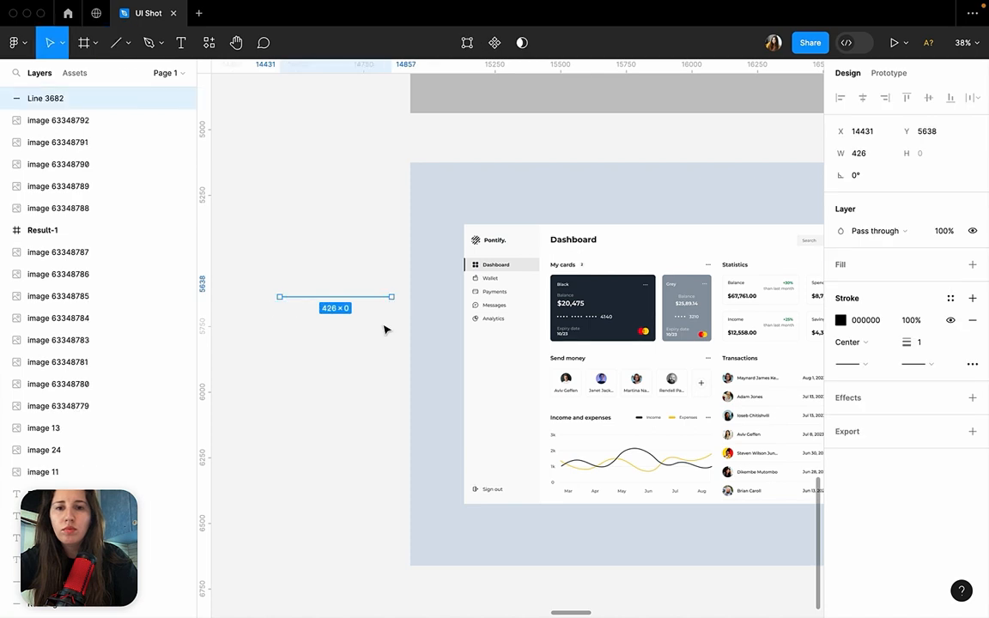
click(387, 329)
Set the new line's stroke opacity to 15%.
click(303, 298)
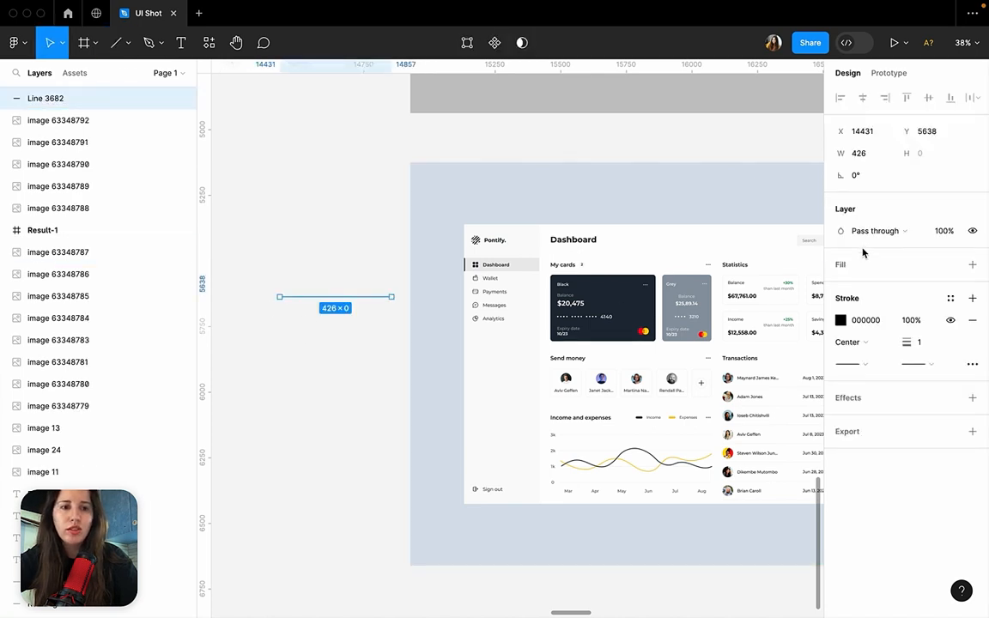
click(917, 322)
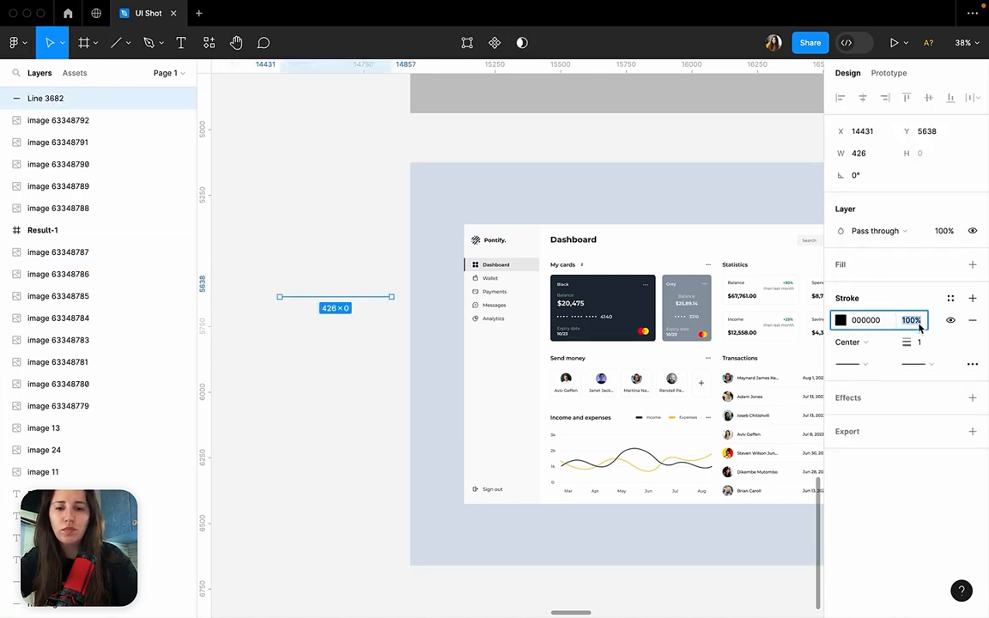
text(15)
key(Return)
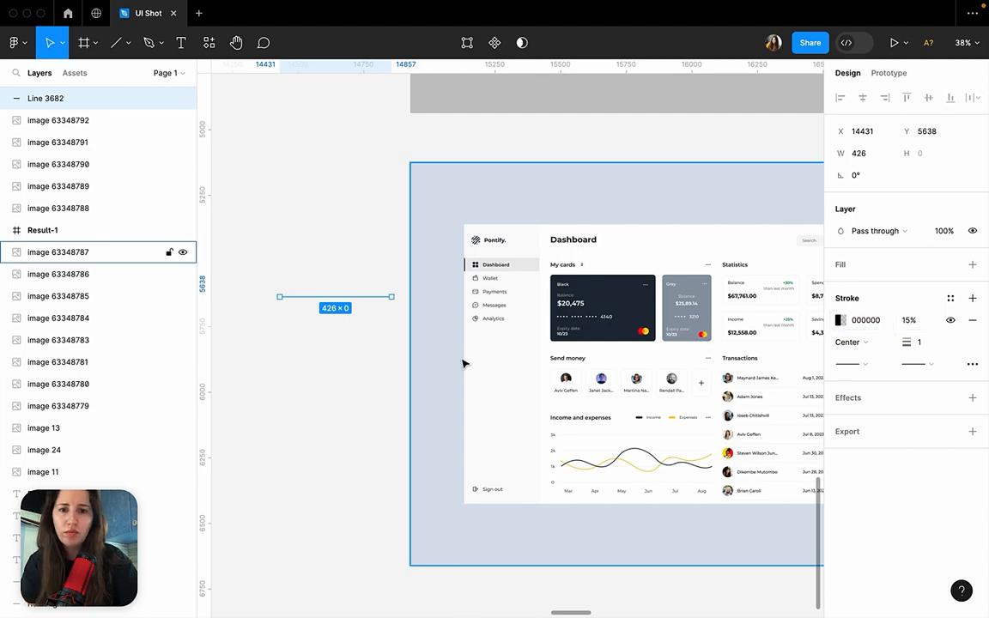
Move the line onto the Pontify dashboard, between the Send money and Income and expenses sections, and deselect it.
drag(334, 299, 621, 409)
scroll(621, 408, right, 1)
scroll(621, 408, down, 1)
scroll(621, 408, up, 5)
scroll(621, 407, left, 2)
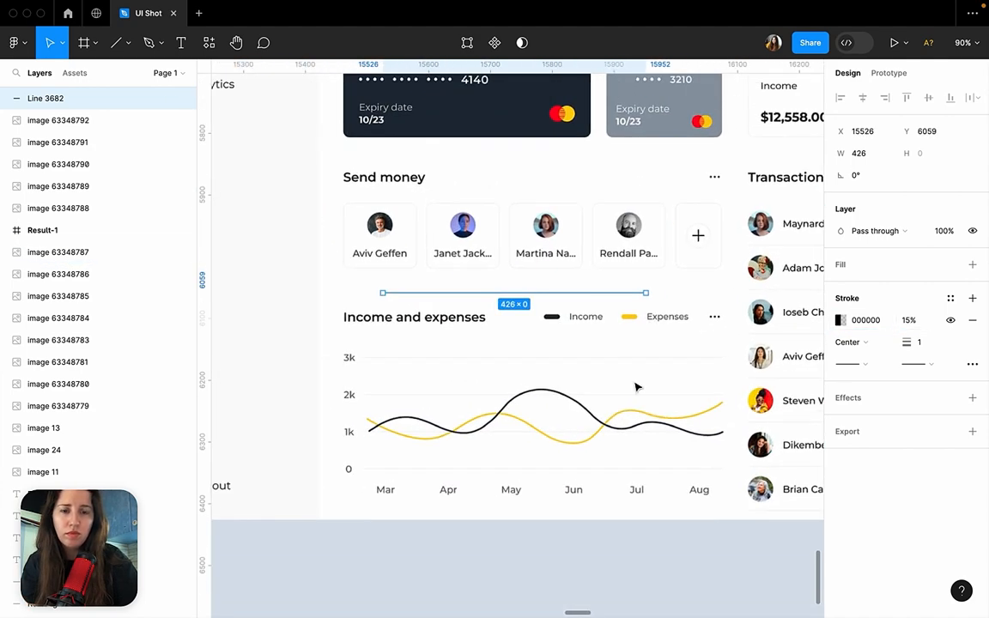
click(739, 277)
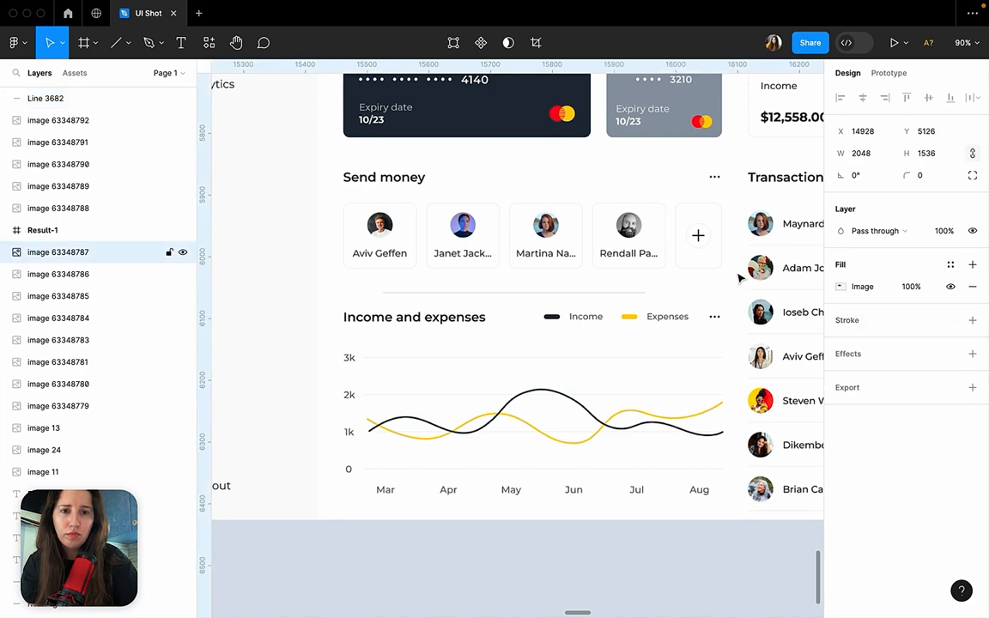
Set the stroke opacity of the line above Income and expenses to 10% and deselect it.
click(579, 294)
scroll(567, 292, up, 2)
scroll(563, 294, up, 3)
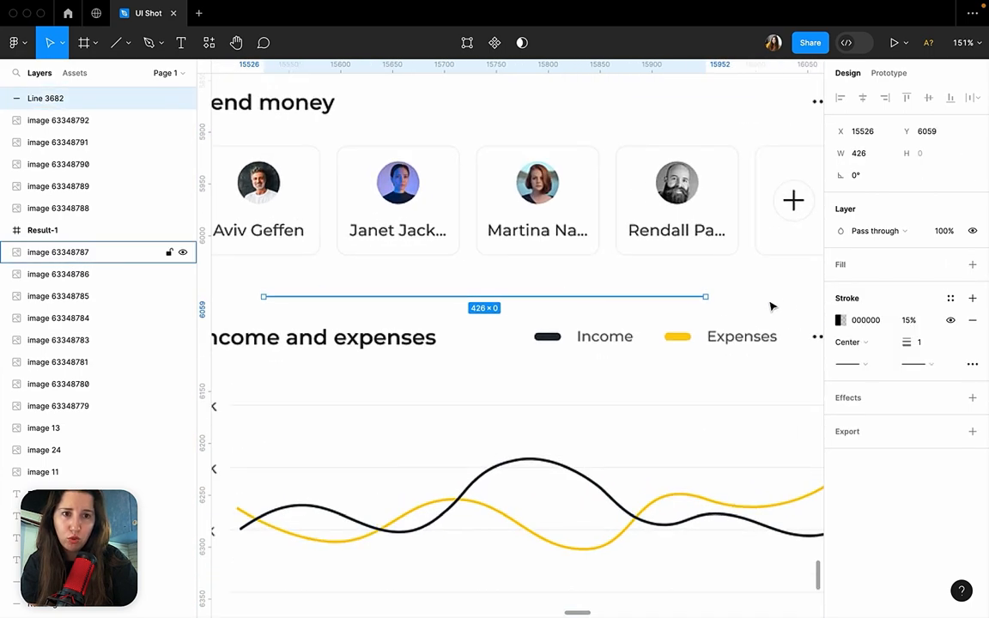
click(909, 321)
text(1)
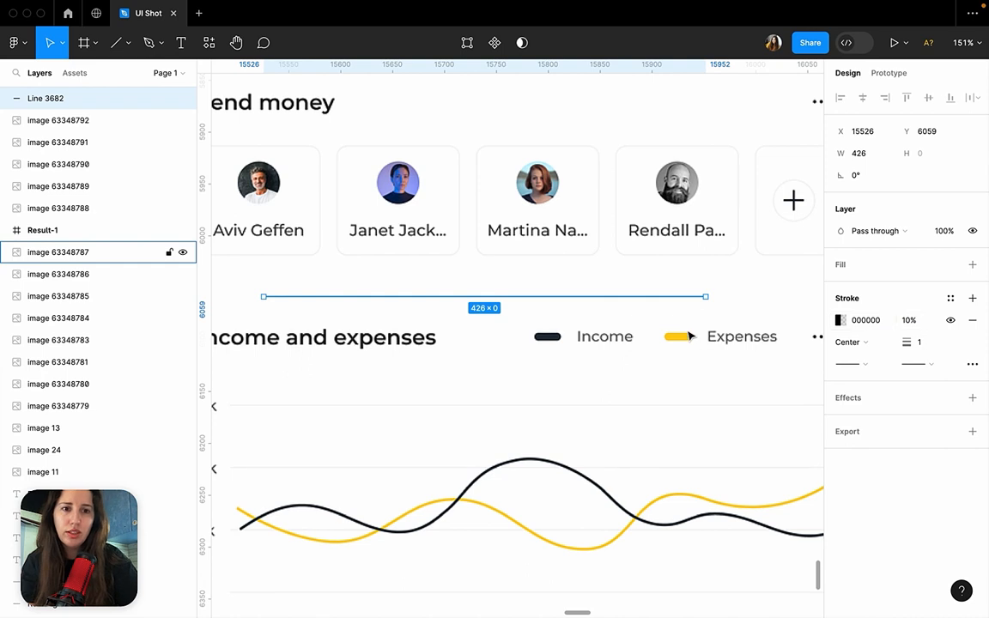
click(624, 303)
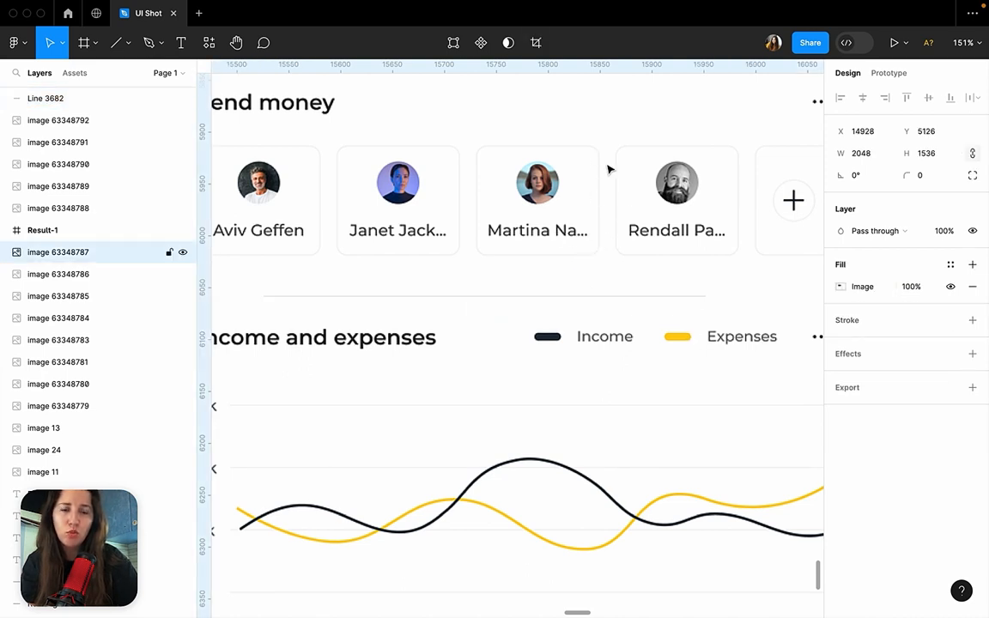
Set the divider line's black stroke back to 15% opacity and deselect the line.
click(614, 298)
click(911, 321)
text(15)
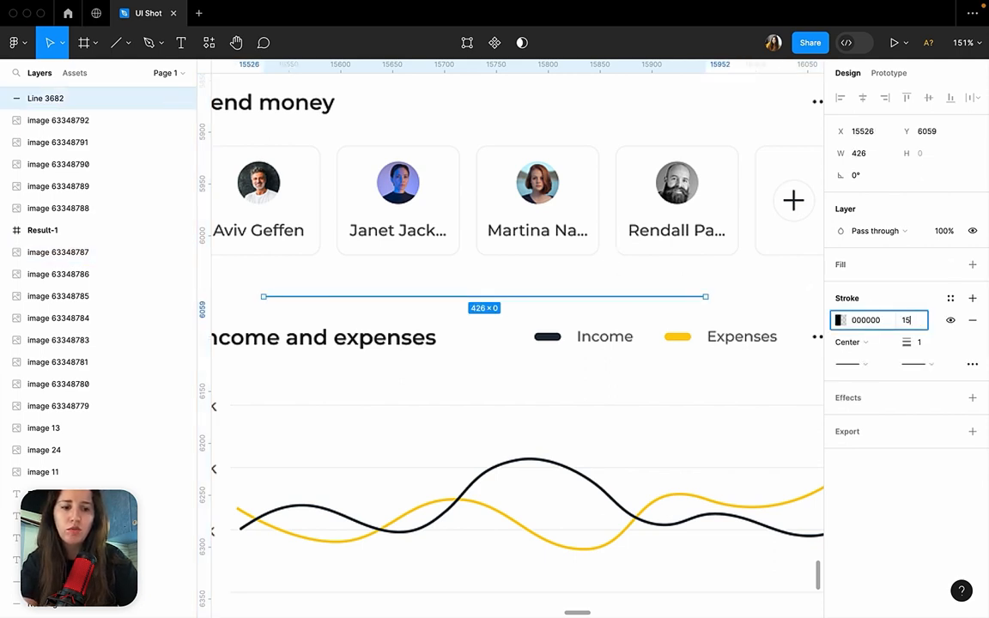
key(Return)
click(769, 297)
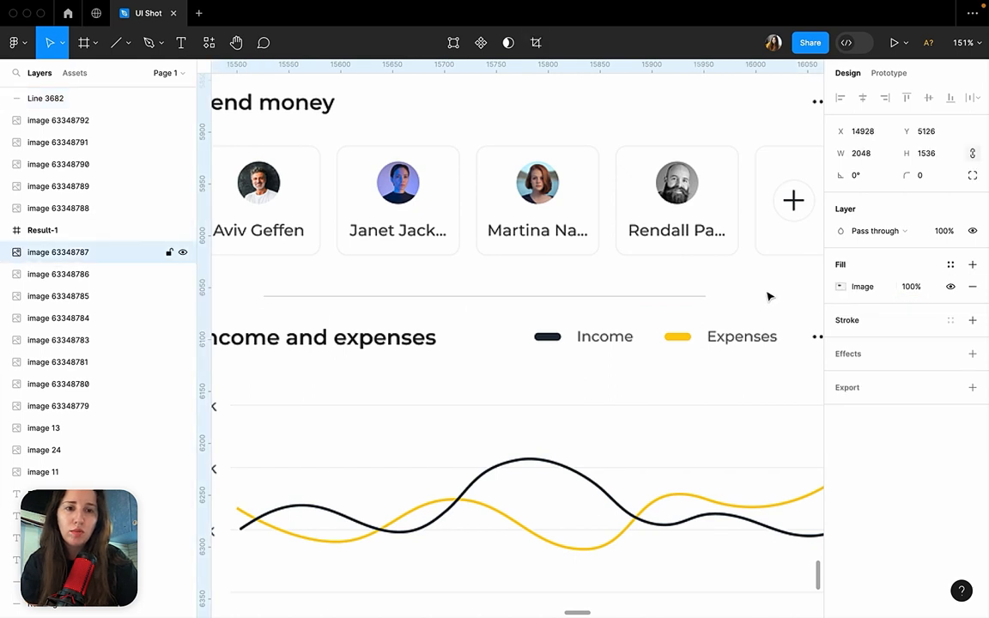
Set the stroke of the divider line above Income and expenses to colour 505050 at 100% opacity.
click(706, 298)
click(840, 319)
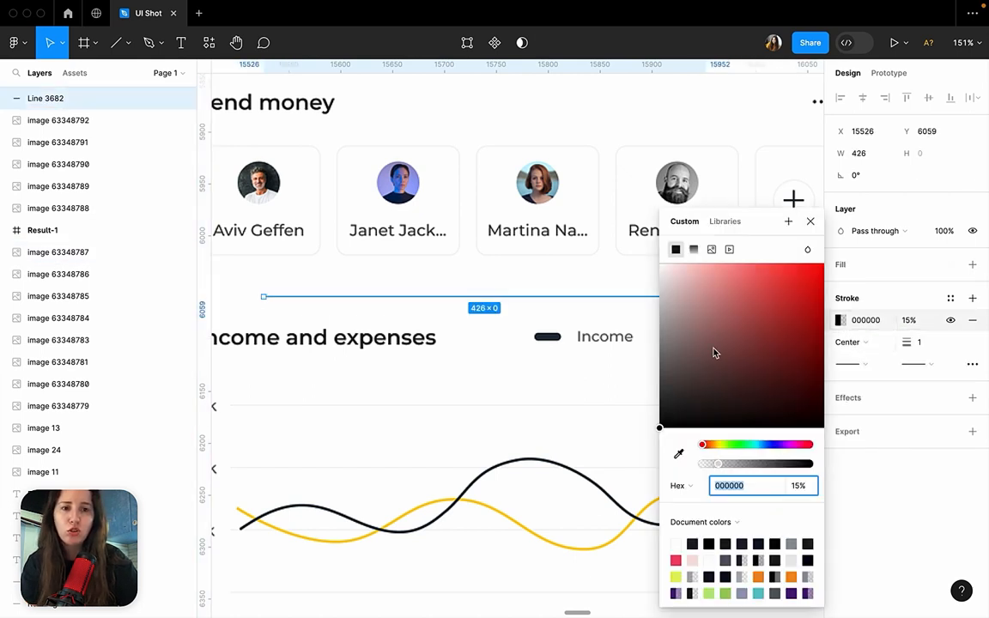
click(659, 378)
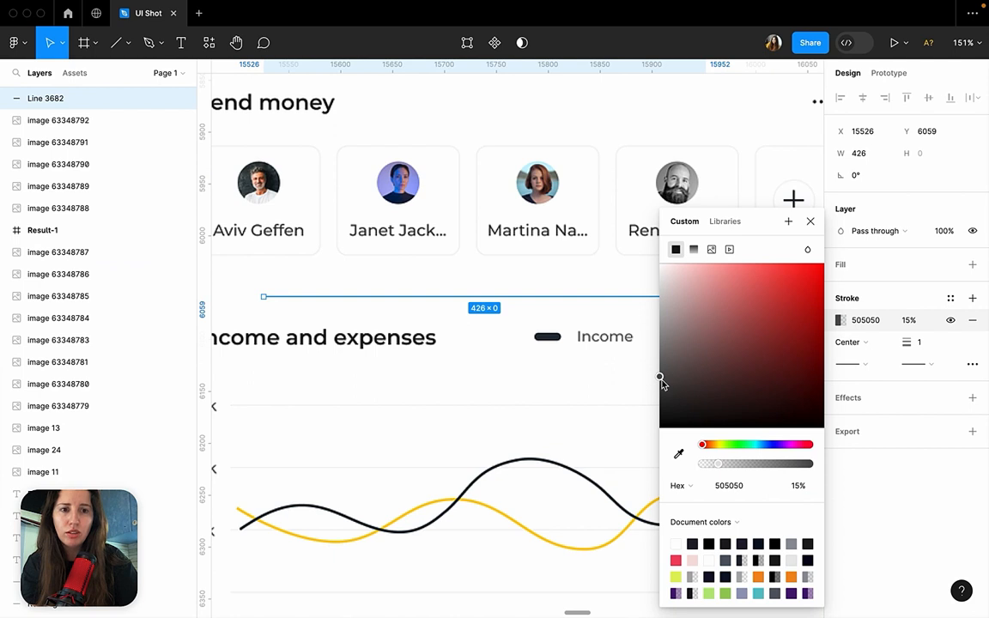
click(913, 321)
text(100)
key(Return)
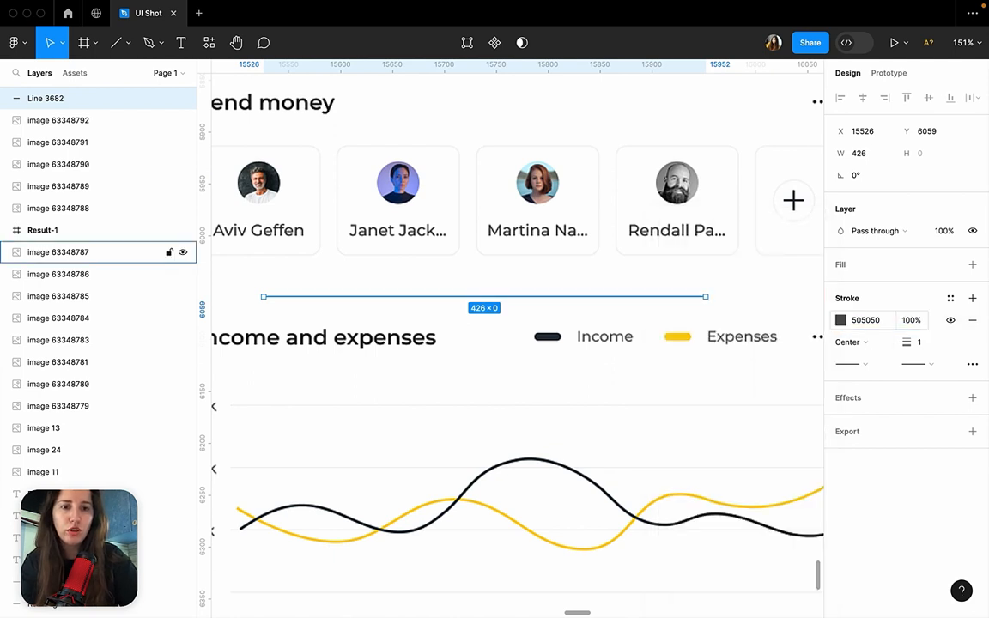
Lighten the divider line's stroke colour to D8D8D8 and deselect the line.
click(841, 320)
drag(663, 379, 649, 290)
click(637, 302)
Delete the divider line between the Send money and Income and expenses sections.
click(637, 301)
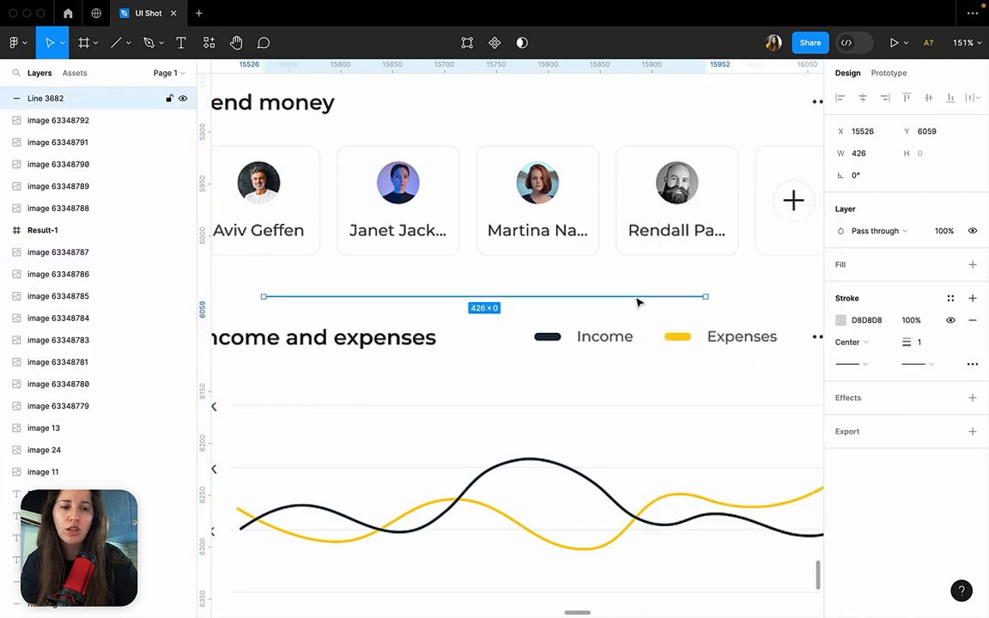
key(Delete)
scroll(637, 303, down, 8)
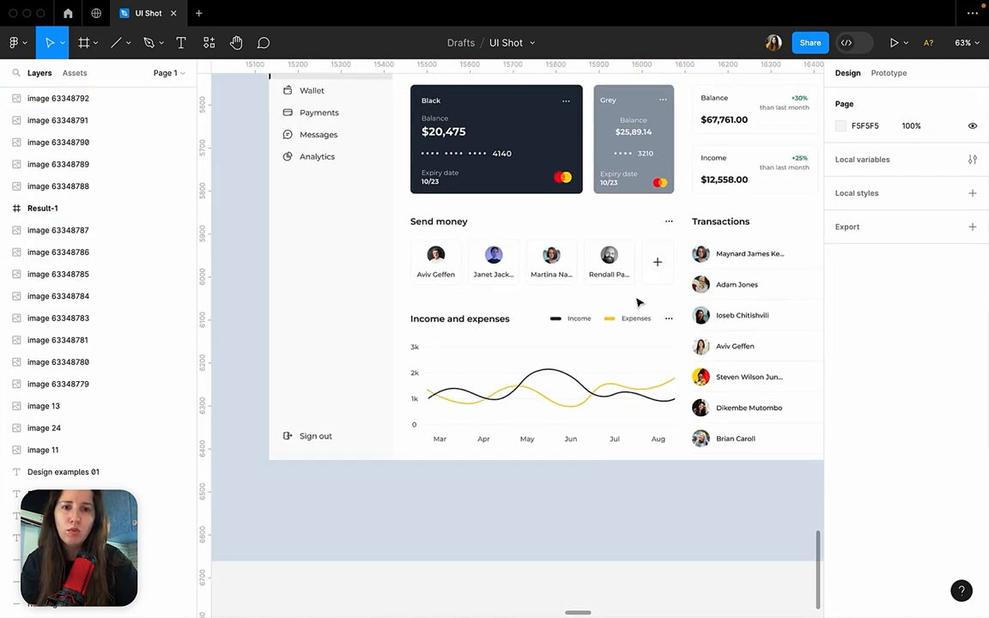
scroll(637, 302, down, 3)
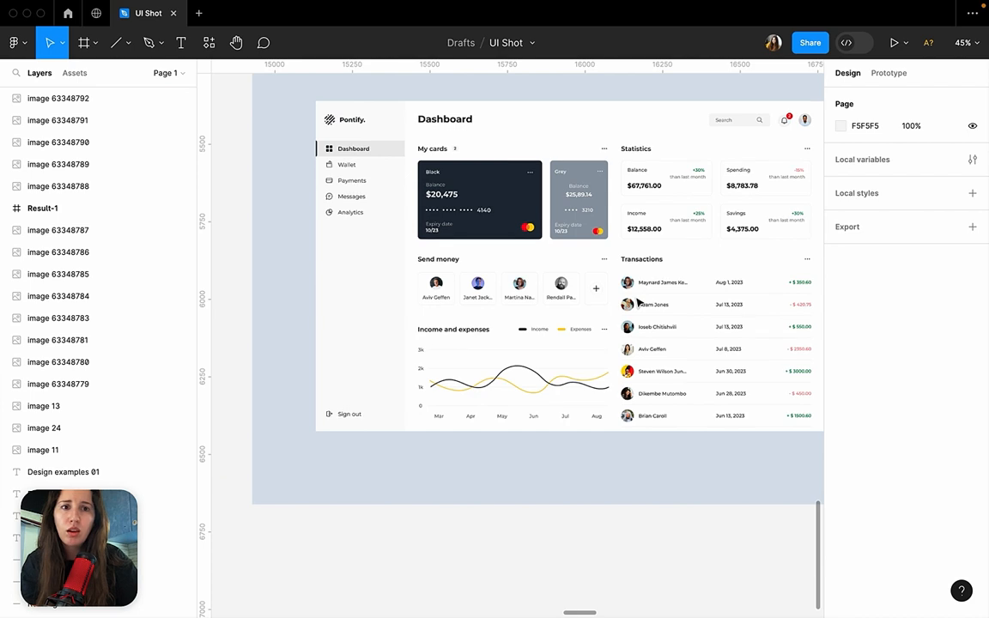
Examine the count badge beside the My cards heading, up close and in the context of the whole Pontify dashboard.
scroll(637, 303, right, 3)
scroll(637, 302, up, 1)
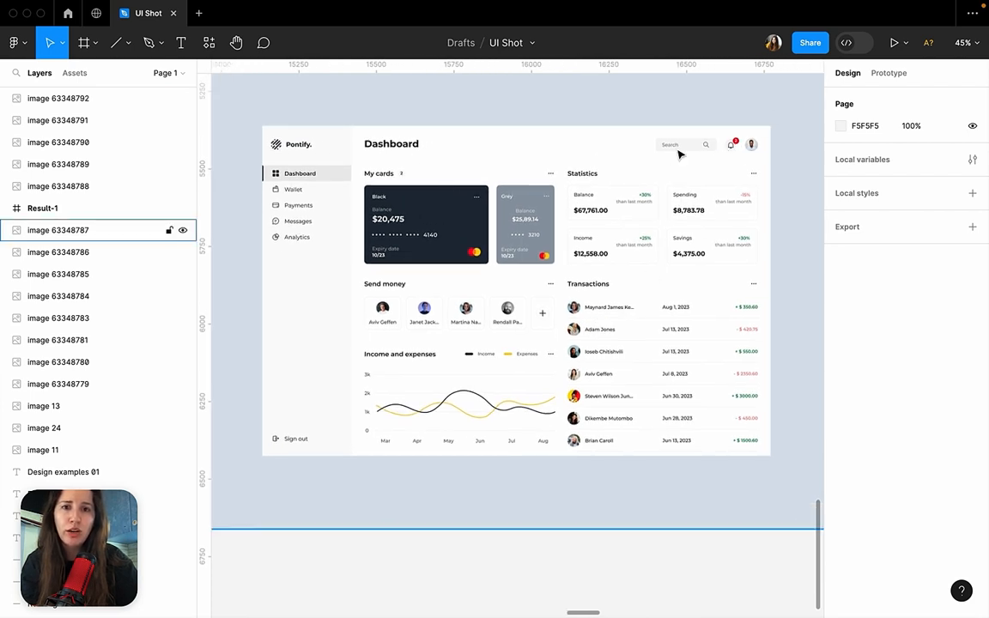
scroll(415, 187, up, 10)
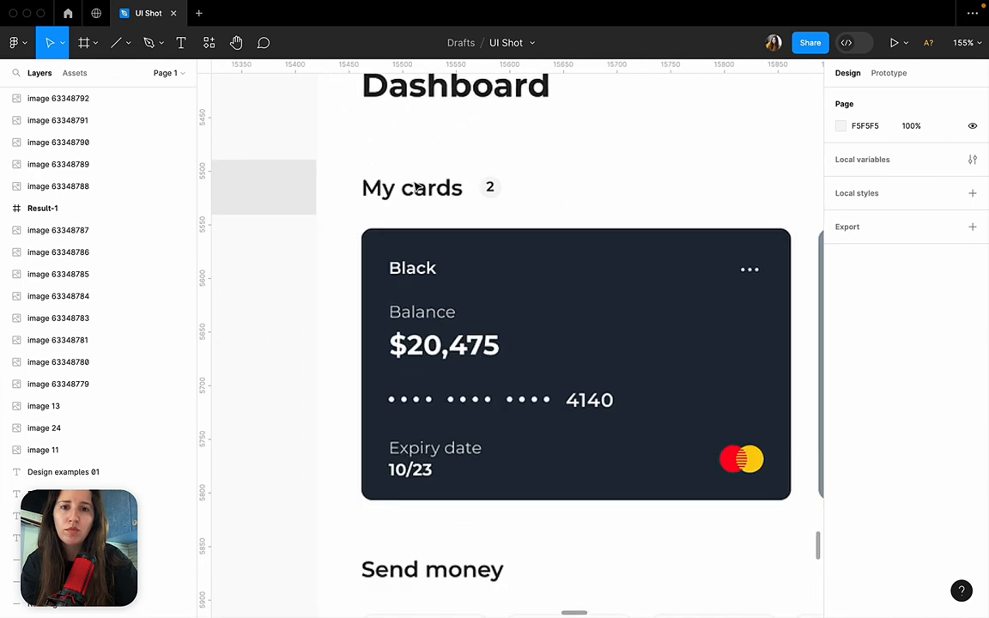
scroll(415, 187, down, 3)
scroll(464, 244, up, 10)
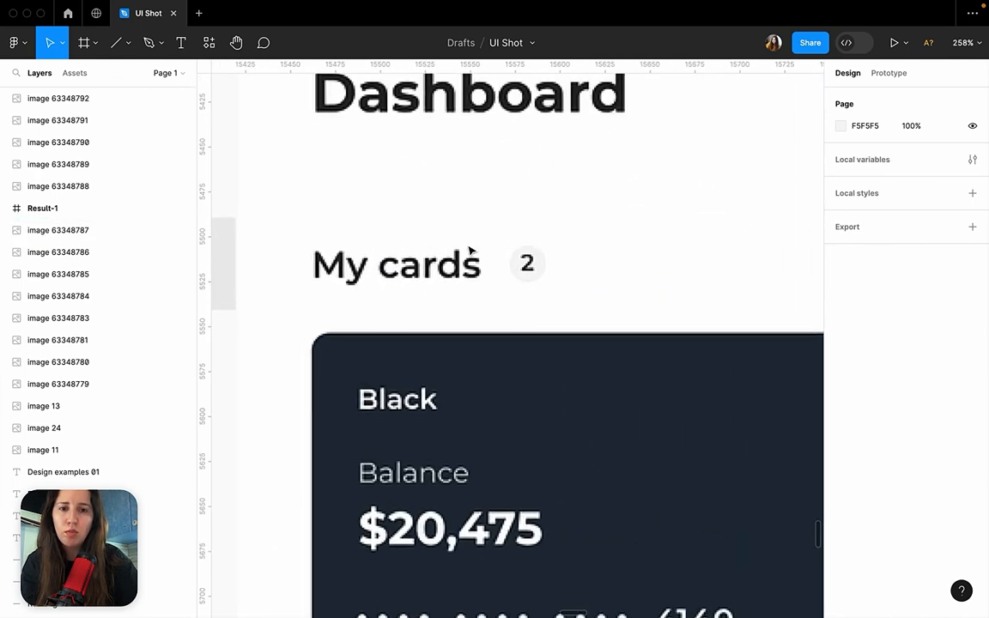
click(560, 272)
key(shift+2)
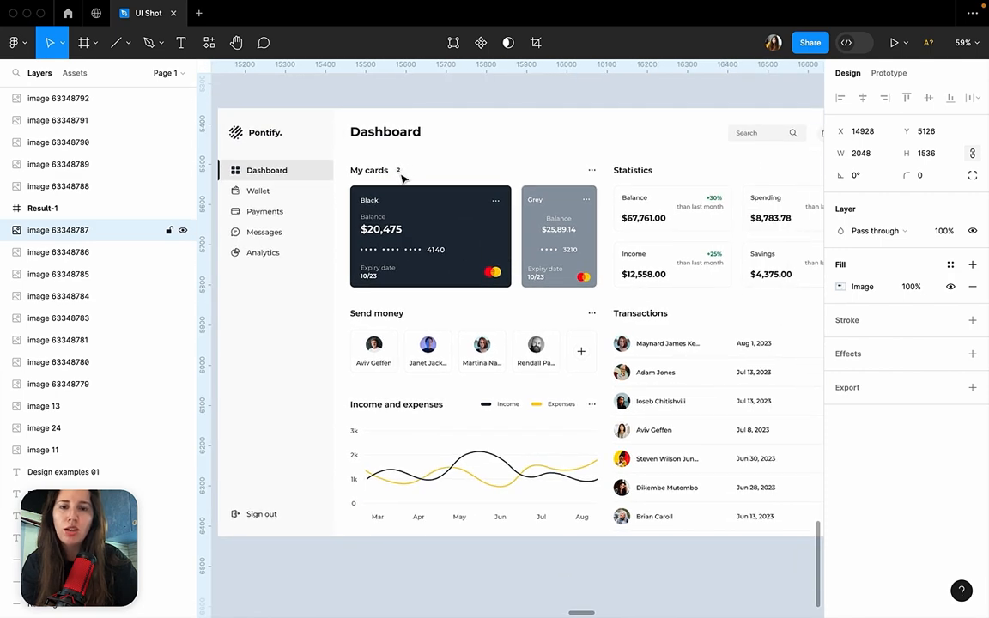
scroll(391, 171, up, 10)
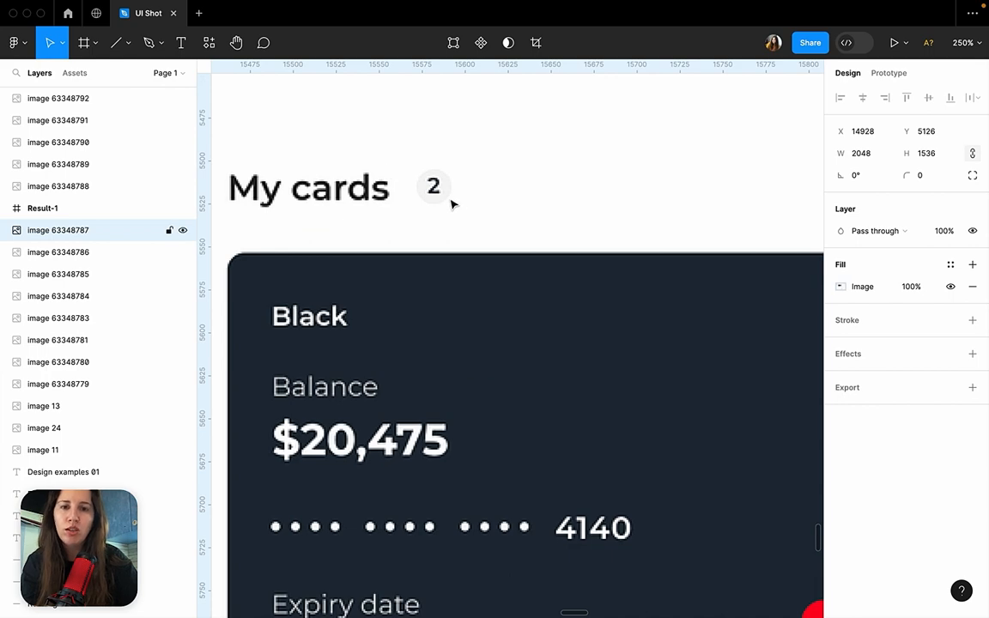
scroll(453, 203, down, 6)
scroll(453, 203, down, 2)
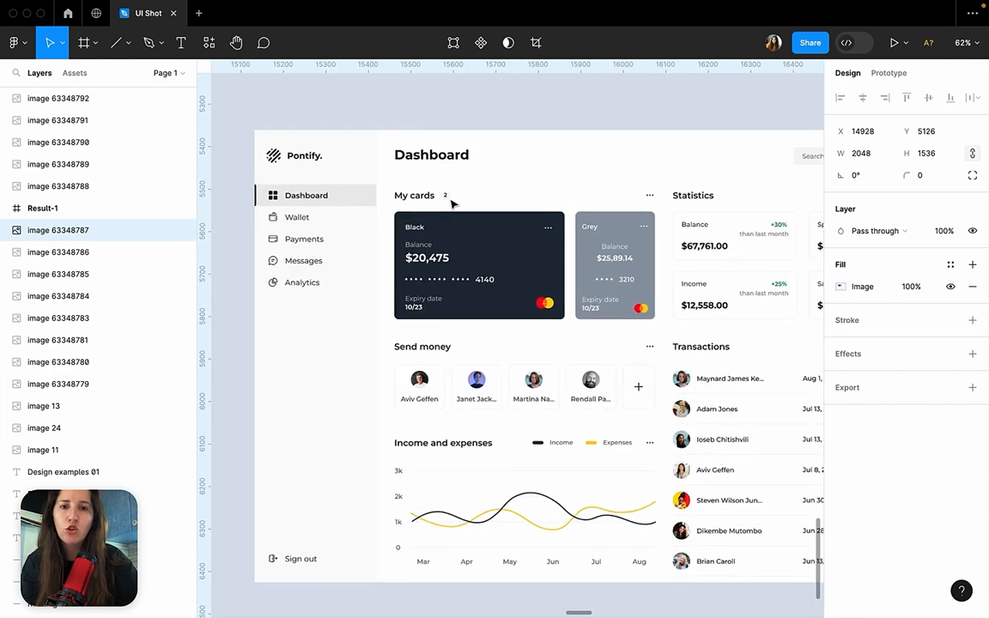
scroll(453, 202, up, 10)
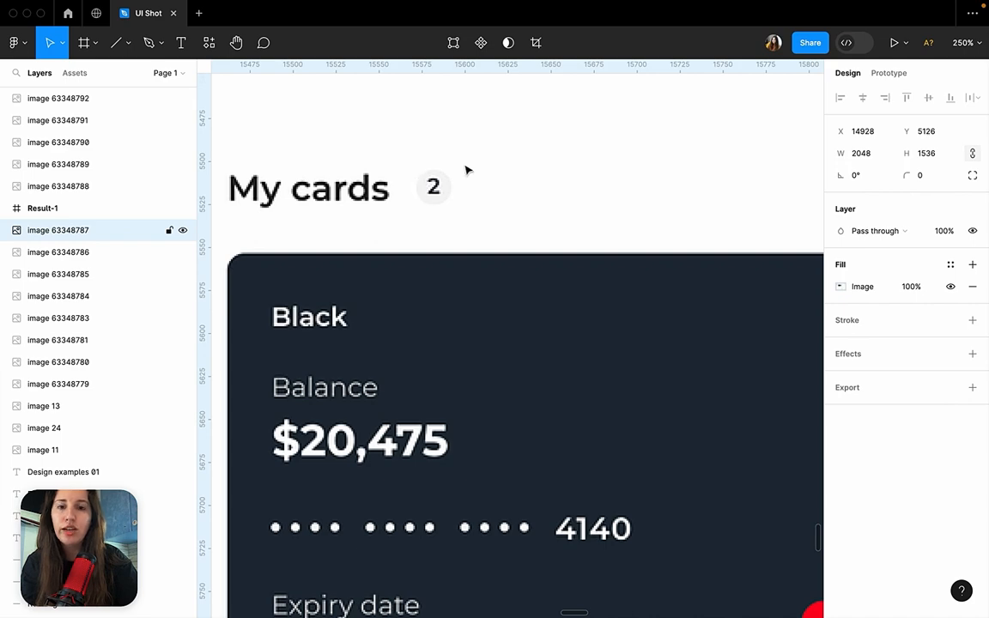
scroll(446, 195, down, 6)
scroll(445, 198, down, 2)
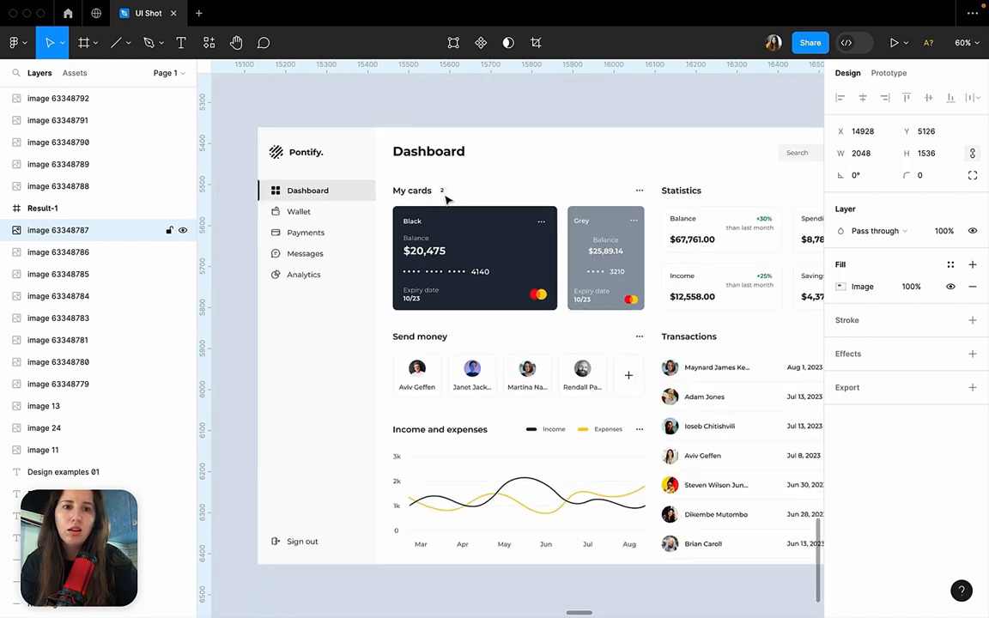
scroll(446, 199, down, 6)
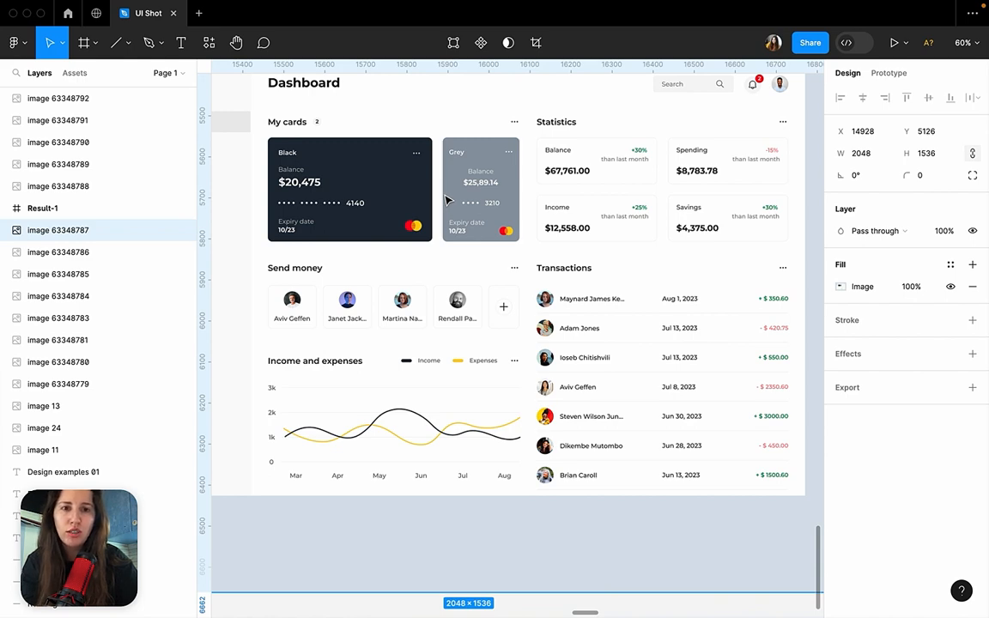
Deselect the Pontify image and examine the TradeMask dashboard under Design examples 01.
scroll(445, 199, down, 10)
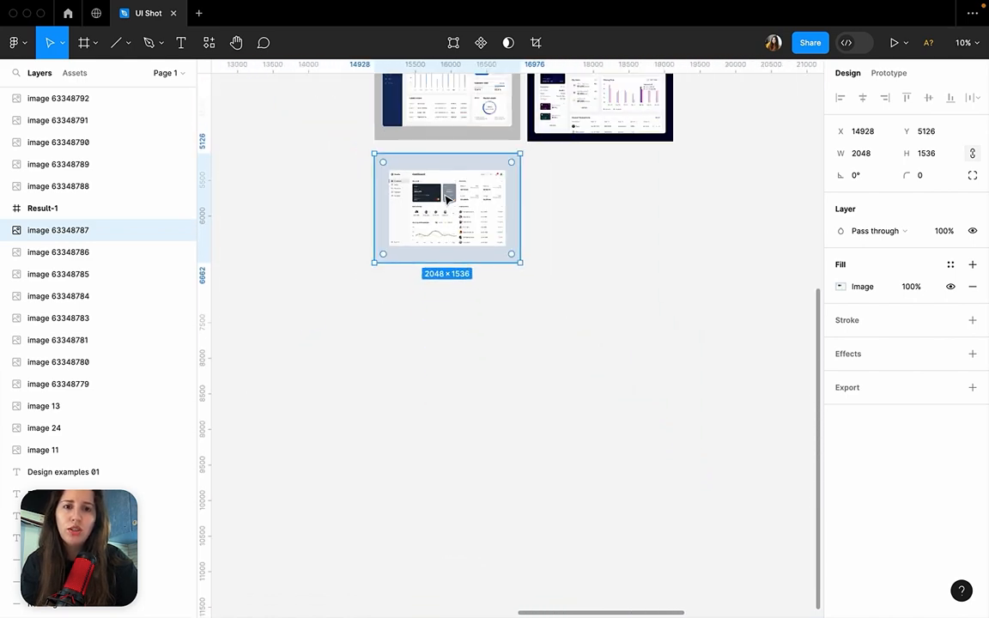
scroll(446, 199, up, 10)
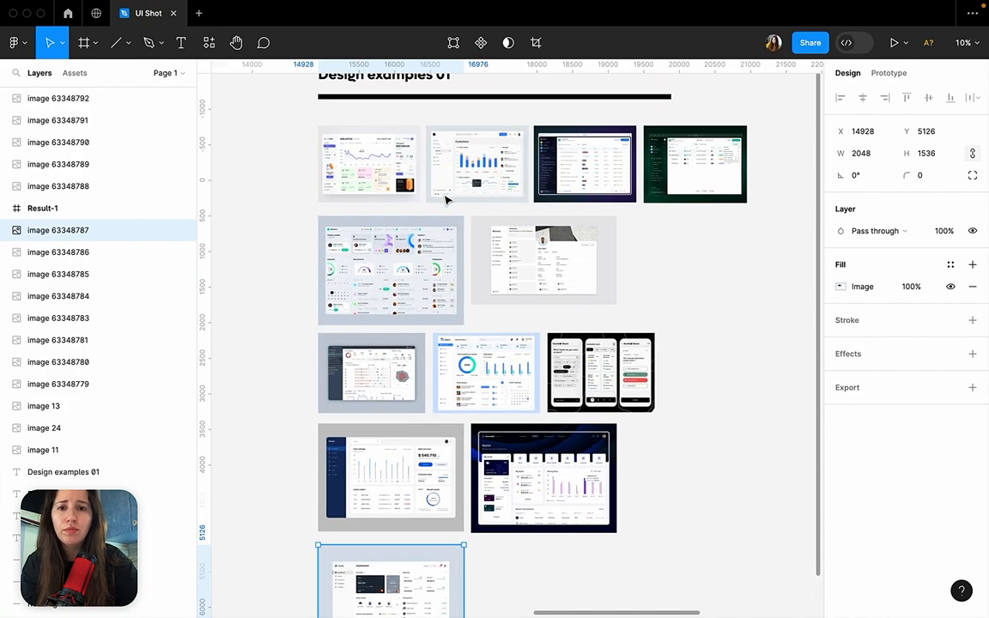
click(307, 211)
scroll(380, 131, up, 10)
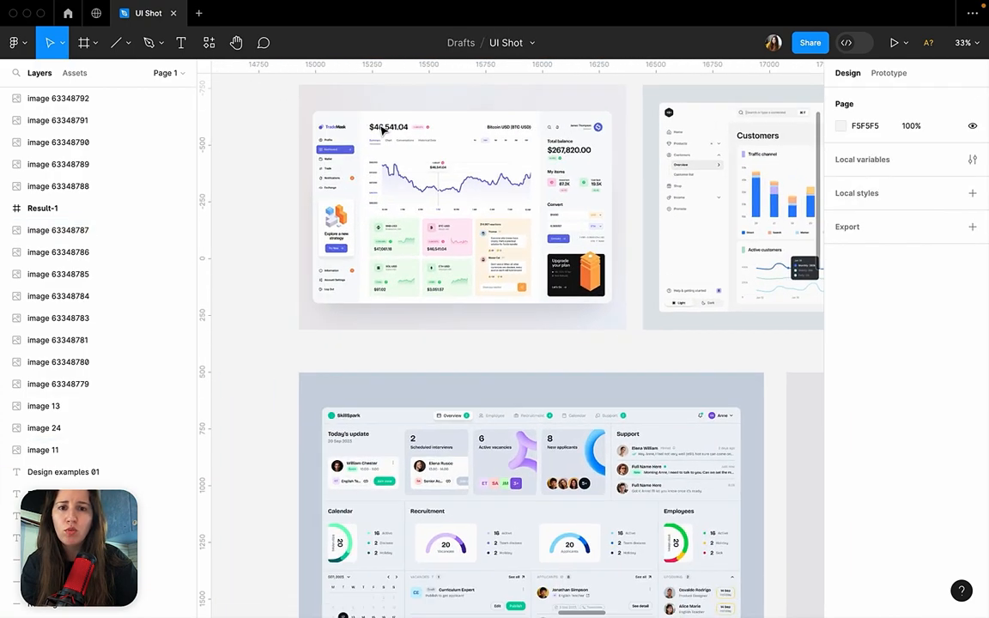
scroll(382, 131, up, 3)
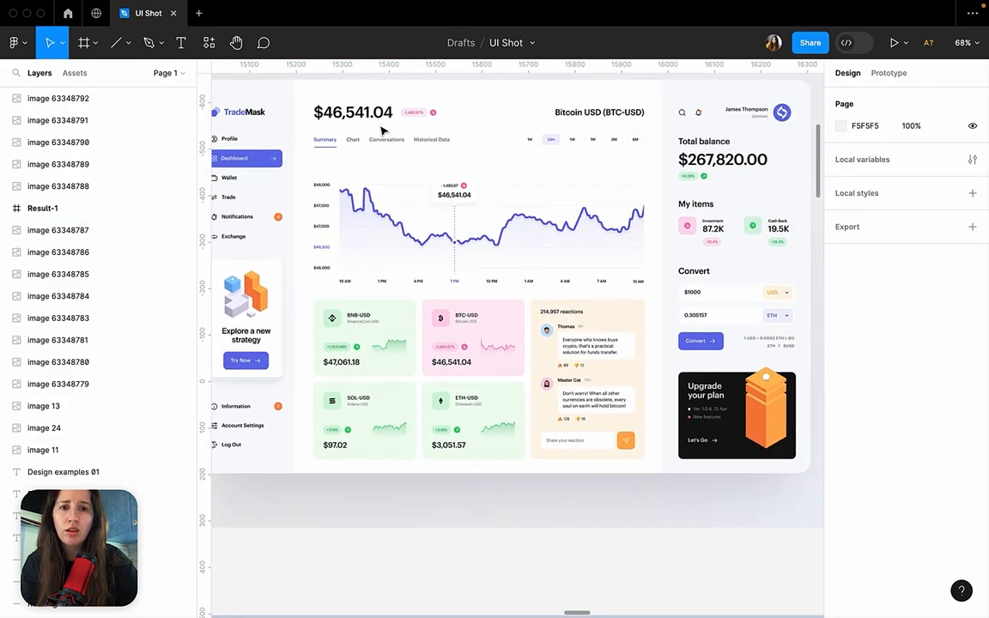
scroll(416, 339, up, 2)
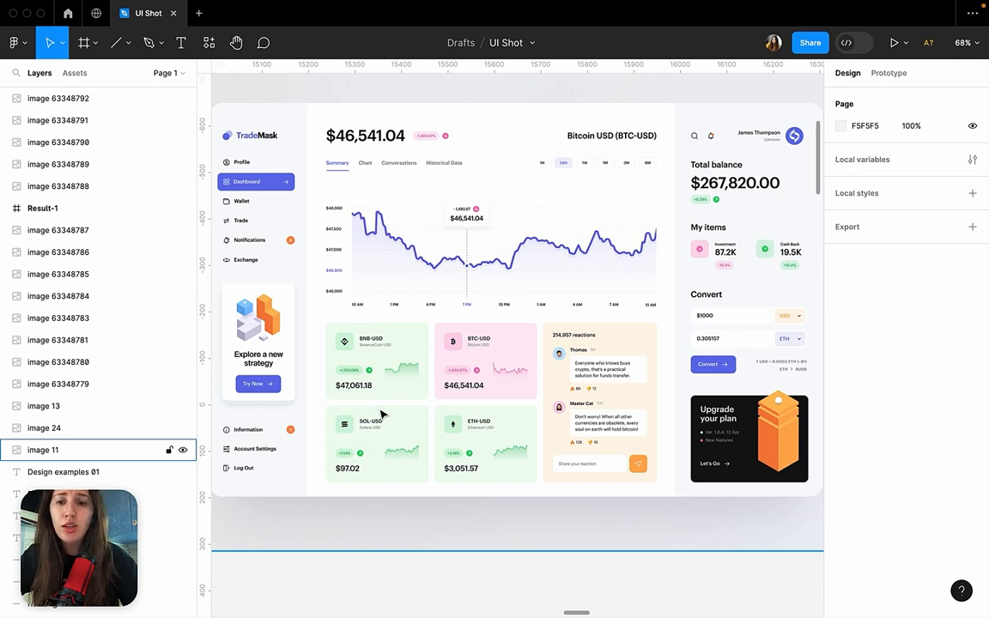
scroll(479, 379, down, 2)
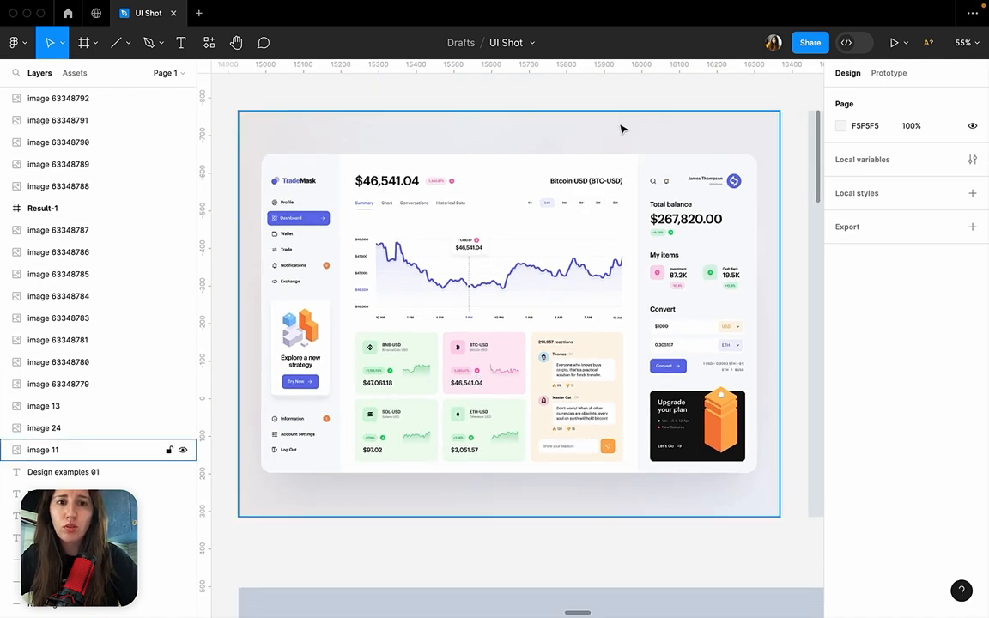
scroll(579, 290, up, 2)
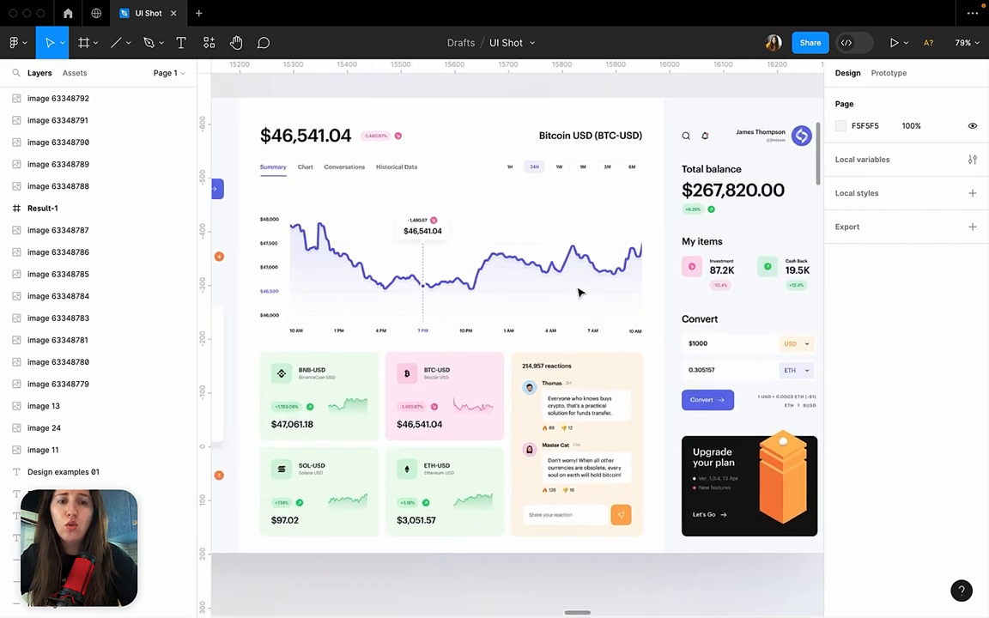
scroll(579, 293, down, 3)
scroll(579, 293, up, 3)
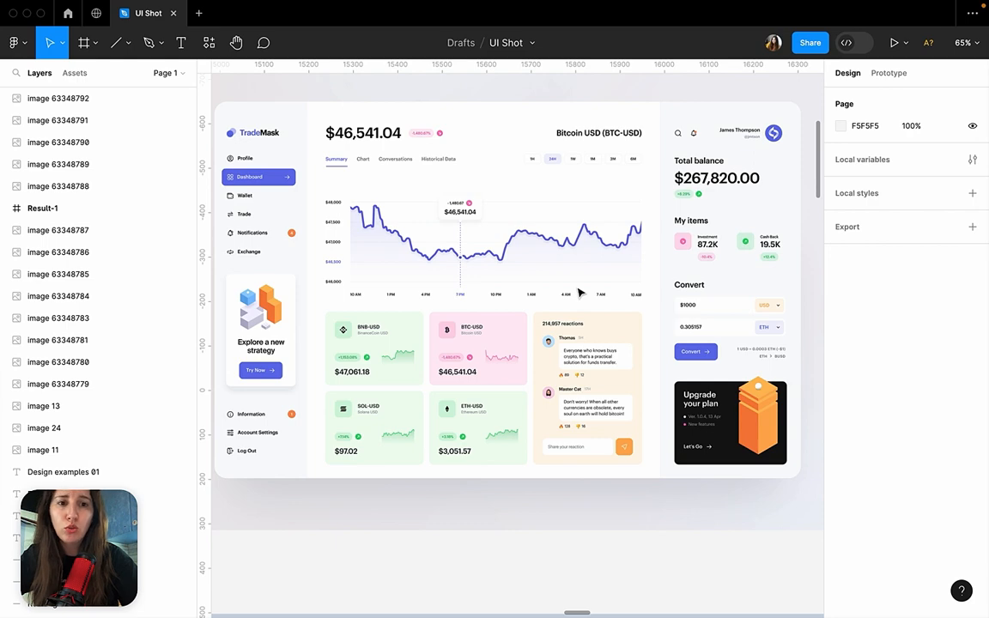
Examine the coloured cryptocurrency cards, the reactions panel and the Convert section of the TradeMask dashboard.
scroll(426, 433, up, 4)
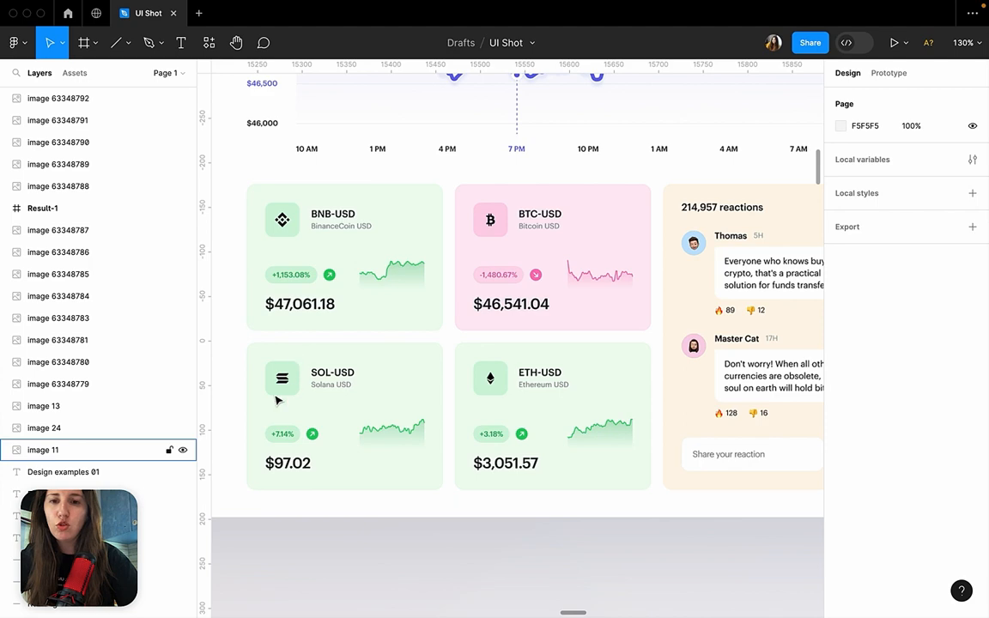
scroll(284, 376, down, 5)
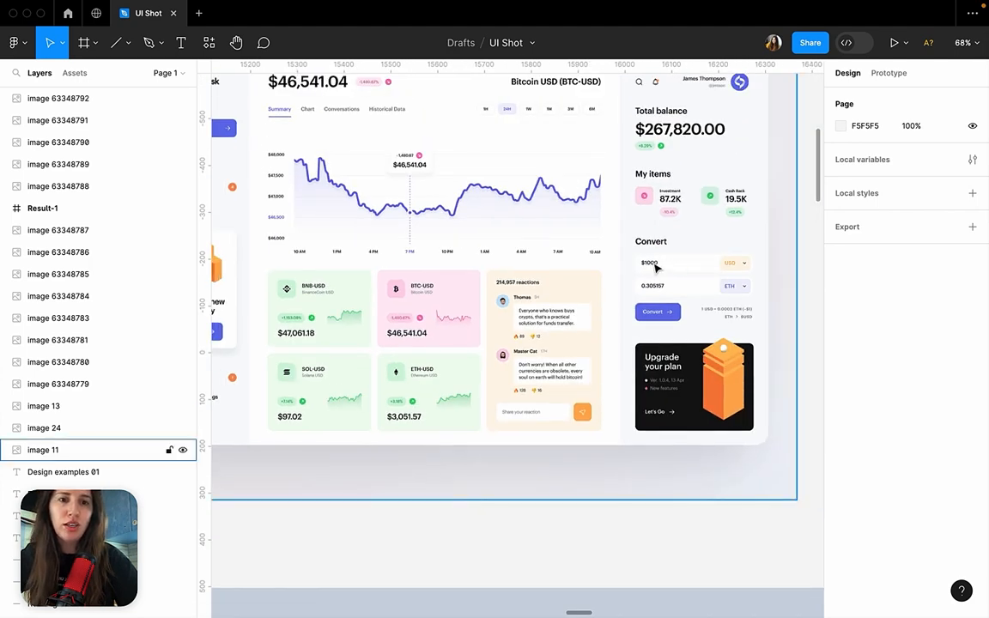
scroll(656, 268, left, 1)
scroll(657, 268, up, 1)
scroll(656, 268, down, 2)
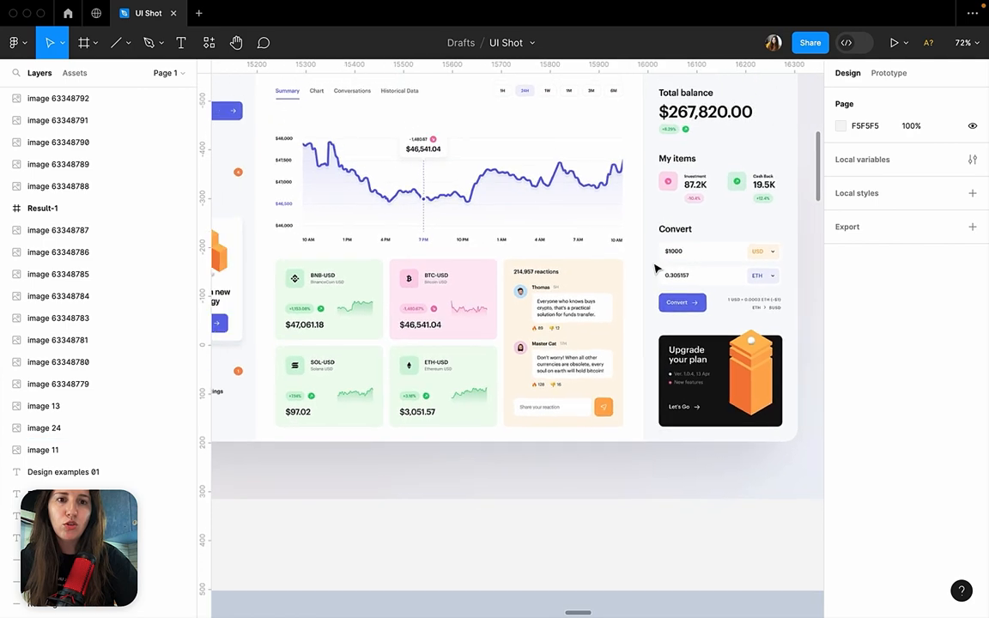
scroll(601, 276, up, 3)
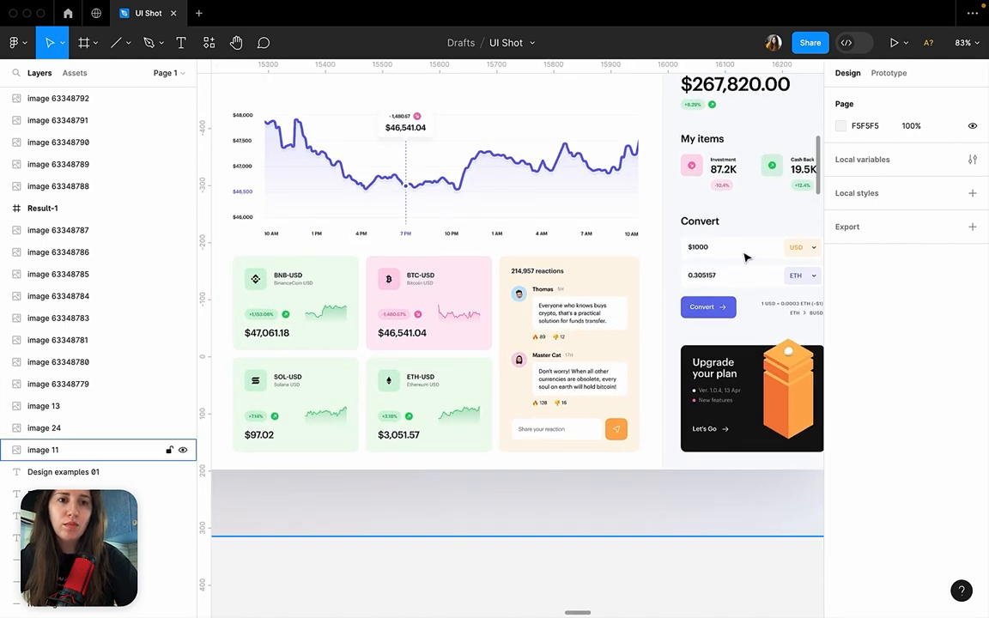
scroll(745, 258, right, 2)
scroll(746, 257, down, 1)
scroll(746, 258, up, 5)
scroll(525, 221, down, 5)
scroll(523, 222, left, 4)
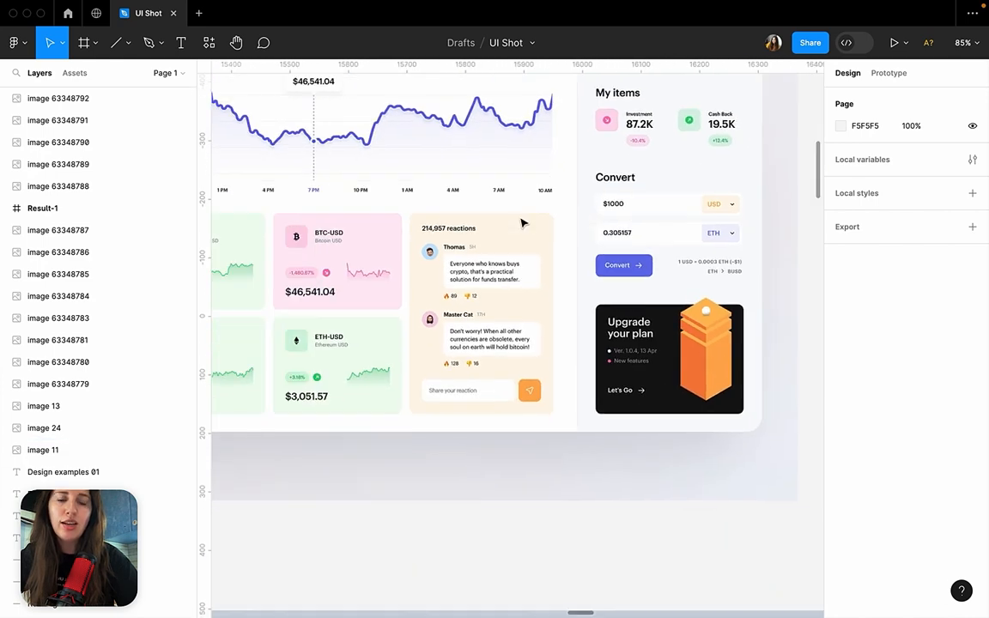
scroll(280, 354, up, 4)
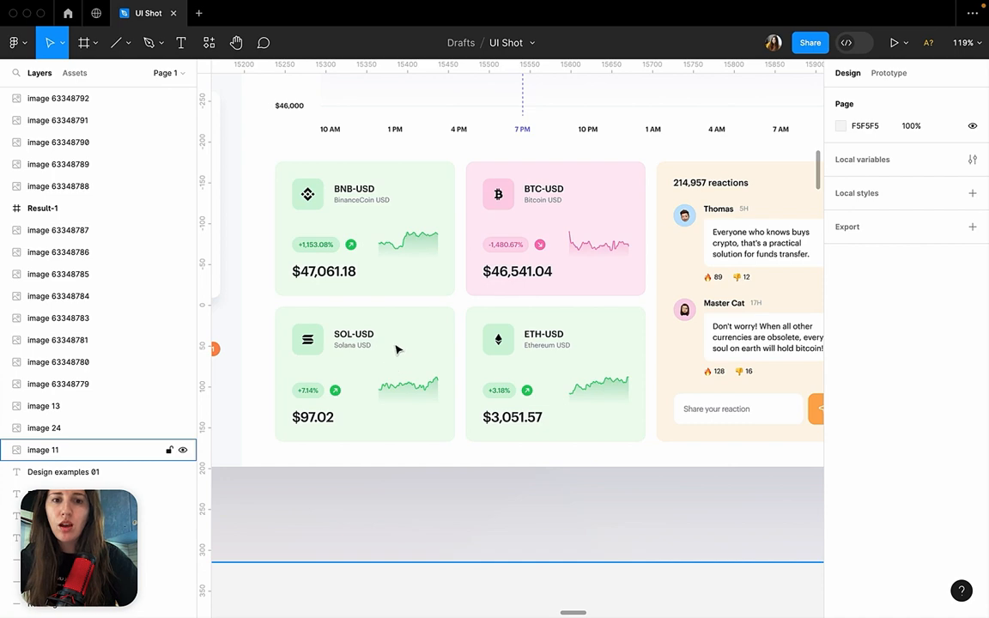
ctrl+scroll(409, 334, down, 6)
scroll(409, 334, up, 3)
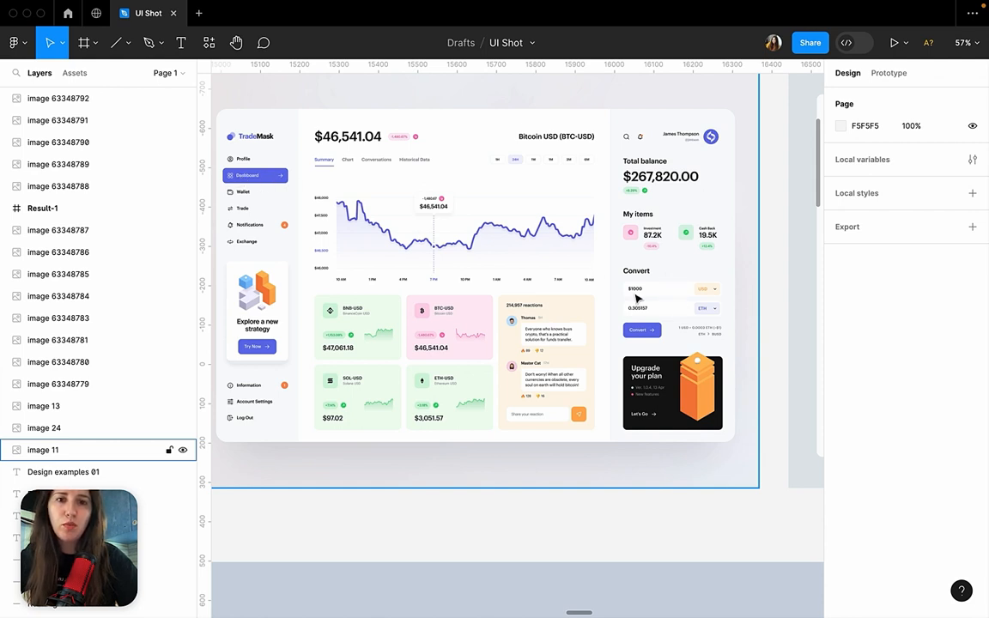
Hide the editor interface and look over the dashboard designs in the Shots section.
scroll(637, 298, down, 5)
key(ctrl+backslash)
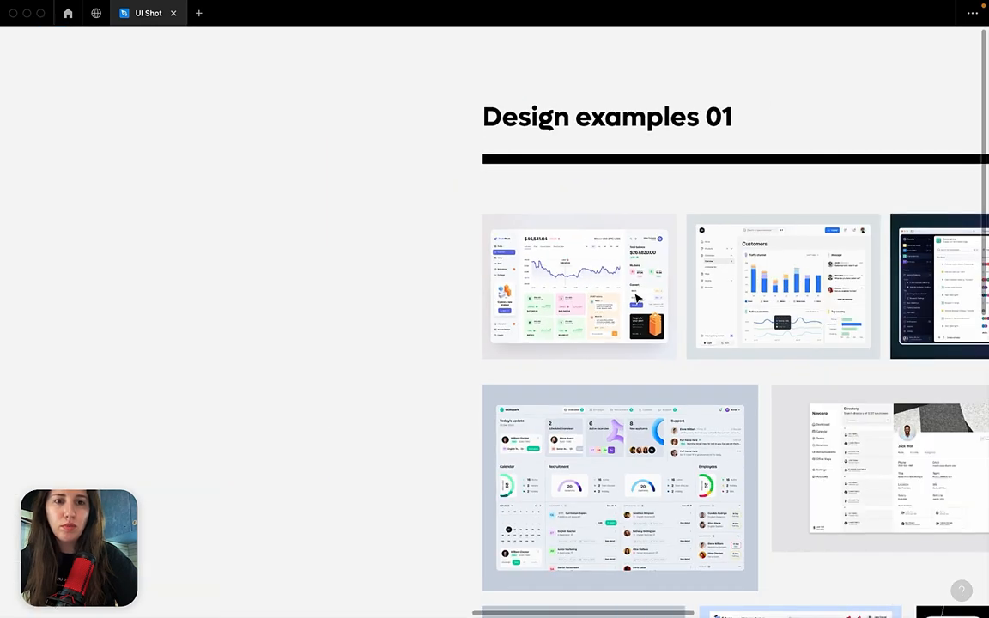
scroll(471, 296, left, 10)
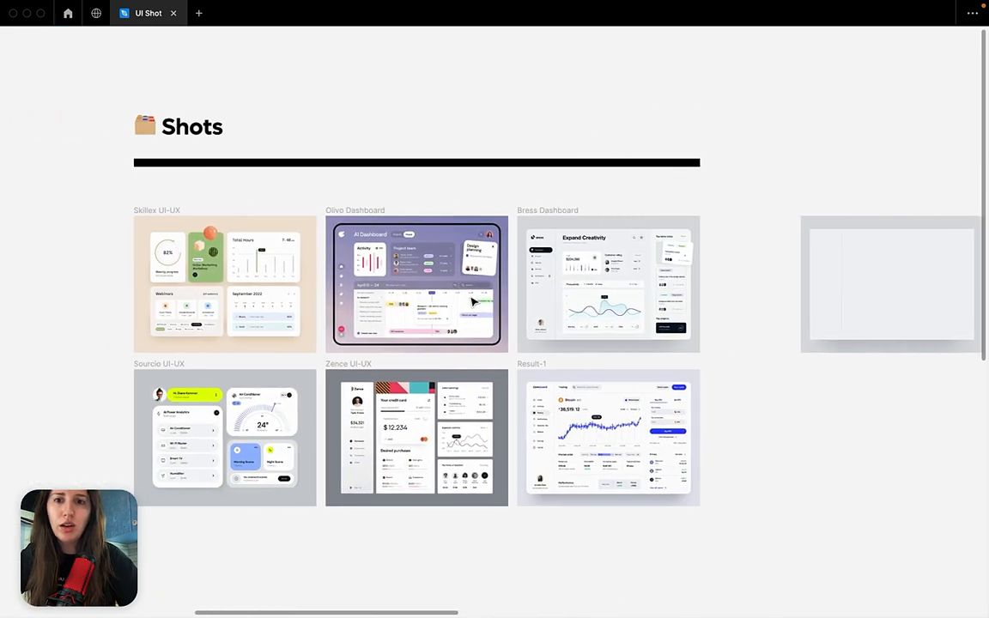
scroll(472, 300, left, 2)
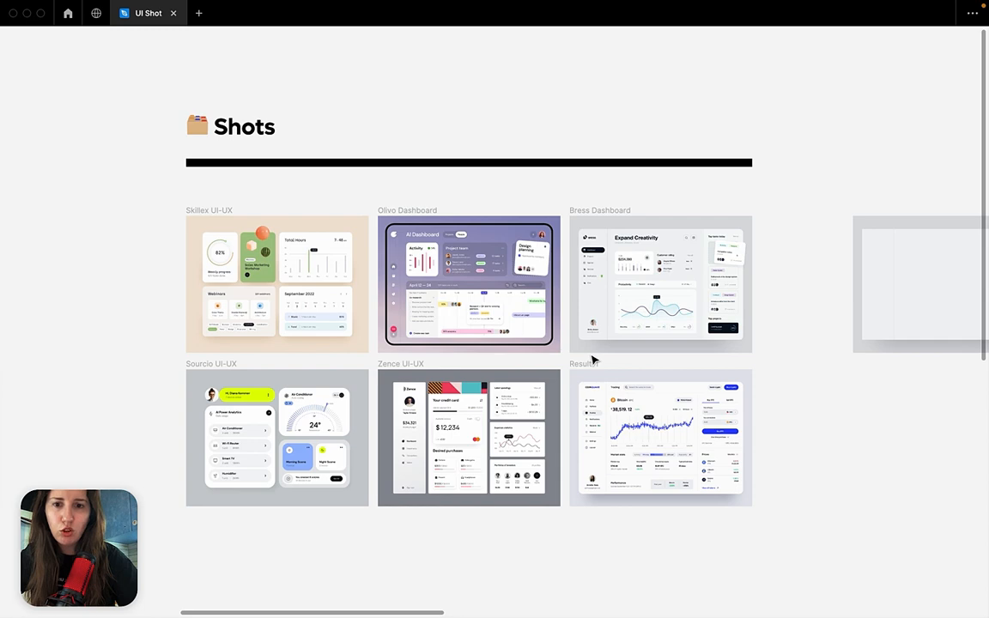
scroll(593, 360, down, 3)
scroll(592, 361, up, 4)
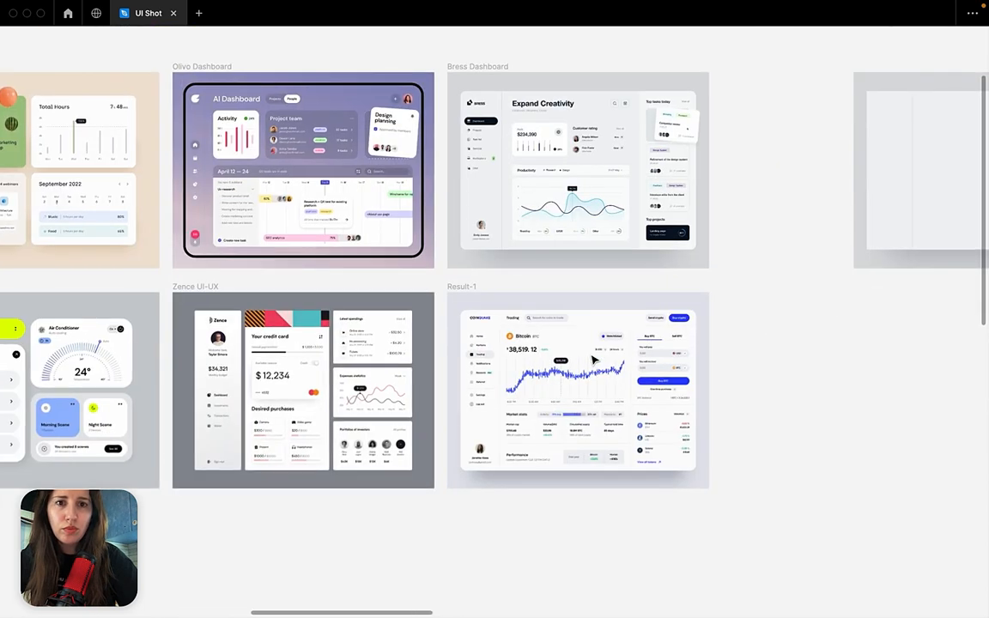
scroll(593, 361, down, 3)
scroll(593, 360, left, 2)
scroll(592, 360, up, 2)
scroll(592, 361, left, 1)
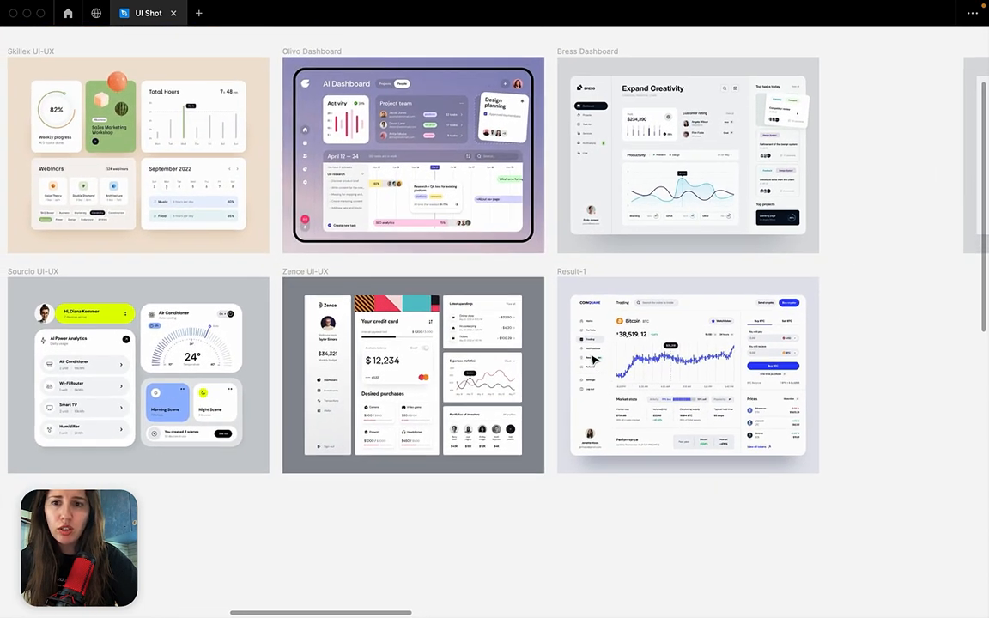
Place a copy of the Bress Dashboard frame in the empty area below the Zence UI-UX and Result-1 designs.
scroll(593, 360, right, 1)
scroll(593, 360, down, 1)
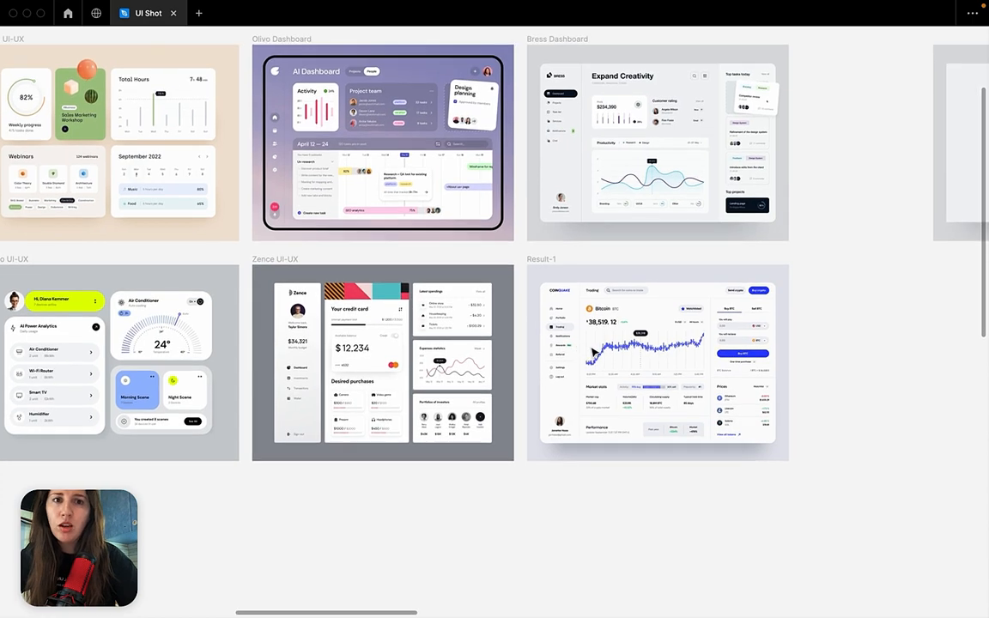
click(559, 82)
drag(558, 82, 391, 590)
scroll(391, 584, down, 5)
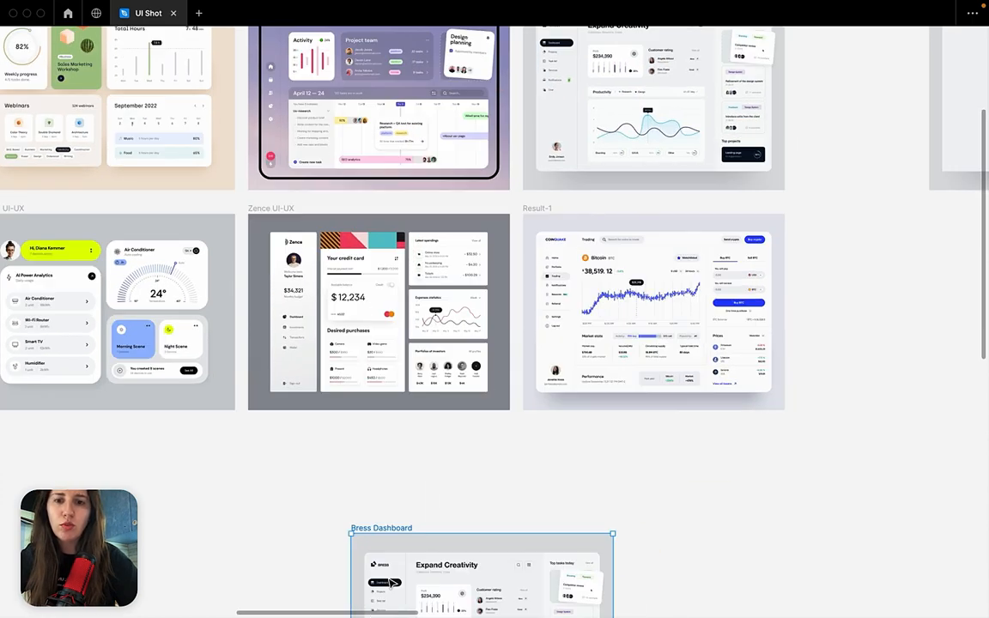
Examine the dark Dashboard menu item, the Landing page card, the Branding tag and the Top tasks today panel in the copied Bress Dashboard.
scroll(386, 402, up, 5)
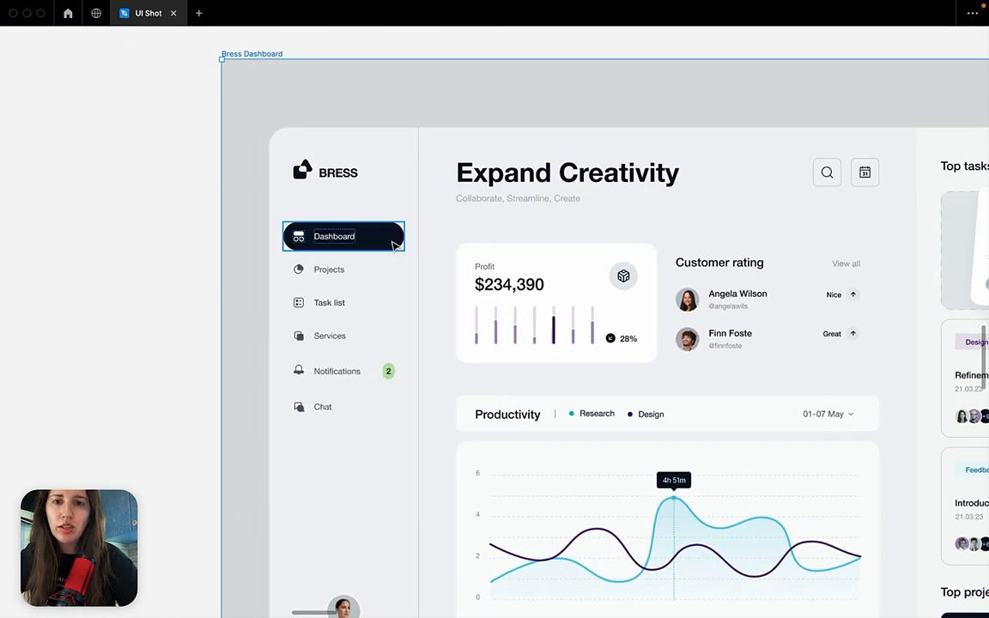
click(398, 236)
scroll(393, 245, down, 1)
scroll(393, 245, right, 2)
scroll(392, 245, down, 1)
scroll(393, 245, up, 1)
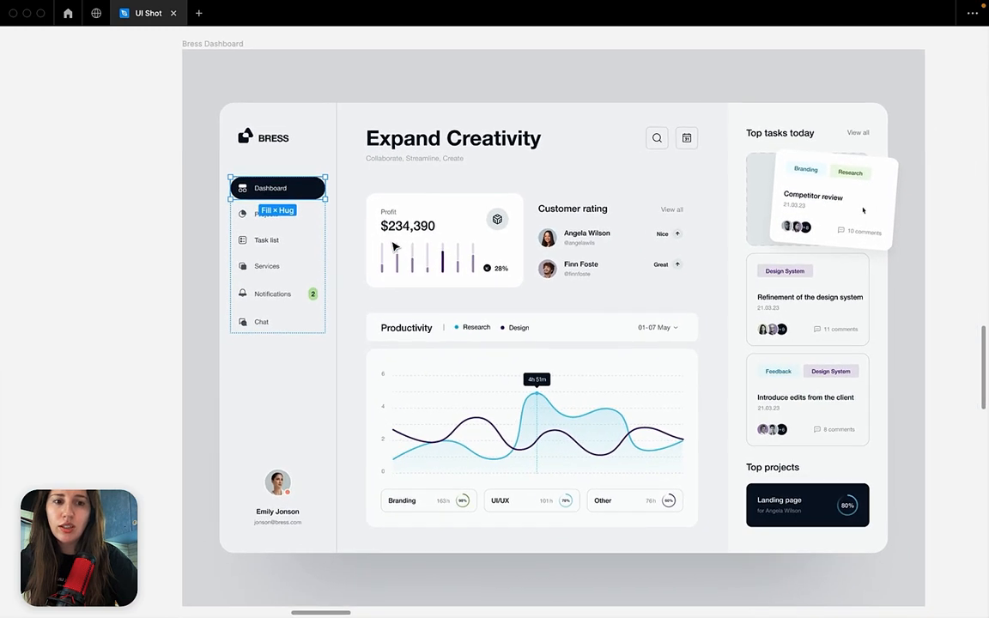
scroll(383, 238, right, 1)
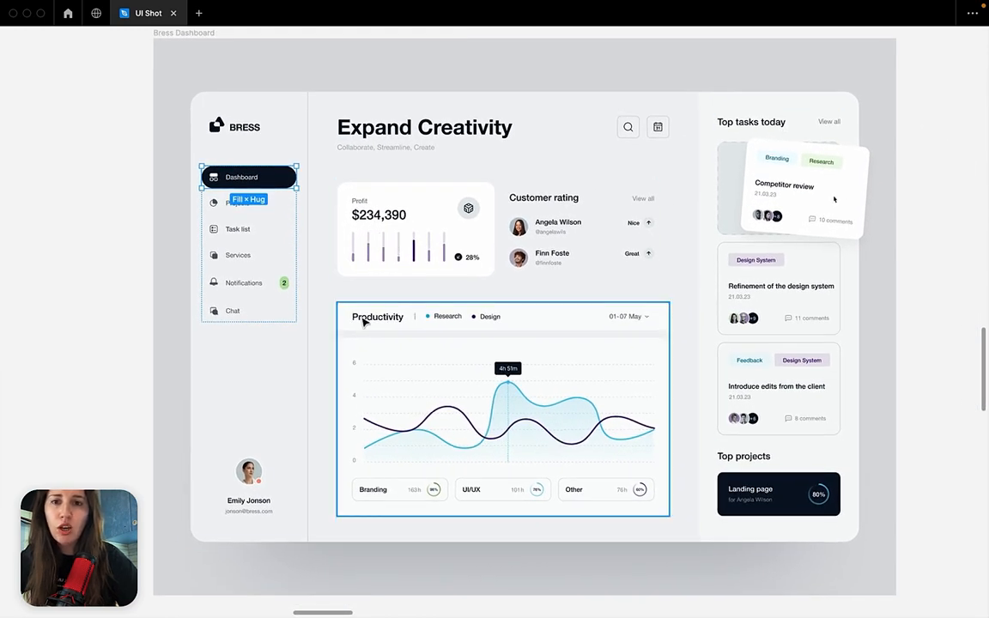
shift+click(782, 505)
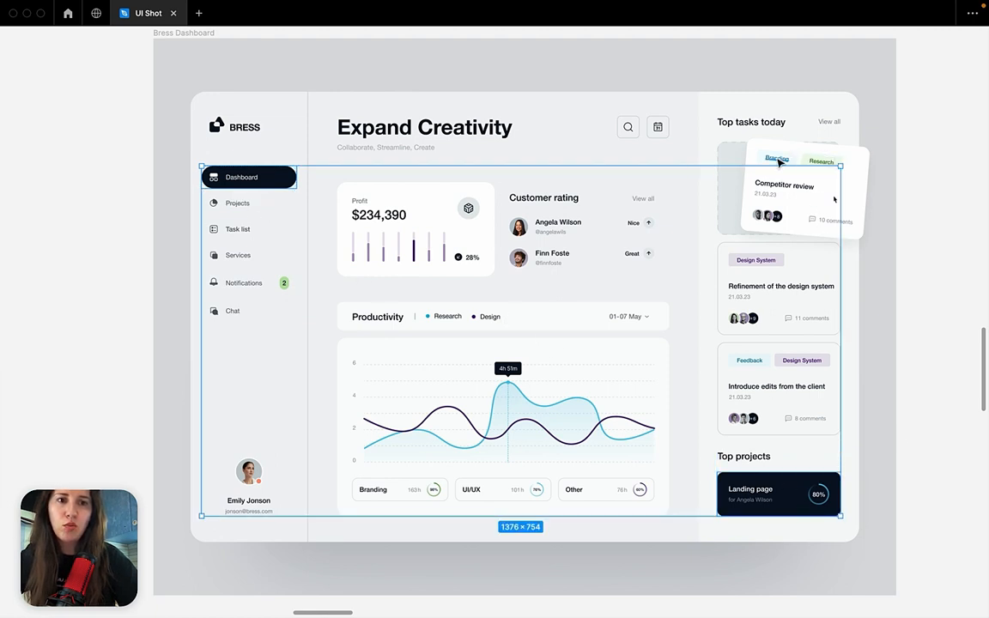
click(777, 158)
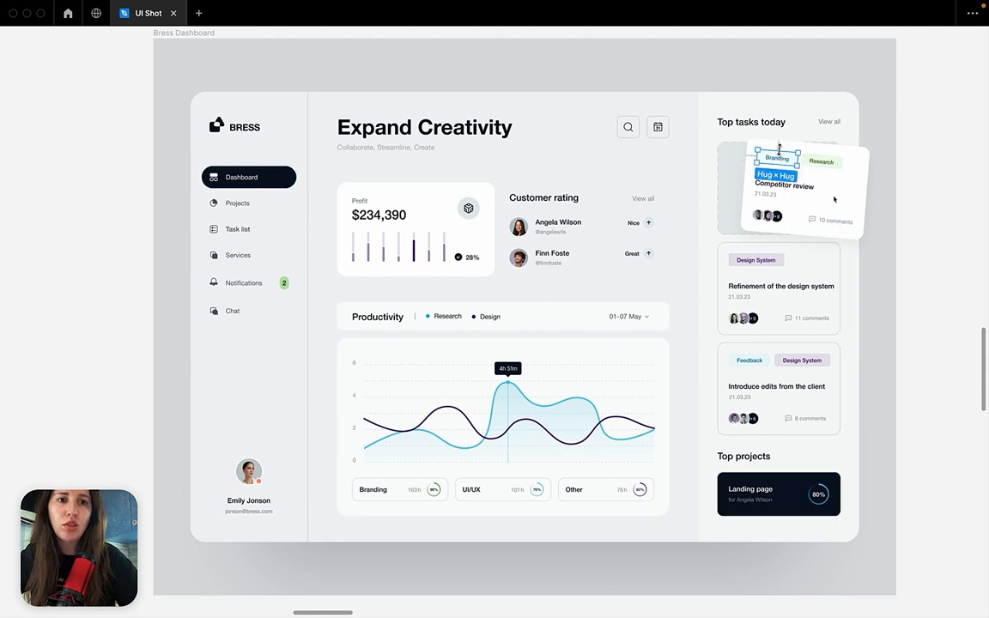
click(758, 276)
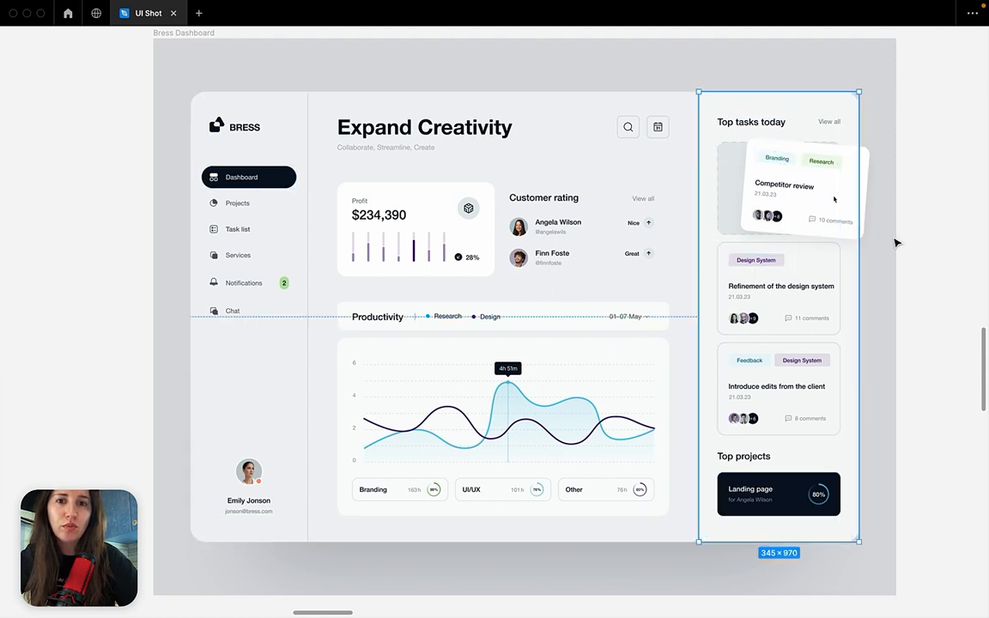
Bring back the editor interface with the Dashboard menu item selected and hide the rulers.
click(291, 177)
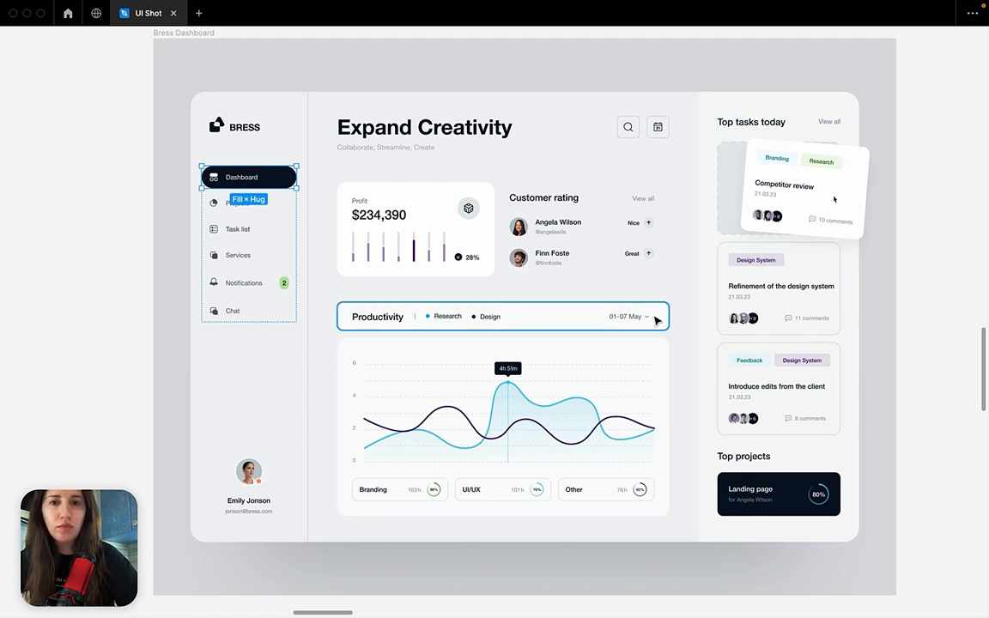
key(ctrl+backslash)
scroll(606, 298, left, 3)
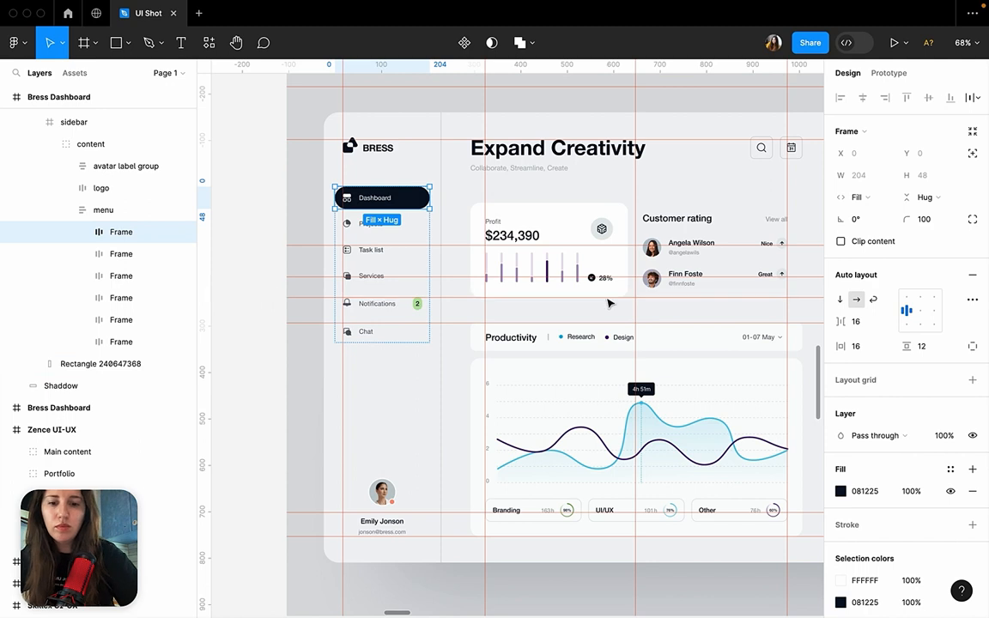
key(shift+r)
Try a white FFFFFF fill on the Dashboard menu item by sampling the Profit card's background.
click(841, 492)
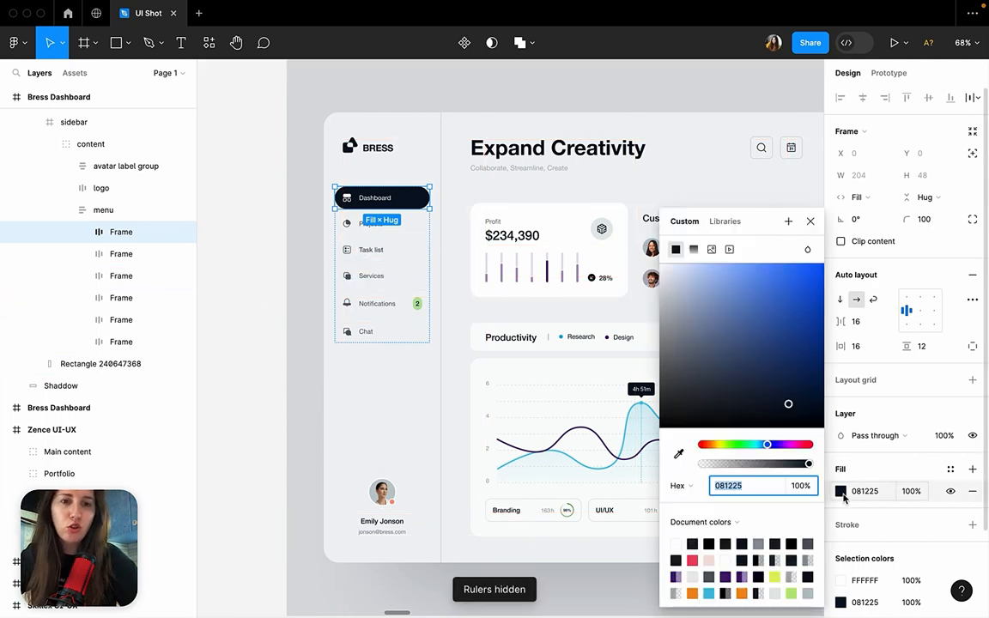
key(i)
click(624, 269)
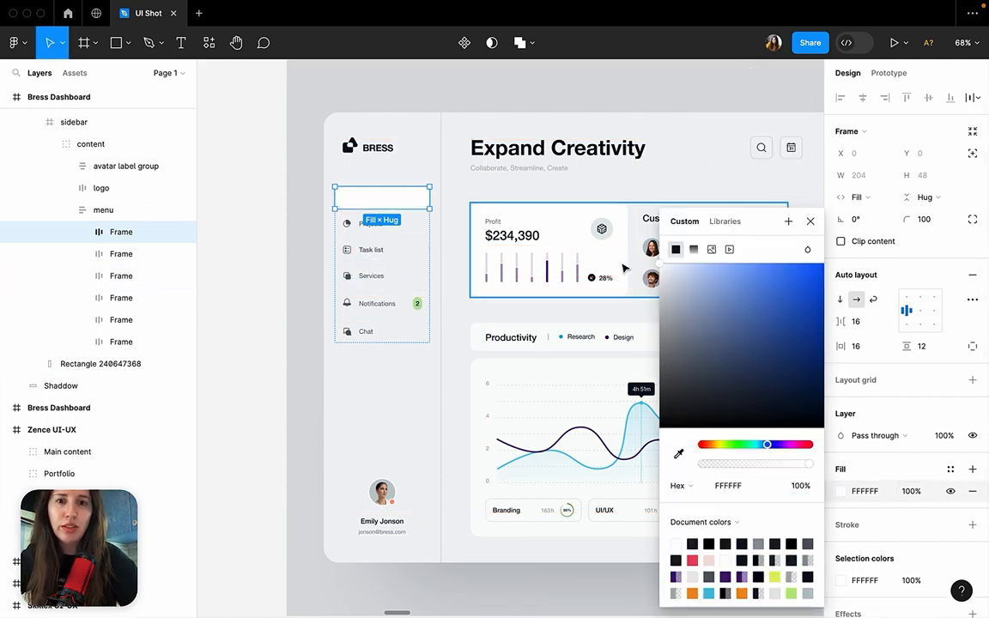
click(537, 119)
scroll(537, 119, down, 3)
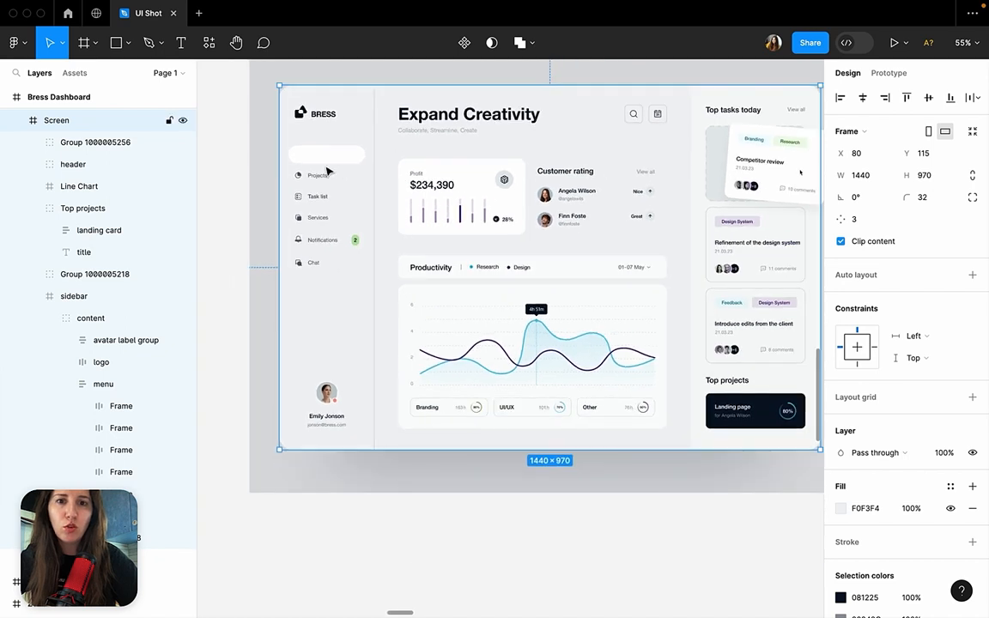
Restore the Dashboard menu item's fill to 081225 by sampling the dark Landing page card.
click(355, 163)
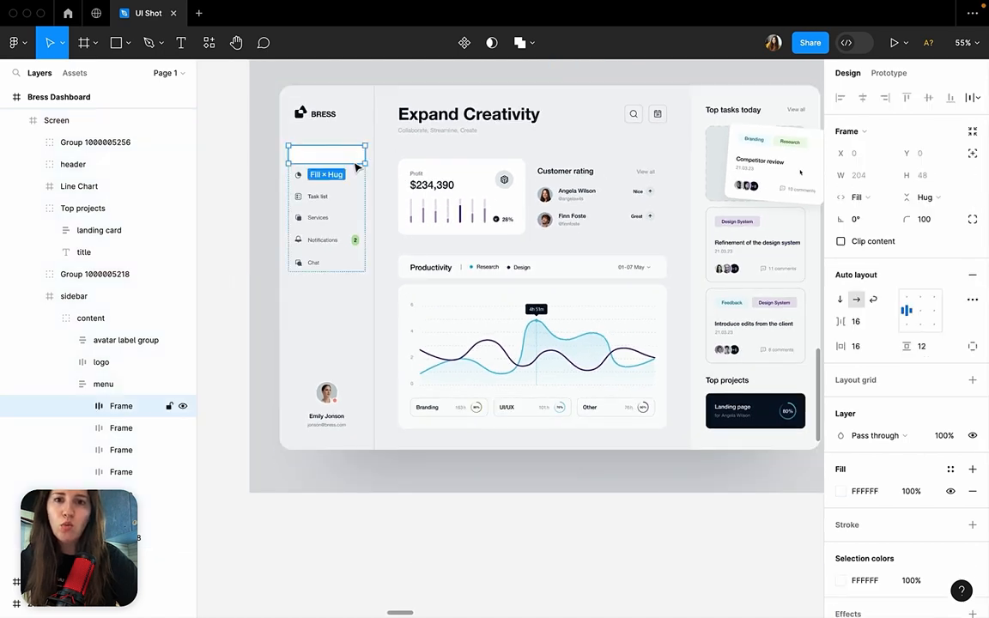
click(841, 491)
click(679, 454)
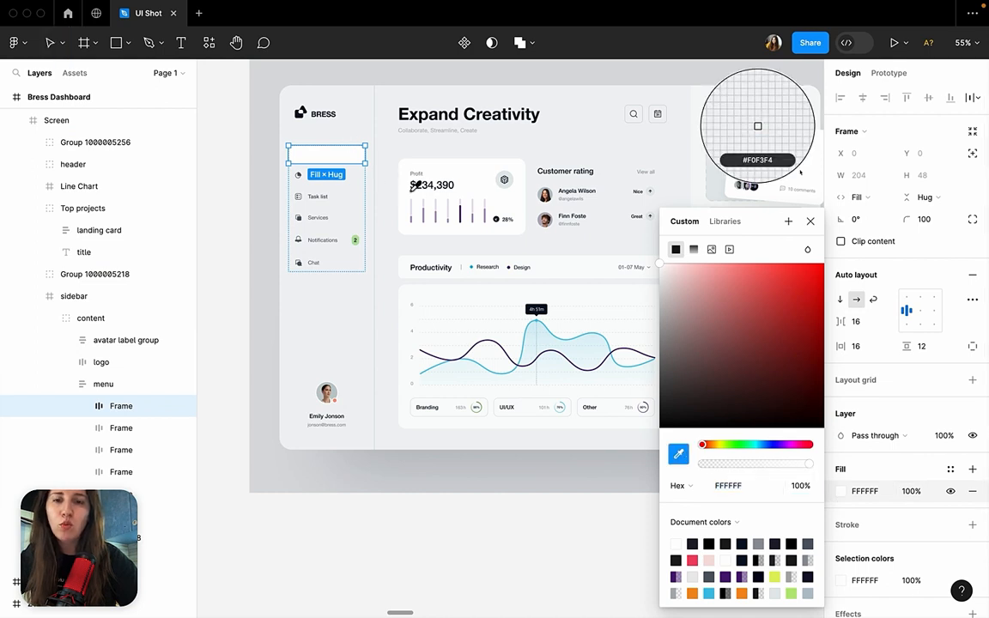
scroll(481, 249, right, 5)
scroll(481, 249, down, 2)
click(572, 345)
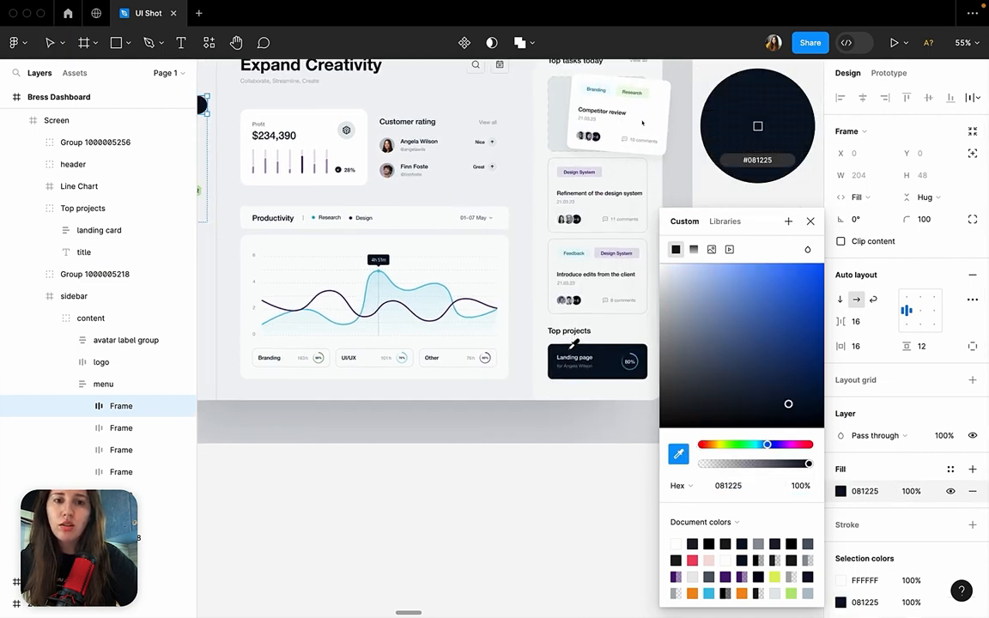
scroll(570, 460, left, 4)
scroll(569, 459, up, 2)
click(569, 459)
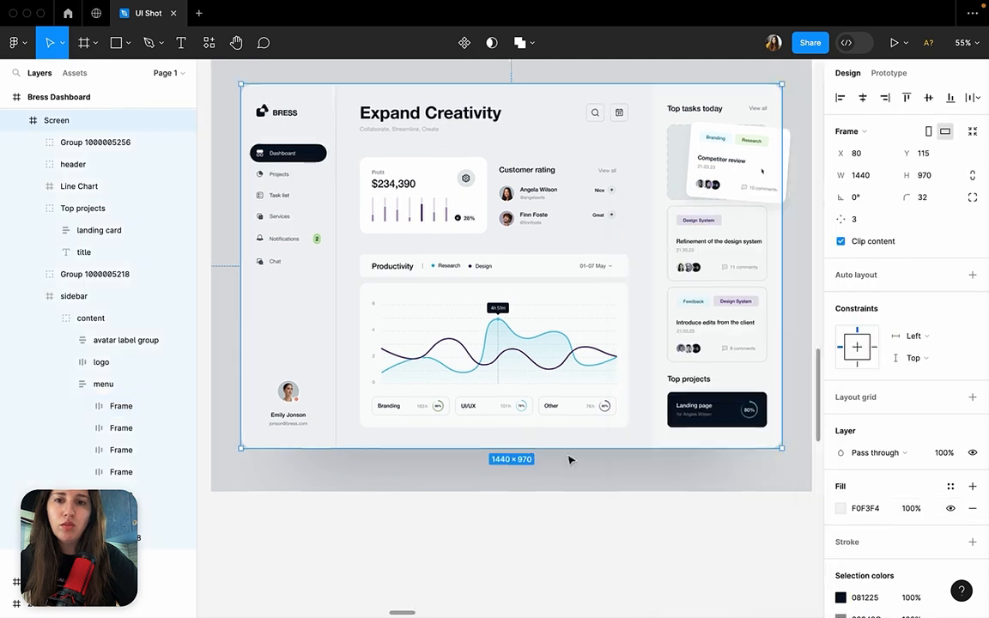
Compare the dark Dashboard menu item with the Landing page card, inspecting their layers and fills.
scroll(569, 460, right, 2)
scroll(569, 459, down, 1)
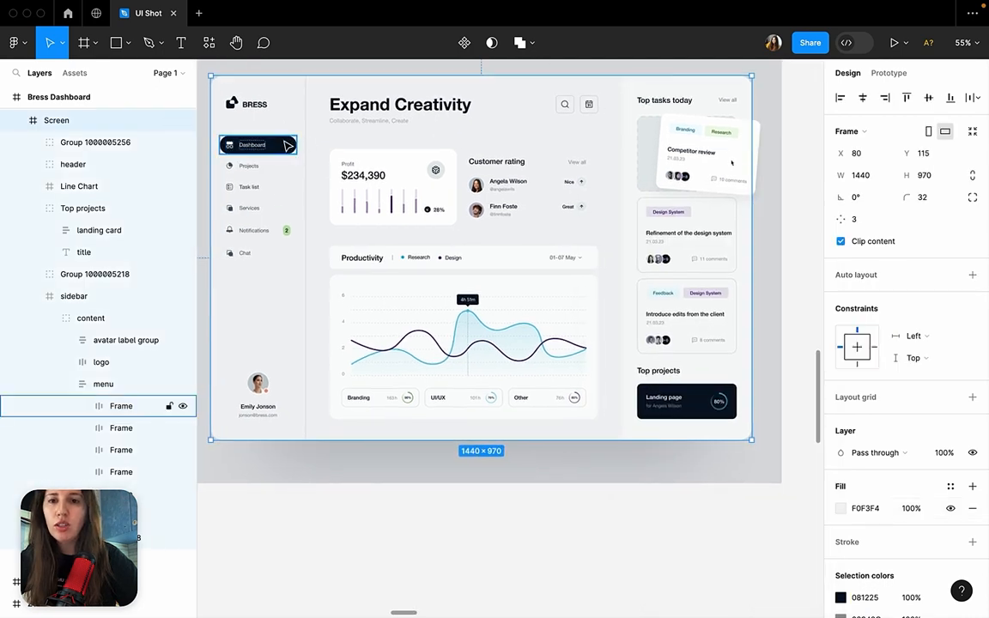
click(258, 145)
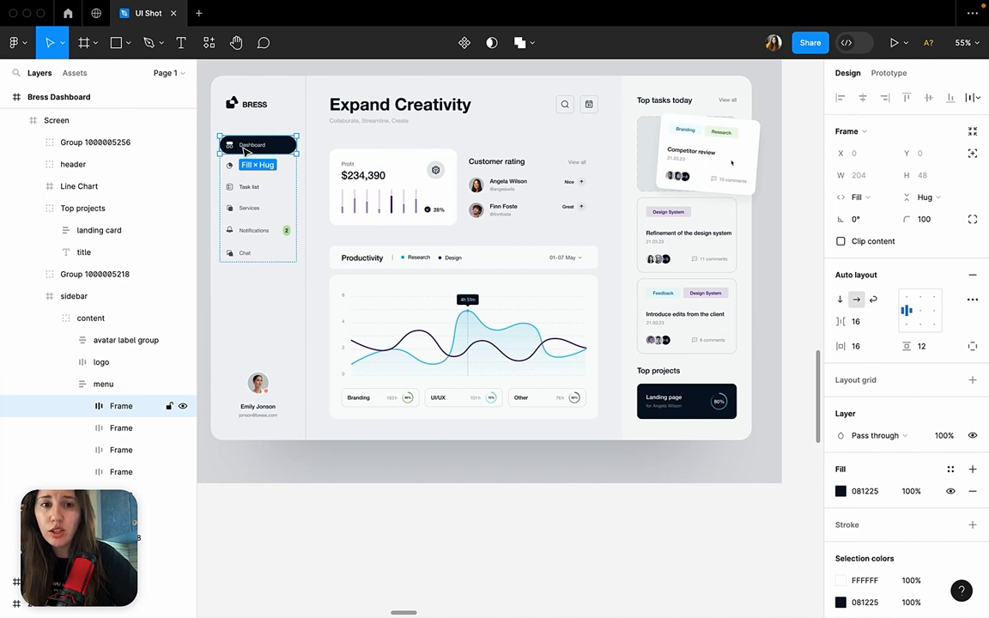
double_click(712, 405)
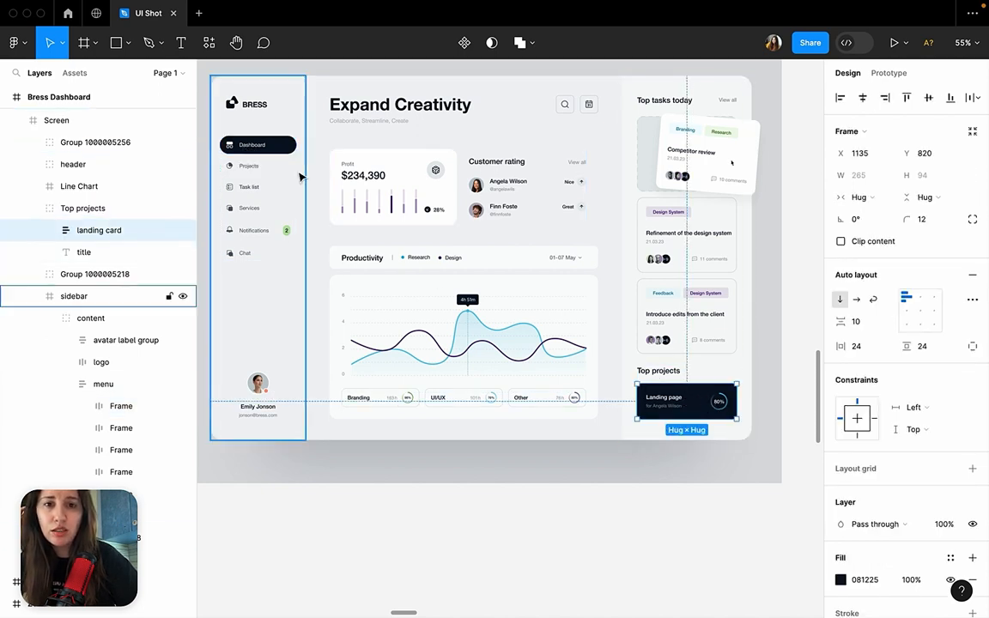
click(286, 154)
double_click(286, 156)
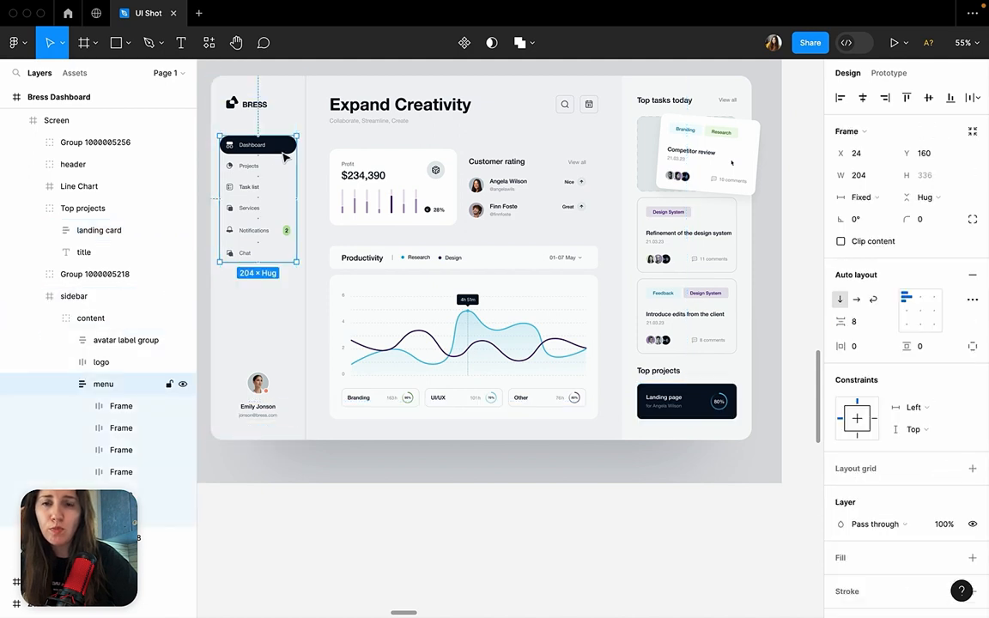
click(284, 154)
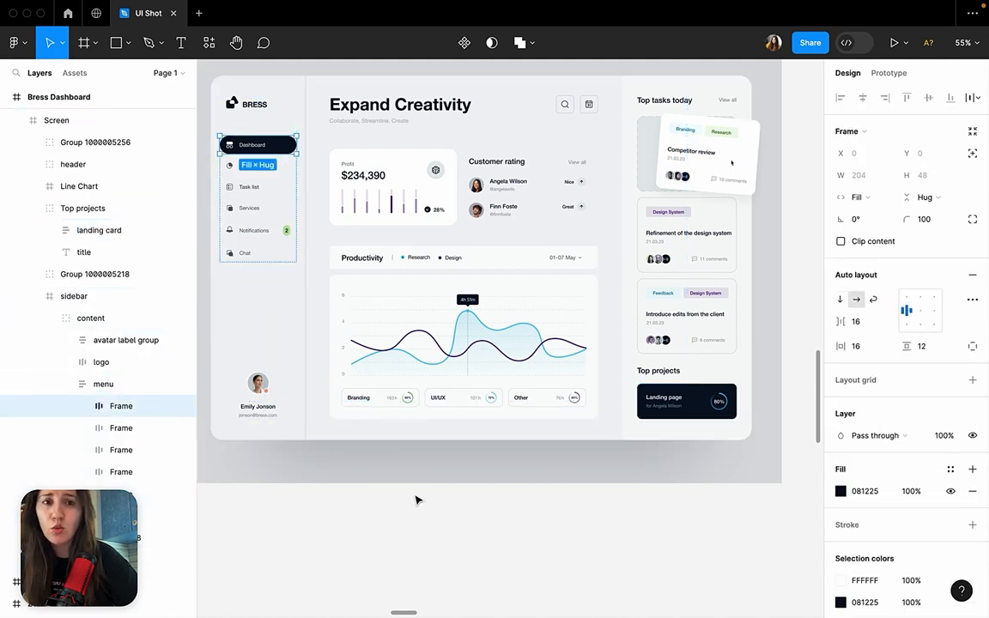
click(417, 504)
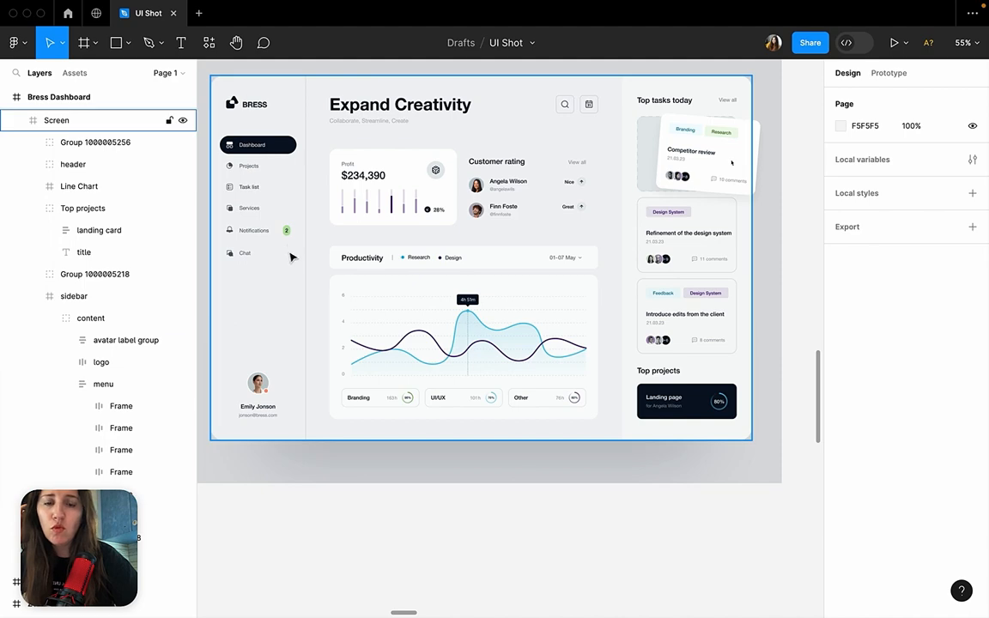
double_click(282, 152)
double_click(280, 150)
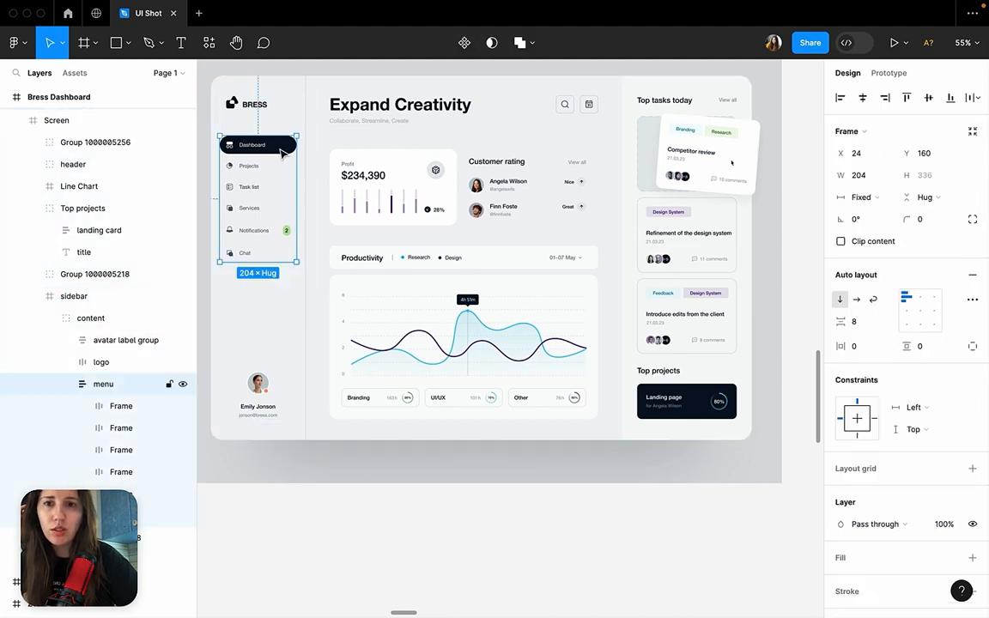
Examine the menu highlight, chart and card colours of the TradeMask dashboard under Design examples 01.
scroll(281, 152, down, 8)
scroll(567, 155, up, 8)
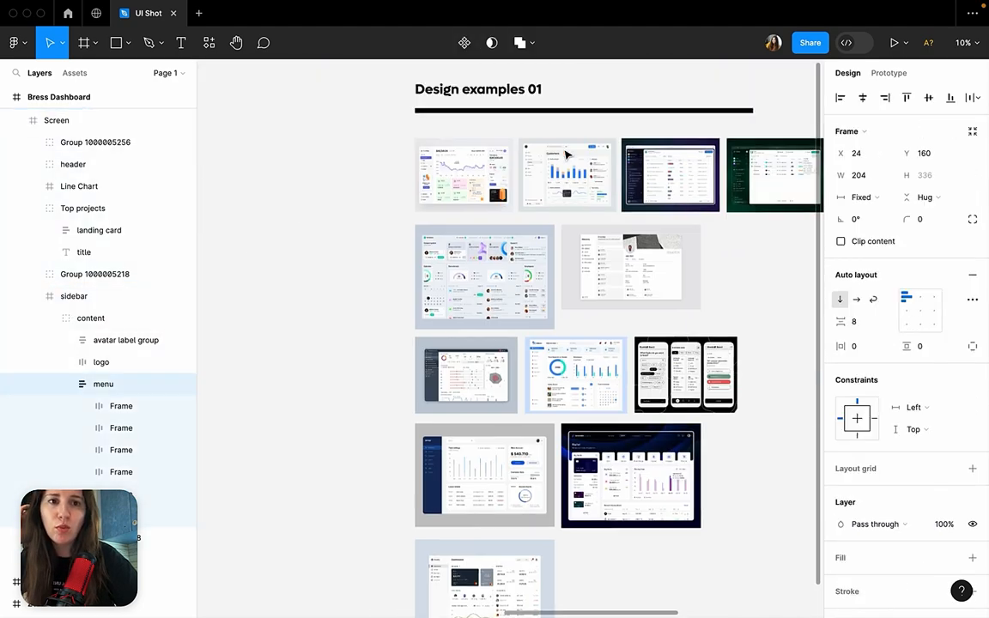
scroll(458, 175, up, 10)
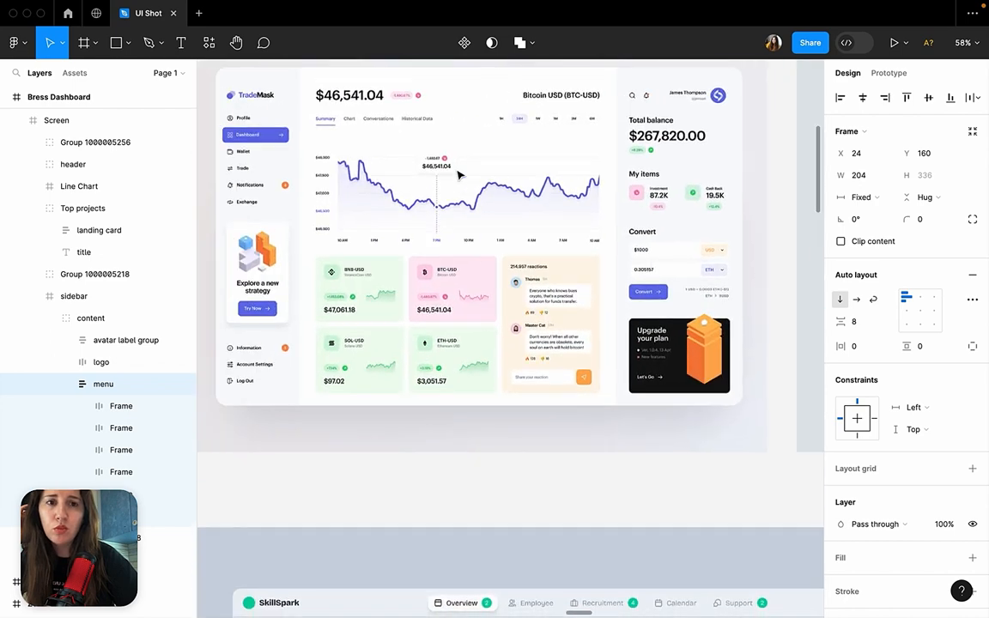
scroll(458, 174, up, 2)
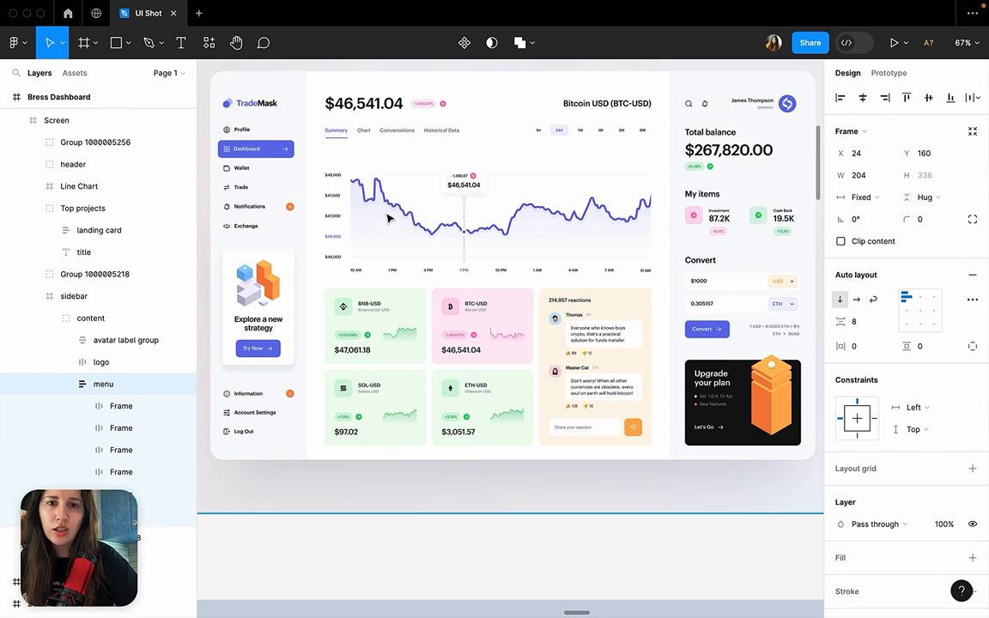
scroll(541, 255, down, 10)
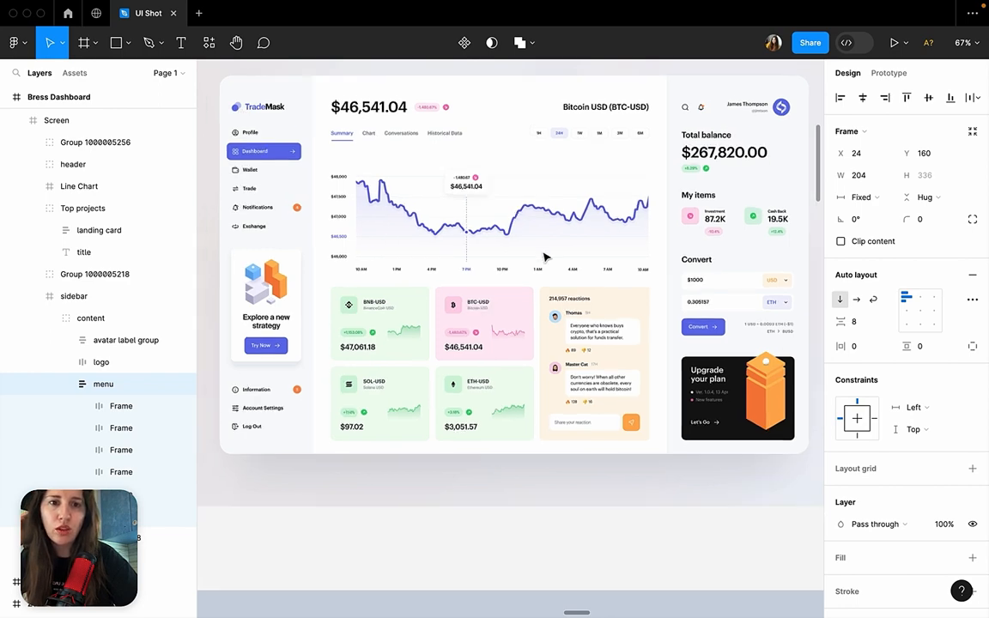
Return to the copied Bress Dashboard and inspect the tilted Competitor review card and the outlined design system task card.
scroll(546, 258, left, 7)
scroll(543, 257, right, 5)
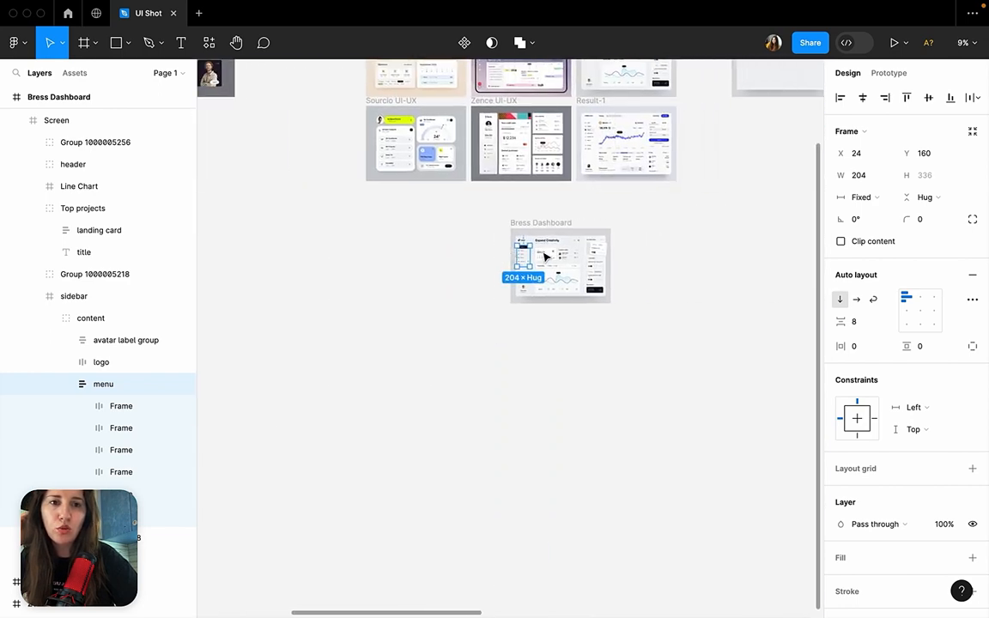
scroll(544, 256, up, 10)
scroll(544, 257, up, 1)
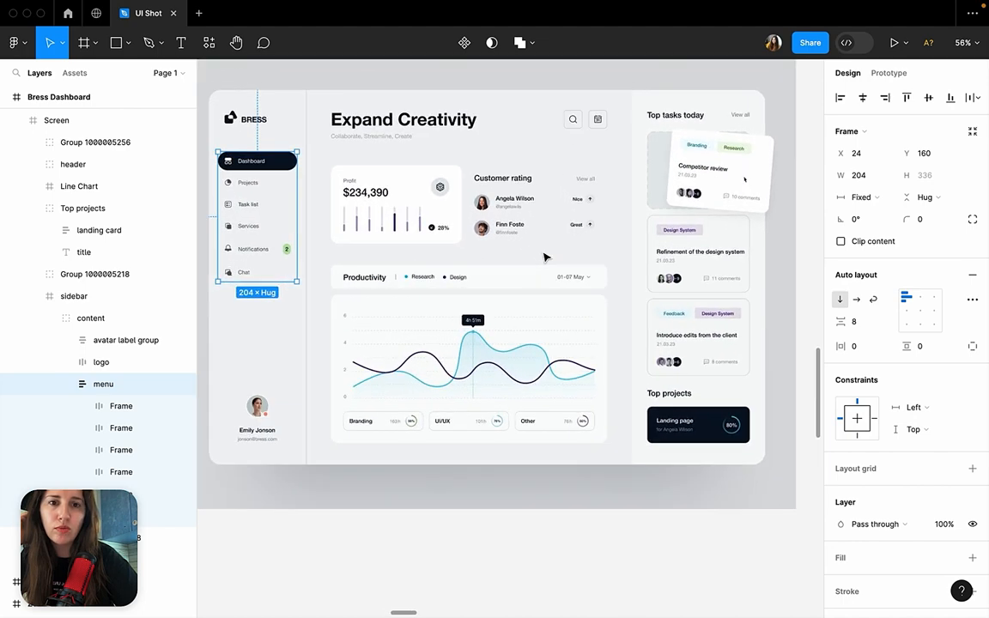
click(568, 537)
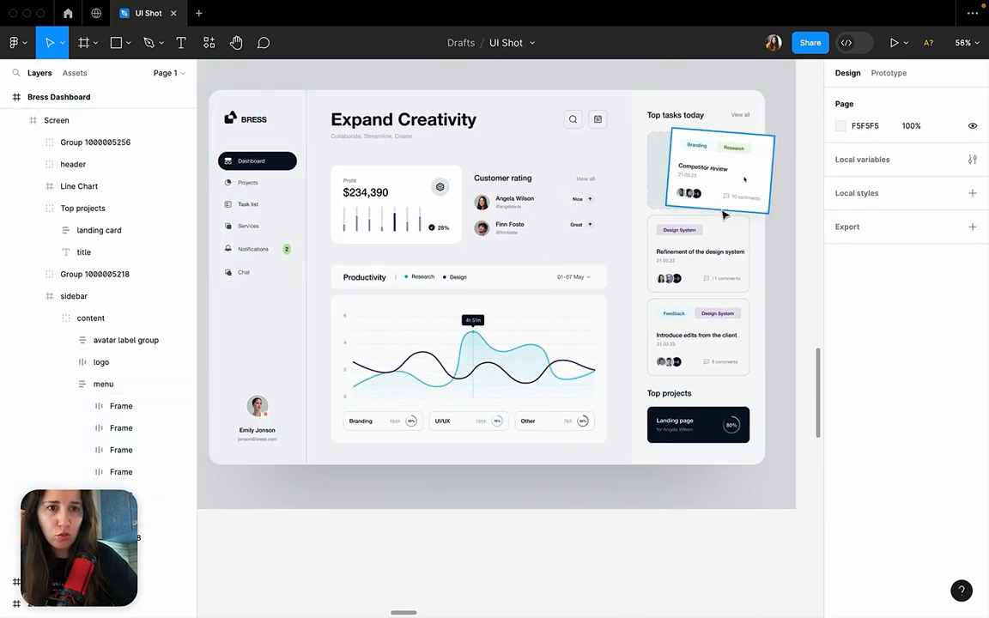
click(720, 199)
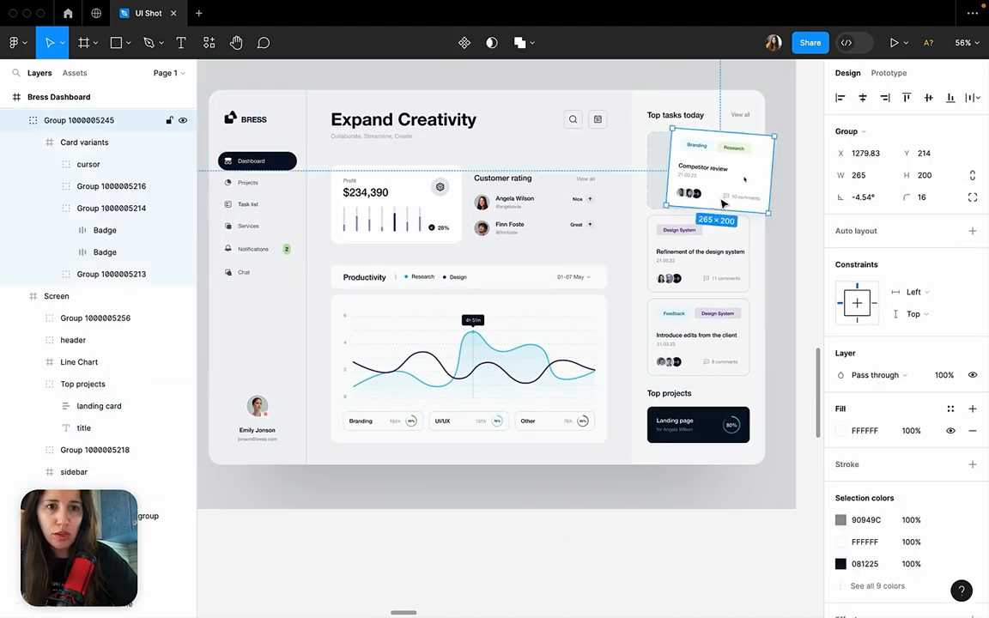
double_click(744, 256)
double_click(745, 255)
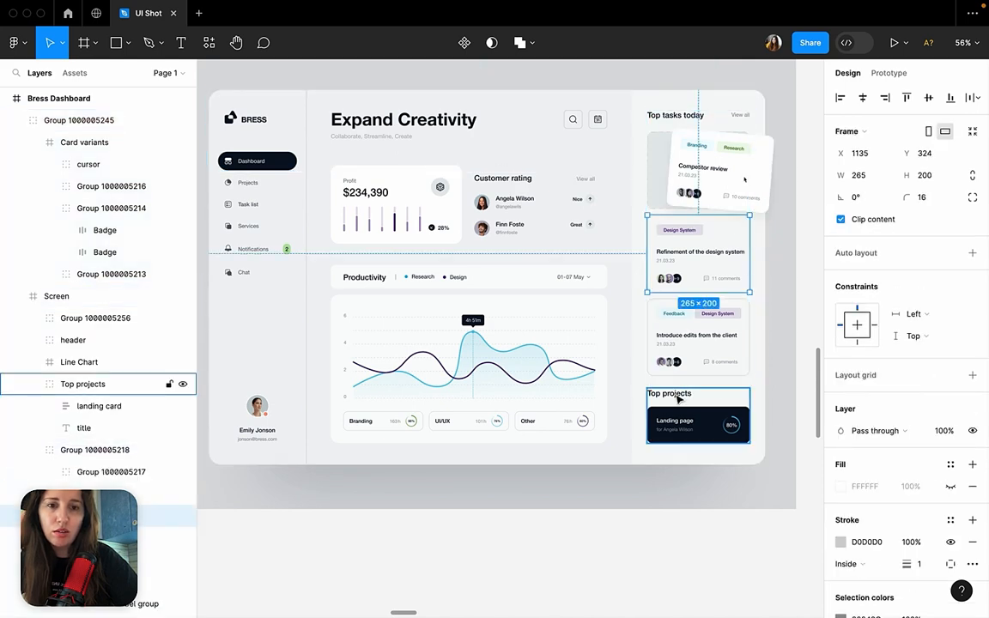
click(646, 517)
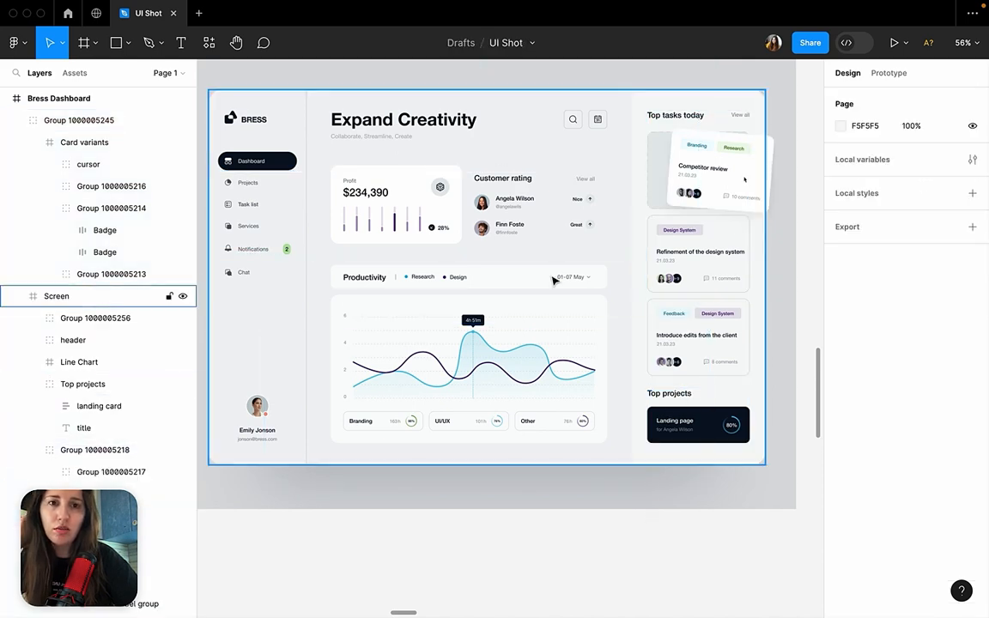
Examine the purple menu highlight, chart line and button colours in the TradeMask example dashboard.
scroll(553, 281, down, 1)
scroll(553, 280, down, 5)
scroll(553, 281, right, 5)
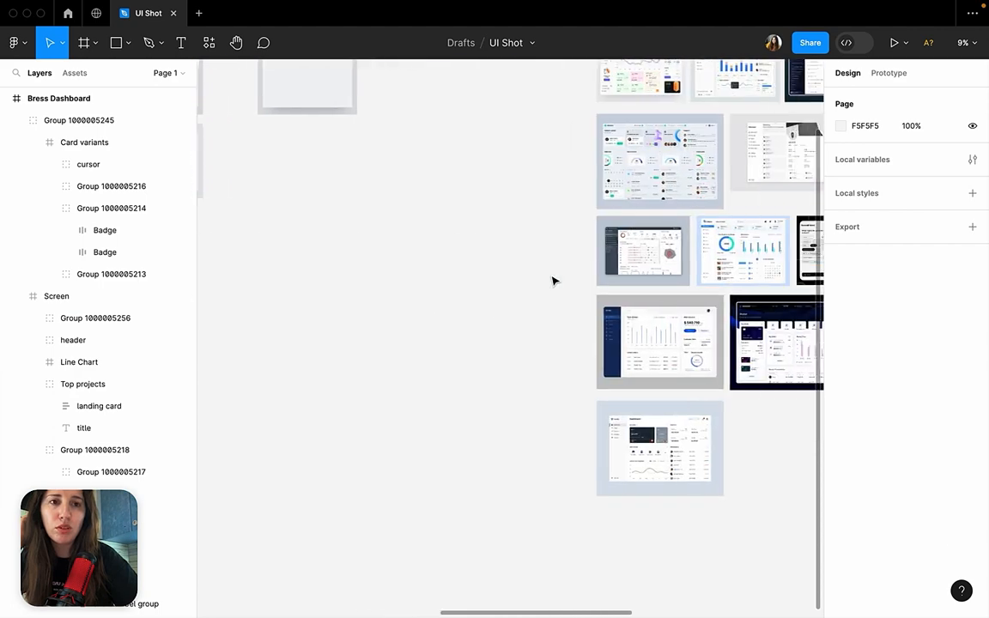
scroll(510, 248, up, 2)
scroll(509, 248, up, 5)
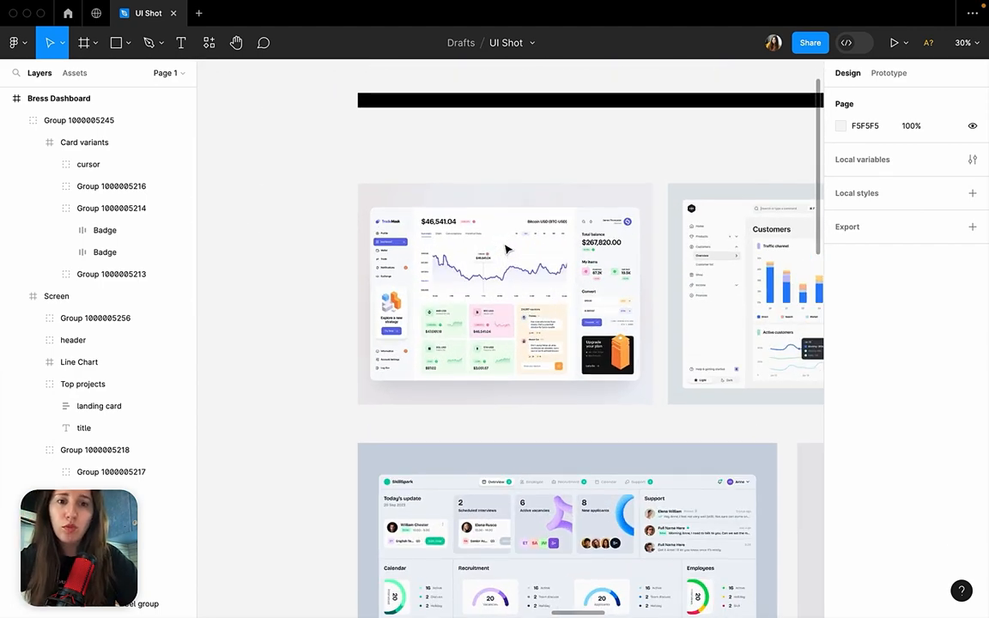
scroll(507, 249, up, 1)
scroll(507, 249, up, 2)
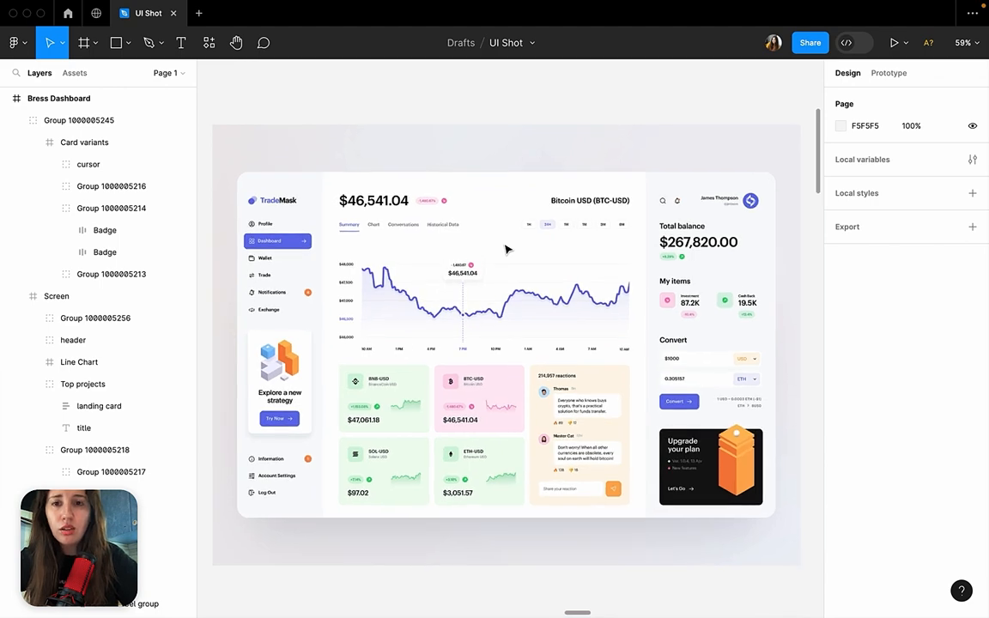
Find the Coinquake trading dashboard in the Result-1 frame and examine its side menu and blue accents.
scroll(507, 249, down, 4)
scroll(507, 249, right, 10)
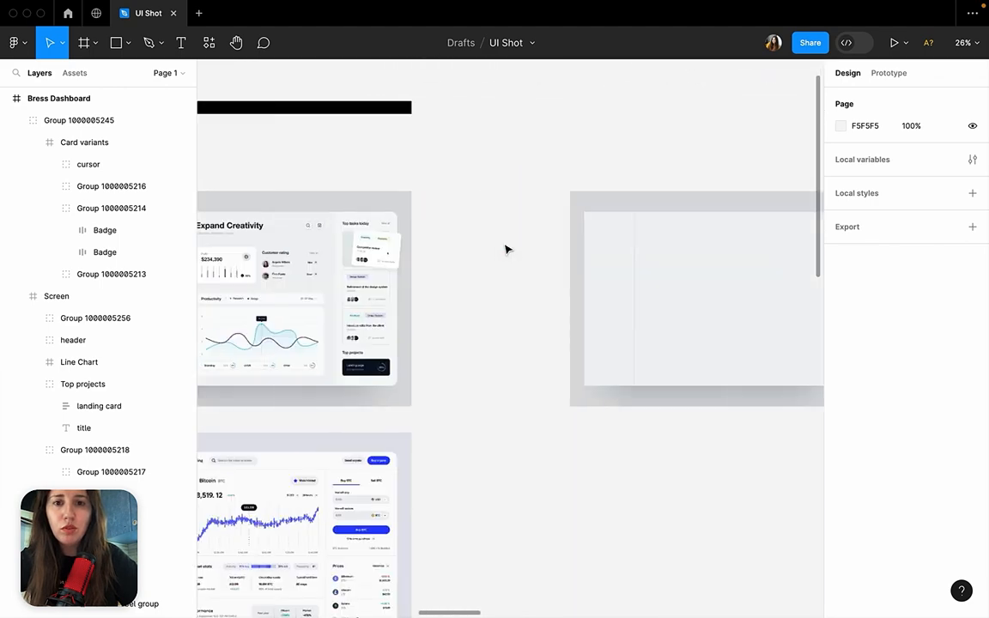
scroll(506, 249, left, 3)
scroll(506, 249, down, 1)
scroll(529, 481, down, 5)
scroll(529, 481, right, 1)
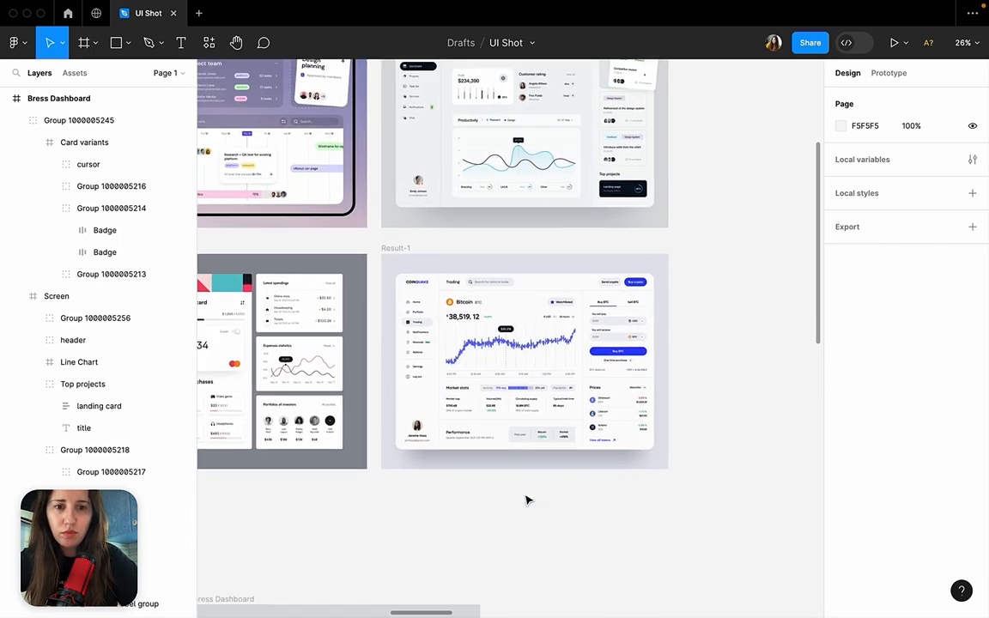
scroll(535, 297, up, 5)
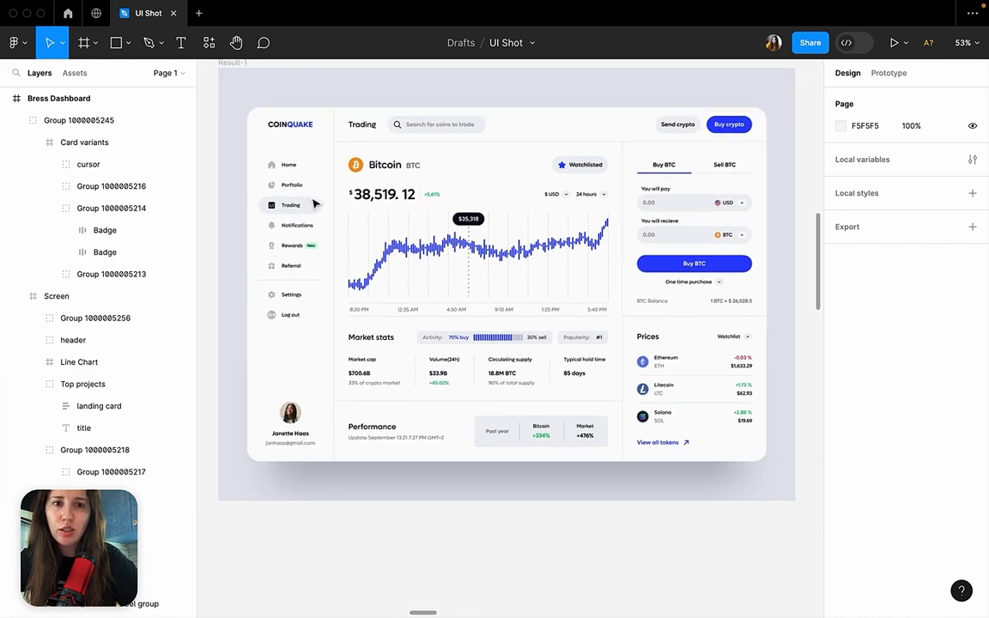
scroll(315, 203, up, 1)
scroll(315, 204, down, 2)
scroll(315, 204, right, 2)
Compare the fills of the Trading menu item, the Buy BTC button and the Buy crypto button.
click(280, 196)
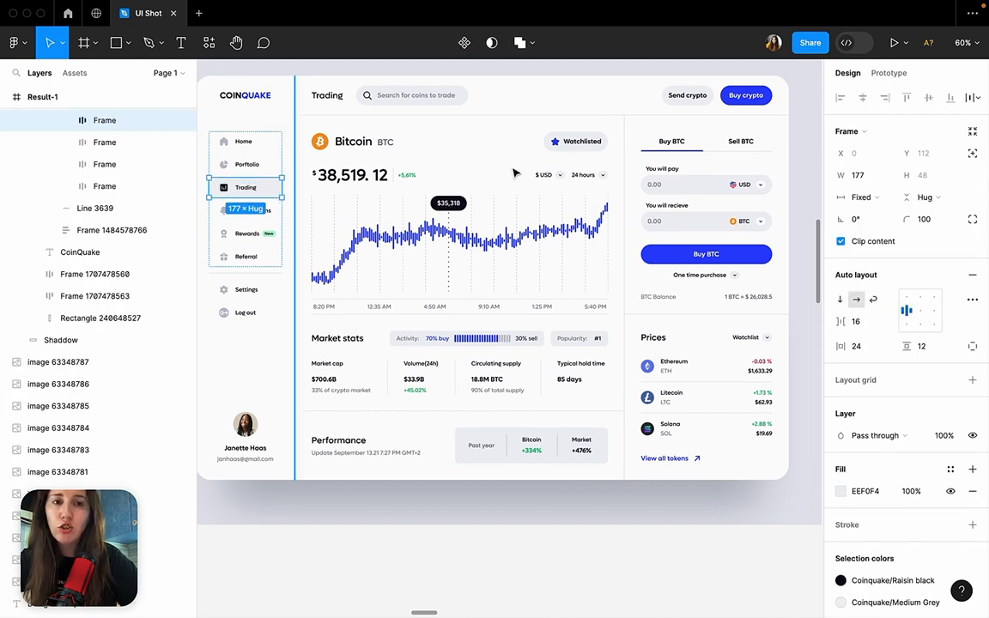
click(659, 253)
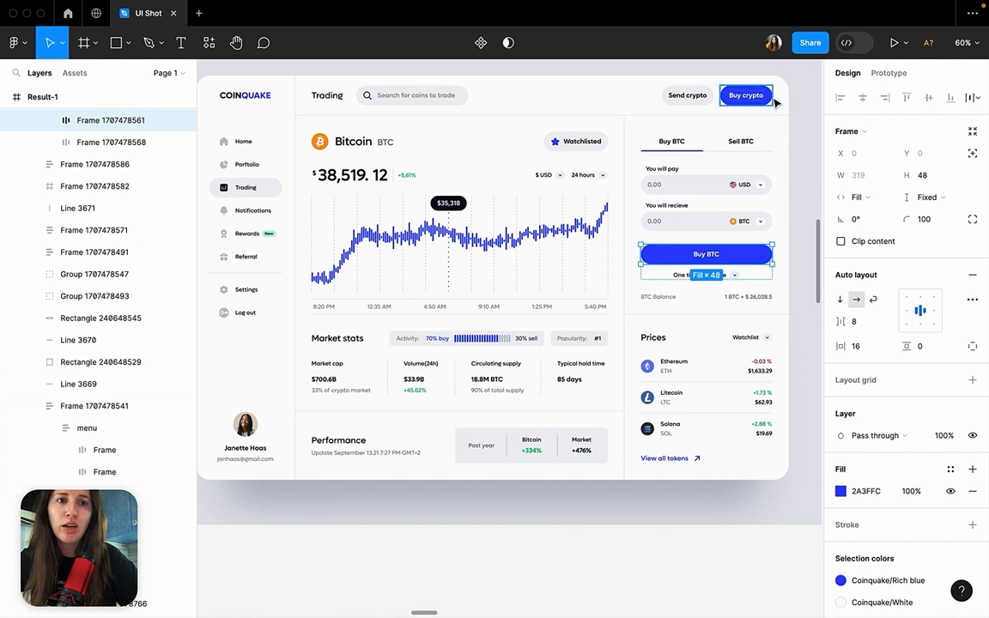
shift+click(744, 95)
click(807, 118)
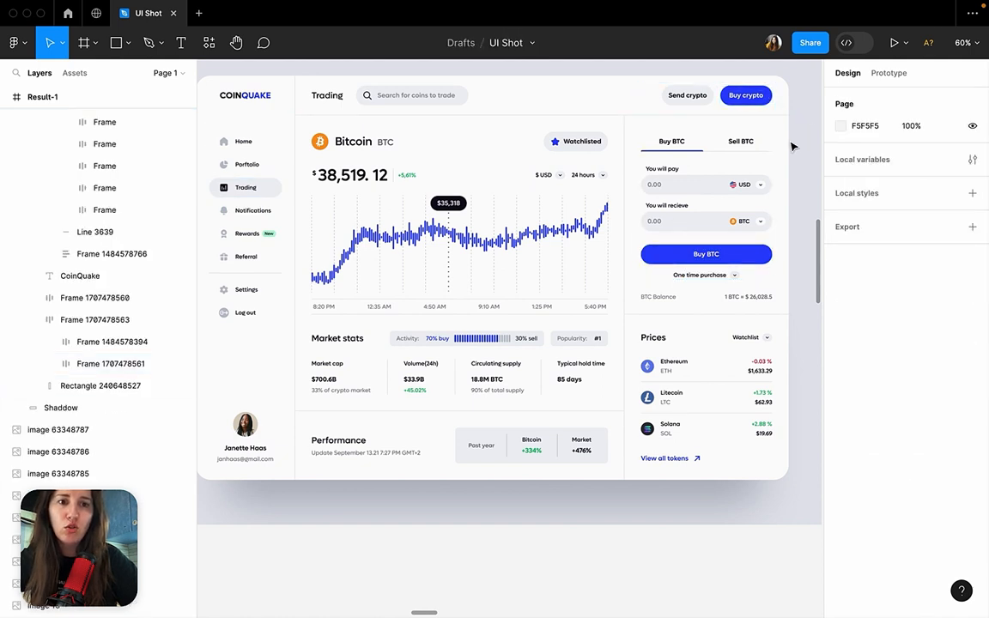
click(761, 257)
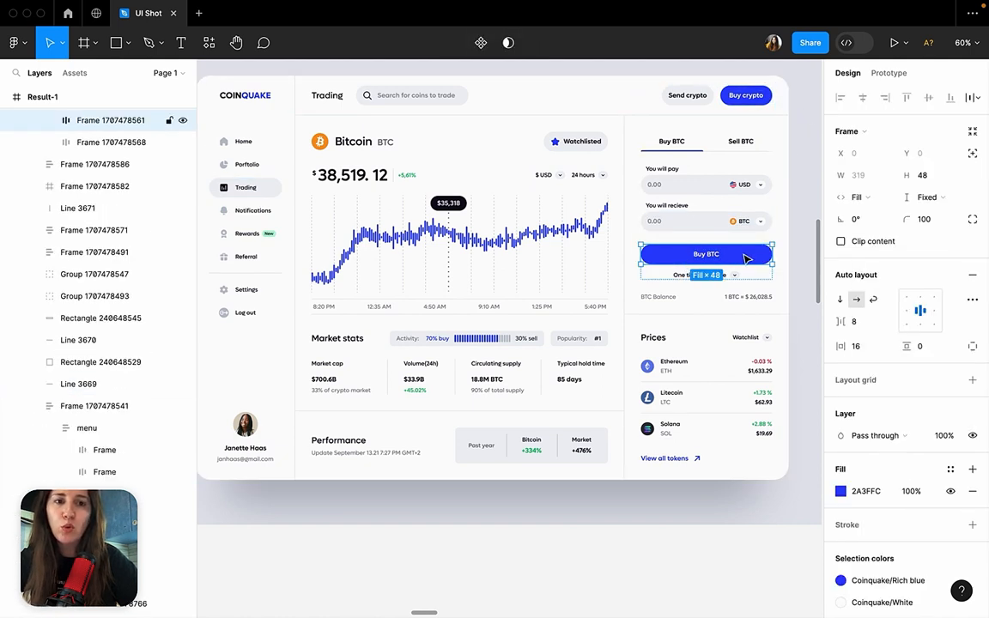
click(803, 236)
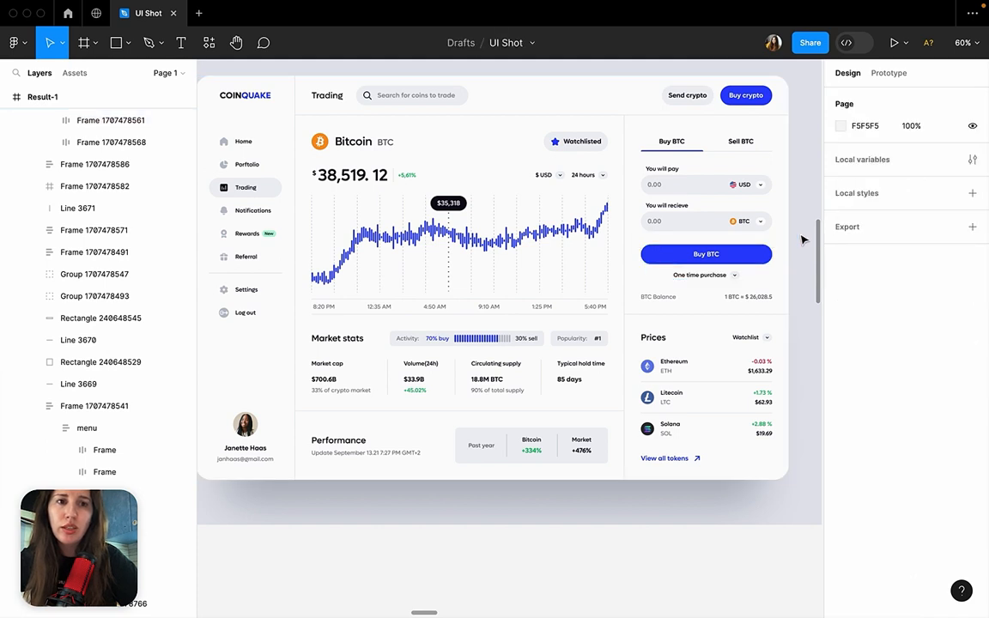
click(771, 99)
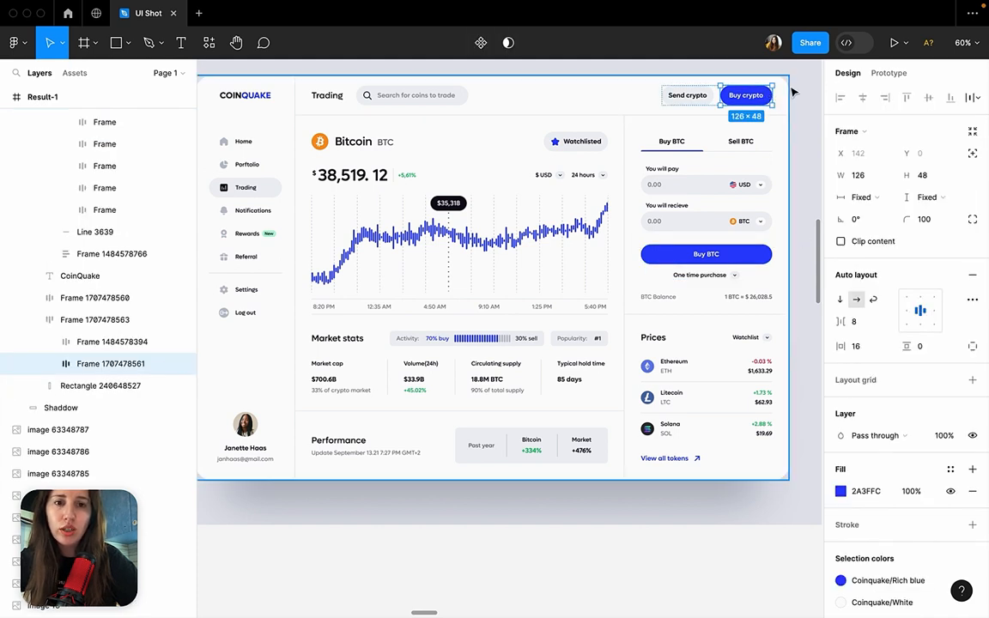
Fill the Trading menu item with the blue sampled from the Buy crypto button.
click(273, 192)
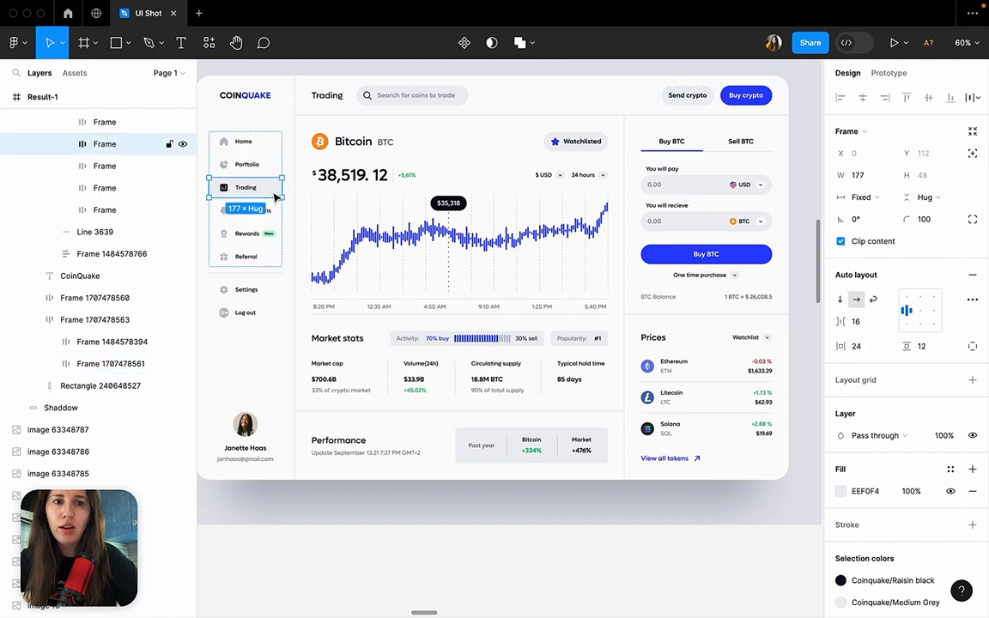
click(840, 491)
click(678, 453)
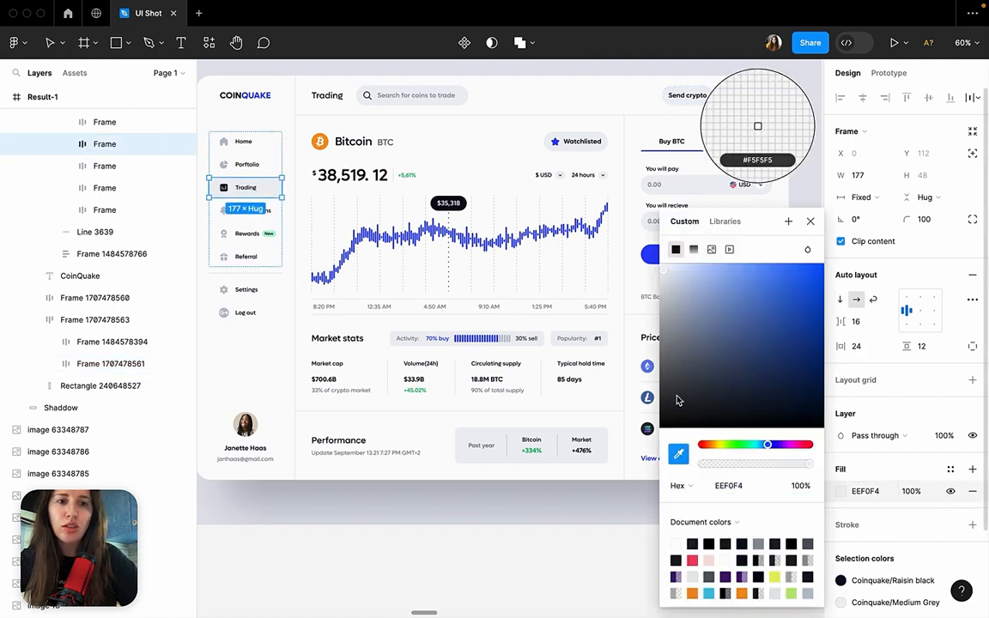
click(745, 97)
click(563, 539)
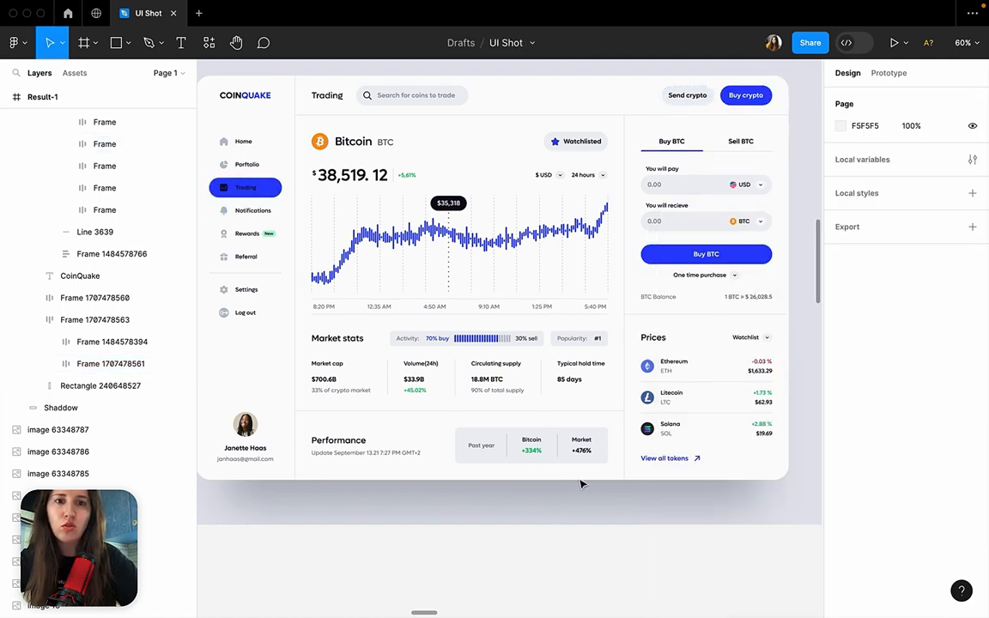
Undo the blue fill on the Trading menu item.
scroll(383, 139, left, 2)
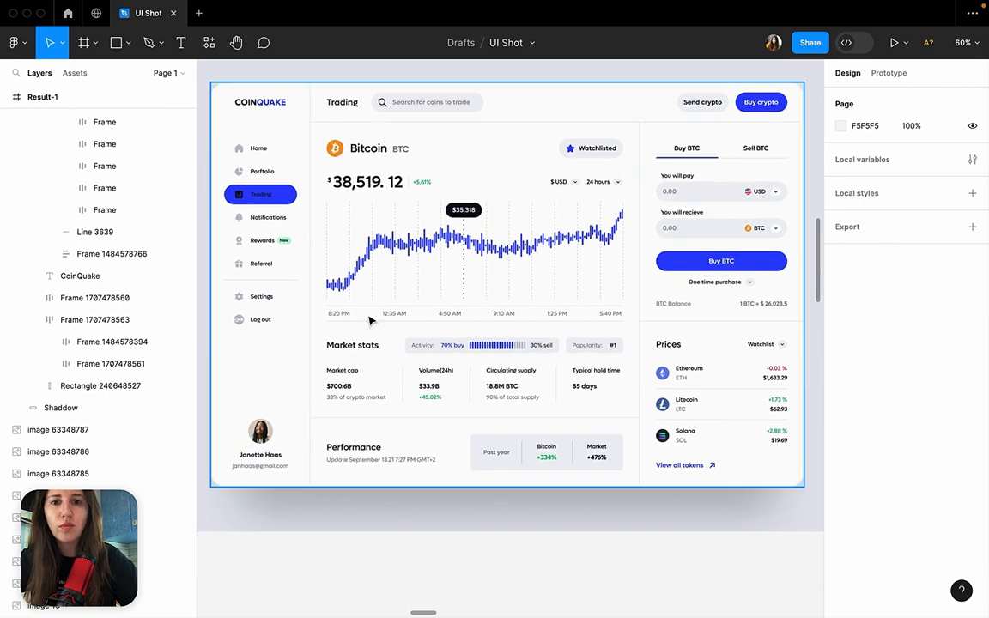
key(ctrl+z)
click(413, 587)
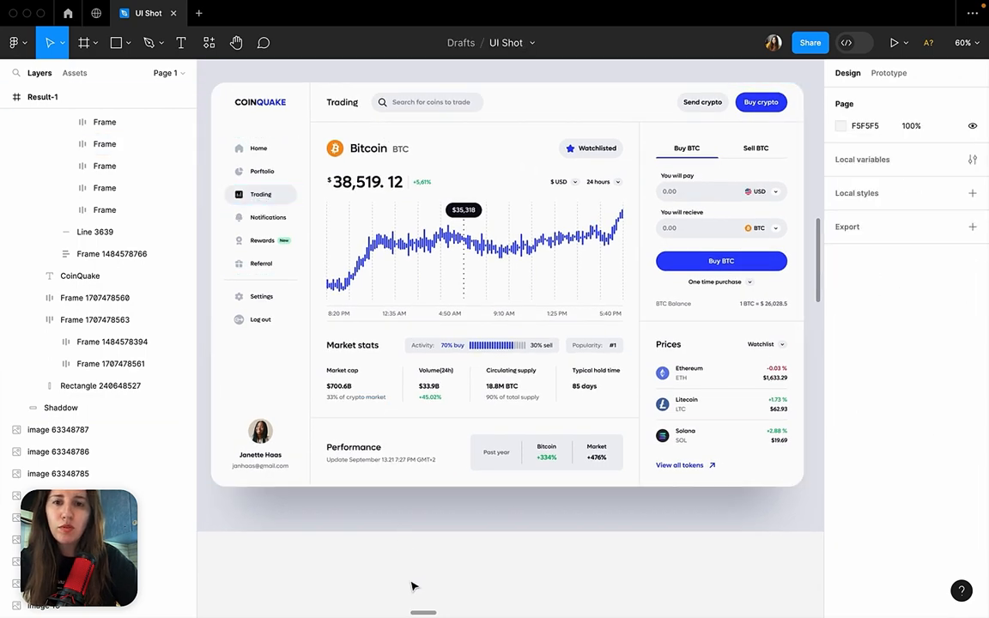
Inspect the soft grey Trading menu item, the blue Buy BTC button and the star icon beside Watchlisted.
click(292, 192)
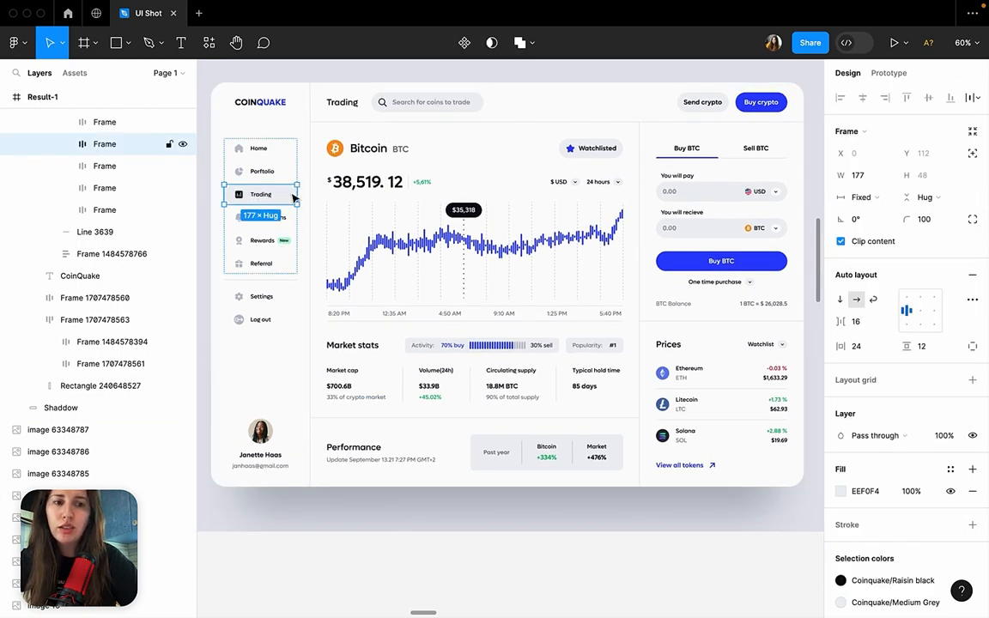
click(730, 537)
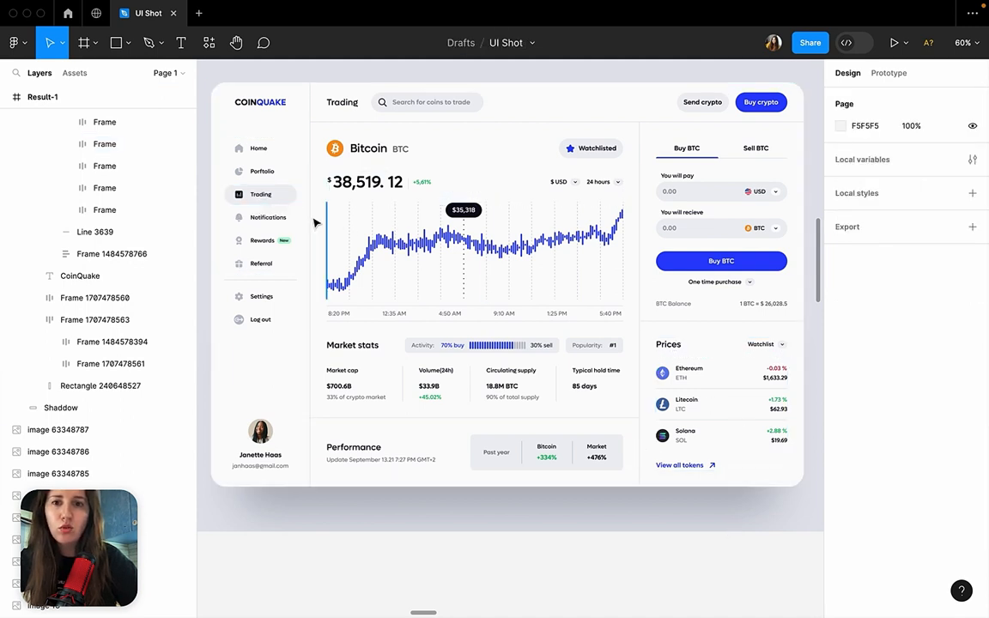
click(262, 194)
scroll(290, 208, down, 5)
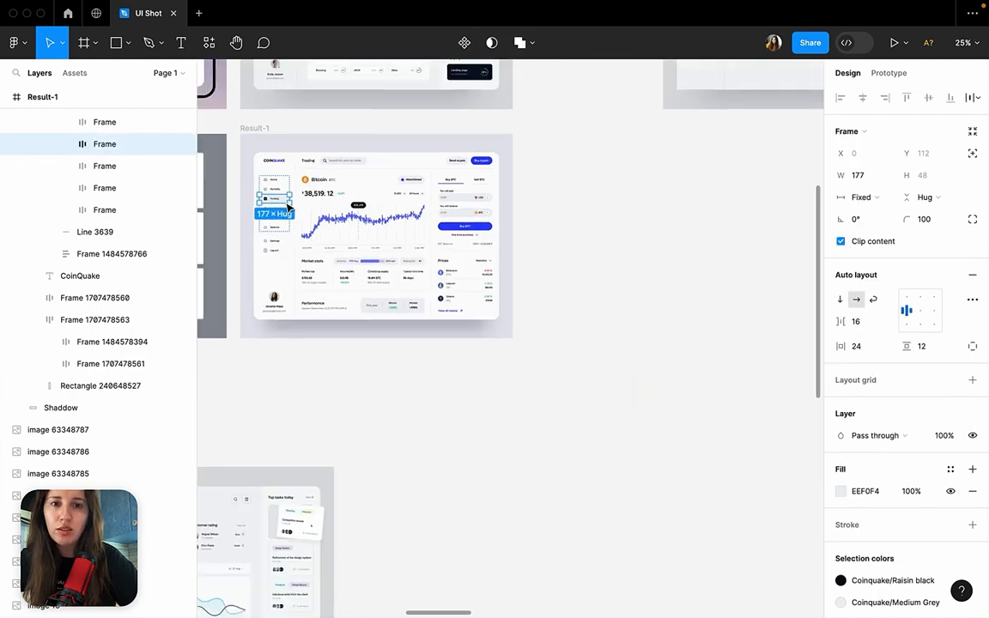
scroll(289, 207, down, 3)
scroll(289, 208, left, 3)
scroll(290, 207, up, 3)
scroll(289, 208, right, 3)
scroll(358, 182, up, 5)
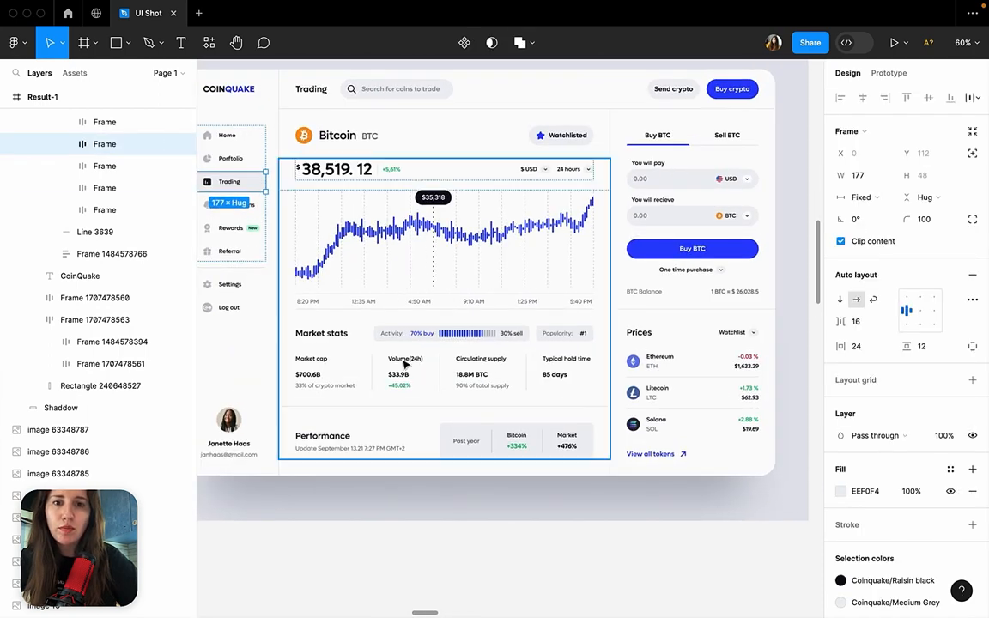
click(450, 496)
super+click(672, 256)
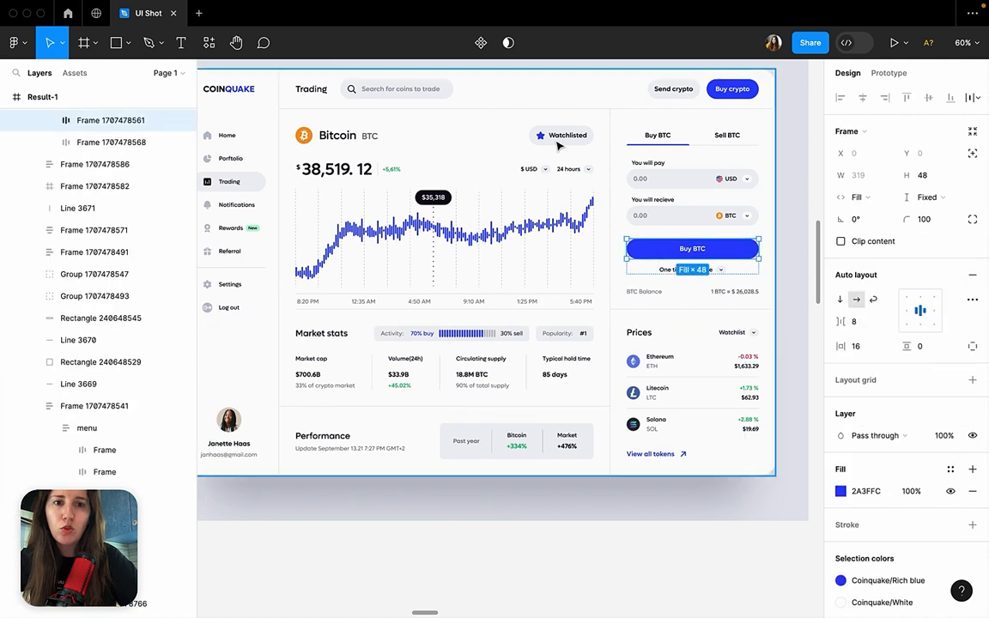
super+click(541, 135)
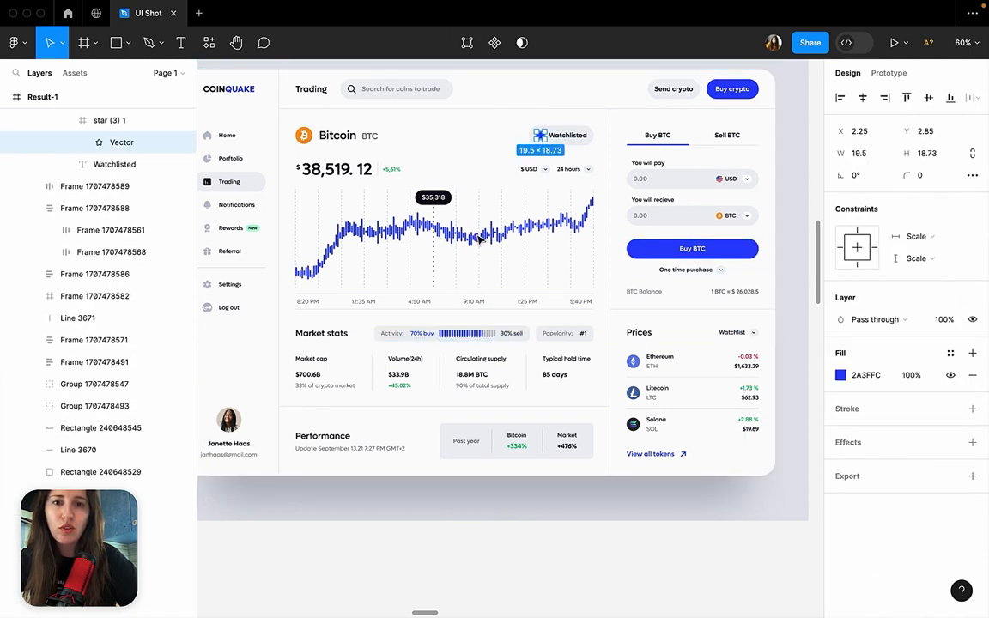
click(568, 72)
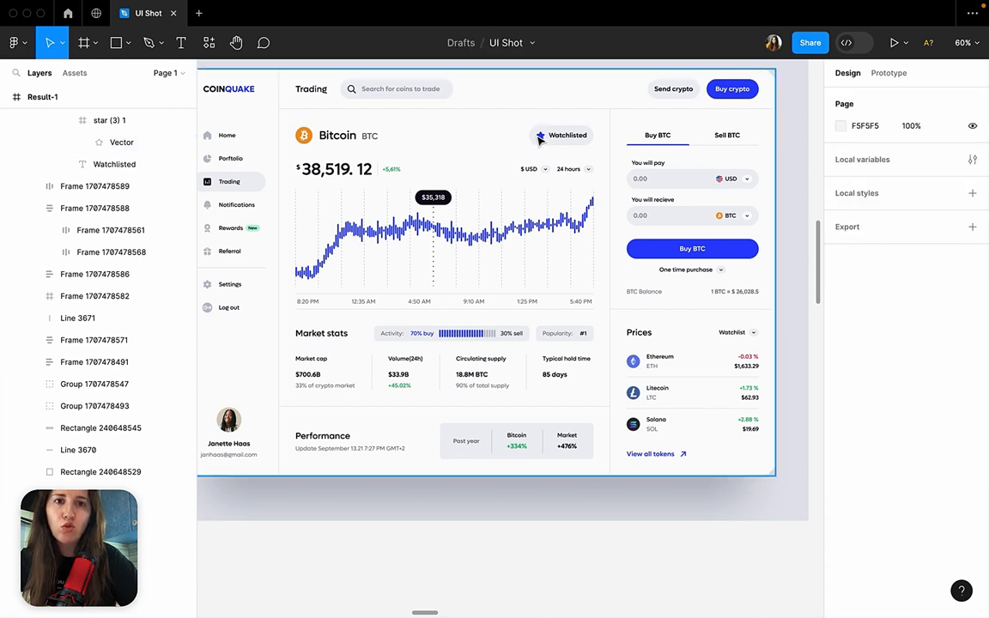
Detach the Coinquake/Rich blue style from the Watchlisted star icon and recolour the star black.
click(543, 140)
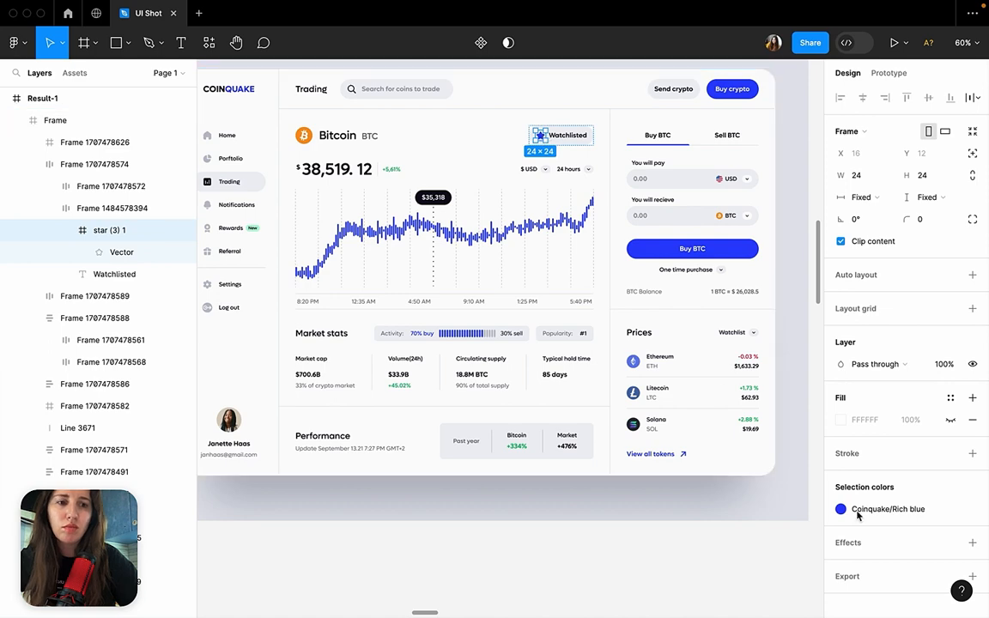
click(923, 511)
click(950, 510)
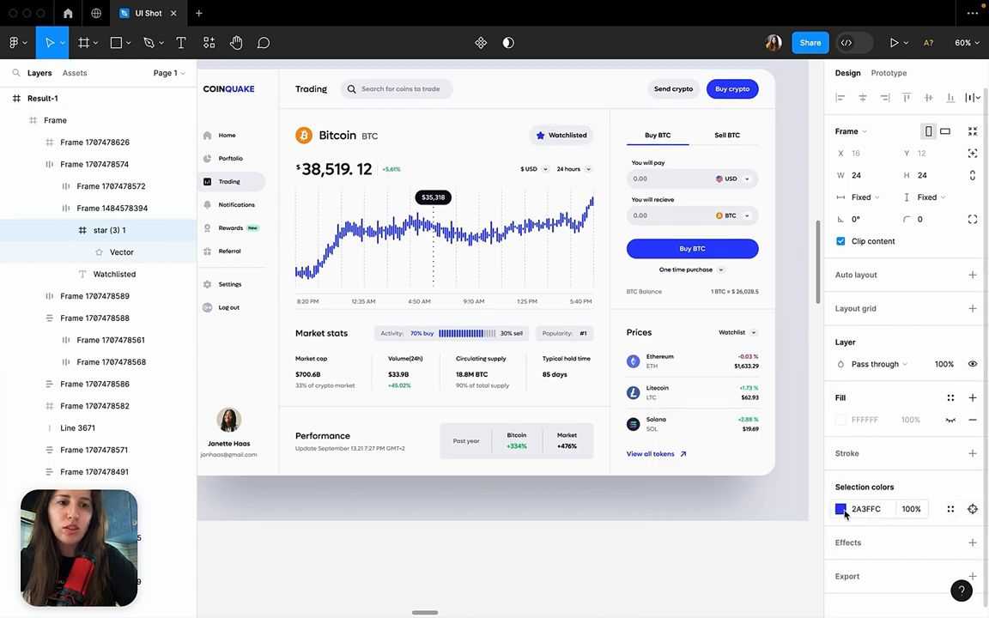
click(840, 509)
drag(730, 344, 625, 559)
click(625, 559)
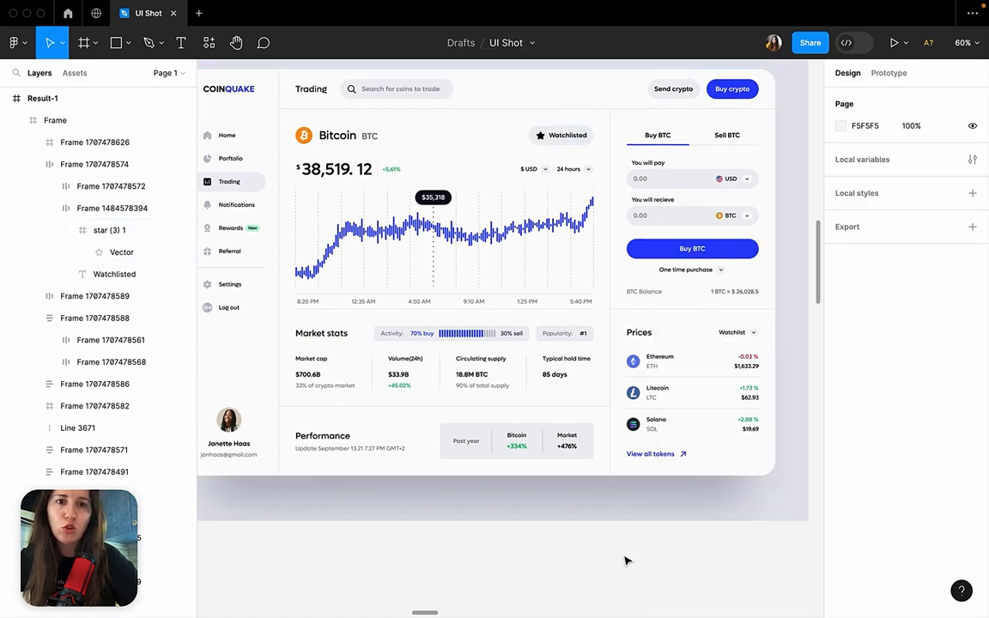
Undo the Watchlisted star's black recolouring.
scroll(625, 560, left, 1)
scroll(625, 561, up, 1)
click(585, 189)
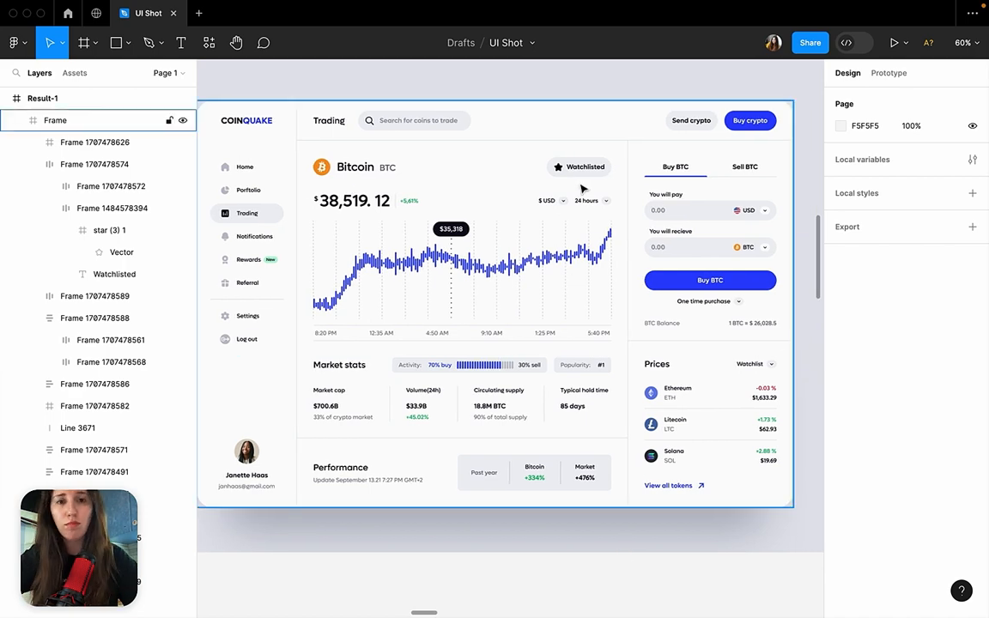
click(650, 96)
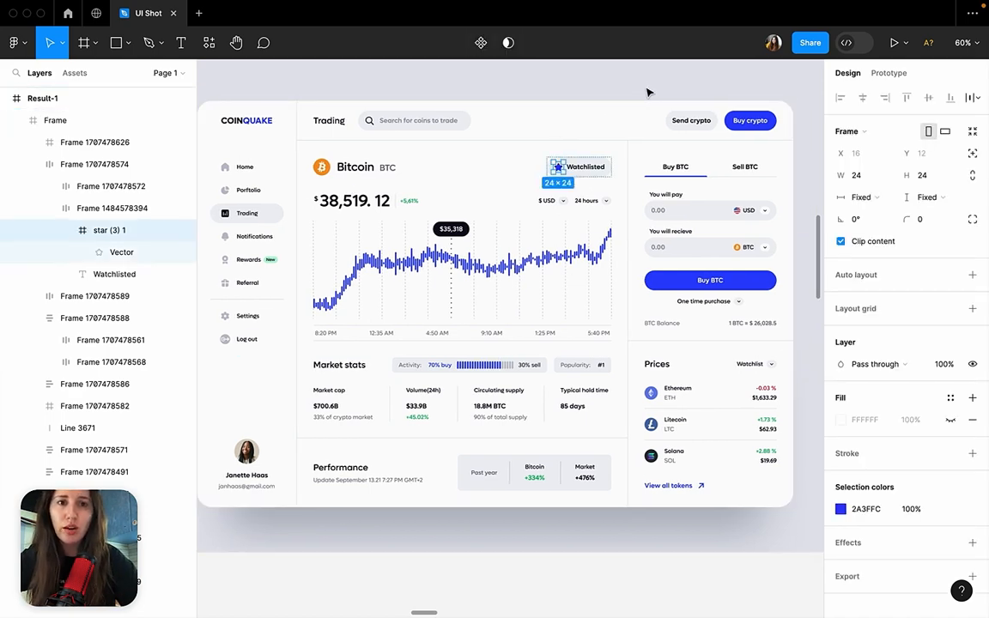
click(648, 91)
Find the SkillSpark dashboard among the design examples and examine its navigation badges, cards and charts.
scroll(648, 91, down, 10)
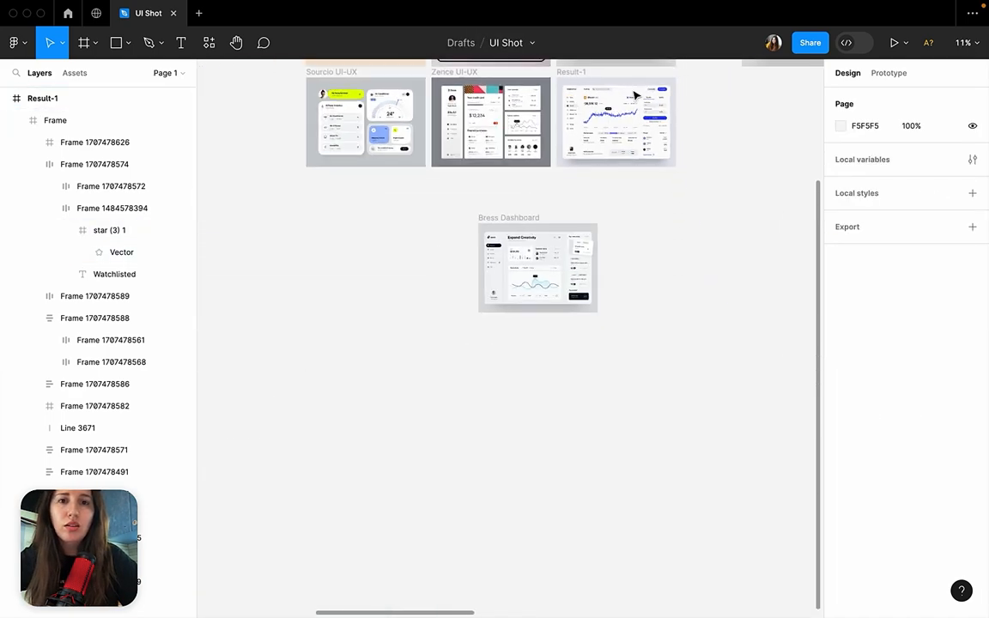
scroll(513, 108, up, 3)
scroll(513, 110, right, 6)
scroll(513, 111, right, 8)
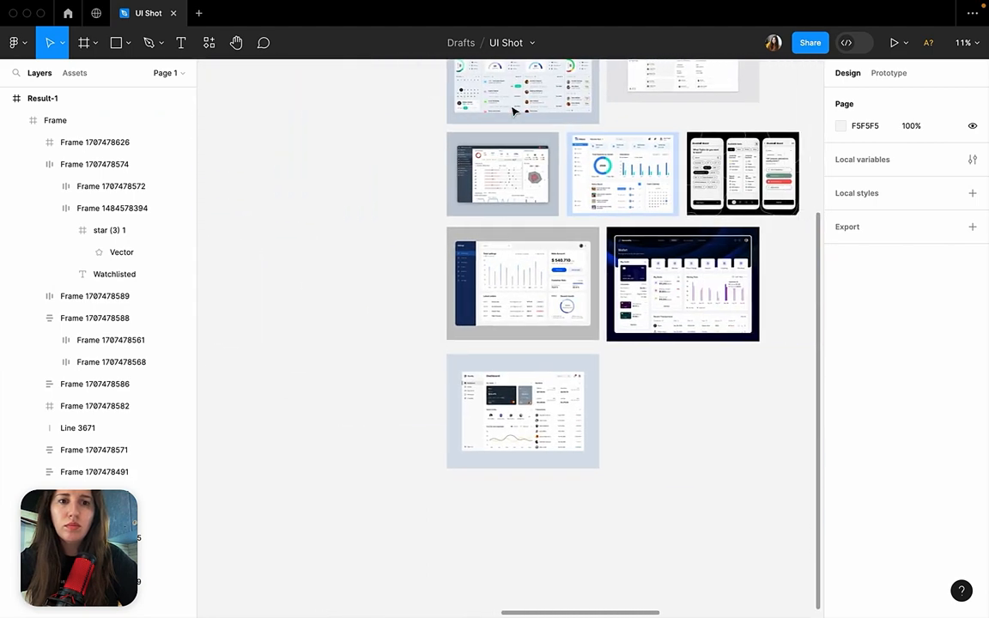
scroll(513, 110, up, 2)
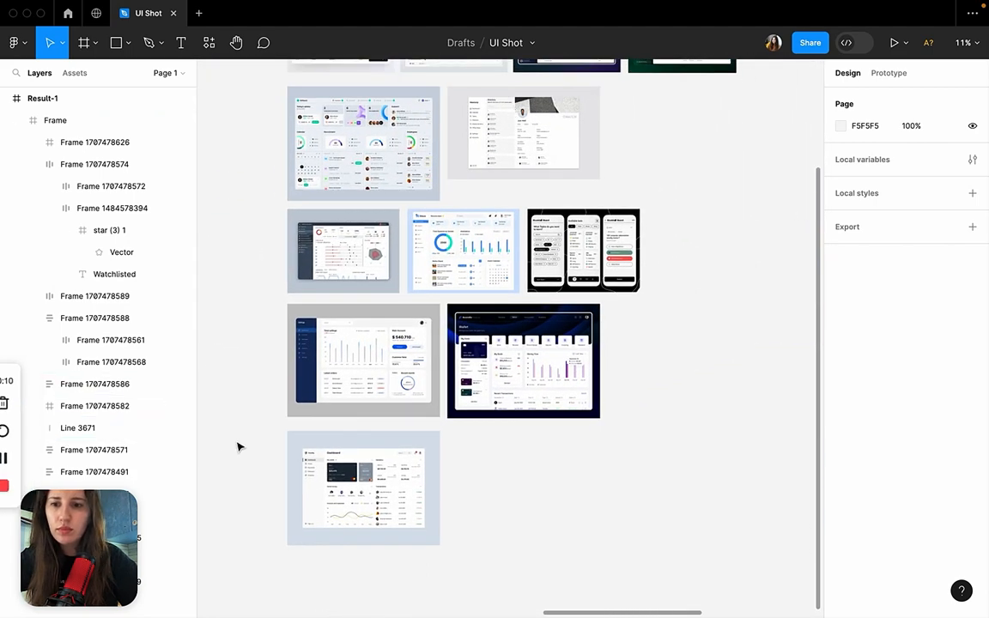
scroll(404, 305, up, 3)
scroll(404, 305, up, 3)
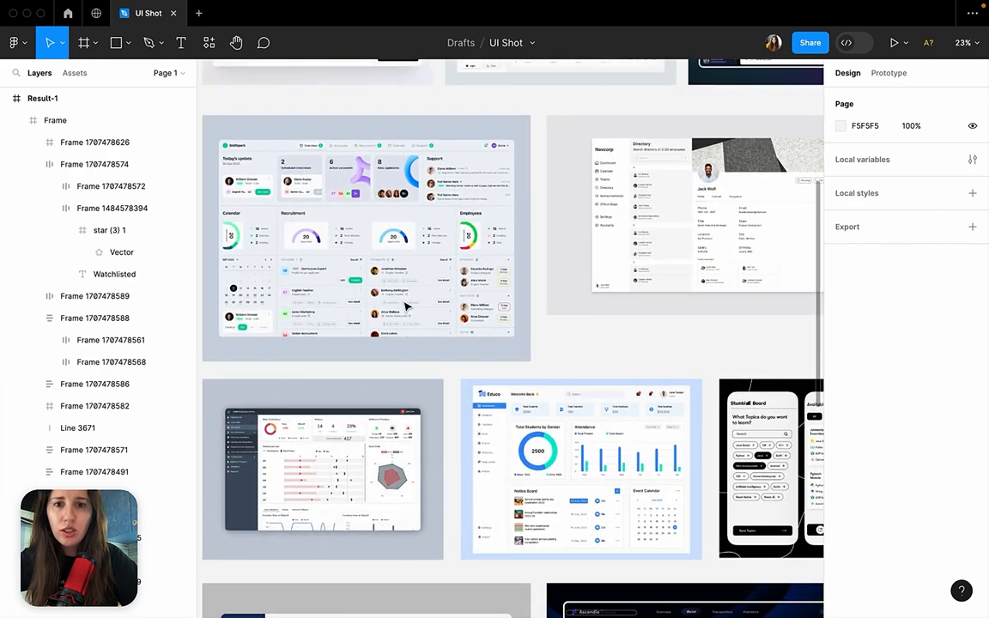
scroll(405, 305, left, 2)
scroll(405, 306, up, 4)
scroll(408, 307, left, 2)
scroll(407, 307, up, 1)
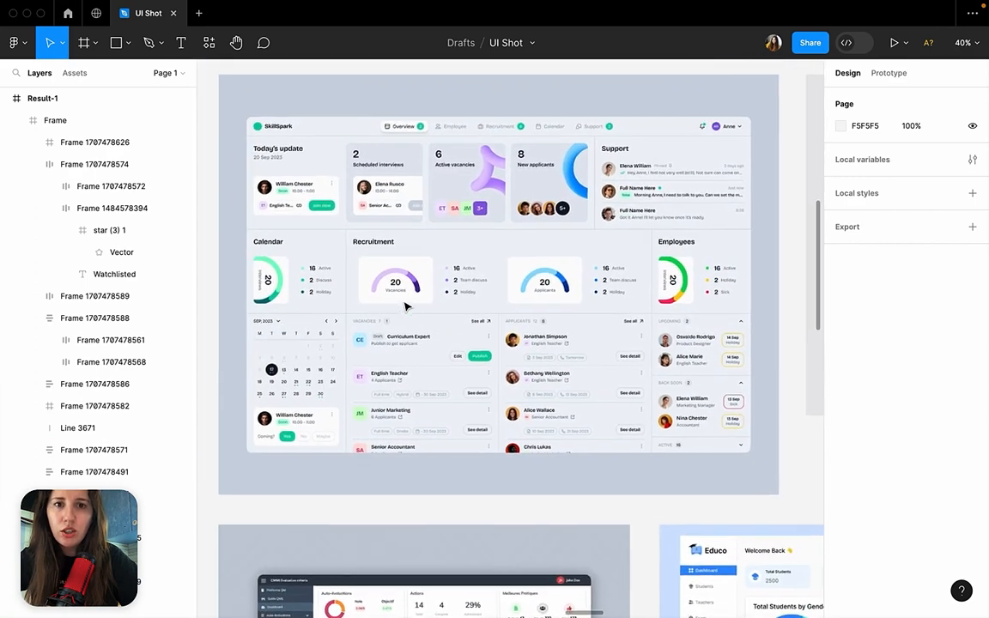
click(418, 135)
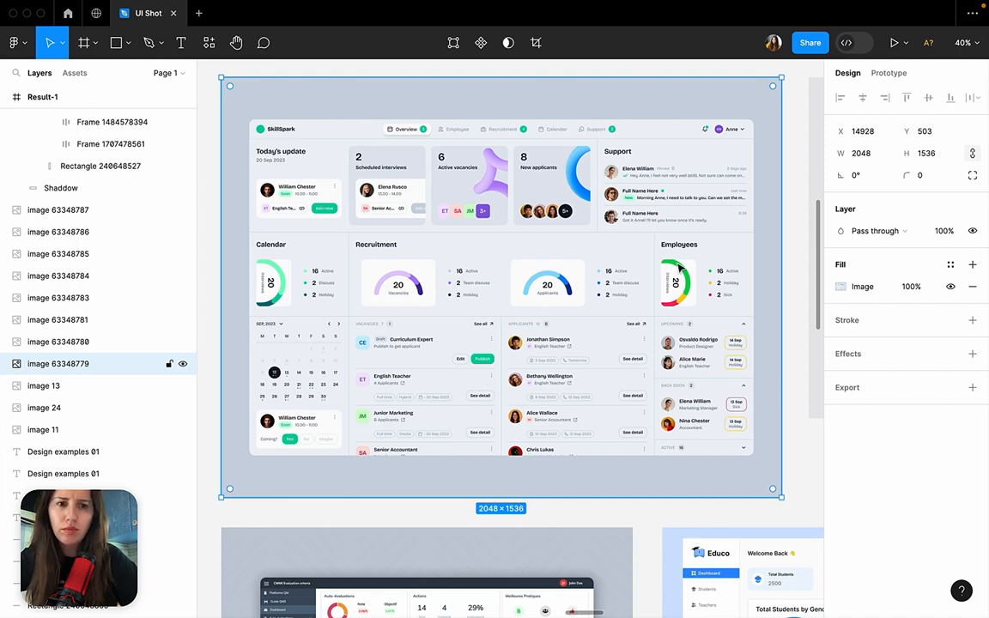
Examine the SkillSpark dashboard's Applicants list, including its heading count badge, outlined date tags and See detail buttons.
scroll(679, 269, down, 2)
scroll(680, 263, up, 5)
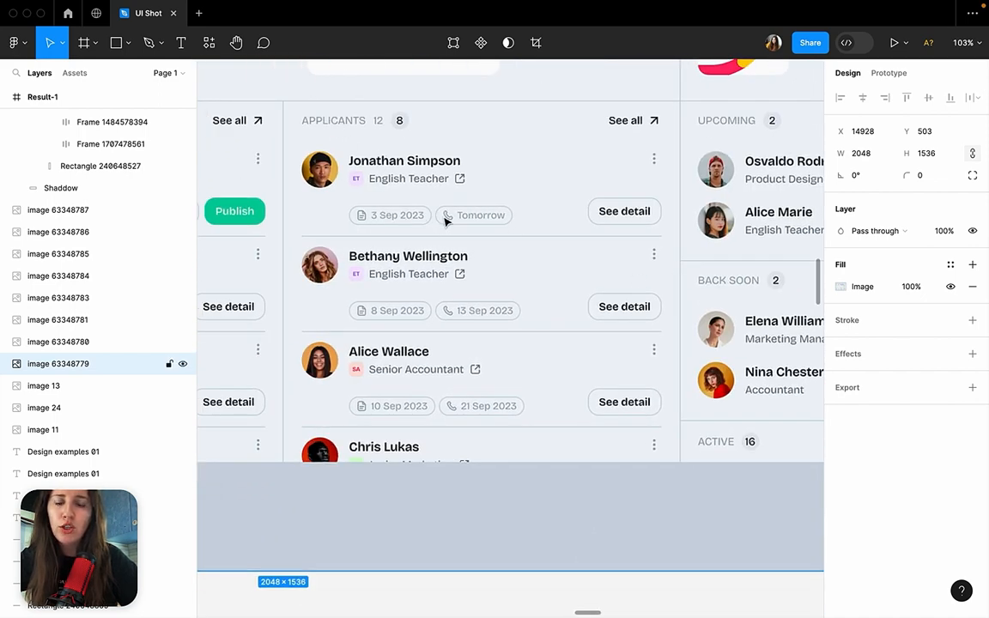
scroll(409, 200, down, 4)
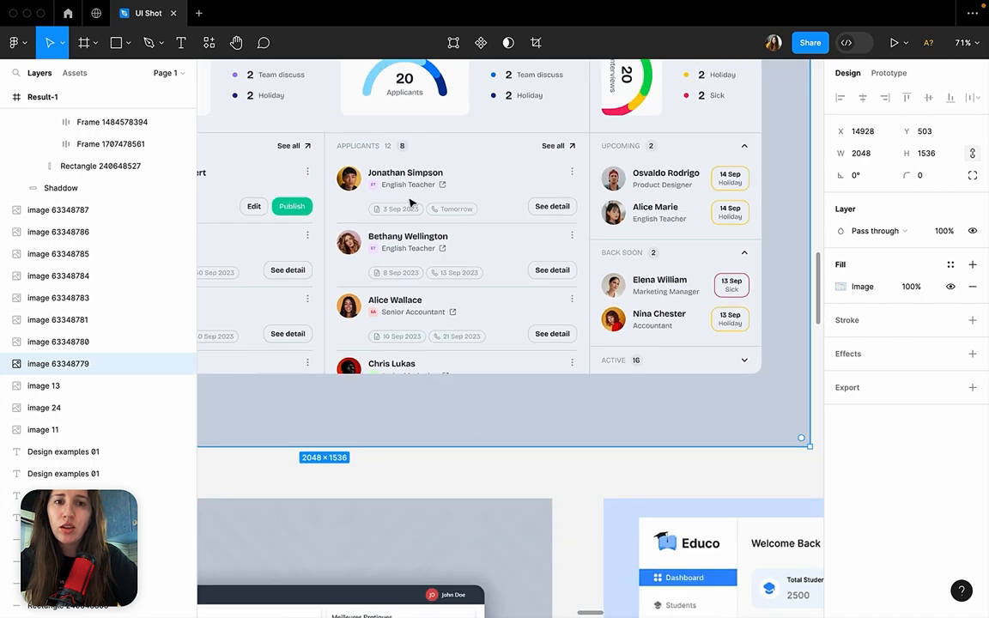
scroll(409, 200, up, 4)
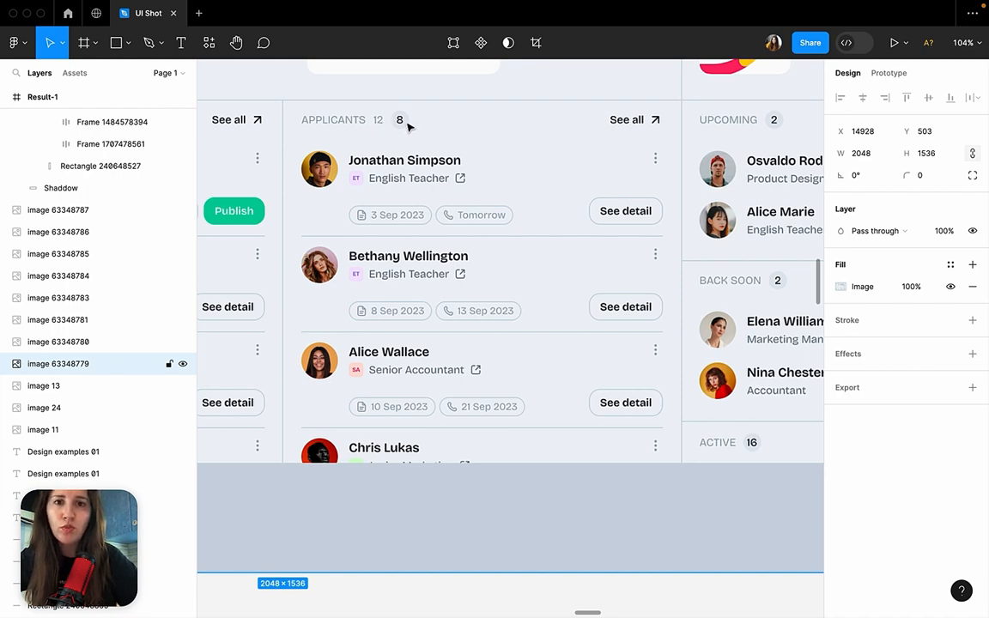
scroll(409, 126, down, 5)
scroll(409, 126, up, 3)
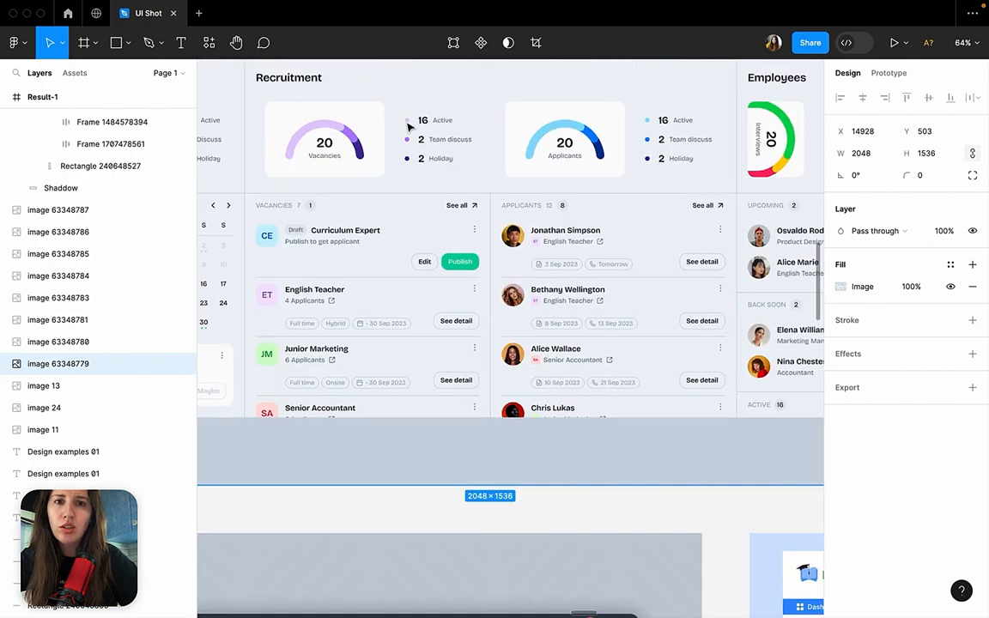
Compare the count badges beside the Vacancies and Applicants headings on the SkillSpark dashboard.
scroll(409, 126, up, 3)
scroll(408, 126, left, 3)
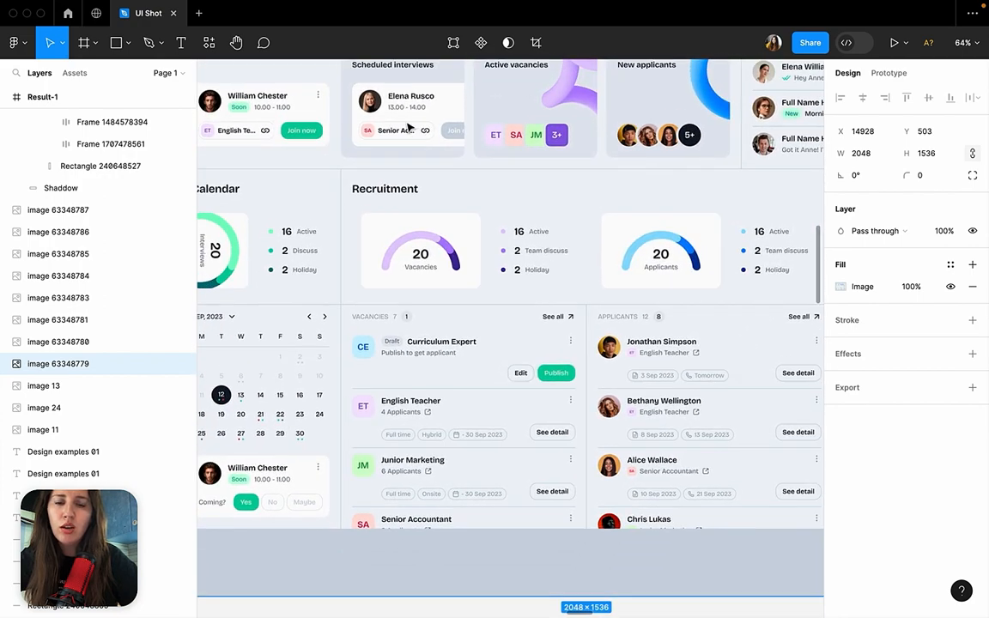
scroll(386, 338, down, 3)
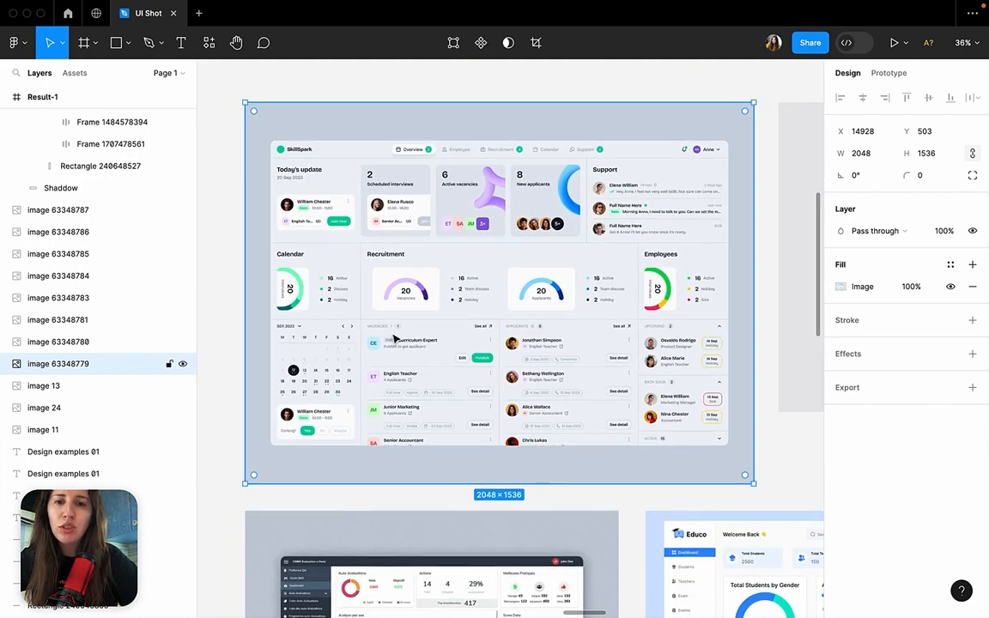
scroll(394, 339, up, 5)
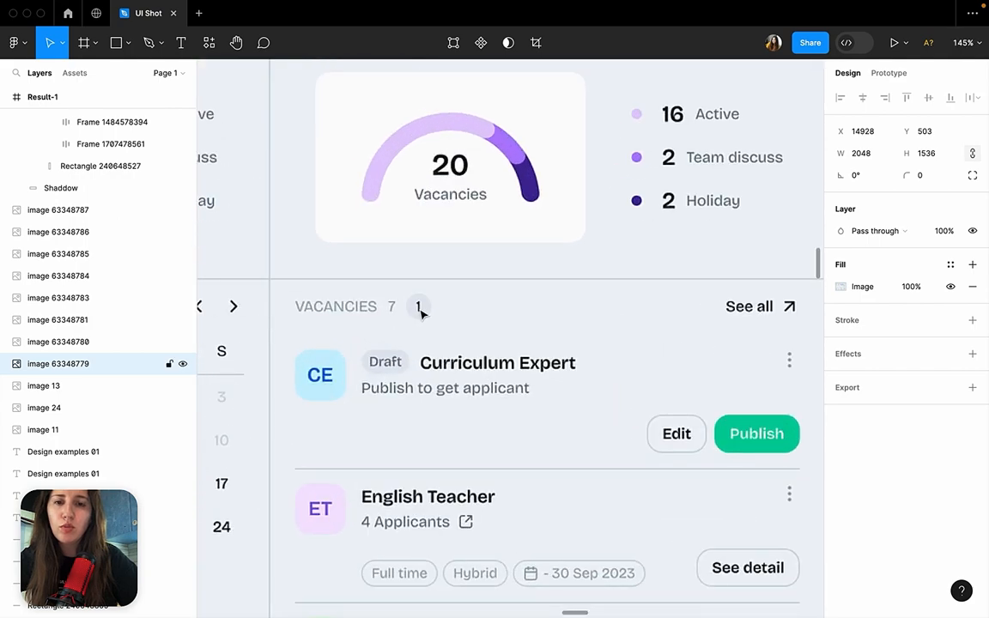
scroll(421, 313, right, 8)
scroll(424, 313, left, 3)
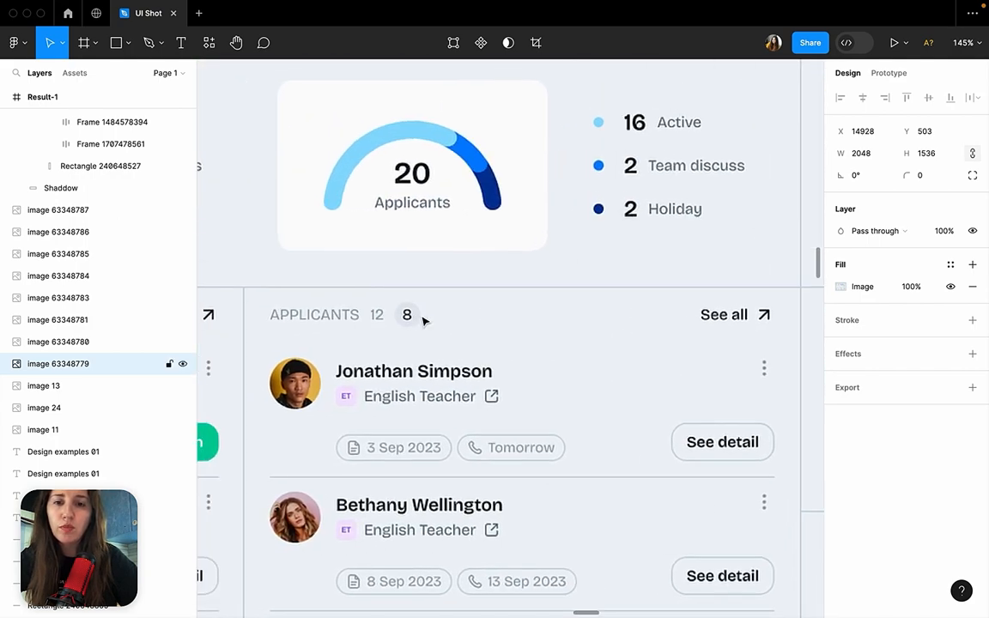
scroll(423, 321, down, 3)
scroll(425, 320, down, 3)
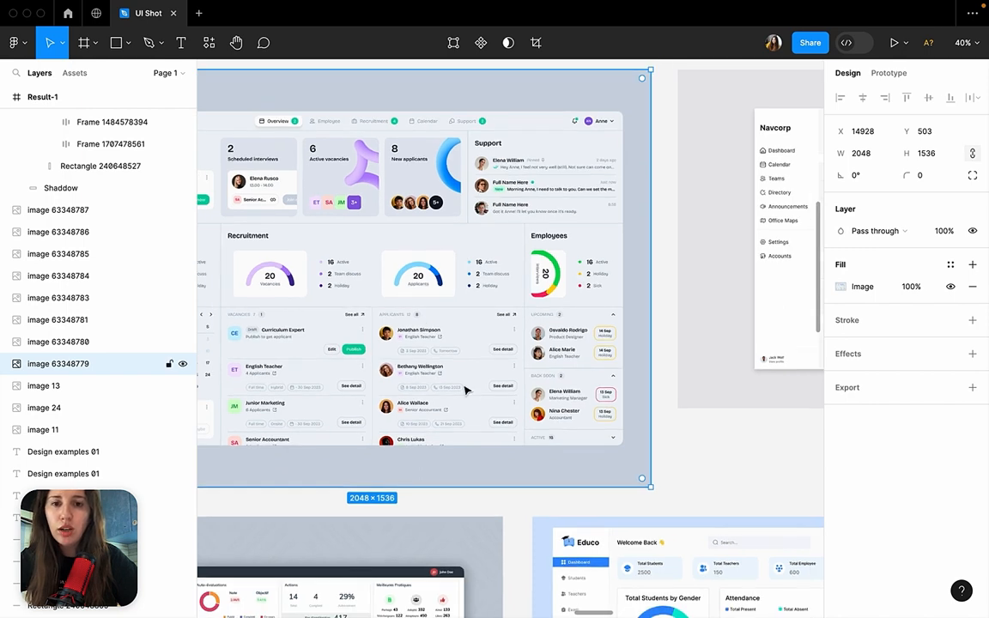
Deselect the SkillSpark image and inspect the grey total, round badge and row dividers in its Applicants section.
click(439, 502)
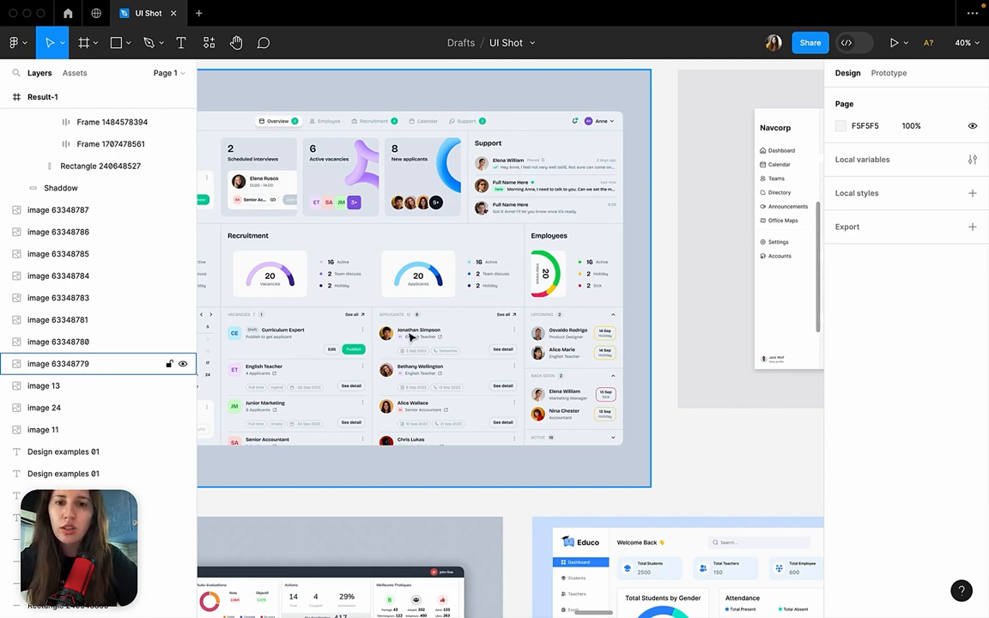
scroll(411, 337, up, 5)
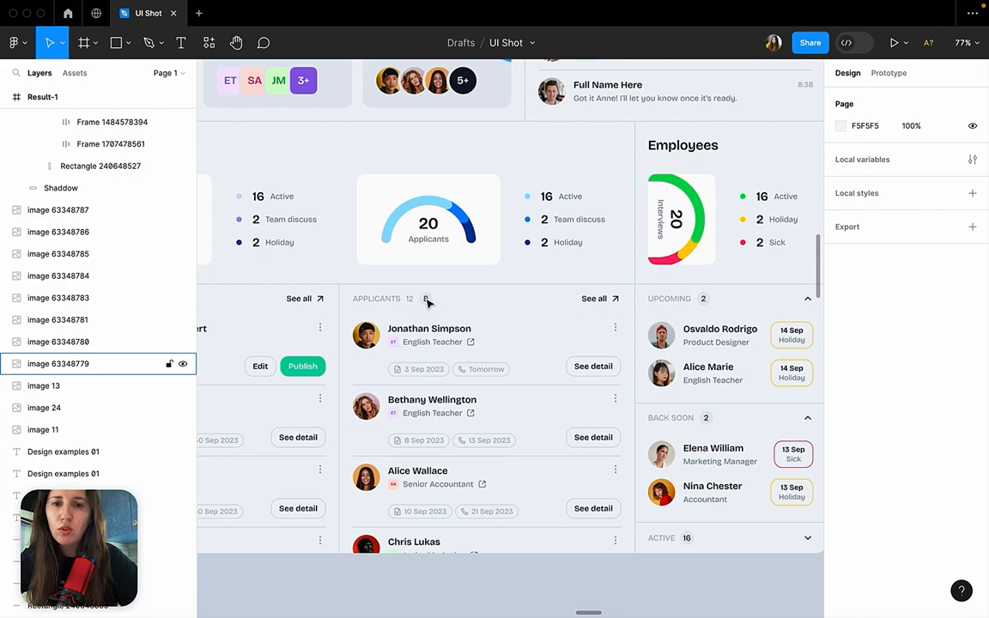
scroll(420, 301, down, 5)
scroll(420, 257, left, 2)
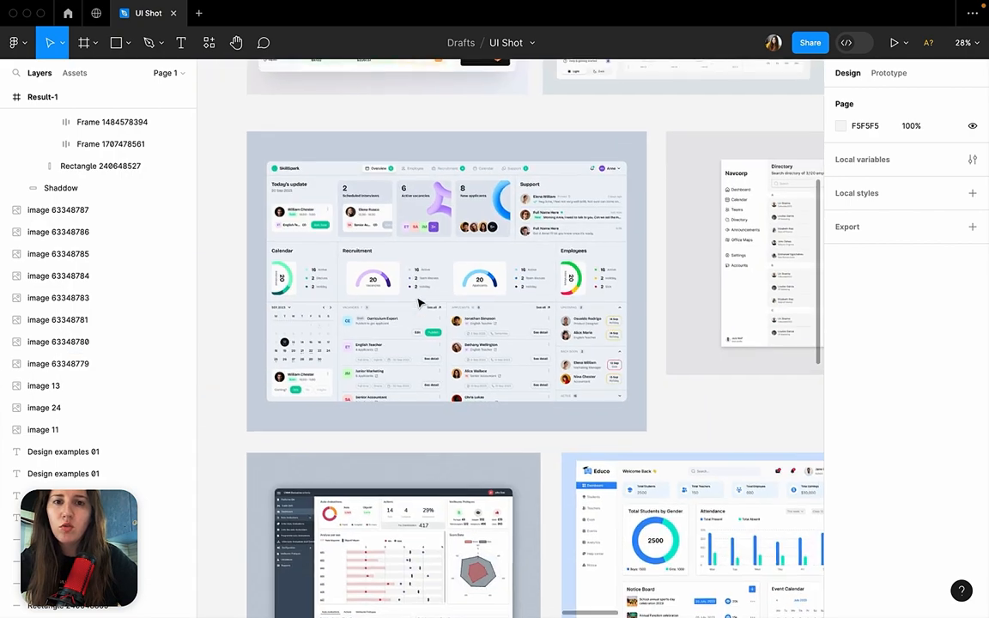
scroll(446, 322, up, 5)
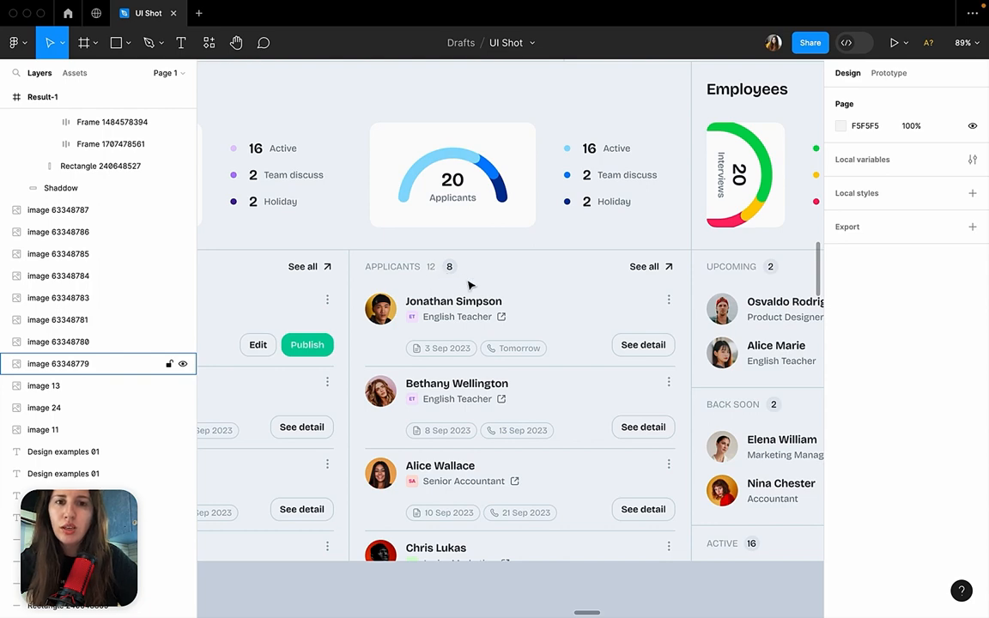
scroll(467, 284, down, 3)
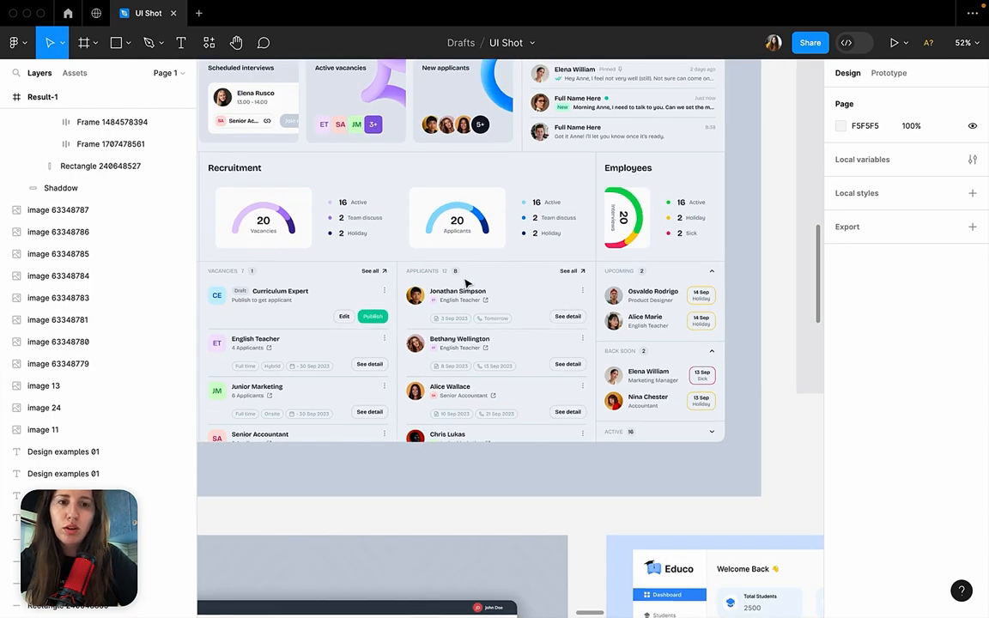
scroll(457, 281, up, 6)
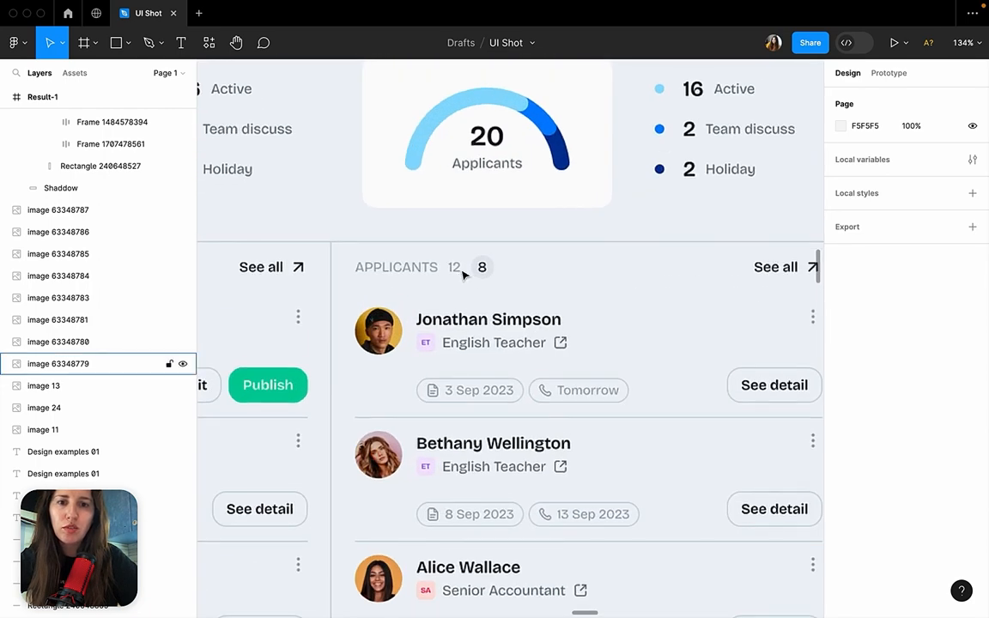
scroll(459, 274, down, 4)
scroll(464, 275, up, 5)
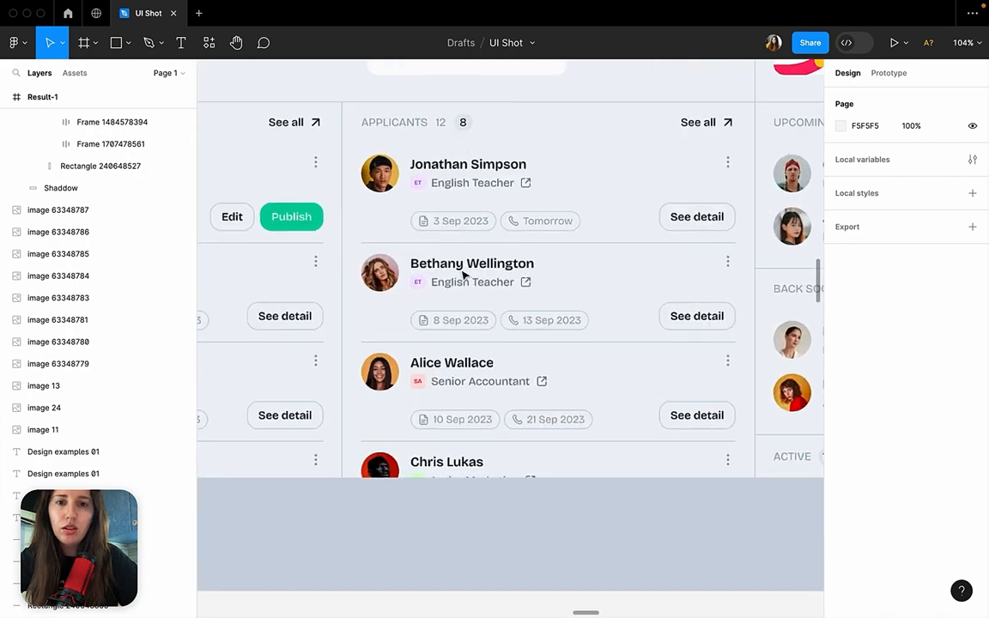
scroll(421, 172, down, 5)
scroll(421, 172, right, 3)
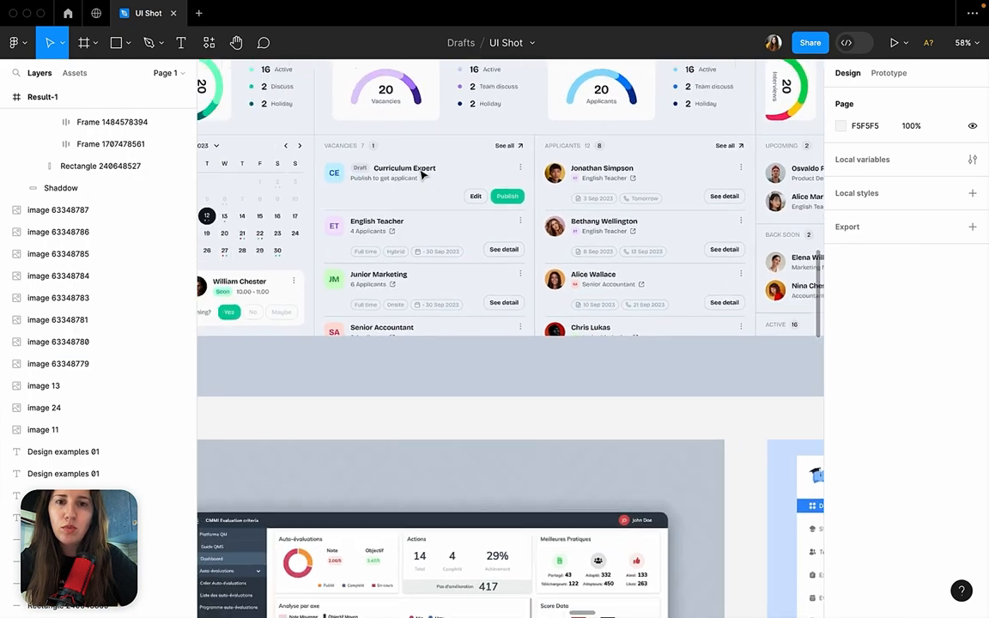
Examine the role tags and action buttons across SkillSpark's Calendar, Vacancies, Applicants and Employees sections.
scroll(421, 172, up, 2)
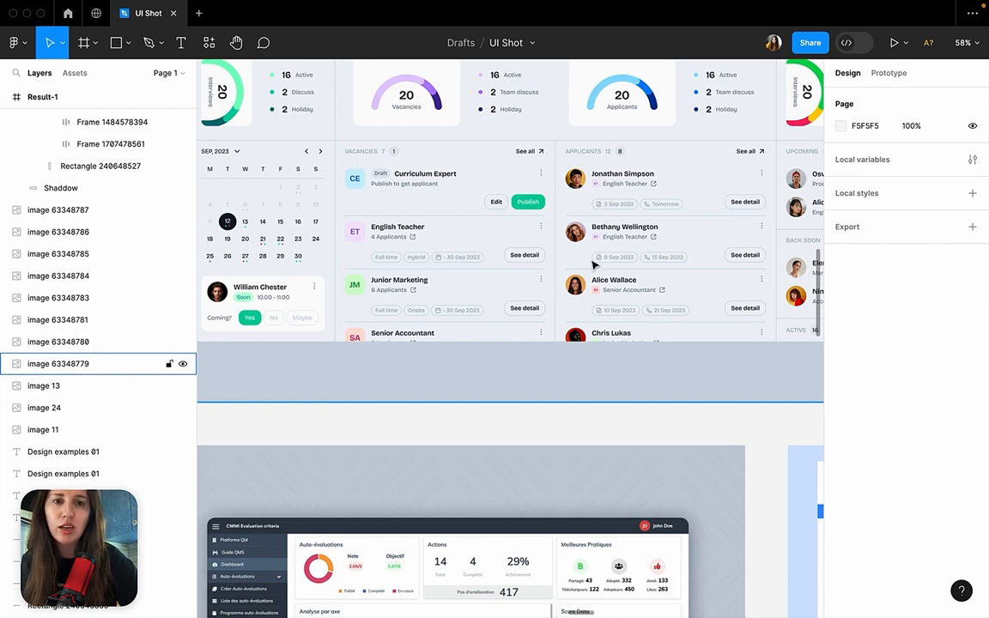
scroll(593, 265, up, 5)
scroll(592, 265, down, 6)
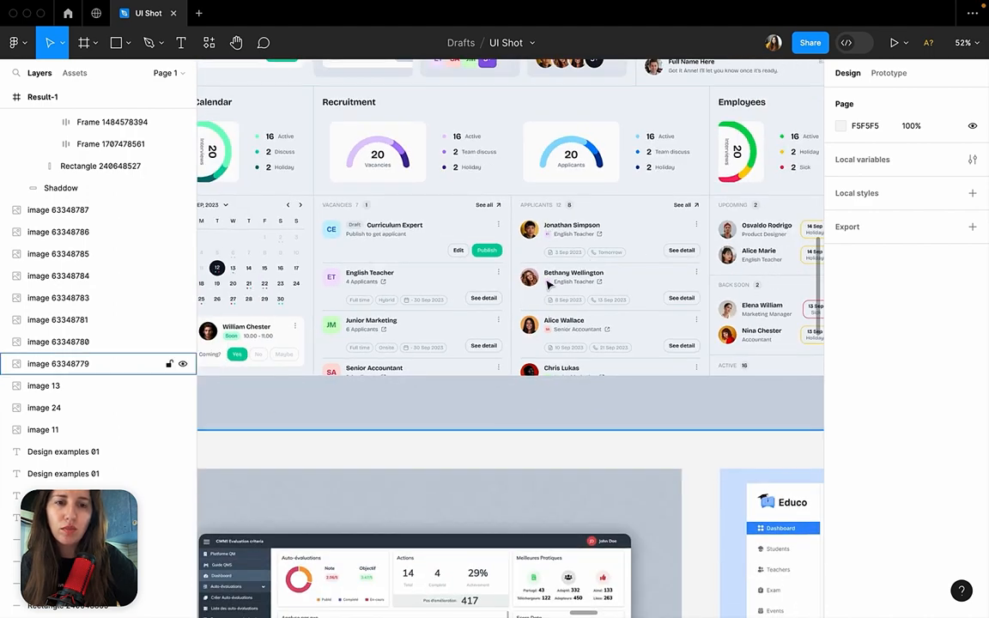
scroll(549, 249, right, 3)
scroll(549, 249, up, 1)
Hide the editor interface and inspect the SkillSpark dashboard's coloured initials, status outlines and charts on the full canvas.
click(962, 47)
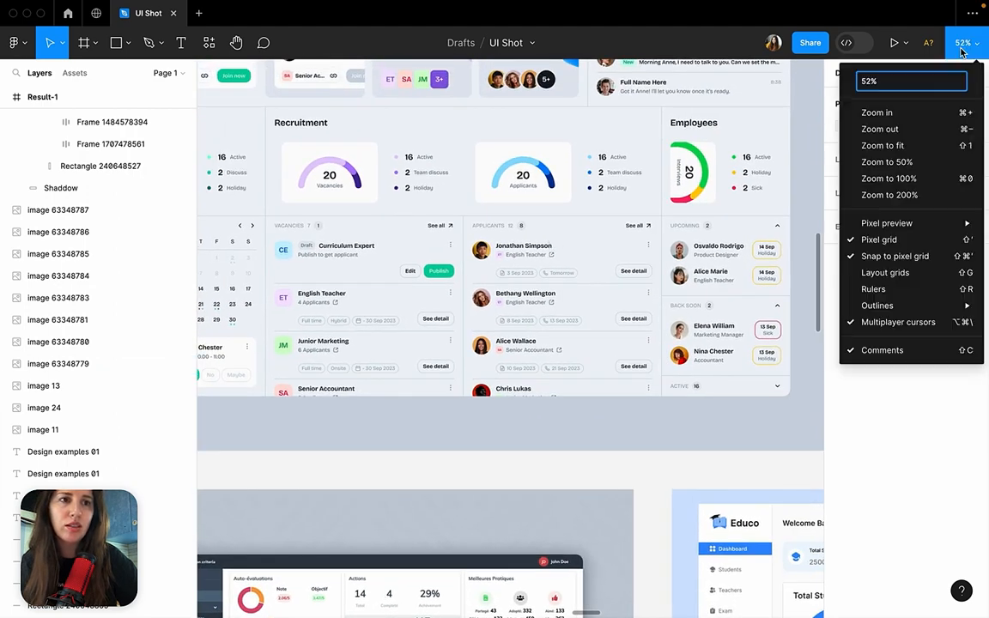
click(742, 287)
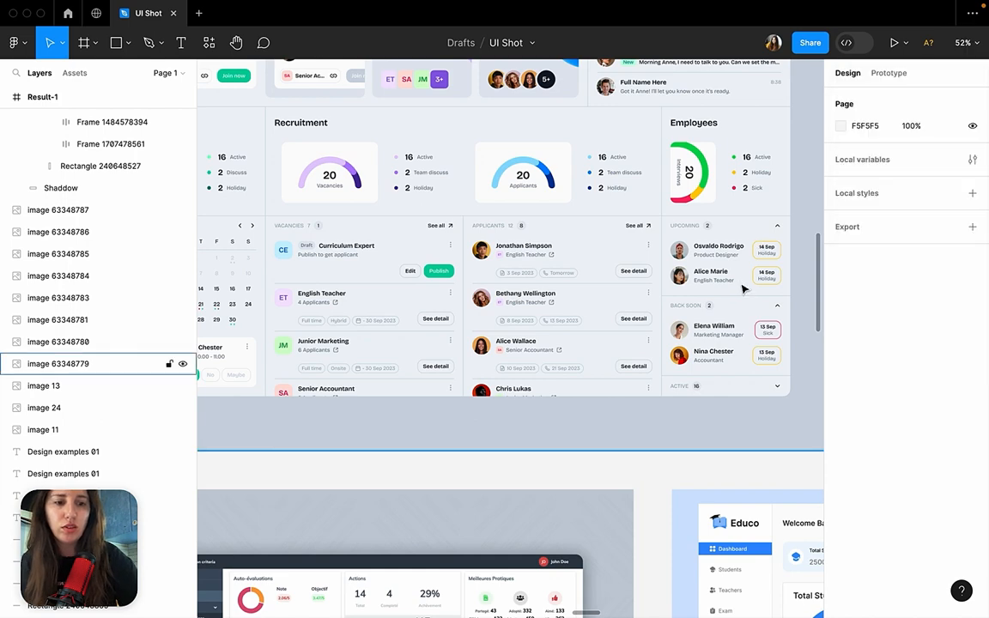
key(super+backslash)
scroll(581, 359, up, 5)
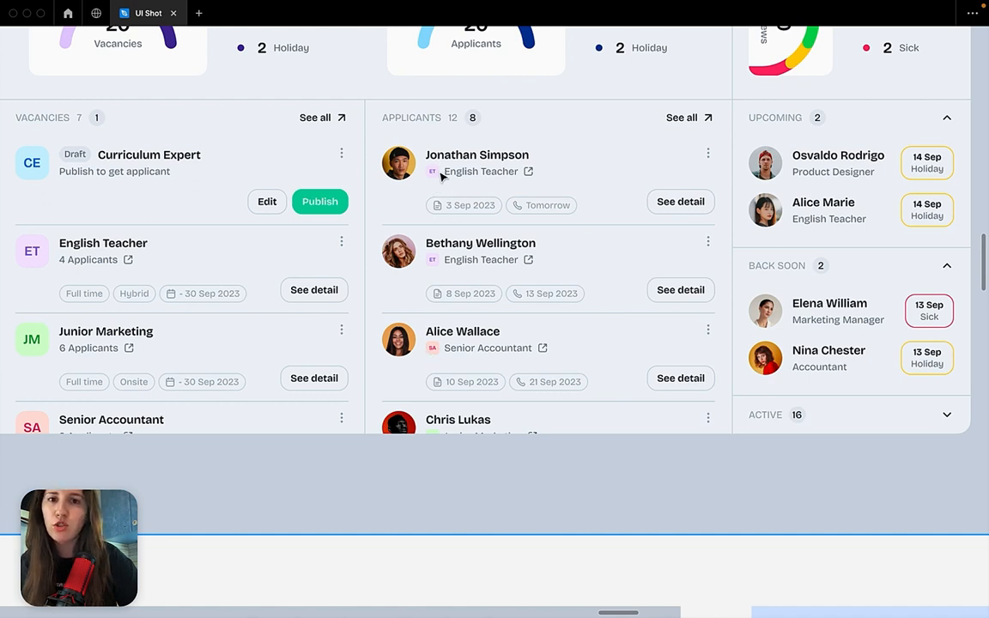
scroll(435, 189, down, 5)
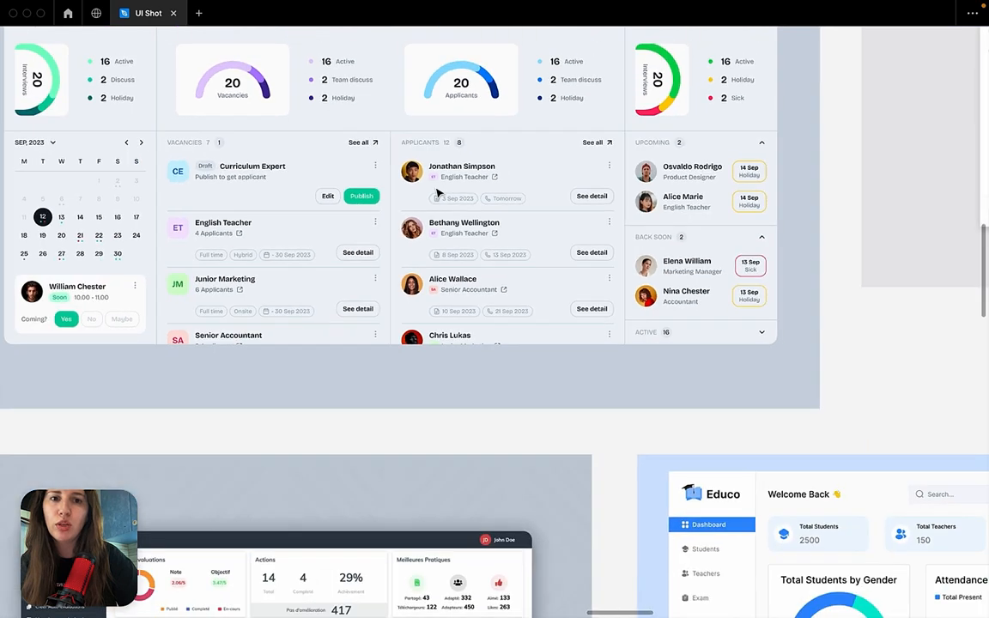
scroll(438, 196, up, 3)
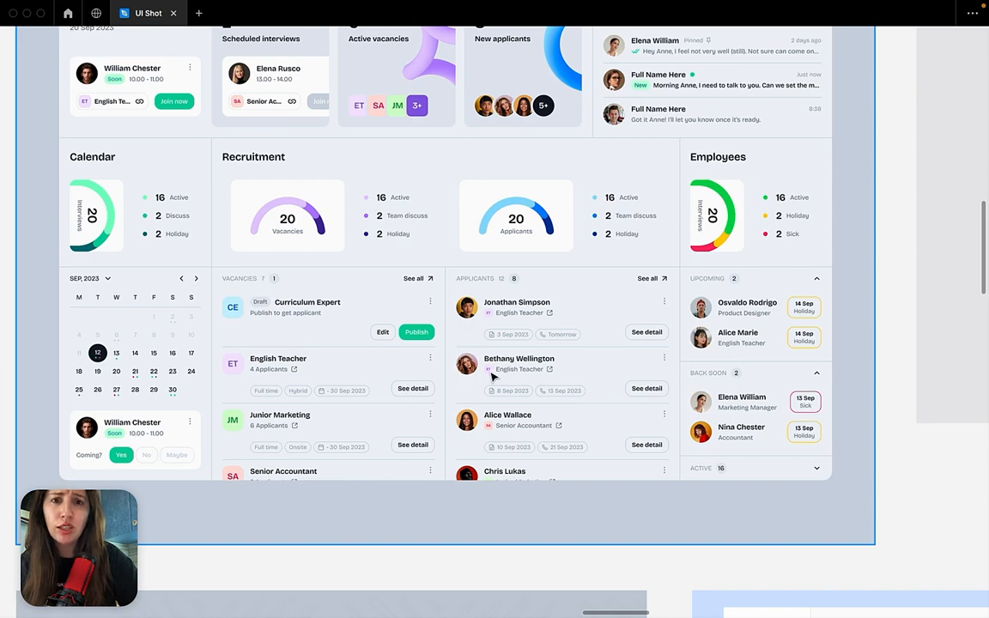
Find the green foreplay Briefs design among the examples and examine its sidebar, table and status badges.
scroll(492, 376, down, 10)
scroll(493, 376, right, 3)
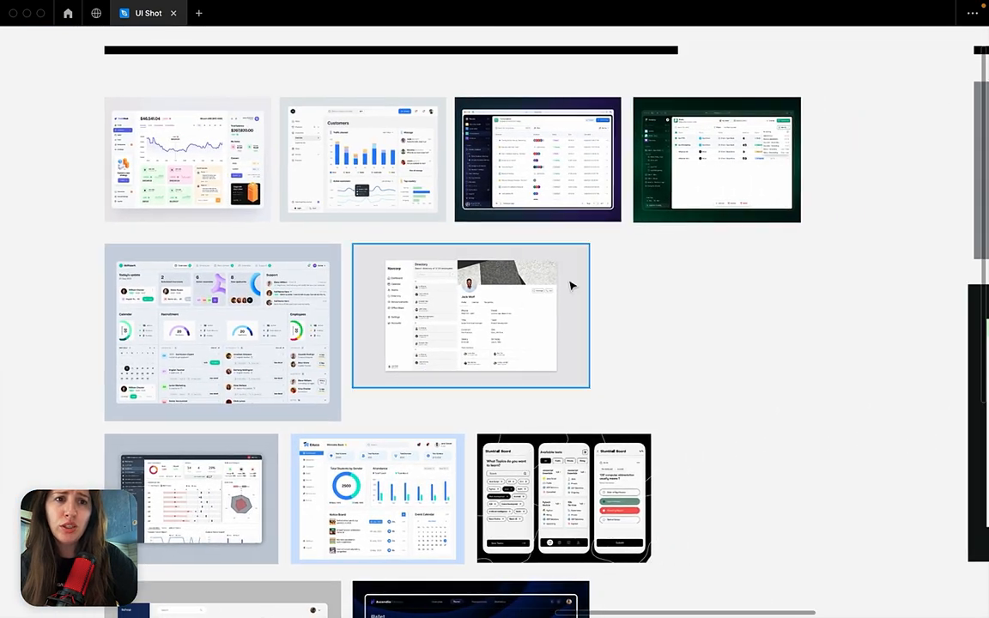
scroll(687, 147, up, 10)
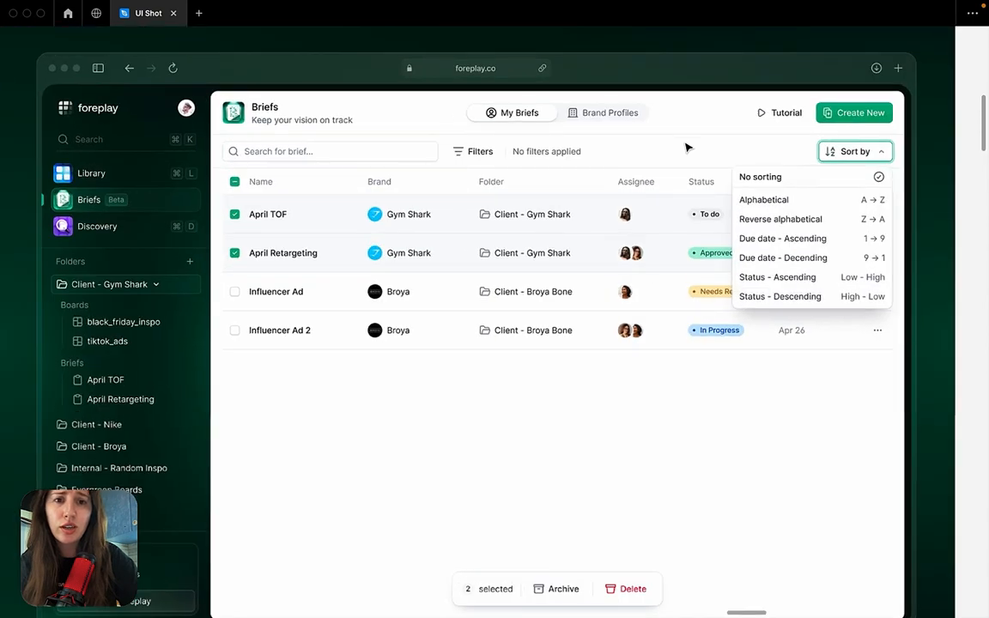
scroll(687, 148, down, 5)
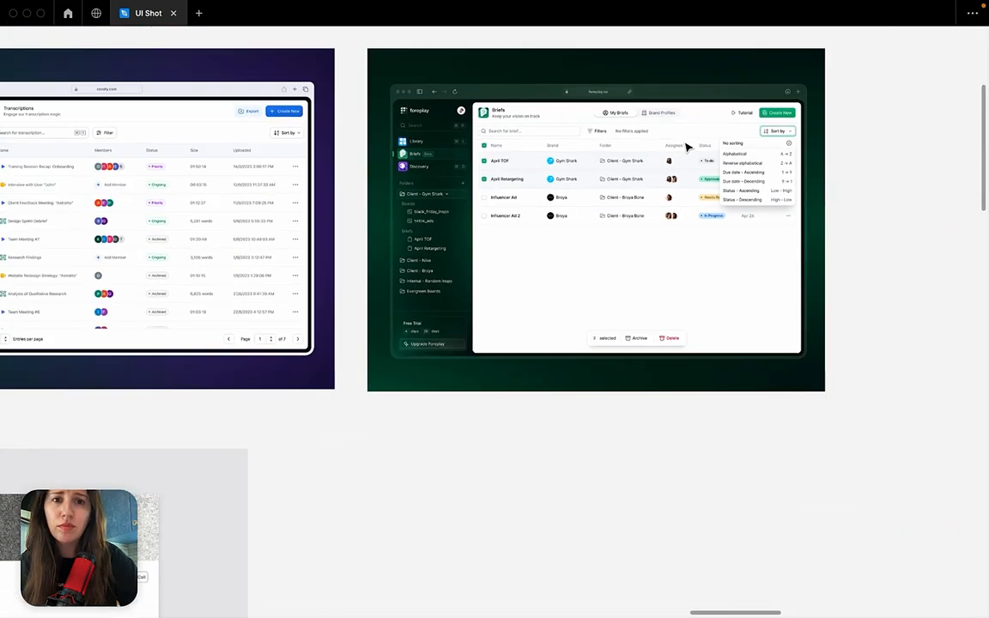
Select the purple Recofy Transcriptions design and compare its layout with the neighbouring foreplay design.
scroll(687, 148, left, 4)
click(424, 298)
shift+click(689, 157)
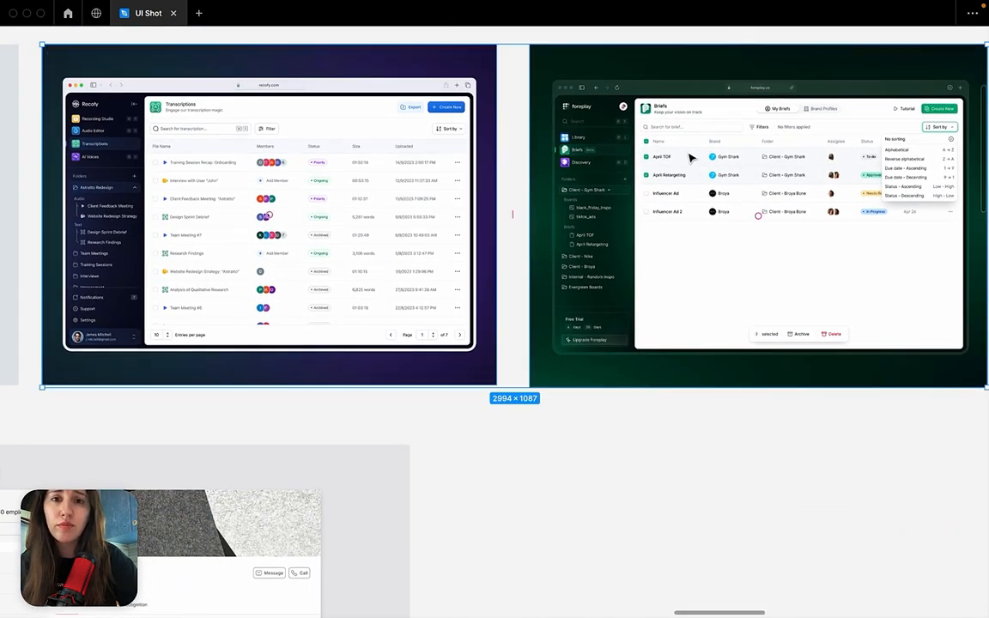
click(413, 185)
scroll(413, 185, left, 3)
scroll(413, 185, up, 1)
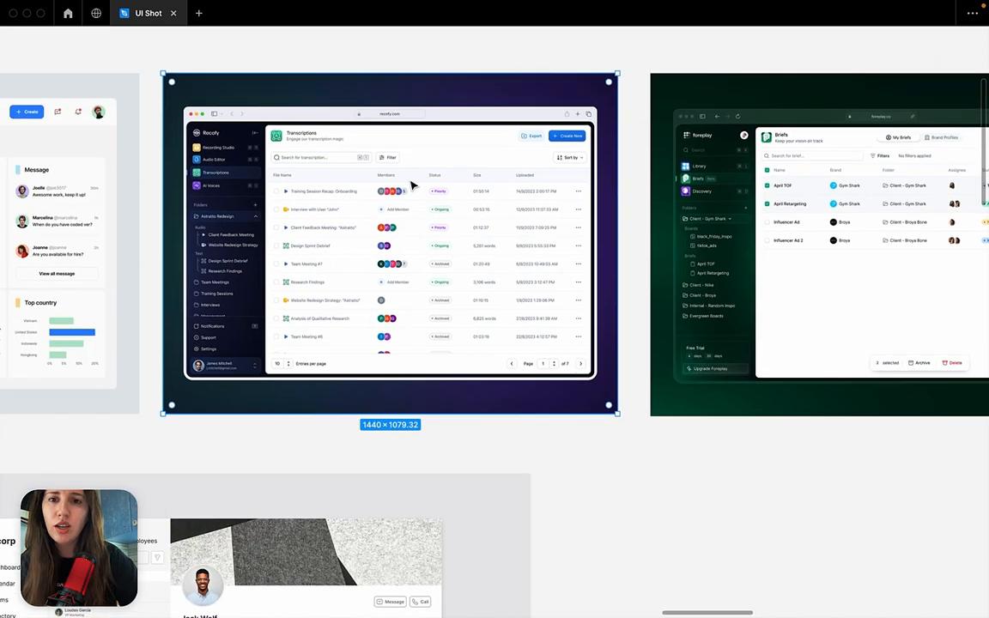
Select the foreplay Briefs design and inspect its dark green sidebar, sorting list and table up close.
scroll(411, 185, down, 3)
scroll(568, 194, right, 3)
click(570, 198)
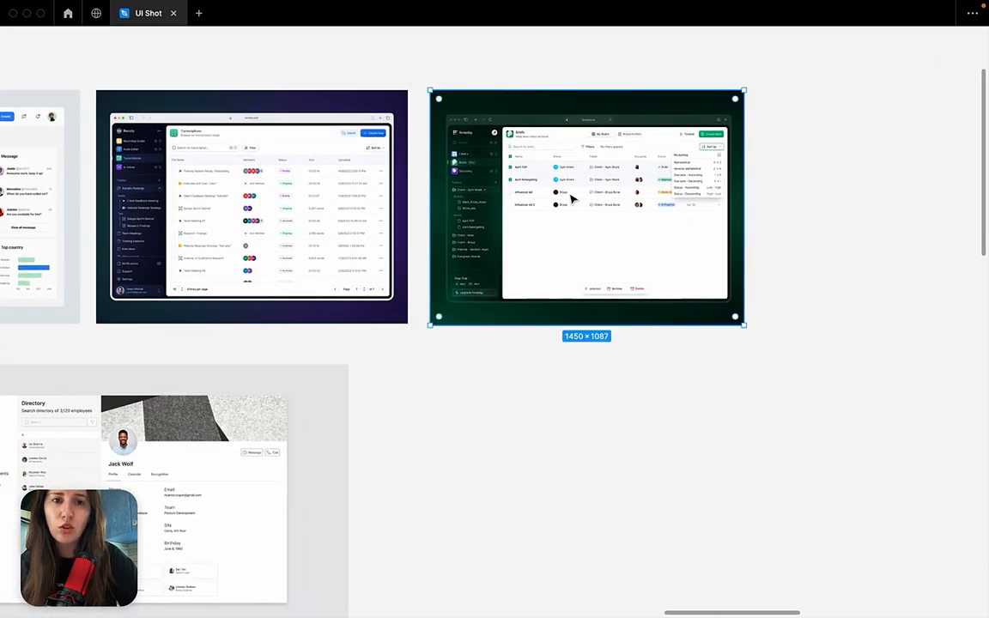
scroll(571, 199, up, 4)
scroll(572, 198, up, 3)
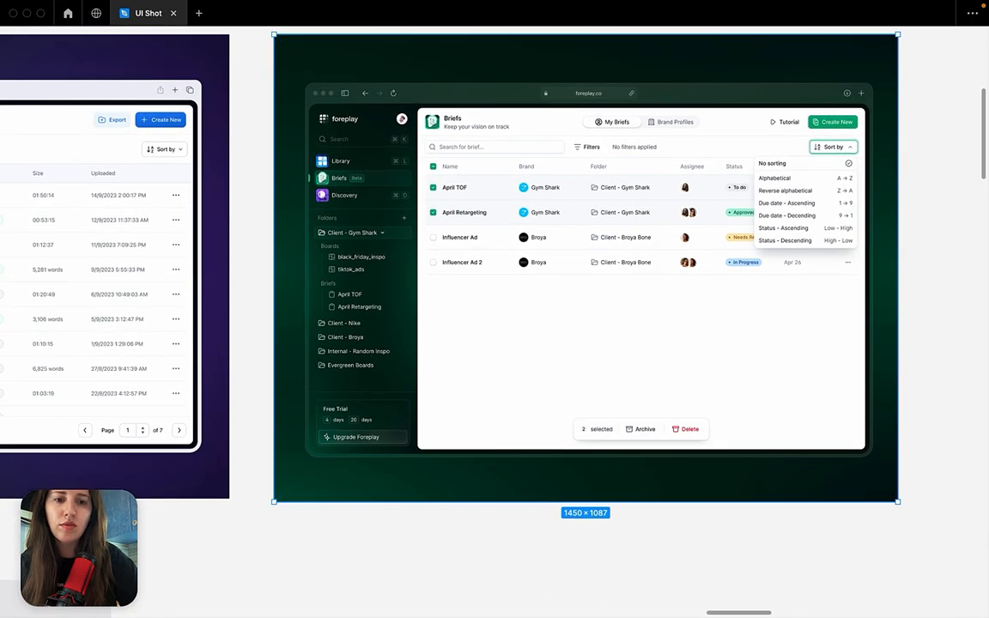
Switch to Google Chrome, open the Dribbble profile of the foreplay design's author and browse the published shots.
mouse_move(530, 611)
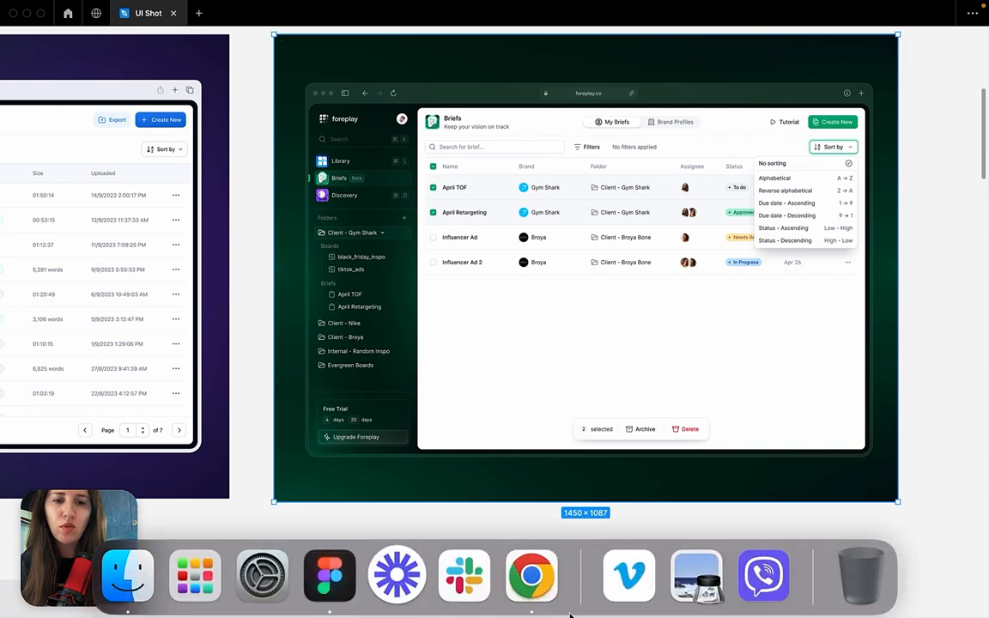
click(530, 576)
click(472, 21)
click(550, 20)
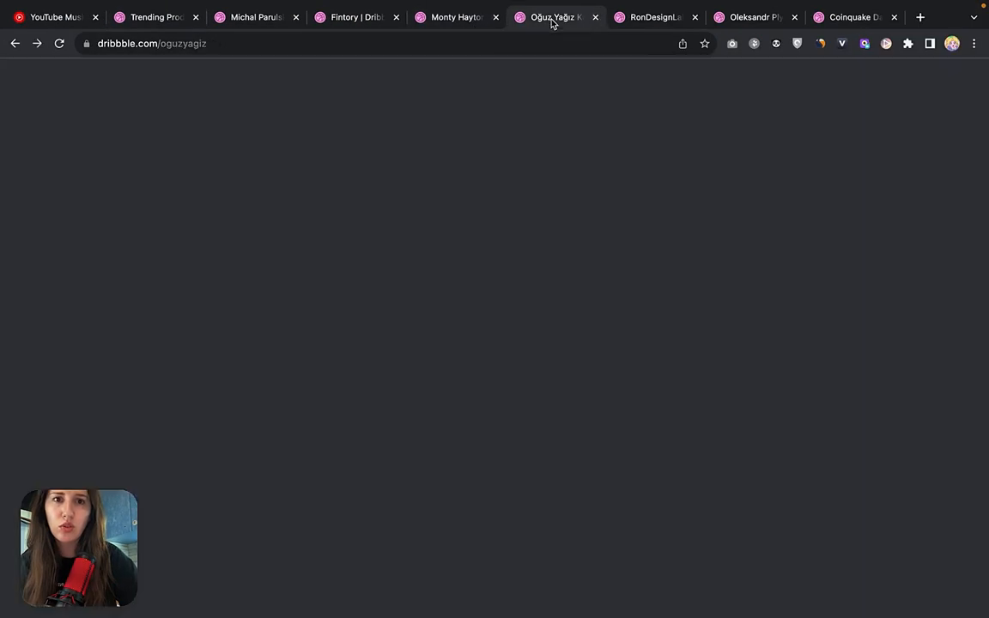
scroll(506, 290, down, 8)
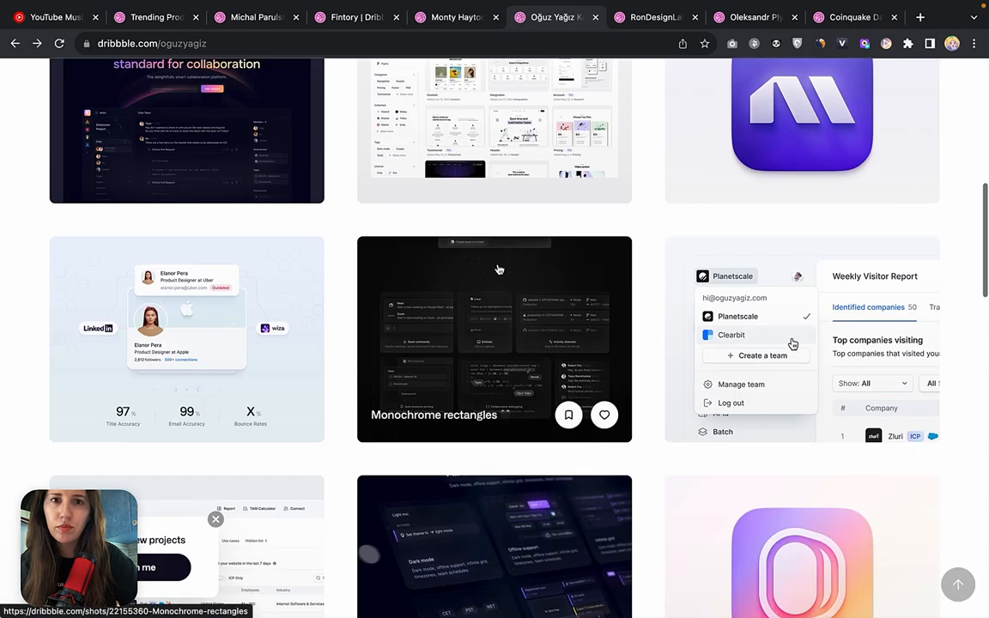
scroll(418, 452, down, 15)
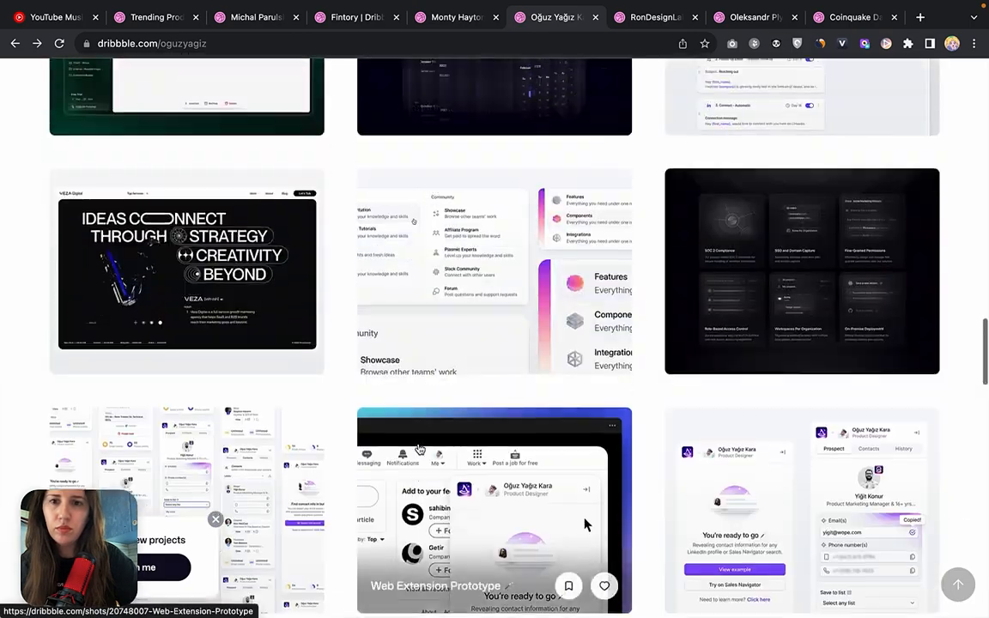
Browse the foreplay designer's Dribbble profile from its header down to the Briefs Table View shot.
scroll(418, 450, up, 3)
scroll(418, 448, up, 20)
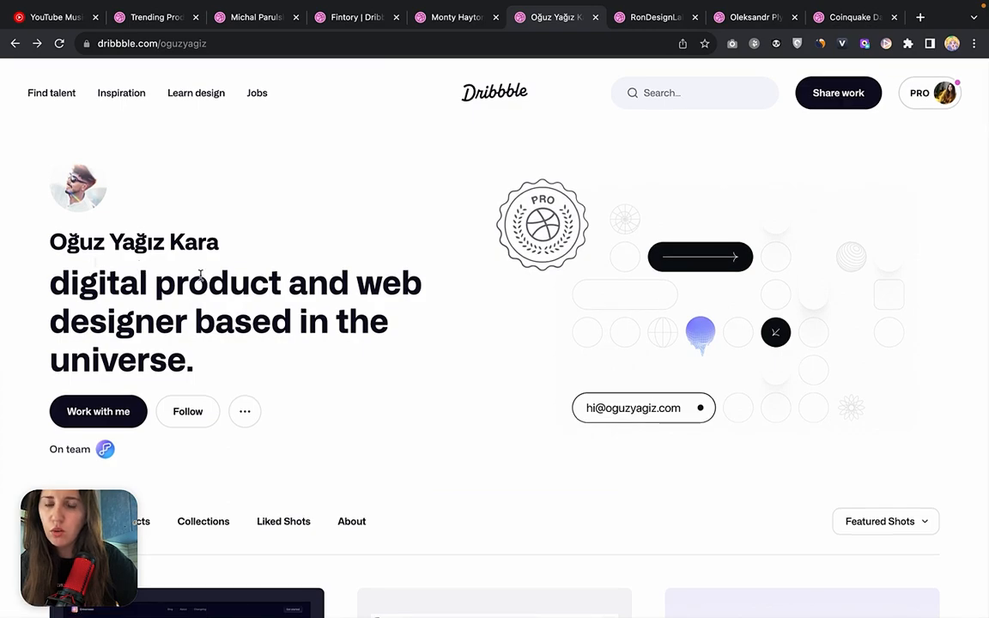
scroll(303, 378, down, 12)
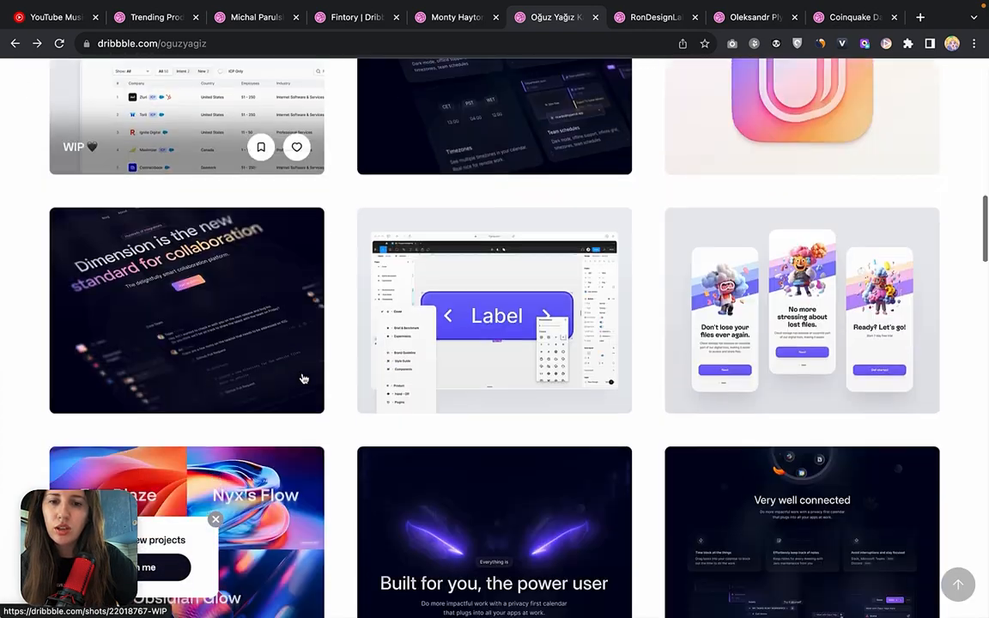
scroll(303, 377, down, 12)
scroll(160, 182, up, 2)
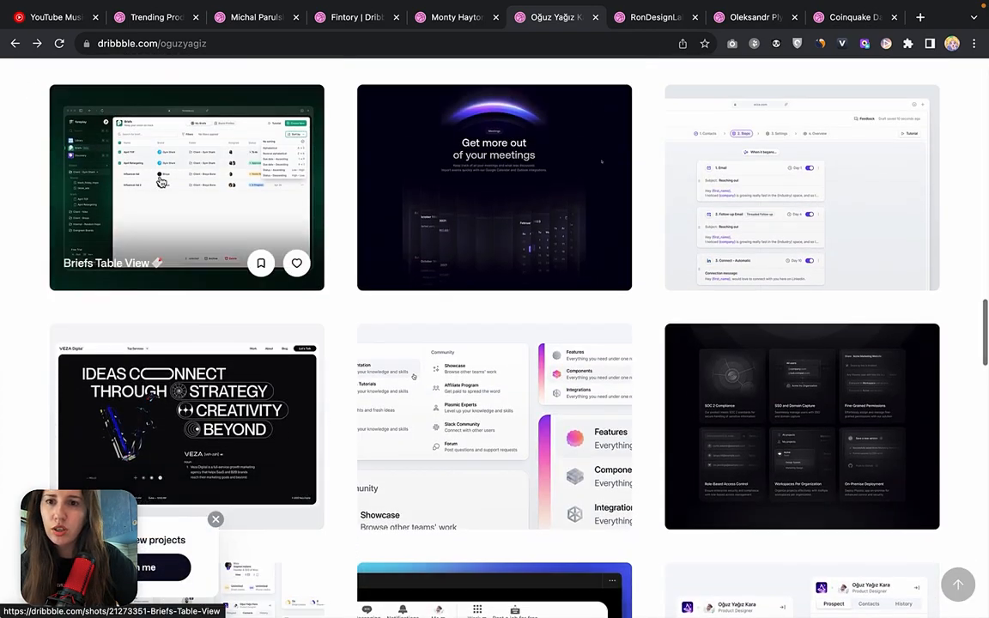
Switch to Figma and view the Recofy Transcriptions design side by side with the foreplay Briefs design.
mouse_move(397, 589)
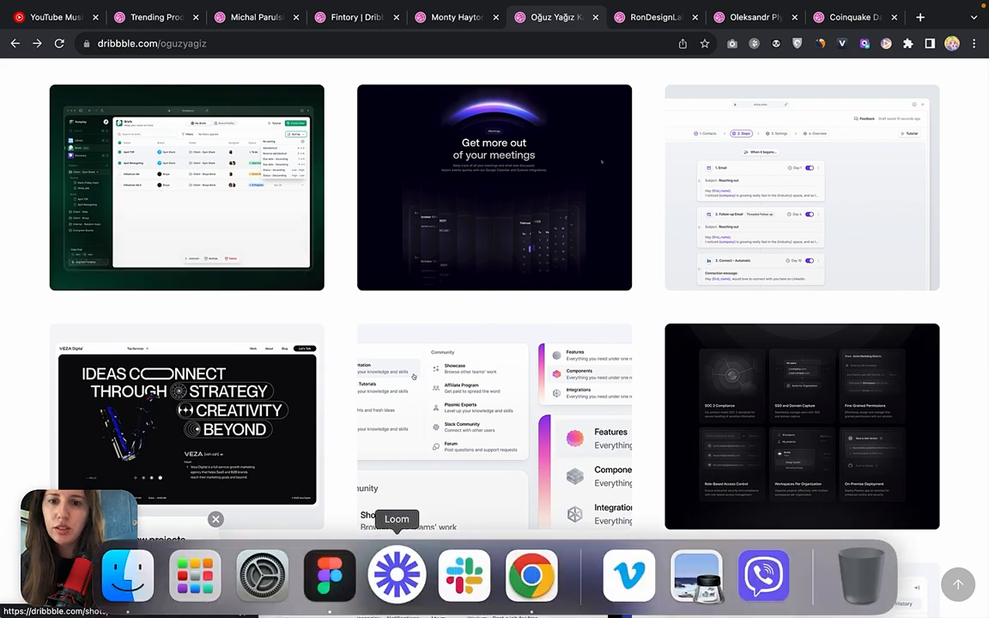
click(340, 590)
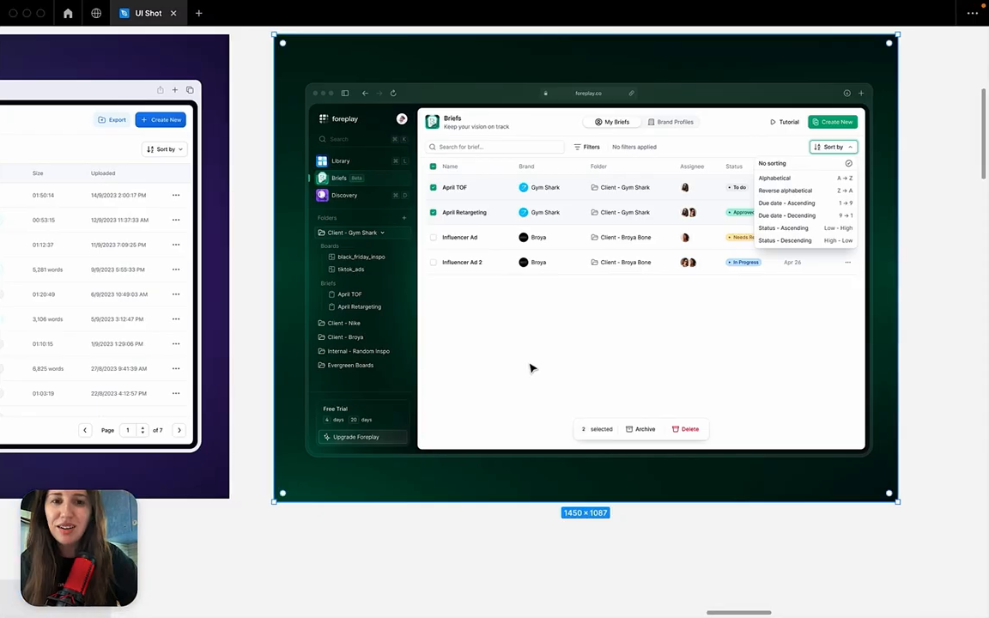
scroll(533, 367, left, 10)
click(337, 306)
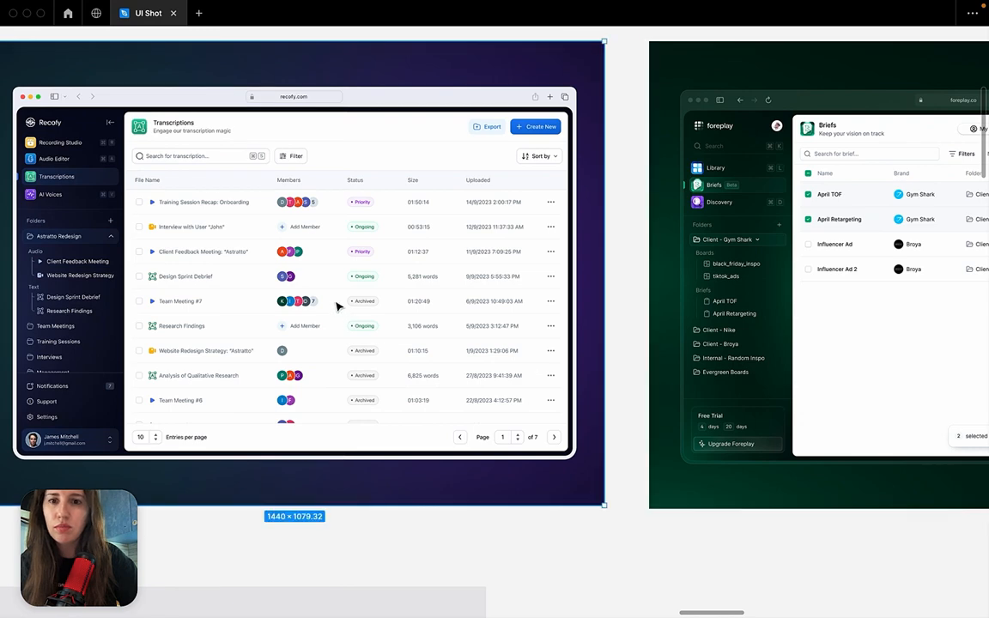
click(627, 166)
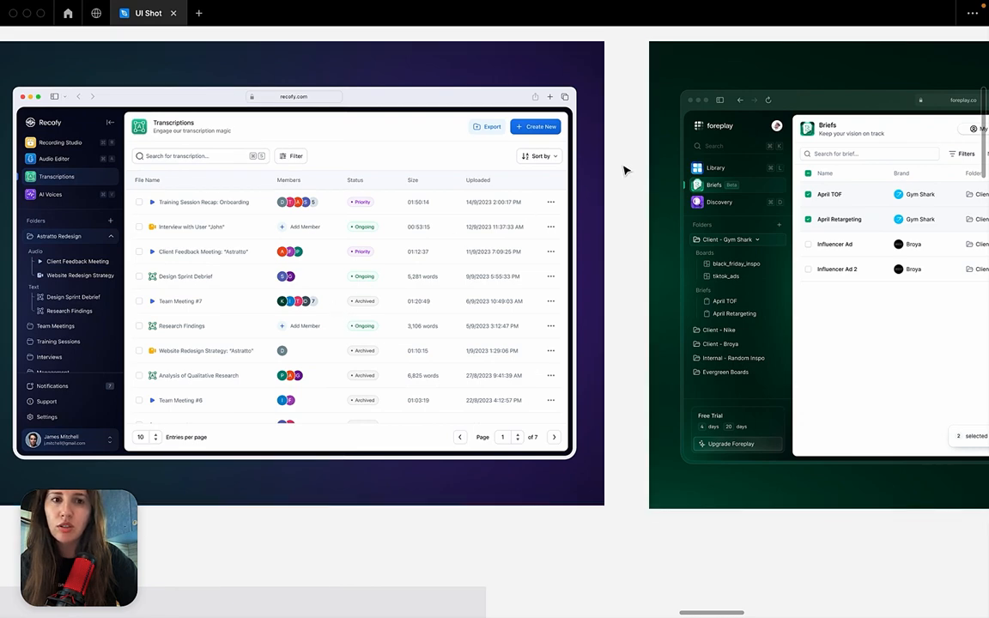
scroll(630, 203, down, 3)
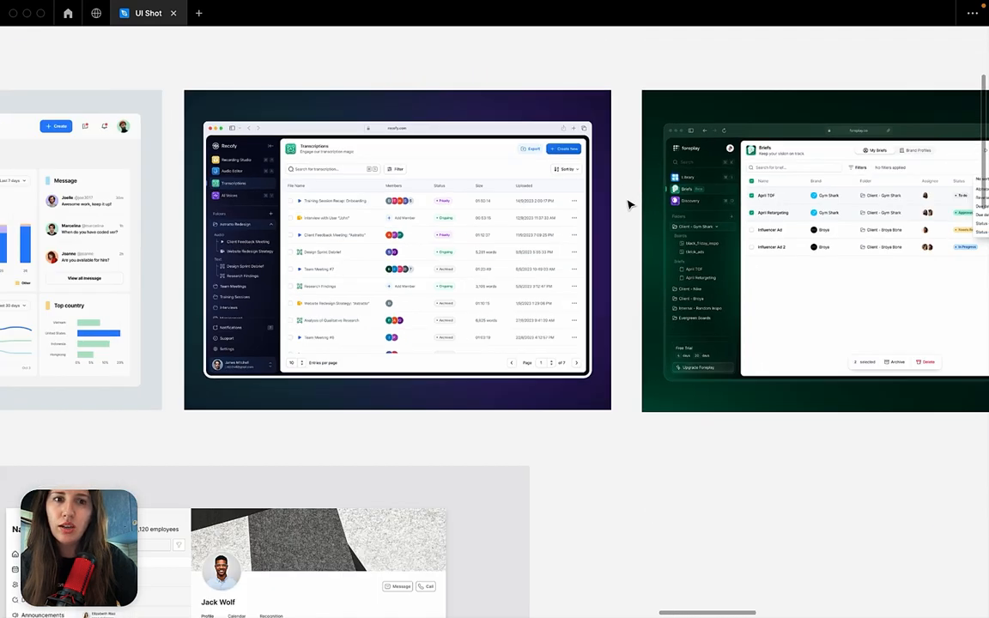
scroll(630, 204, down, 1)
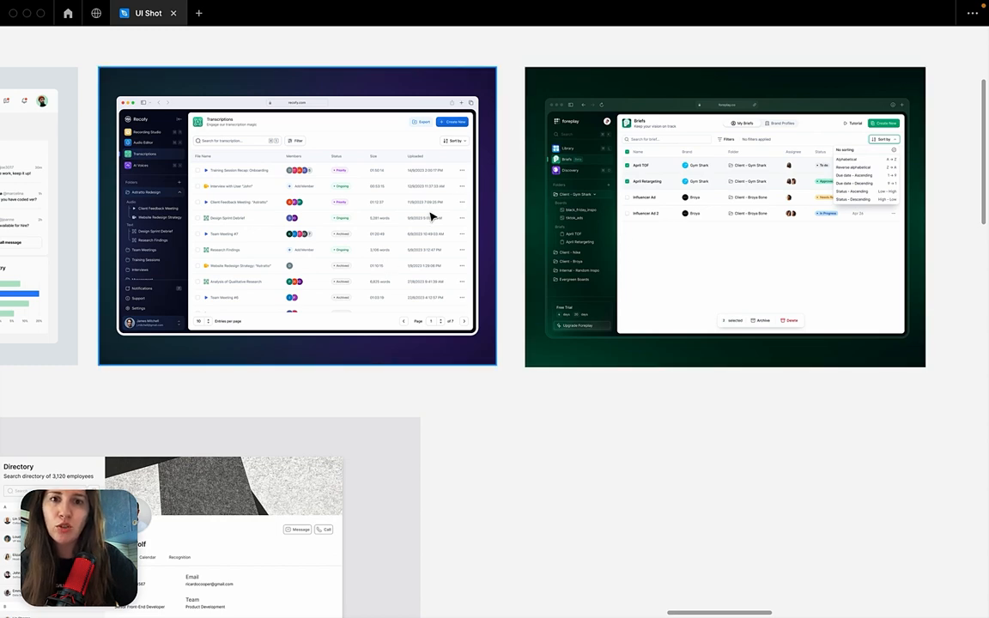
Select the Recofy design and the foreplay design in turn, clear the selection and inspect the Briefs table up close.
click(422, 243)
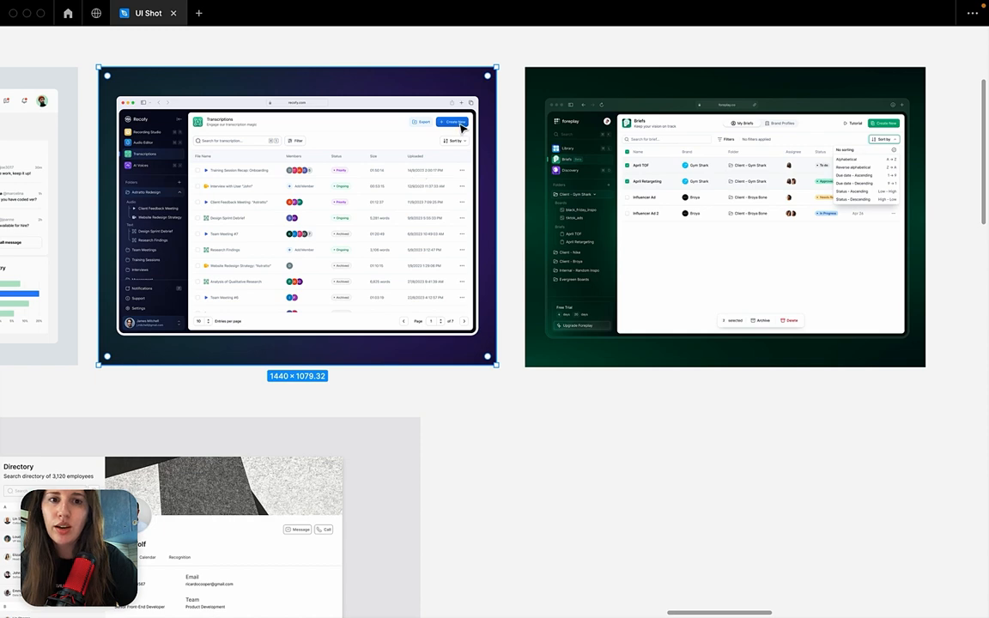
click(574, 115)
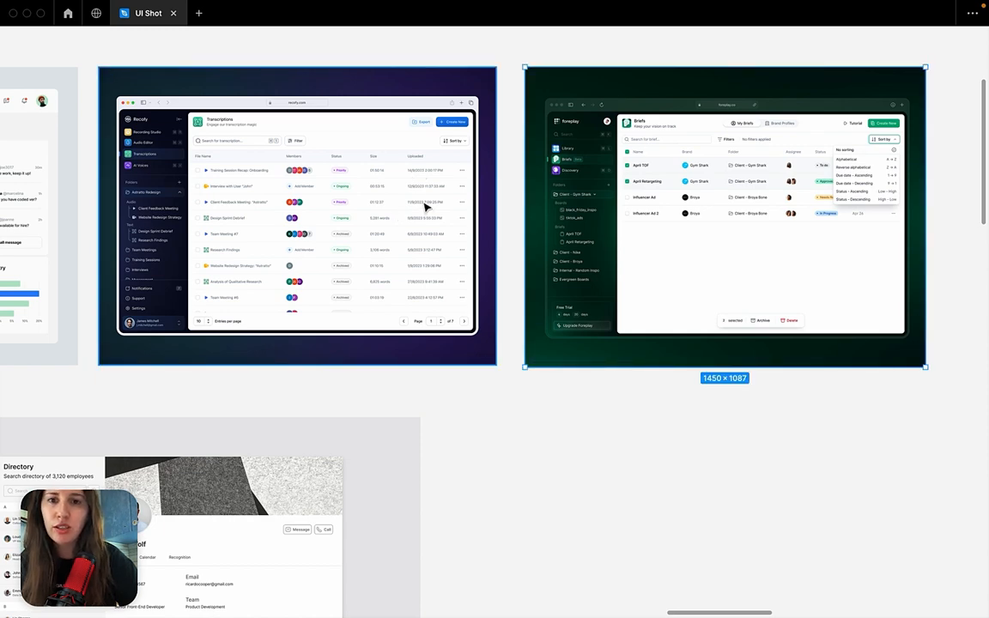
click(511, 217)
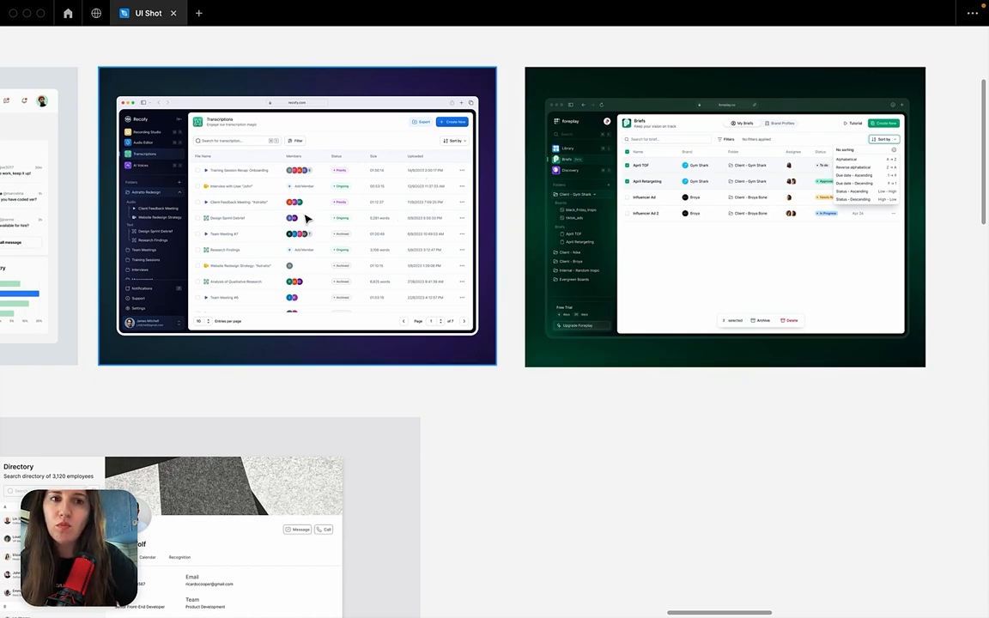
scroll(276, 214, up, 3)
scroll(276, 214, up, 5)
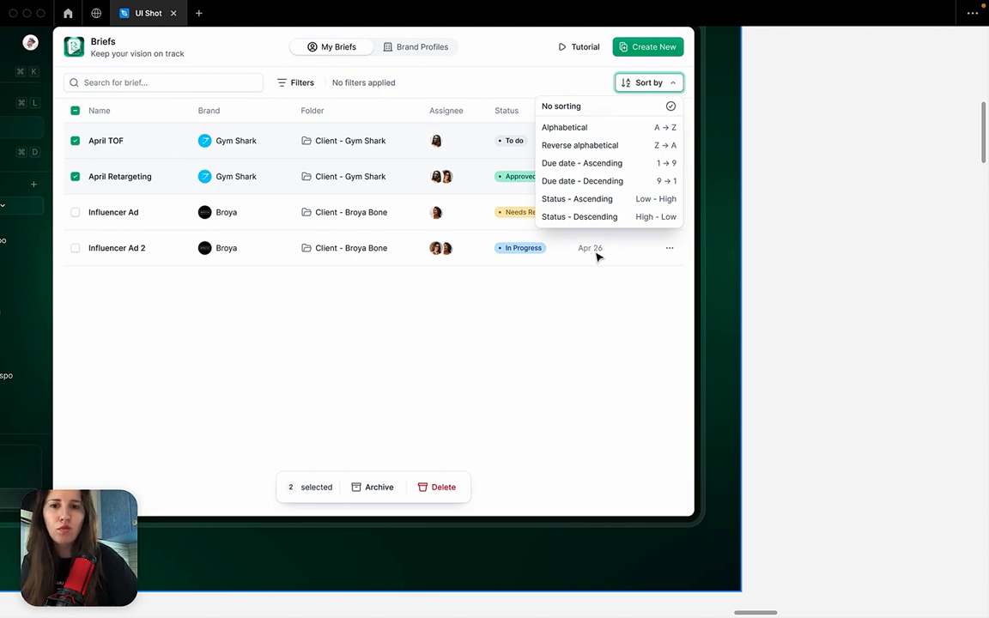
Compare the table layout and sidebar of the Recofy Transcriptions design with those of the foreplay Briefs design.
scroll(600, 251, left, 10)
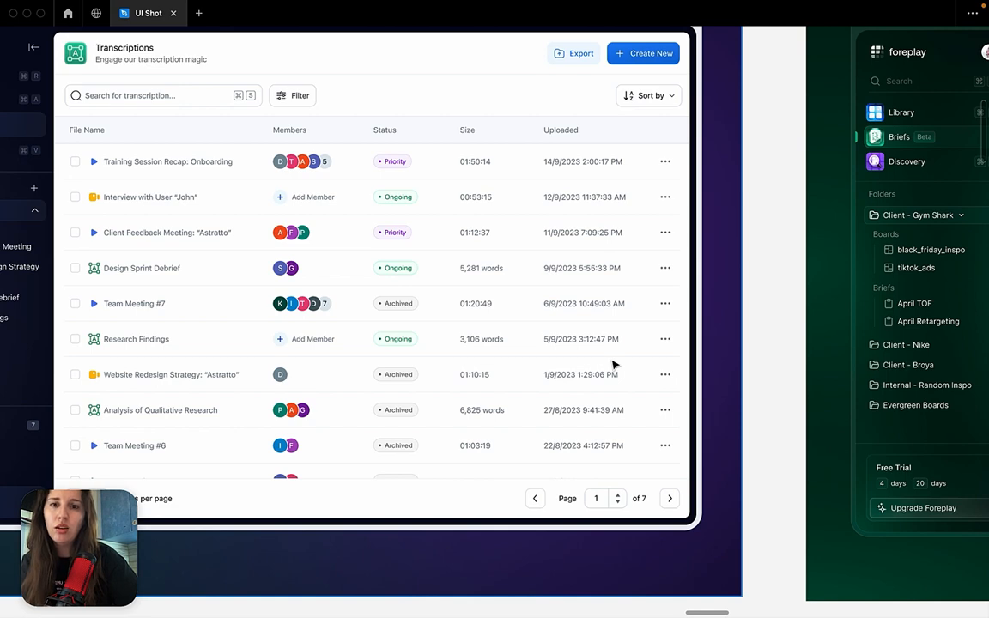
scroll(614, 365, right, 9)
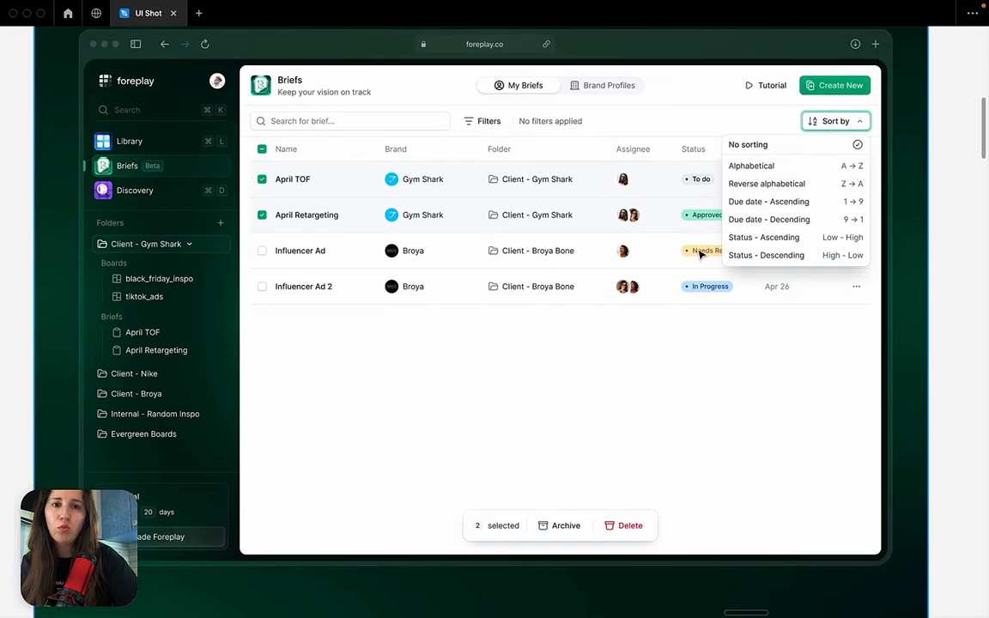
scroll(552, 290, right, 2)
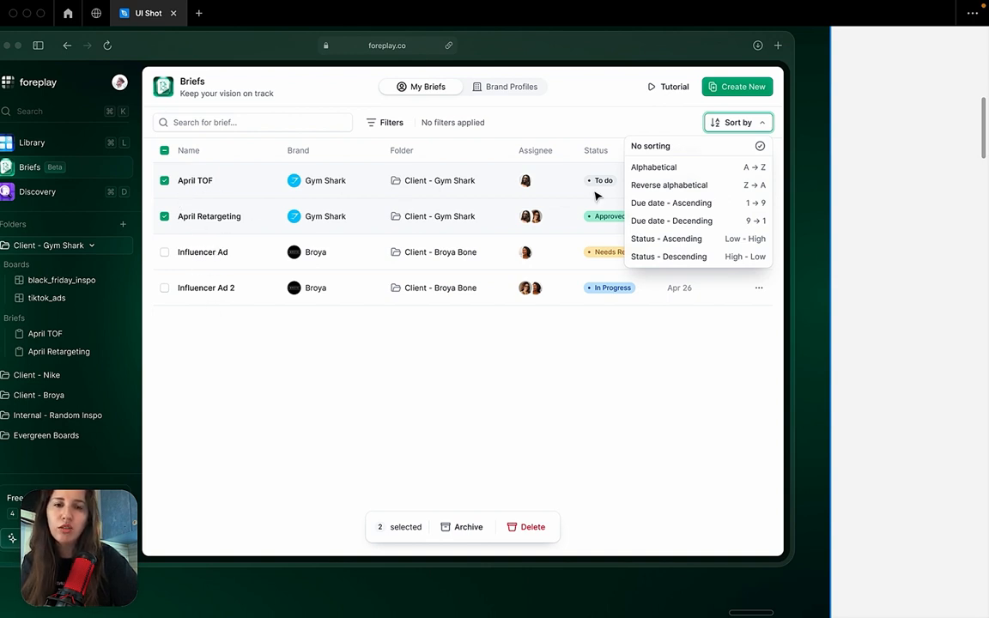
scroll(272, 224, left, 10)
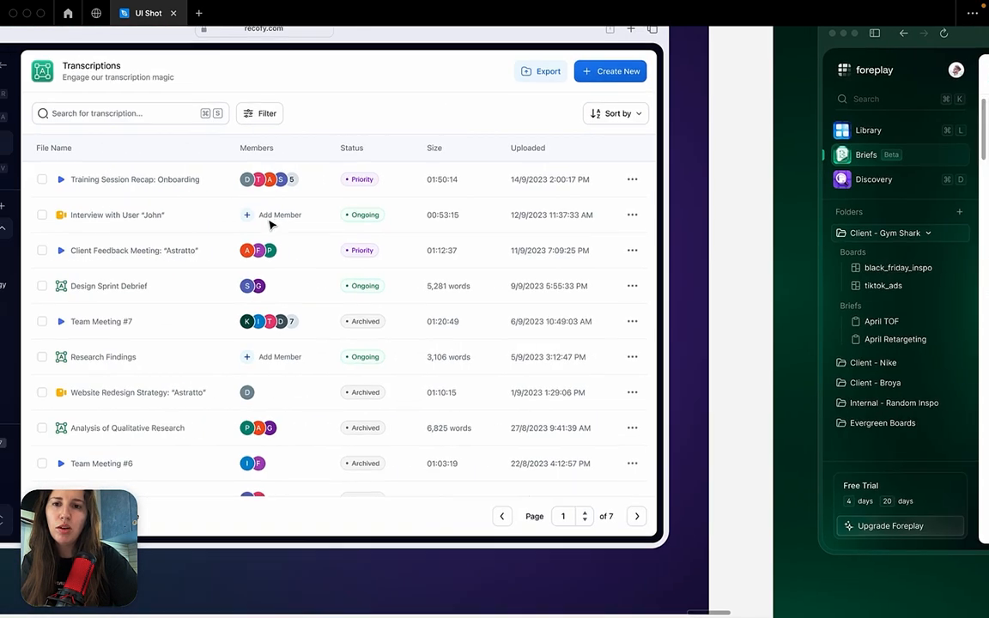
scroll(271, 224, left, 2)
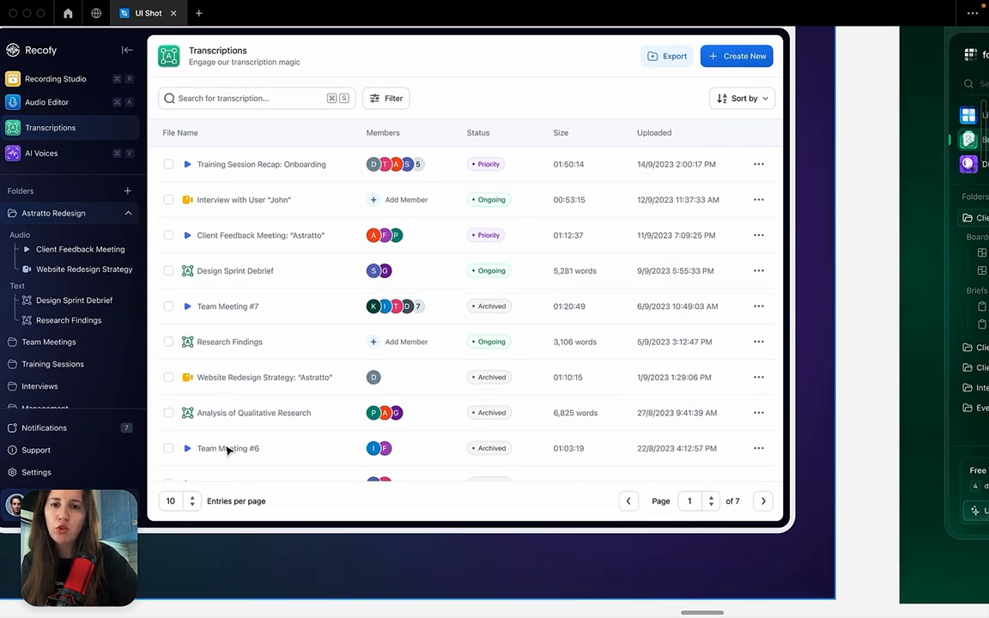
Examine the foreplay In Progress badge, and inspect the outlined Priority, Ongoing and Archived badges in the Recofy table.
scroll(508, 275, right, 11)
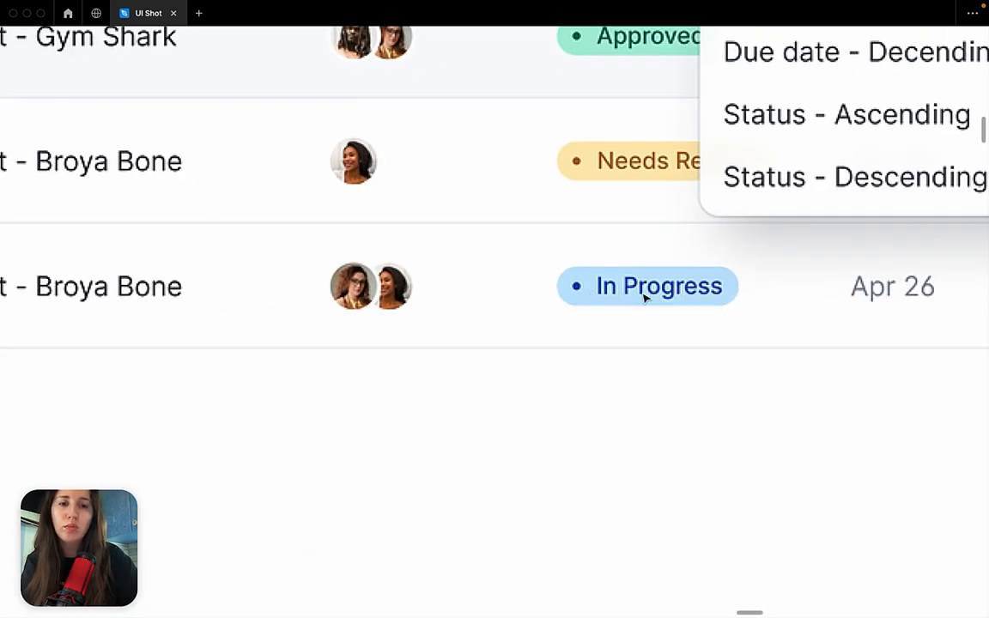
scroll(644, 296, down, 15)
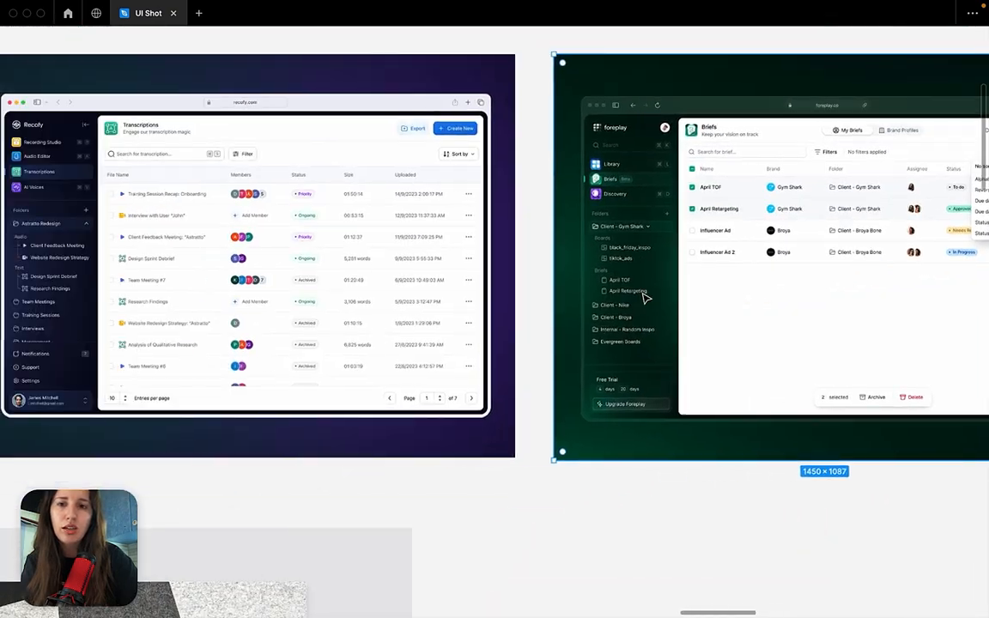
scroll(442, 298, left, 5)
scroll(442, 296, up, 15)
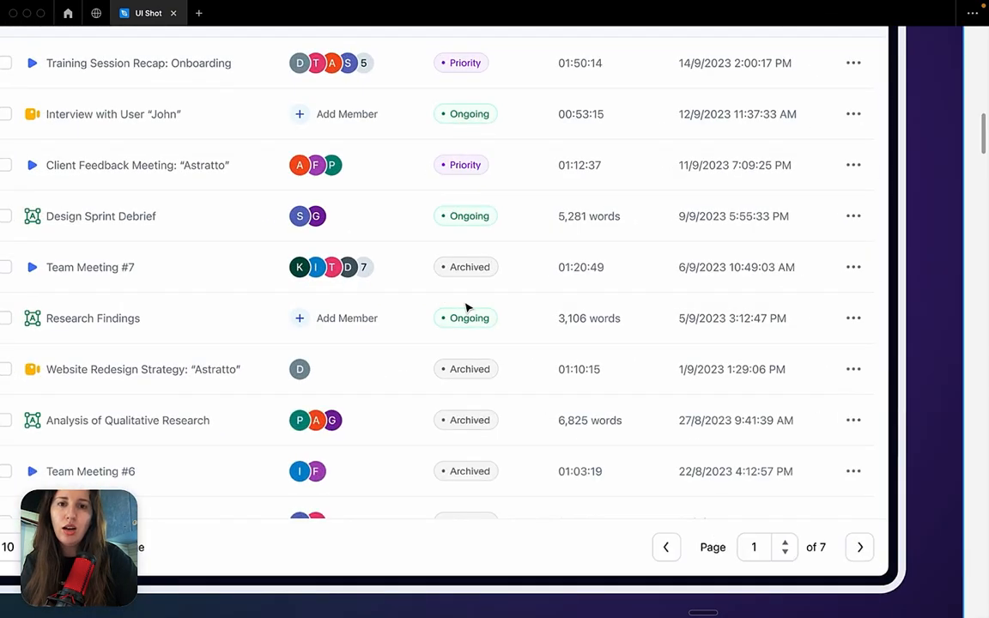
scroll(467, 307, up, 3)
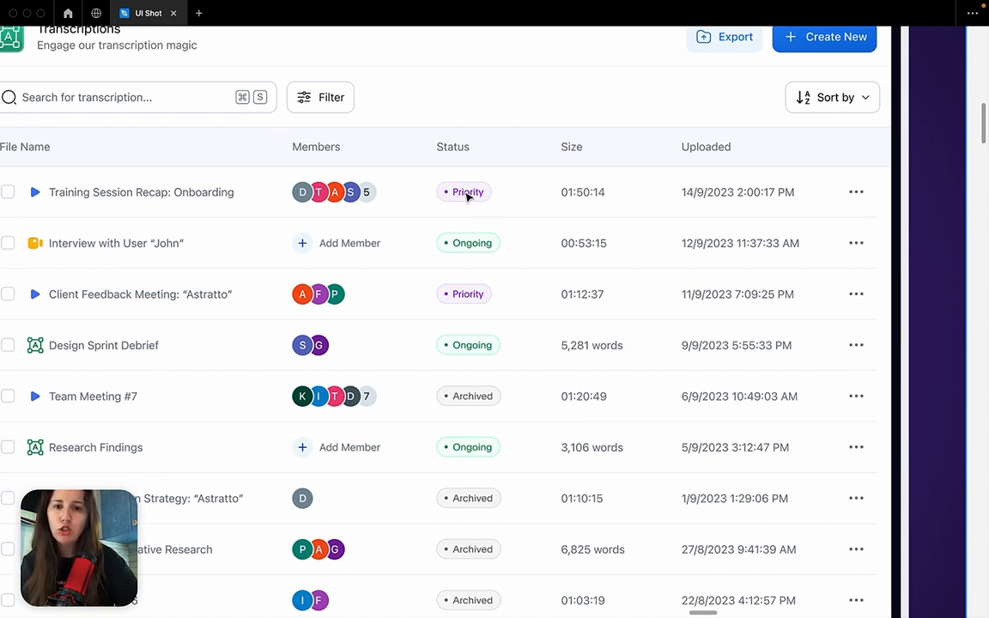
scroll(468, 196, up, 5)
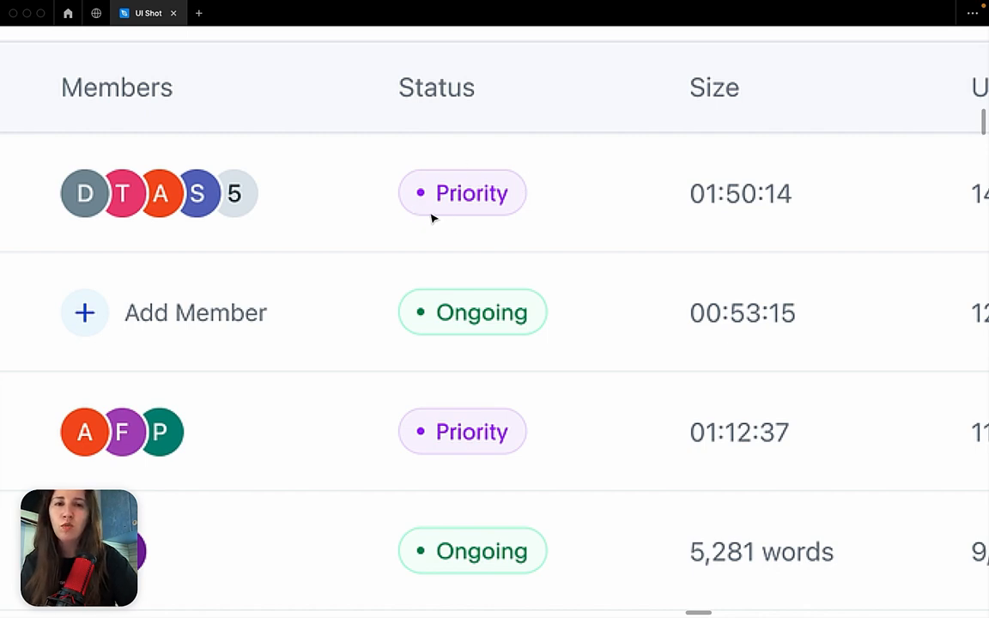
scroll(432, 218, down, 5)
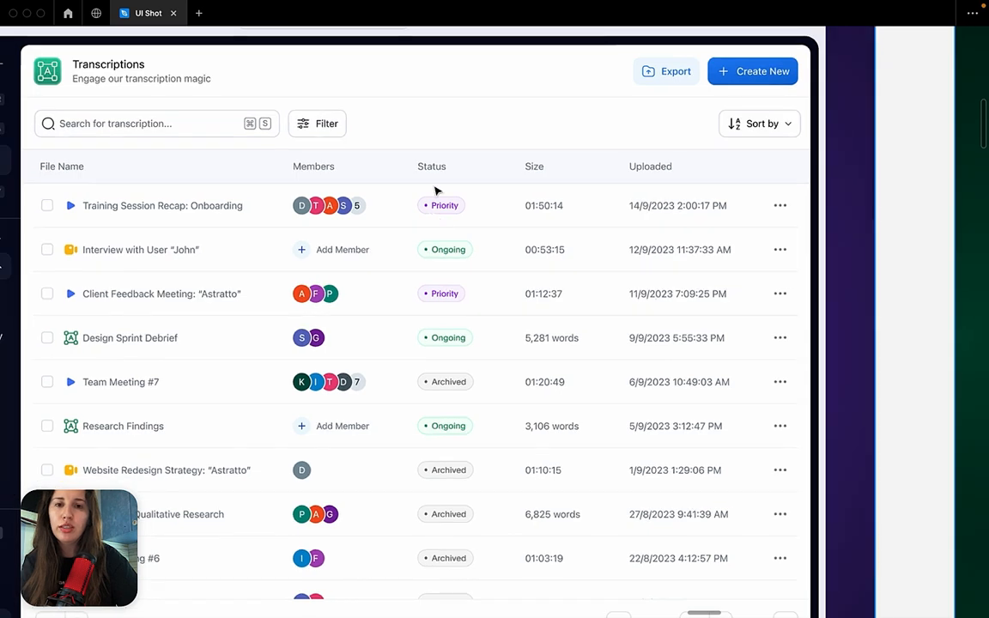
Inspect the filled To do, Approved and In Progress badges in the foreplay Briefs table.
scroll(451, 506, right, 3)
scroll(451, 506, right, 5)
scroll(574, 437, up, 6)
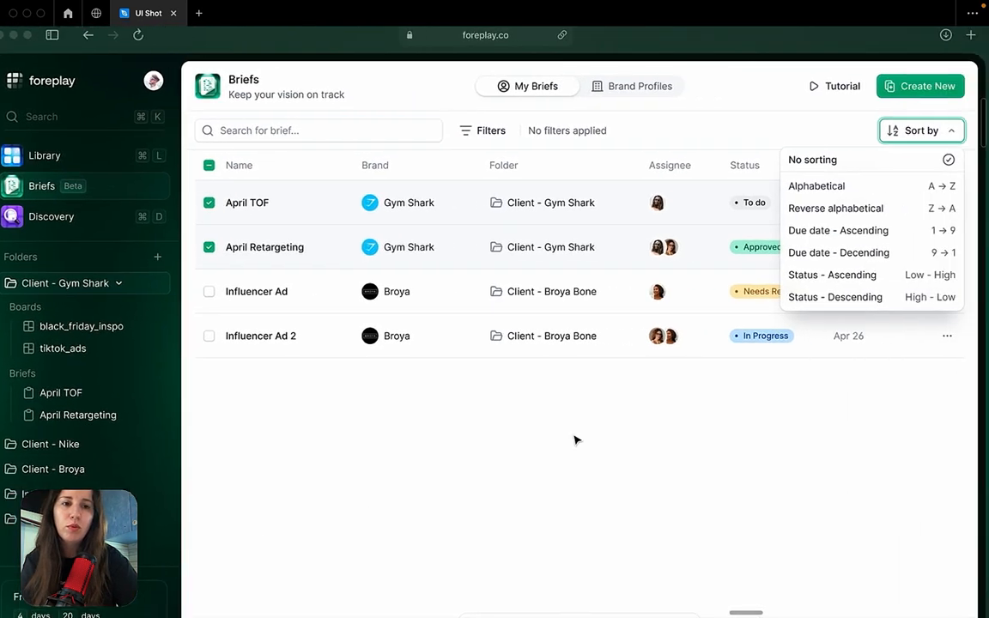
scroll(649, 403, up, 1)
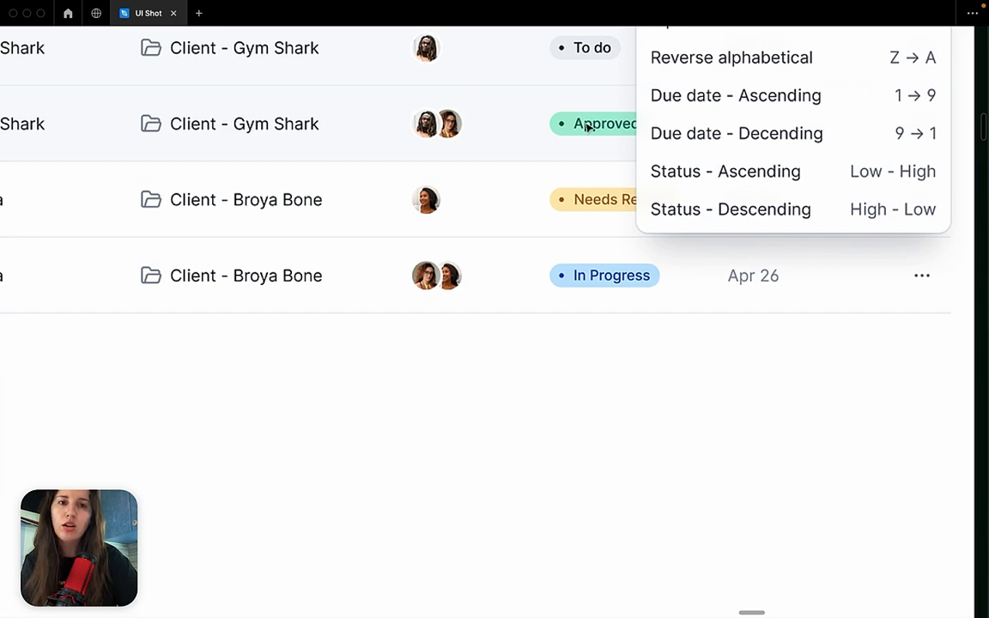
scroll(591, 292, down, 5)
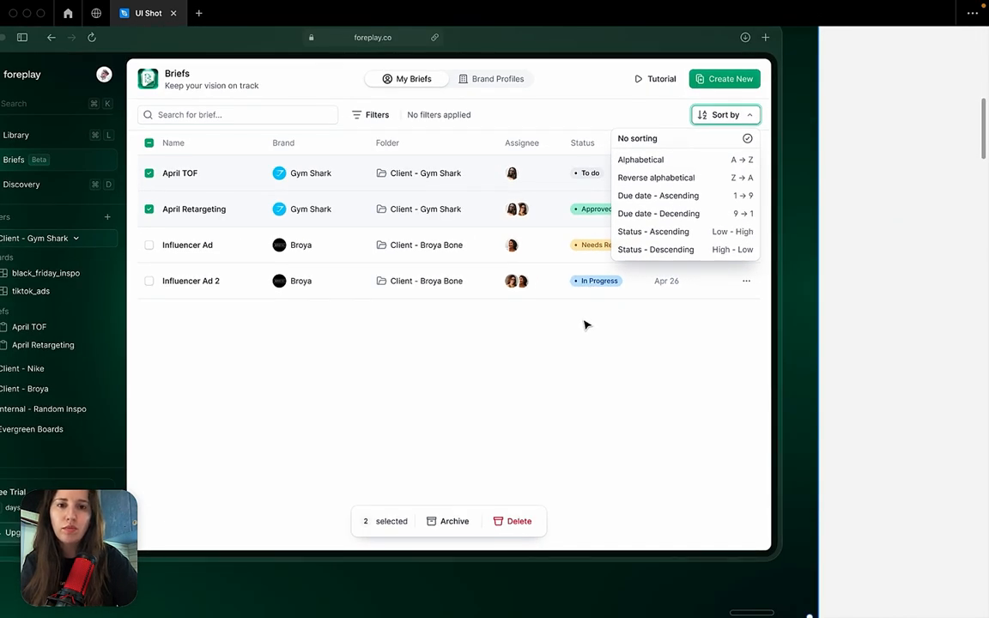
View both designs together and examine the overlapping initials avatars in the Recofy table's Members column.
scroll(585, 324, down, 5)
scroll(585, 325, left, 5)
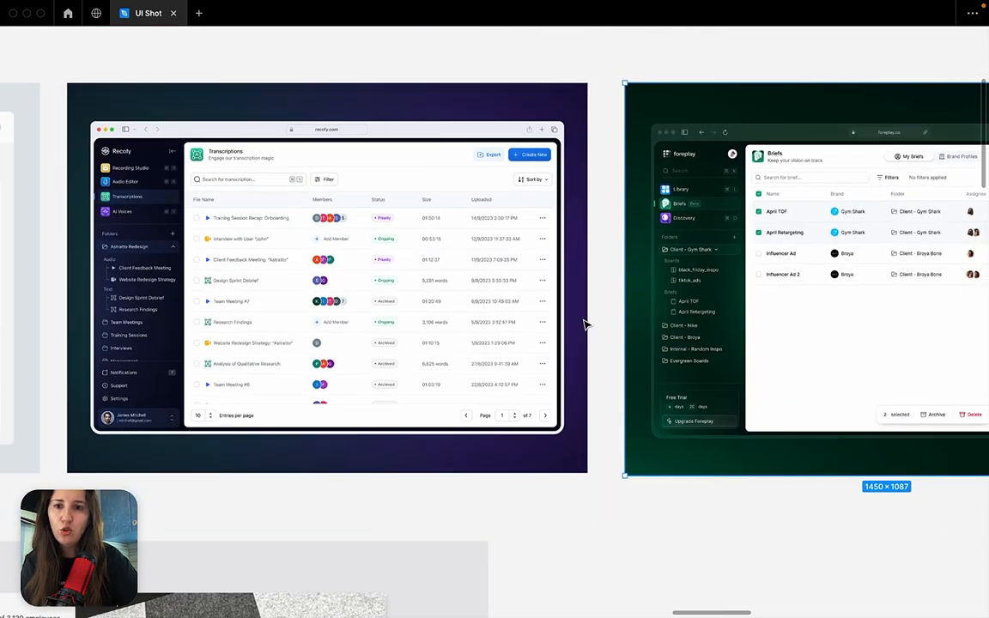
scroll(585, 324, right, 5)
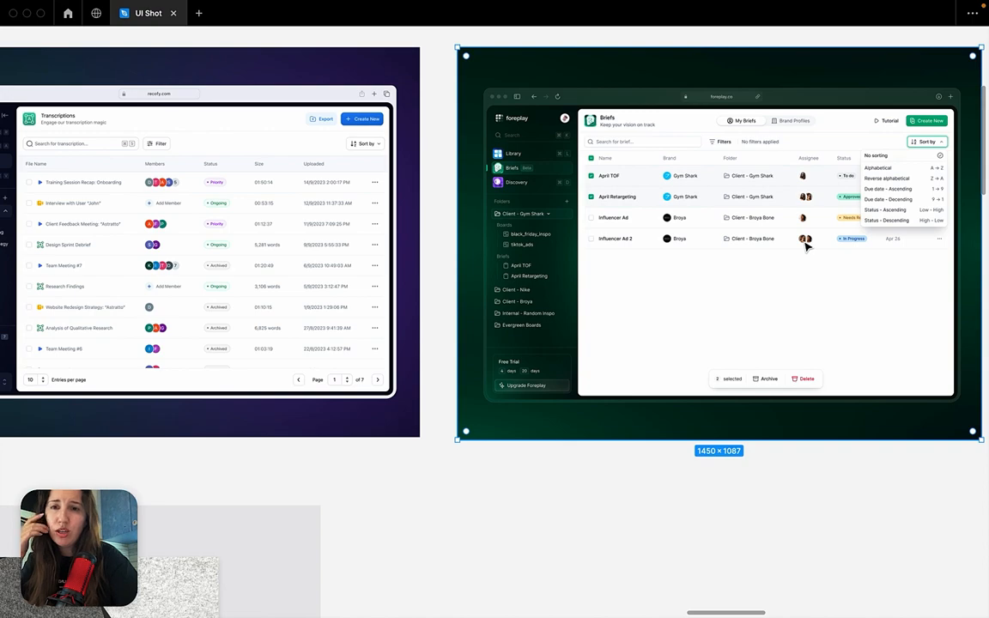
scroll(142, 207, up, 5)
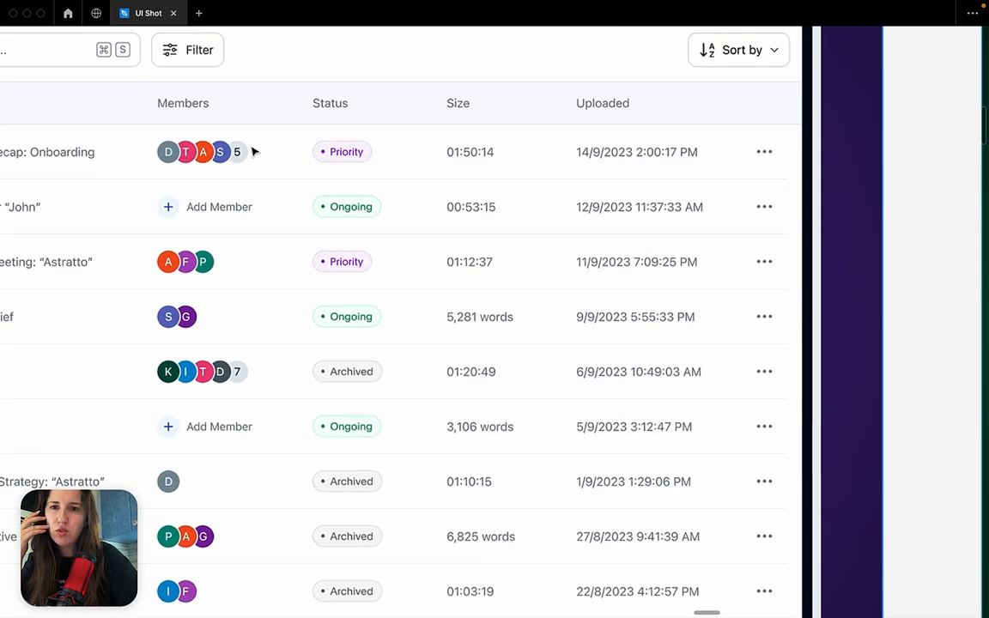
scroll(221, 476, down, 4)
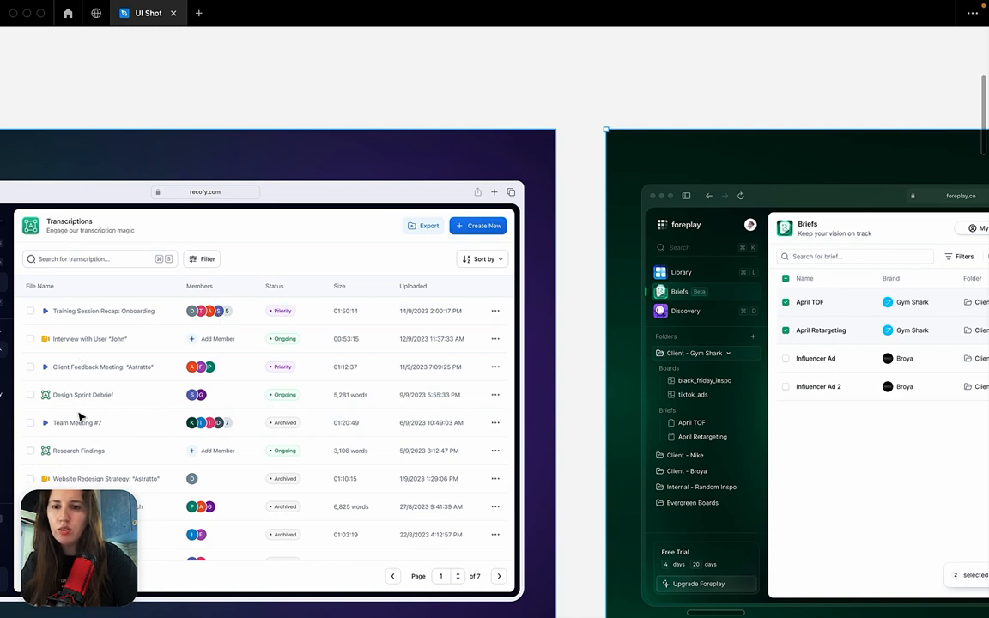
Inspect the photo avatars in the Assignee column of the foreplay Briefs table up close.
scroll(372, 449, right, 3)
scroll(451, 393, right, 5)
scroll(451, 393, up, 5)
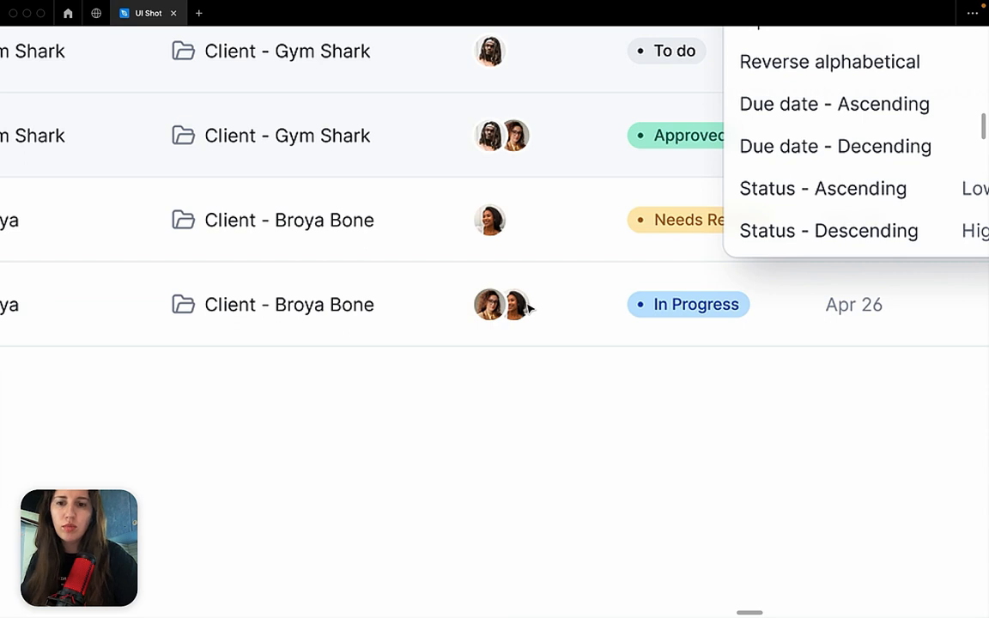
scroll(526, 283, up, 4)
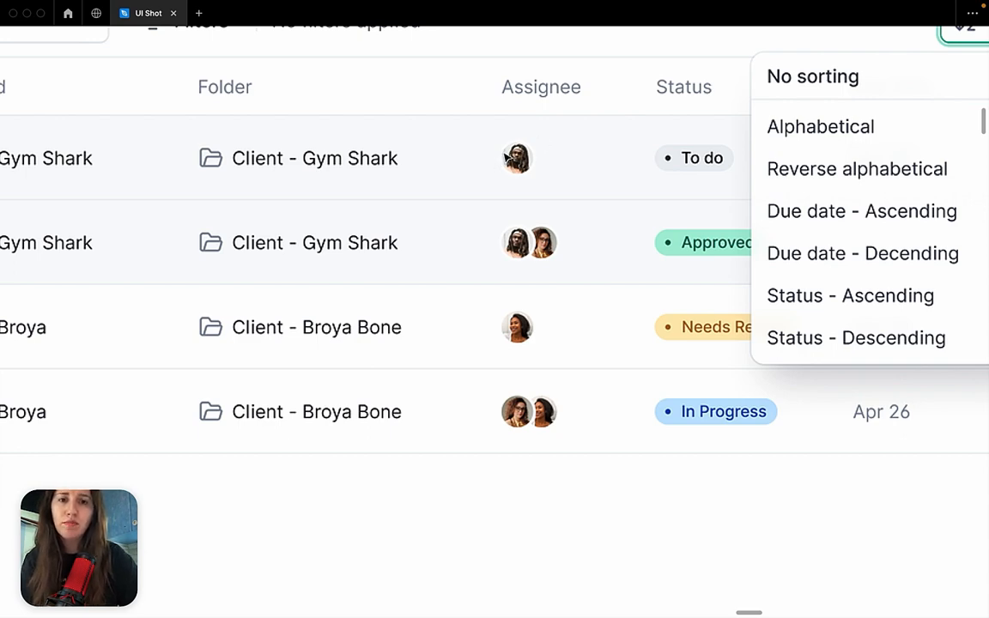
Go to the Design examples section and view the Zone Management, Daily Summary and workflow builder designs.
scroll(412, 273, down, 10)
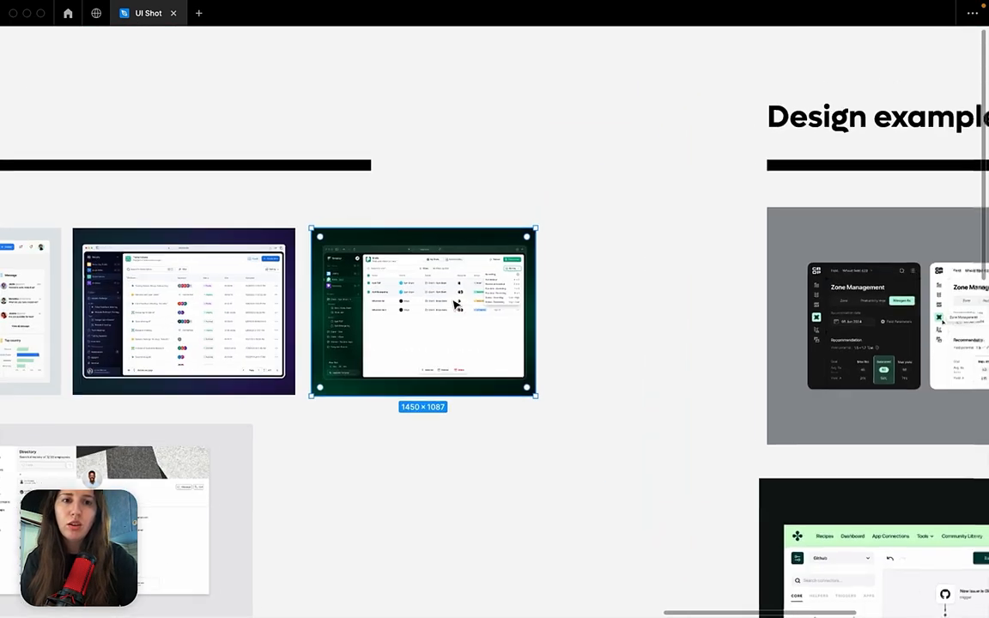
scroll(456, 304, right, 10)
scroll(455, 304, down, 3)
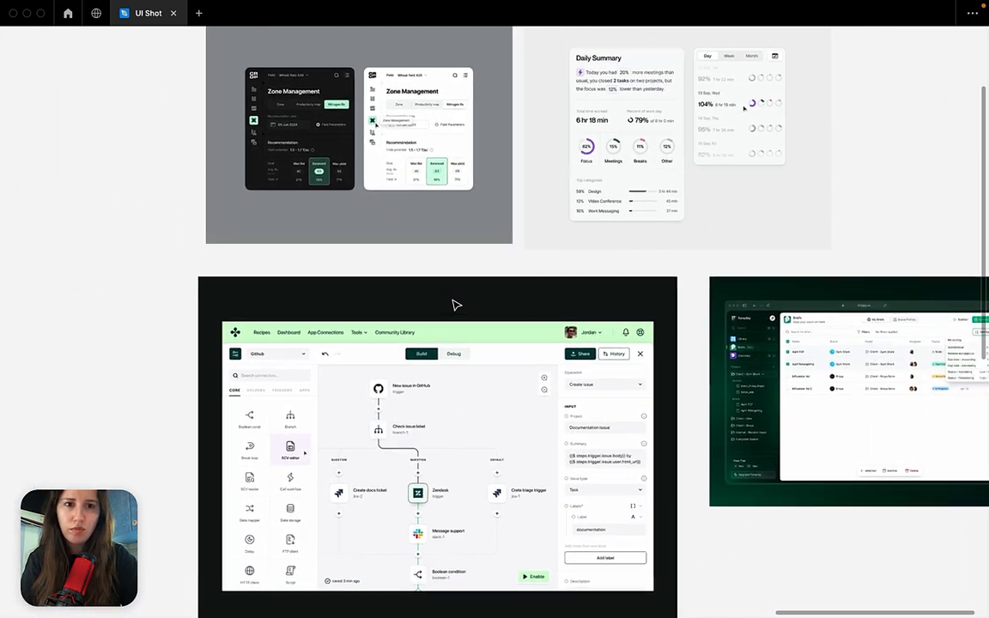
Go to the Bress Dashboard in the Shots section and select the first avatar and name group under Customer rating.
scroll(455, 304, down, 5)
scroll(457, 302, left, 15)
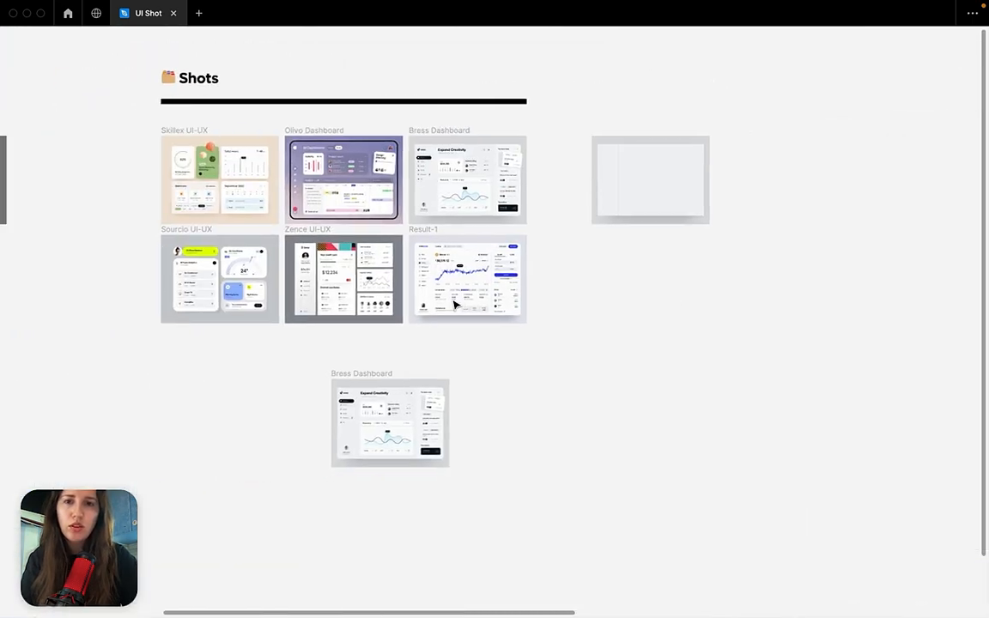
scroll(496, 221, up, 5)
scroll(494, 217, up, 5)
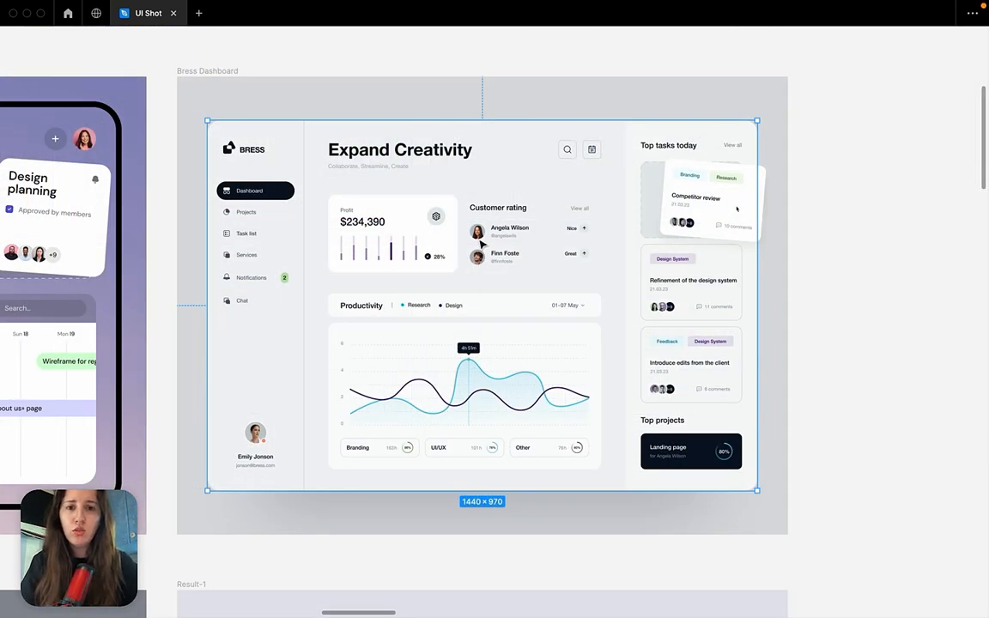
click(480, 237)
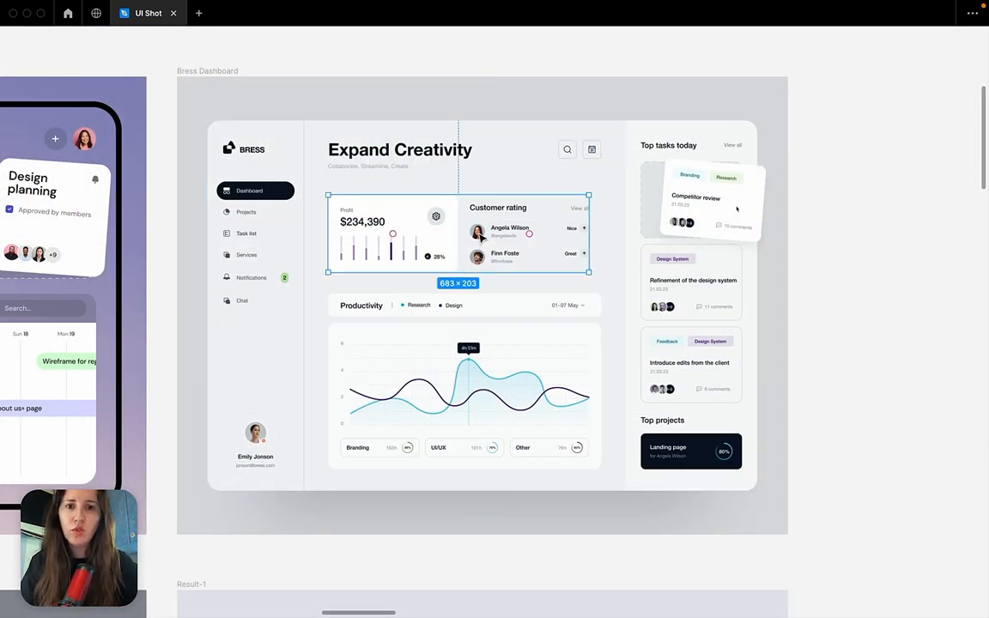
double_click(480, 236)
double_click(479, 237)
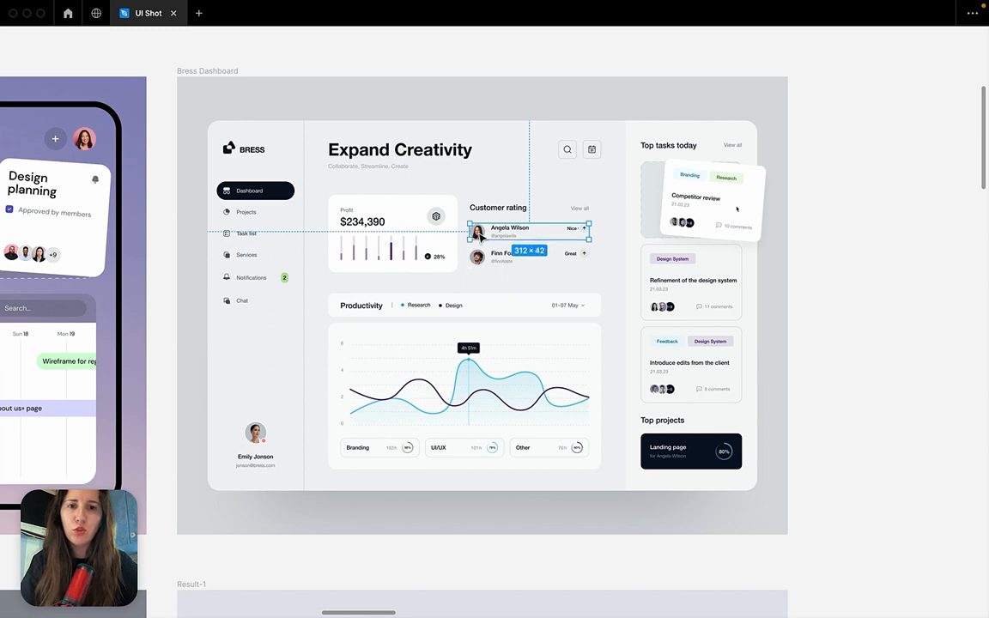
double_click(479, 237)
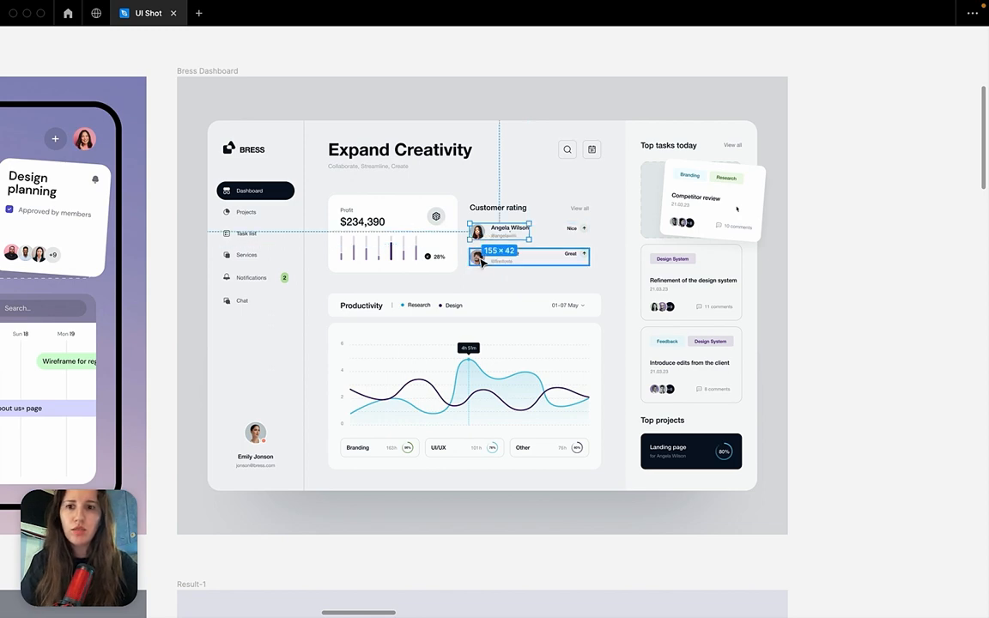
Examine the avatars in the Olivo Dashboard's Project team list, Design planning card and timeline up close.
key(shift+n)
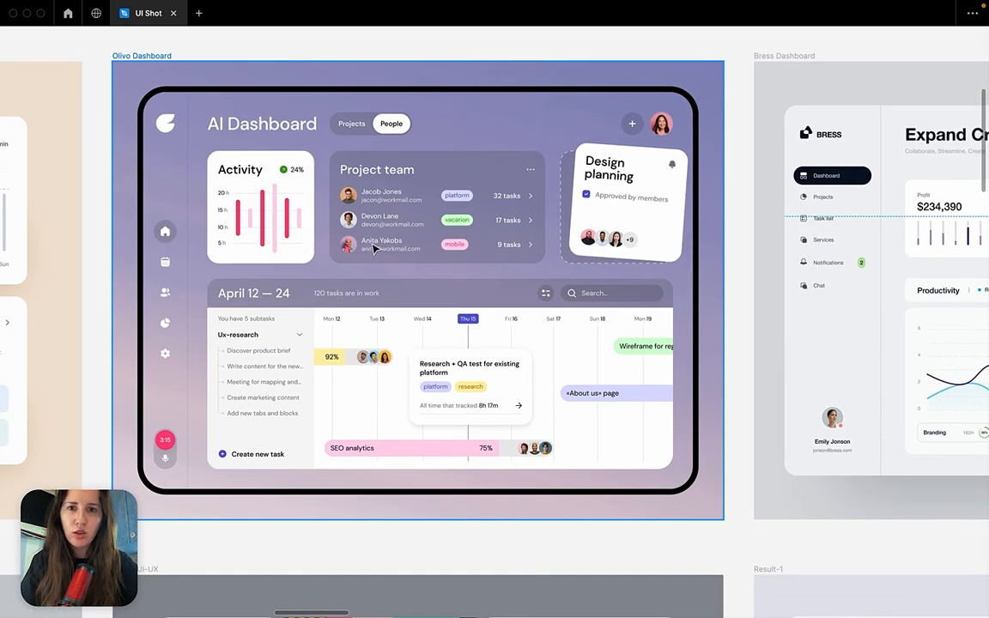
key(shift+2)
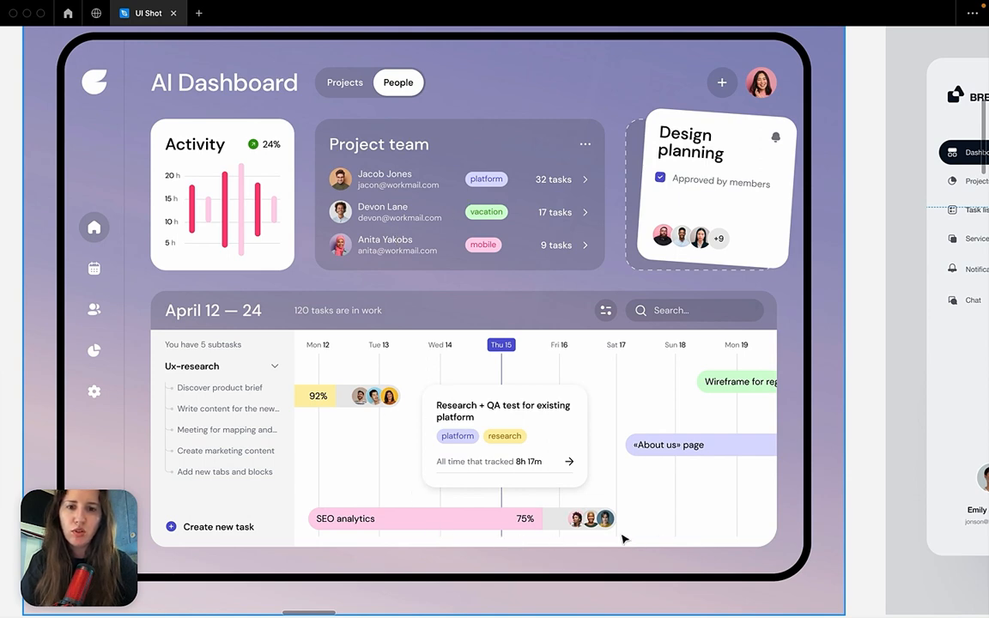
super+click(396, 399)
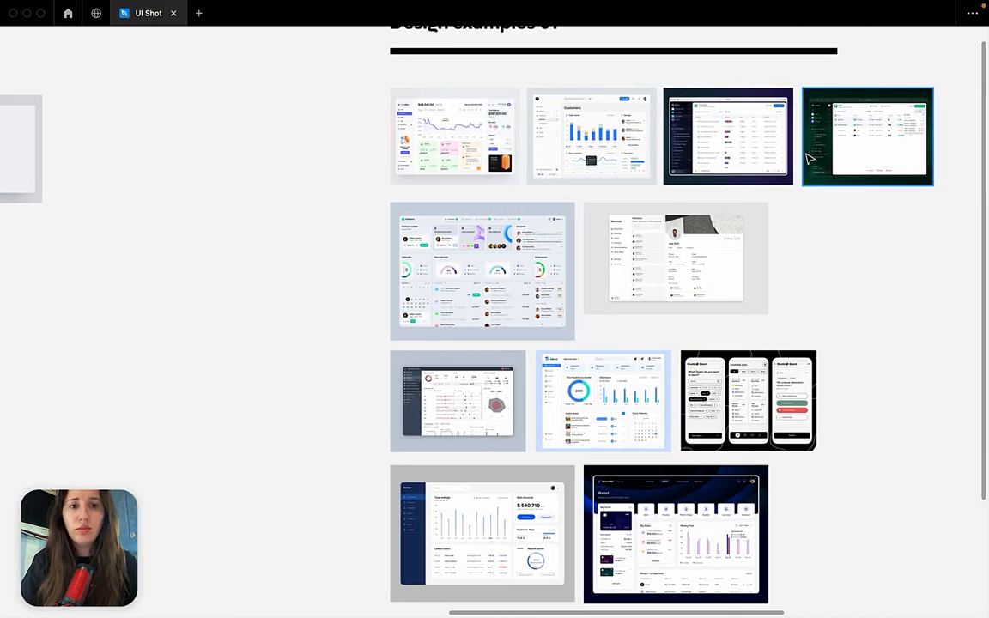
Go to the Design examples 01 section and examine the Navcorp directory design with its employee avatars up close.
click(815, 181)
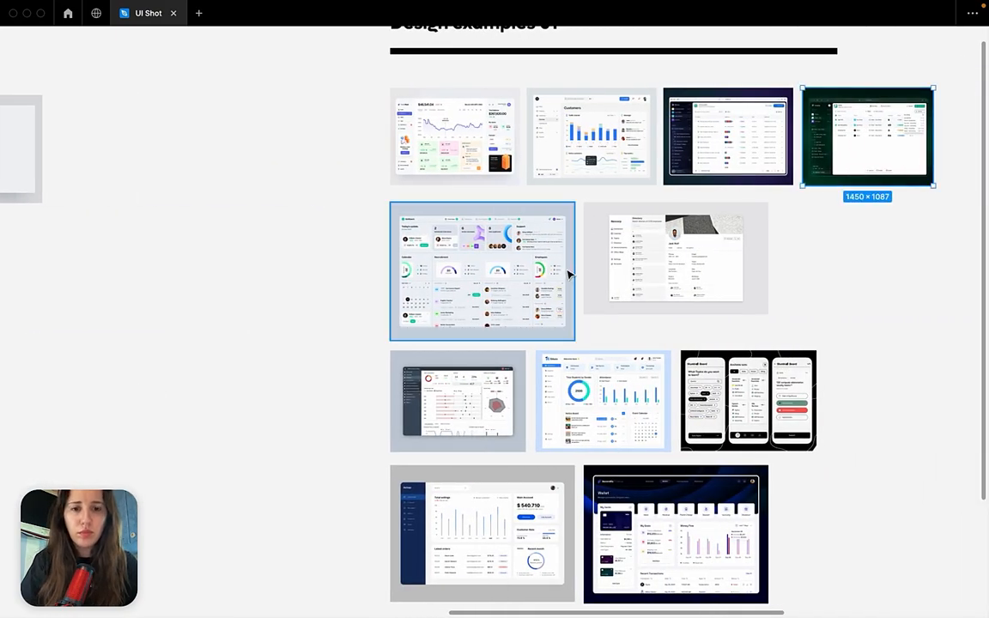
scroll(568, 274, down, 2)
scroll(568, 275, up, 4)
scroll(568, 274, up, 1)
scroll(569, 275, up, 2)
scroll(569, 275, right, 2)
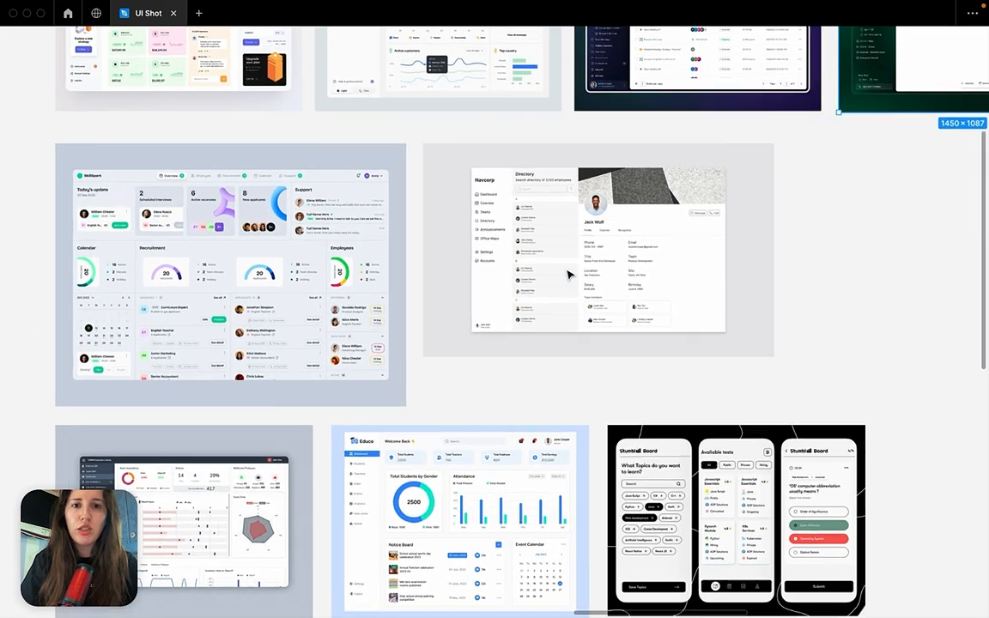
scroll(569, 275, up, 5)
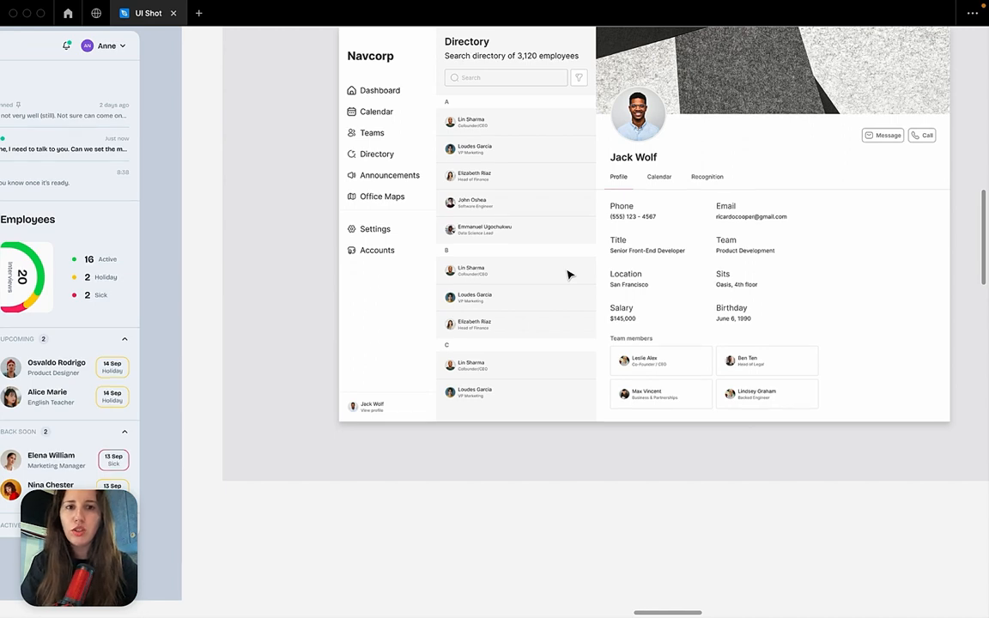
scroll(568, 275, up, 2)
scroll(568, 275, right, 1)
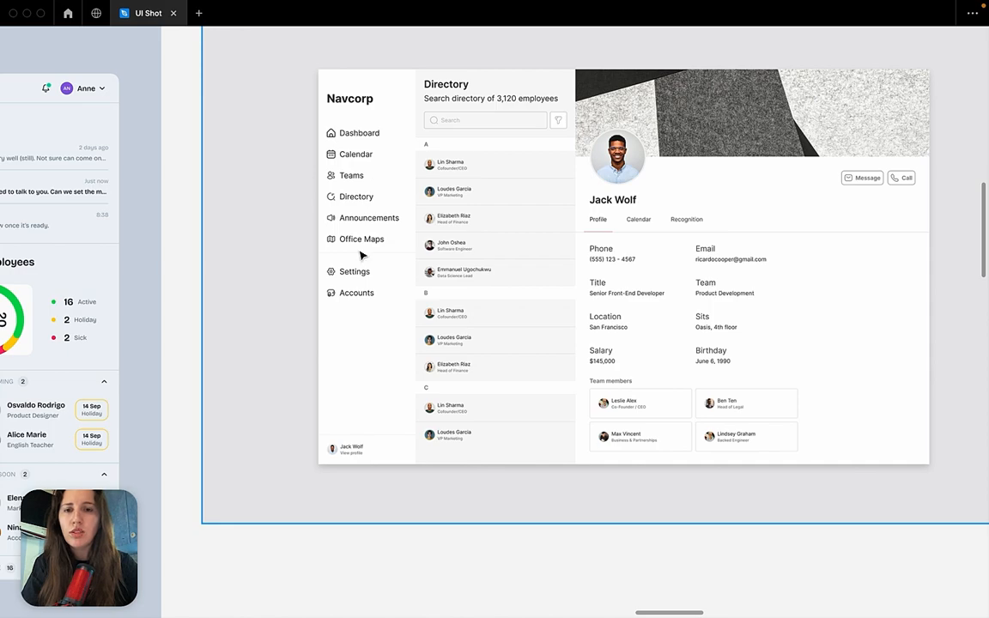
Return to the separate Bress Dashboard copy below the Shots grid and show the hidden editor interface.
scroll(367, 327, down, 5)
scroll(366, 327, down, 3)
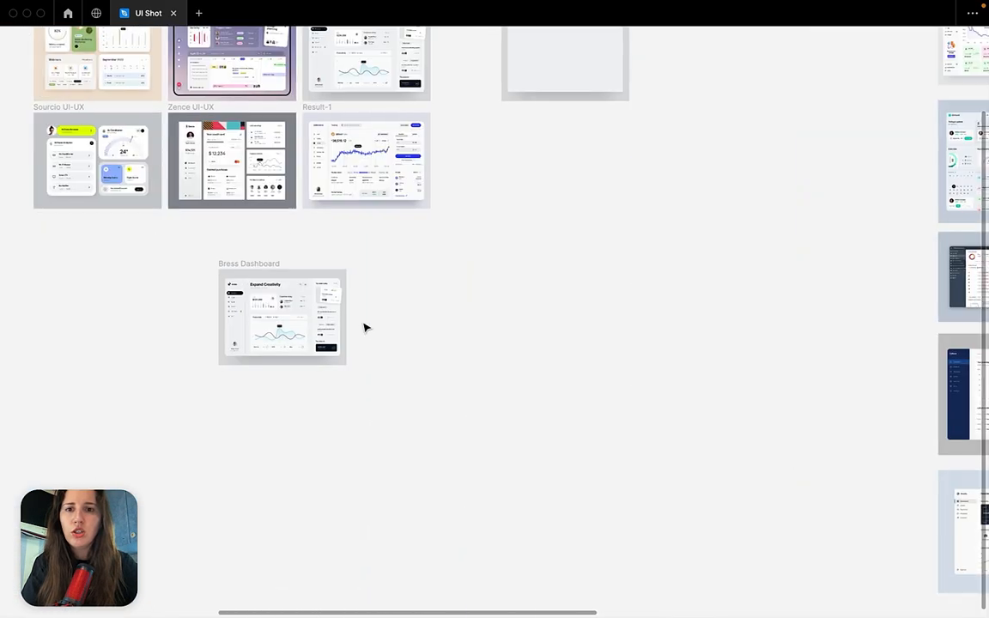
scroll(365, 326, left, 3)
scroll(365, 326, up, 5)
scroll(366, 326, up, 5)
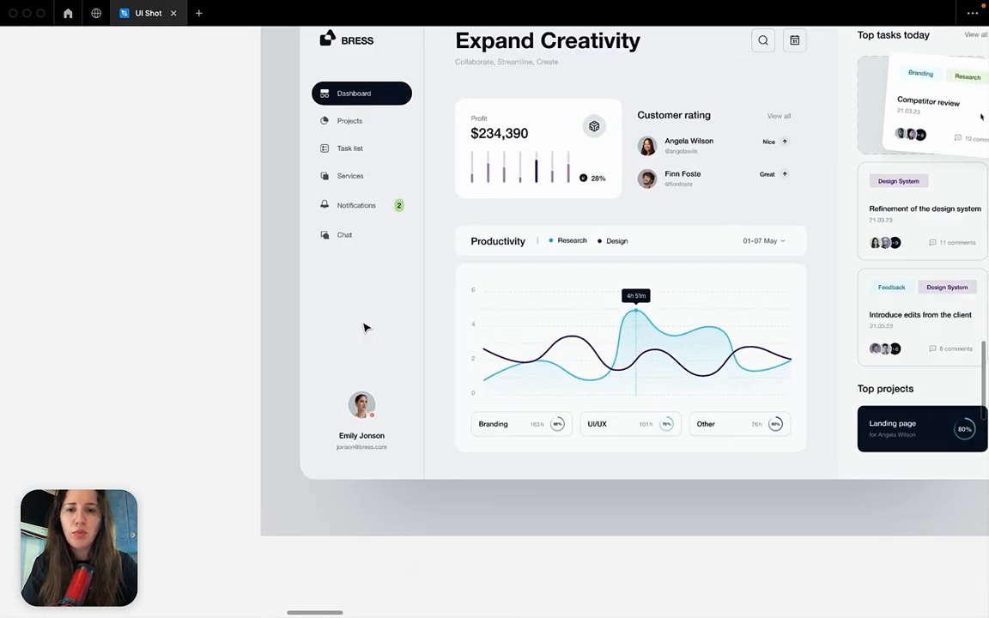
click(364, 223)
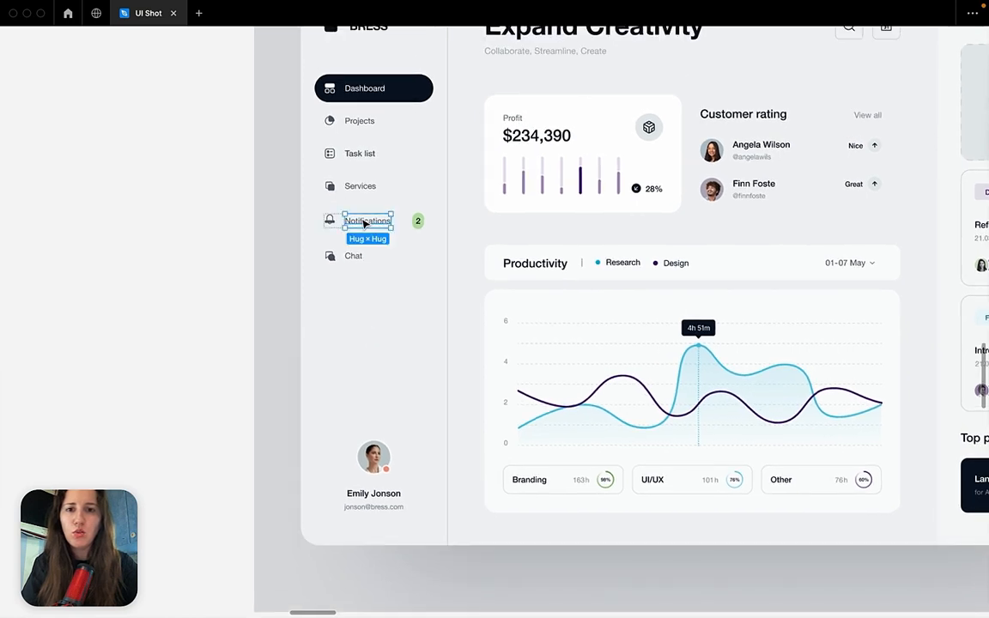
click(237, 258)
key(super+backslash)
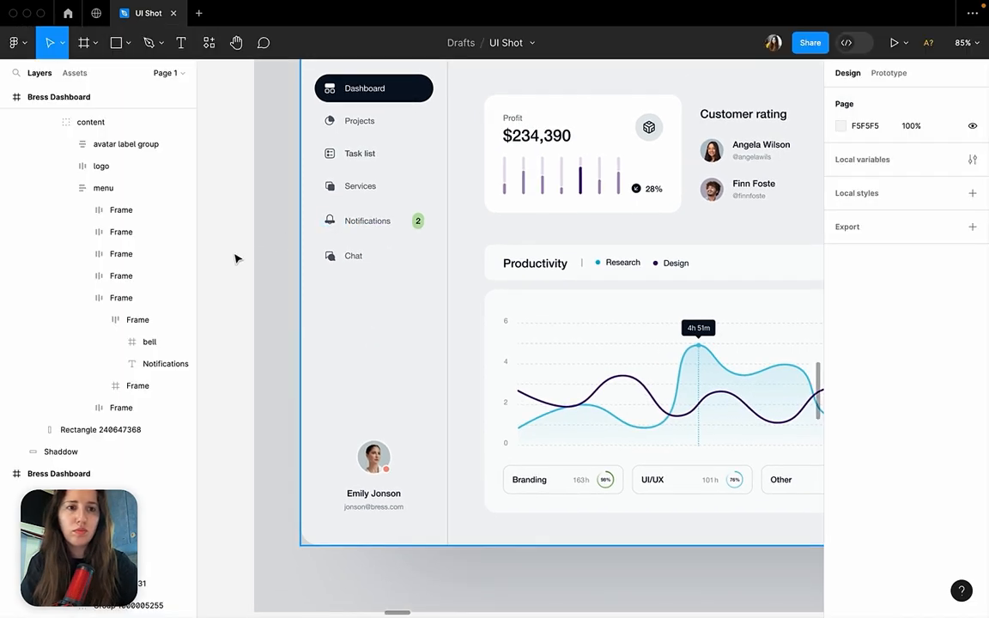
Inspect the text properties of the Notifications label in the Bress Dashboard copy's sidebar menu.
click(359, 223)
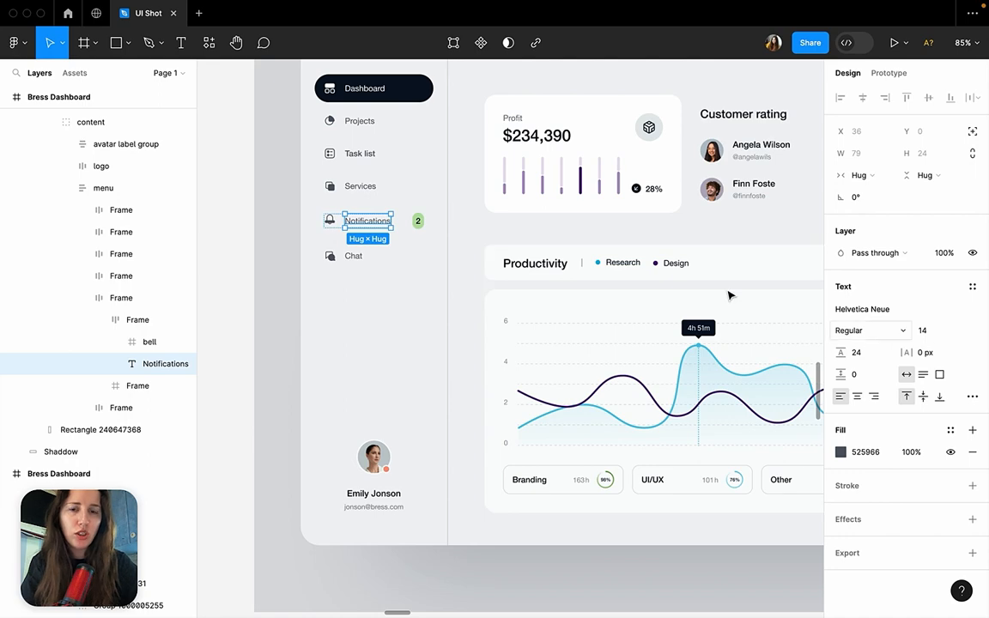
scroll(513, 228, up, 2)
scroll(512, 228, right, 1)
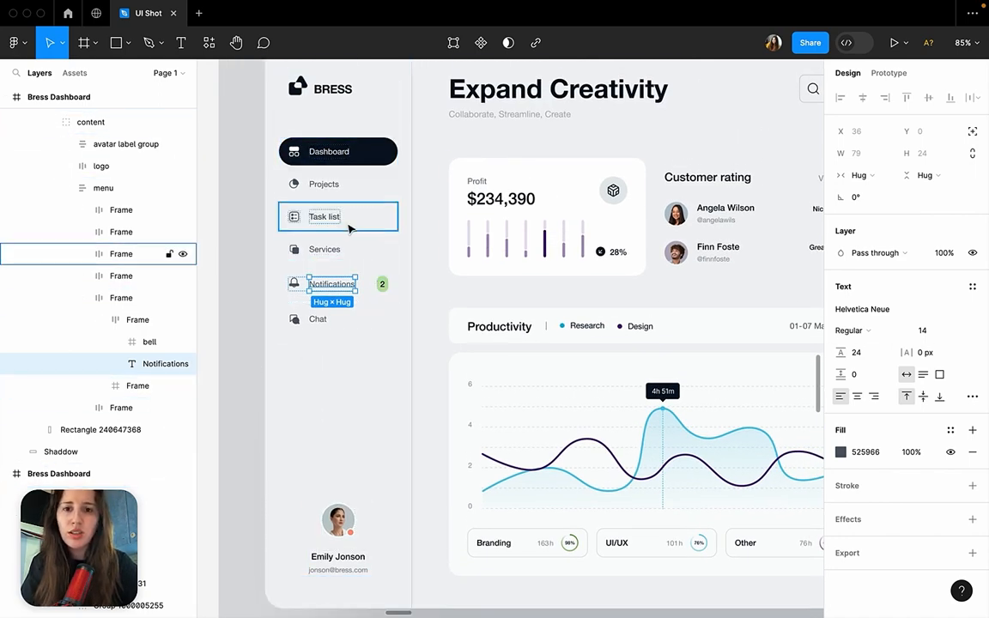
scroll(340, 296, down, 1)
scroll(341, 296, down, 10)
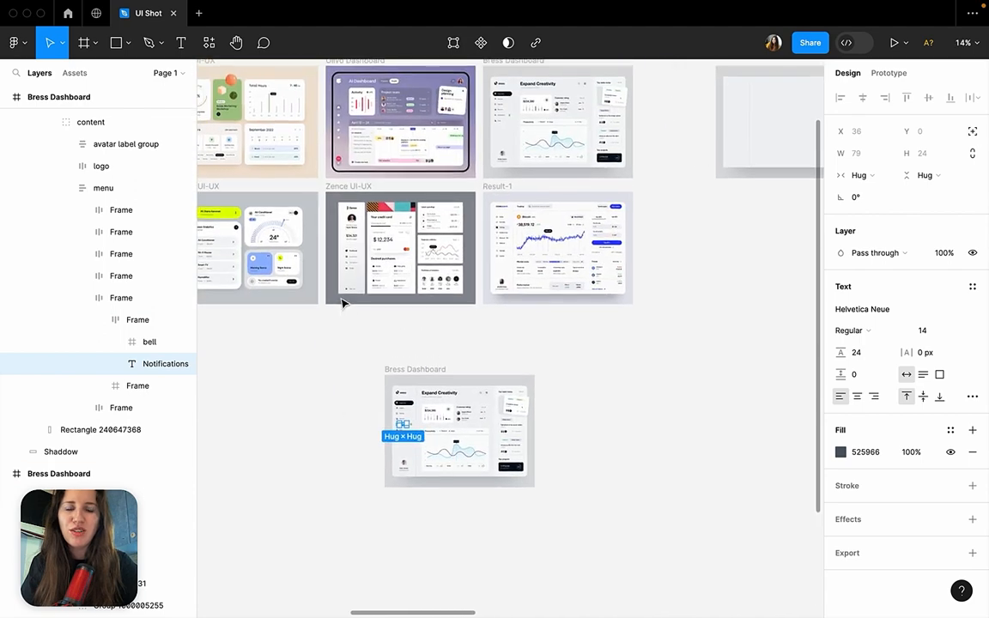
Inspect the text properties of the Task list label in the Bress Dashboard copy's sidebar menu.
click(410, 367)
scroll(409, 412, up, 5)
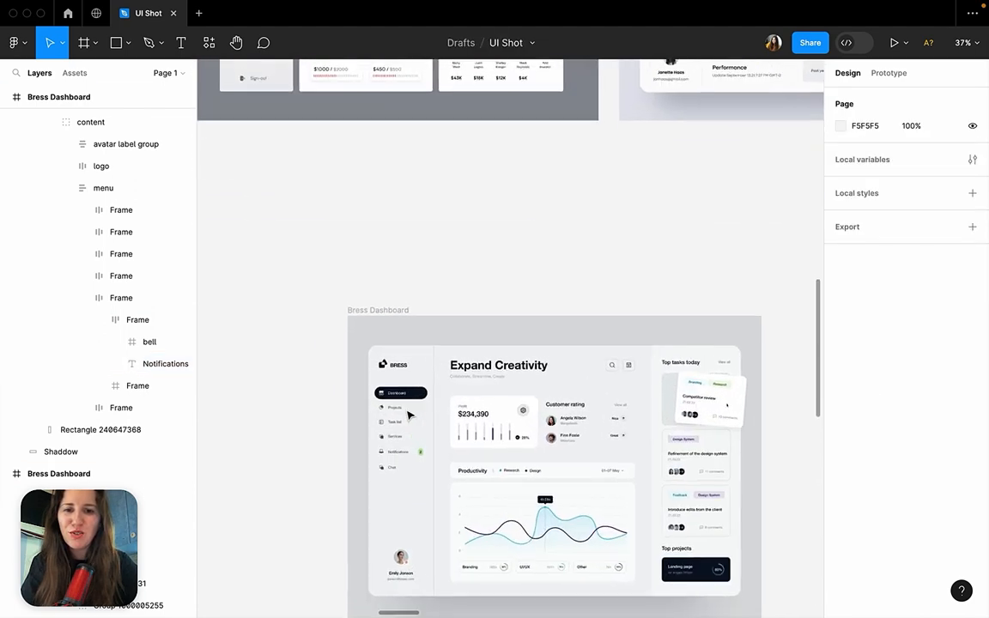
scroll(408, 416, up, 4)
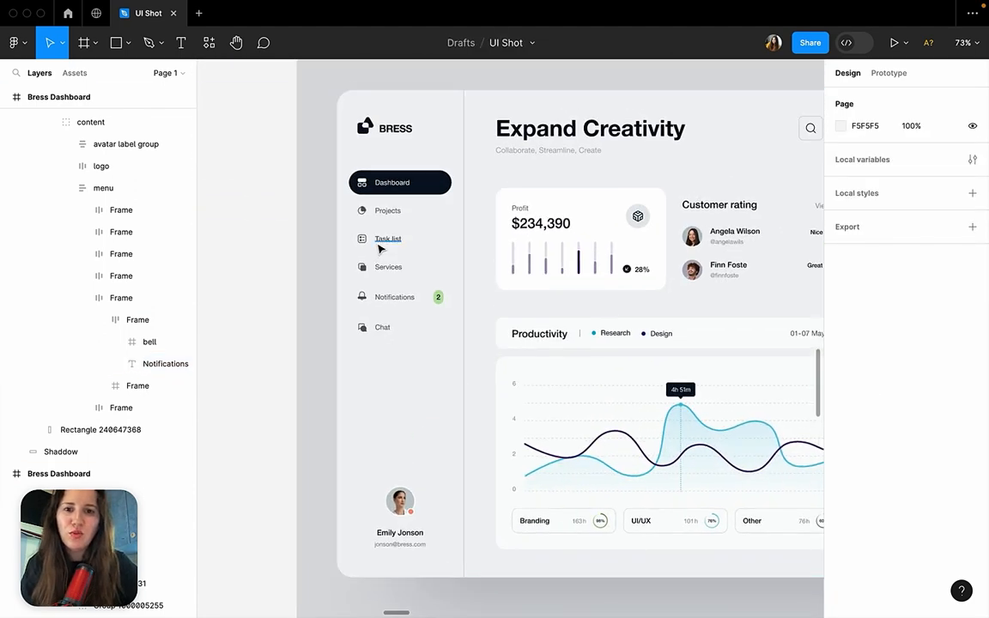
click(391, 240)
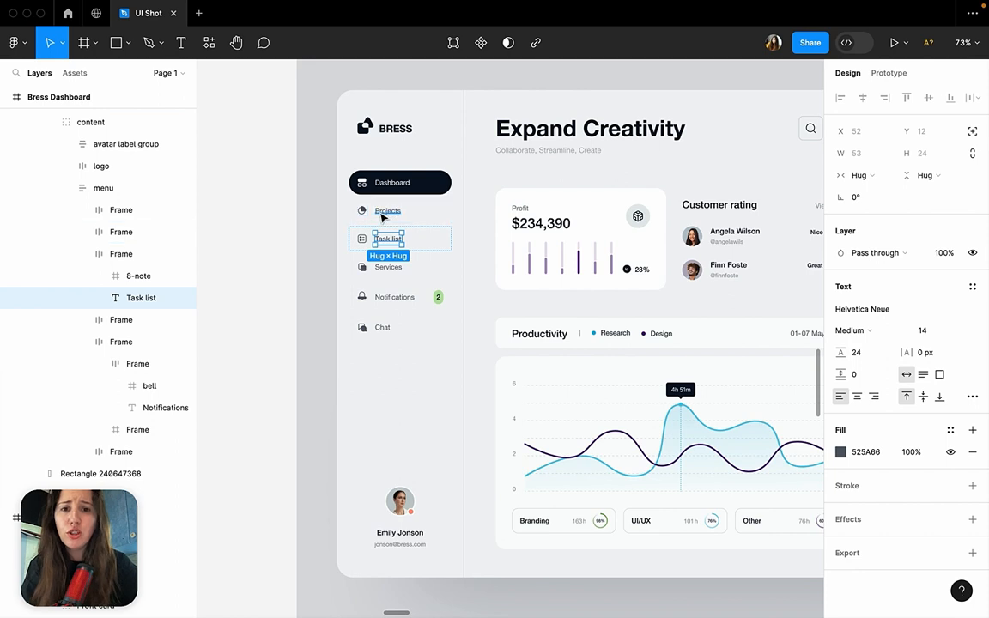
click(288, 310)
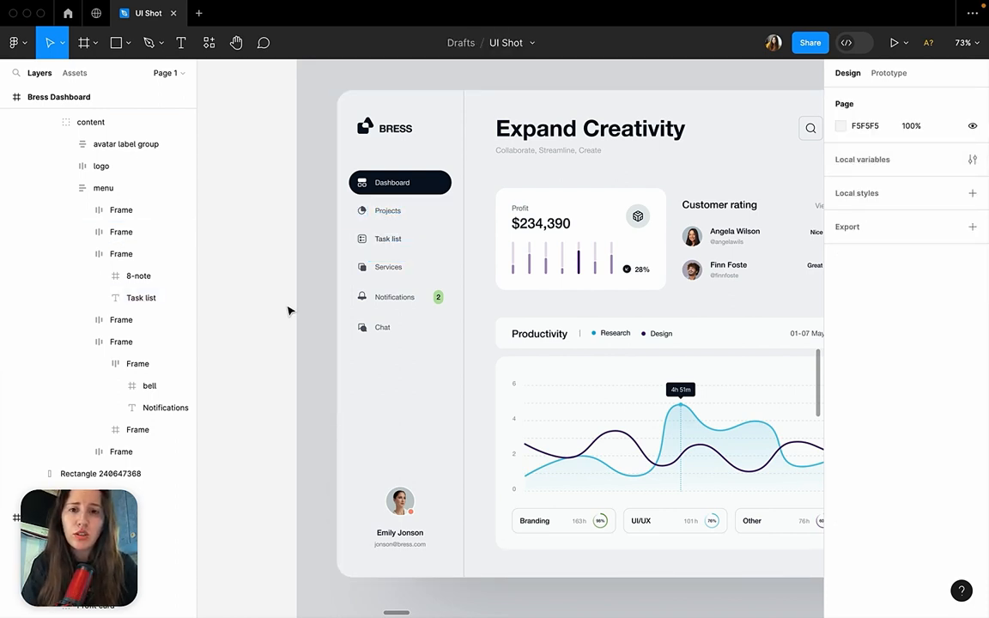
Compare the text properties of "90% of total supply" and "Circulating supply" in the Coinquake dashboard's Market stats.
scroll(289, 310, down, 10)
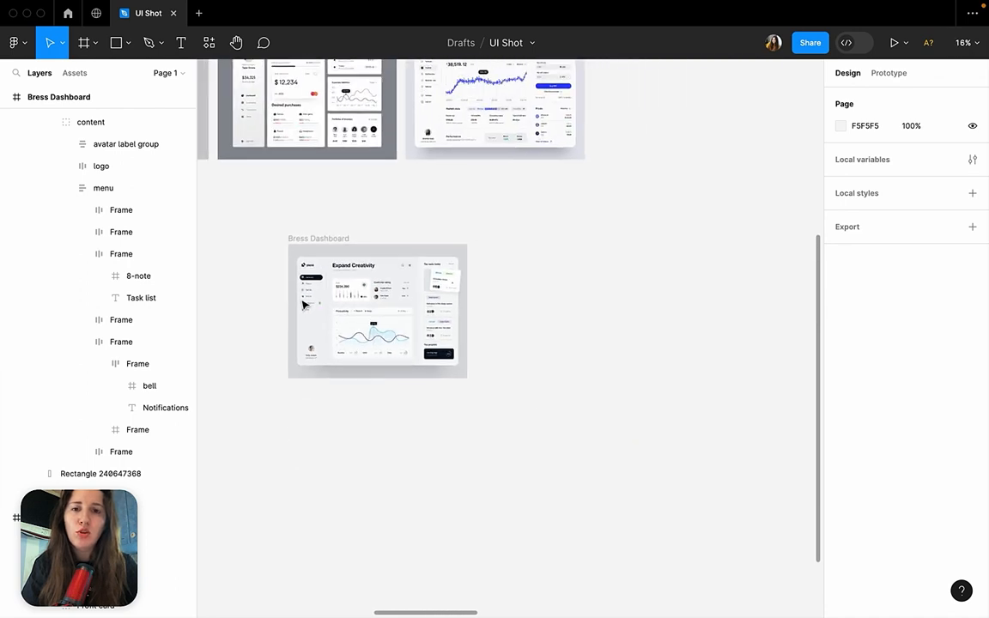
scroll(391, 279, up, 3)
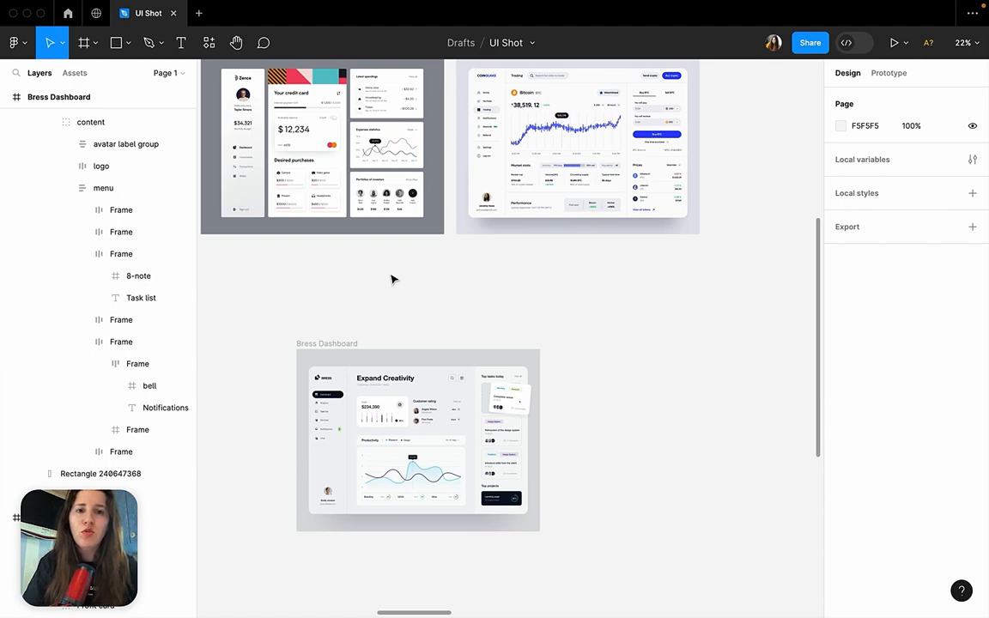
scroll(486, 232, up, 5)
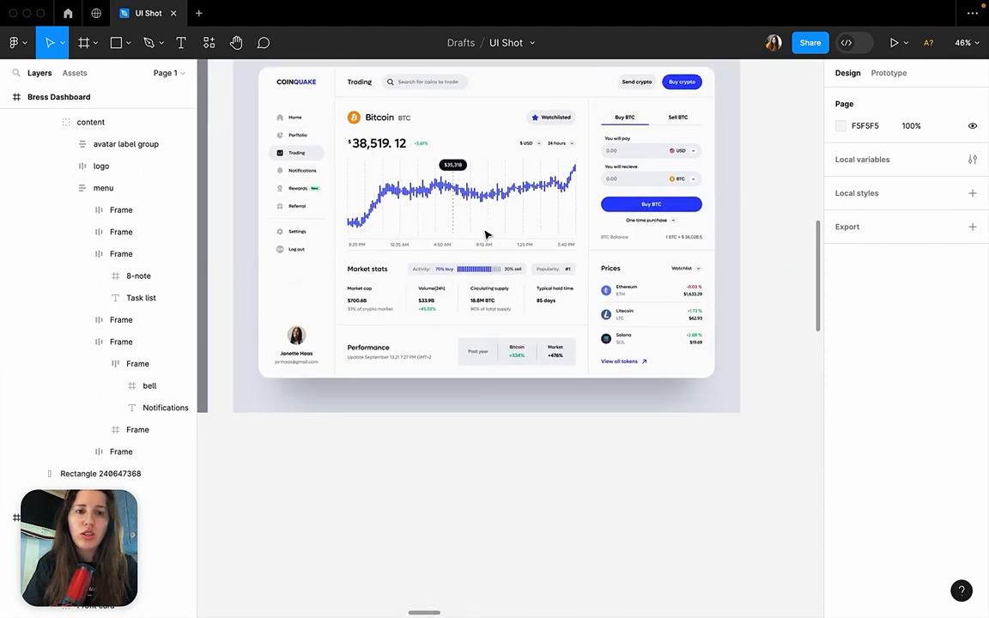
scroll(487, 234, up, 4)
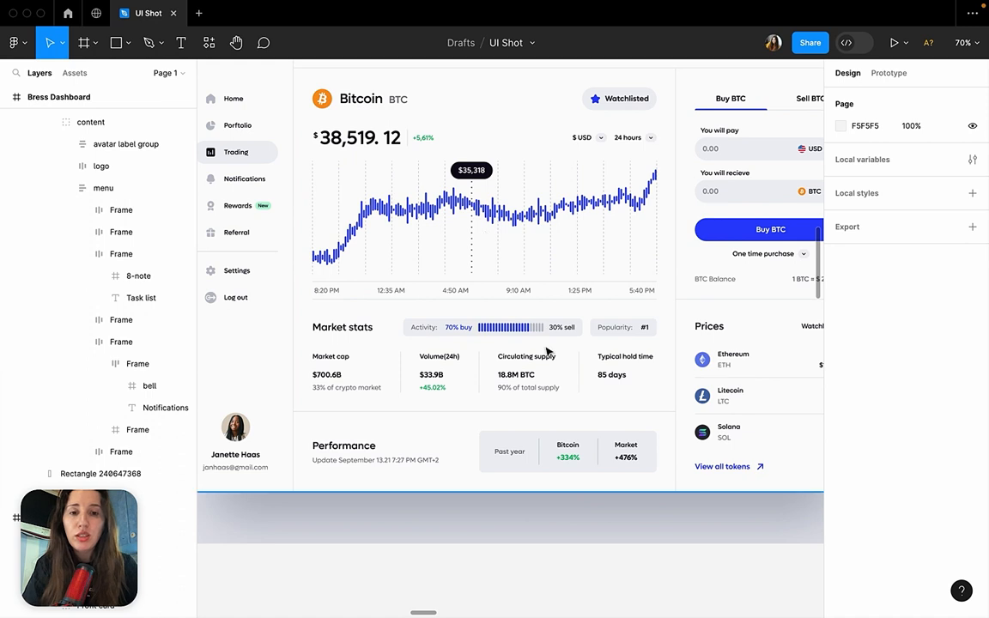
click(549, 391)
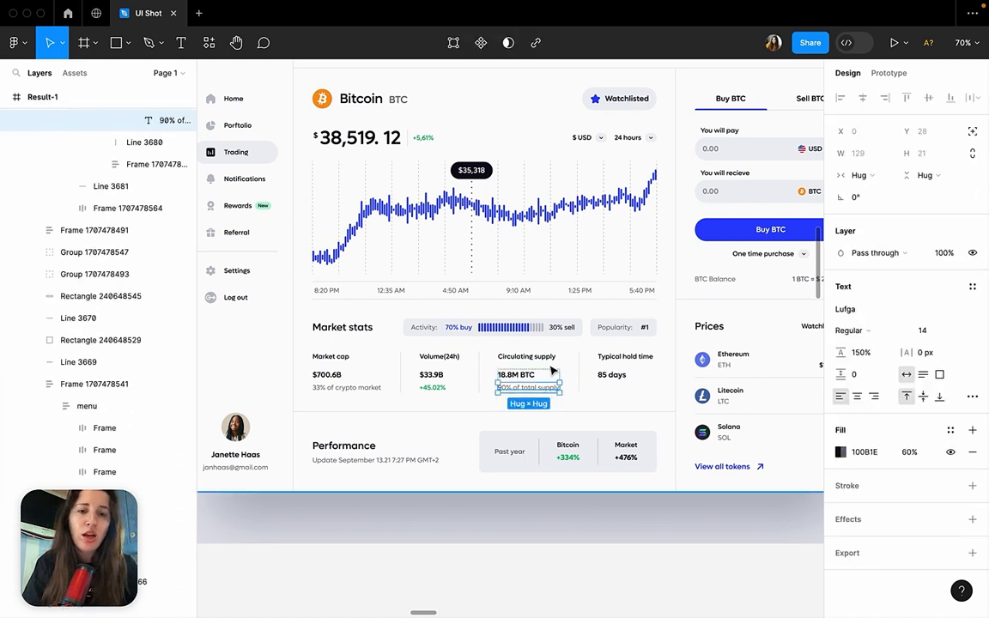
click(548, 359)
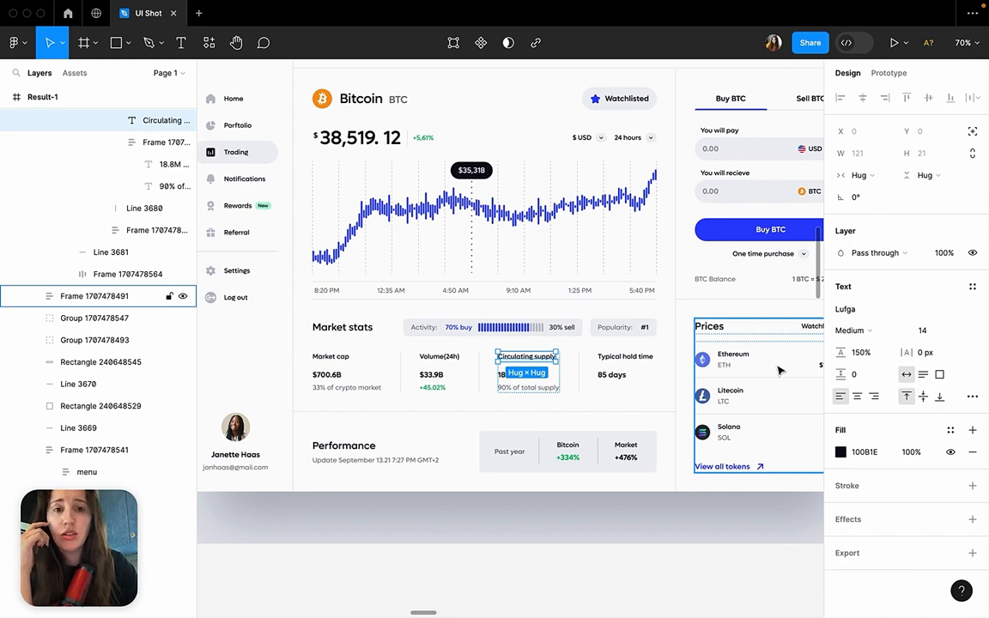
scroll(688, 332, down, 2)
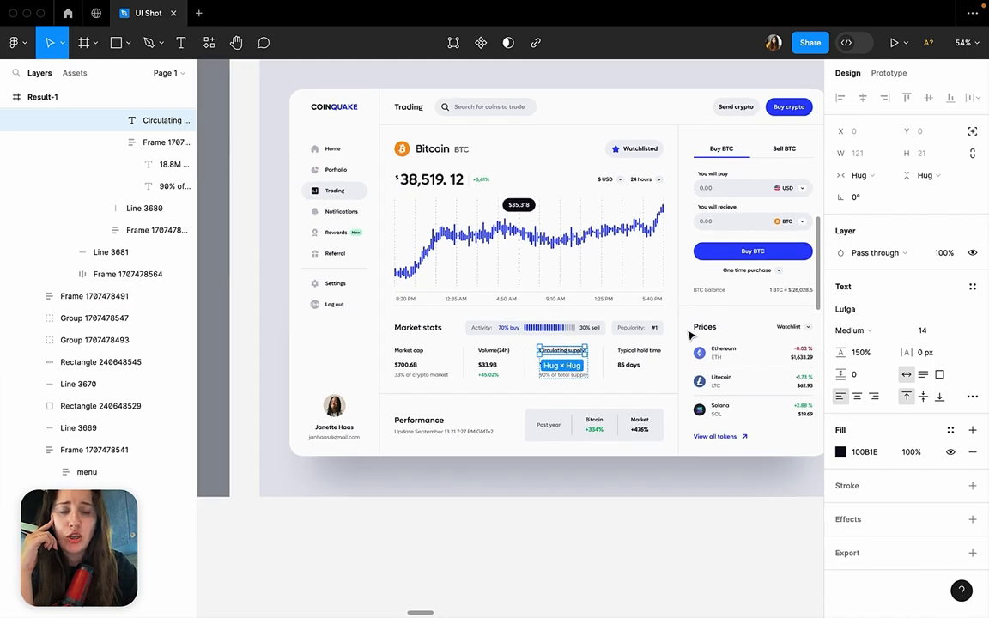
click(625, 508)
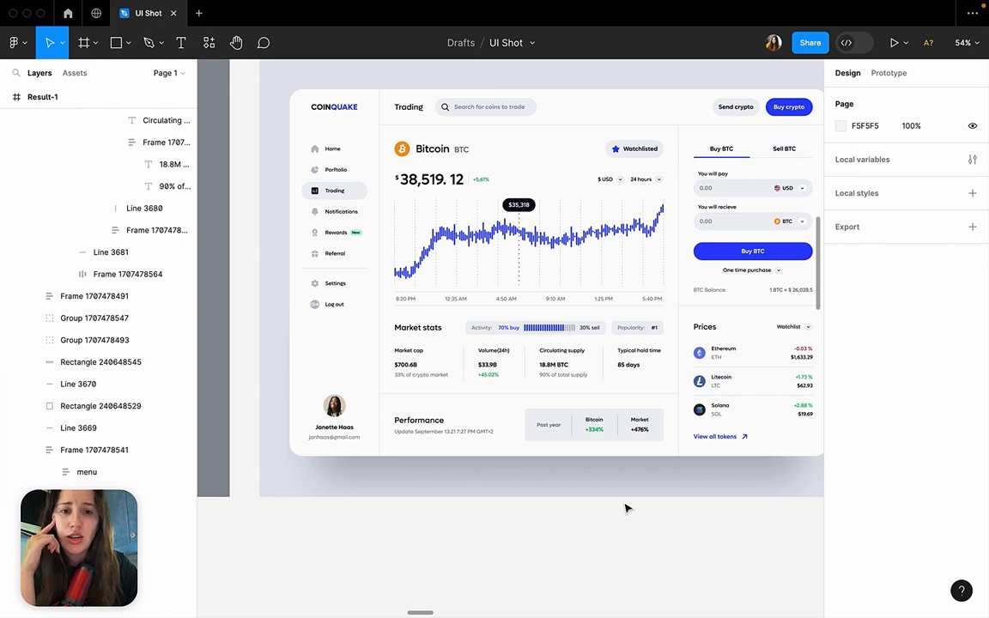
Place the "Circulating supply" and "90% of total supply" texts together on the empty canvas below the Coinquake dashboard.
click(559, 375)
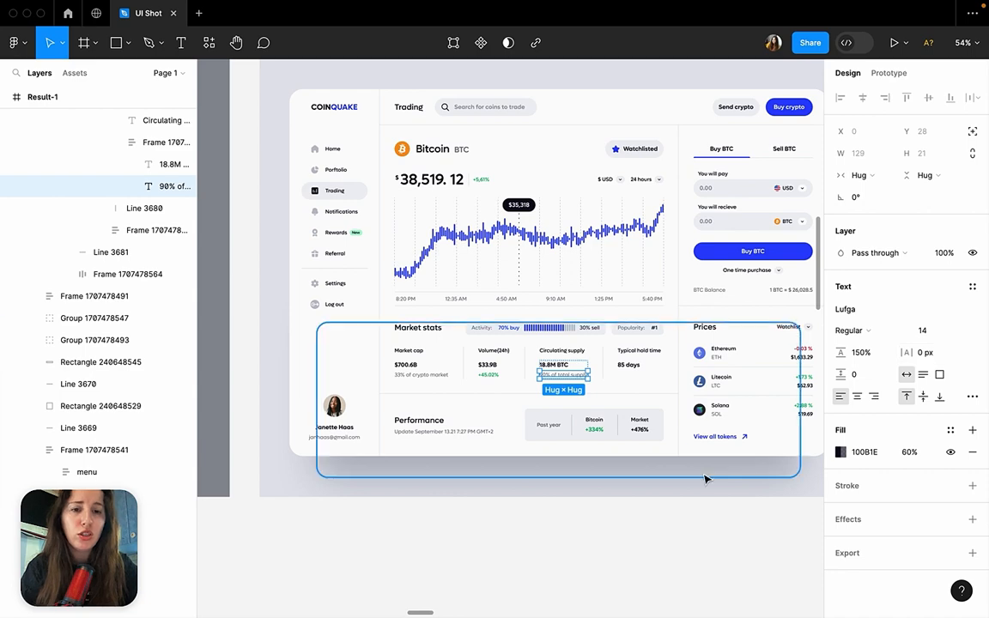
shift+click(580, 354)
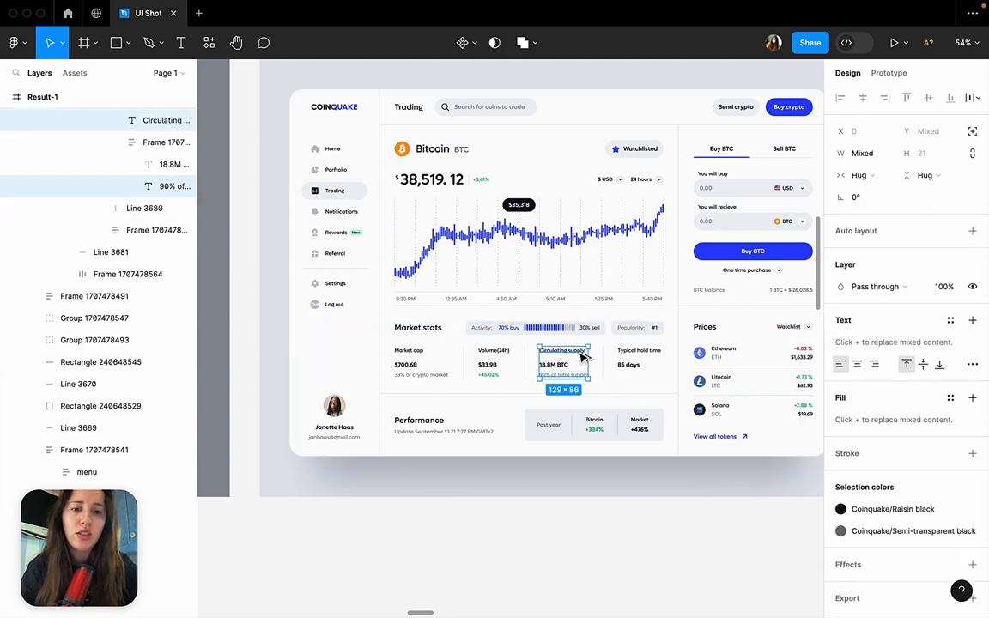
drag(579, 358, 533, 552)
scroll(532, 554, down, 3)
key(shift+2)
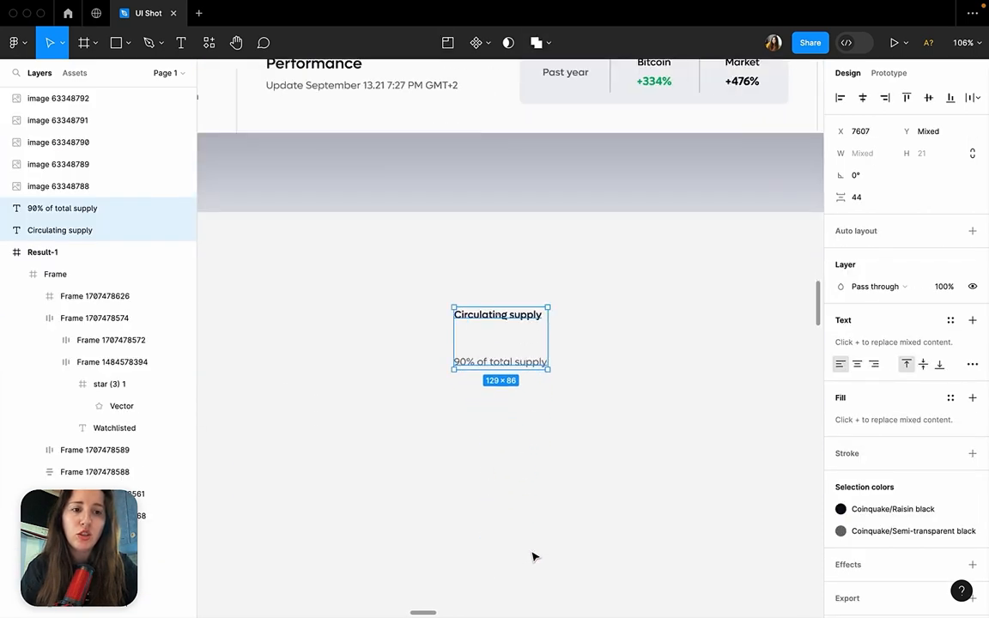
Try the SemiBold weight on the "Circulating supply" text below the Coinquake dashboard, and undo it.
click(556, 515)
click(544, 364)
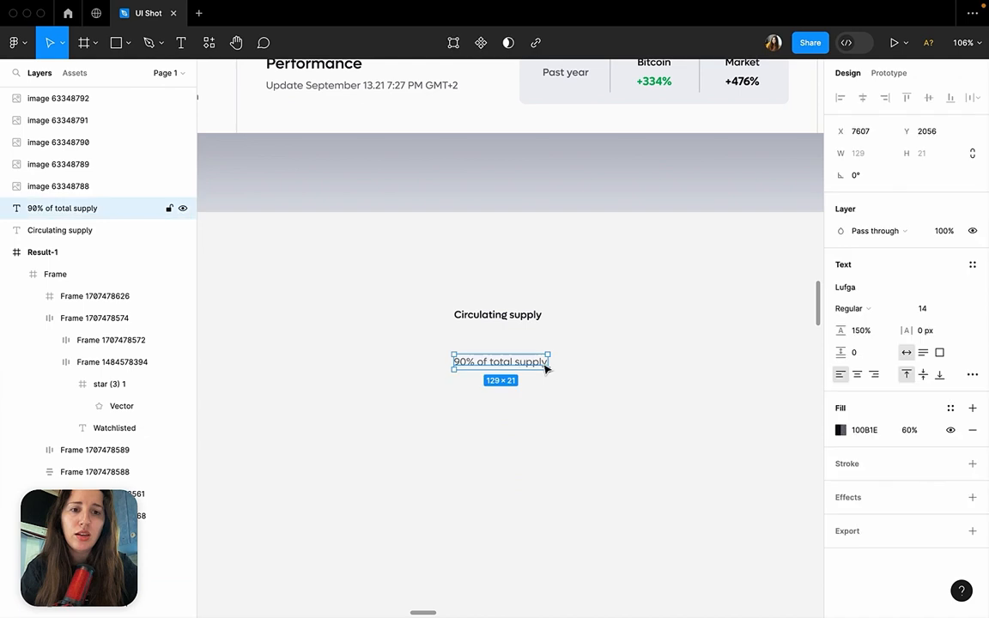
click(534, 317)
click(861, 320)
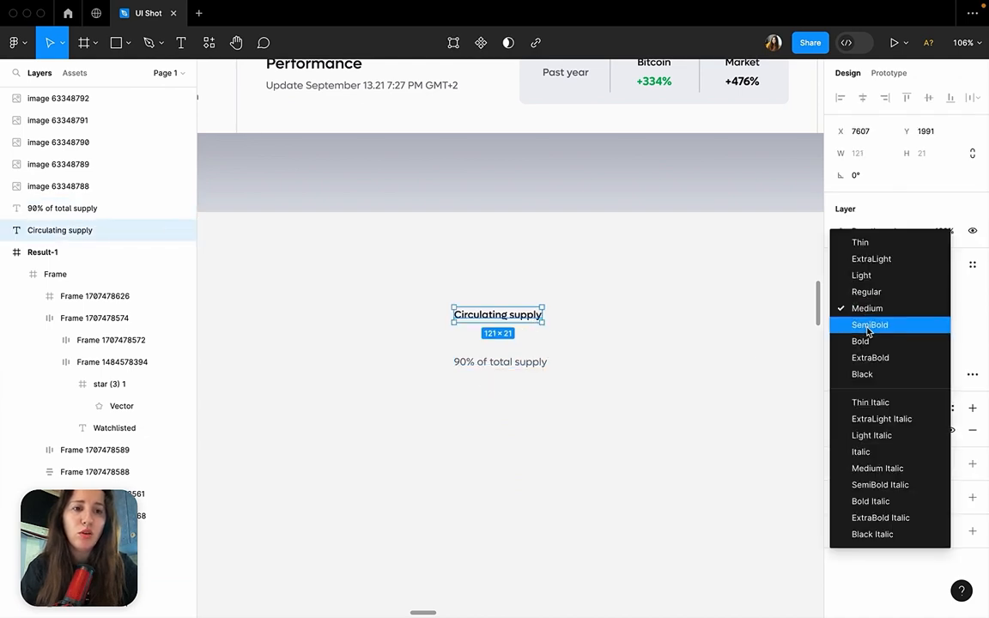
click(869, 324)
click(658, 332)
key(ctrl+z)
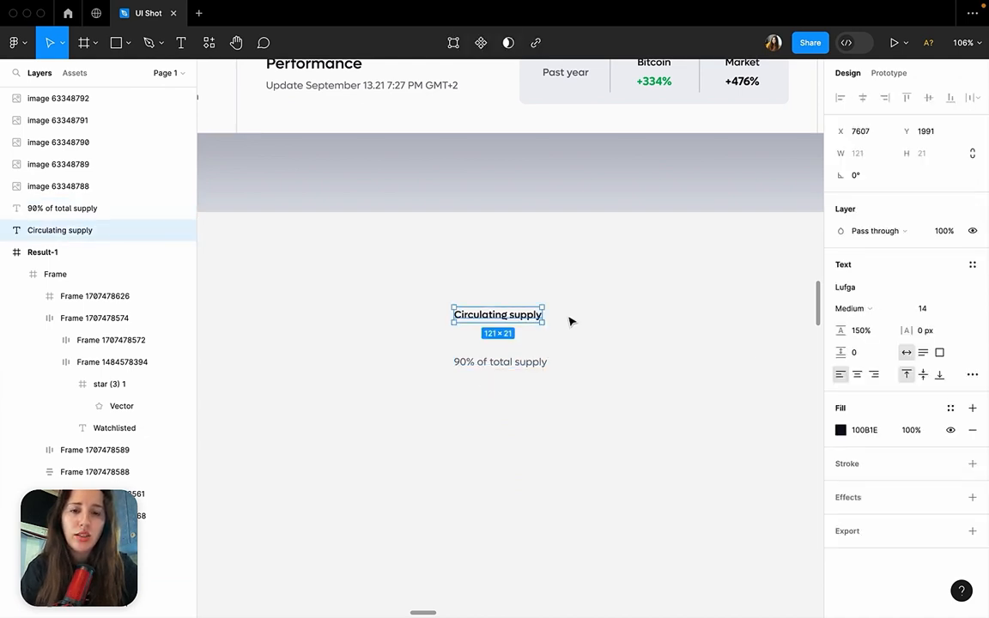
Move "90% of total supply" closer beneath the "Circulating supply" copy and set "Circulating supply" to SemiBold.
click(570, 318)
drag(522, 366, 522, 343)
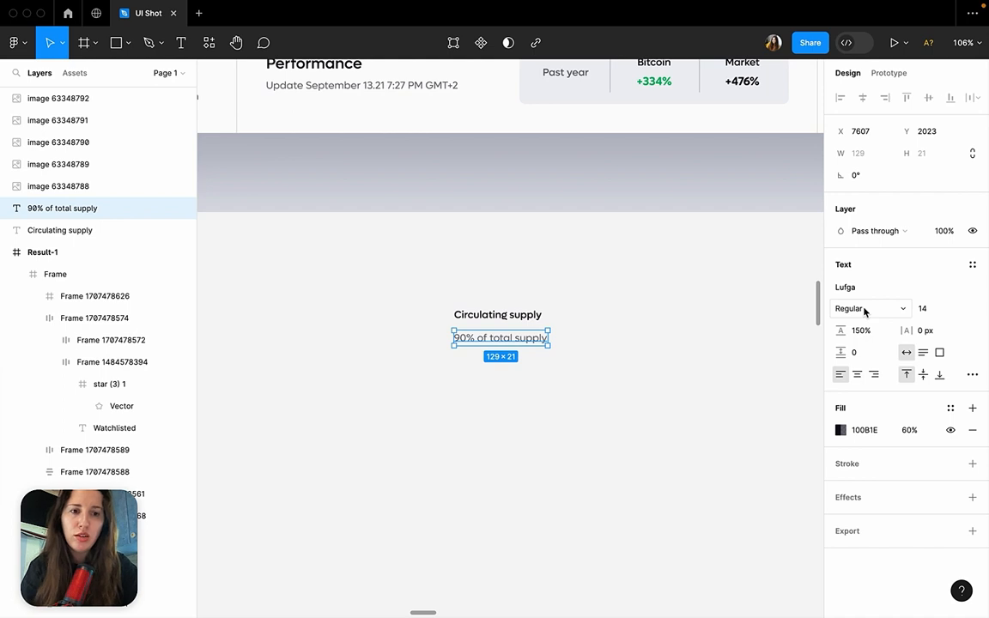
click(526, 314)
click(863, 309)
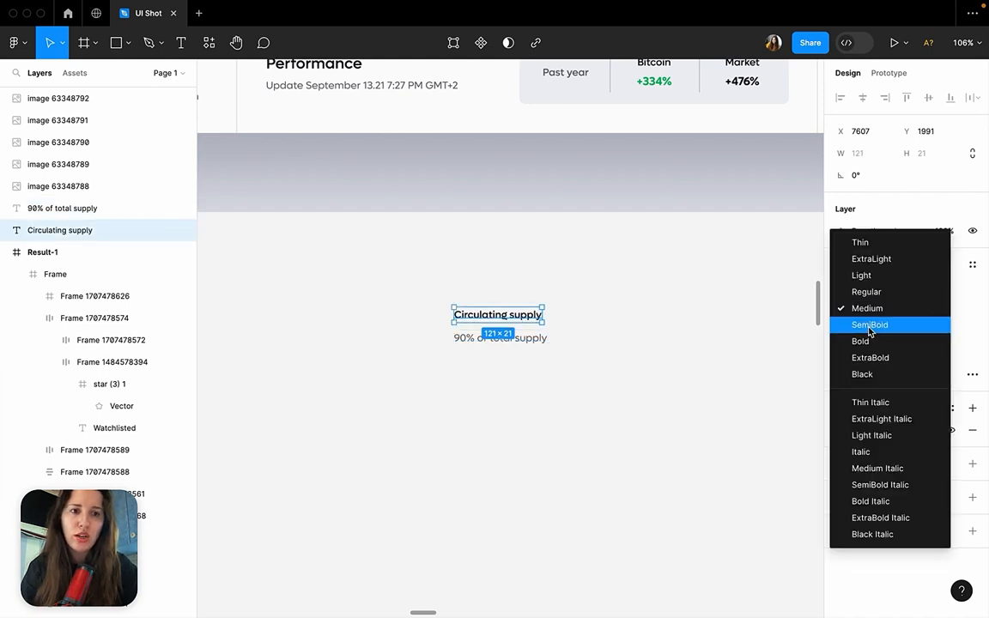
click(869, 326)
click(623, 398)
Move the "90% of total supply" copy up so it sits directly beneath "Circulating supply" with no gap.
scroll(509, 346, up, 5)
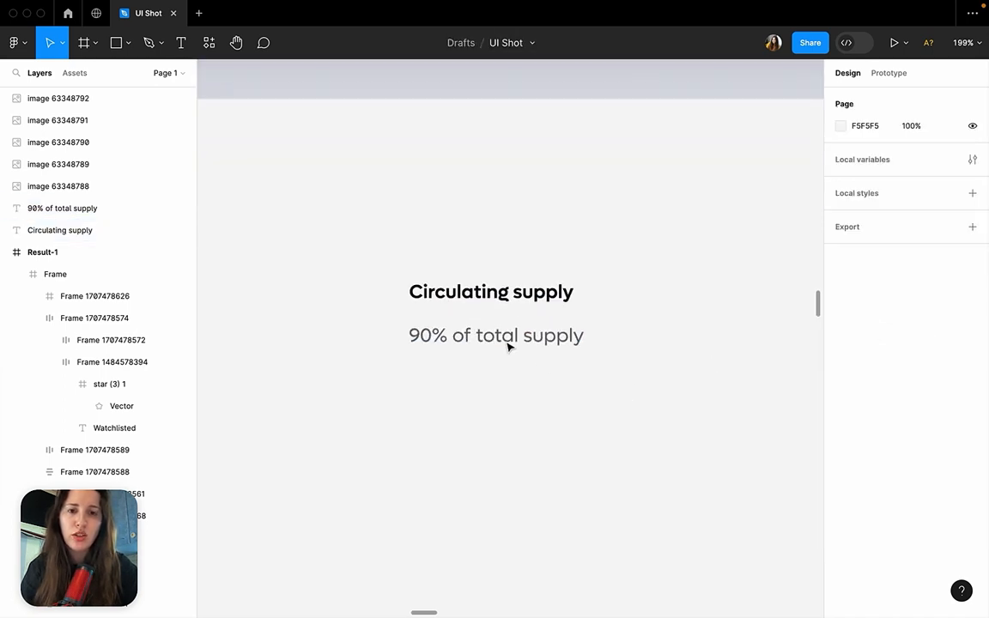
click(508, 341)
drag(508, 344, 485, 336)
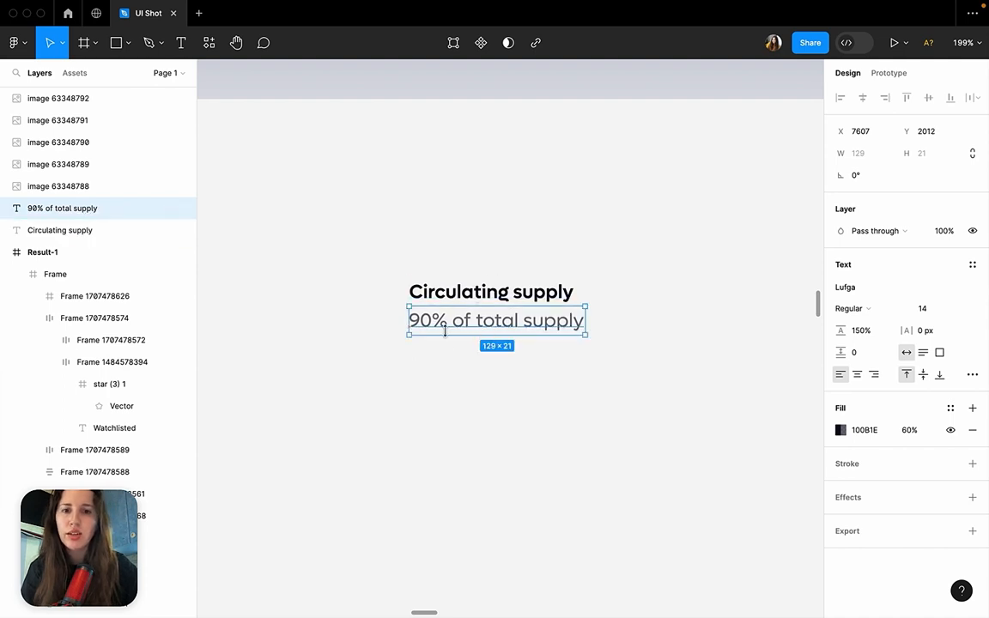
click(466, 273)
Set only the "90%" portion of the "90% of total supply" copy to SemiBold.
ctrl+scroll(470, 262, down, 5)
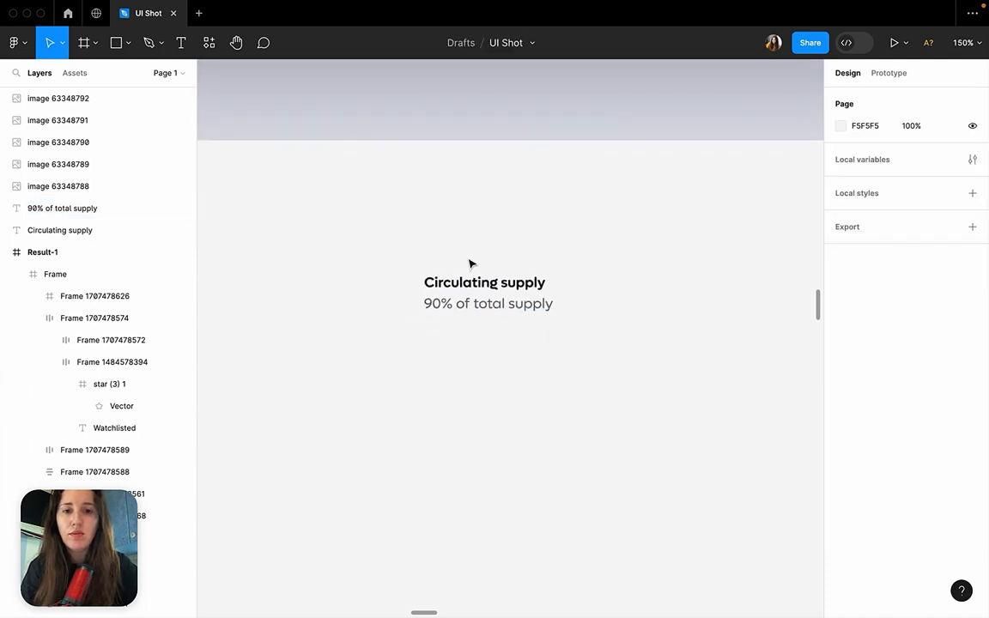
double_click(483, 306)
drag(459, 302, 411, 303)
click(864, 305)
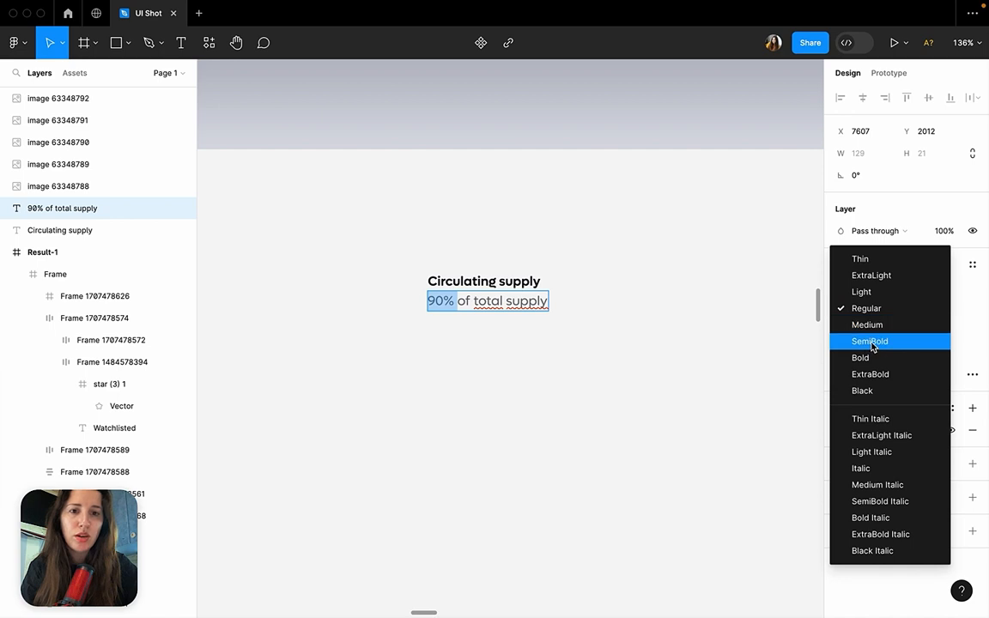
click(871, 341)
key(Escape)
key(Escape)
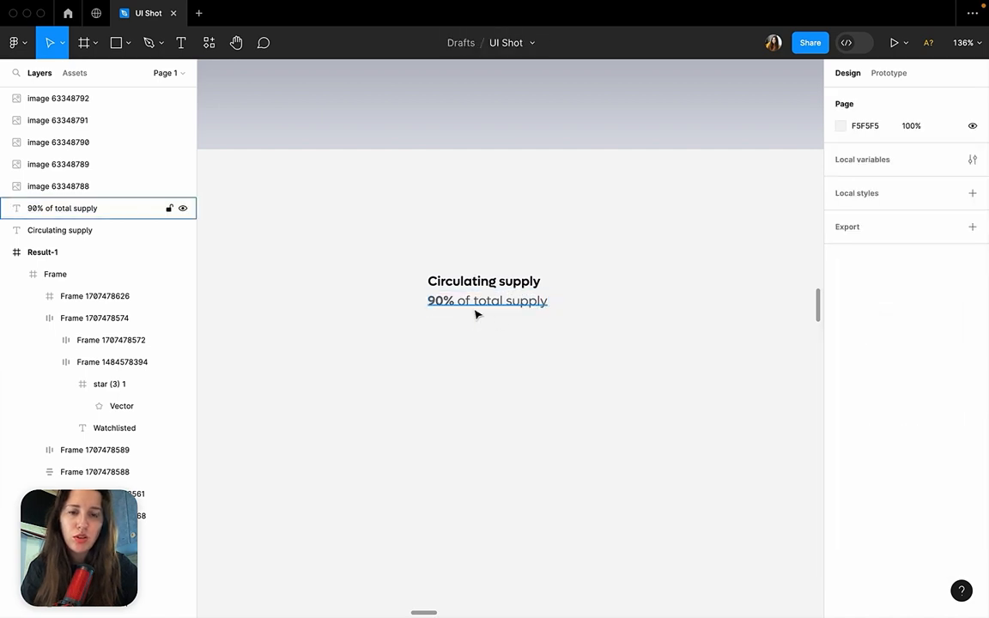
Try a lighter font weight on the "90%" portion of the "90% of total supply" copy.
double_click(472, 308)
click(456, 302)
drag(456, 302, 428, 302)
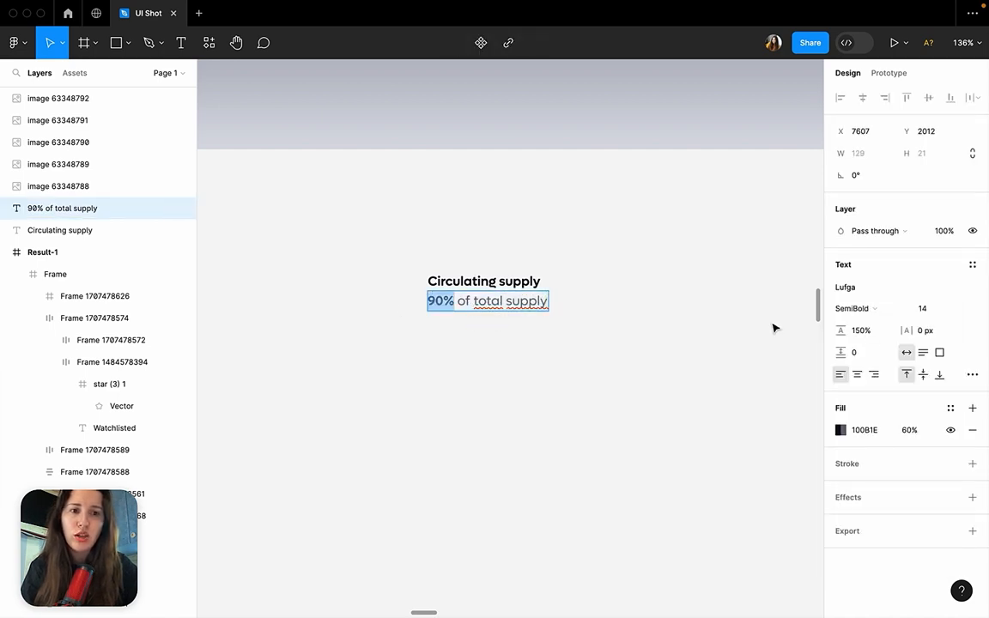
click(863, 308)
click(870, 289)
key(Escape)
key(Escape)
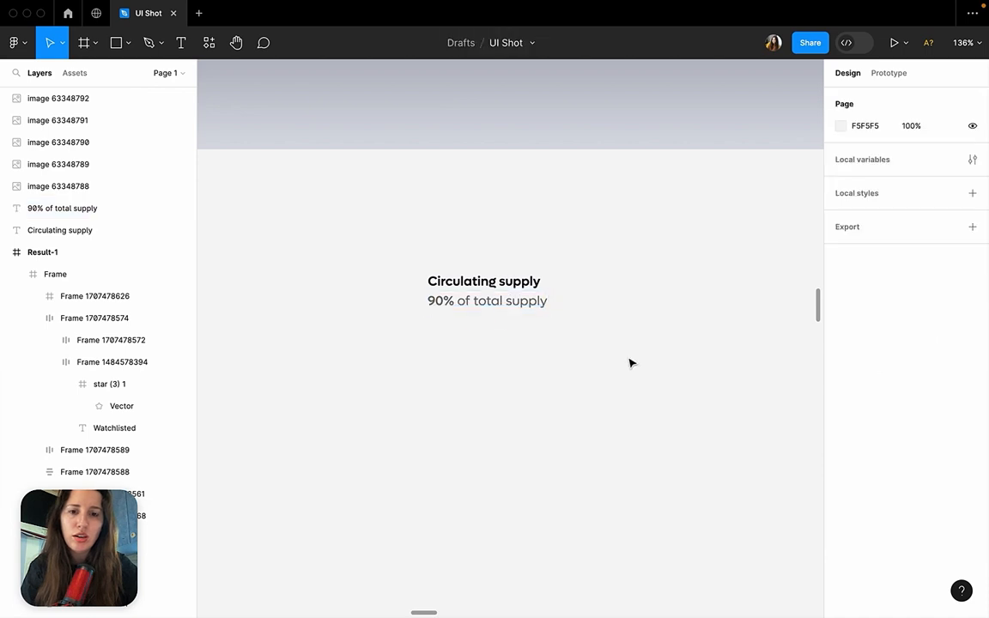
Undo the weight and position changes until both text copies below the Coinquake dashboard are removed.
click(449, 308)
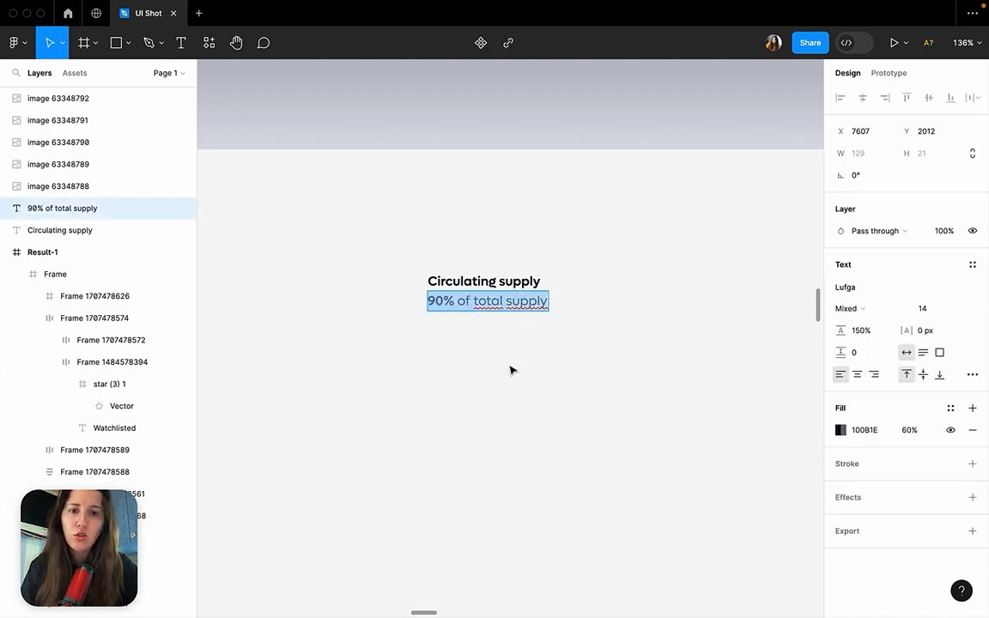
key(super+z)
key(super+z)
key(super+z)
key(super+z)
key(super+z)
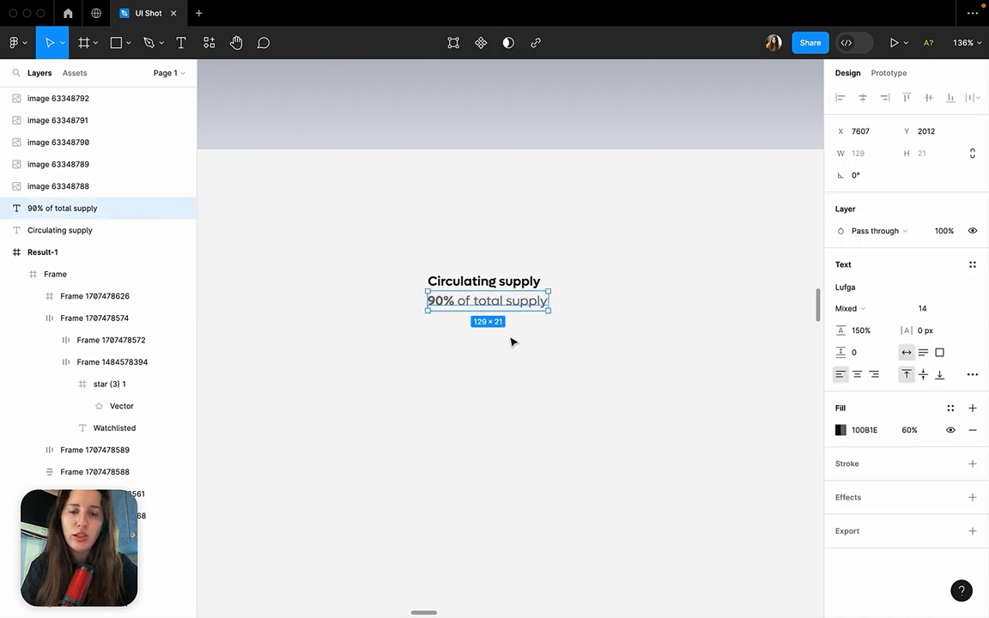
key(super+z)
key(Escape)
shift+click(497, 288)
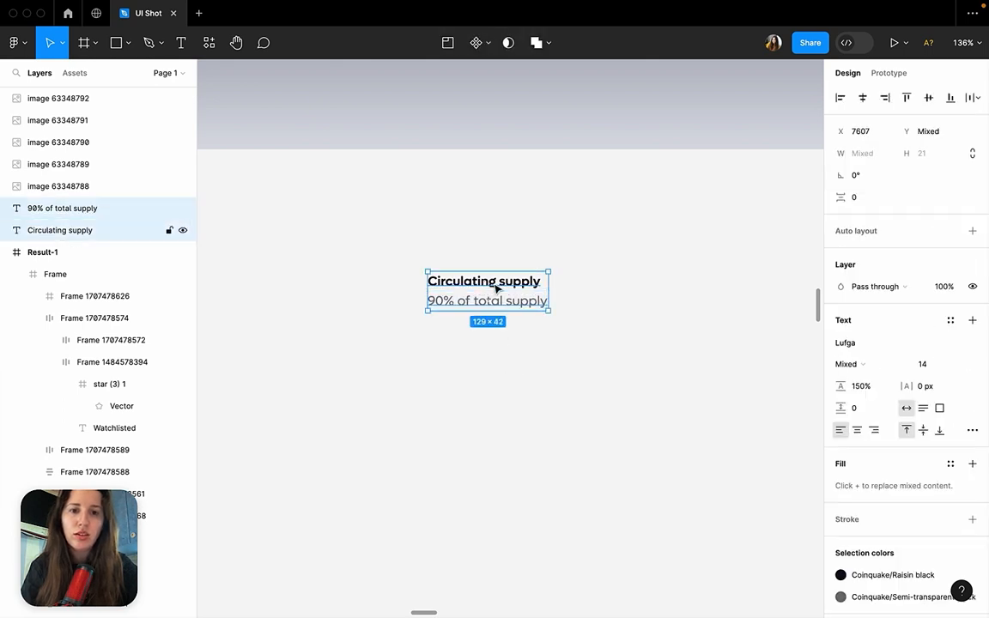
key(super+z)
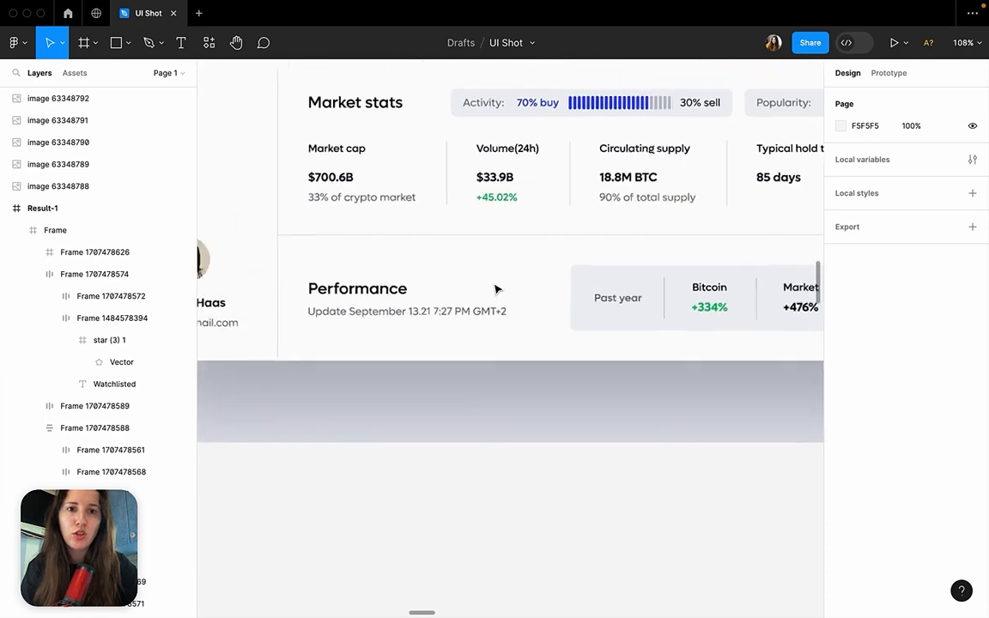
Compare the font weight and fill of "Circulating supply" and "90% of total supply" in the original Market stats section.
click(657, 156)
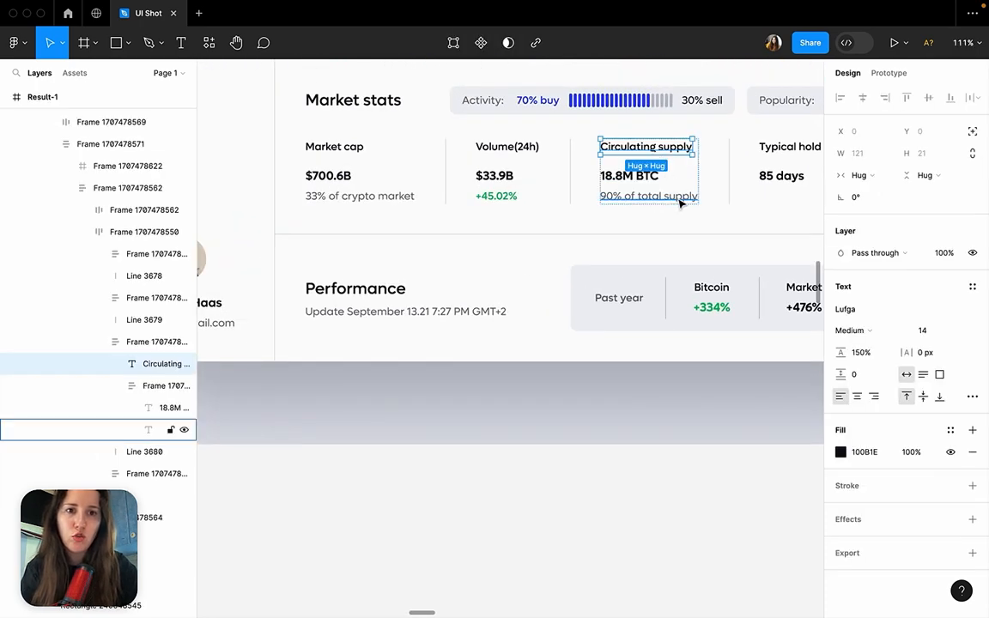
click(680, 203)
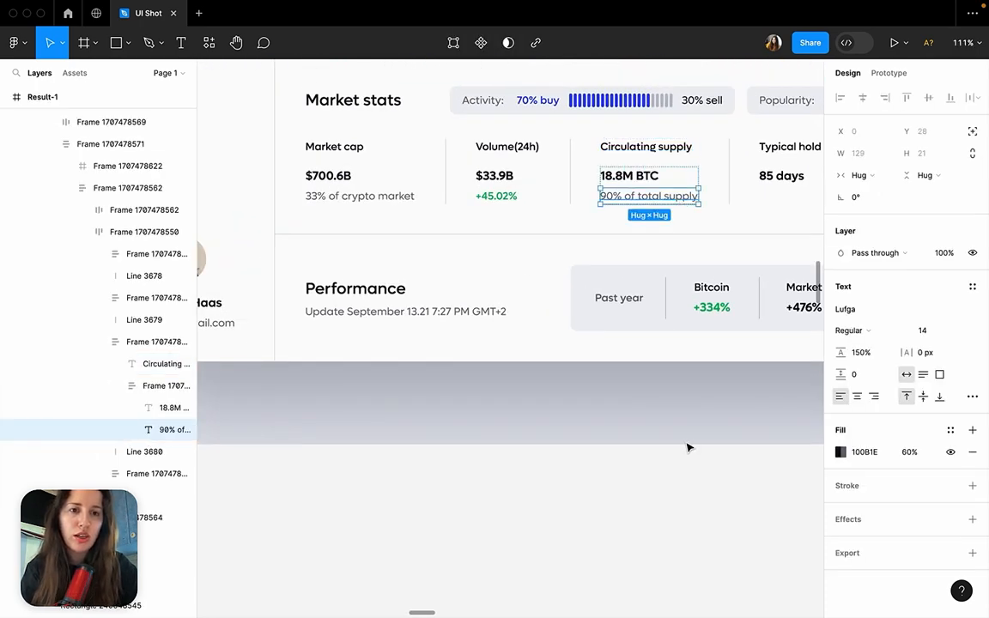
click(694, 434)
scroll(700, 412, down, 5)
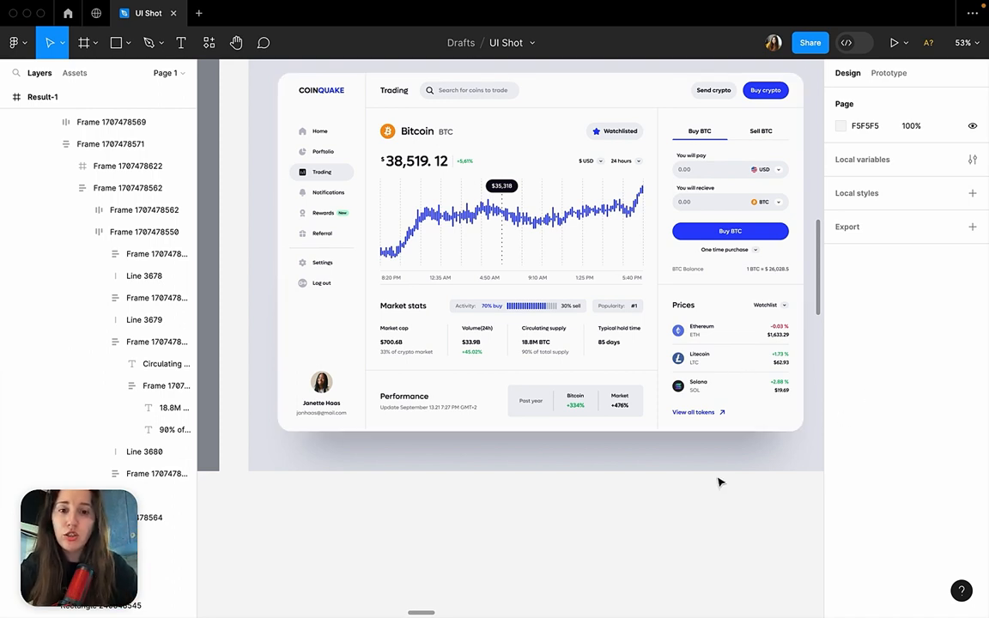
super+click(561, 336)
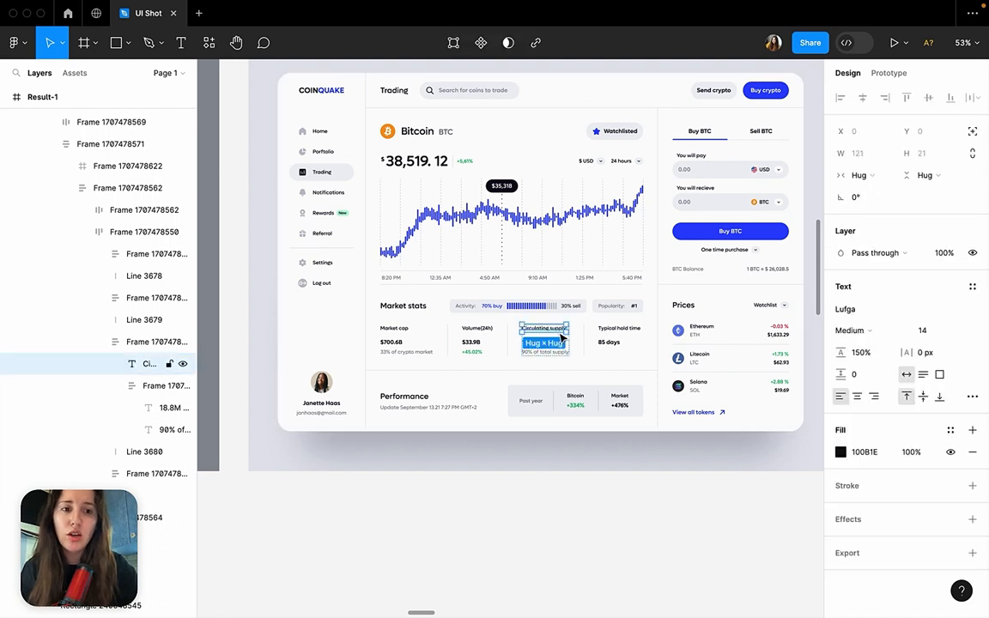
click(634, 491)
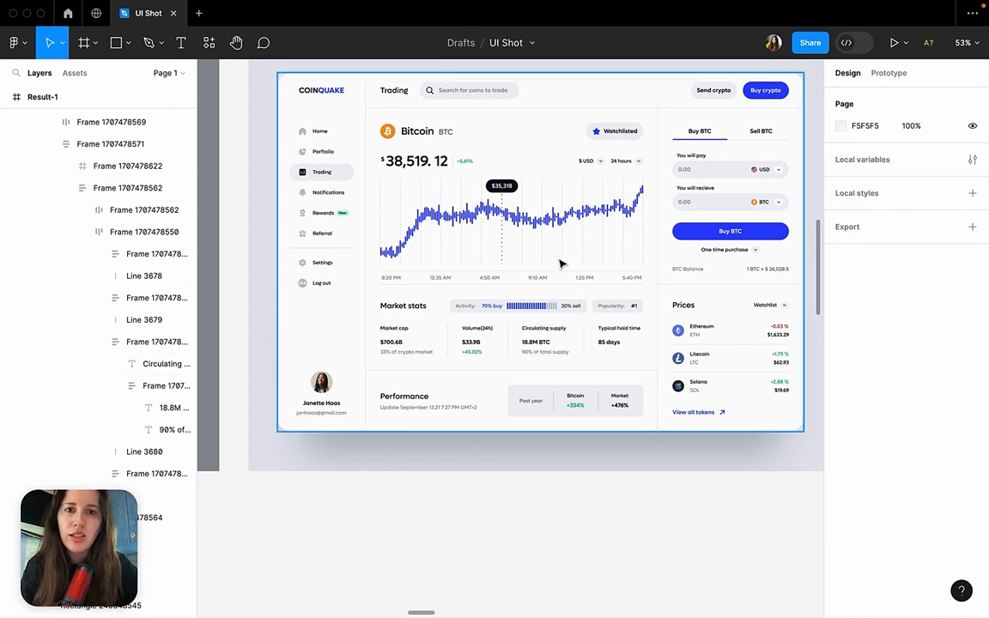
Go from the Coinquake dashboard to the Design examples 01 section and examine the Pontify dashboard.
scroll(559, 264, right, 3)
scroll(559, 264, up, 2)
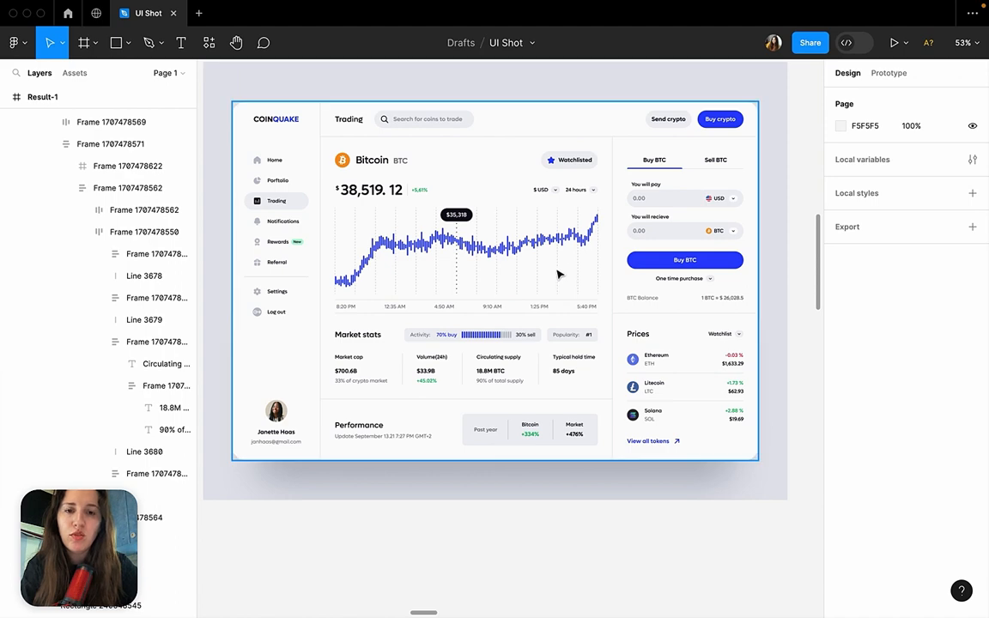
scroll(559, 275, up, 2)
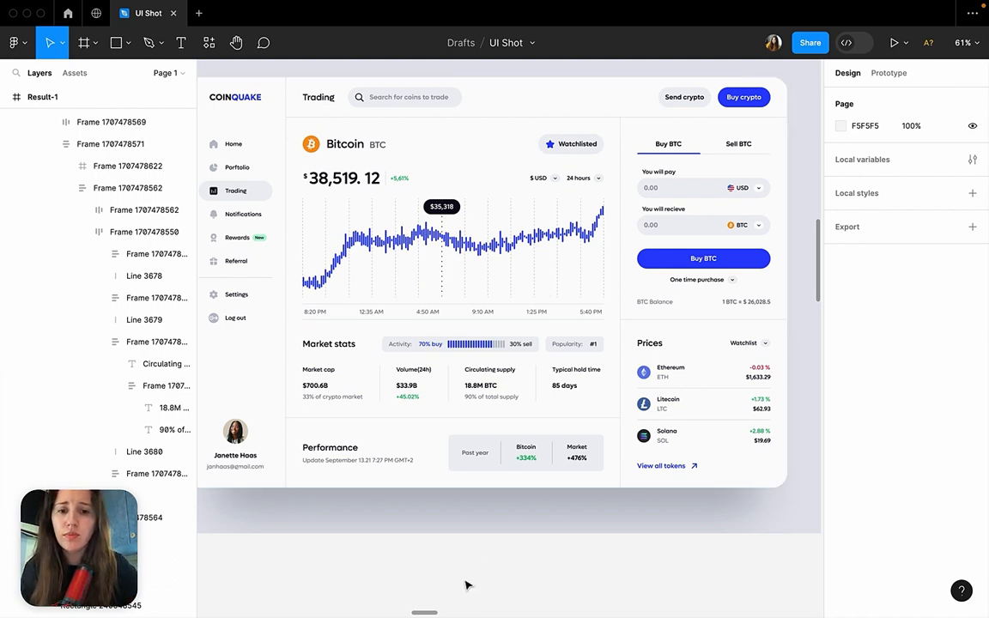
scroll(468, 239, down, 15)
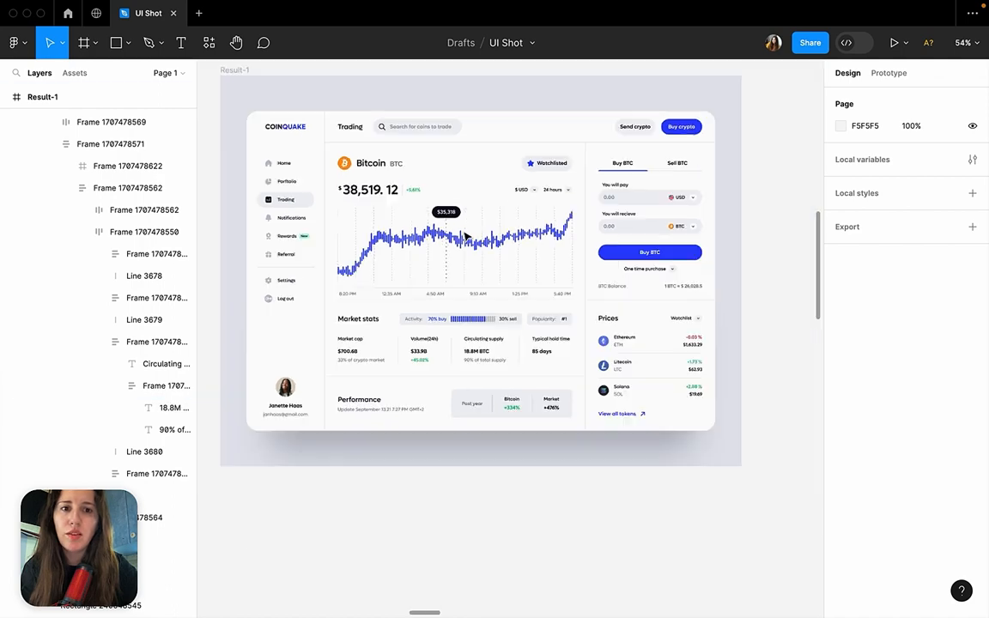
scroll(625, 218, right, 10)
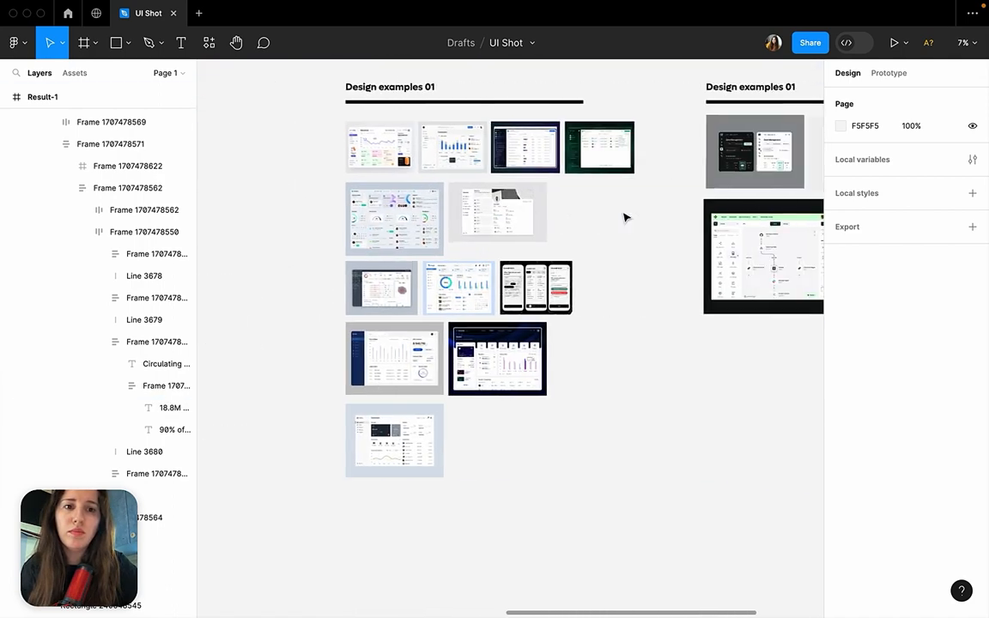
scroll(626, 217, up, 5)
scroll(625, 216, down, 3)
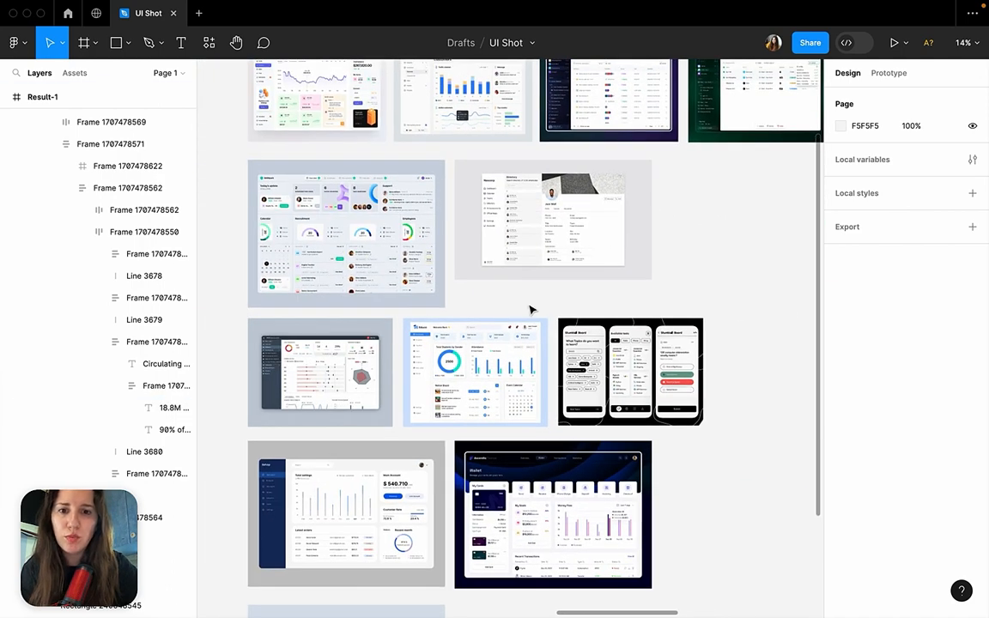
scroll(471, 538, down, 5)
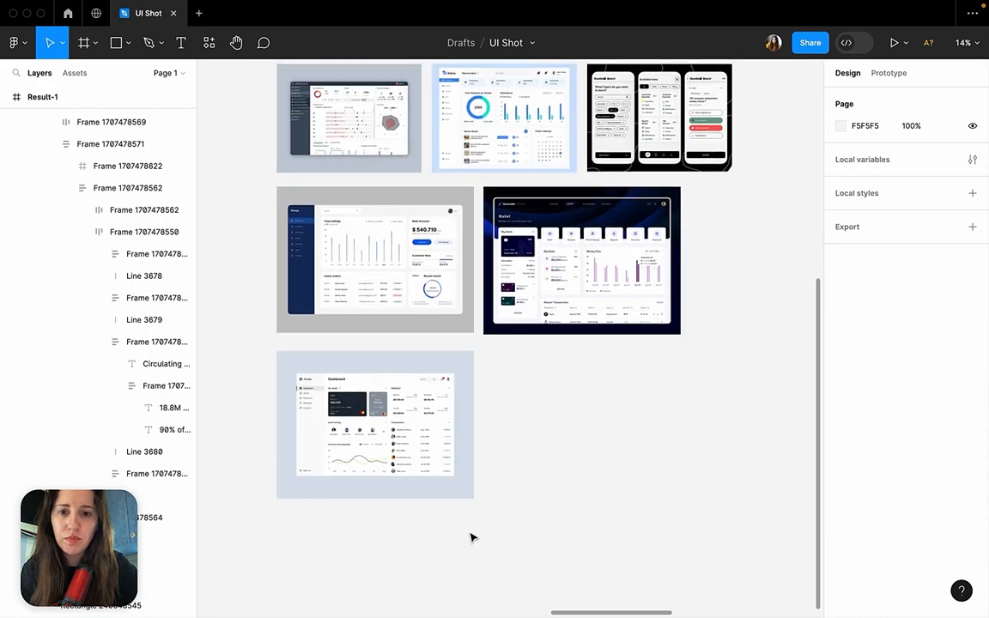
scroll(314, 421, up, 10)
scroll(314, 421, down, 2)
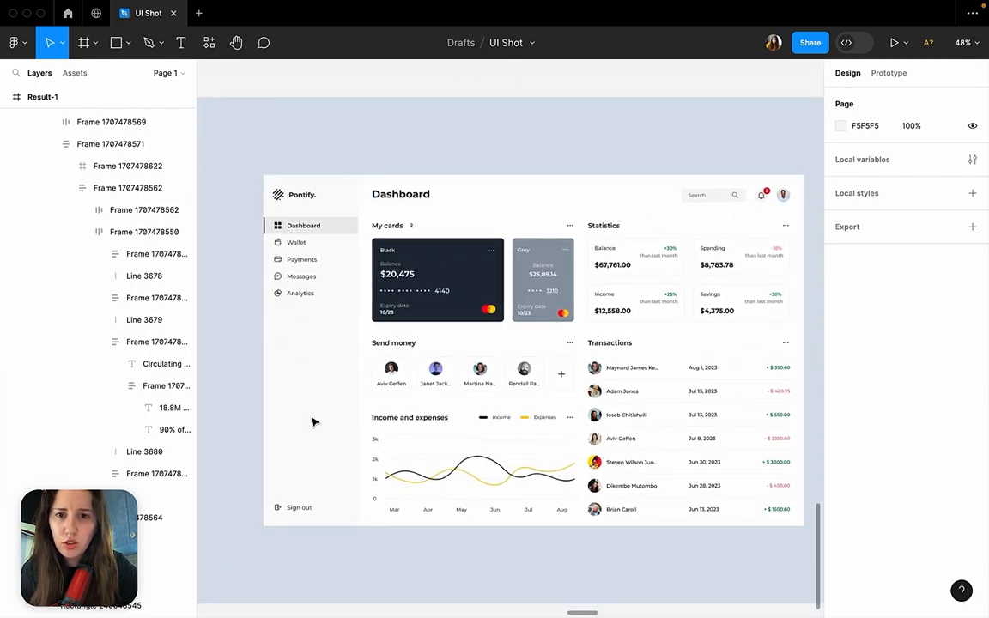
Find the Customers dashboard in the first row of Design examples 01 and examine its sidebar and content text.
scroll(314, 421, up, 5)
scroll(313, 421, down, 5)
scroll(514, 272, up, 10)
scroll(514, 271, right, 2)
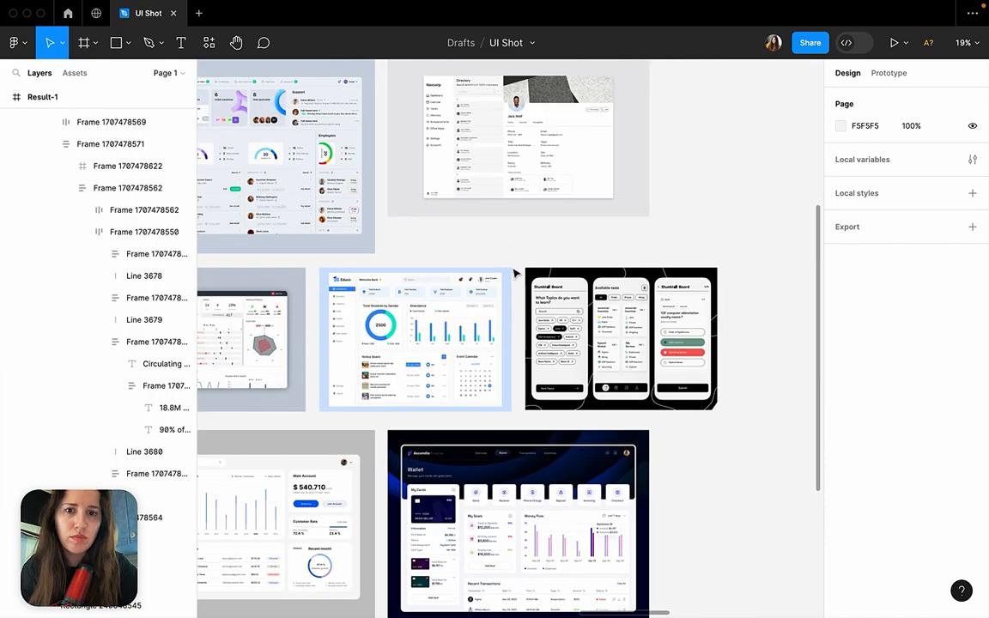
scroll(514, 272, up, 2)
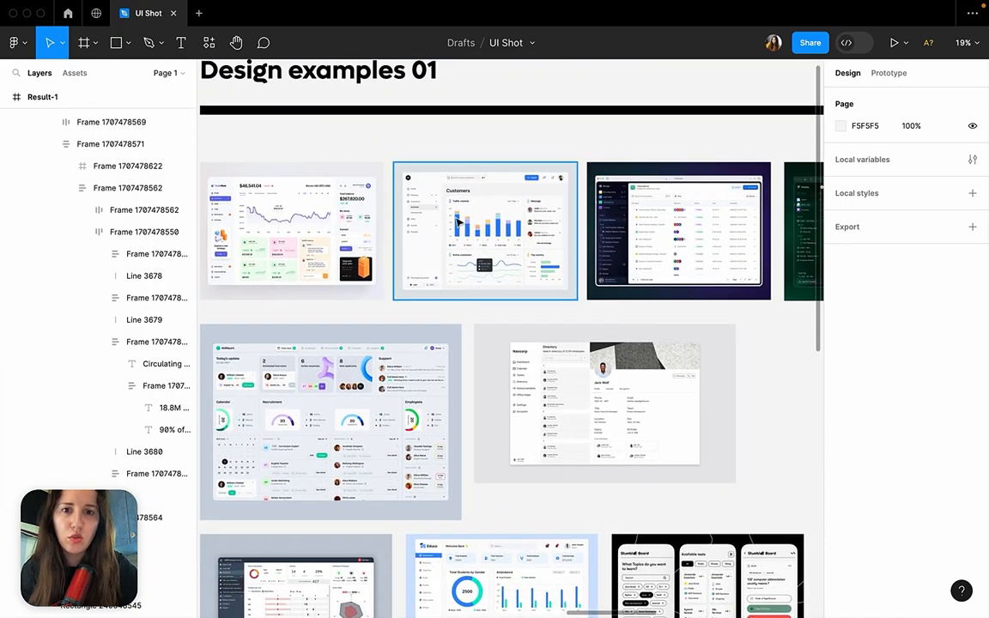
scroll(515, 274, up, 10)
scroll(457, 222, right, 2)
scroll(457, 222, up, 1)
scroll(457, 223, down, 1)
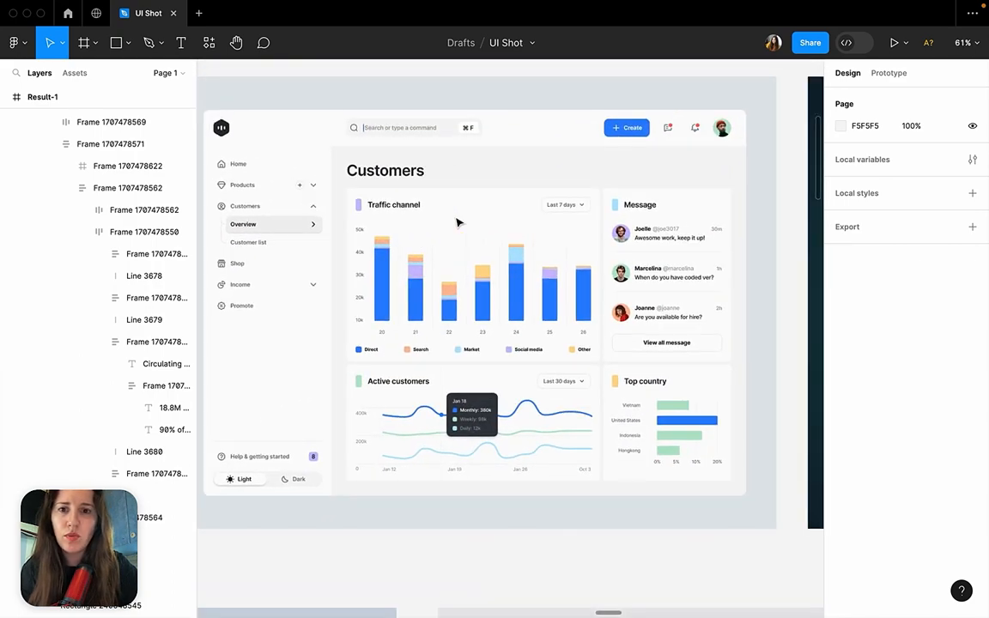
scroll(457, 223, left, 1)
scroll(457, 223, up, 1)
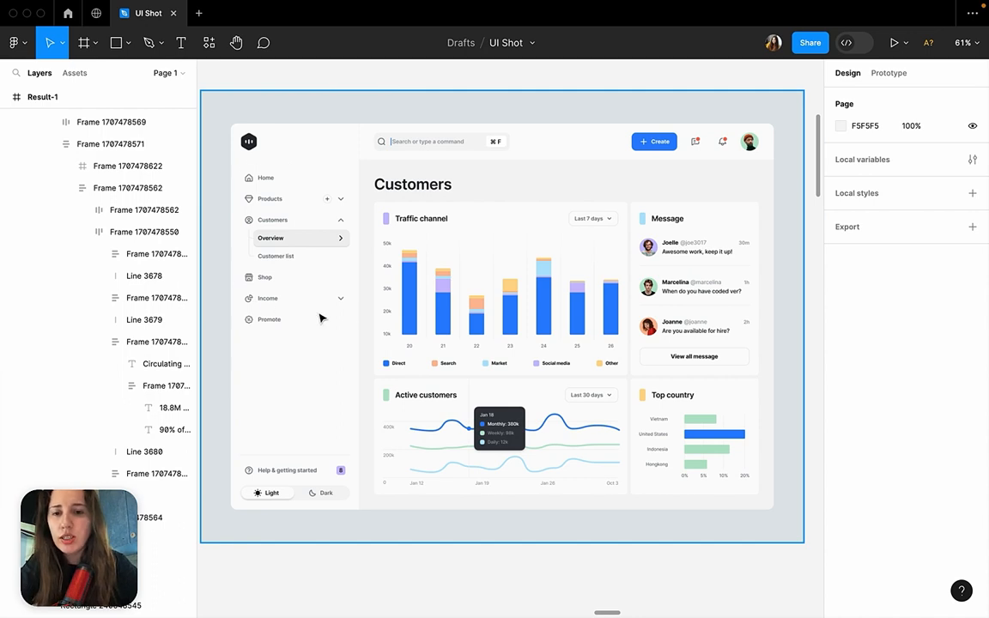
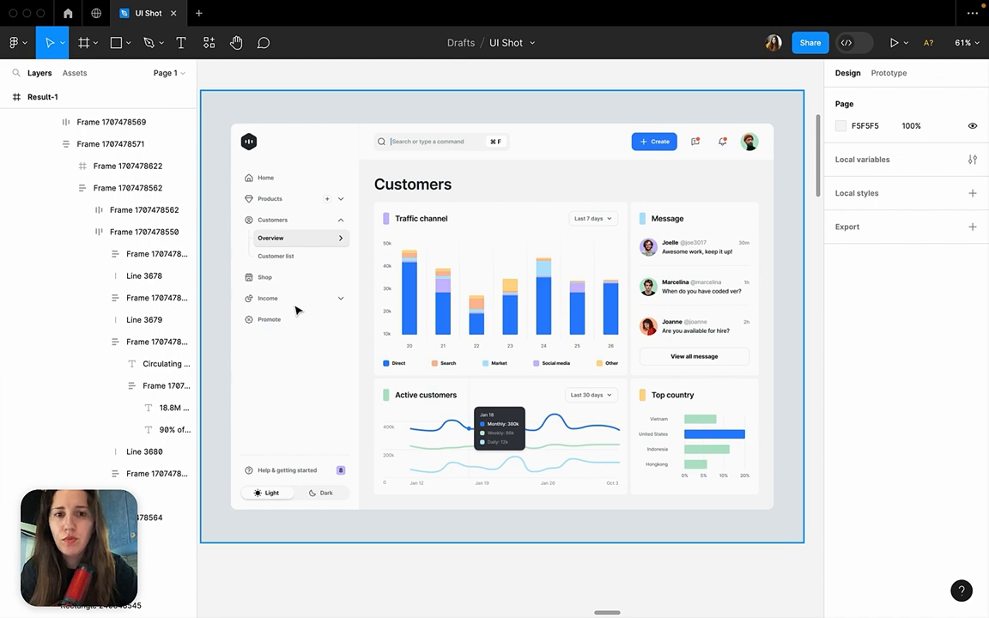
Go from the Customers dashboard to the blank dashboard mockup beside the Shots section and fill the view with it.
scroll(296, 311, down, 10)
scroll(297, 312, right, 2)
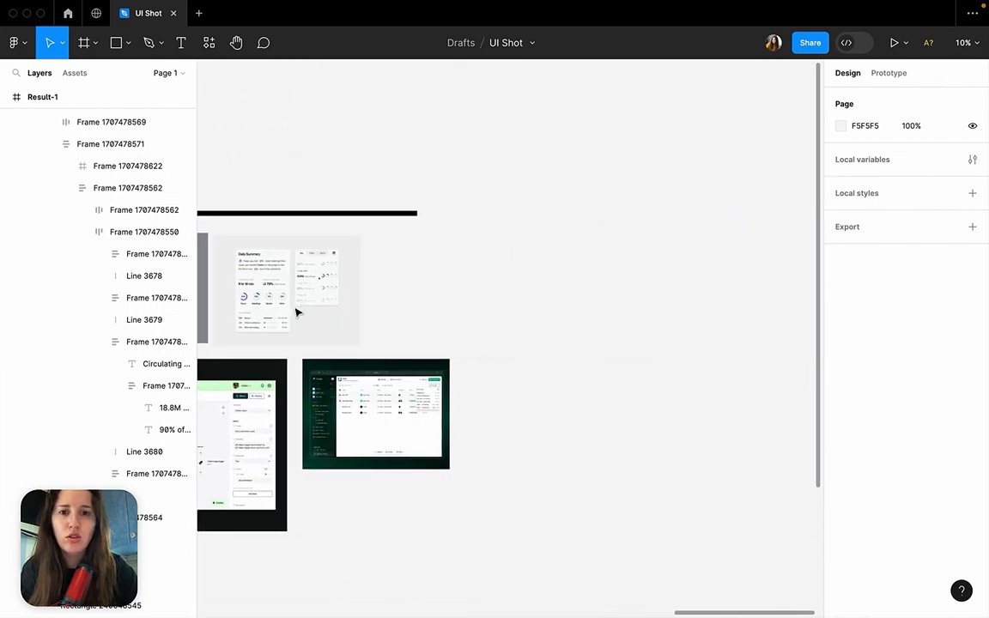
scroll(297, 312, right, 4)
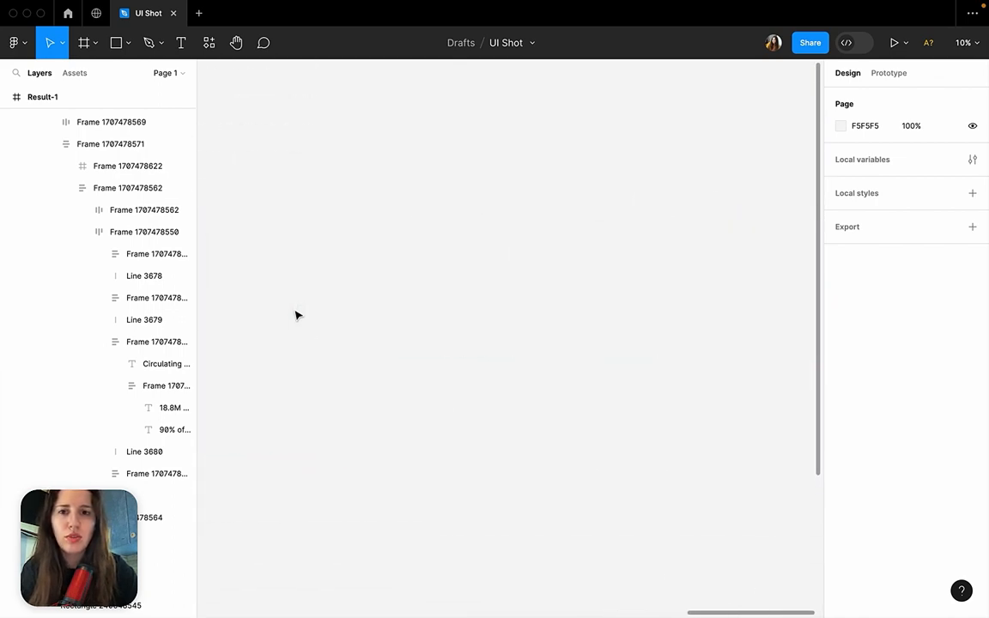
scroll(297, 315, left, 4)
scroll(298, 316, down, 3)
scroll(298, 316, left, 3)
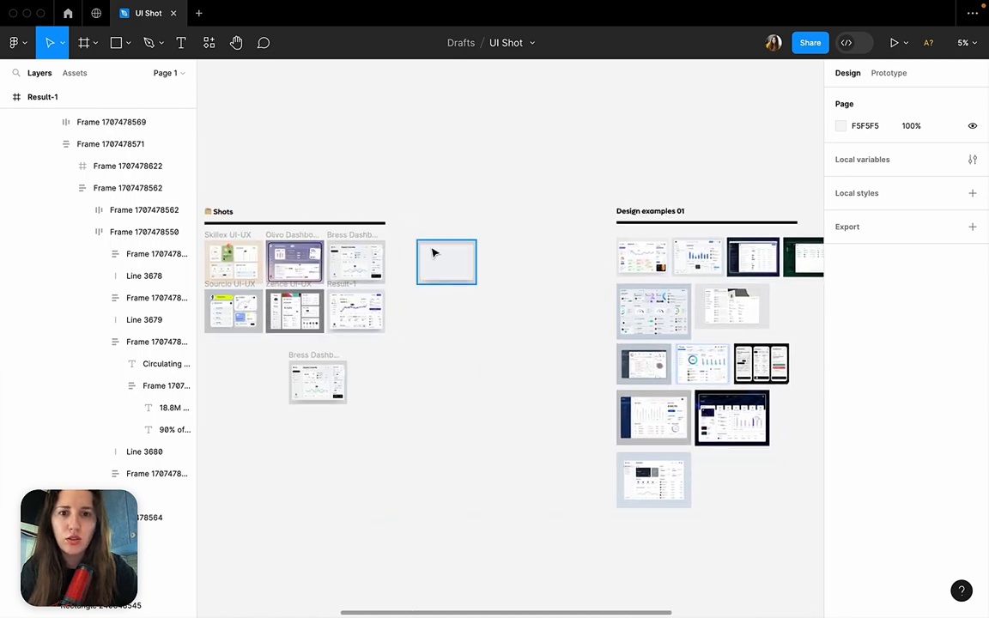
key(shift+2)
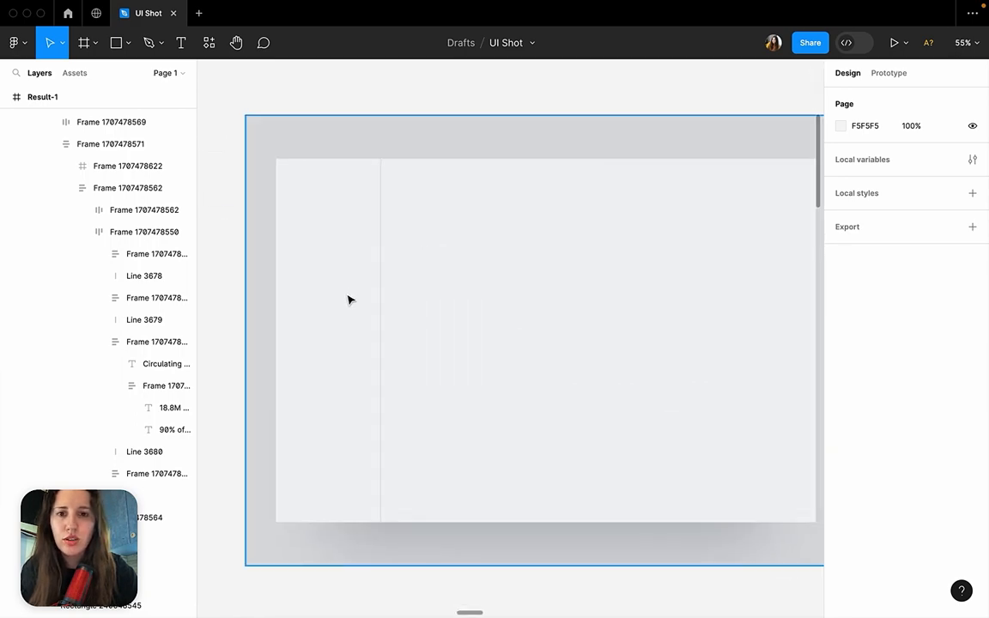
Examine the width of the sidebar frame inside the blank dashboard mockup.
double_click(348, 300)
double_click(348, 300)
double_click(348, 300)
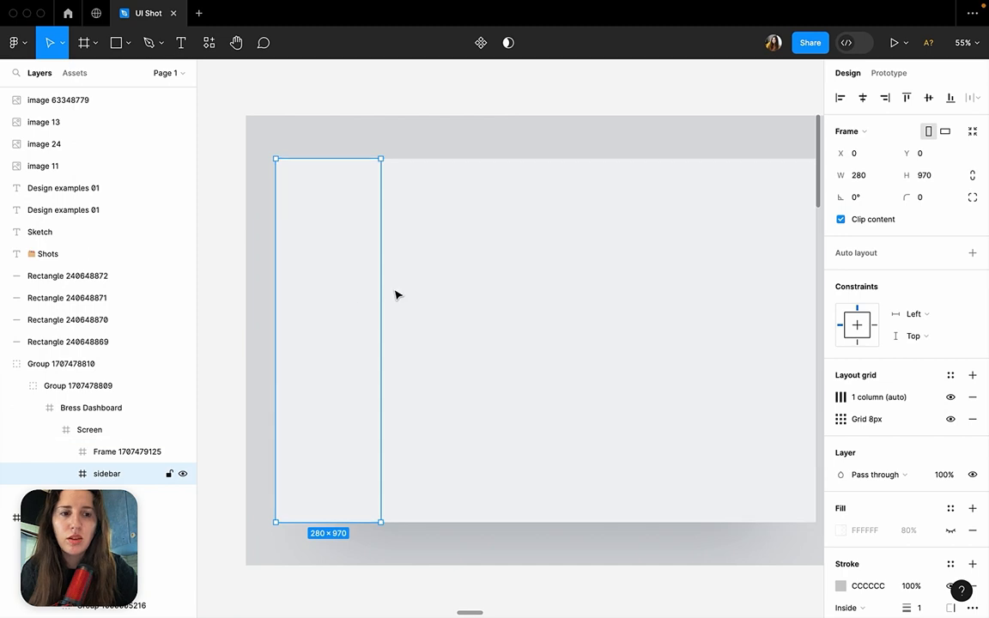
click(857, 176)
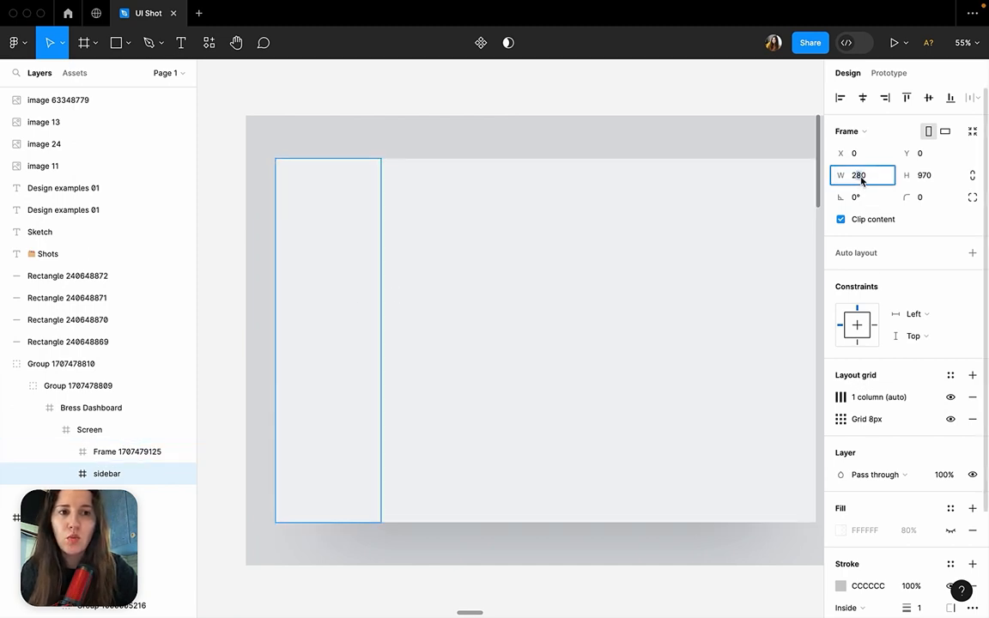
Compare the dimensions of the mockup's outer group with those of its inner Screen frame.
click(693, 118)
click(656, 248)
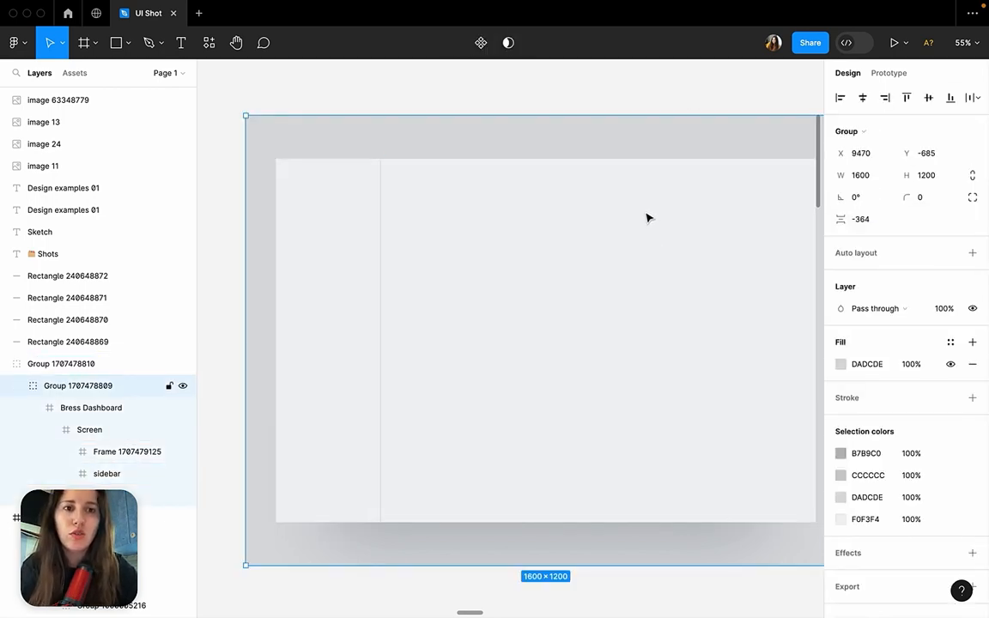
scroll(700, 212, right, 2)
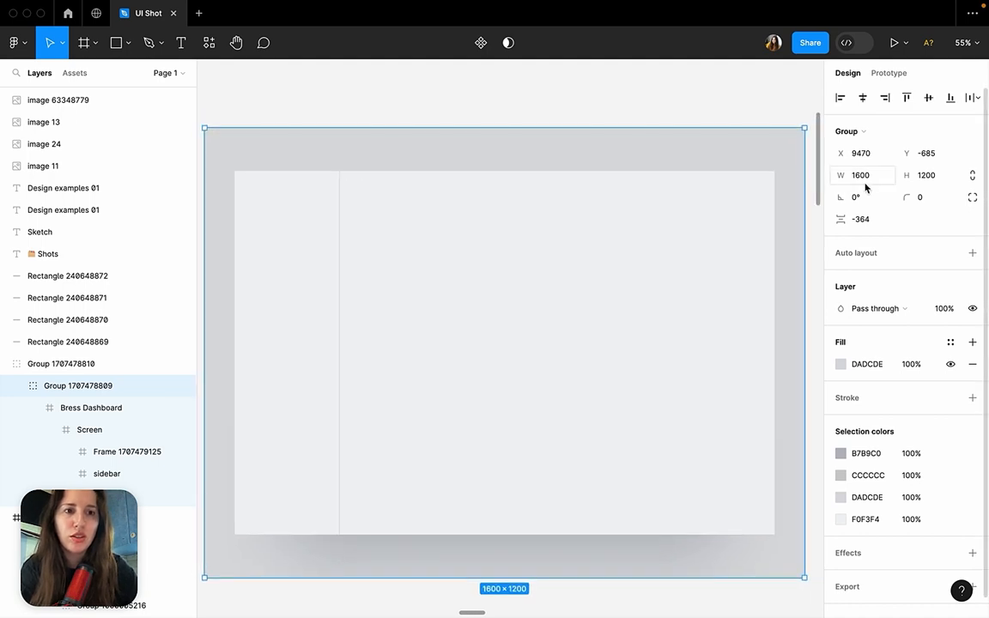
double_click(713, 246)
double_click(713, 246)
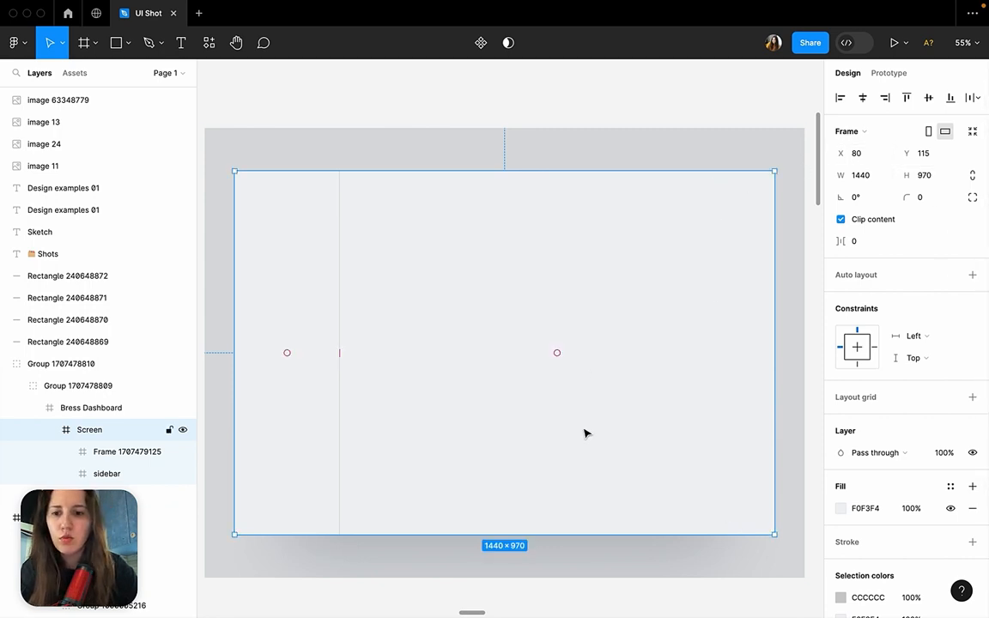
click(686, 115)
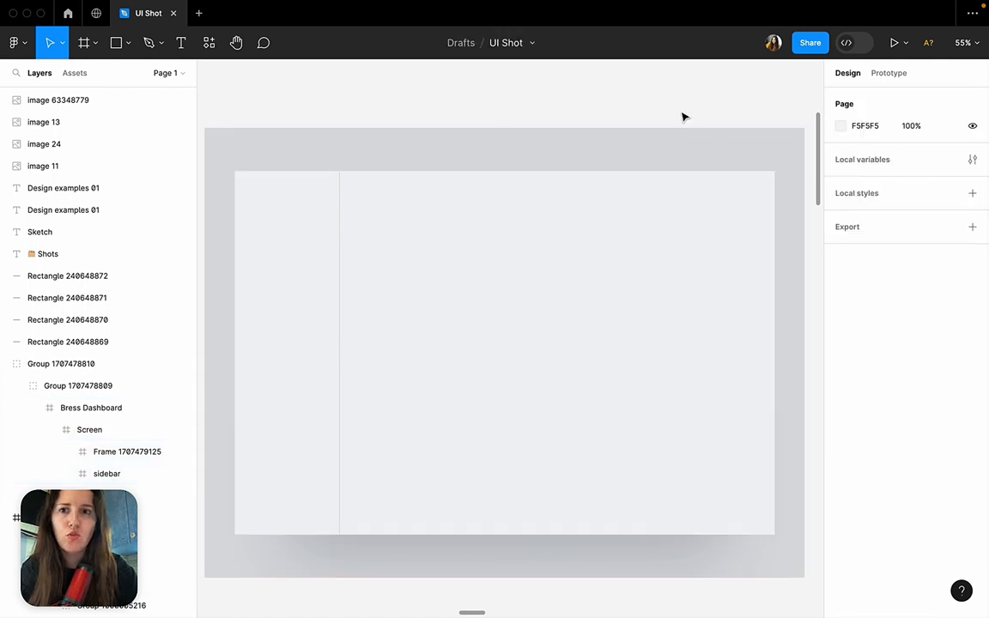
Add a Desktop preset frame of 1440 × 1024 beside the mockup and shorten it to about 866 px high.
click(96, 47)
click(96, 76)
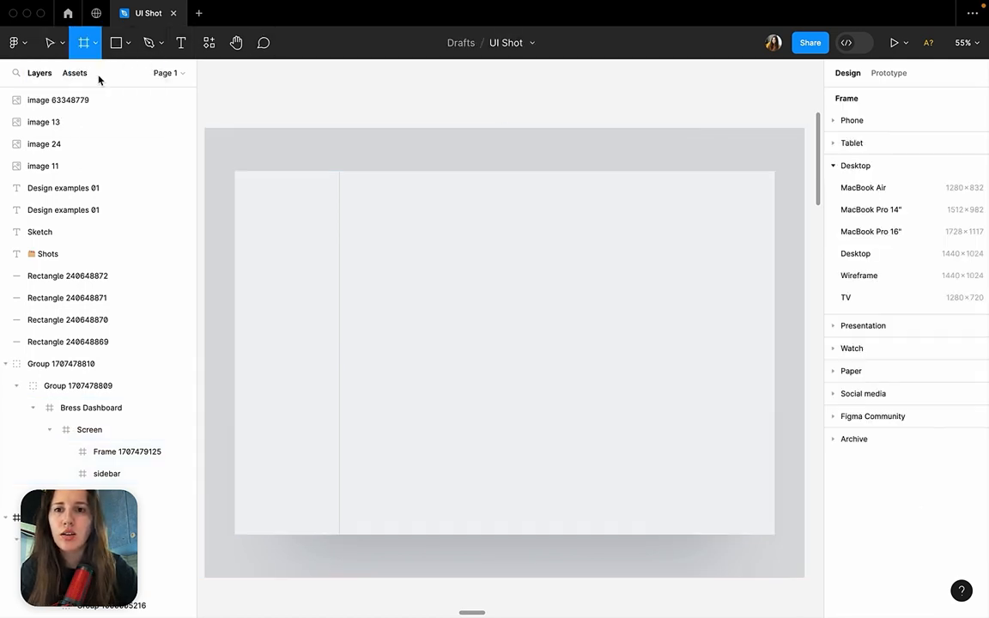
click(890, 260)
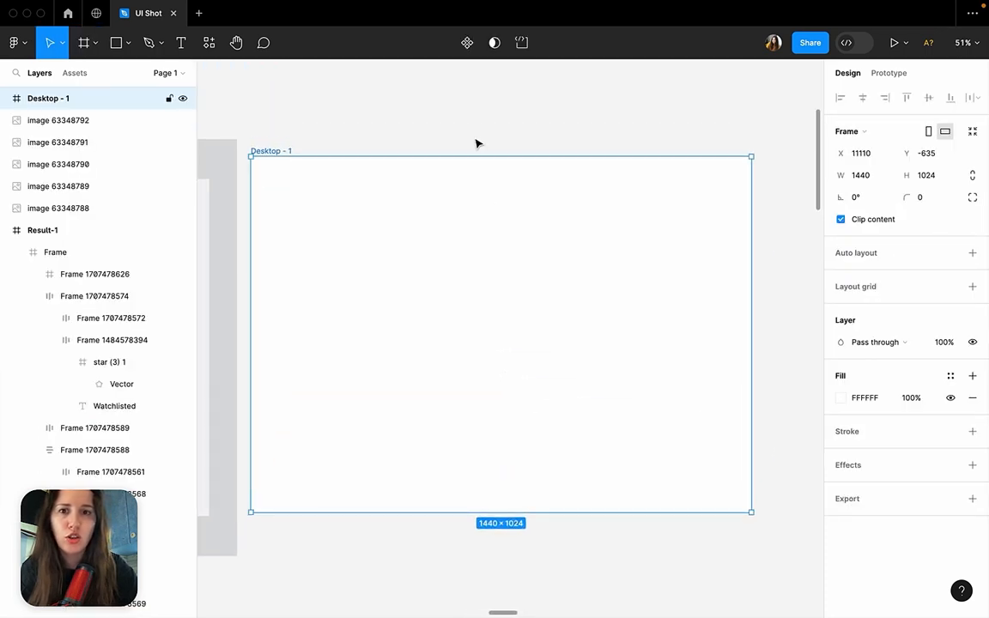
click(429, 119)
click(272, 152)
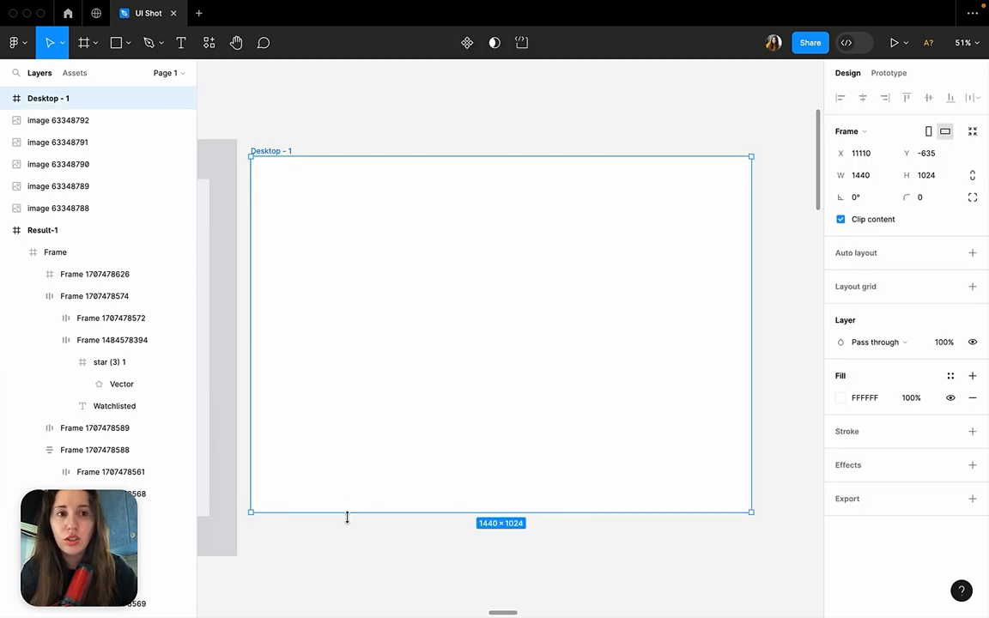
drag(347, 516, 375, 459)
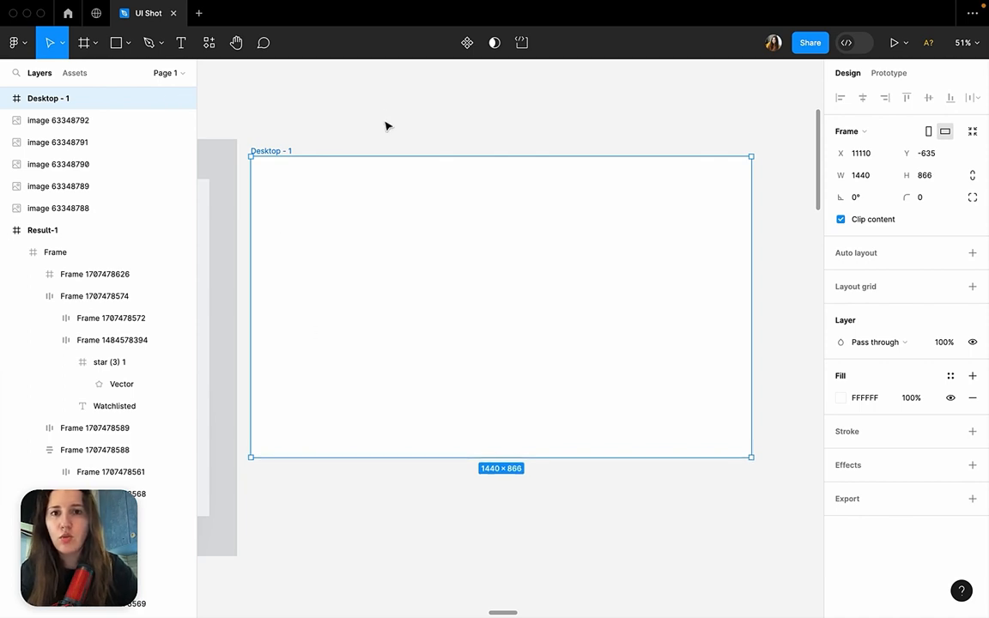
Delete the Desktop frame beside the mockup.
click(432, 122)
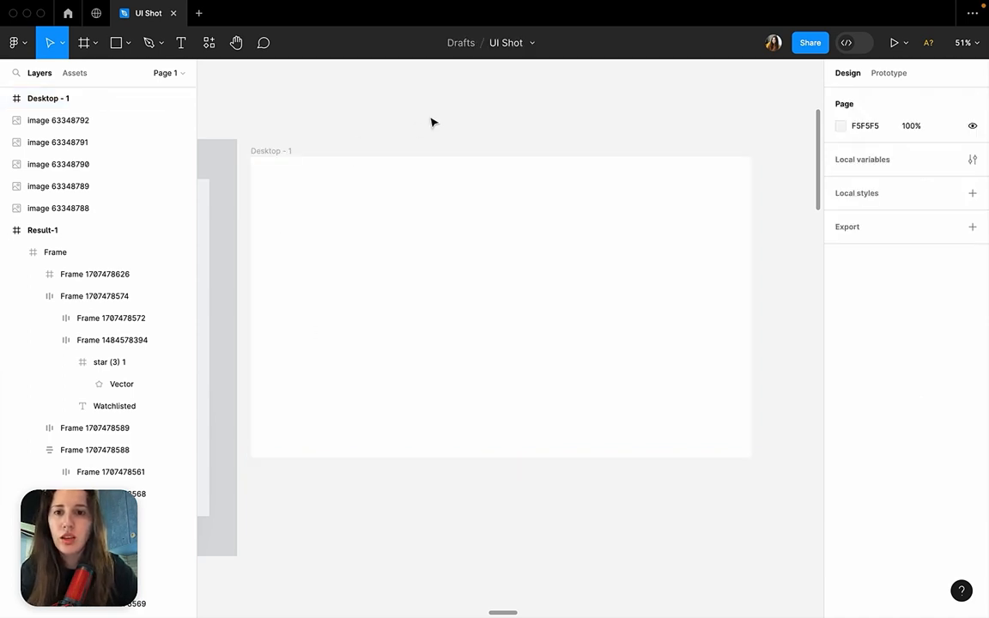
click(270, 151)
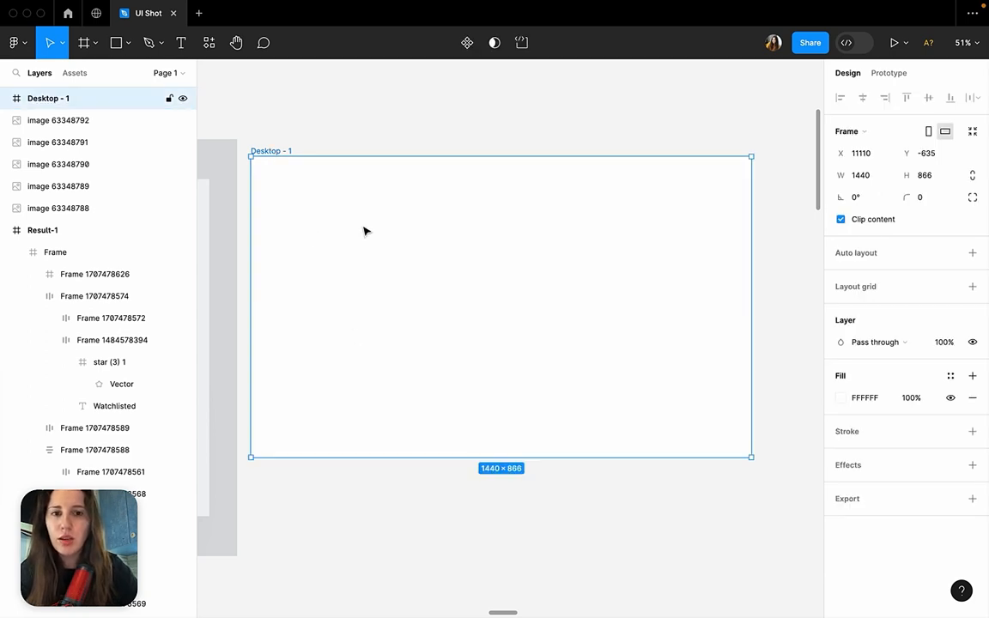
key(Delete)
Examine the dimensions of the Bress Dashboard background frame and the Screen frame nested in it.
scroll(366, 231, left, 7)
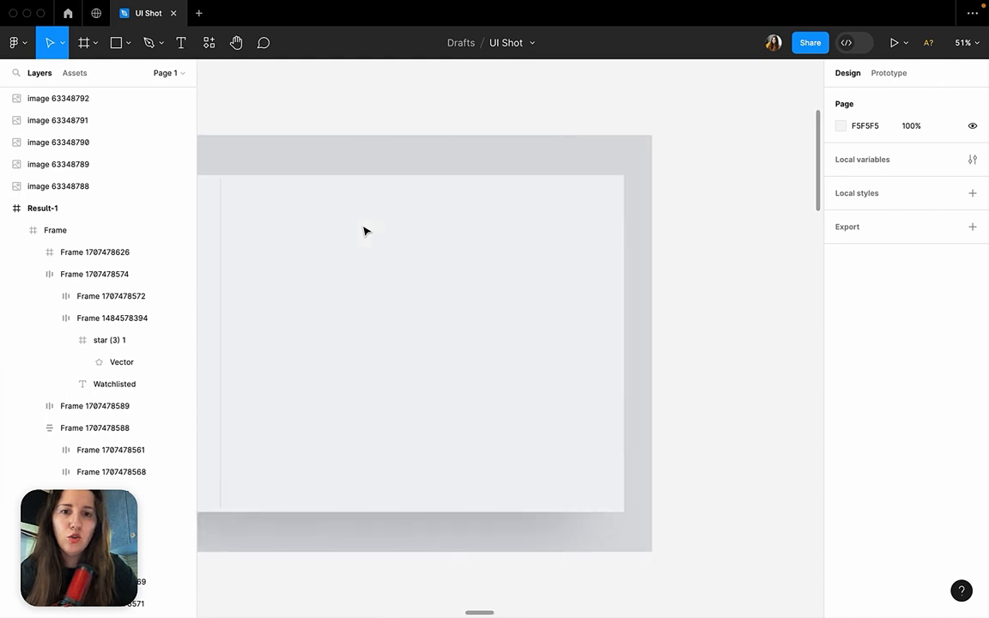
click(468, 217)
double_click(467, 216)
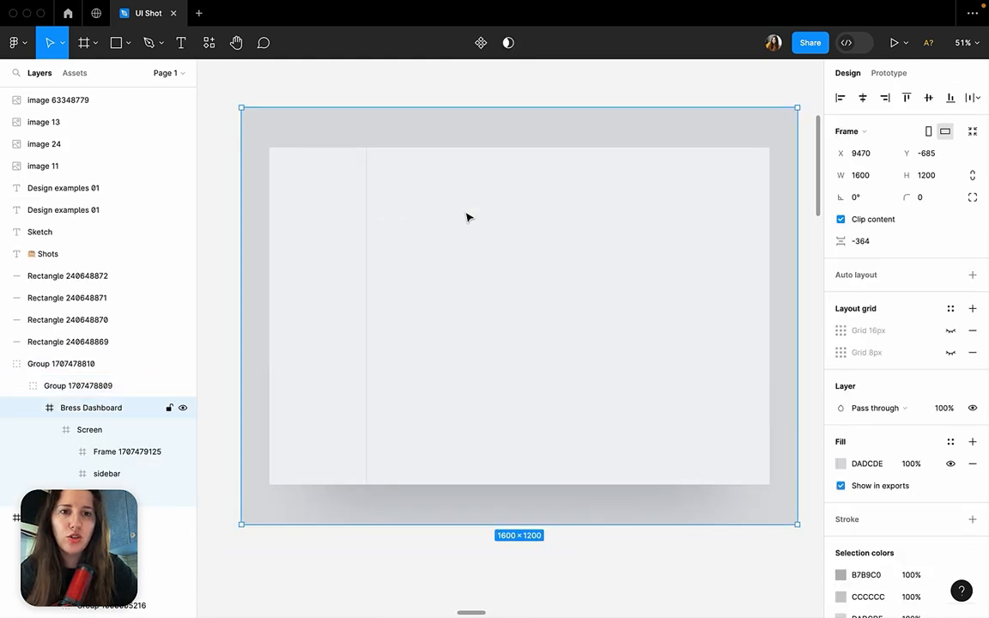
double_click(466, 216)
scroll(477, 209, right, 3)
scroll(476, 209, down, 2)
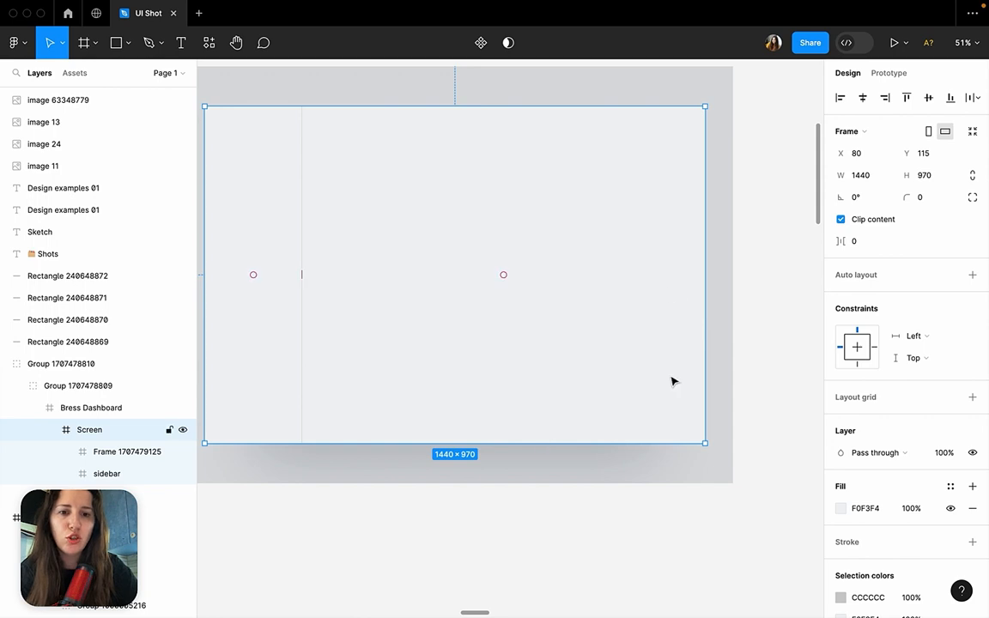
click(735, 299)
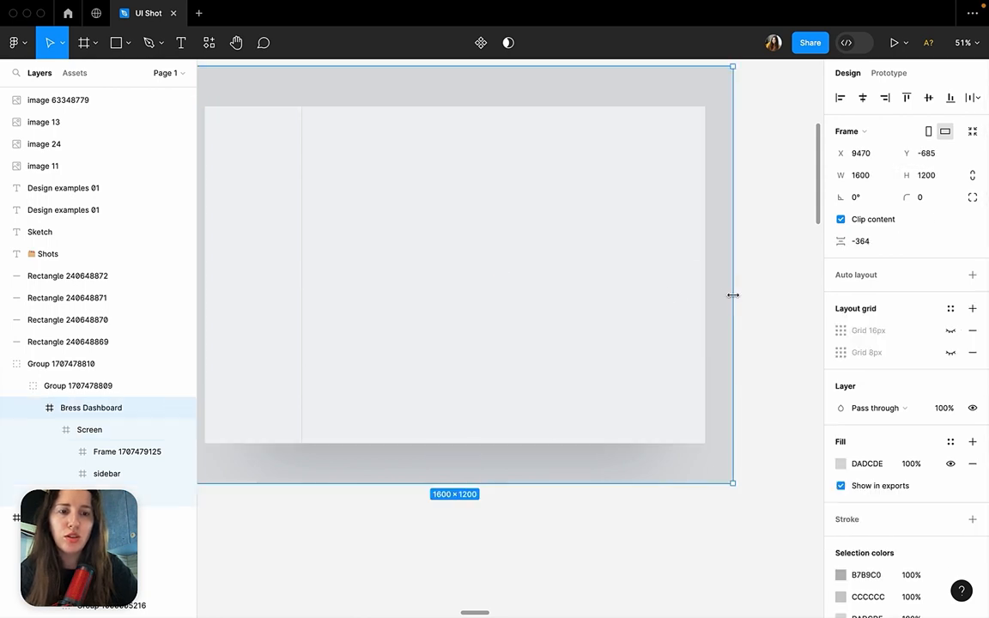
scroll(735, 298, up, 2)
scroll(735, 298, left, 2)
Measure the margins around the Screen frame and centre it horizontally and vertically in the Bress Dashboard frame.
click(653, 223)
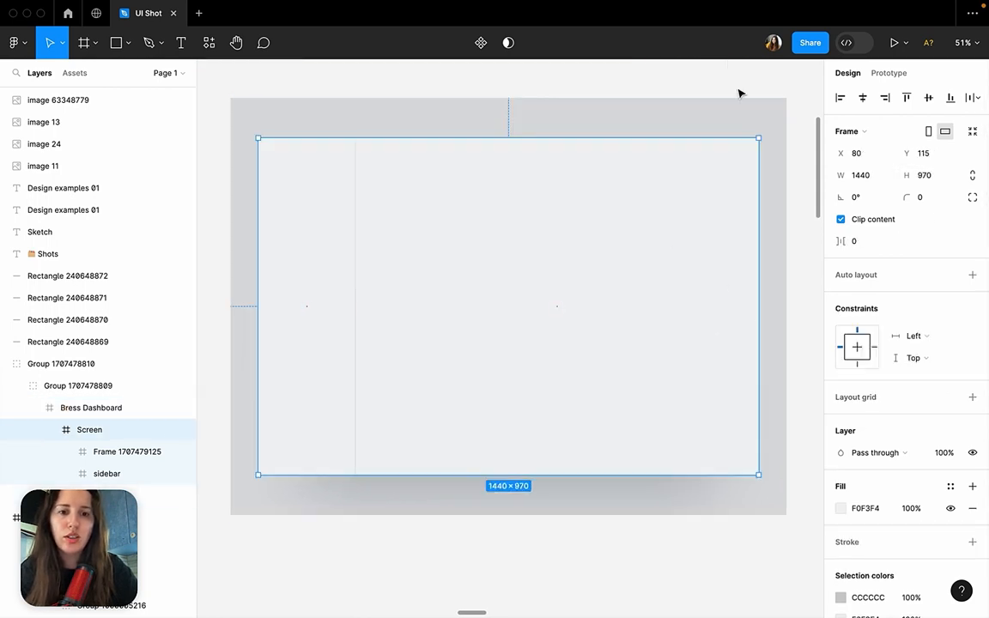
key(alt)
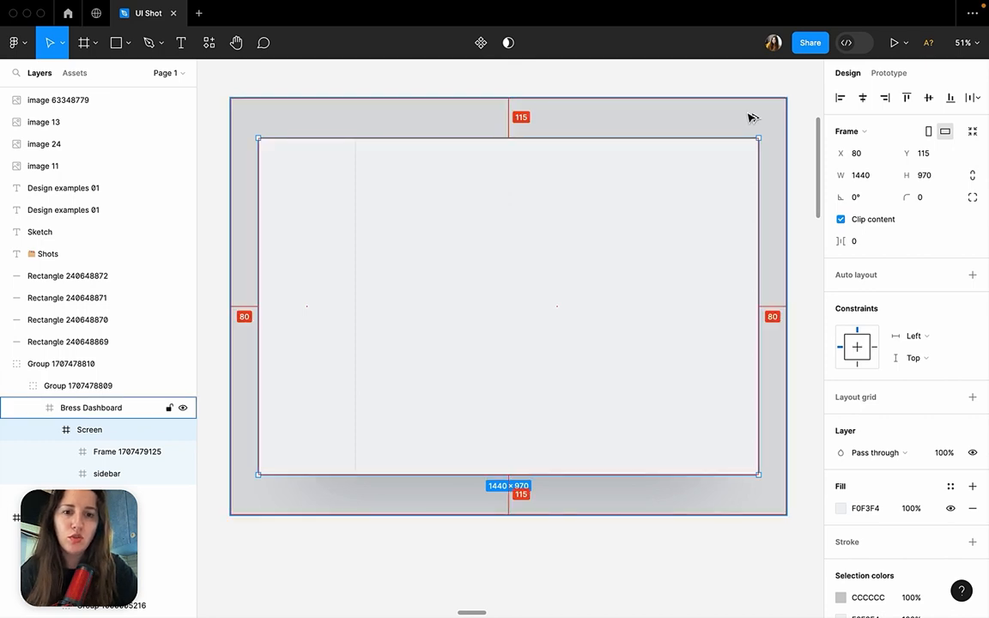
click(929, 99)
click(861, 99)
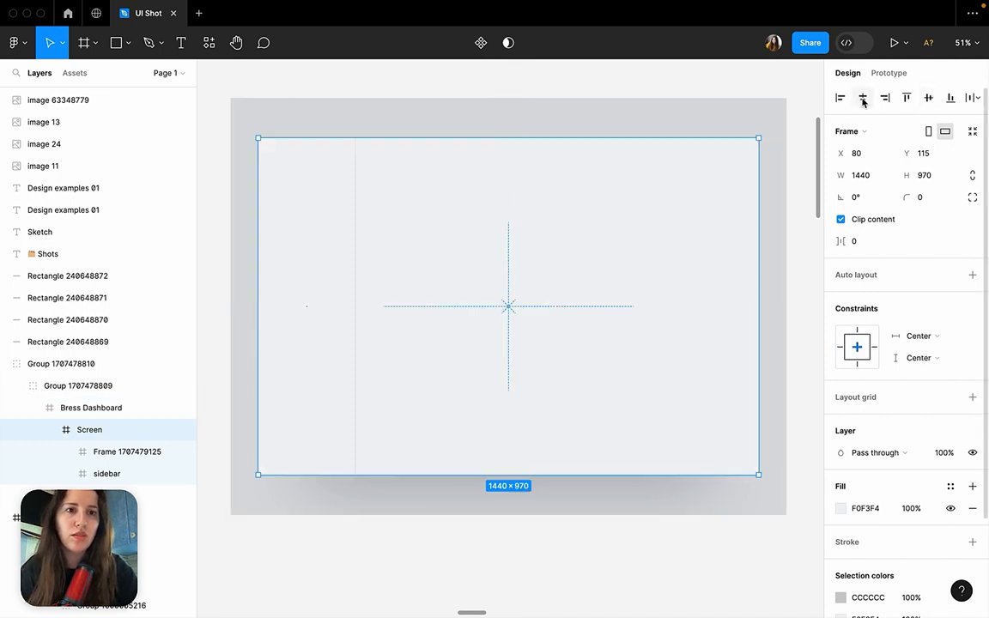
Examine the blurred shadow rectangle behind the lower edge of the Screen frame and delete it.
click(771, 88)
key(ctrl+v)
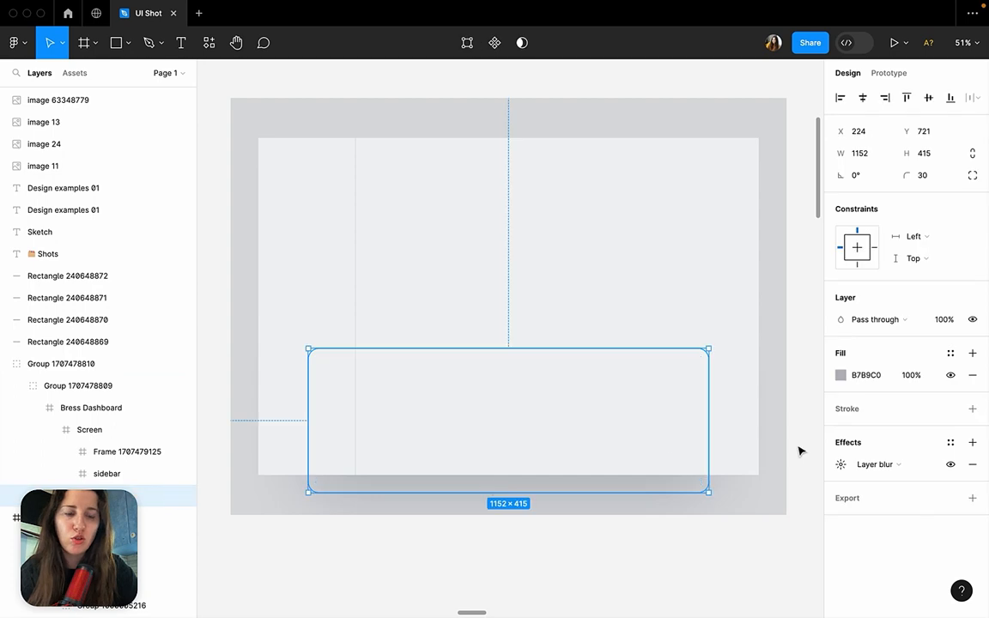
key(Delete)
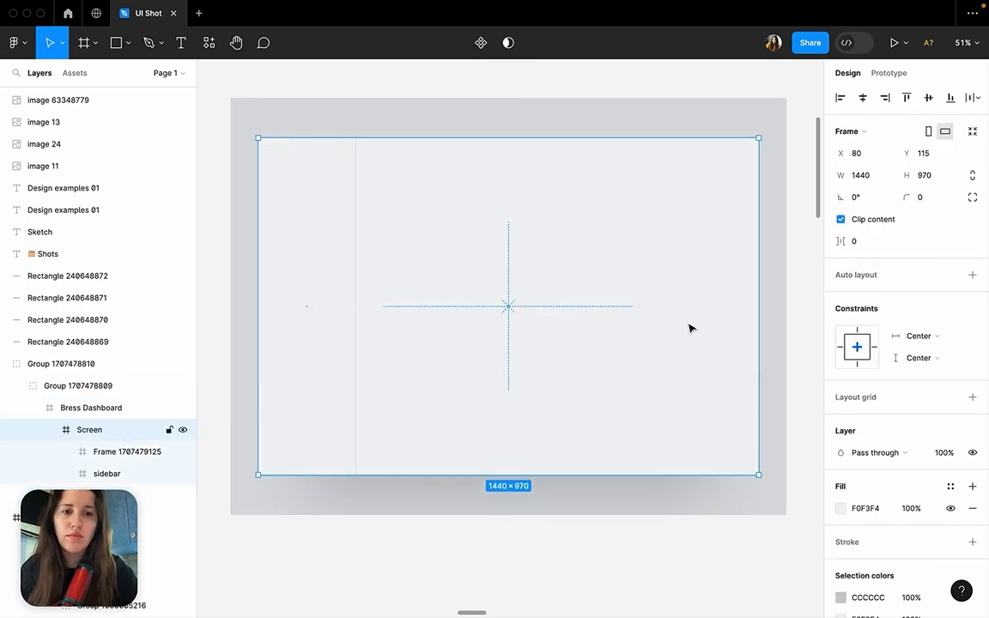
click(637, 549)
click(567, 493)
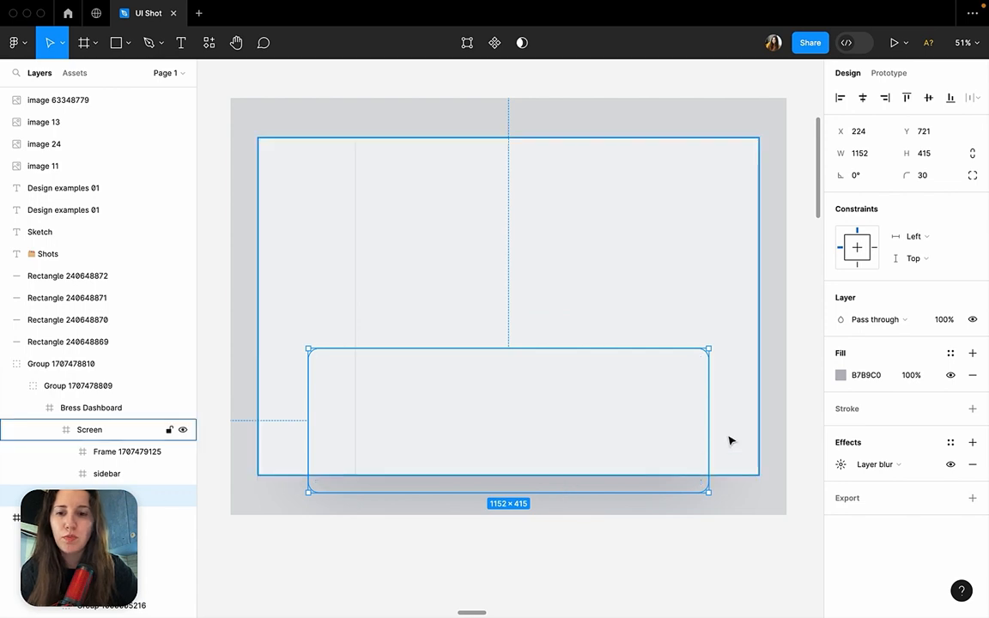
click(754, 502)
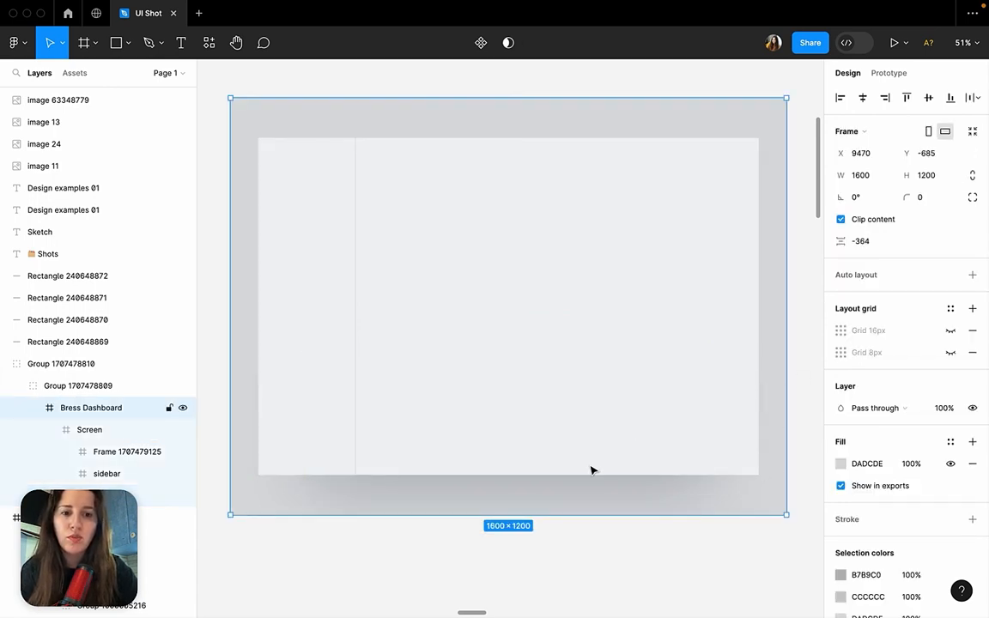
click(578, 493)
key(Delete)
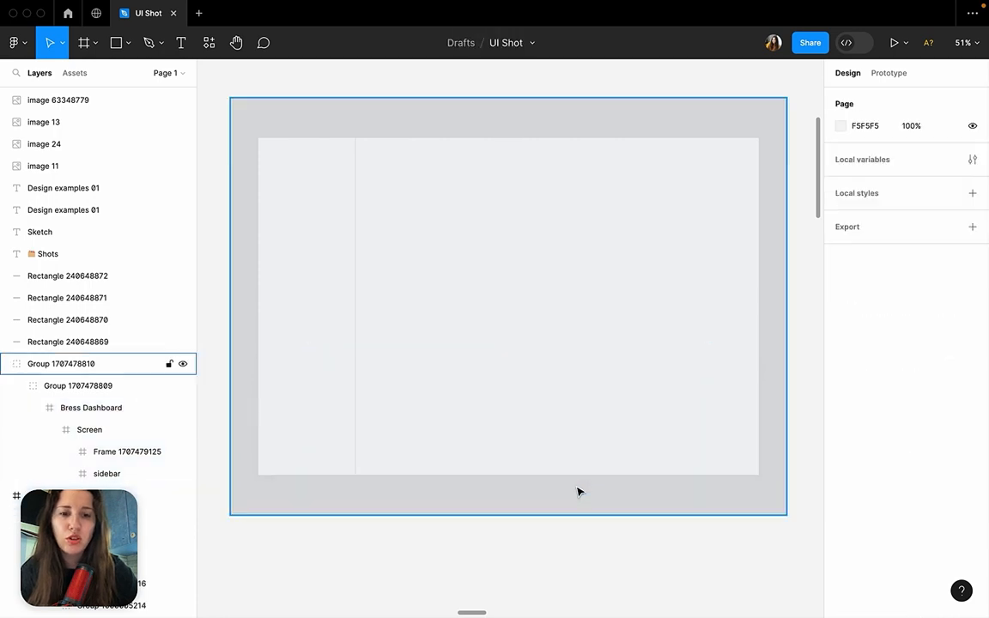
Change the Bress Dashboard frame's background fill to the darker grey A5ABB4.
click(770, 160)
scroll(768, 158, right, 2)
scroll(773, 185, down, 2)
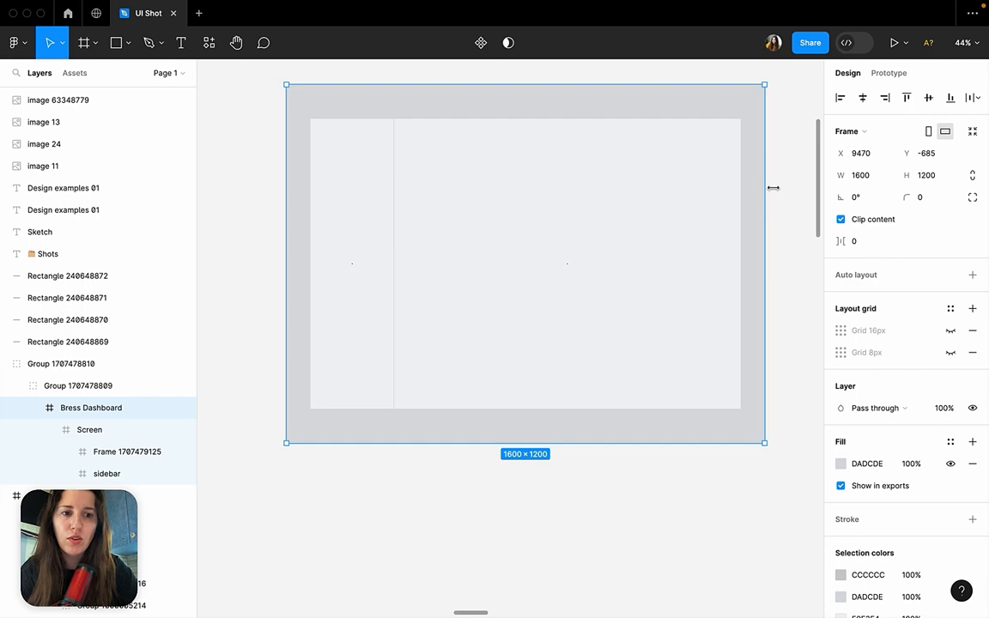
click(841, 463)
drag(660, 283, 675, 320)
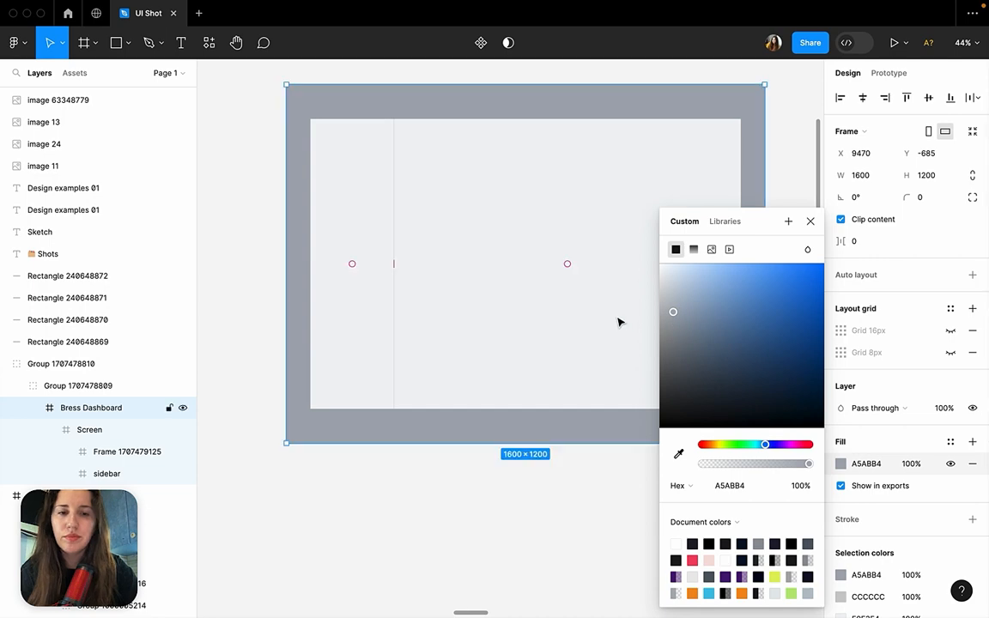
scroll(618, 322, right, 3)
scroll(619, 322, up, 1)
click(722, 178)
Switch to the Dribbble designer profile in Chrome and look through its shots for background and layout references.
mouse_move(625, 612)
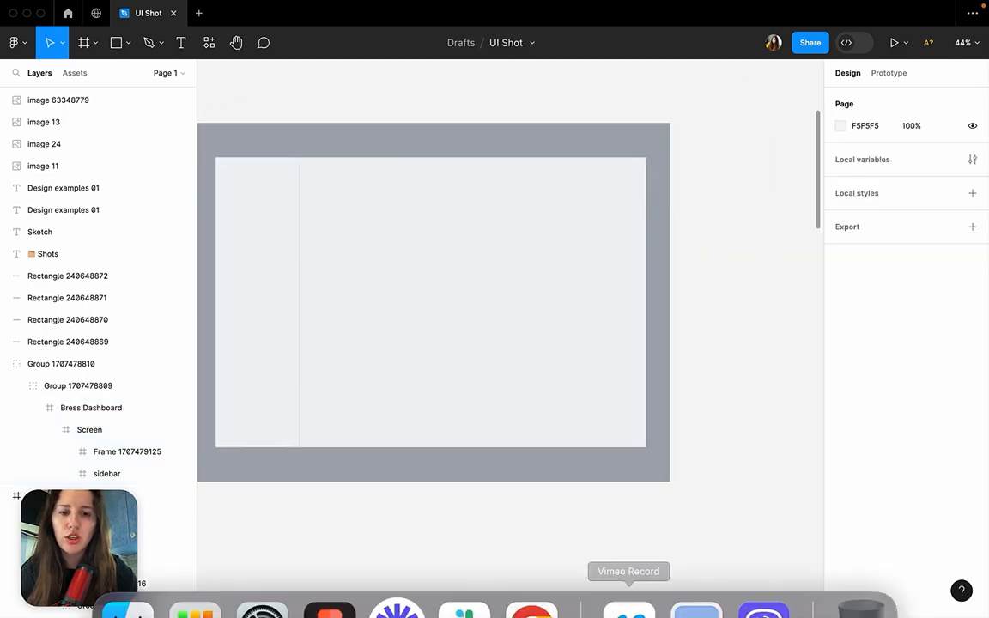
click(530, 577)
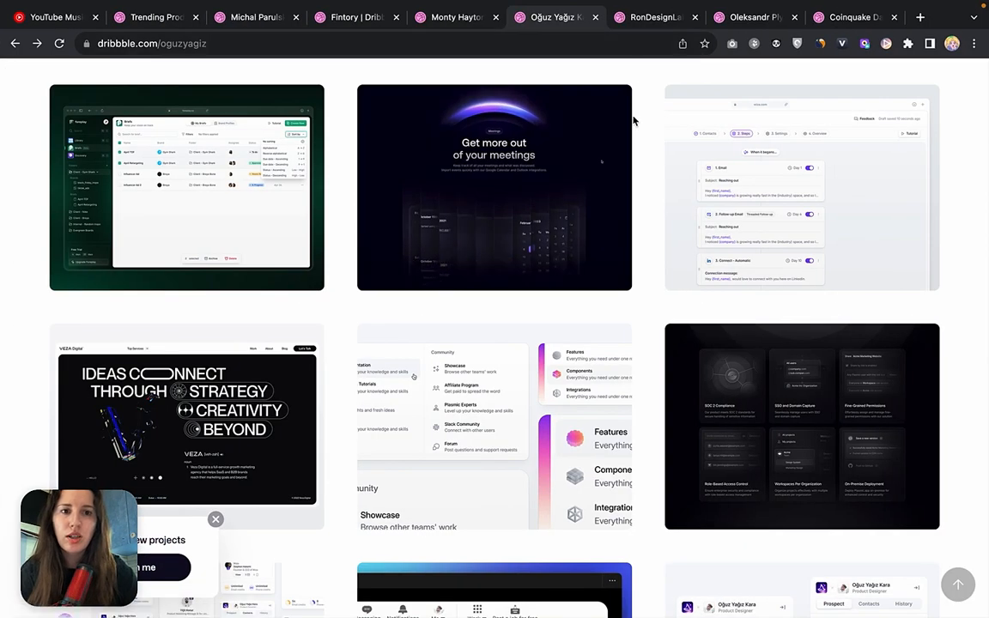
scroll(634, 121, up, 8)
scroll(634, 125, up, 10)
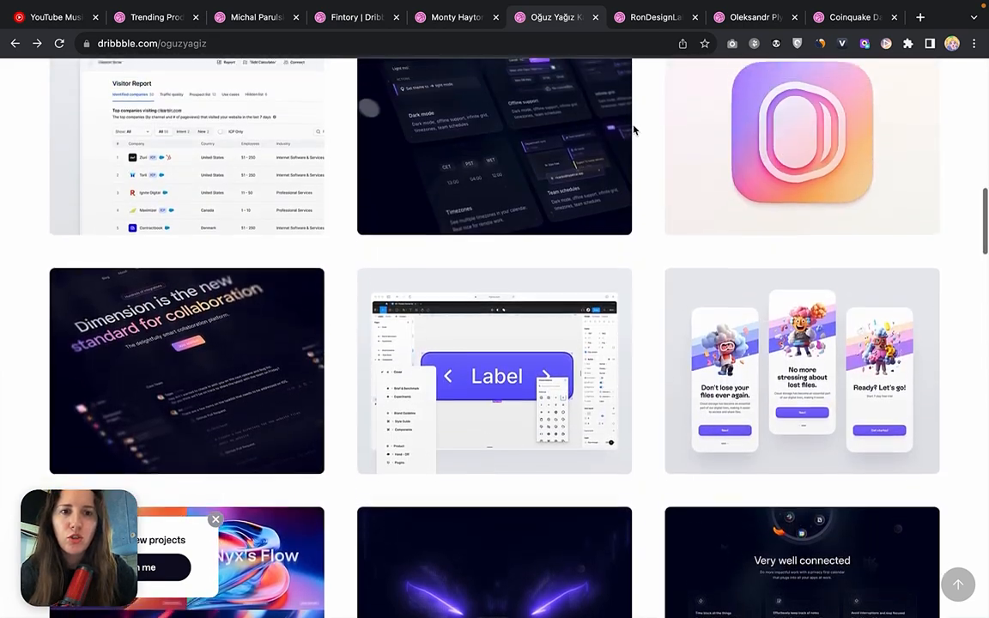
scroll(634, 135, up, 3)
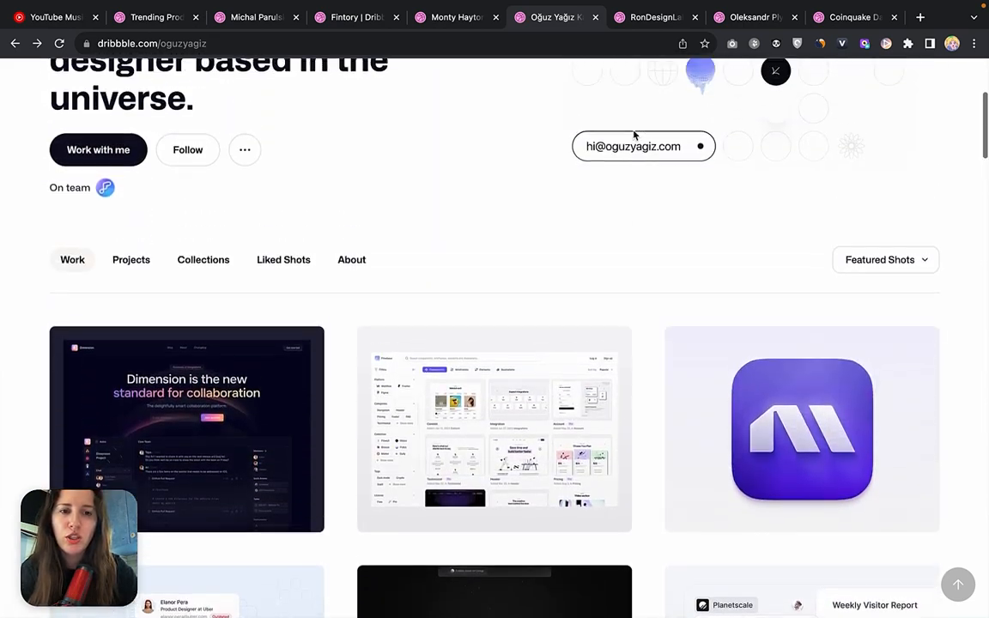
Look through RonDesignLab's Dribbble shots, comparing the background colours used behind the app screens and dashboards.
click(654, 21)
scroll(595, 319, up, 5)
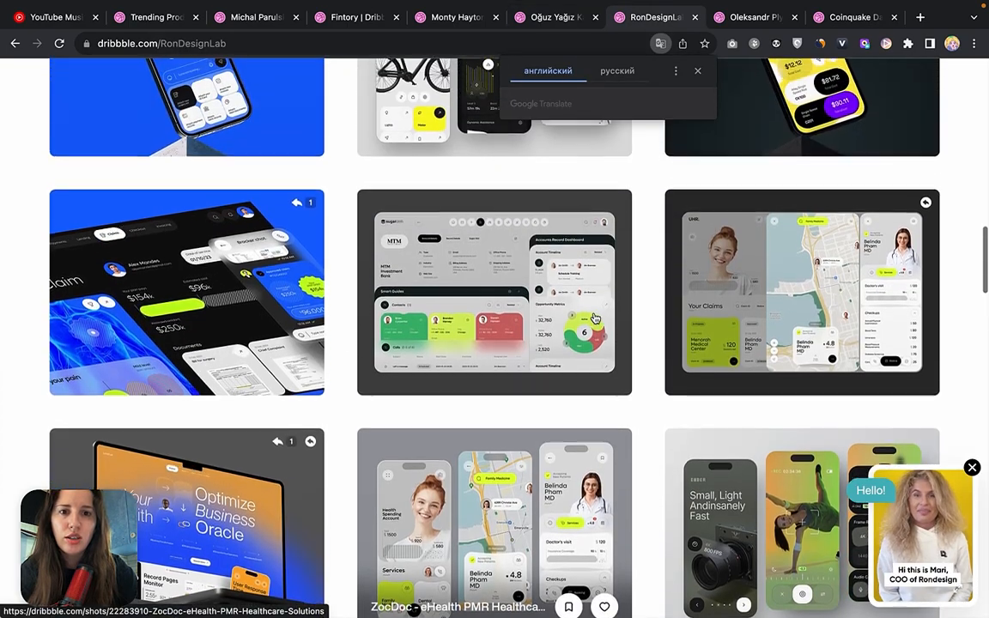
scroll(595, 319, up, 3)
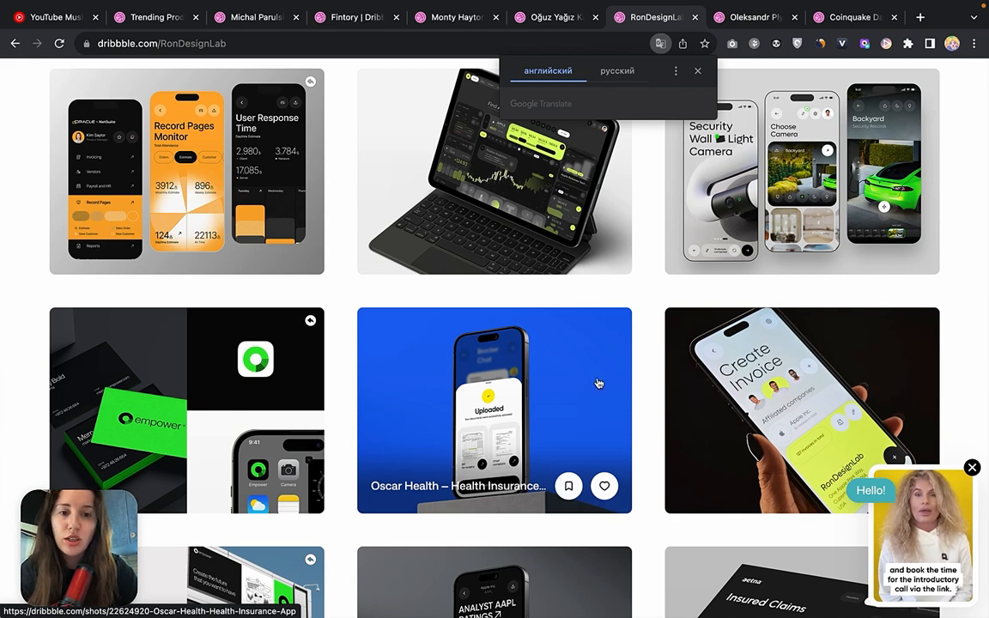
scroll(645, 336, up, 3)
scroll(645, 335, down, 1)
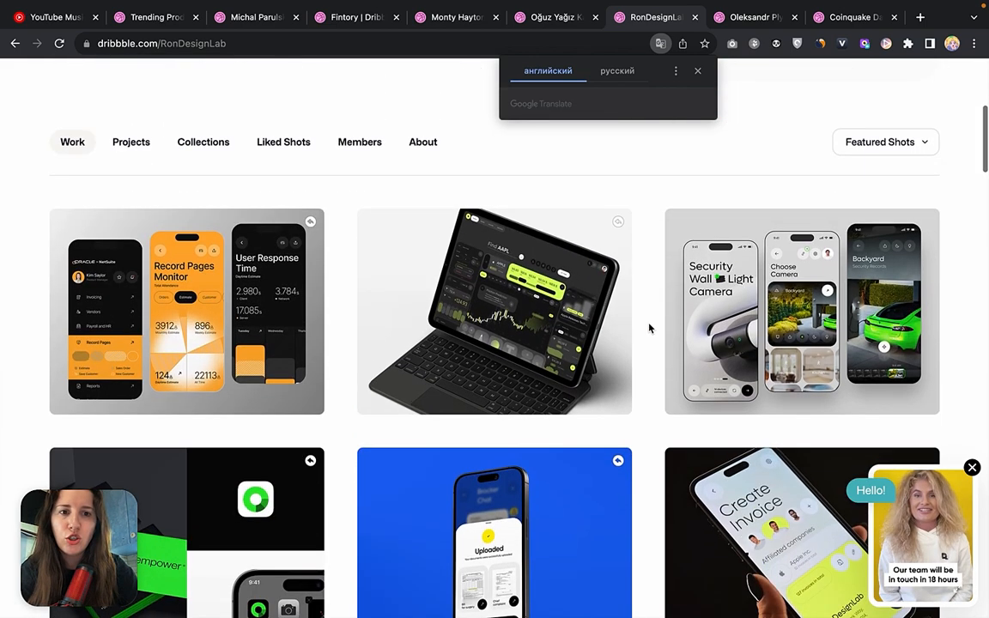
scroll(295, 415, down, 2)
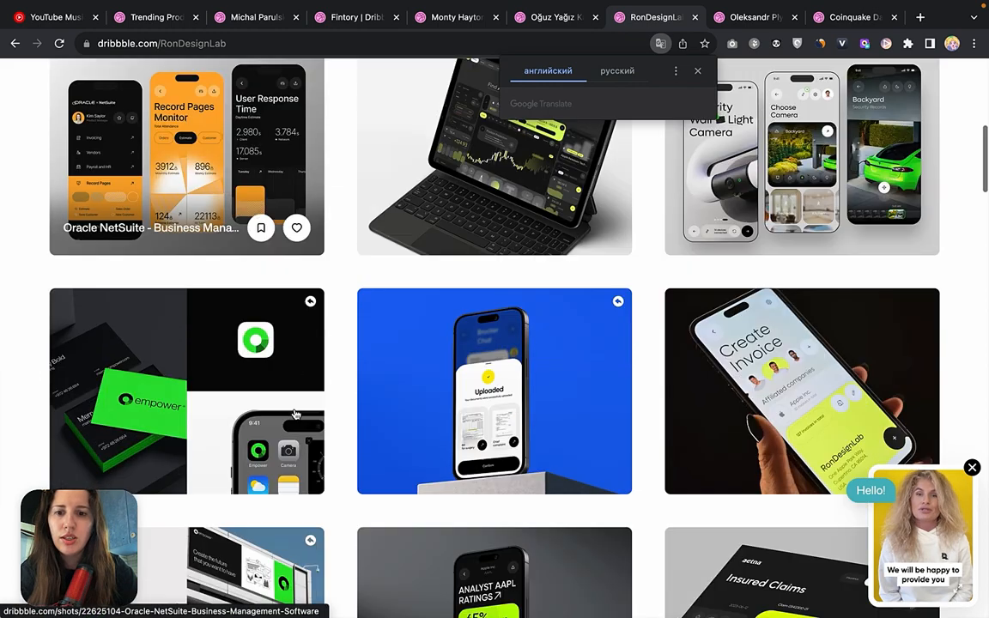
scroll(294, 415, down, 5)
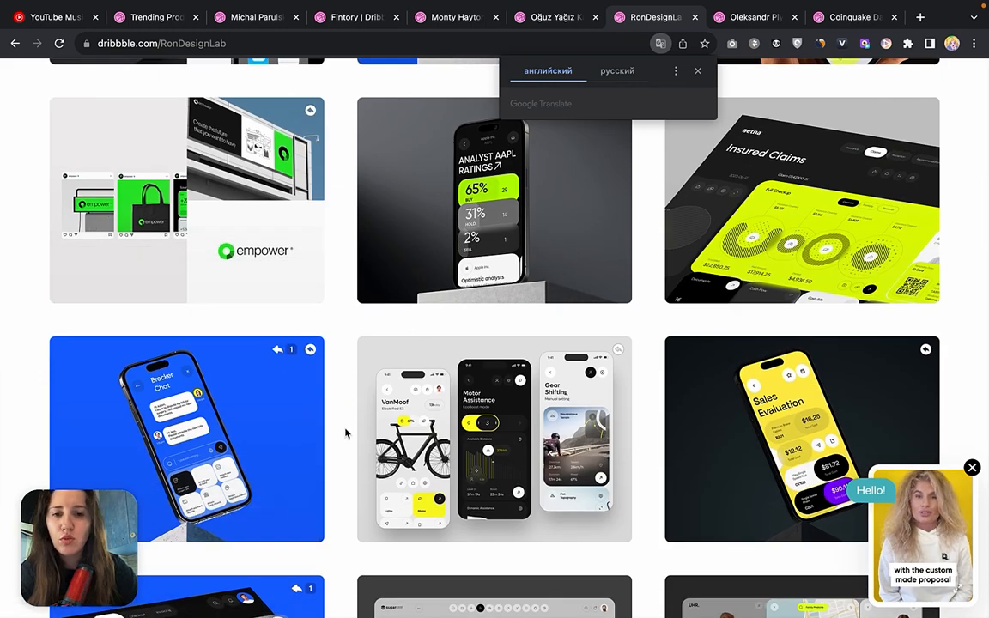
scroll(346, 434, down, 5)
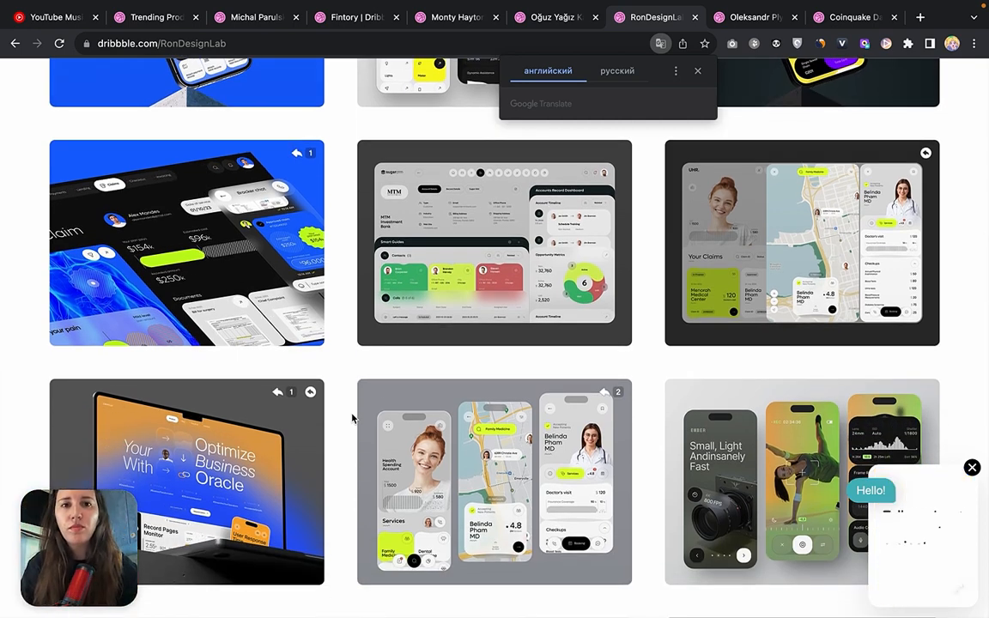
Return to the UI Shot file in Figma and check the width of the sidebar frame inside Screen.
click(331, 570)
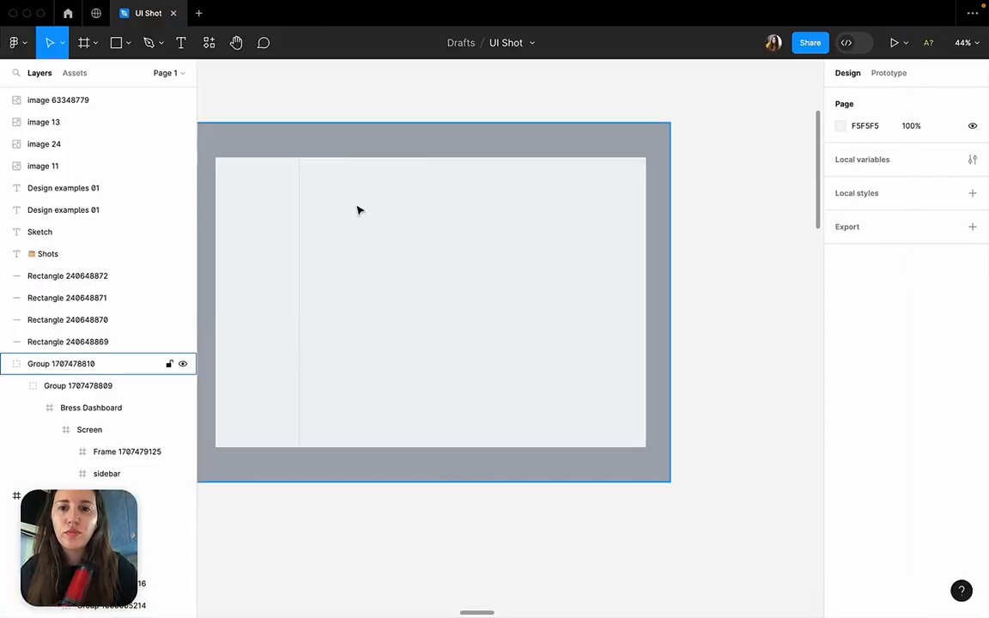
super+click(274, 251)
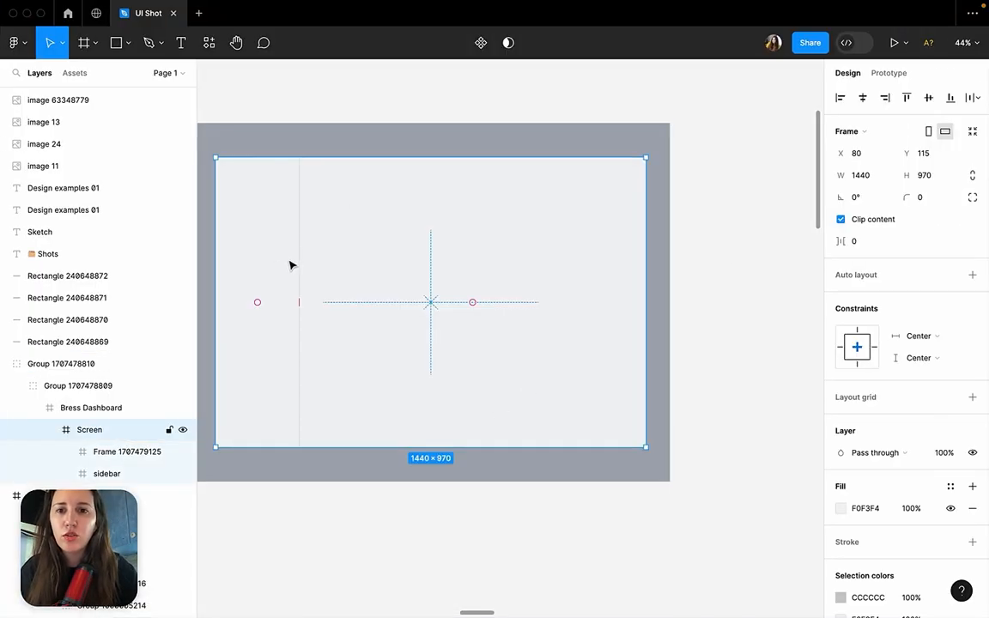
click(290, 263)
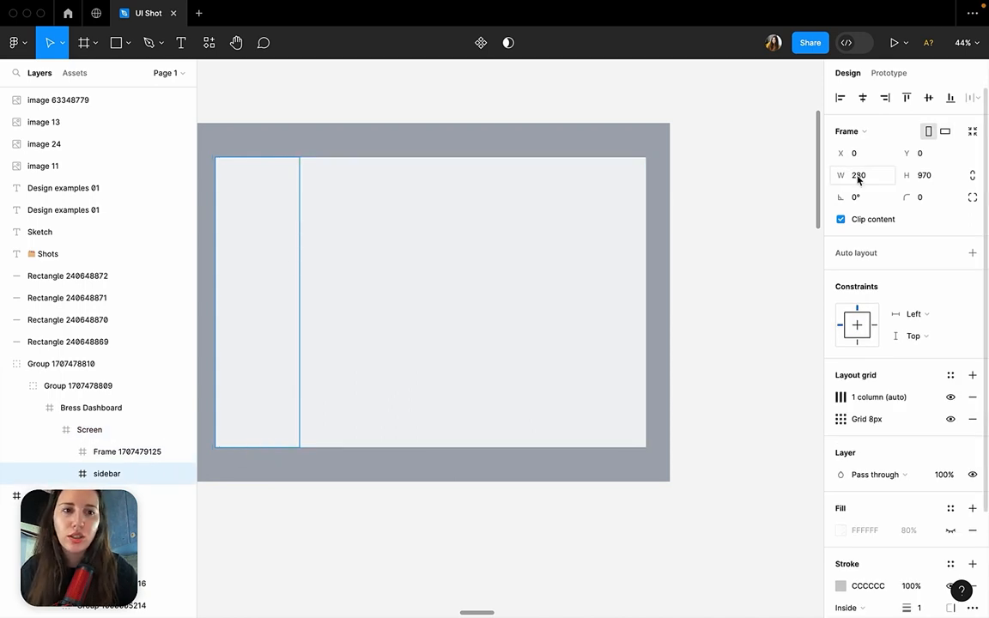
click(735, 198)
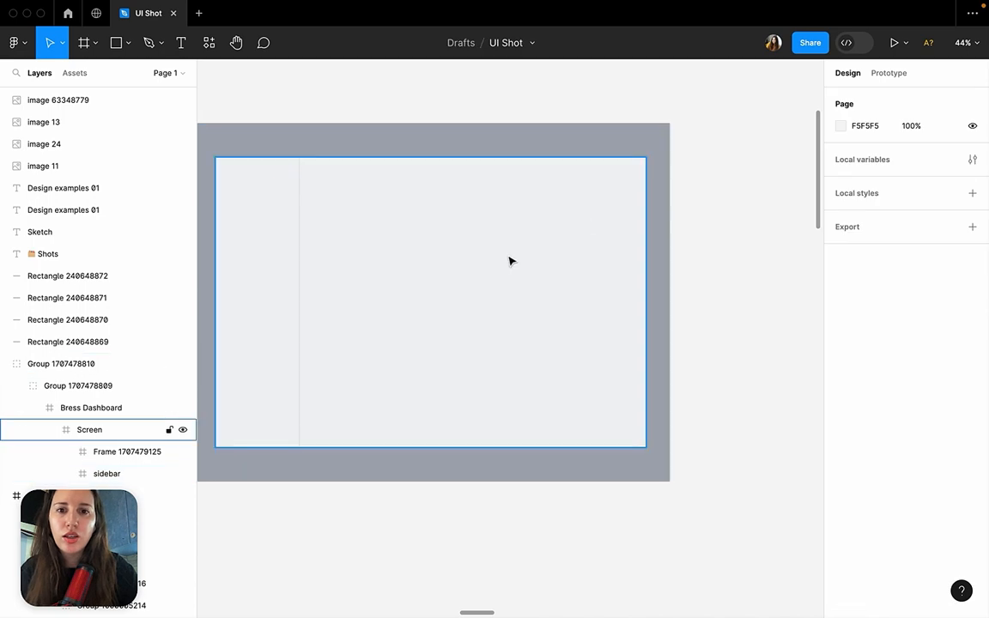
Examine the dimensions of the content frame beside the sidebar in the Screen frame.
double_click(511, 261)
double_click(511, 261)
double_click(510, 261)
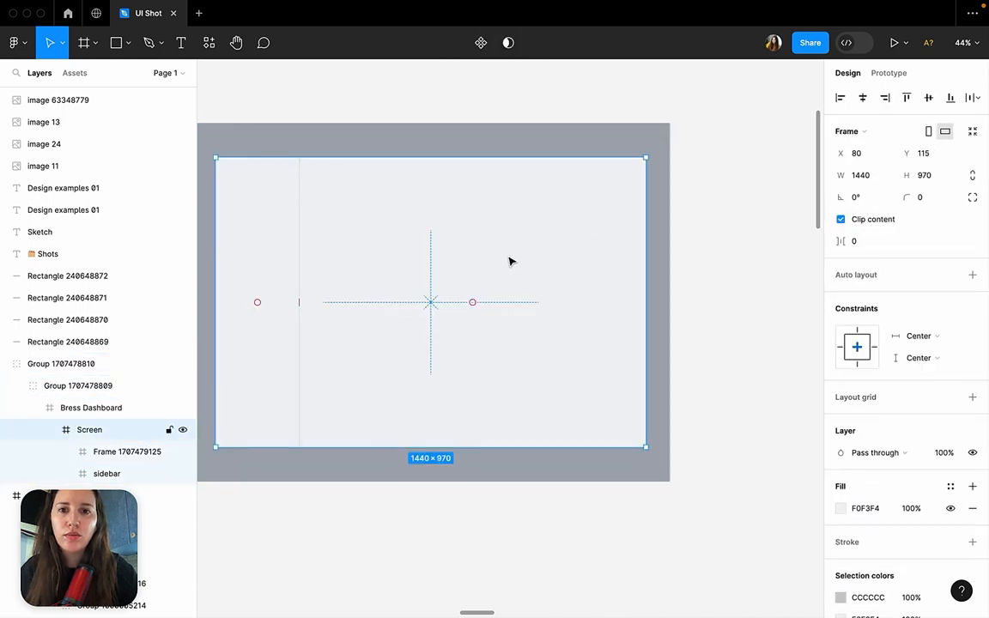
double_click(510, 262)
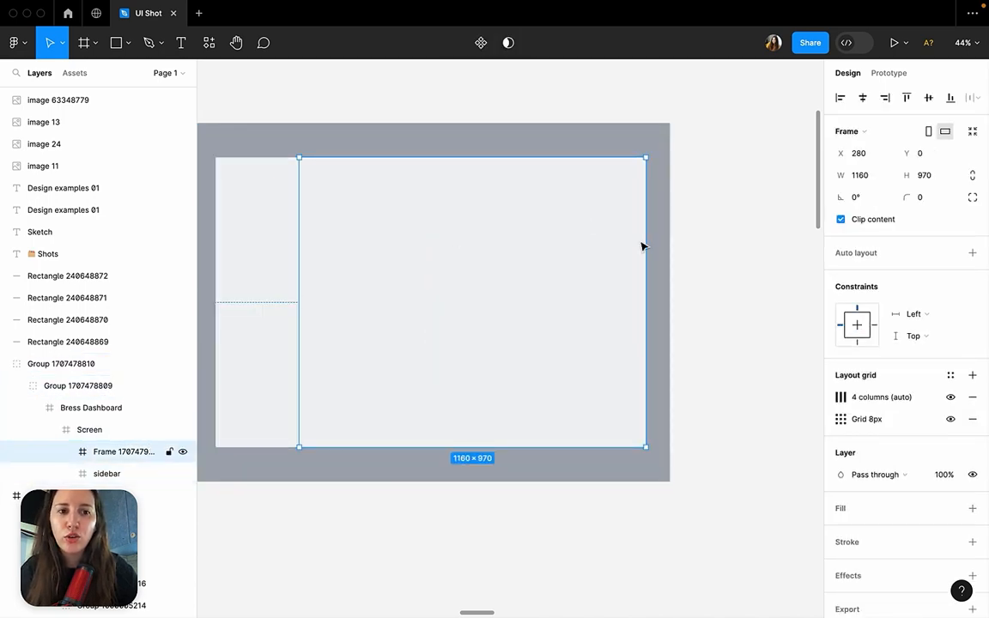
Show the layout grids, including the 4-column and 8px grids of the content frame beside the sidebar.
scroll(642, 246, up, 5)
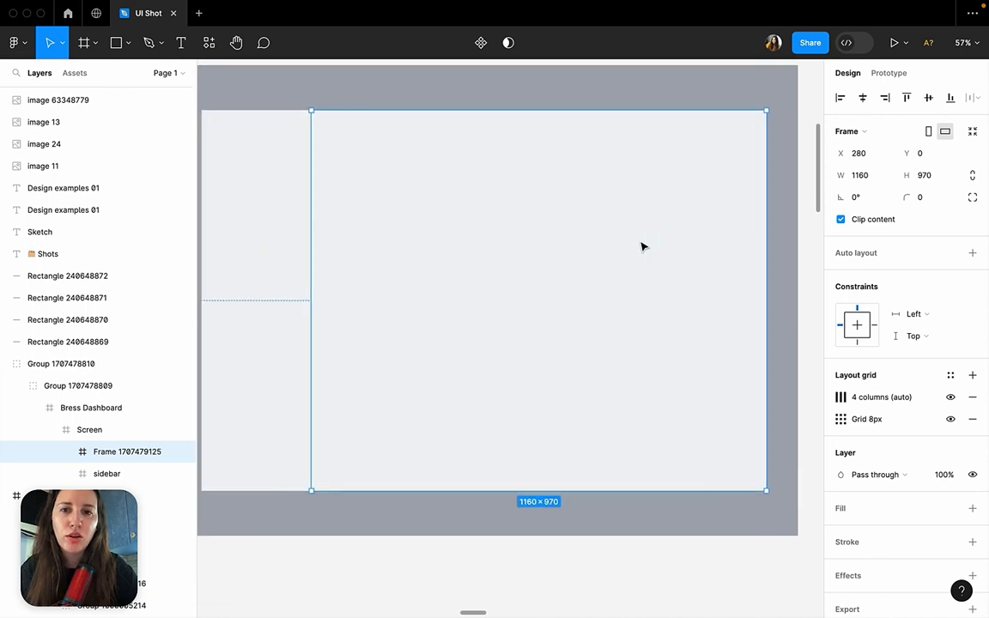
click(950, 398)
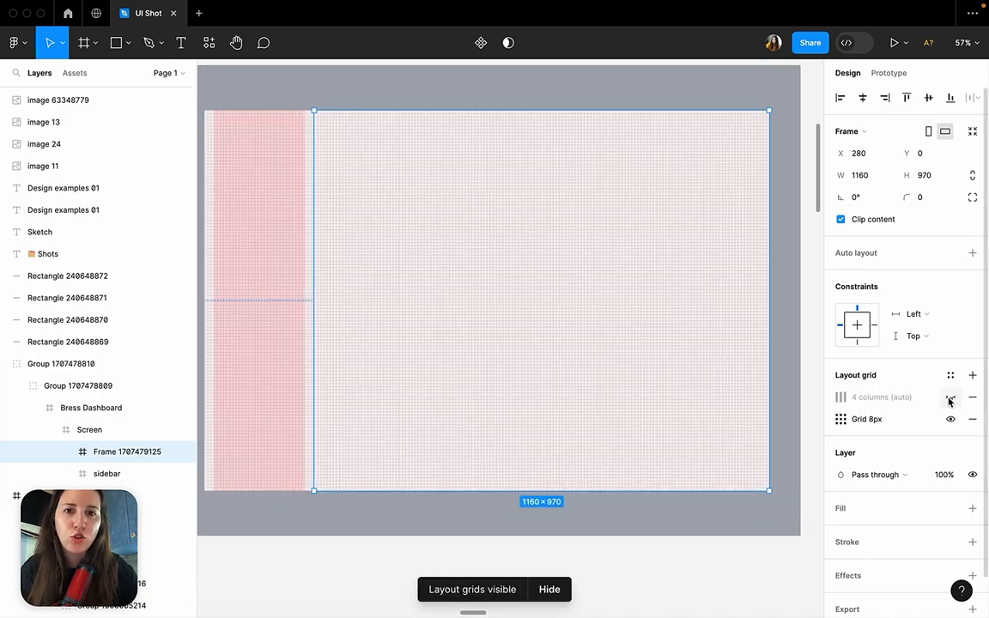
click(948, 398)
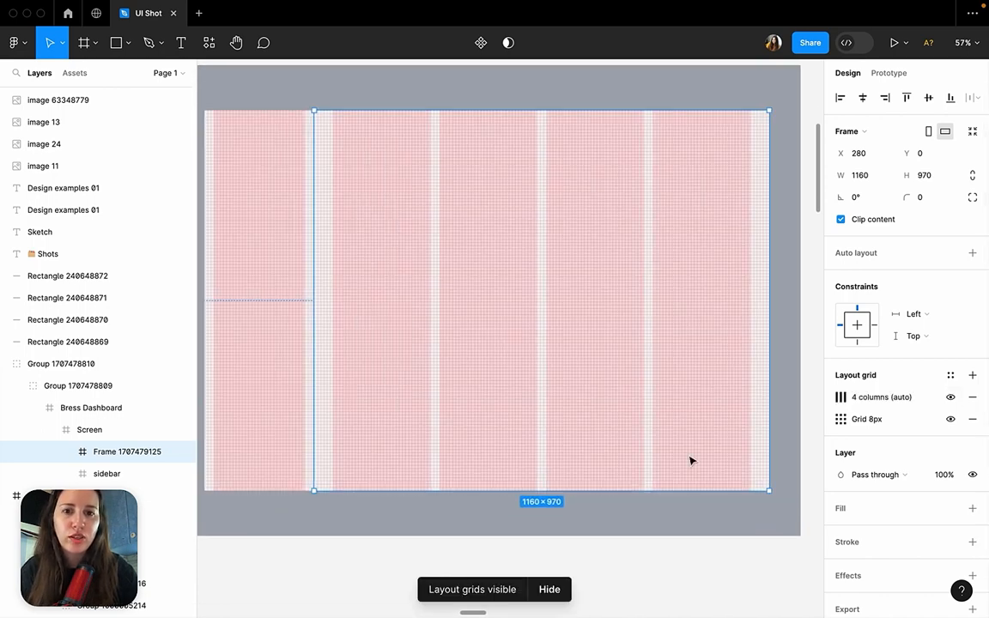
click(675, 553)
Examine the count, type, margin and gutter settings of the content frame's column layout grid.
click(638, 262)
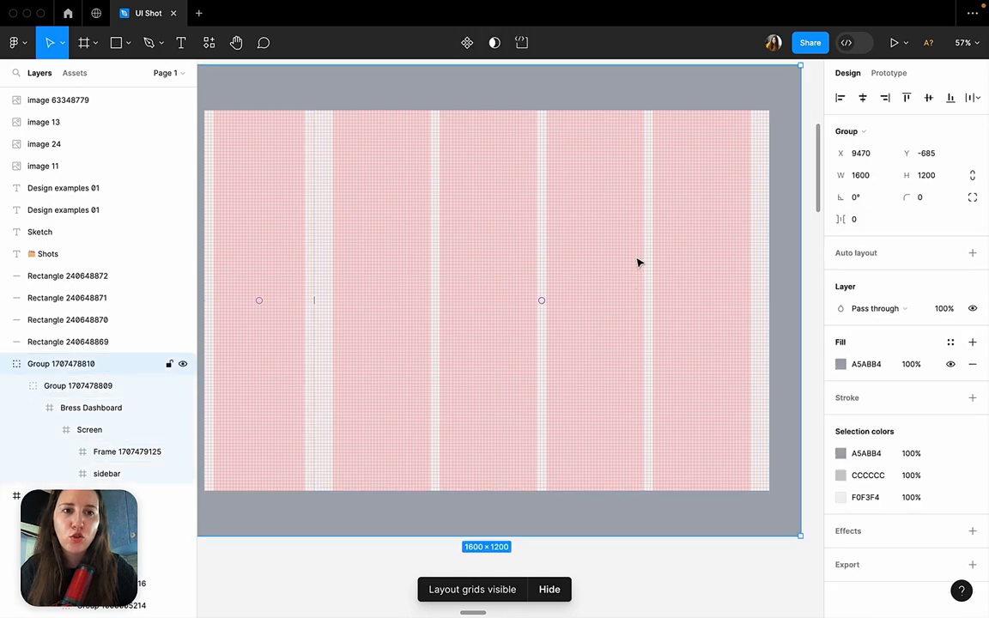
double_click(638, 262)
double_click(638, 262)
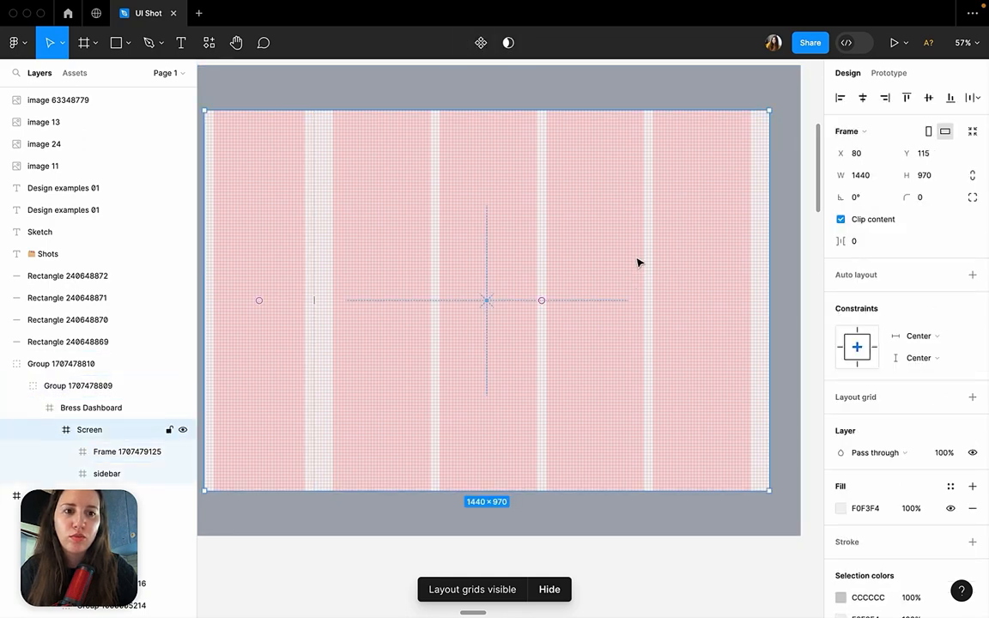
double_click(661, 330)
click(840, 397)
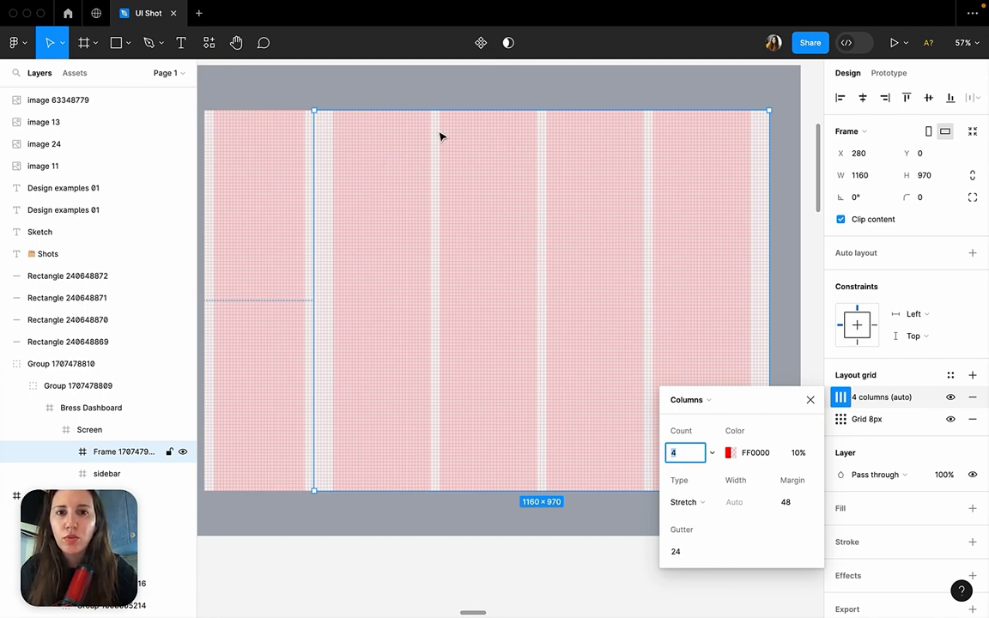
click(420, 92)
Draw a rectangle about 525 × 429 over the content frame's first two columns and duplicate it over the last two.
click(128, 42)
click(112, 75)
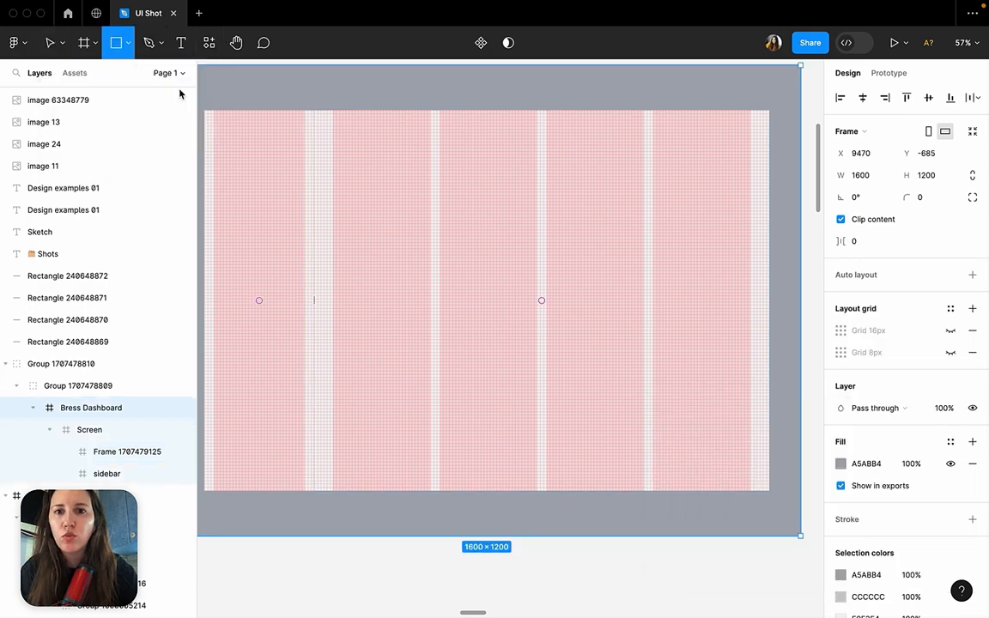
drag(332, 143, 538, 311)
drag(432, 248, 643, 248)
shift+click(475, 232)
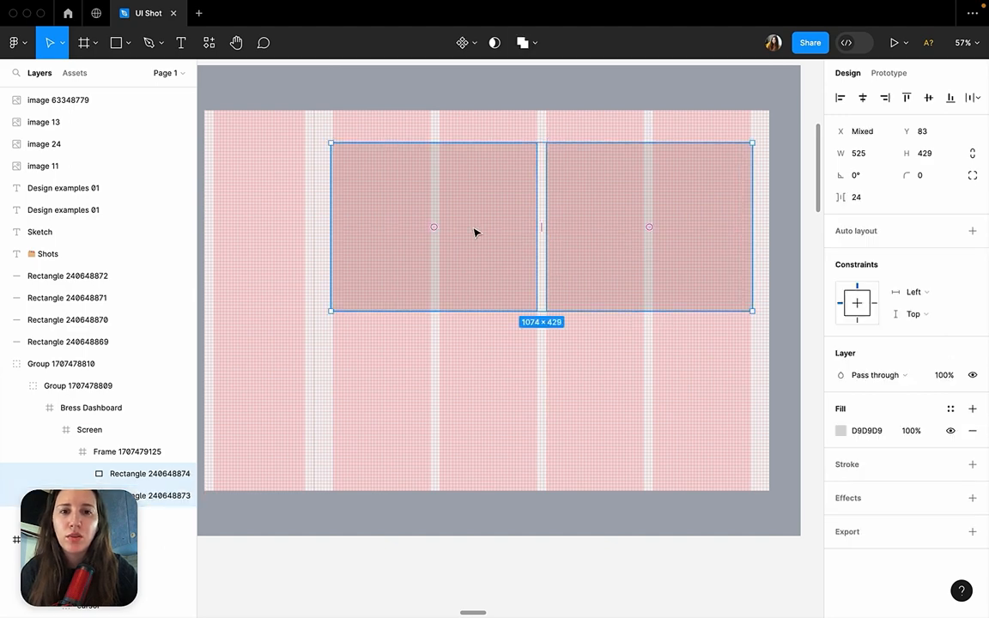
Try scaling the two rectangles down to about 354 × 245 each, undo the scaling and delete both.
drag(753, 312, 615, 238)
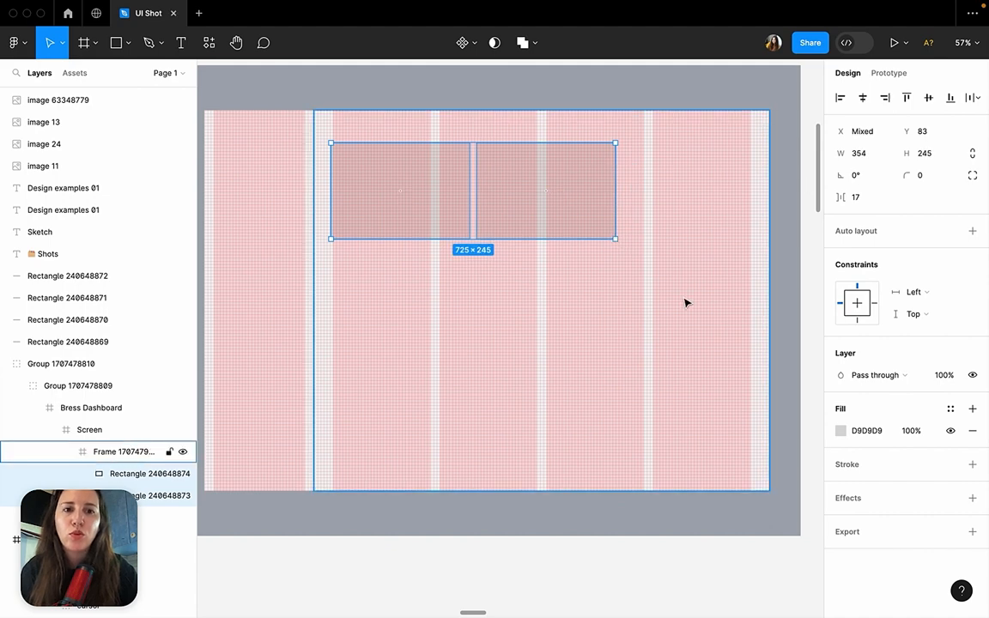
key(ctrl+z)
key(Delete)
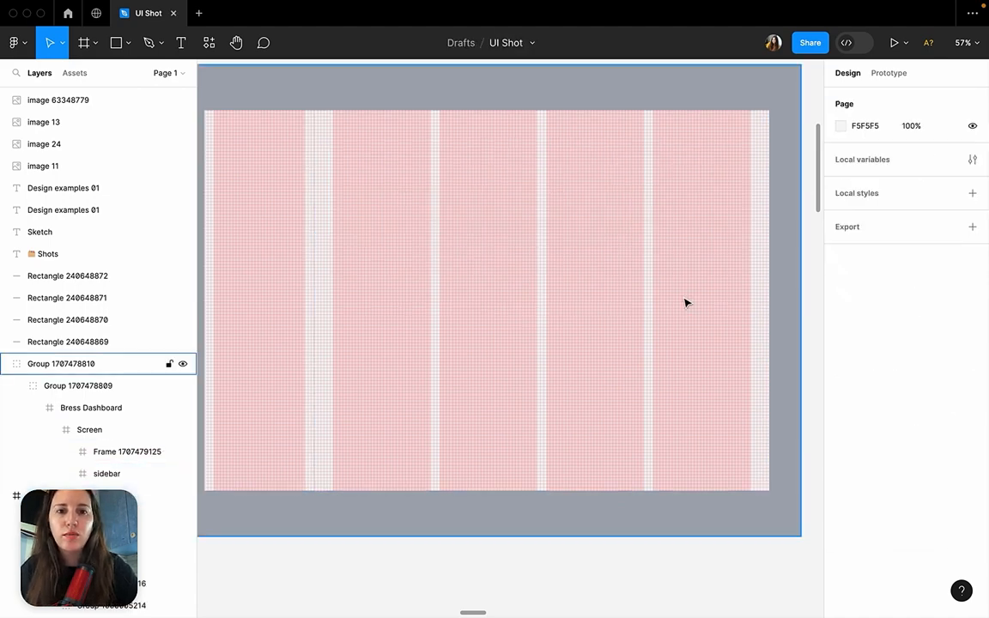
Recheck the content frame's column grid settings and how its margins and gutters fall next to the sidebar.
click(592, 232)
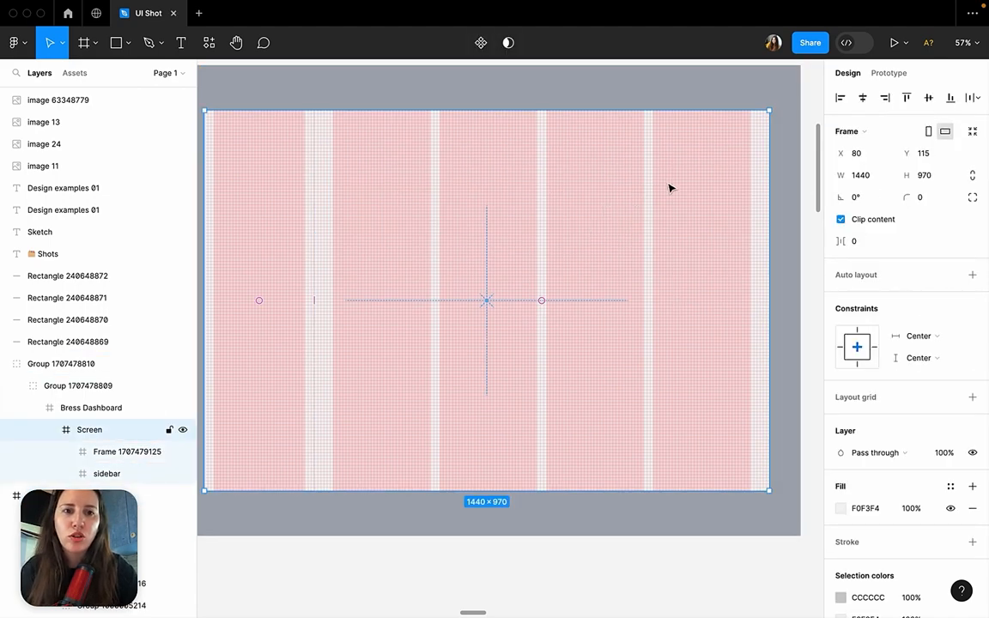
click(677, 287)
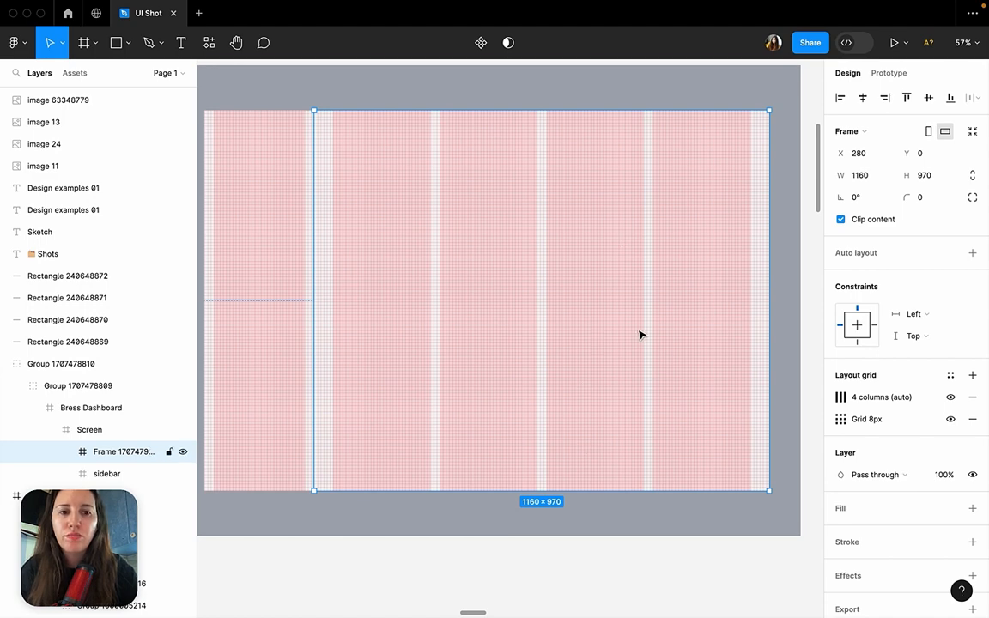
click(840, 397)
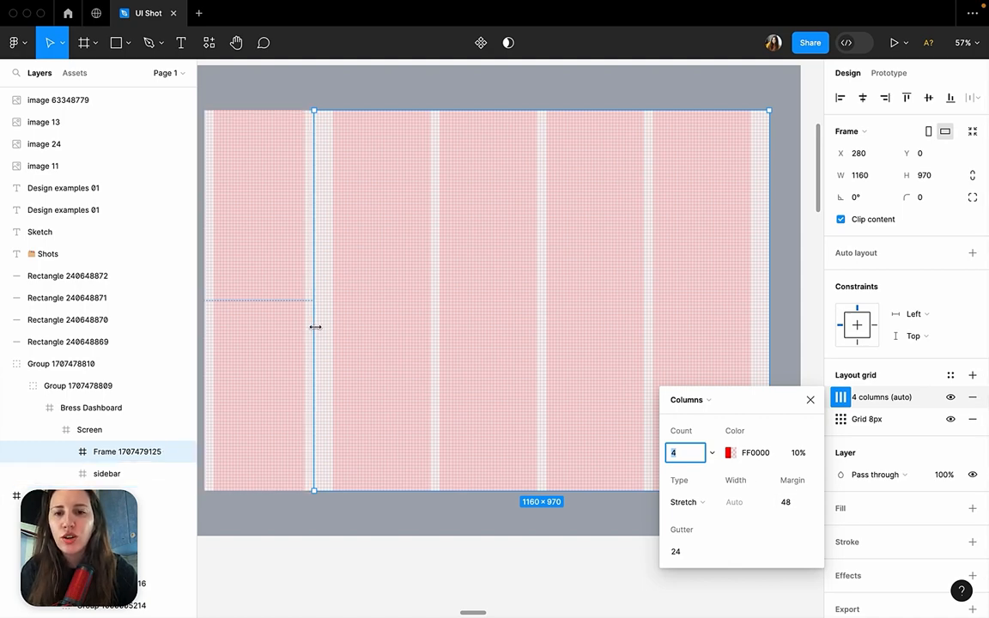
click(380, 565)
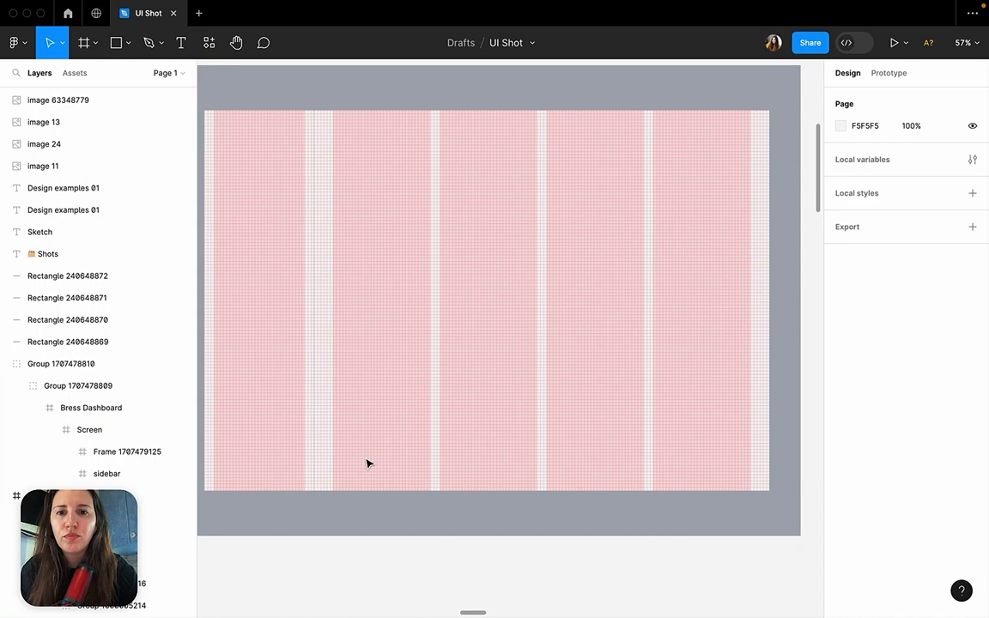
click(382, 229)
double_click(383, 230)
double_click(382, 231)
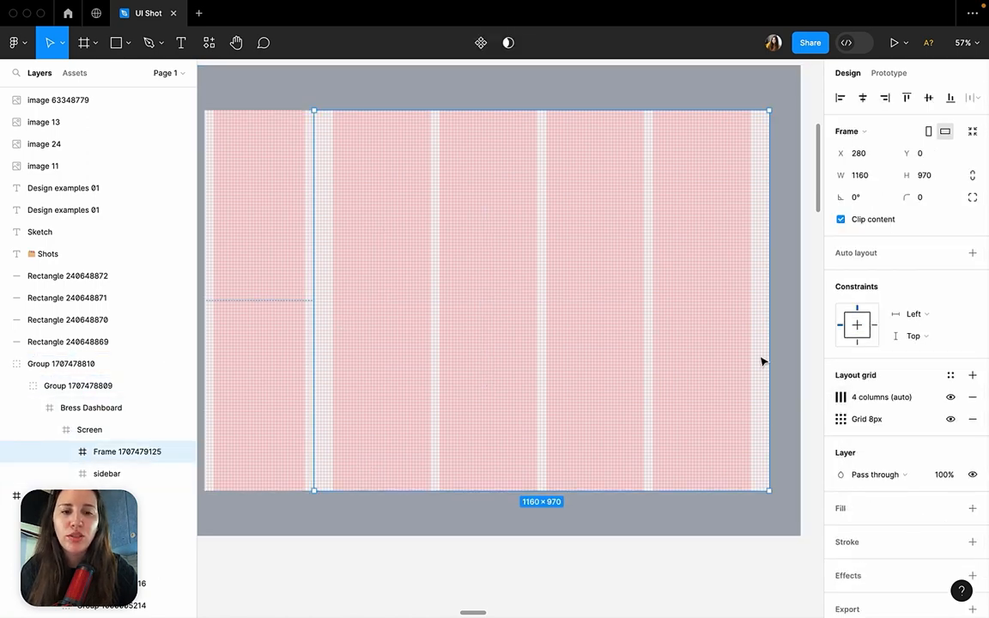
Look through the collected dashboard design examples on the canvas, including the Customers, Recofy and Navcorp shots.
scroll(730, 335, down, 5)
click(681, 537)
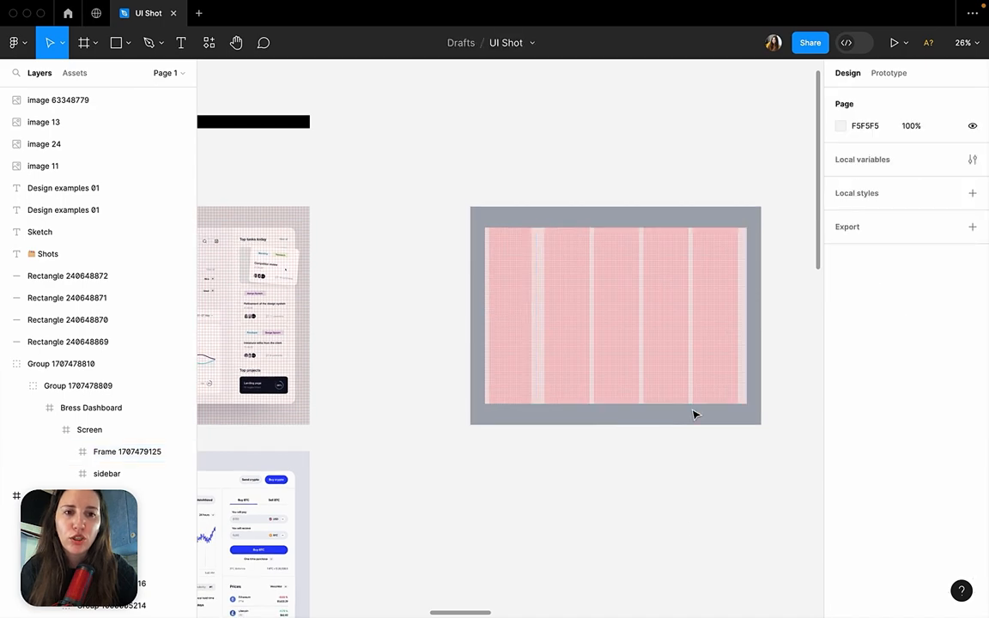
scroll(697, 402, down, 3)
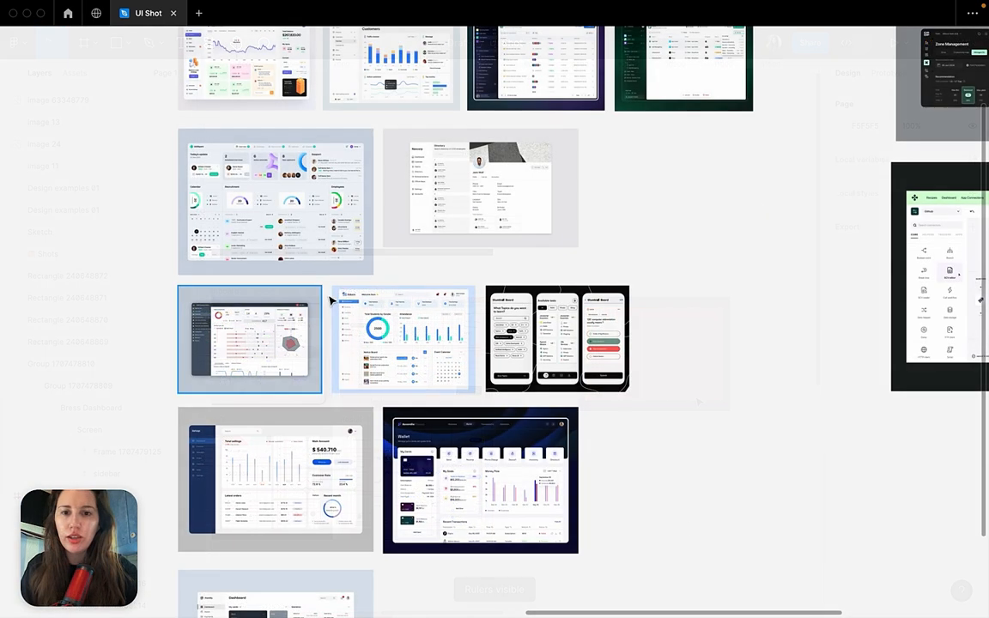
scroll(332, 298, up, 2)
scroll(346, 298, up, 2)
scroll(554, 256, up, 5)
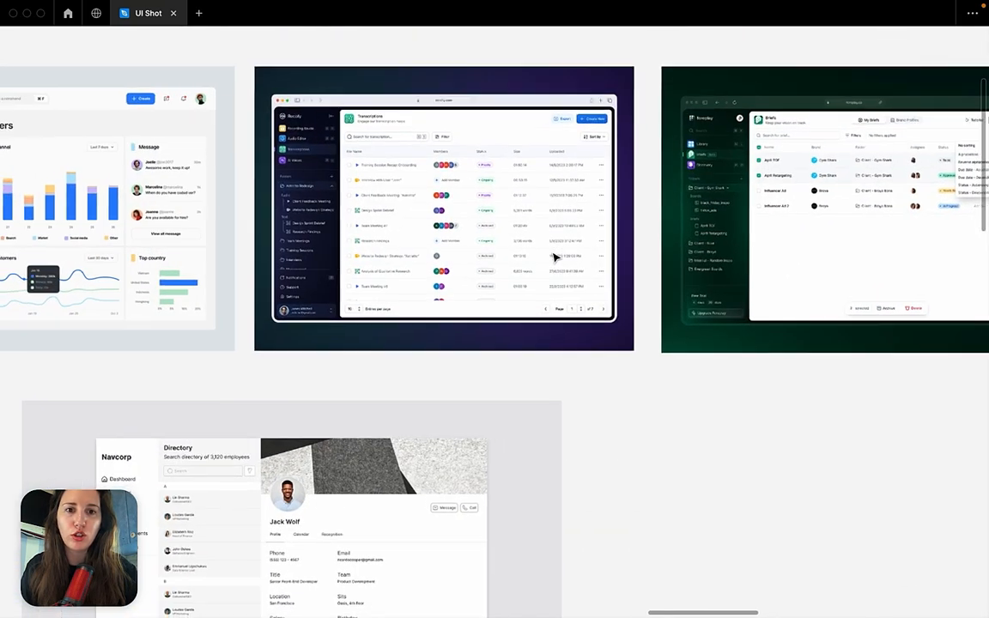
scroll(554, 256, up, 2)
scroll(554, 257, down, 4)
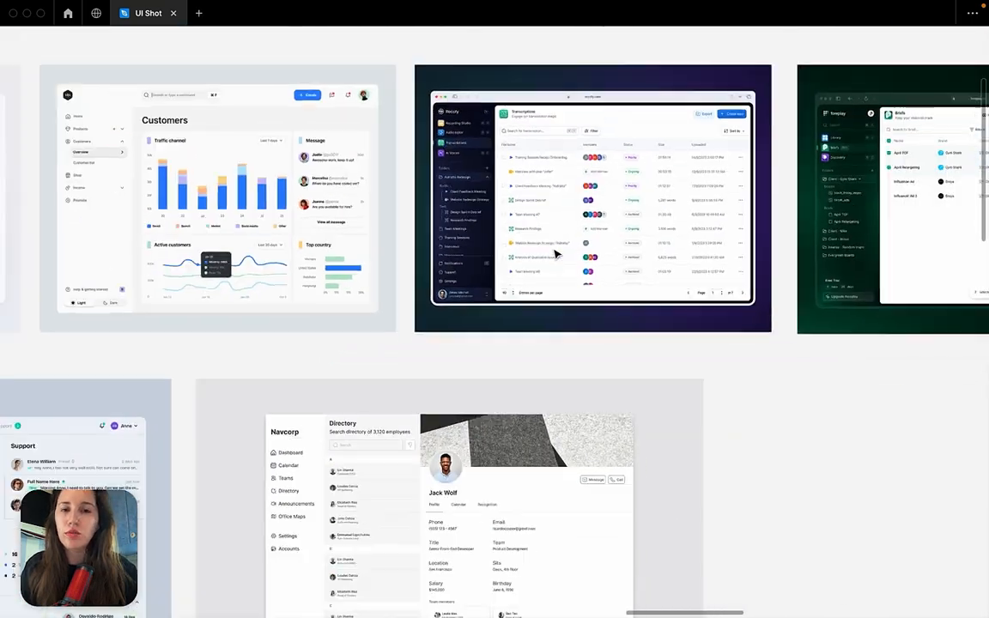
Examine the TradeMask dashboard example, looking at how its sidebar, chart, coloured cards and balance column are arranged.
scroll(555, 255, left, 5)
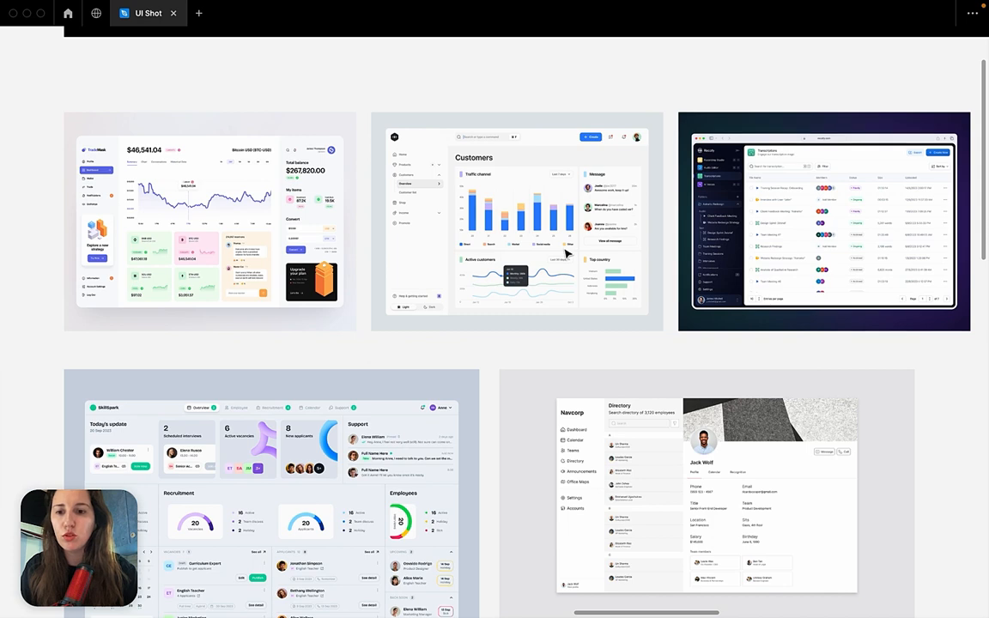
click(347, 189)
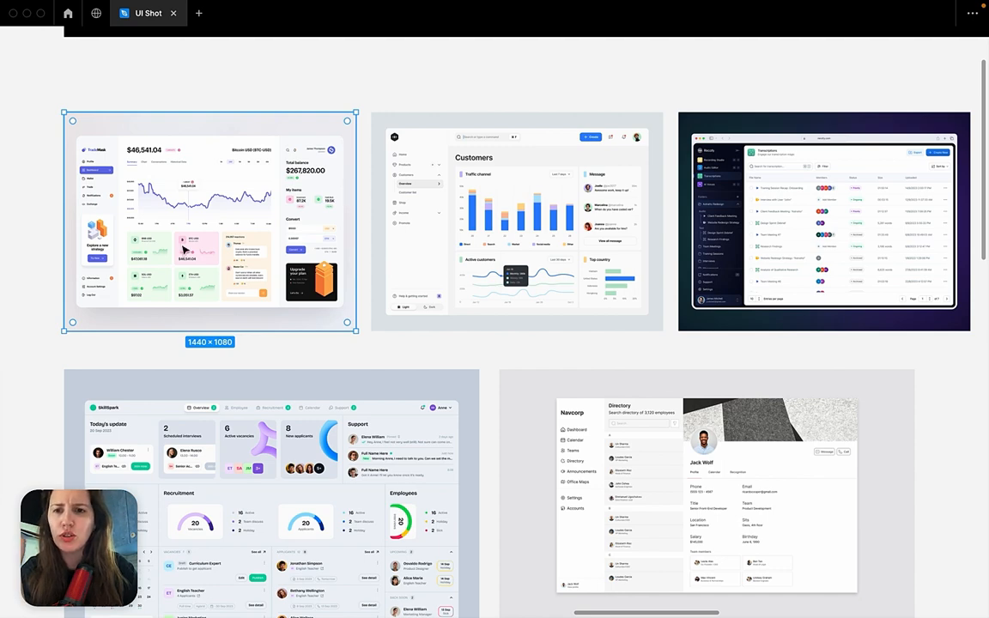
scroll(172, 260, left, 3)
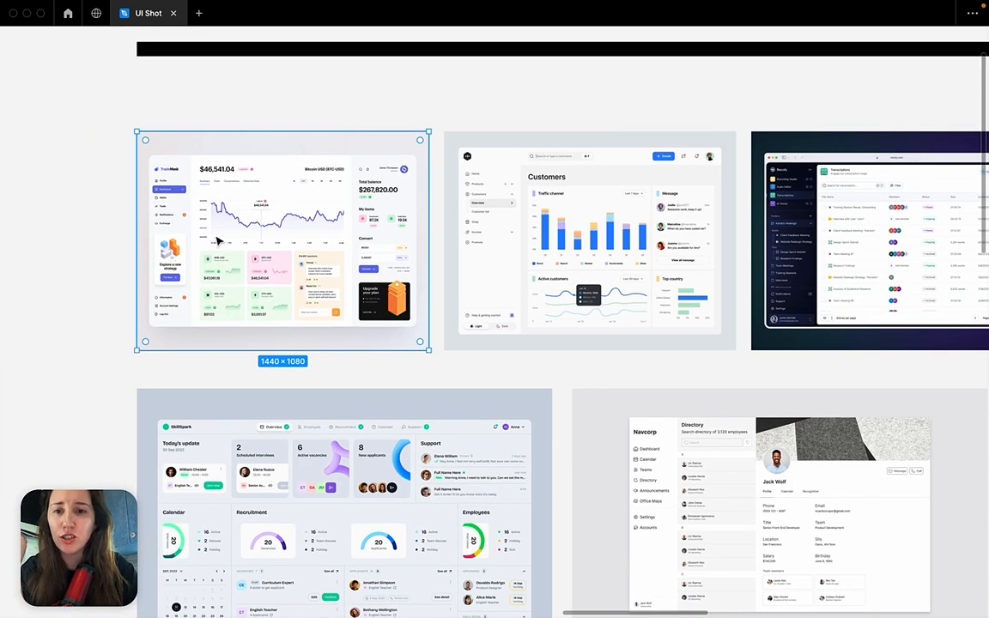
scroll(217, 241, up, 3)
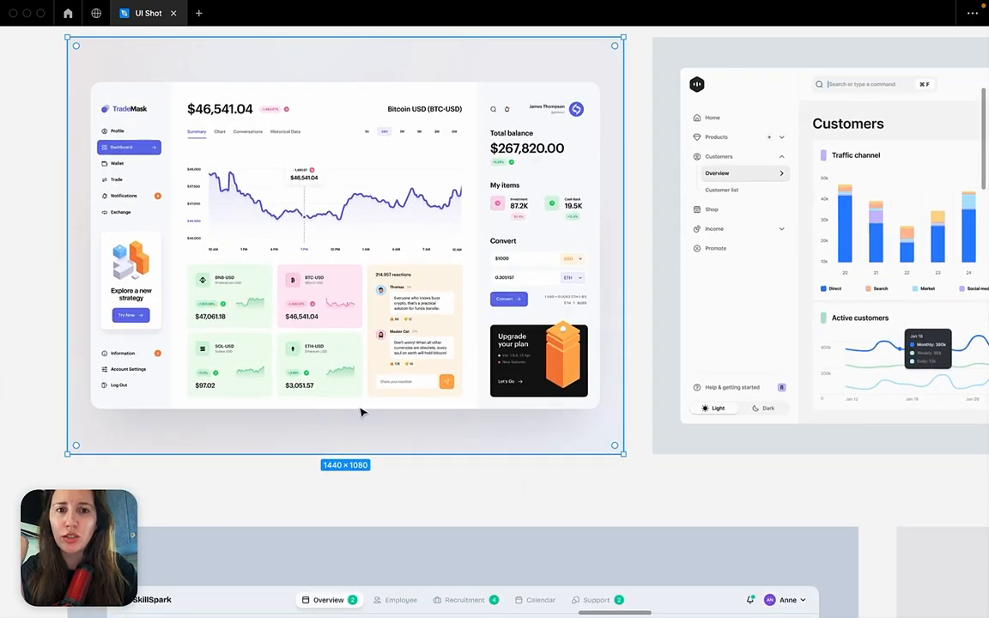
scroll(438, 249, down, 2)
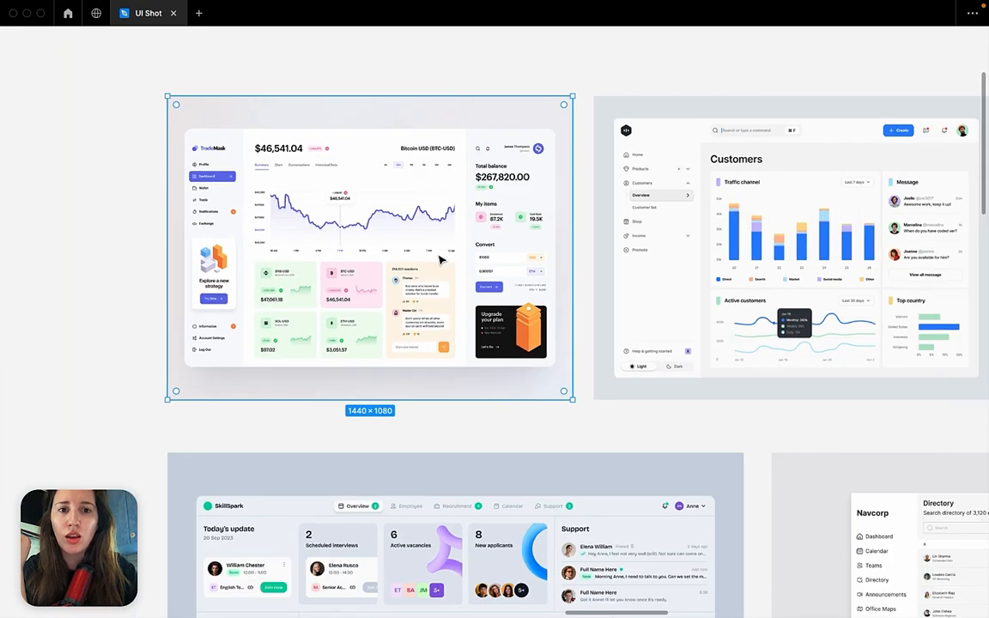
scroll(439, 260, down, 5)
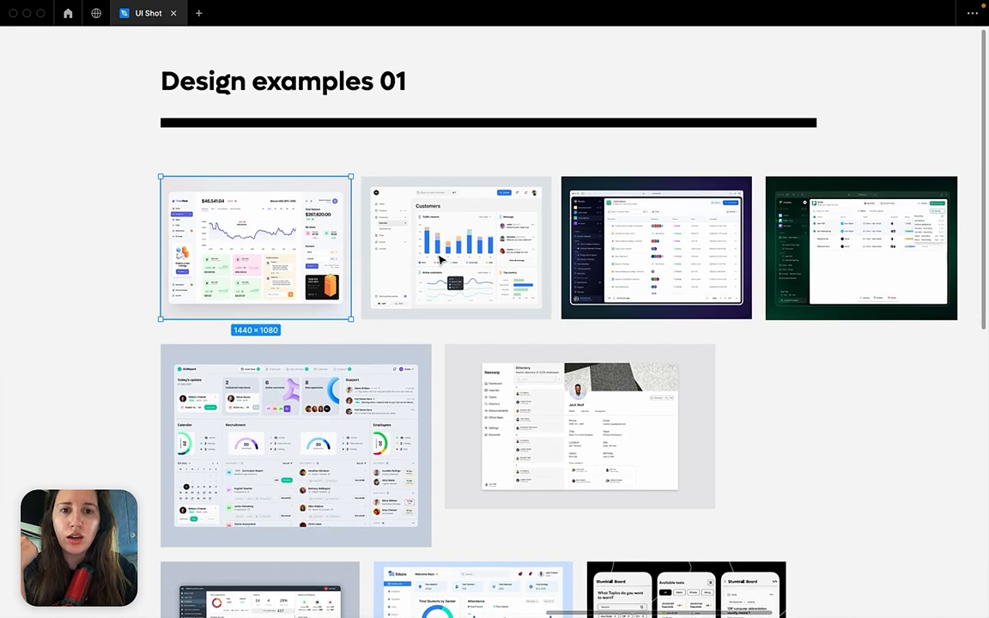
Examine the Customers dashboard example up close, checking the gaps between its Traffic channel, Message, Active customers and Top country cards.
scroll(440, 260, up, 5)
click(364, 219)
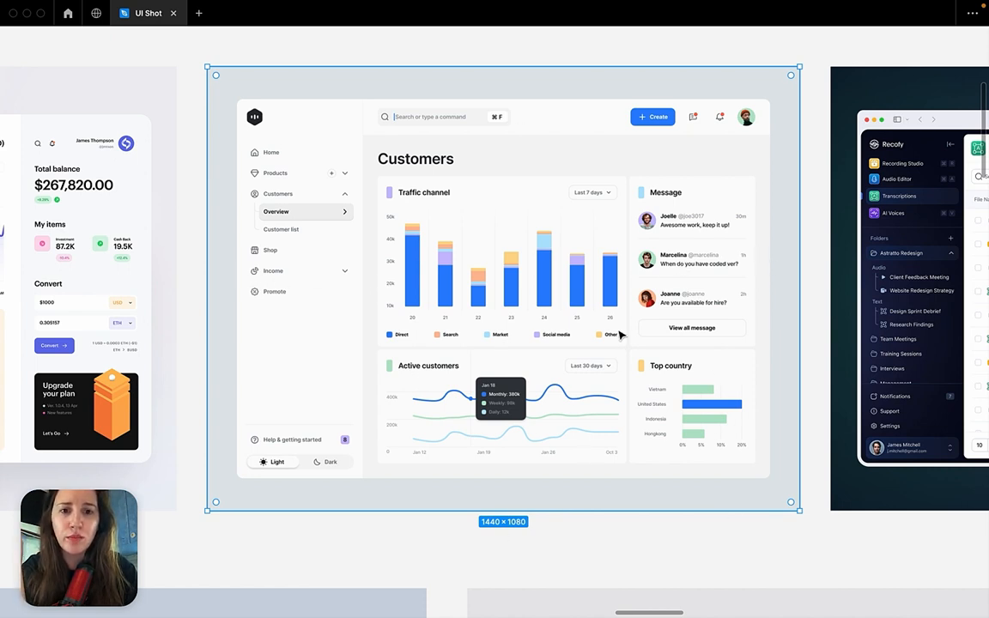
click(646, 537)
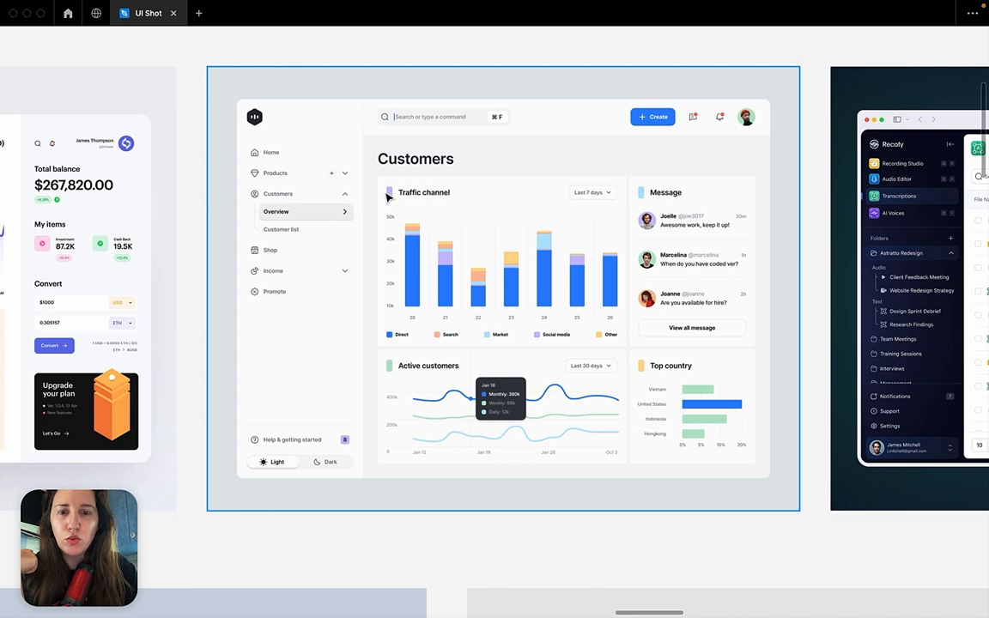
scroll(464, 287, up, 5)
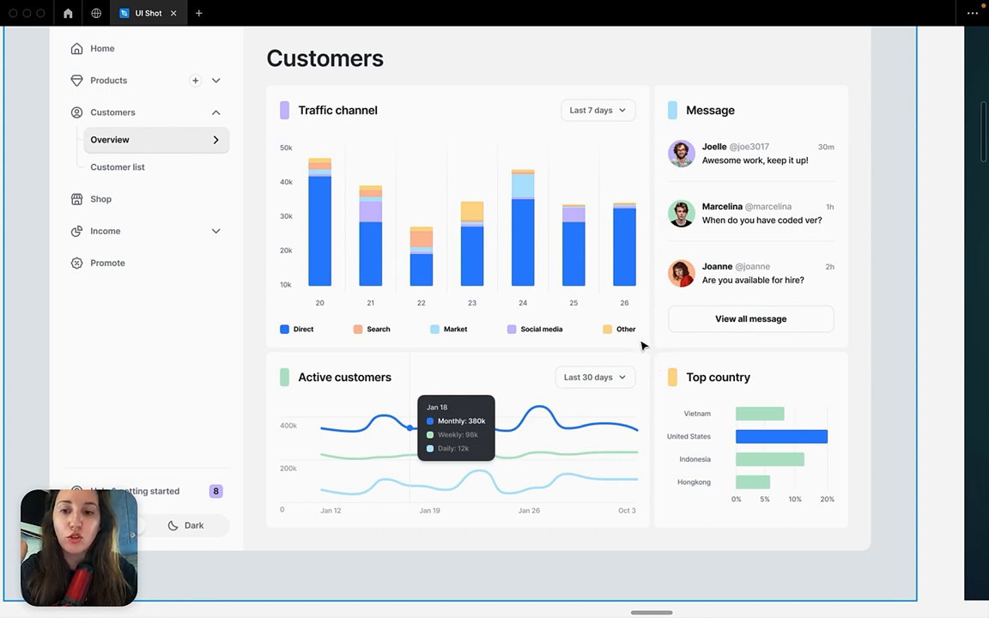
scroll(644, 171, down, 5)
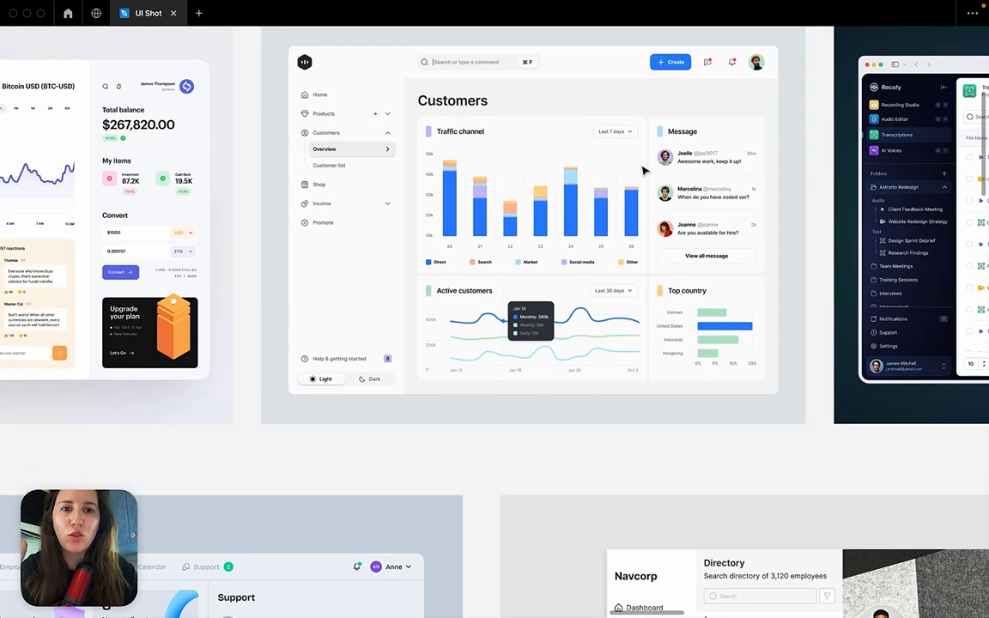
scroll(644, 171, up, 4)
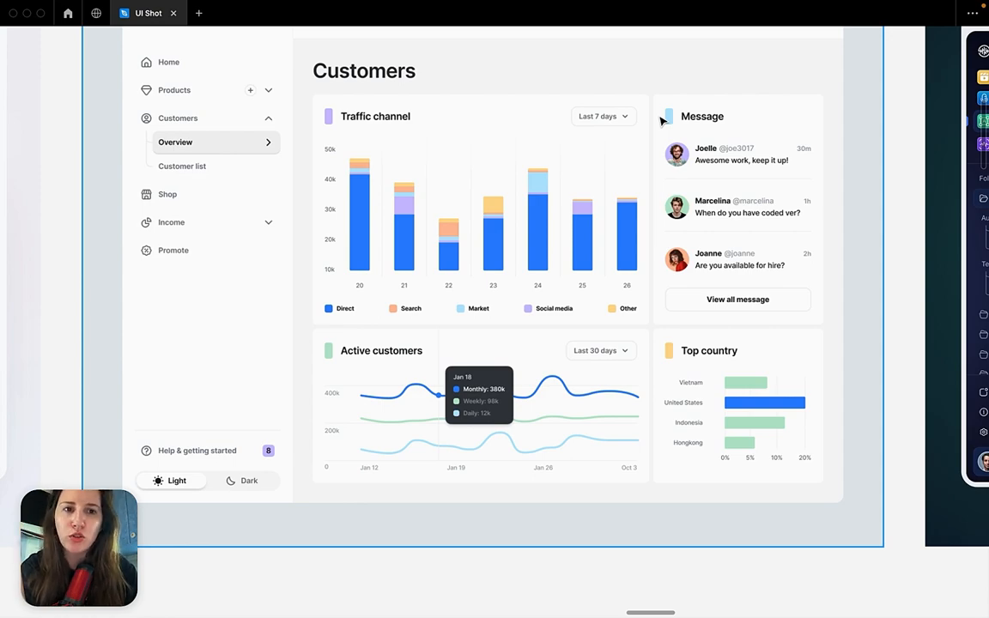
scroll(661, 122, down, 10)
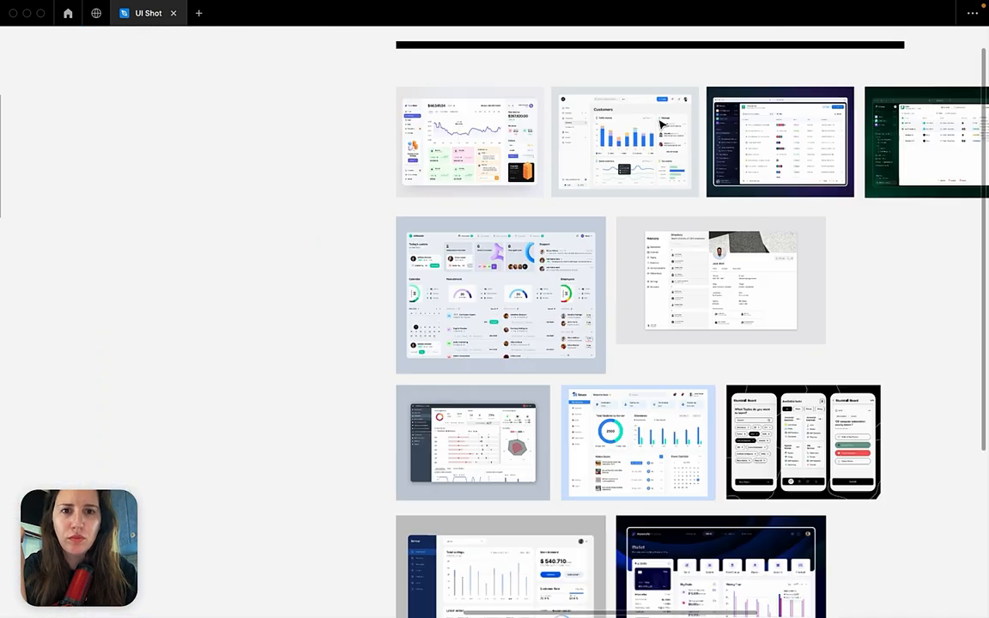
Measure the spacing around the calendar block in the Skillex UI-UX shot's September 2022 card and dismiss the missing fonts list.
scroll(451, 162, up, 10)
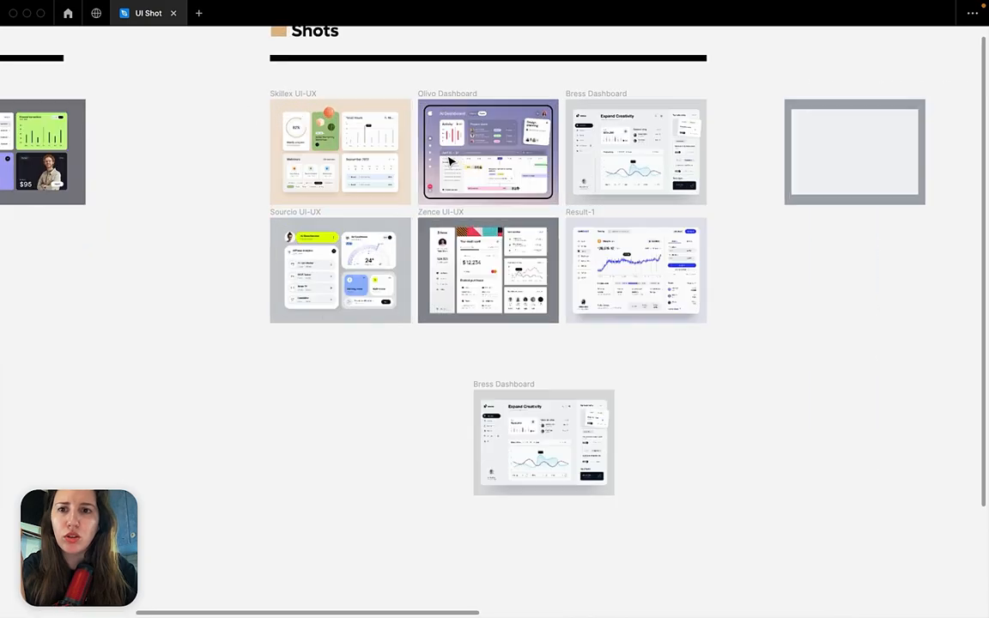
scroll(449, 161, left, 4)
scroll(449, 160, down, 4)
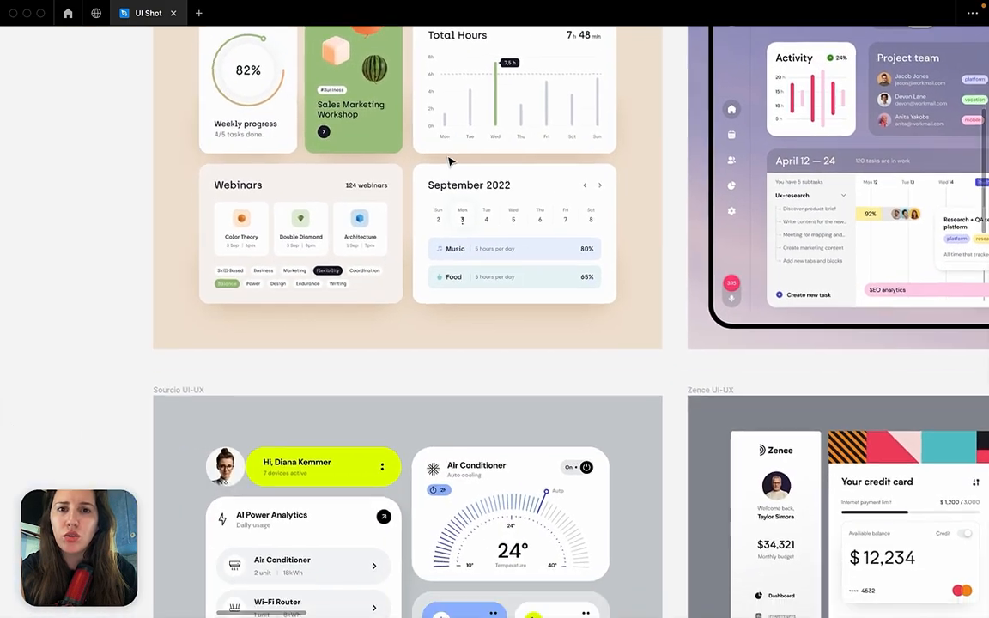
scroll(457, 347, up, 3)
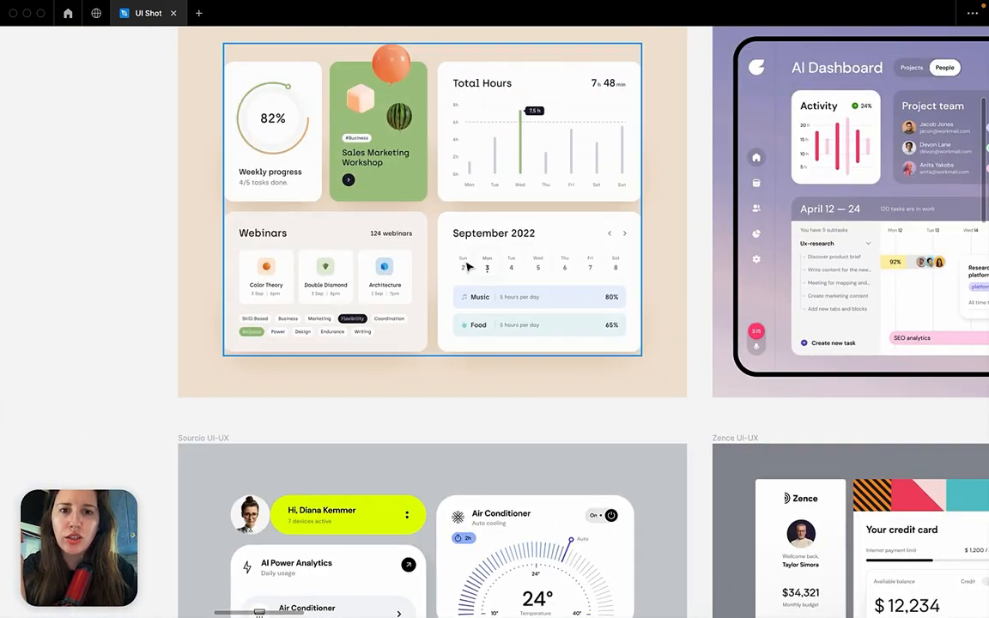
click(473, 243)
click(471, 244)
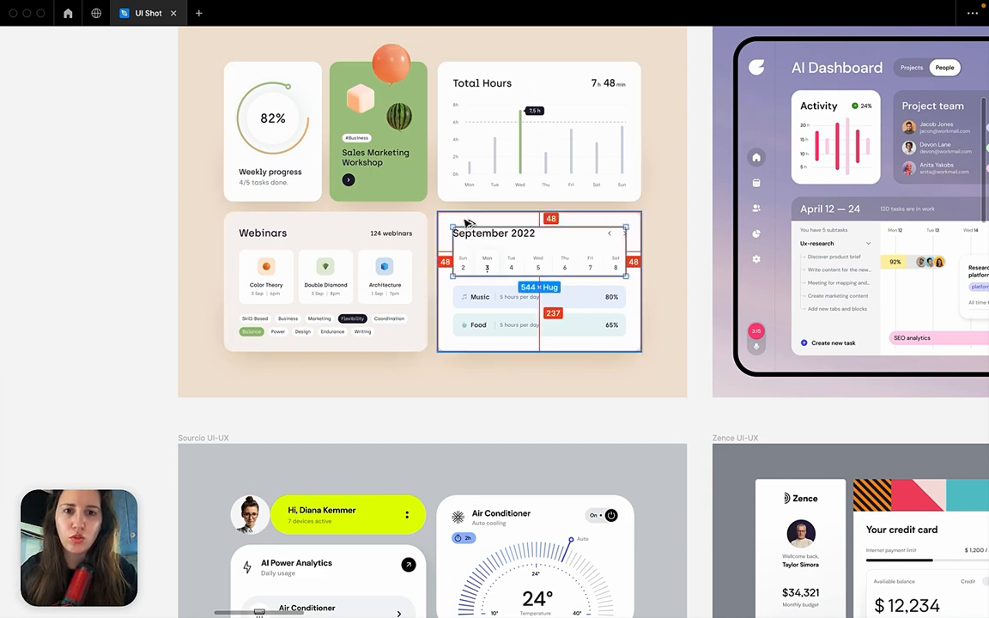
scroll(465, 223, up, 4)
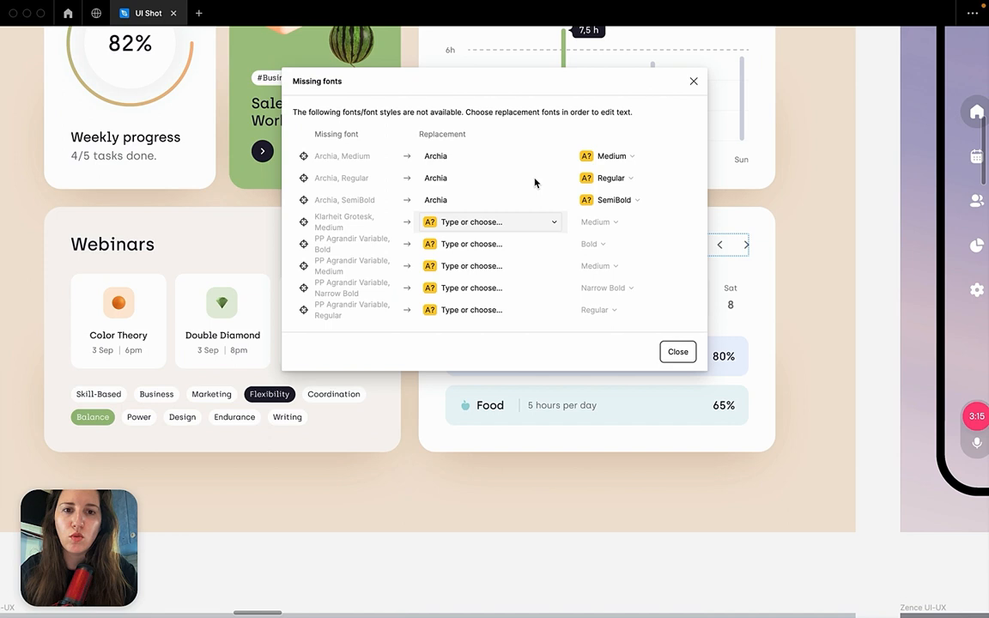
click(694, 82)
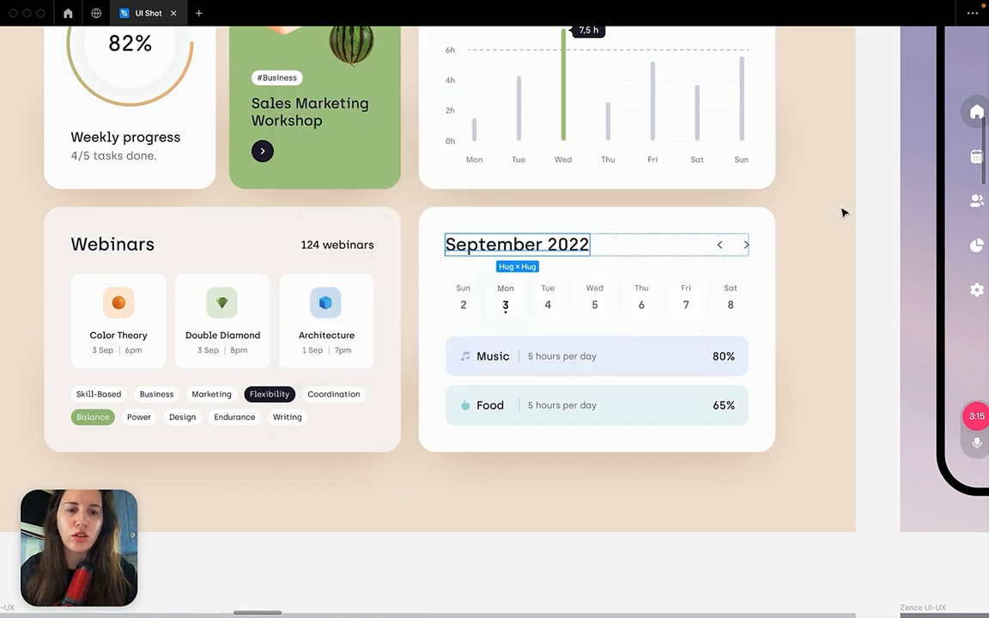
Check the September 2022 card's inner padding by selecting its title row and calendar block and comparing them with the card edges.
click(577, 249)
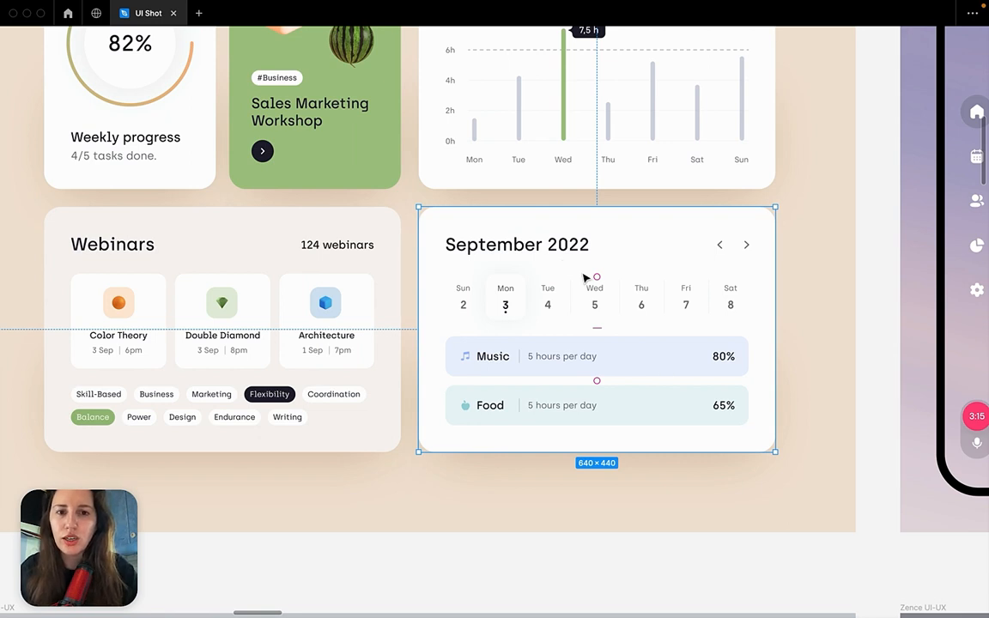
click(552, 254)
key(alt)
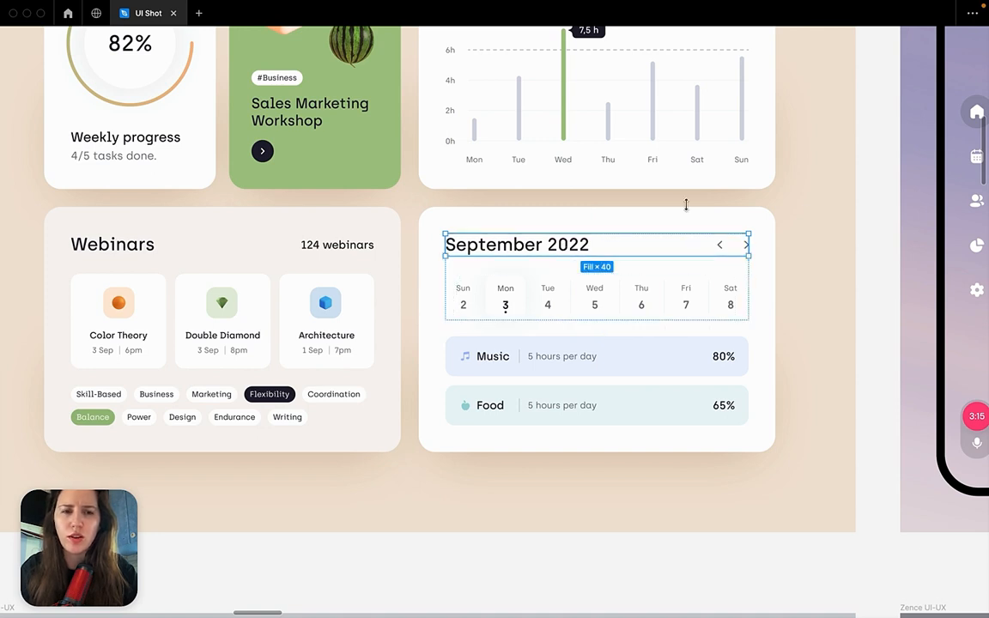
click(803, 195)
click(487, 233)
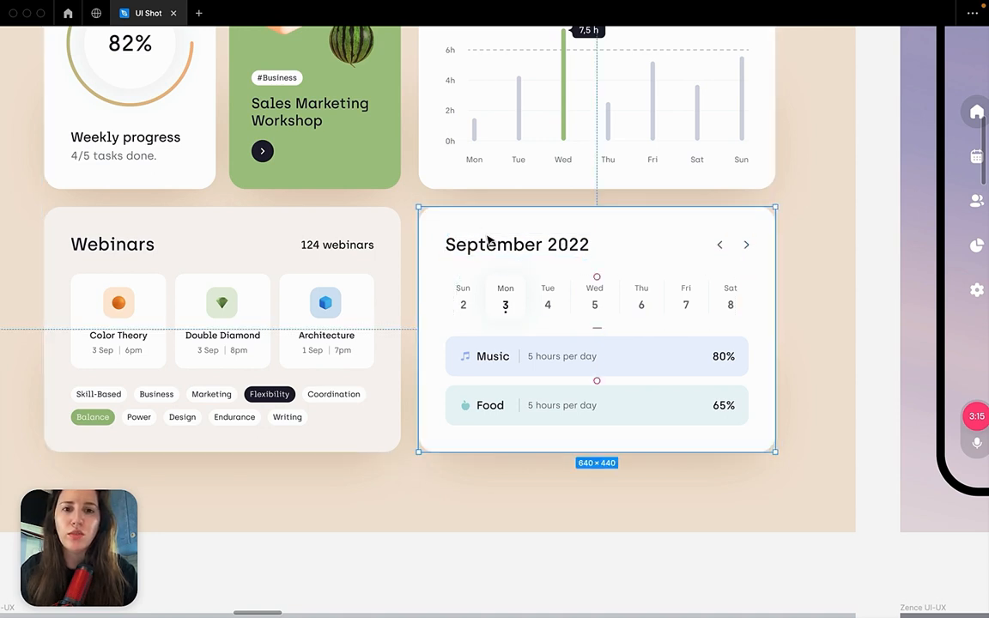
click(489, 244)
key(alt)
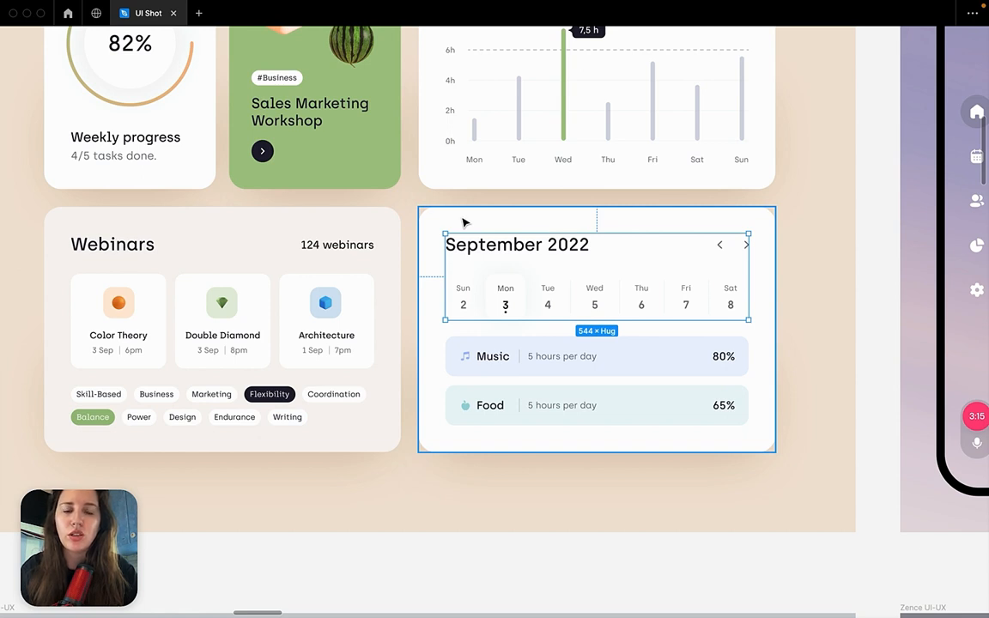
click(463, 223)
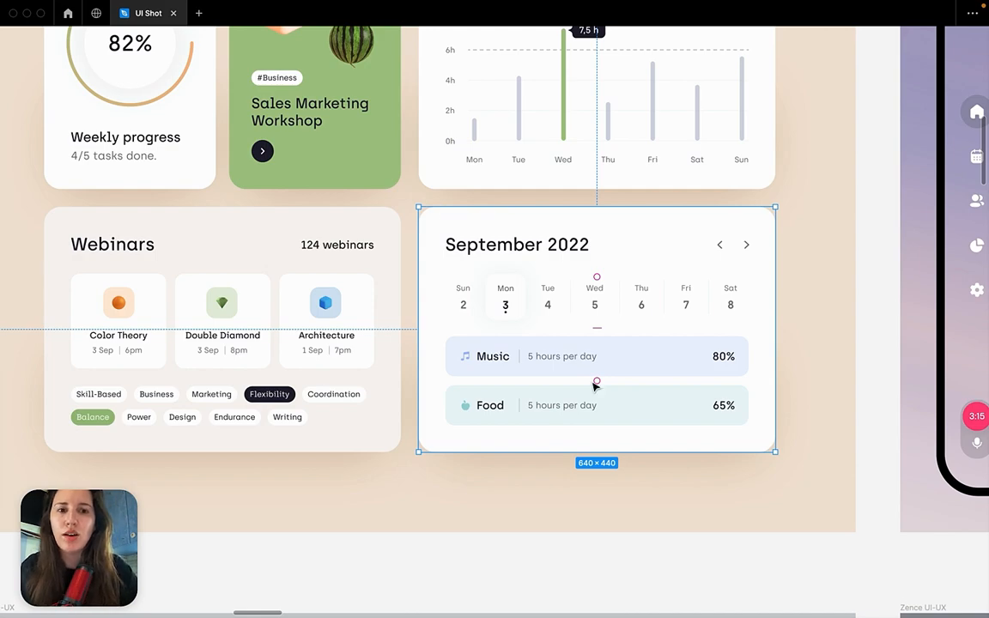
Return to the Customers example under Design examples 01 and inspect the padding and spacing inside its chart and message cards.
scroll(557, 332, down, 5)
scroll(557, 331, down, 10)
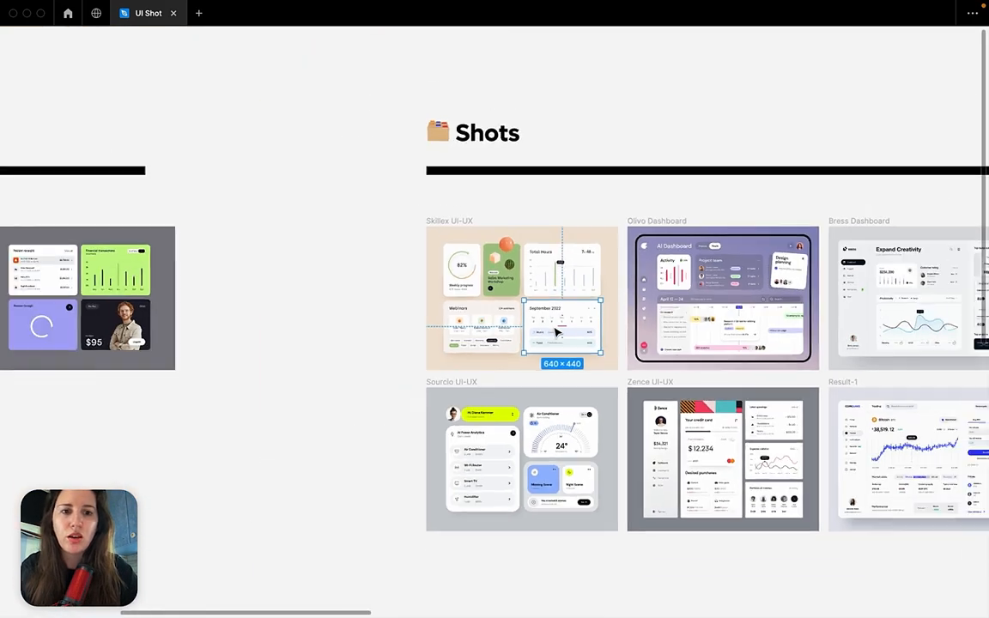
scroll(556, 332, right, 10)
scroll(557, 332, right, 5)
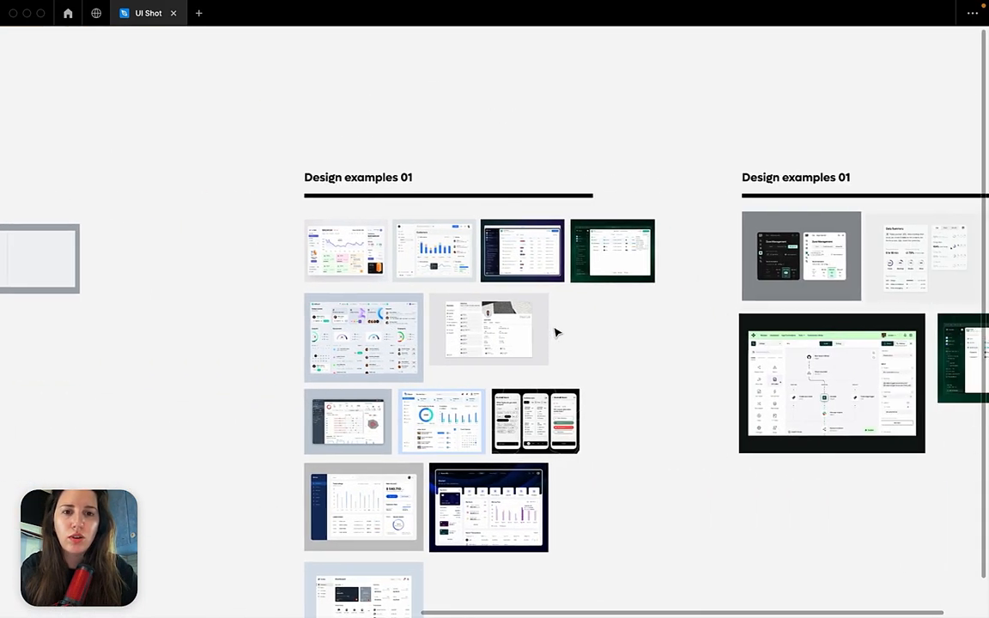
scroll(459, 261, up, 5)
scroll(460, 260, up, 5)
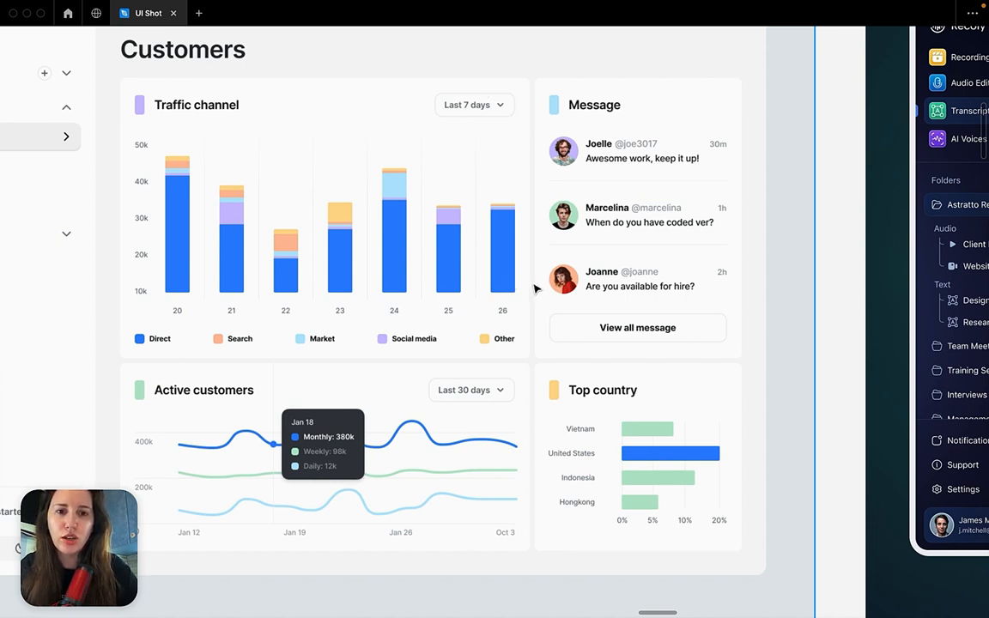
Inspect the Customers example's top bar and how its search field and Create button line up with the content below.
scroll(529, 288, down, 5)
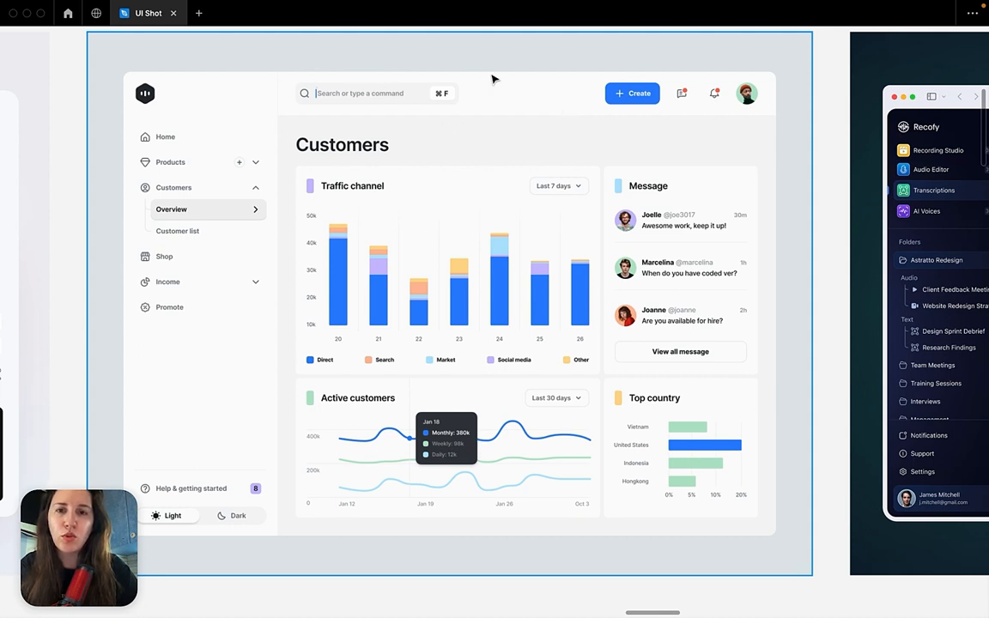
click(439, 120)
scroll(439, 120, up, 1)
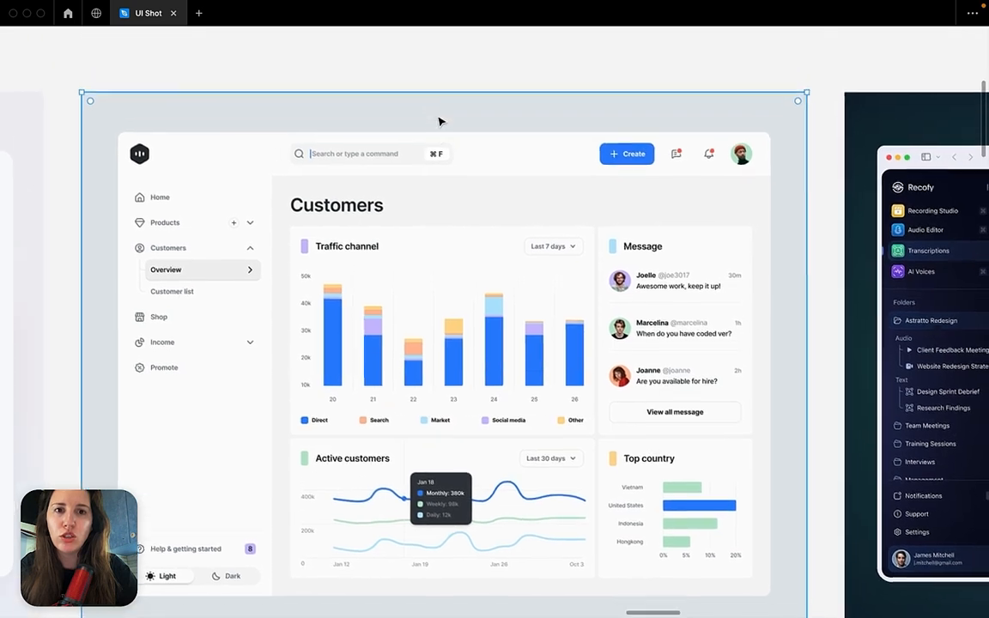
click(468, 73)
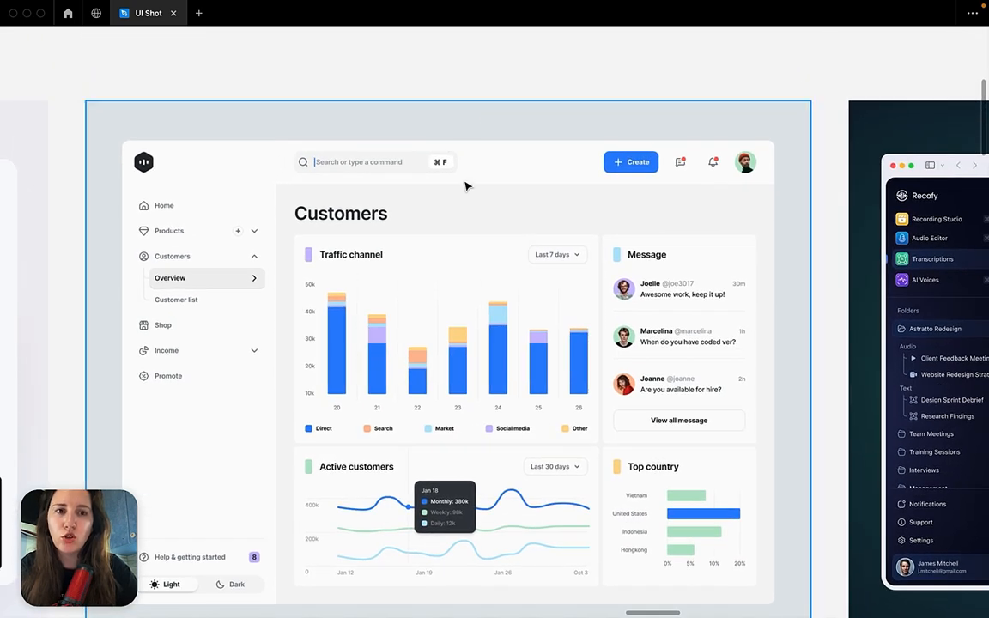
scroll(549, 185, down, 1)
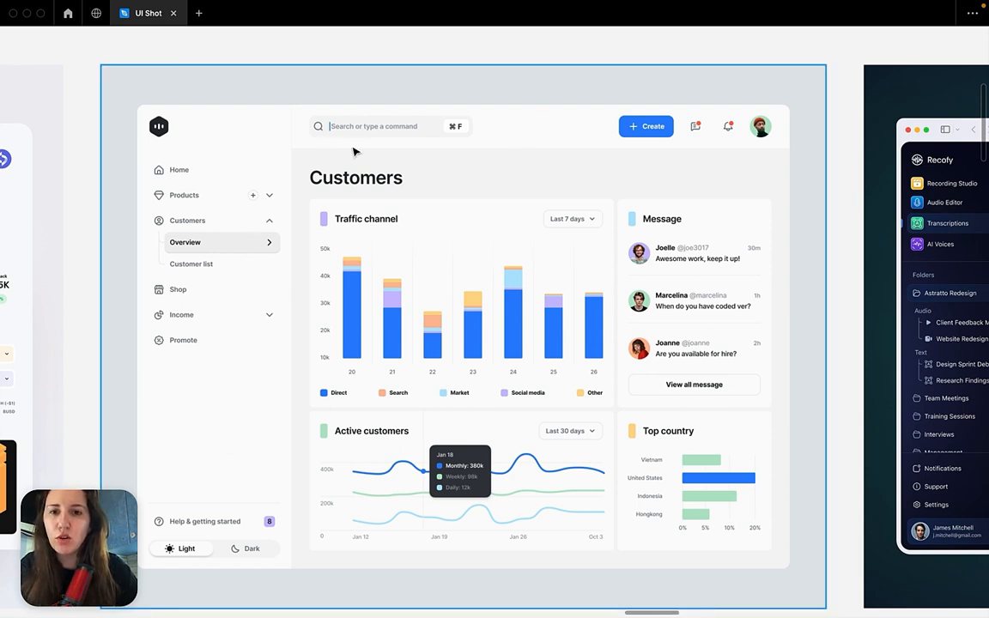
Examine the green-header workflow builder example, looking at its navigation, toolbar, connector list, canvas and input panel layout.
scroll(552, 138, down, 10)
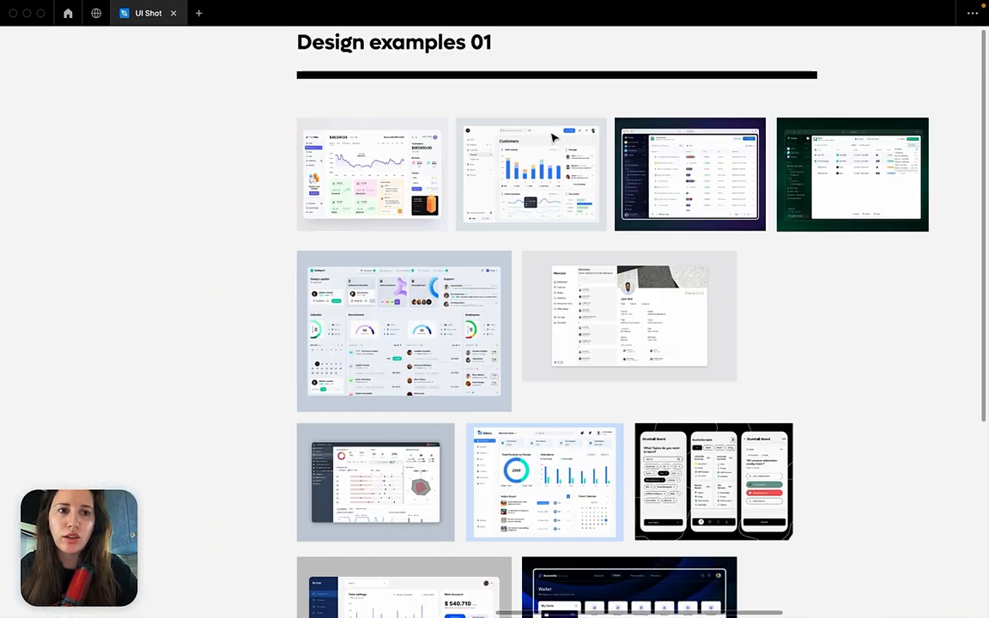
scroll(552, 137, right, 10)
scroll(553, 137, up, 5)
scroll(570, 333, up, 5)
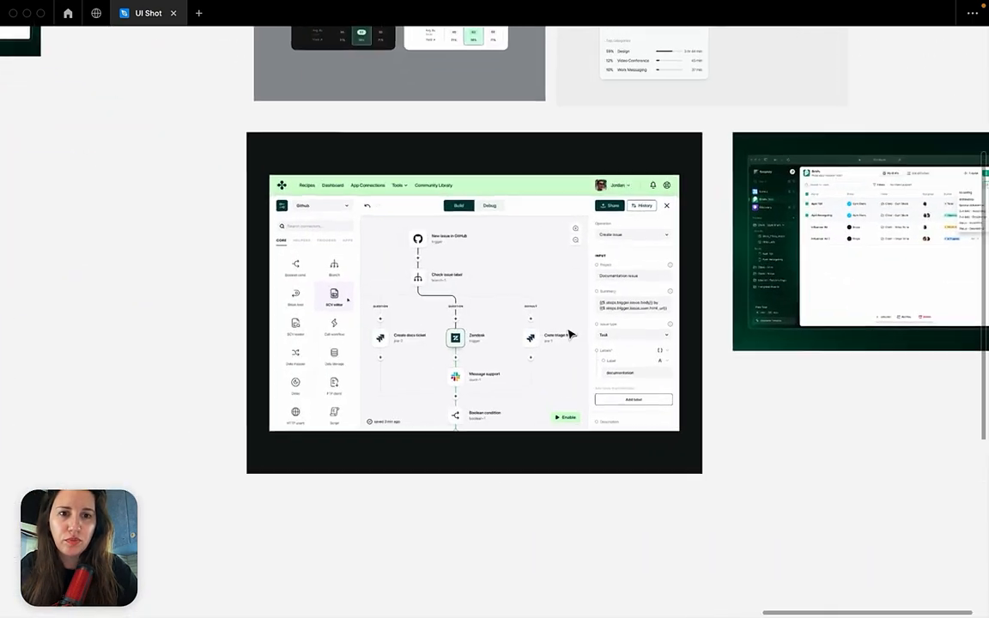
scroll(569, 333, up, 3)
scroll(585, 95, left, 3)
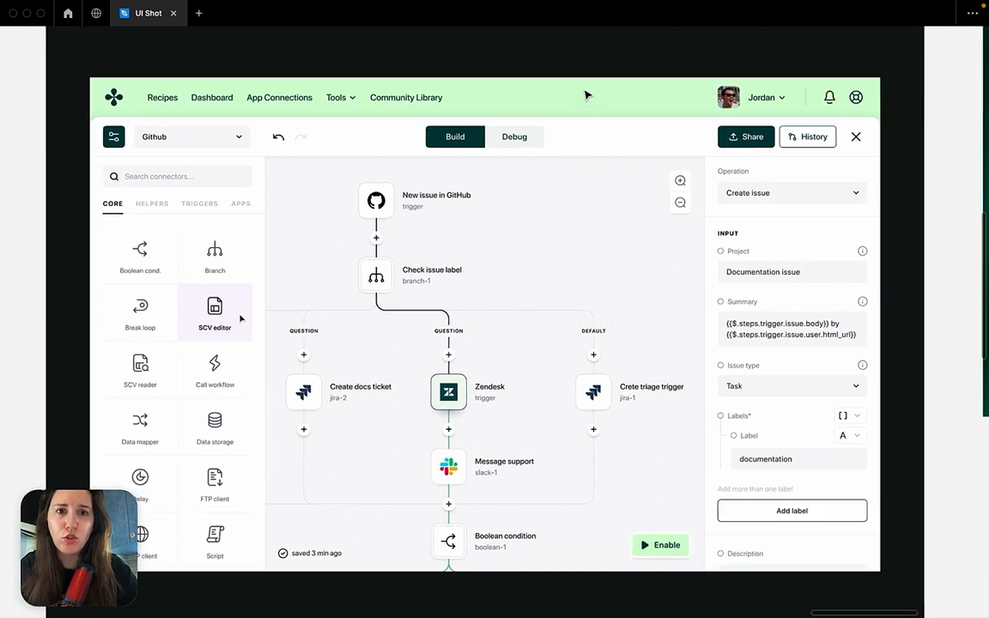
scroll(561, 107, up, 1)
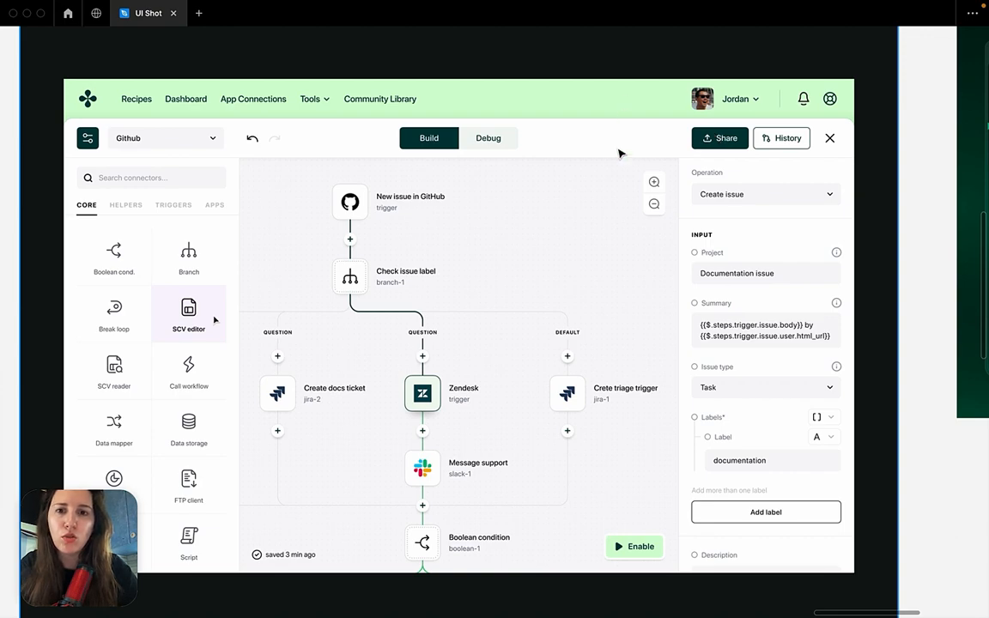
scroll(618, 161, down, 10)
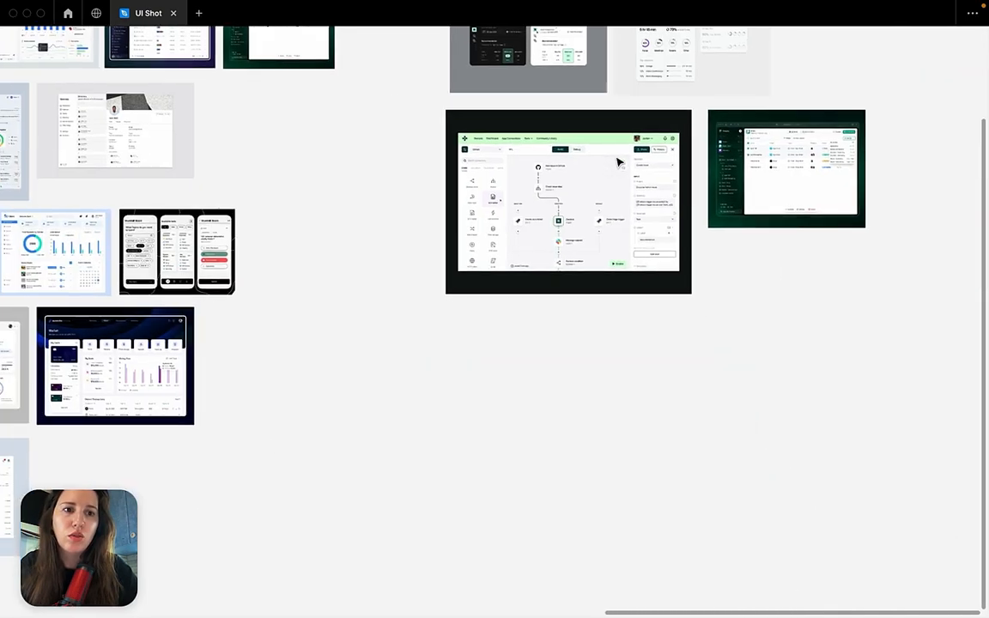
Examine the dark green Foreplay Briefs example, looking at its sidebar, table columns, sorting list and bulk action bar.
scroll(618, 161, right, 2)
scroll(619, 161, up, 8)
scroll(618, 162, right, 2)
scroll(619, 162, up, 5)
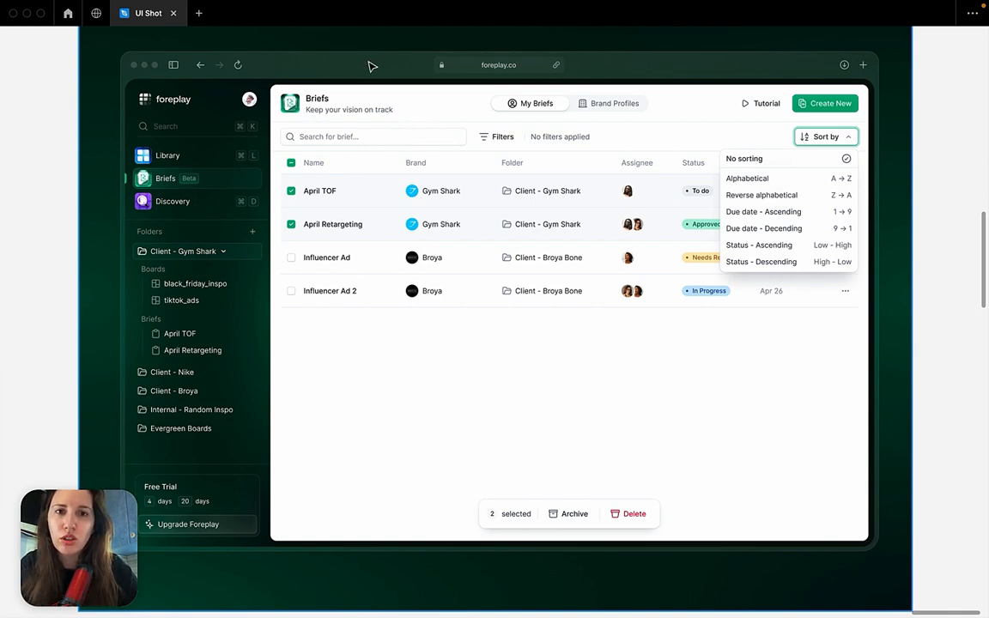
scroll(540, 139, down, 10)
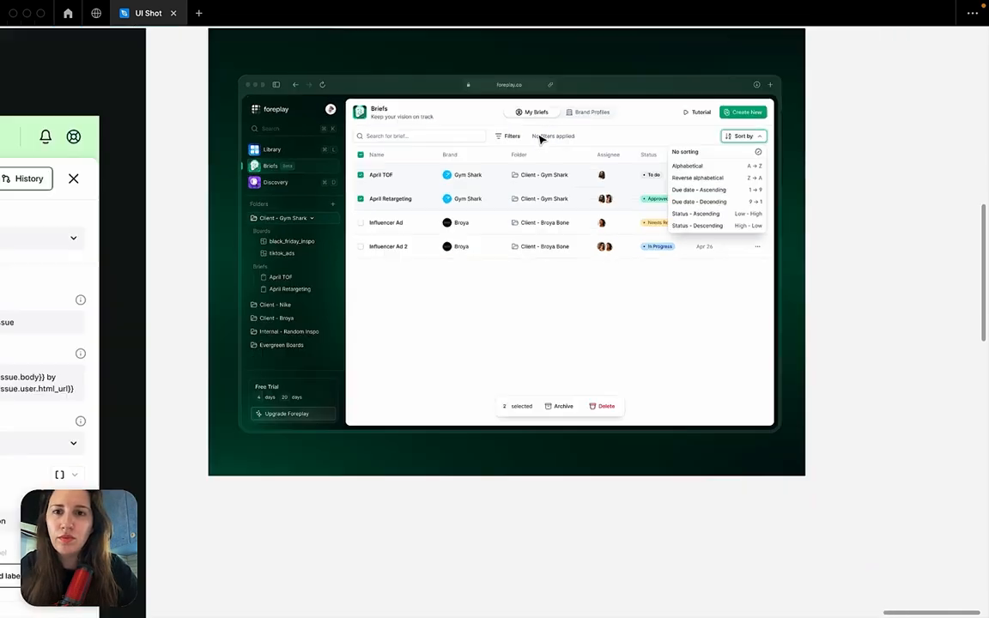
Survey both Design examples 01 groups, comparing the large dashboard collection with the smaller four-image set.
scroll(541, 139, up, 3)
scroll(541, 139, up, 3)
scroll(540, 140, right, 2)
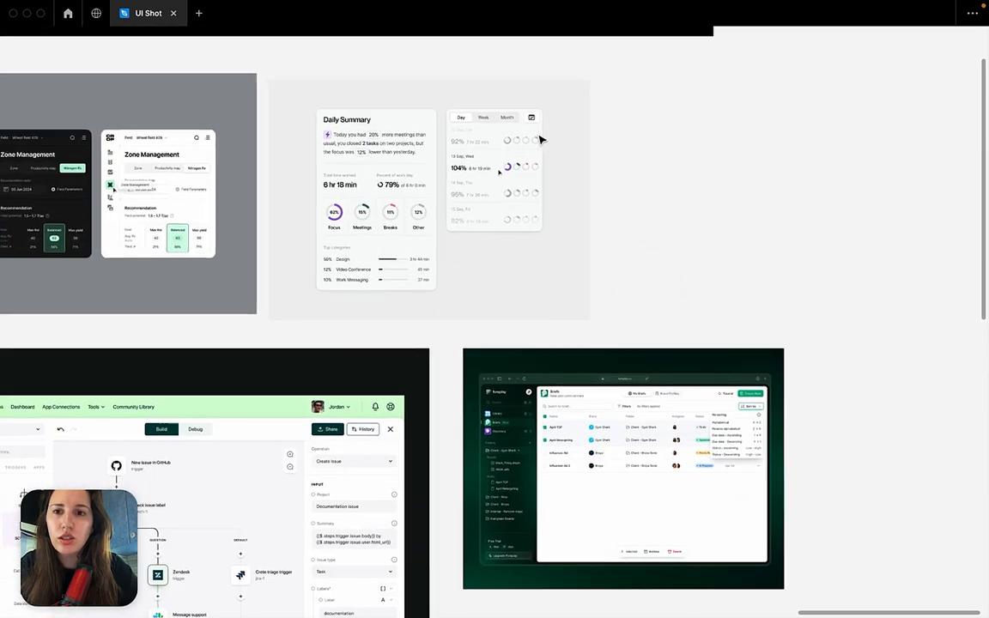
scroll(542, 139, down, 5)
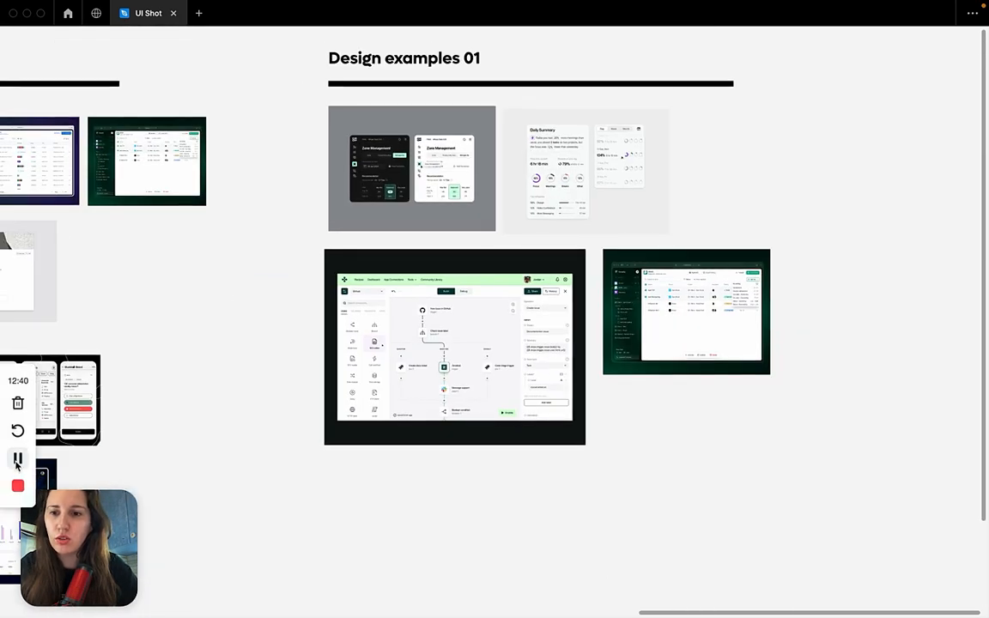
click(18, 458)
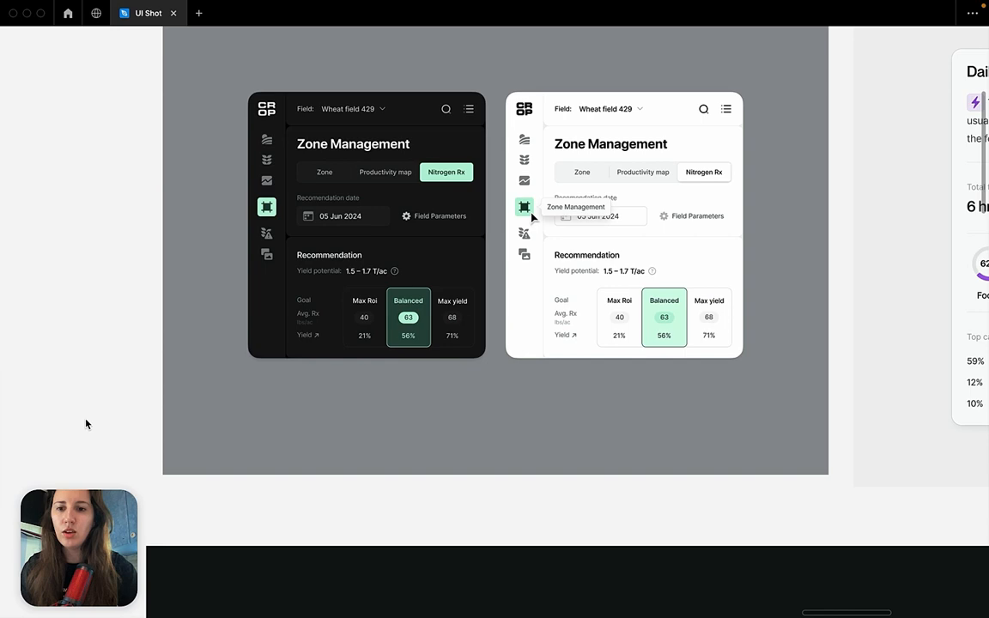
scroll(86, 425, down, 10)
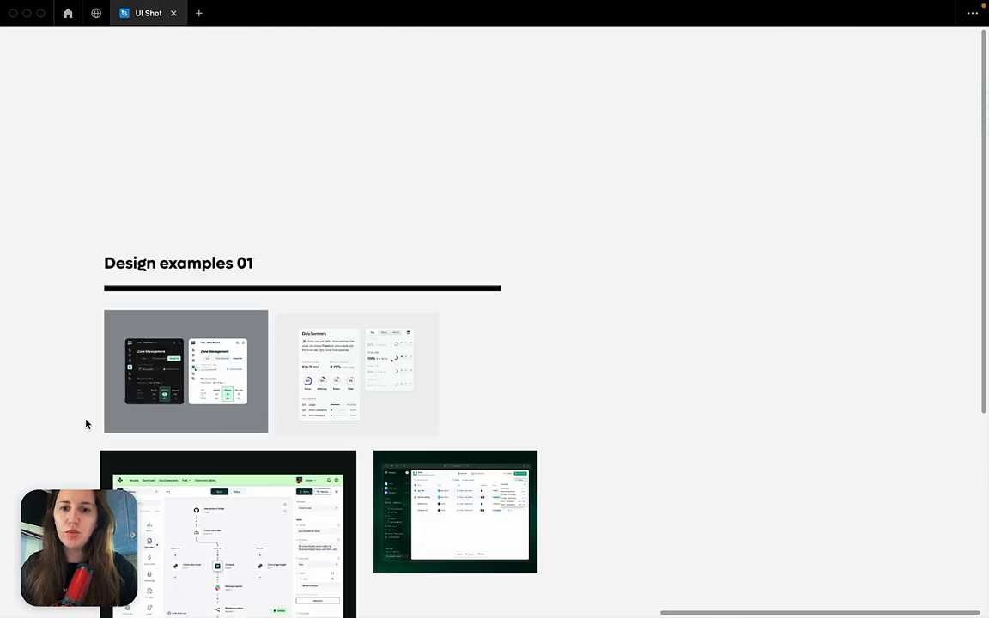
scroll(86, 425, left, 5)
scroll(252, 142, up, 5)
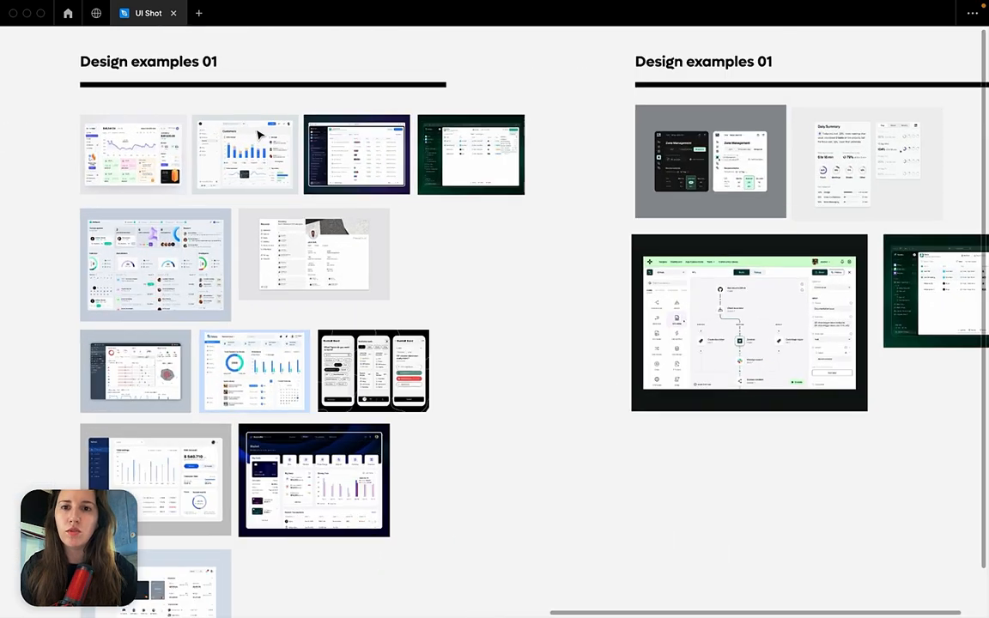
scroll(263, 134, left, 2)
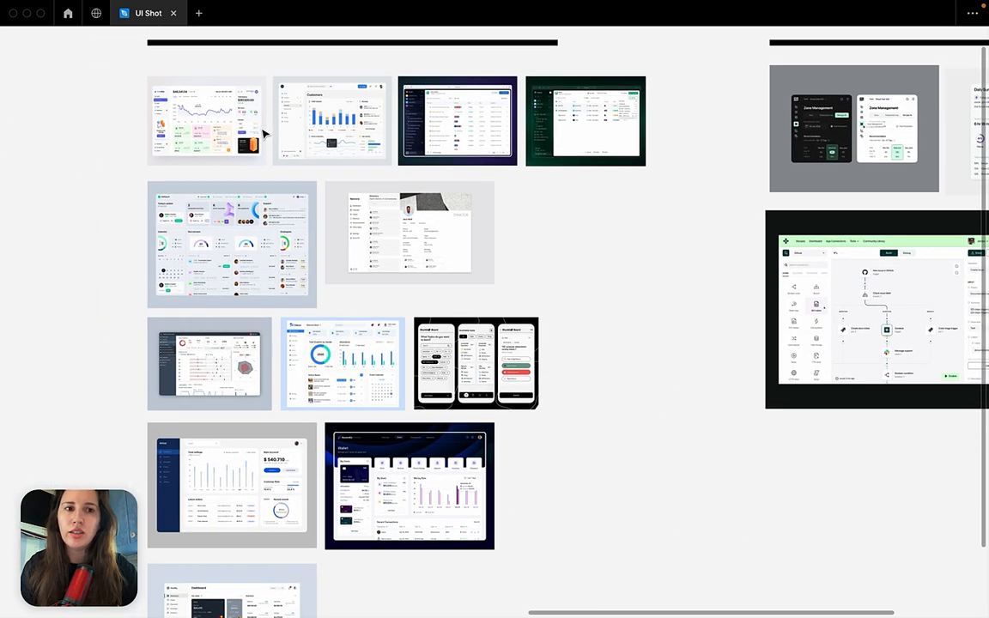
scroll(669, 309, right, 10)
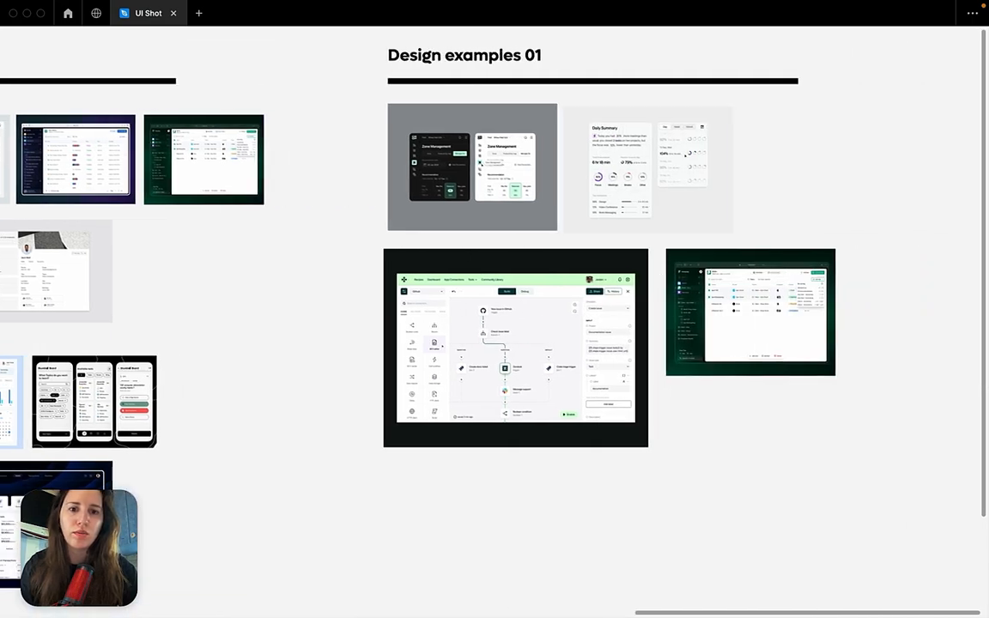
mouse_move(531, 584)
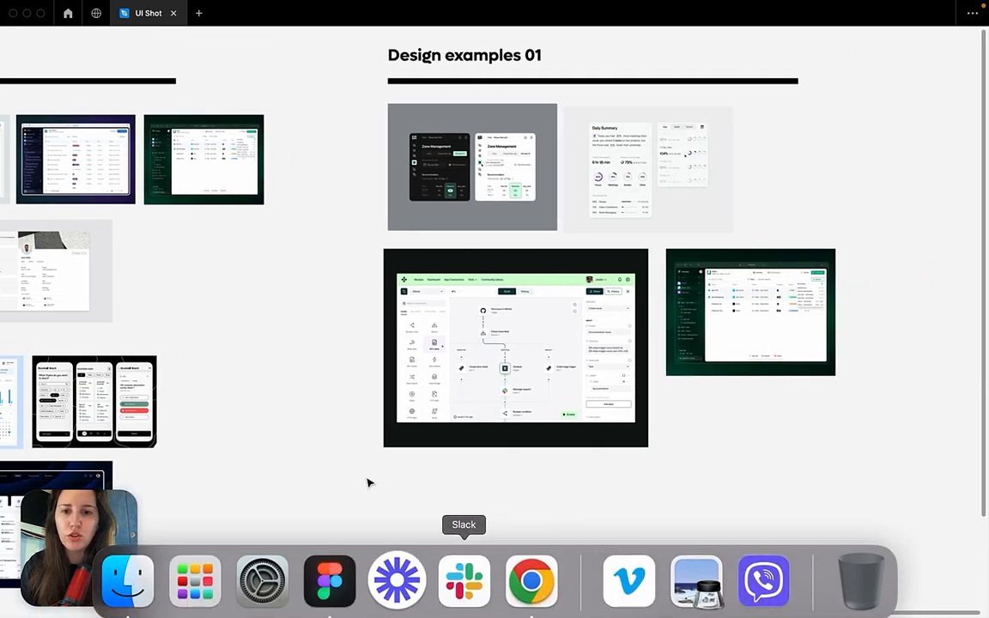
Inspect the TradeMask crypto dashboard example, looking at its sidebar, price chart, coloured currency cards and balance column.
scroll(364, 475, left, 10)
scroll(364, 481, up, 5)
scroll(364, 481, up, 4)
scroll(364, 481, left, 1)
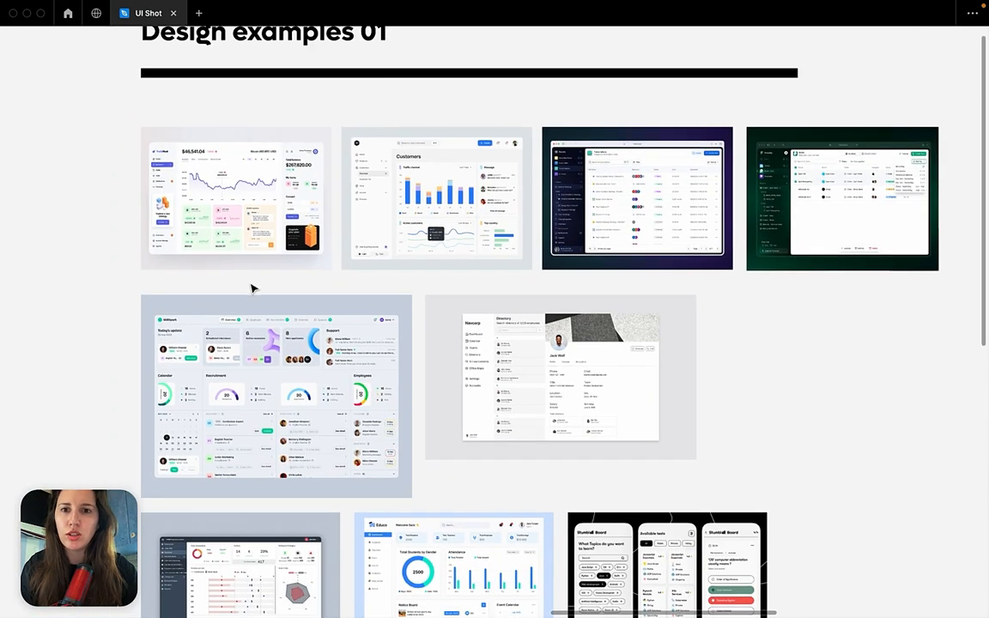
click(289, 214)
click(398, 239)
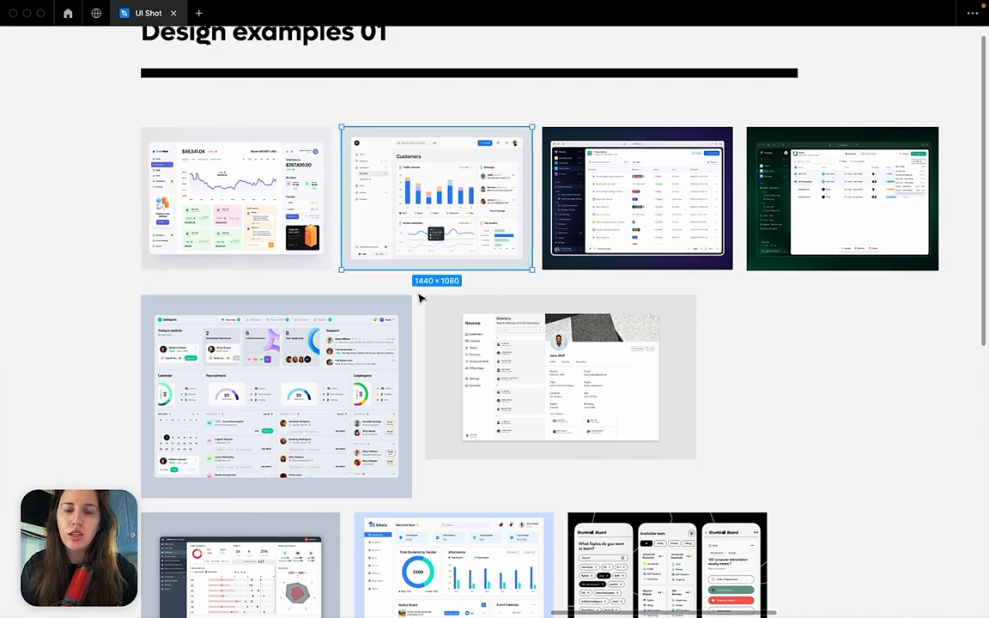
click(419, 293)
click(263, 206)
scroll(263, 206, left, 3)
scroll(263, 206, up, 2)
scroll(262, 207, up, 6)
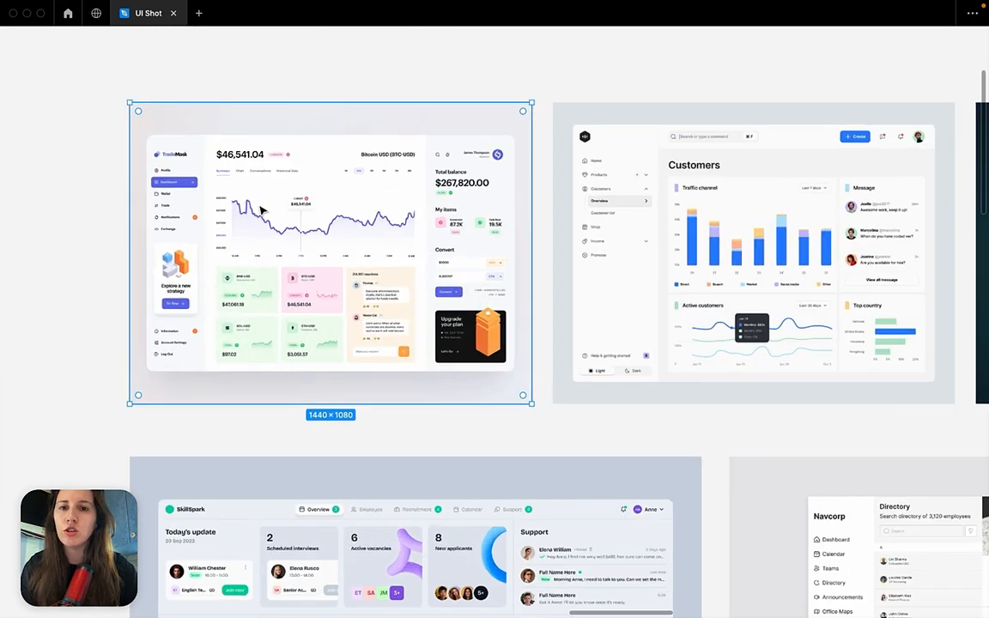
scroll(259, 213, left, 1)
scroll(260, 213, up, 2)
scroll(257, 213, up, 2)
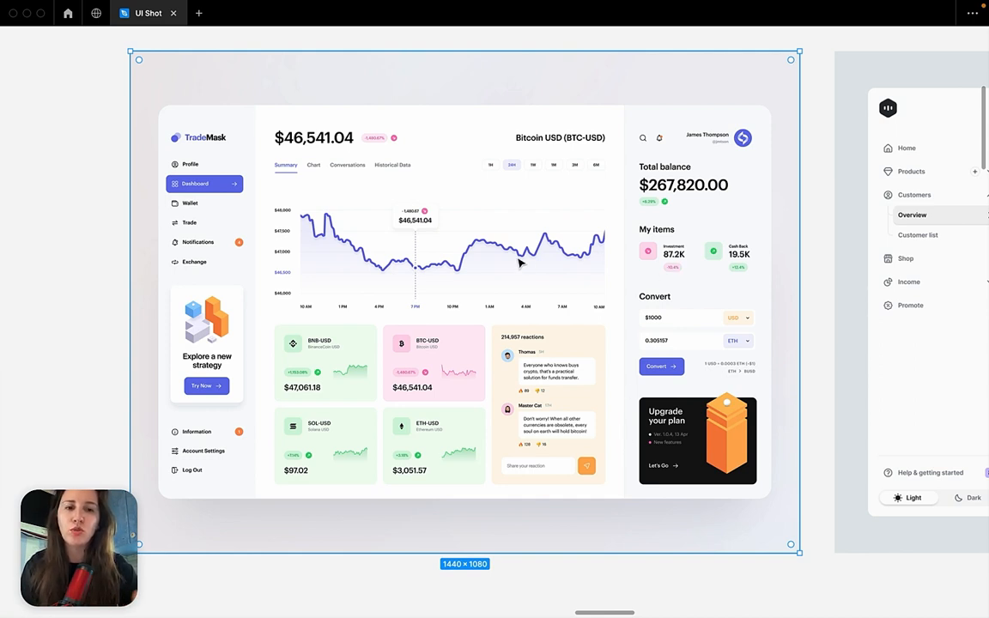
scroll(519, 263, down, 10)
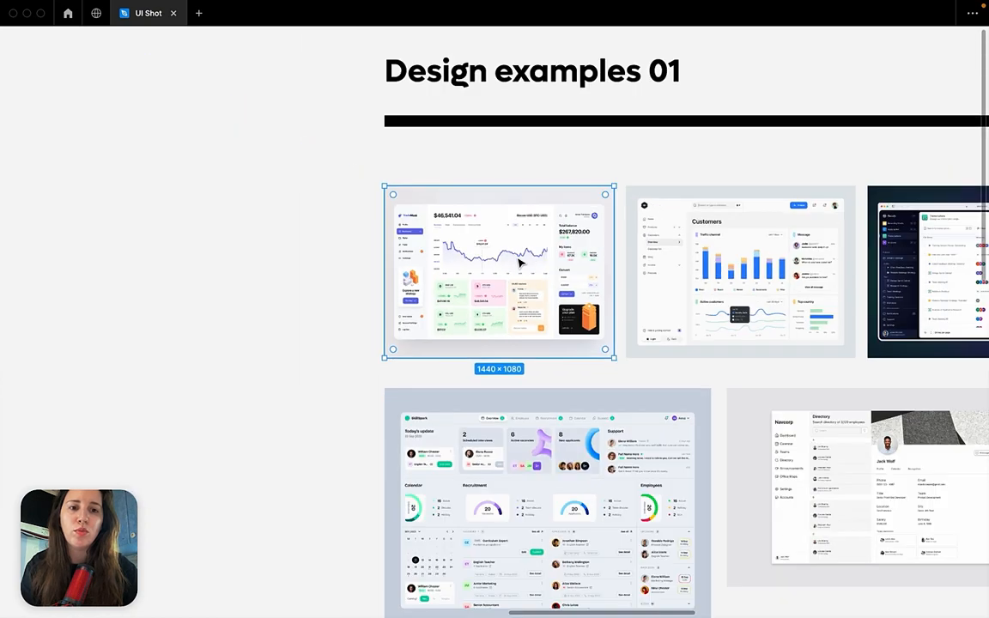
Return to the smaller Design examples 01 group and compare the Zone Management and Daily Summary card examples.
scroll(522, 262, right, 5)
click(586, 257)
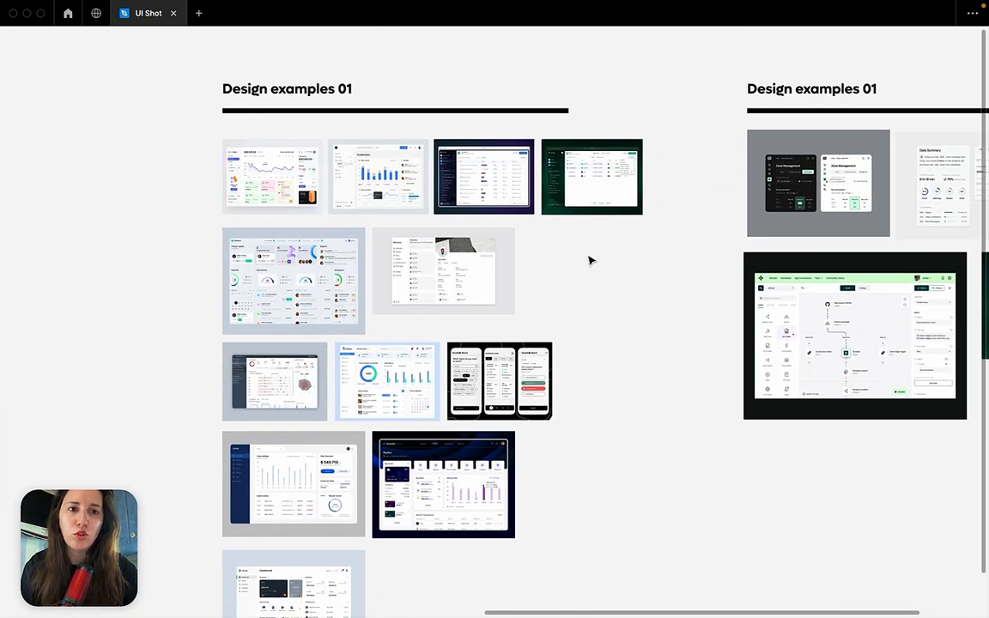
scroll(587, 254, right, 5)
scroll(587, 253, down, 1)
click(564, 196)
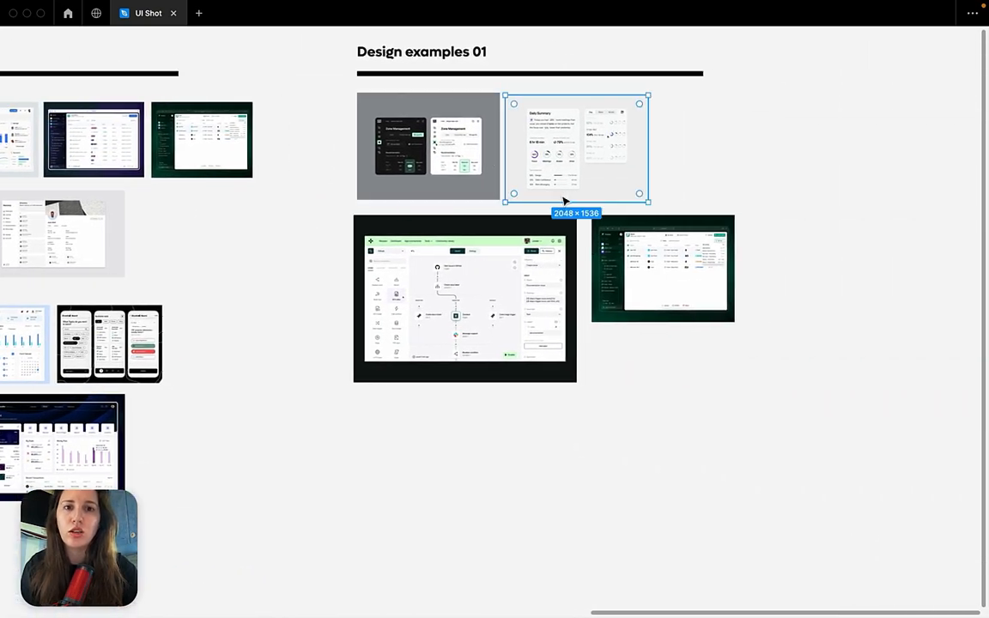
click(502, 266)
click(641, 265)
scroll(550, 156, up, 3)
scroll(554, 161, up, 4)
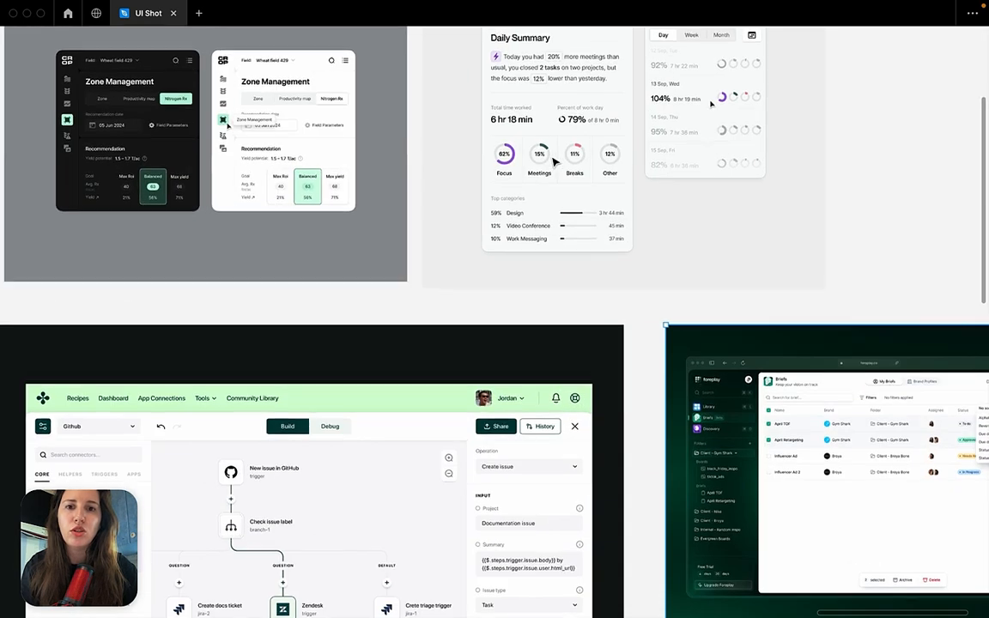
click(616, 172)
scroll(616, 171, up, 2)
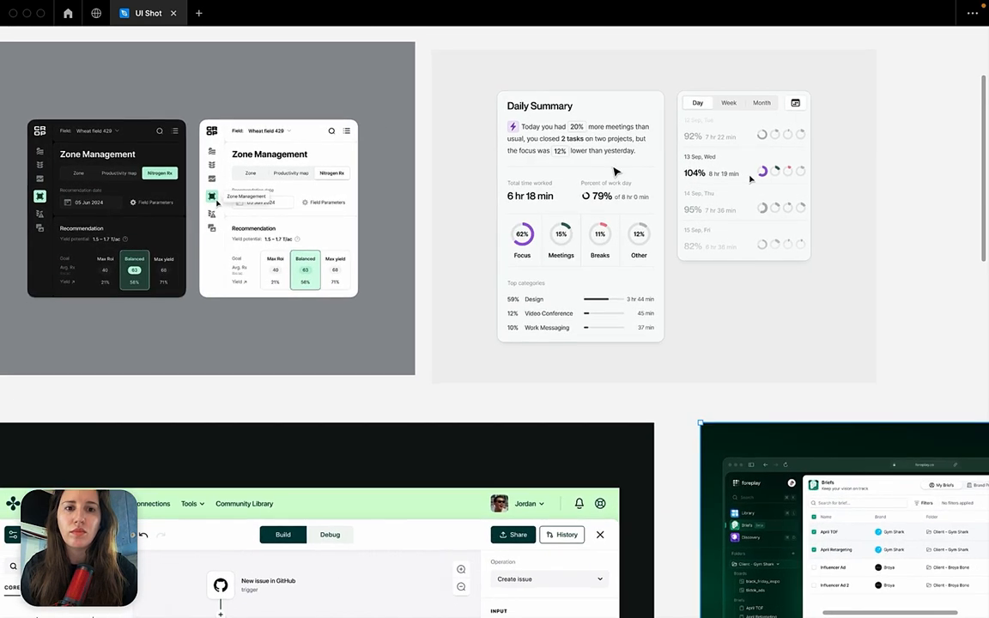
Switch to Chrome and browse the featured shots on the digital product and web designer's Dribbble profile.
click(520, 599)
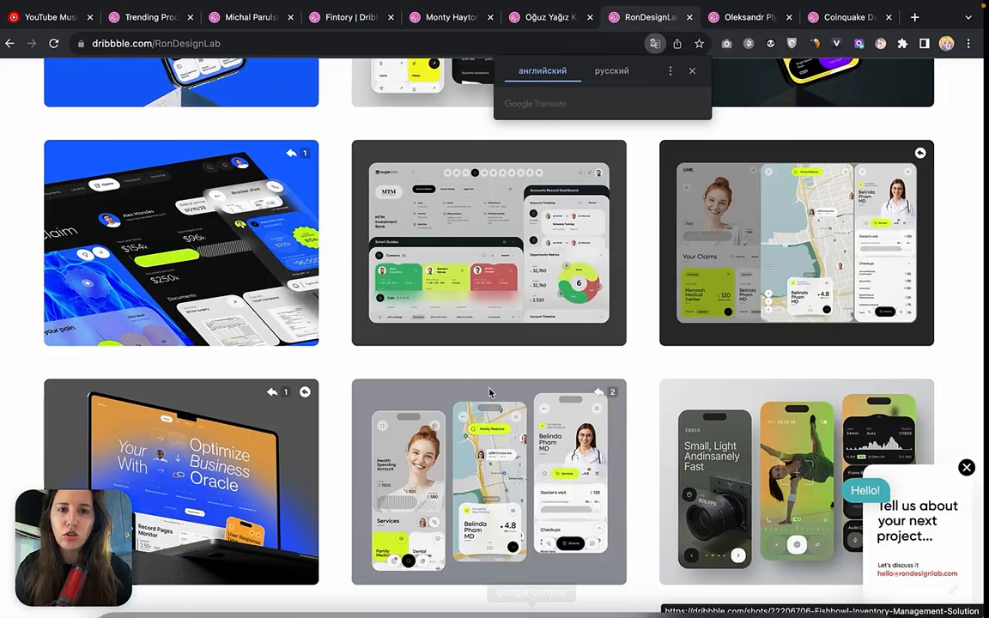
click(550, 19)
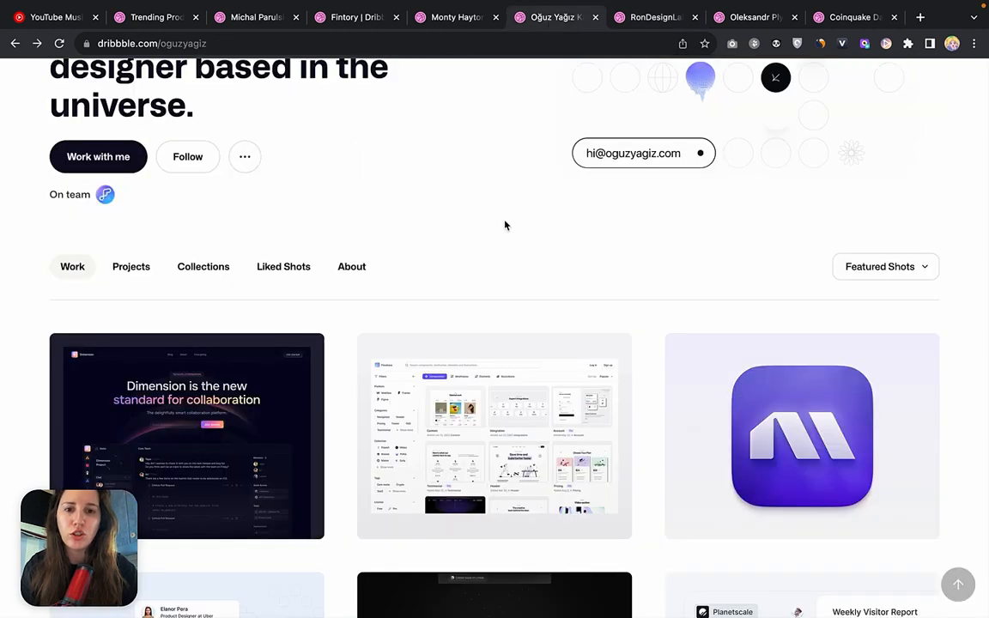
scroll(482, 396, down, 5)
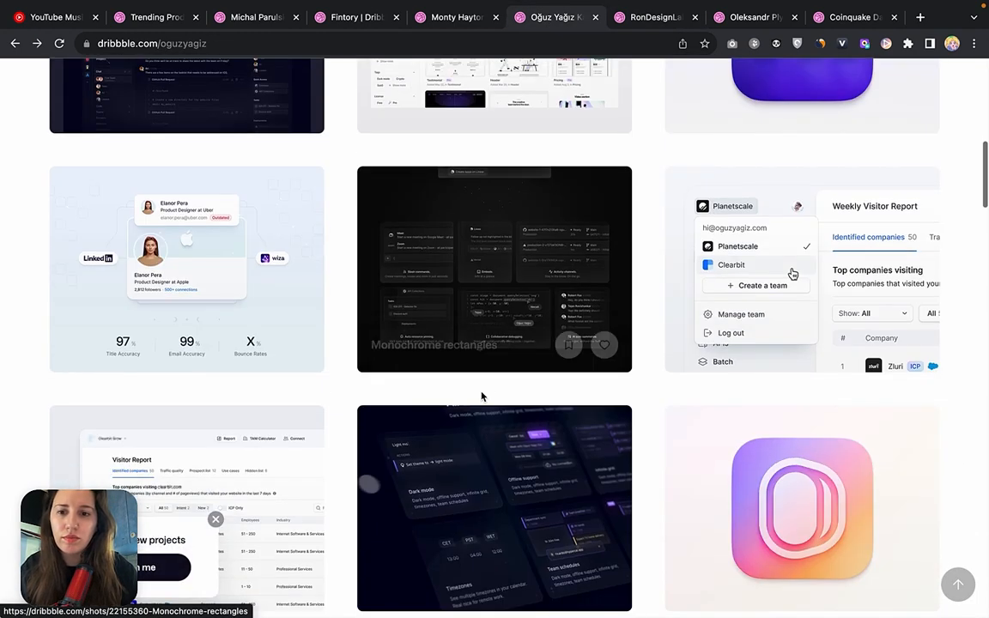
scroll(482, 396, down, 2)
scroll(482, 396, down, 1)
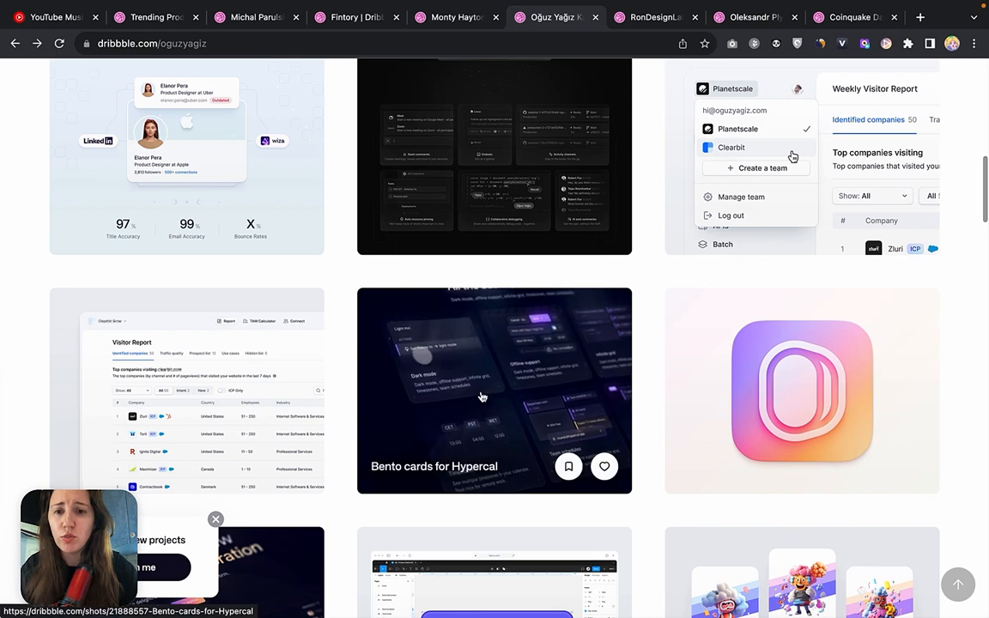
scroll(487, 445, down, 1)
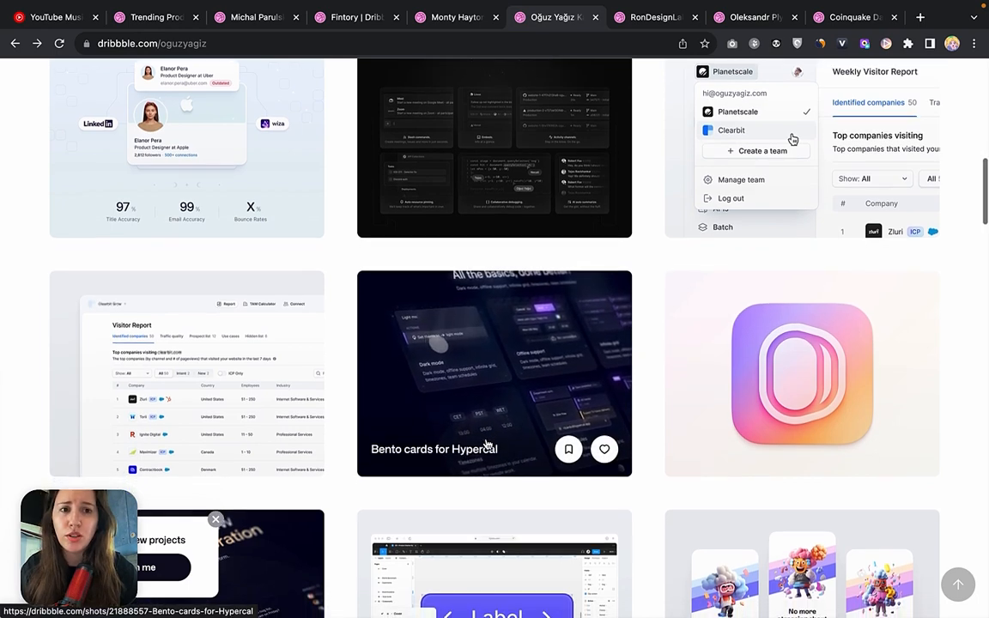
scroll(487, 445, down, 1)
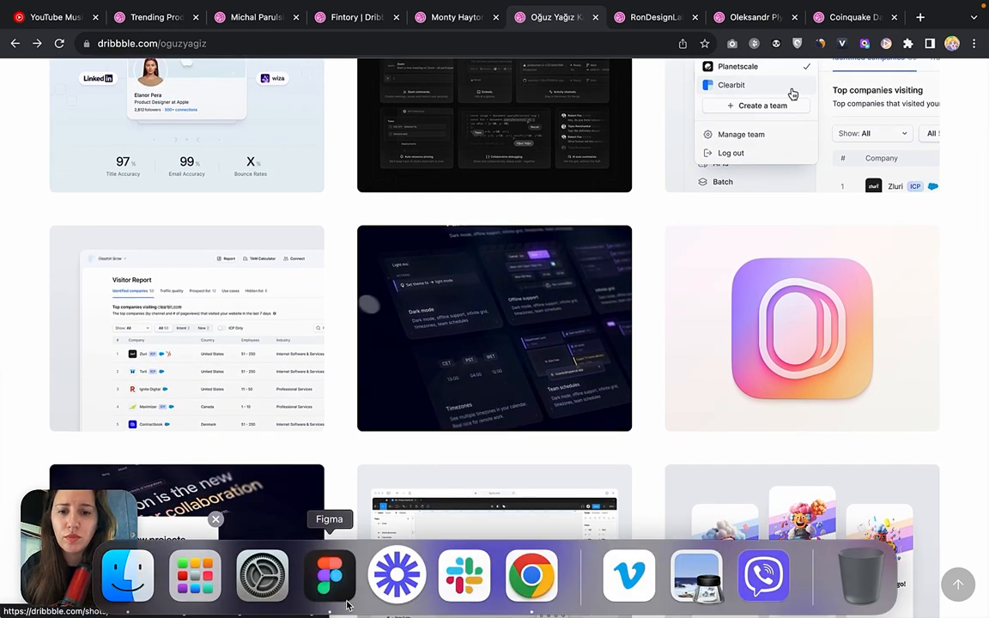
Switch back to Figma and inspect the Daily Summary example's text hierarchy, donut charts, dividers and day list card.
click(334, 584)
scroll(601, 292, right, 1)
click(620, 252)
scroll(620, 254, right, 2)
scroll(620, 255, up, 1)
scroll(620, 253, up, 3)
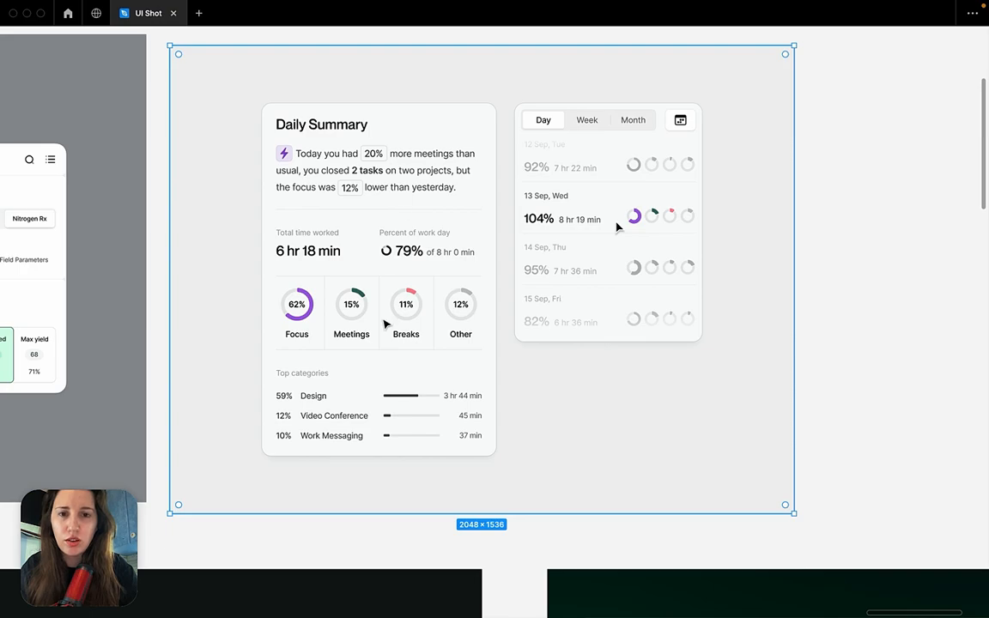
scroll(616, 227, up, 5)
scroll(384, 323, down, 5)
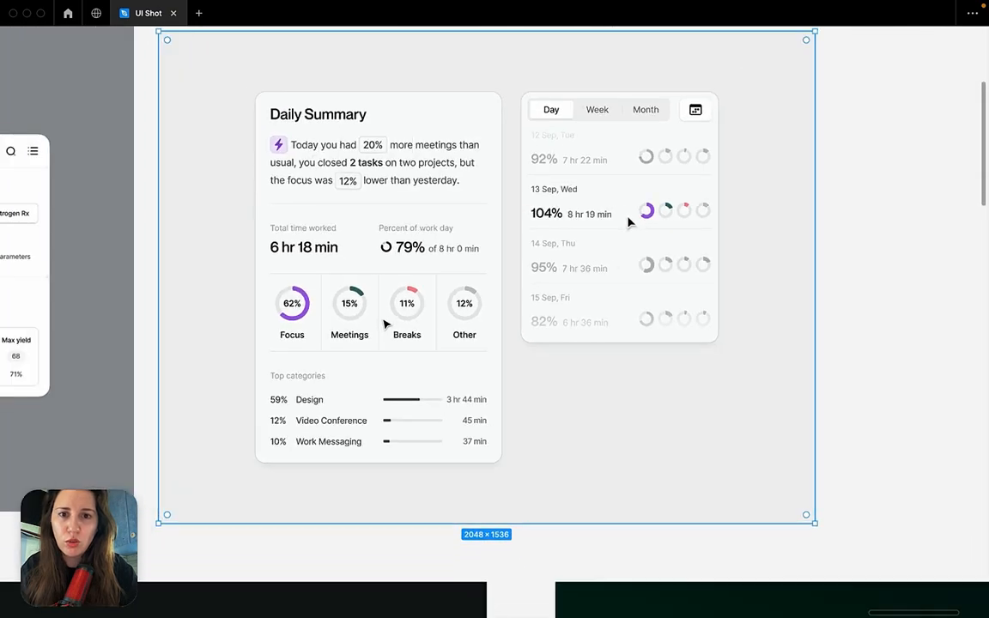
scroll(384, 324, up, 5)
scroll(384, 323, down, 5)
scroll(384, 323, down, 5)
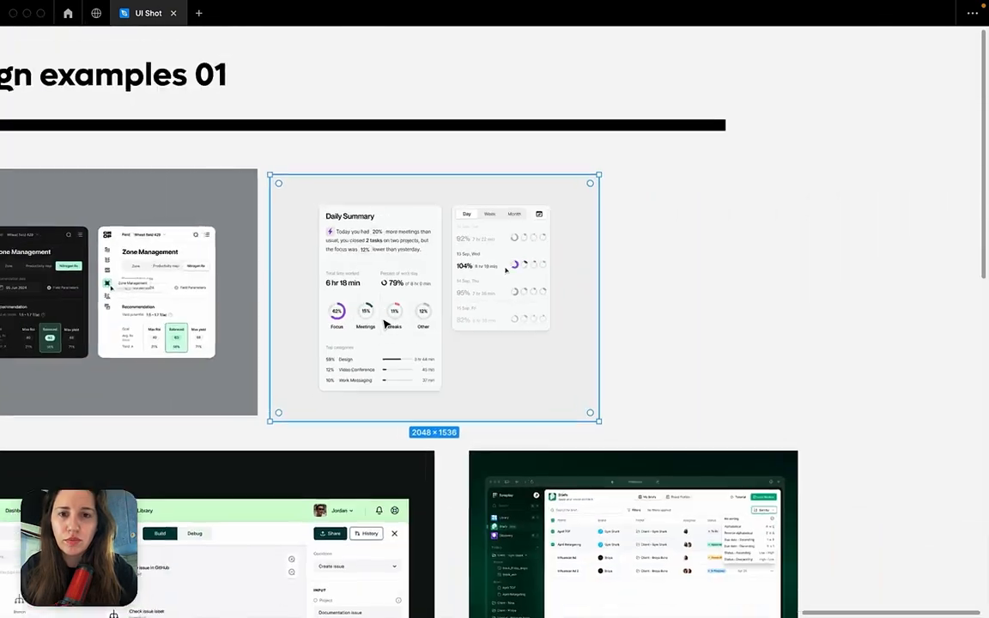
Inspect the light Zone Management card, looking at its icon sidebar, segmented control and Recommendation table.
scroll(387, 325, left, 3)
scroll(387, 323, up, 5)
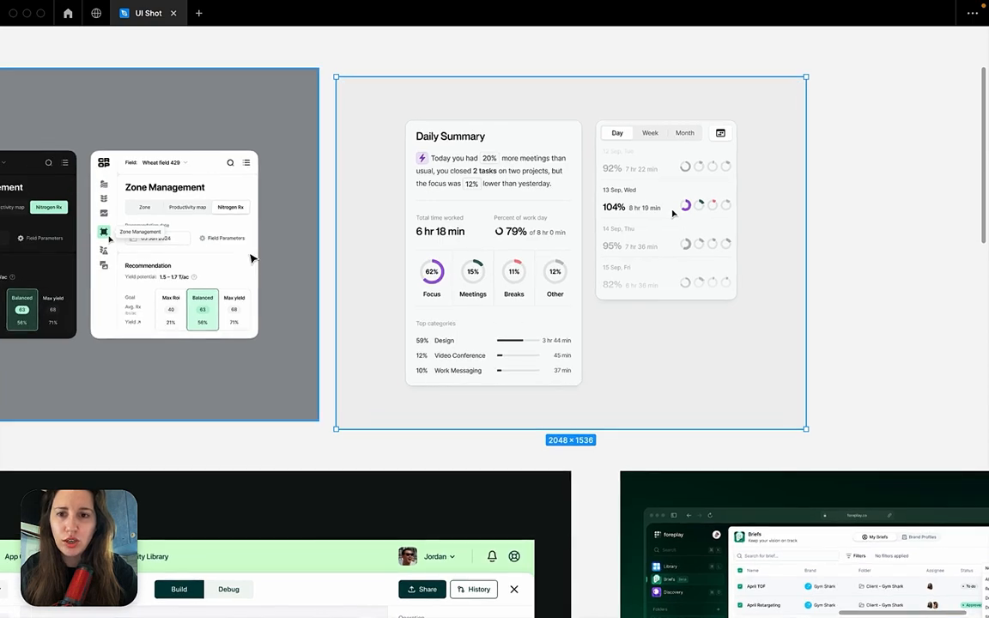
scroll(249, 258, up, 5)
scroll(257, 258, left, 4)
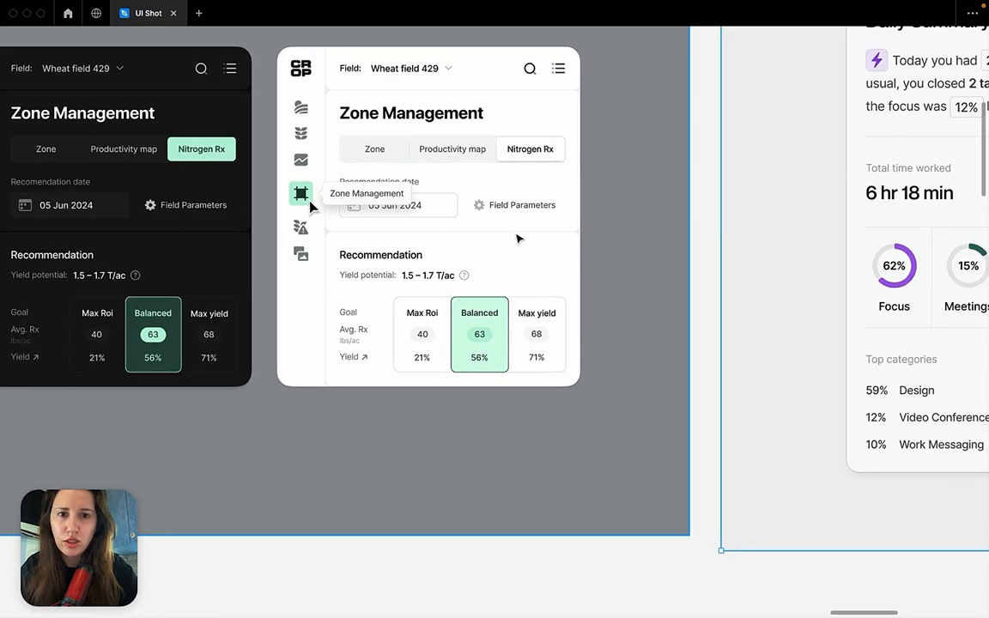
scroll(518, 238, down, 5)
scroll(518, 238, down, 2)
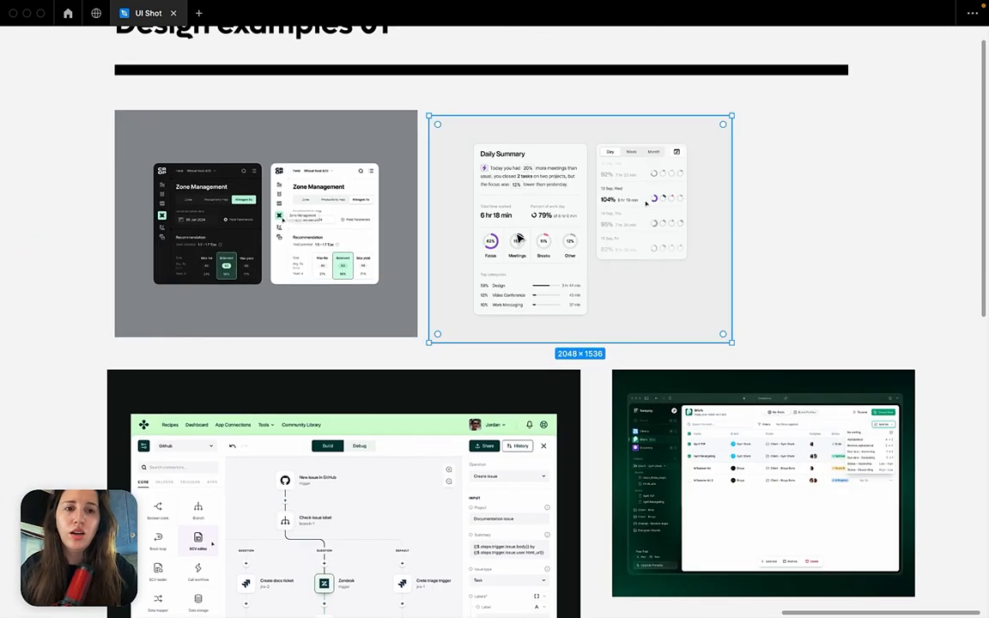
Switch to Chrome and review the designer's Dribbble profile from its header down to the New explore page for Flowbase shot.
scroll(516, 257, right, 2)
mouse_move(497, 615)
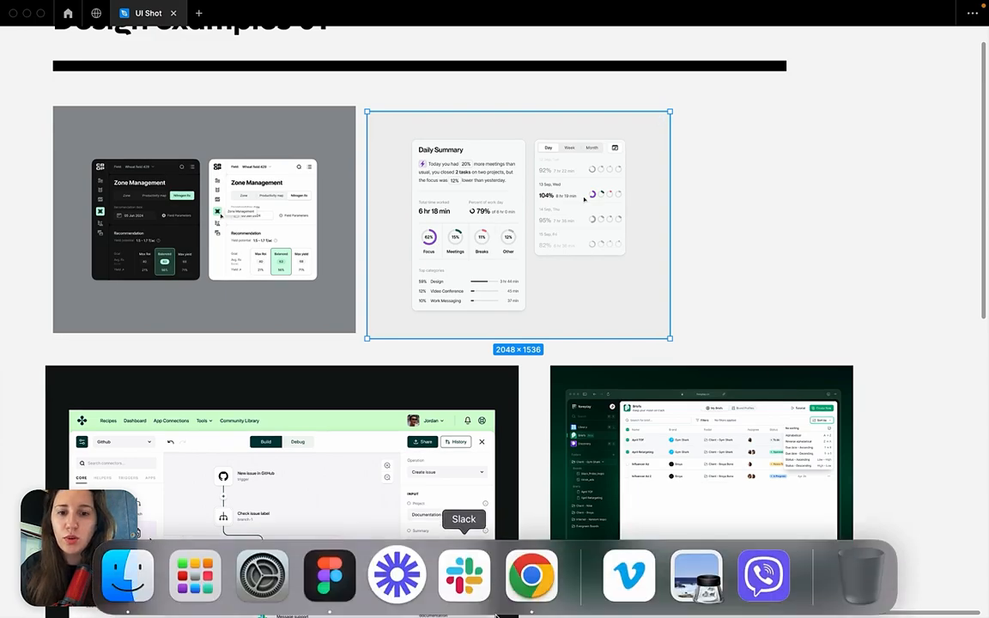
click(532, 576)
scroll(653, 231, up, 10)
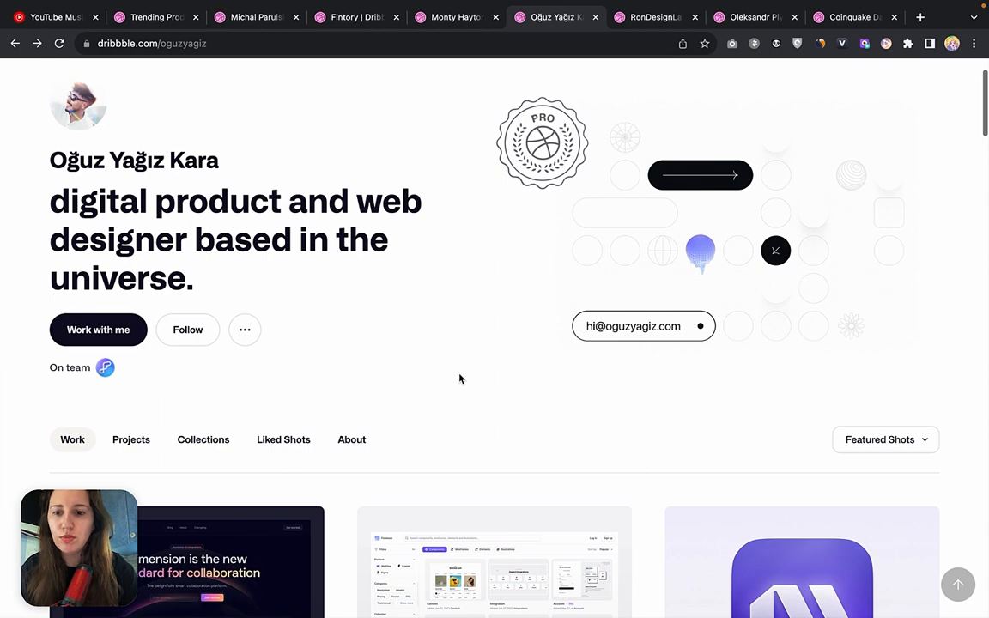
scroll(459, 379, down, 5)
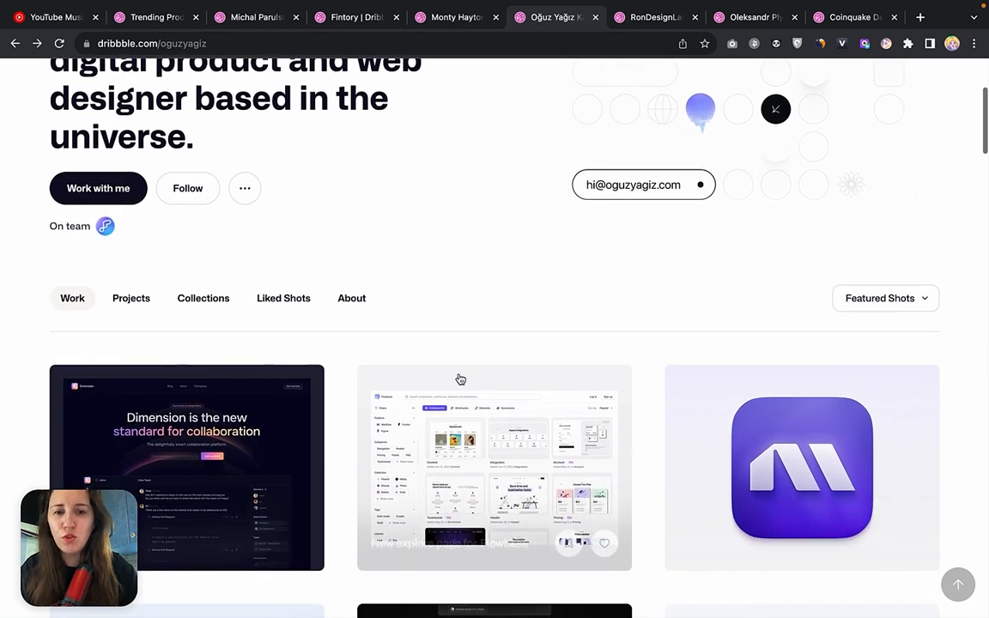
scroll(459, 379, down, 1)
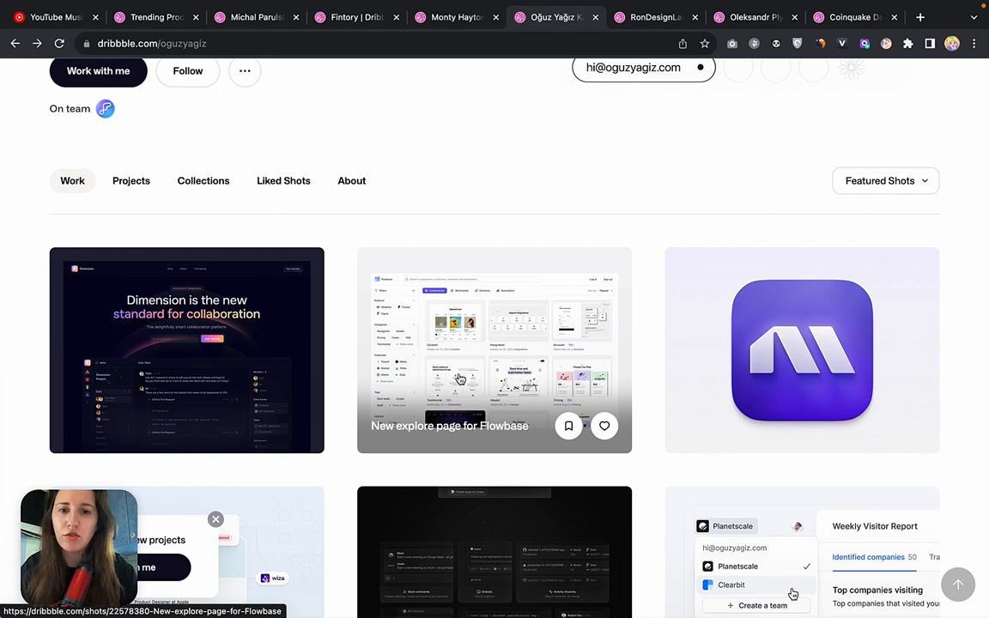
scroll(460, 379, down, 2)
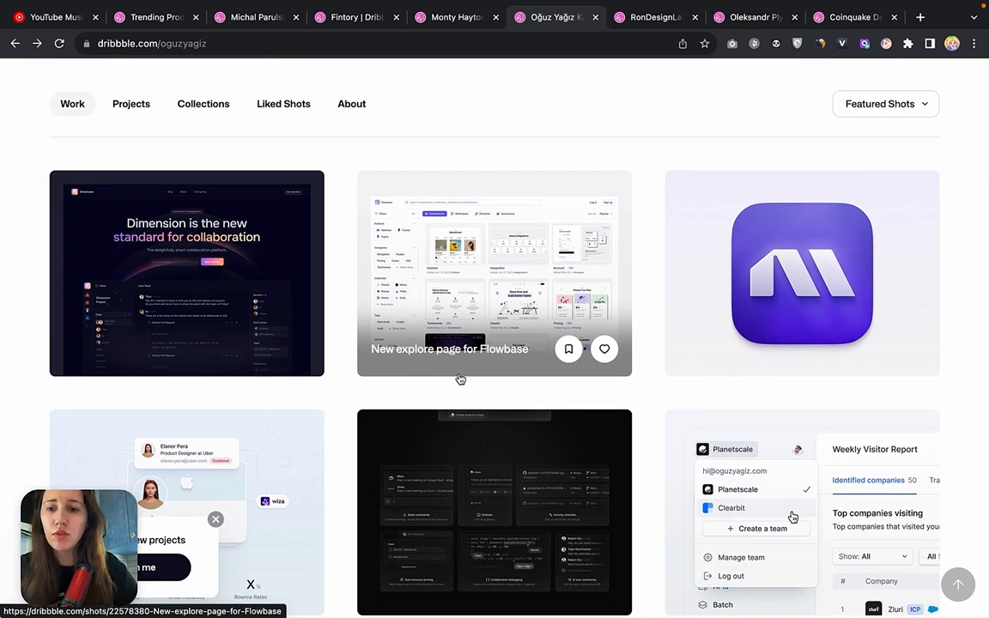
Open the New explore page for Flowbase shot, inspect its filters sidebar and component card grid, and close it.
scroll(461, 378, down, 1)
click(491, 195)
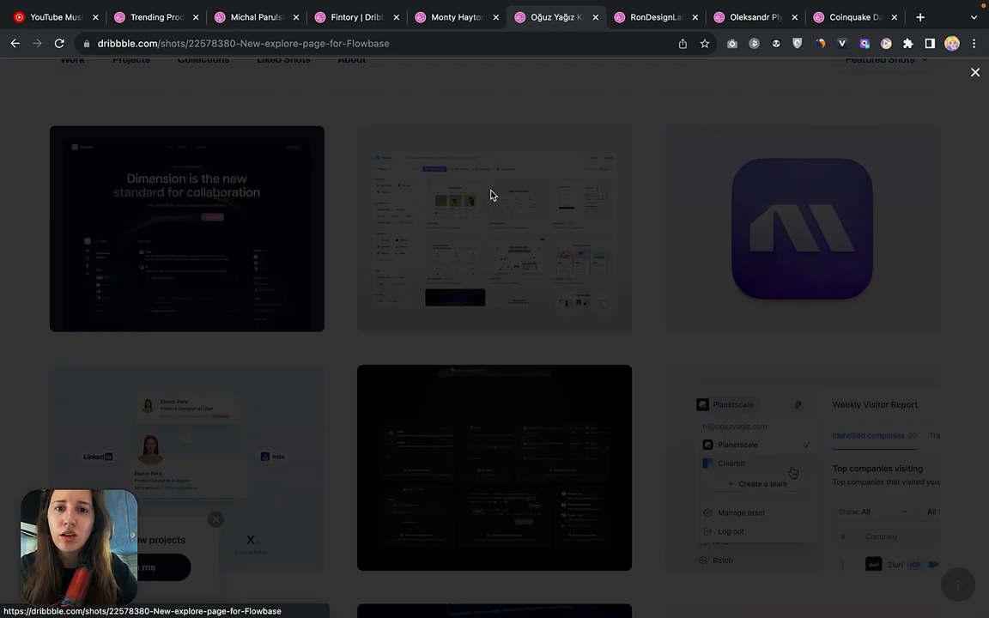
scroll(471, 379, down, 2)
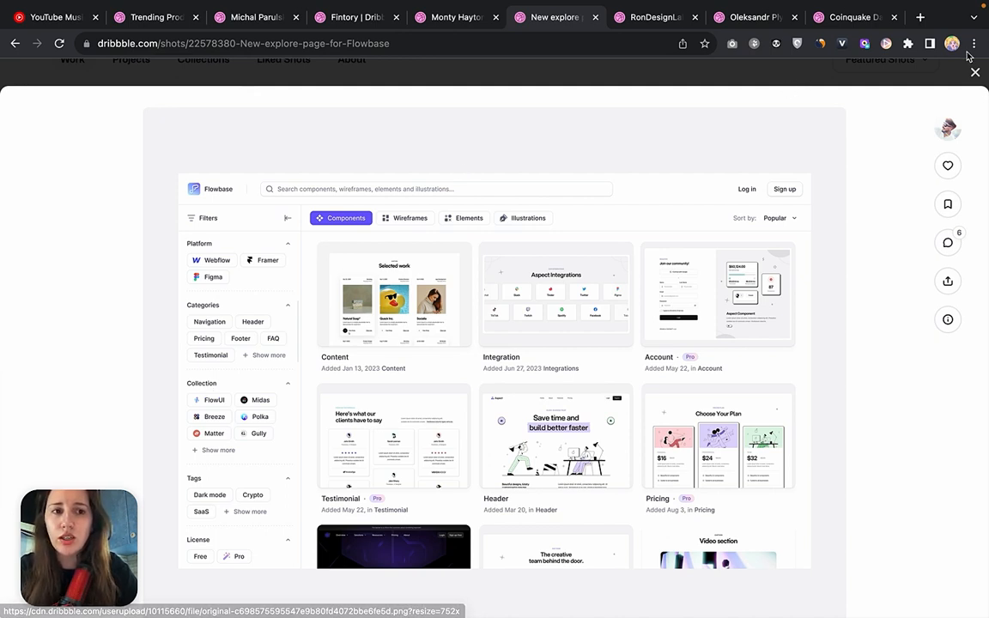
scroll(829, 175, down, 2)
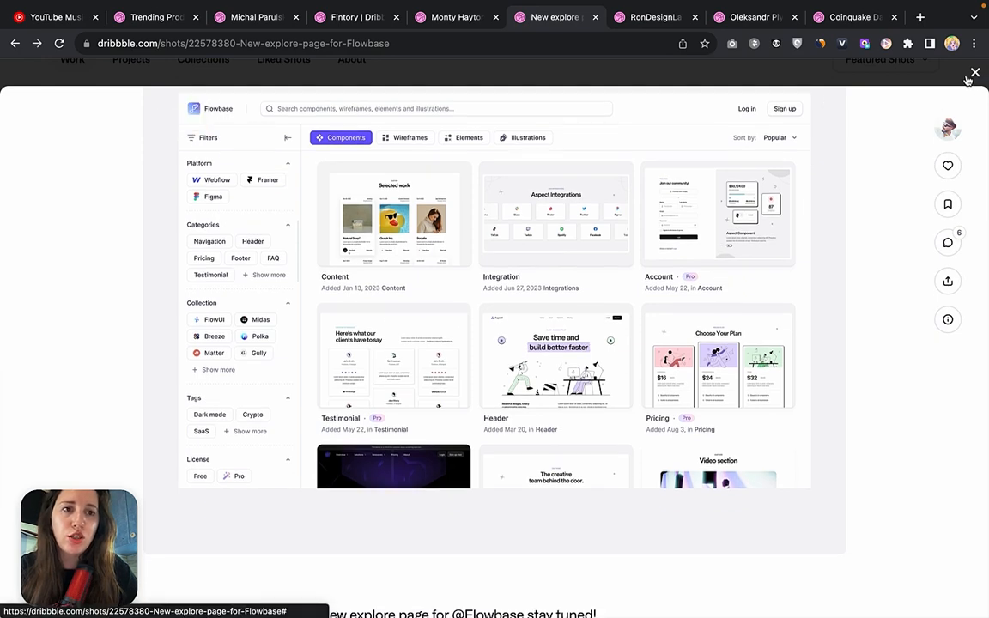
click(9, 66)
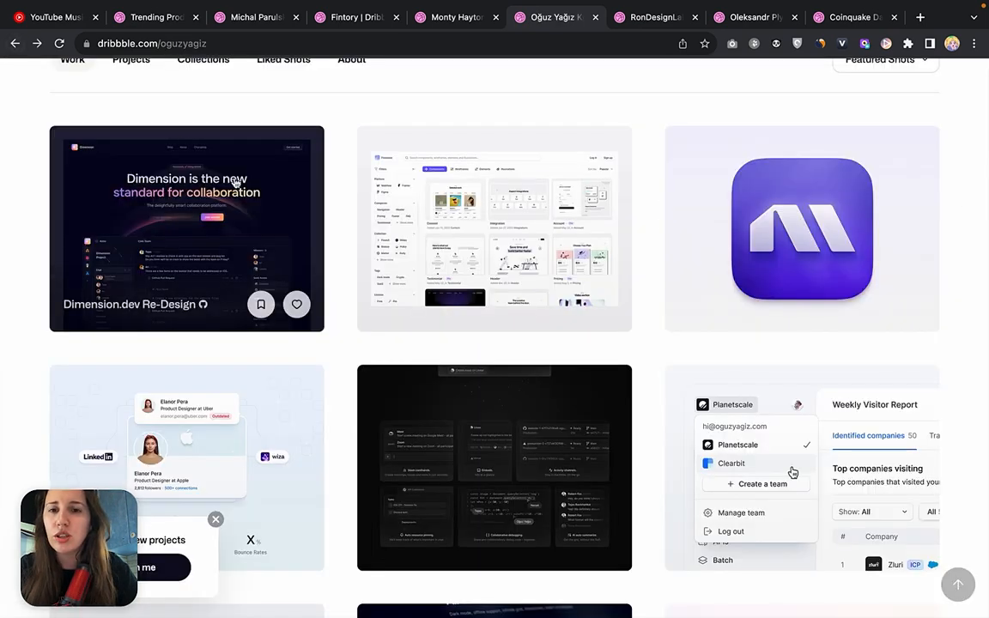
Look over the digital product and web designer's profile header and the first rows of featured shots.
scroll(332, 182, up, 3)
scroll(332, 181, up, 3)
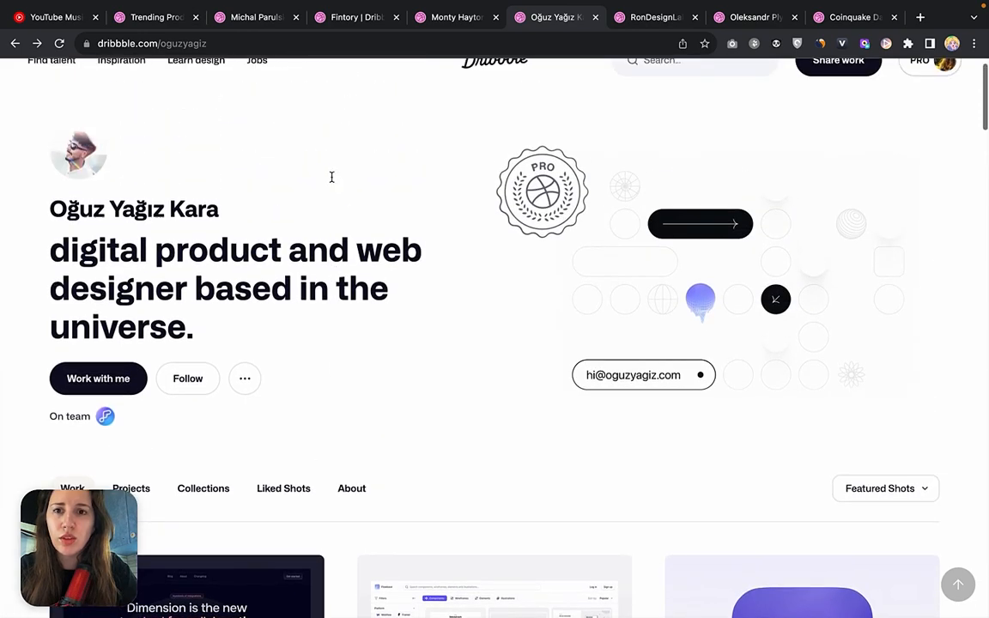
scroll(332, 181, down, 5)
scroll(333, 181, down, 3)
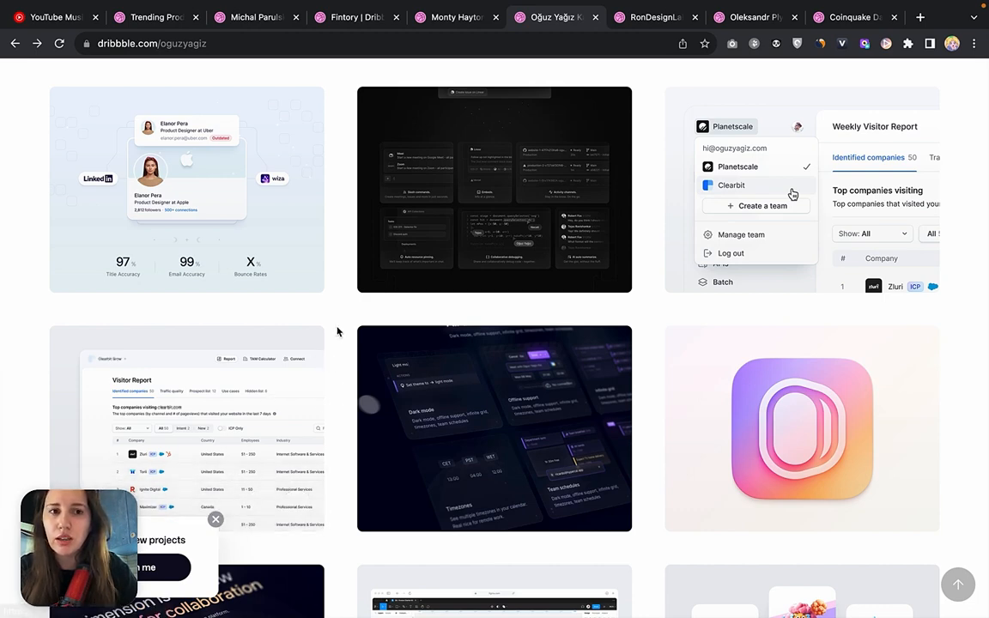
scroll(337, 333, up, 3)
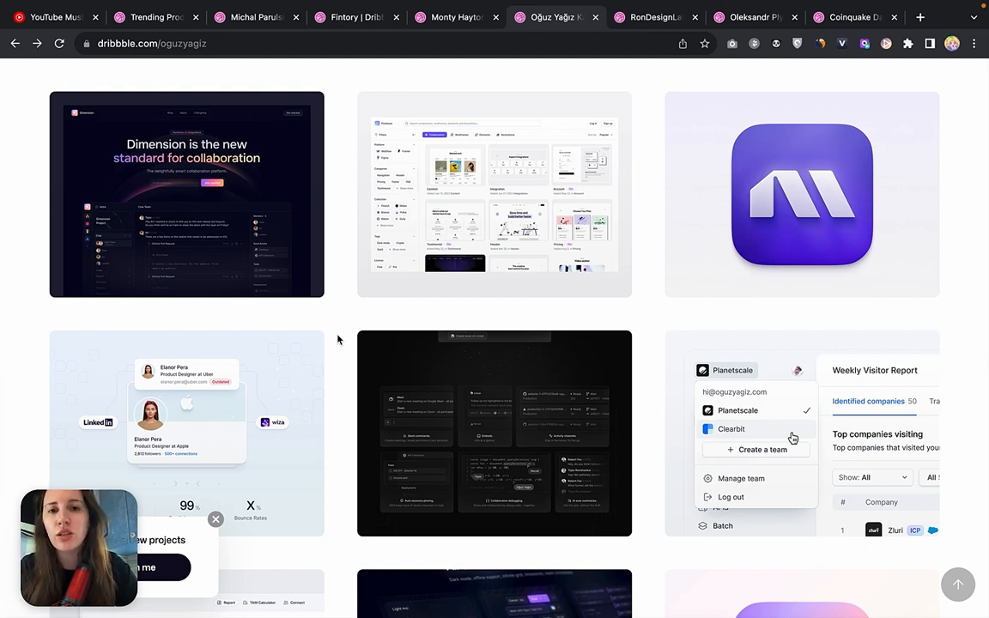
Reopen the New explore page for Flowbase shot, study its layout and spacing, and return to the designer's profile.
click(419, 188)
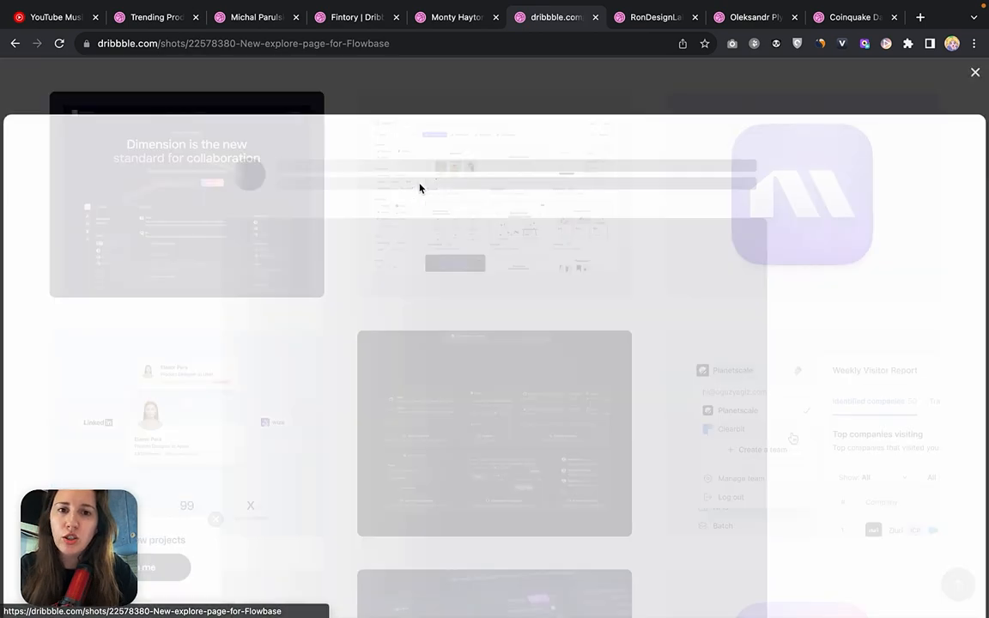
scroll(464, 368, down, 3)
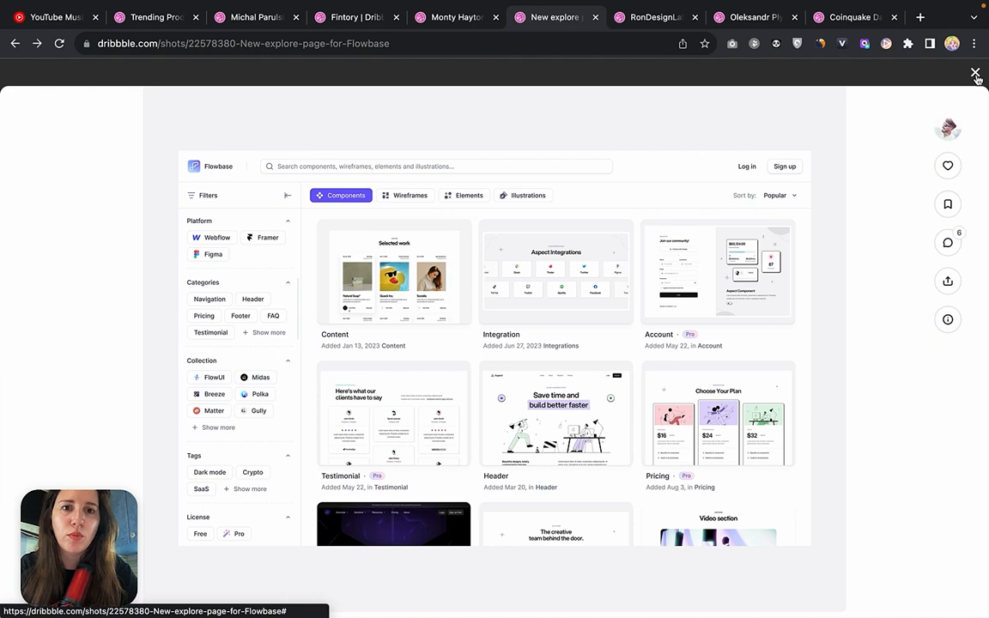
click(16, 43)
Browse the designer's featured shots down to the Built for you, the power user shot and back up to the profile header.
scroll(481, 215, down, 1)
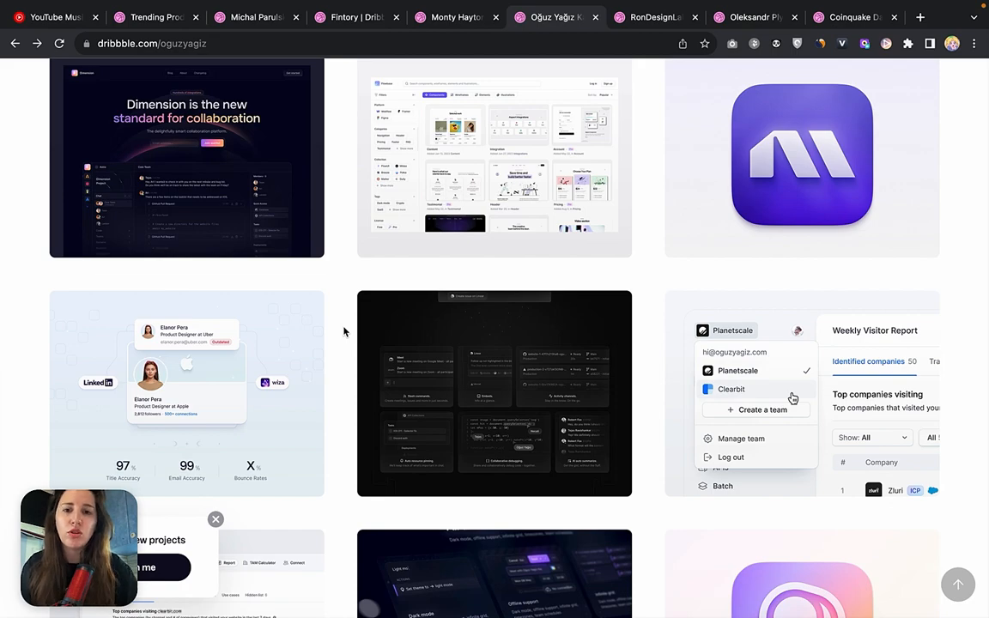
scroll(523, 289, down, 8)
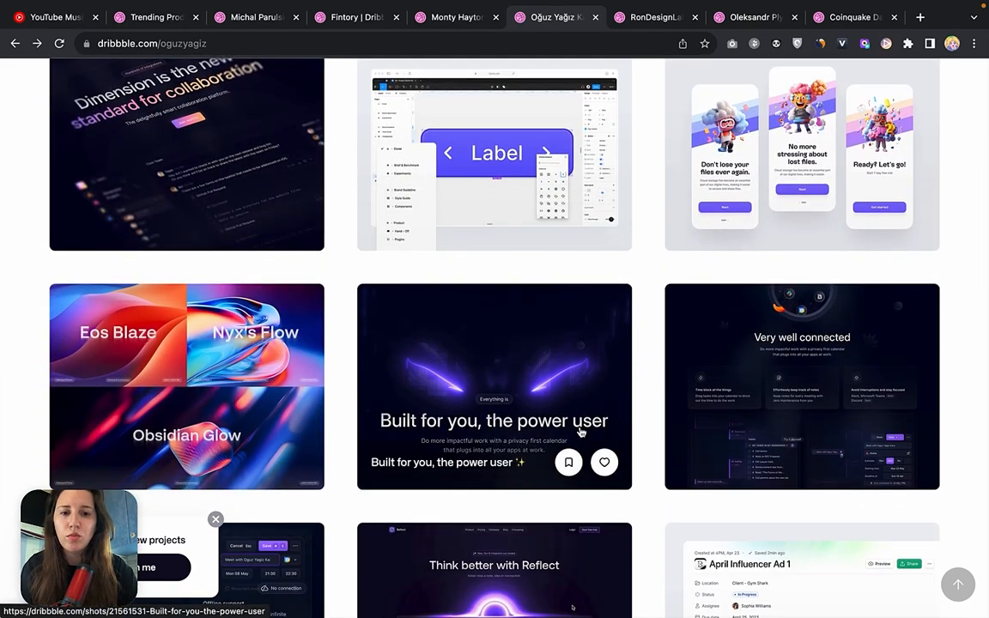
scroll(640, 278, up, 3)
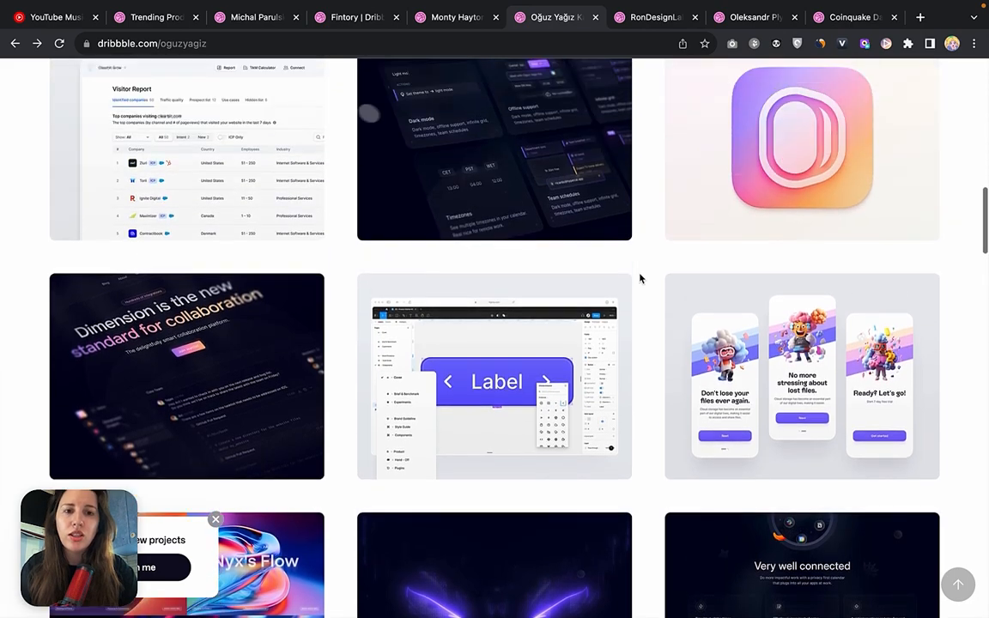
scroll(639, 278, up, 4)
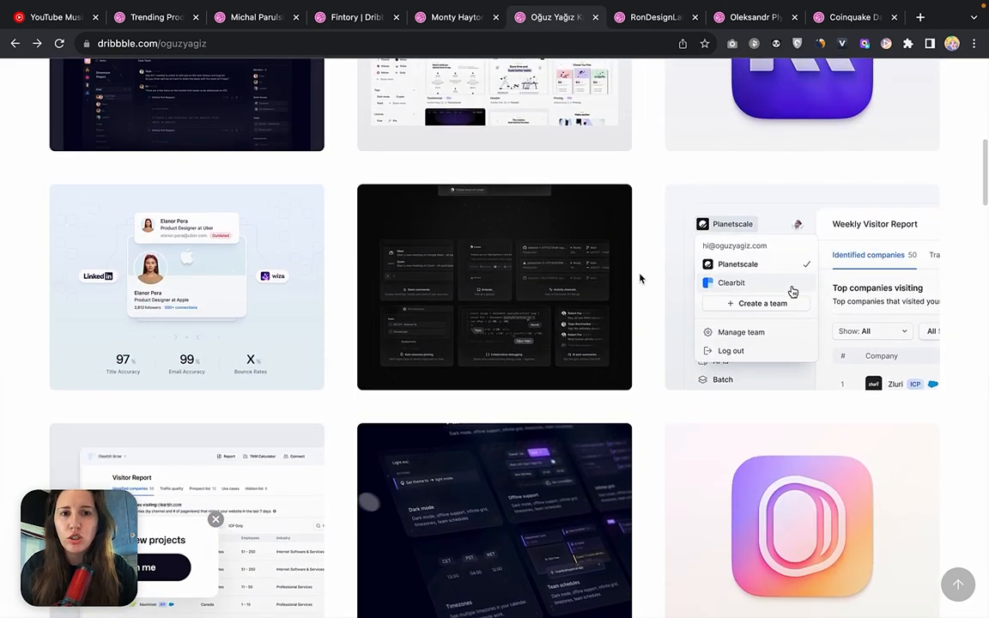
scroll(640, 278, up, 4)
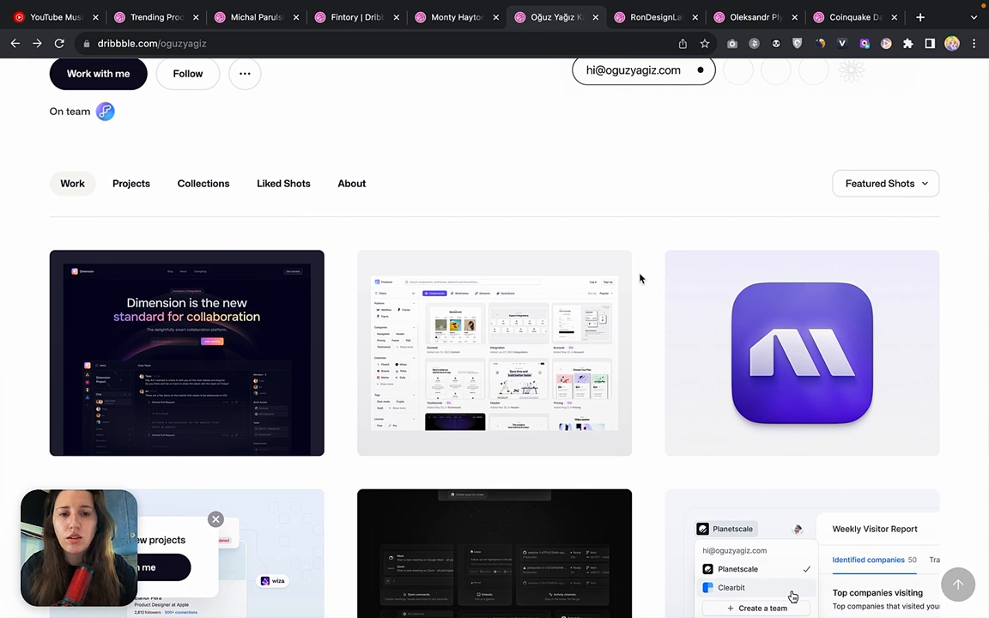
scroll(579, 220, up, 3)
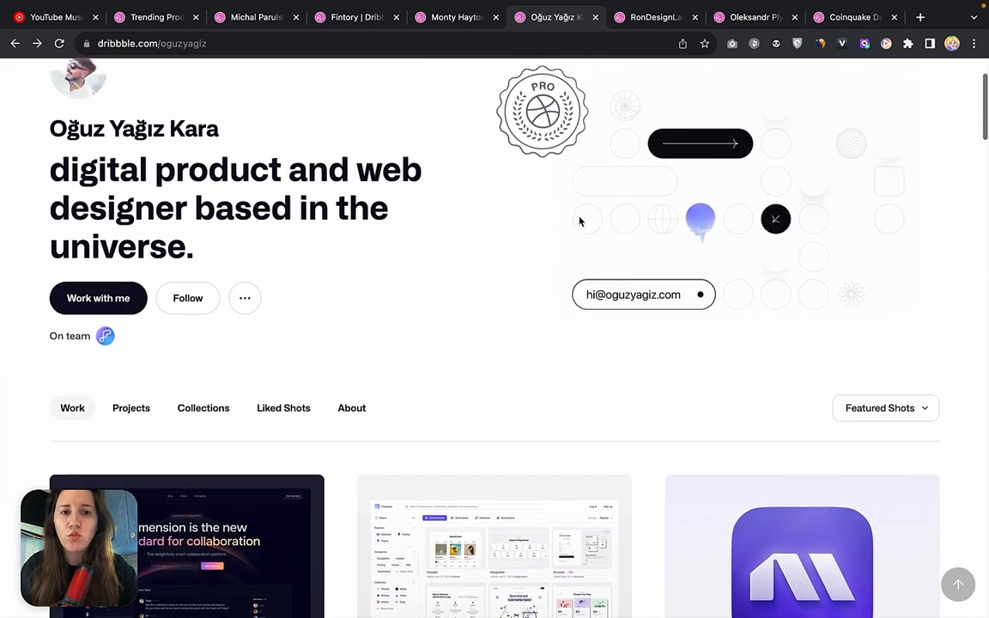
scroll(579, 221, up, 2)
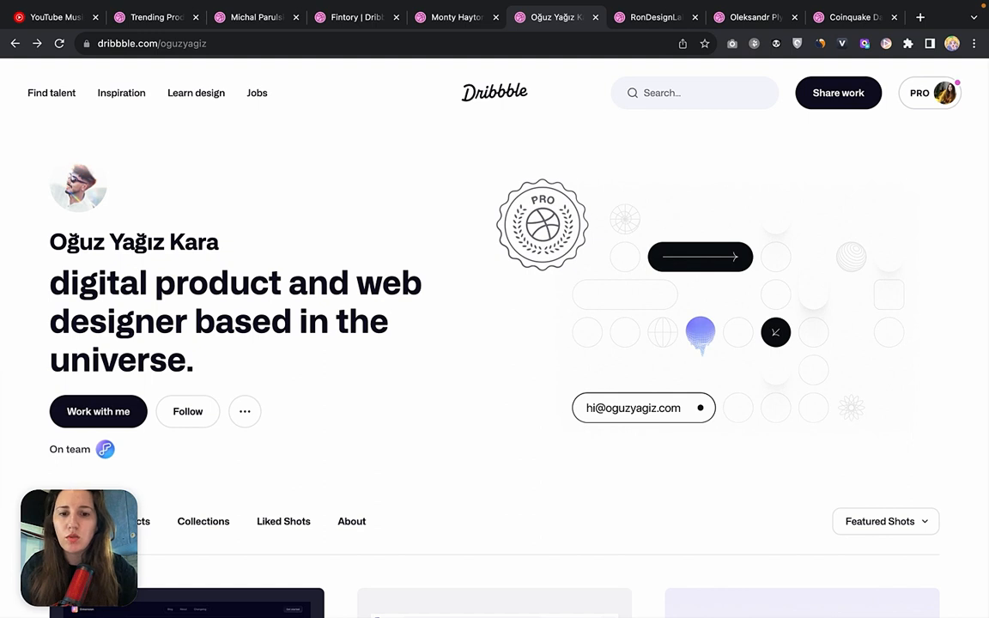
Open the designer's Collections and browse them from Wiza and Winden down to Style Guide, Tablet and e-Commerce.
mouse_move(398, 601)
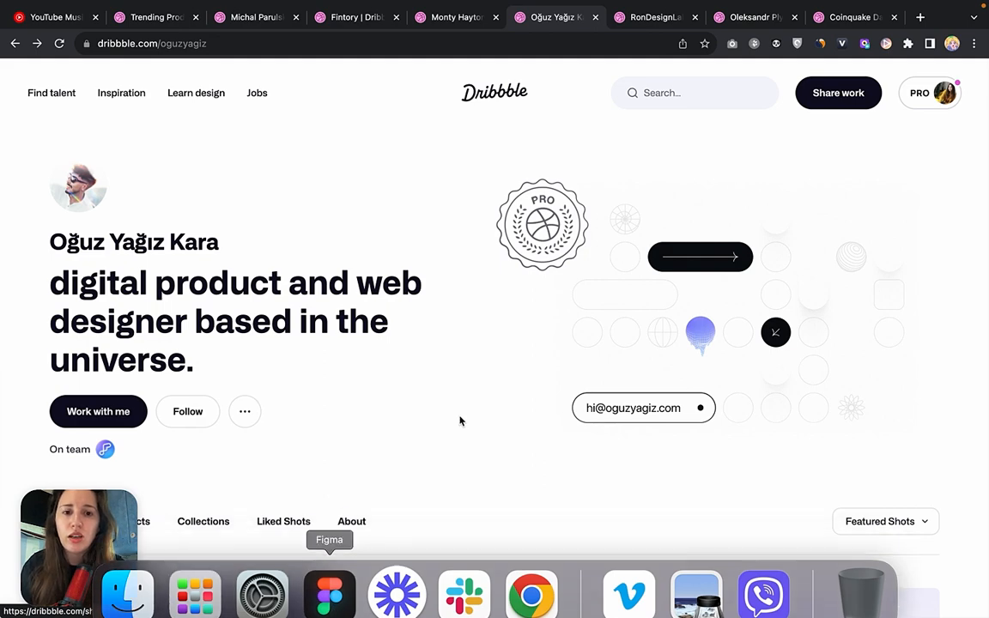
scroll(460, 420, down, 5)
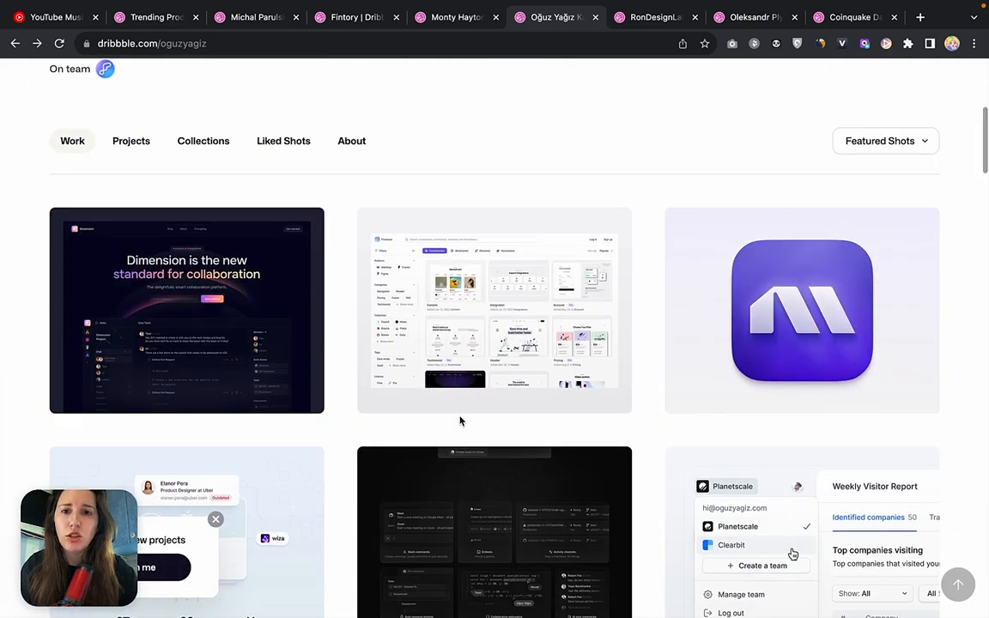
click(203, 141)
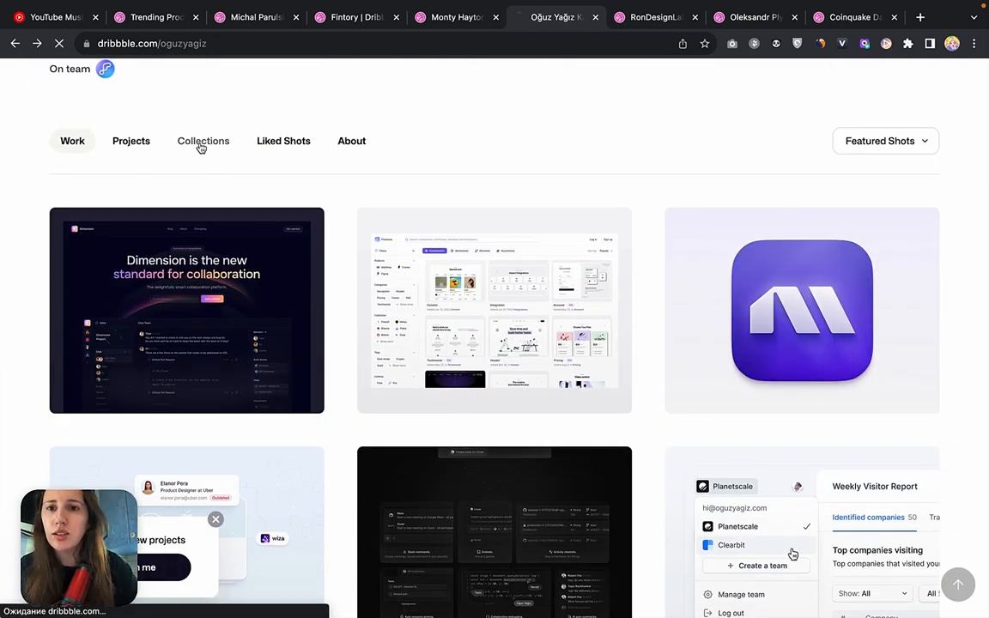
scroll(464, 347, down, 4)
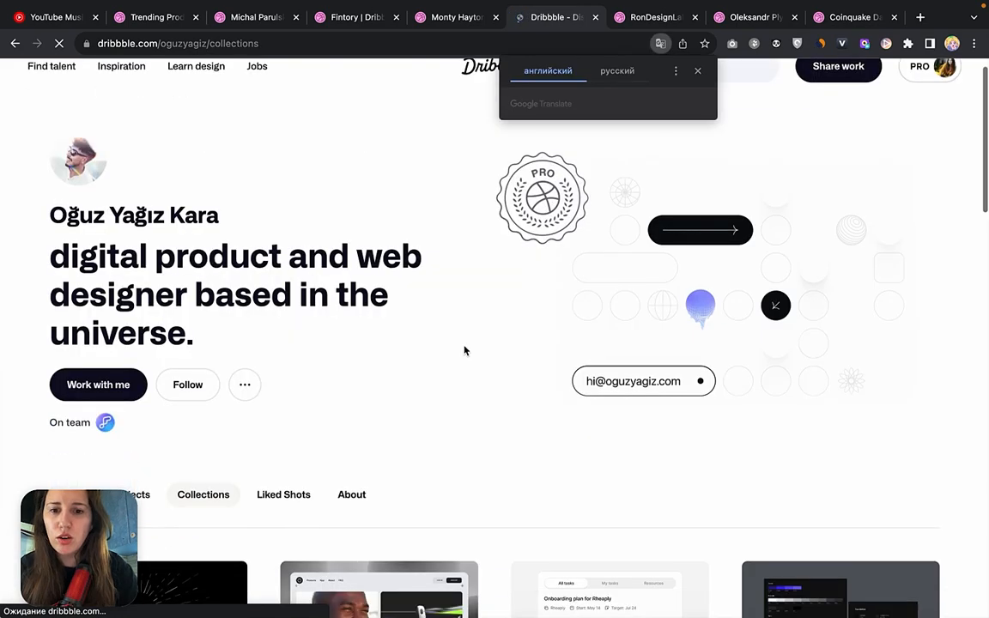
scroll(464, 349, down, 1)
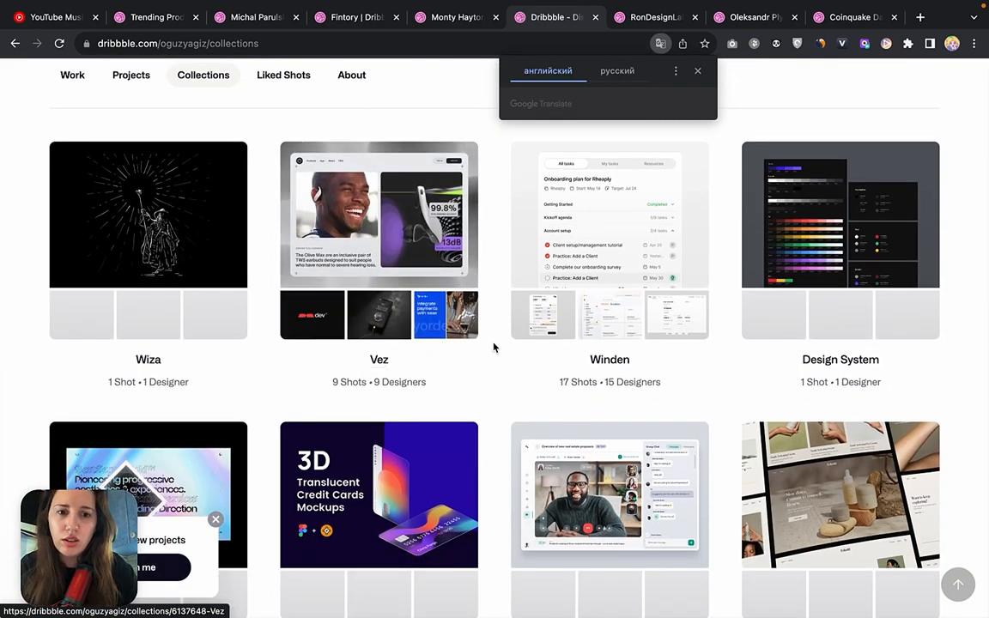
scroll(495, 347, down, 1)
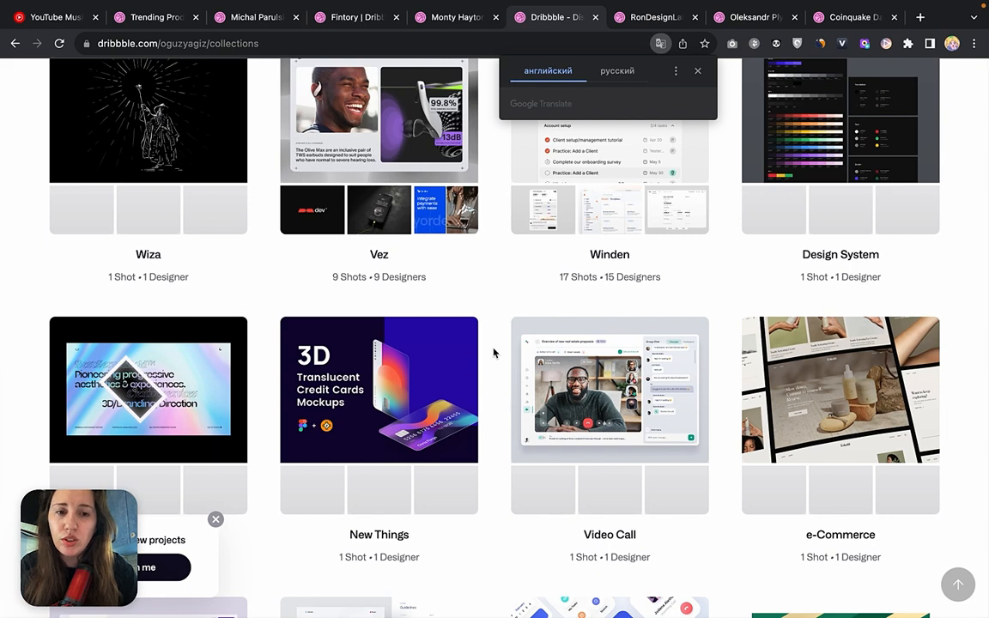
scroll(493, 349, down, 2)
scroll(494, 352, down, 1)
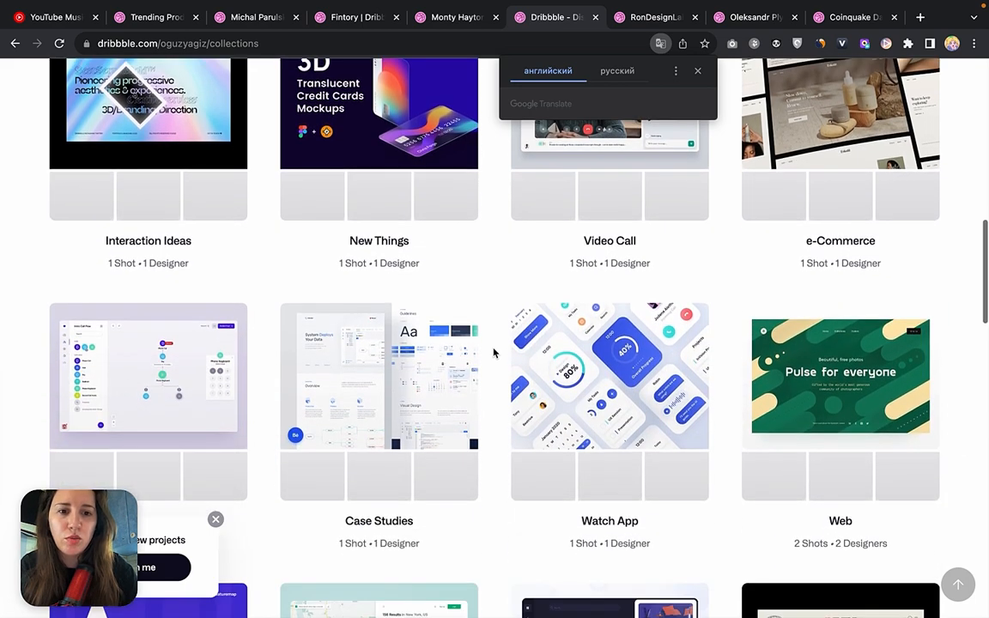
scroll(503, 415, down, 1)
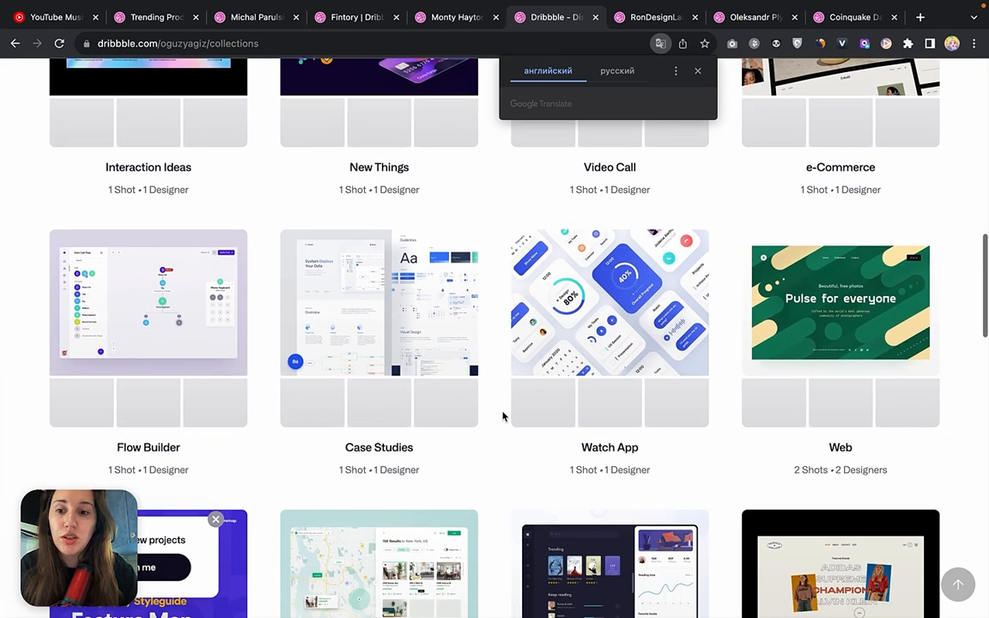
scroll(499, 421, down, 4)
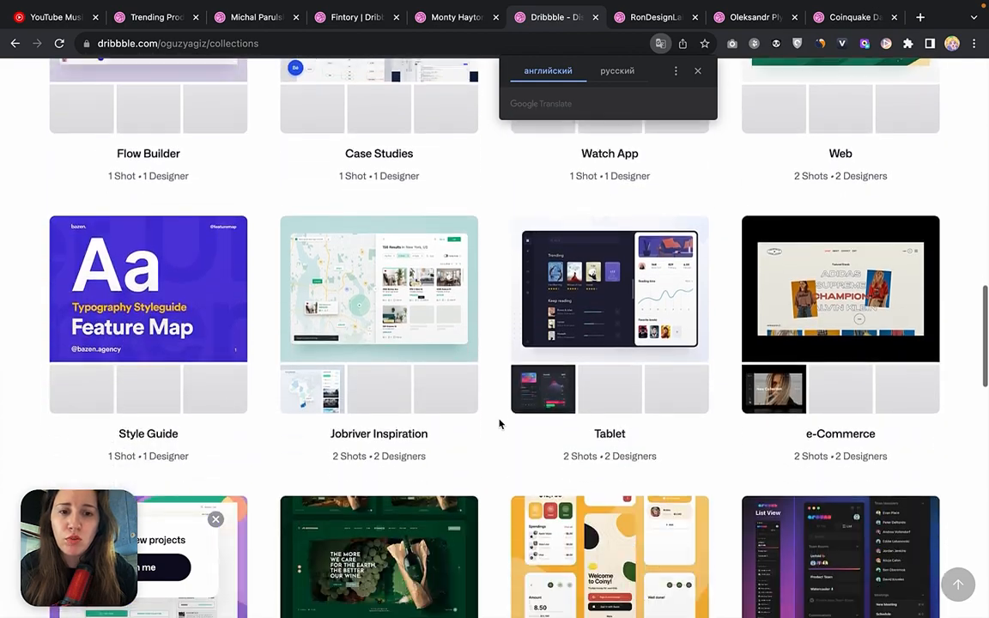
scroll(499, 420, up, 10)
Switch to the RonDesignLab profile, check its Collections, and return to its work shots.
click(640, 21)
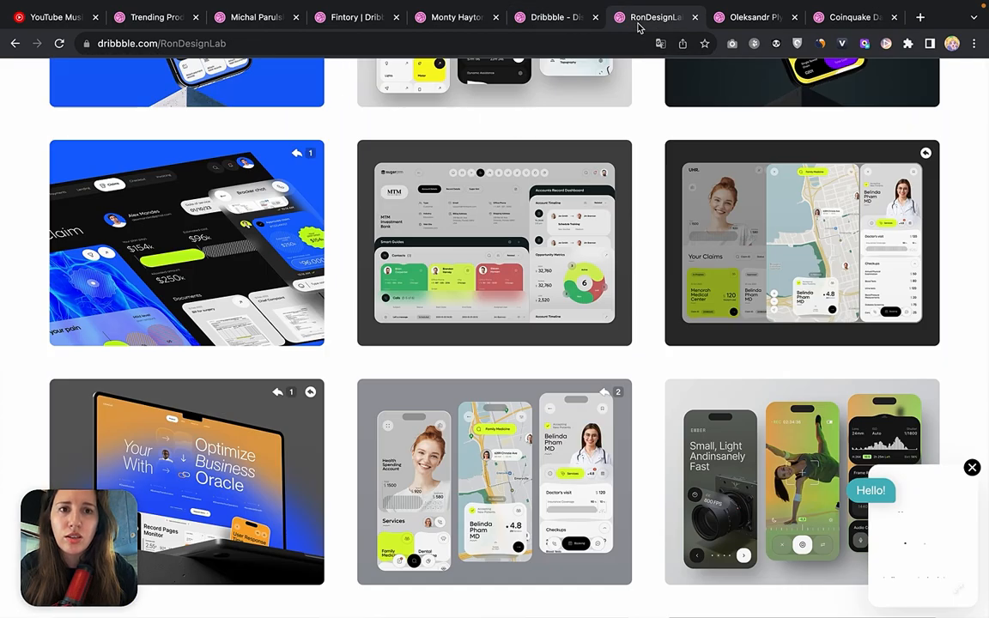
scroll(283, 343, down, 6)
scroll(275, 361, up, 10)
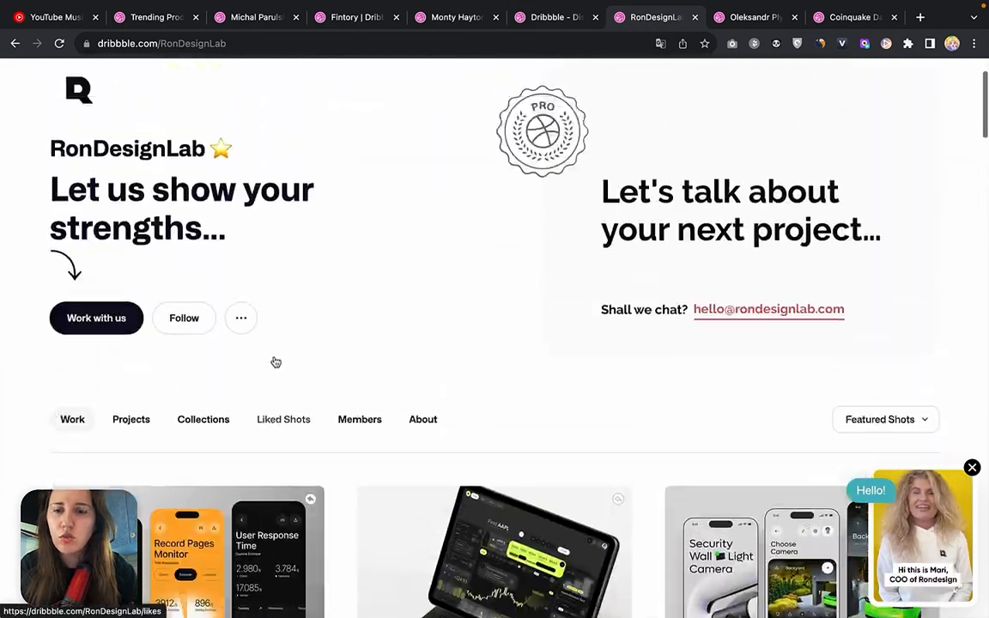
click(210, 407)
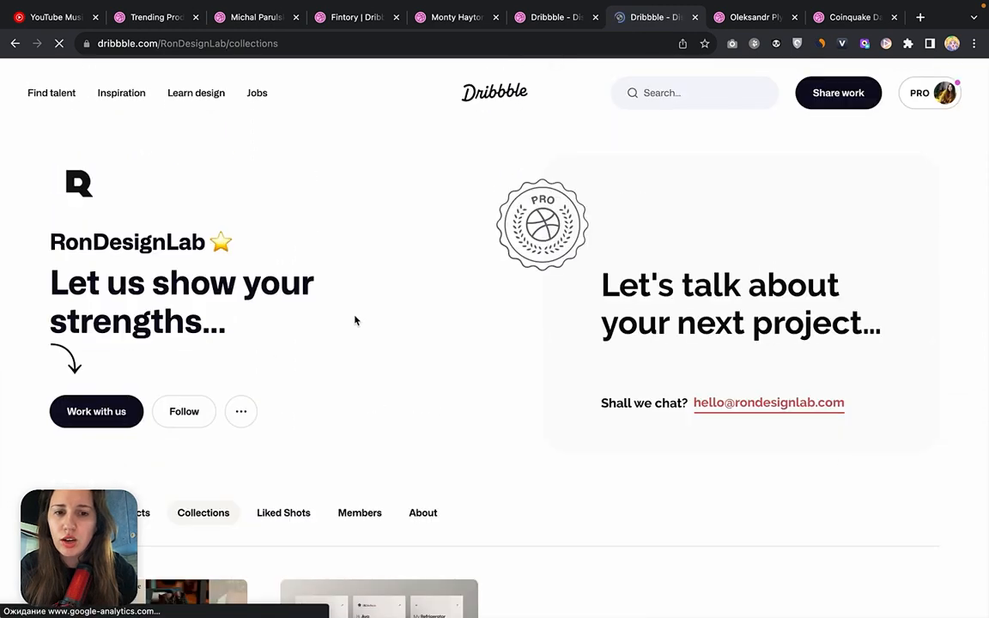
scroll(355, 320, down, 5)
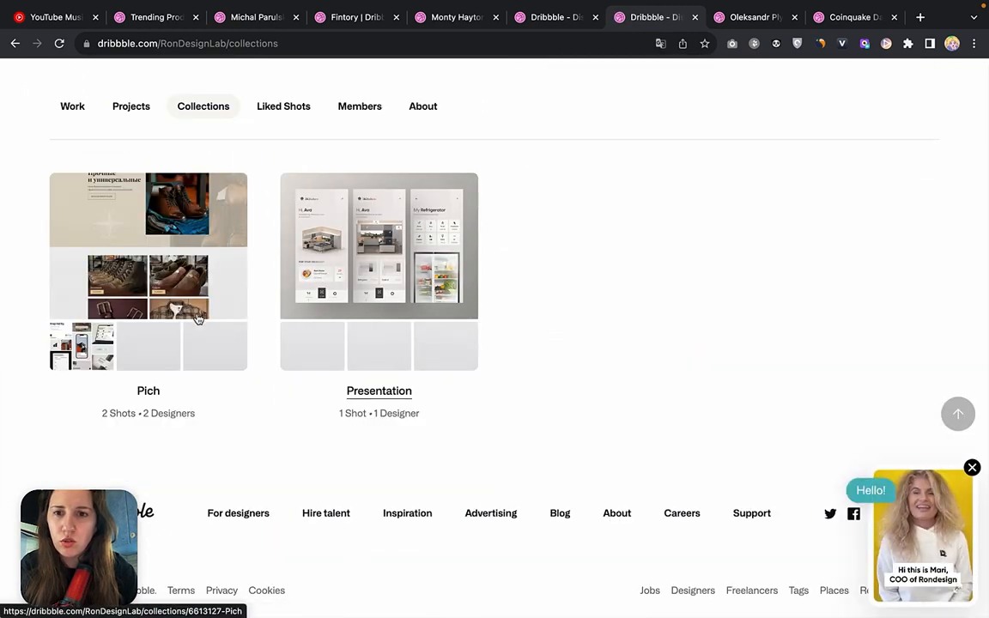
click(14, 43)
Switch to the modern app interfaces designer's profile, dismiss the translation popup, and go up to the profile header.
click(767, 18)
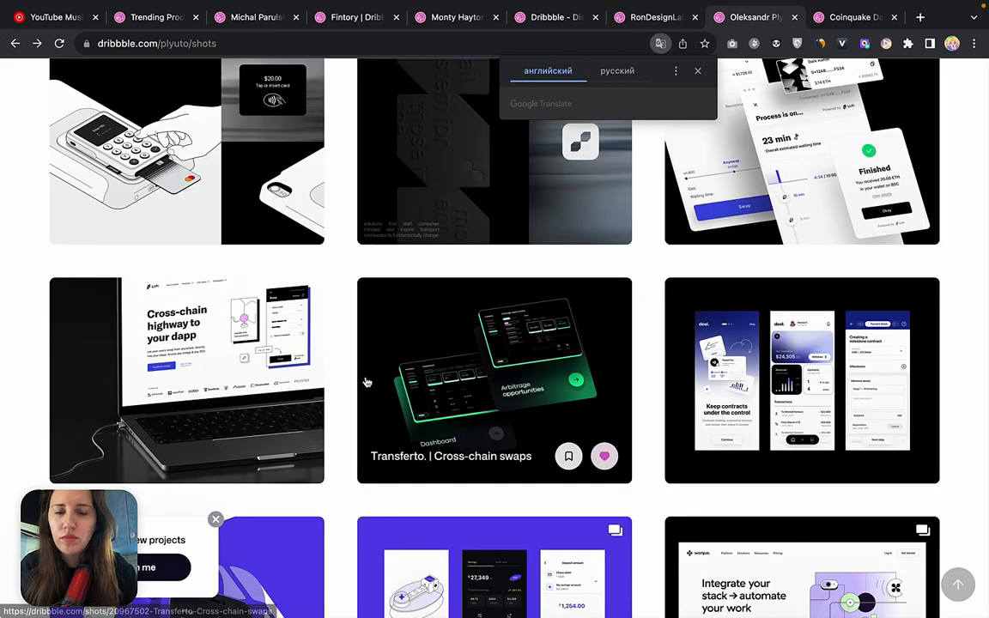
scroll(364, 380, up, 8)
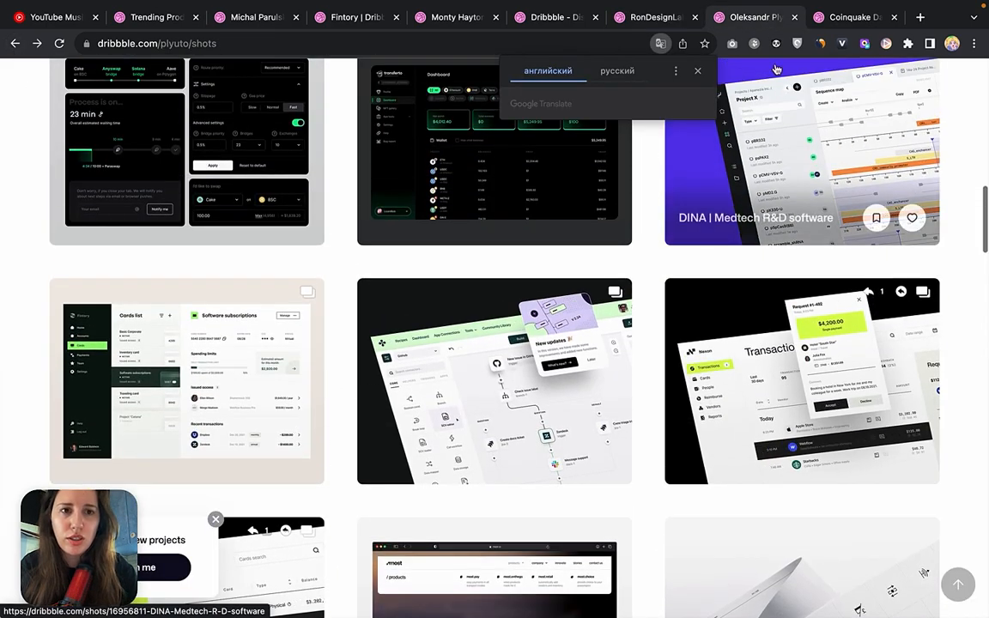
click(698, 71)
scroll(677, 248, up, 6)
scroll(322, 295, up, 5)
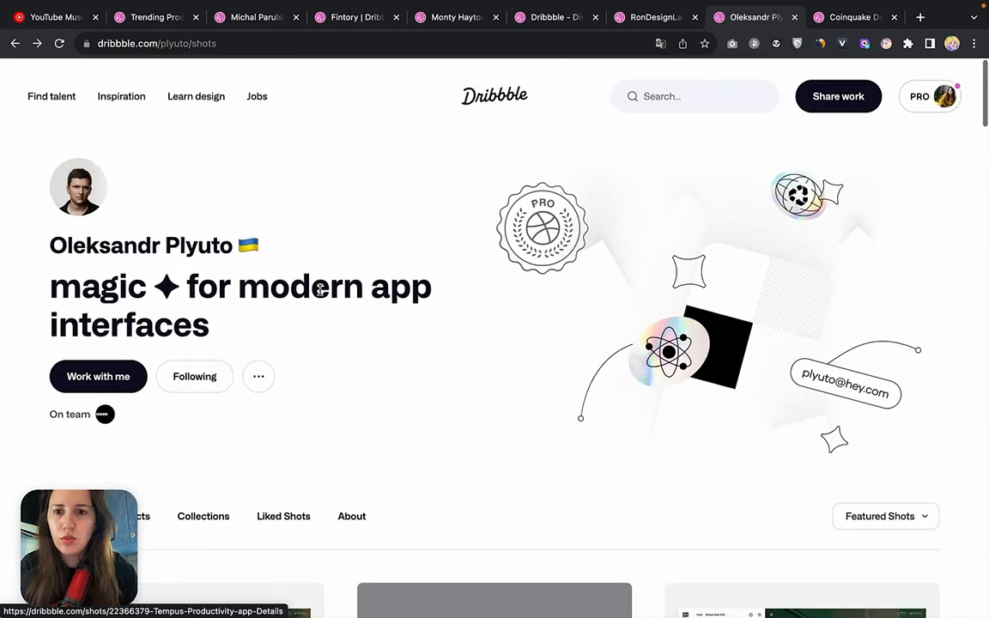
View the app interfaces designer's Collections and open the designer's Liked Shots.
scroll(318, 297, down, 2)
click(214, 319)
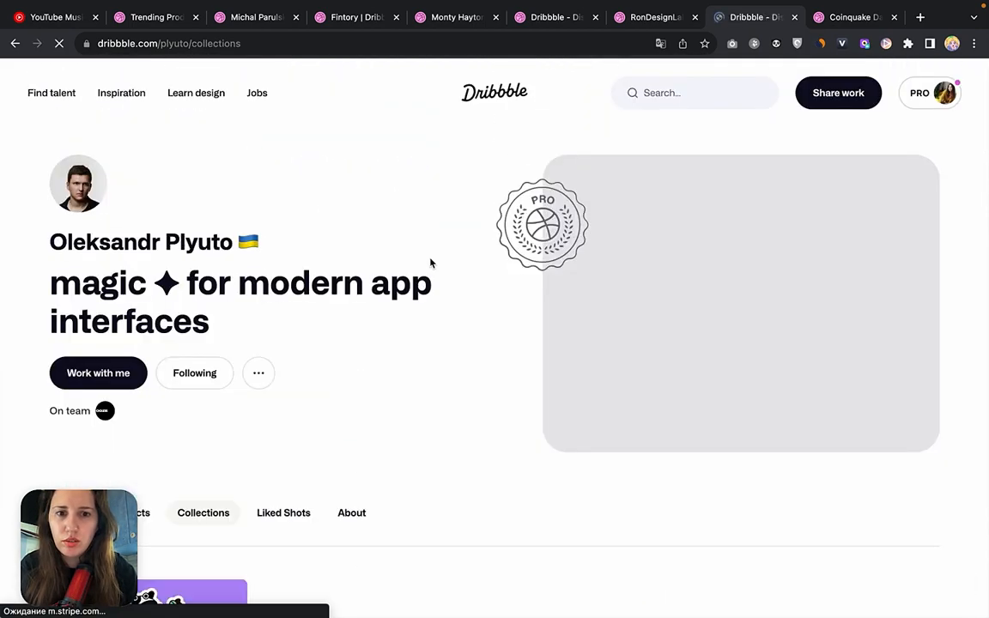
scroll(437, 414, down, 4)
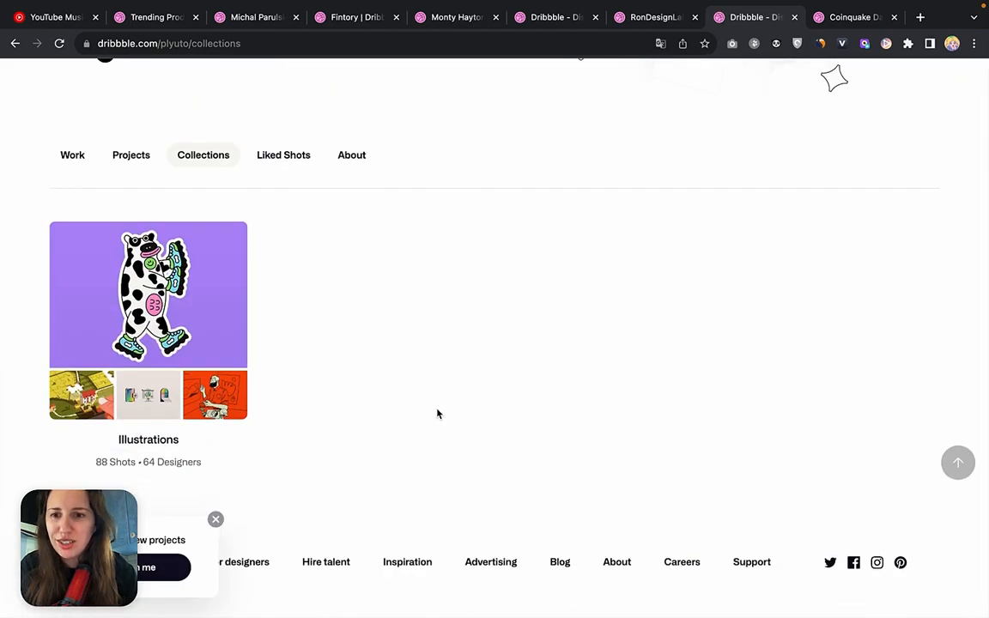
click(280, 154)
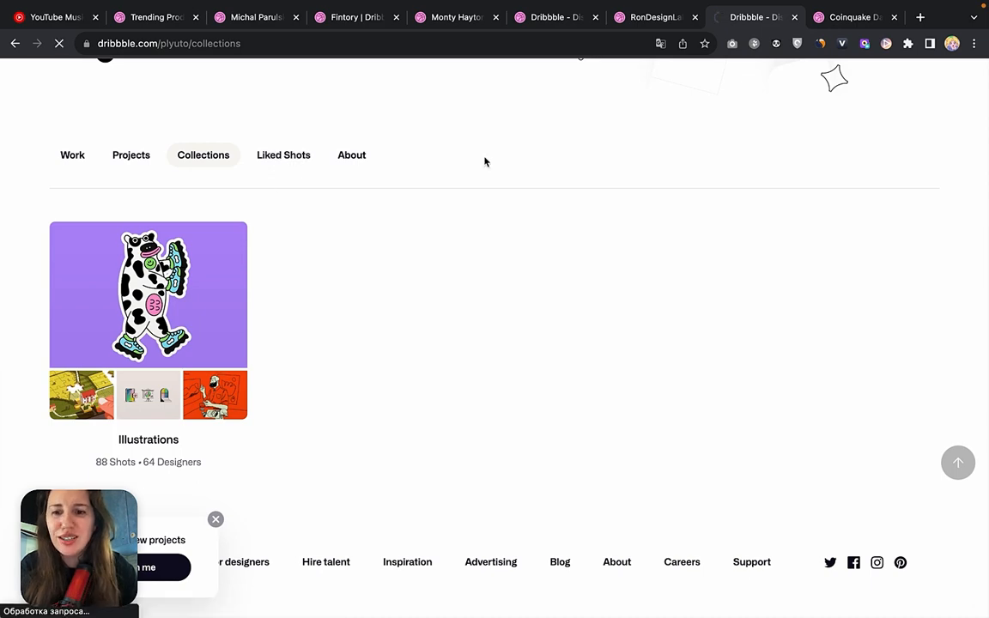
Browse the app interfaces designer's Liked Shots, from the Netguru form screens down to the icon set and Custo shots.
scroll(443, 425, down, 3)
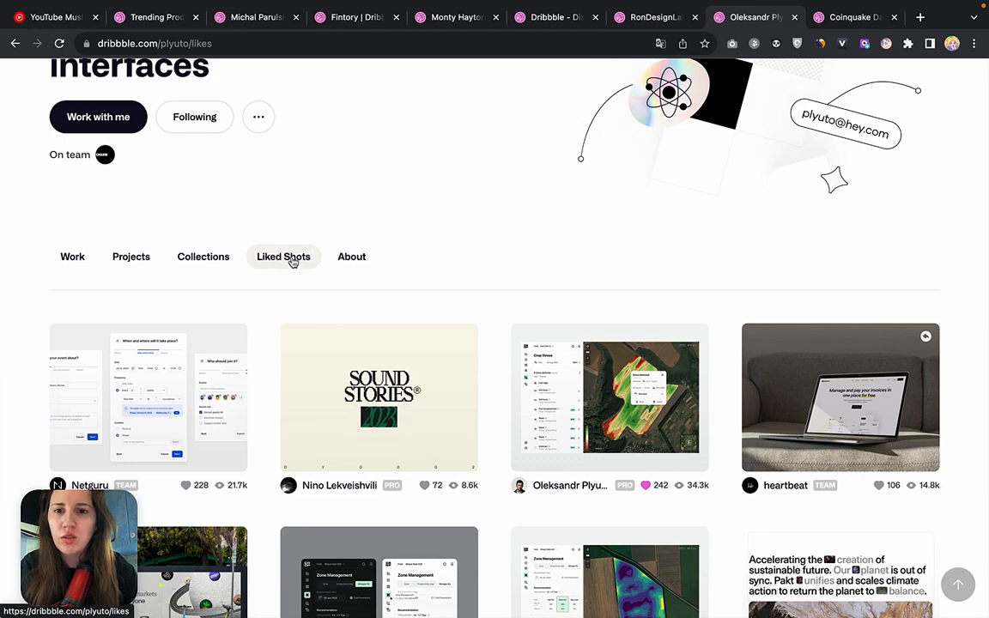
scroll(501, 228, down, 5)
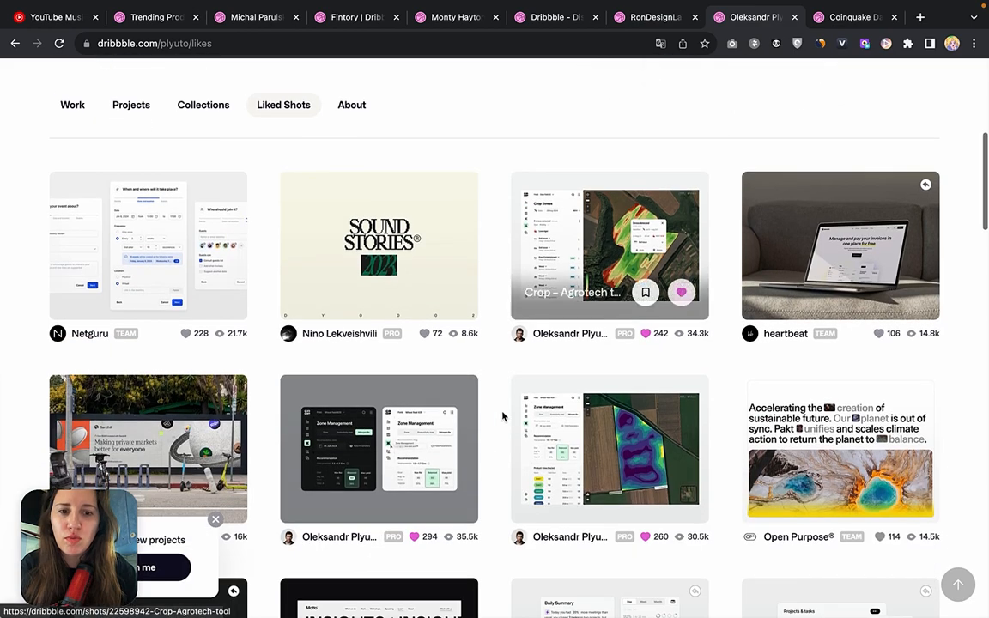
scroll(480, 461, down, 3)
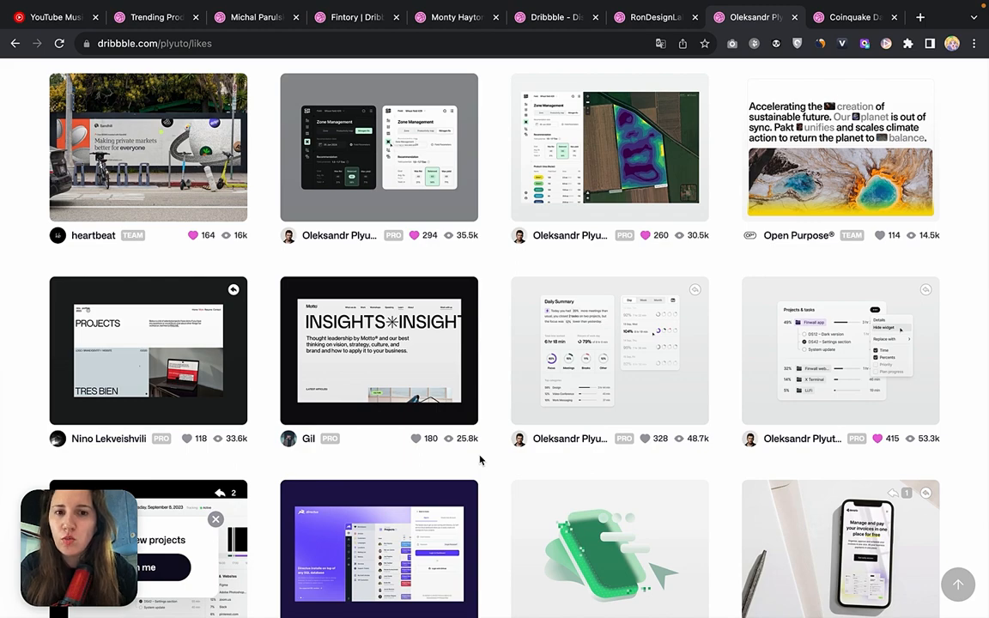
scroll(480, 461, down, 5)
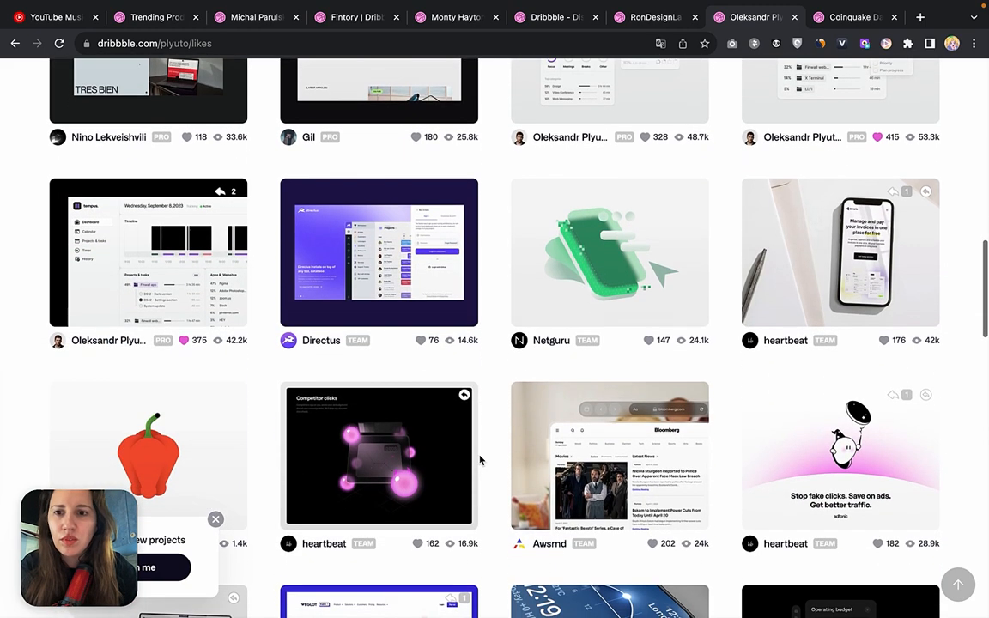
scroll(480, 461, down, 2)
scroll(481, 460, down, 3)
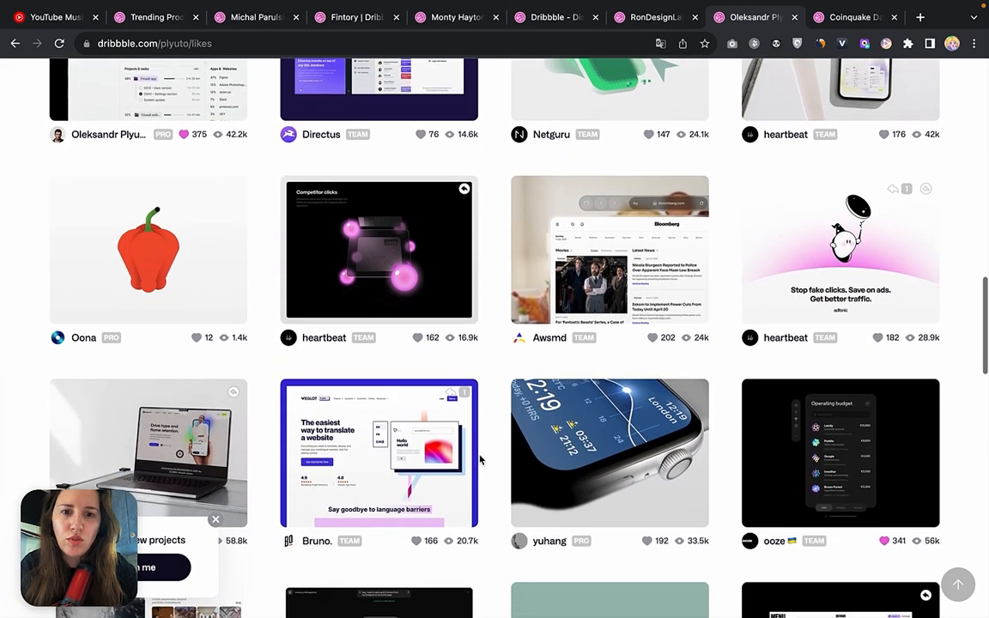
scroll(481, 460, down, 10)
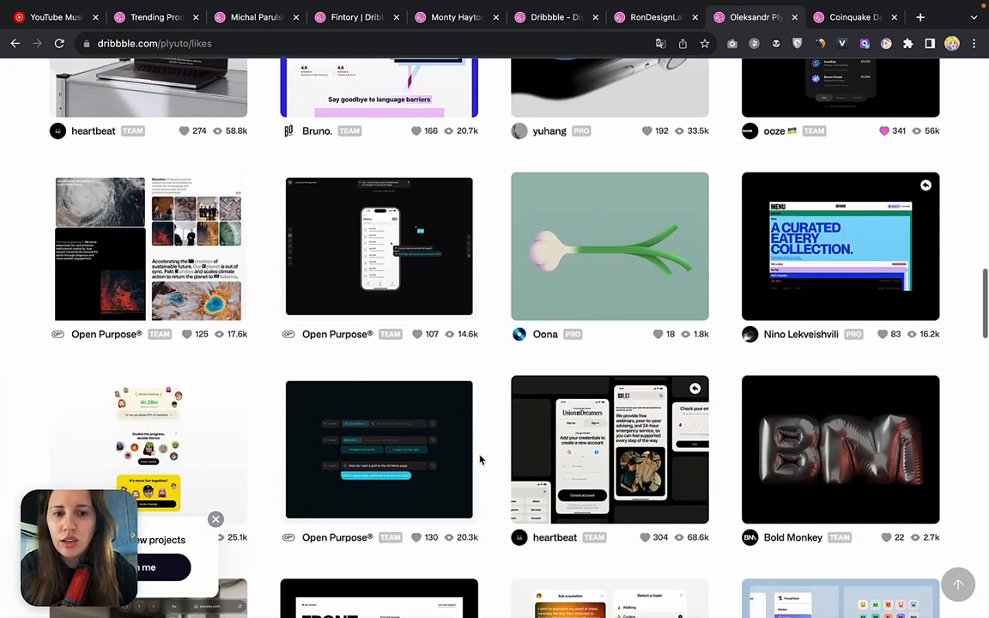
scroll(480, 460, down, 4)
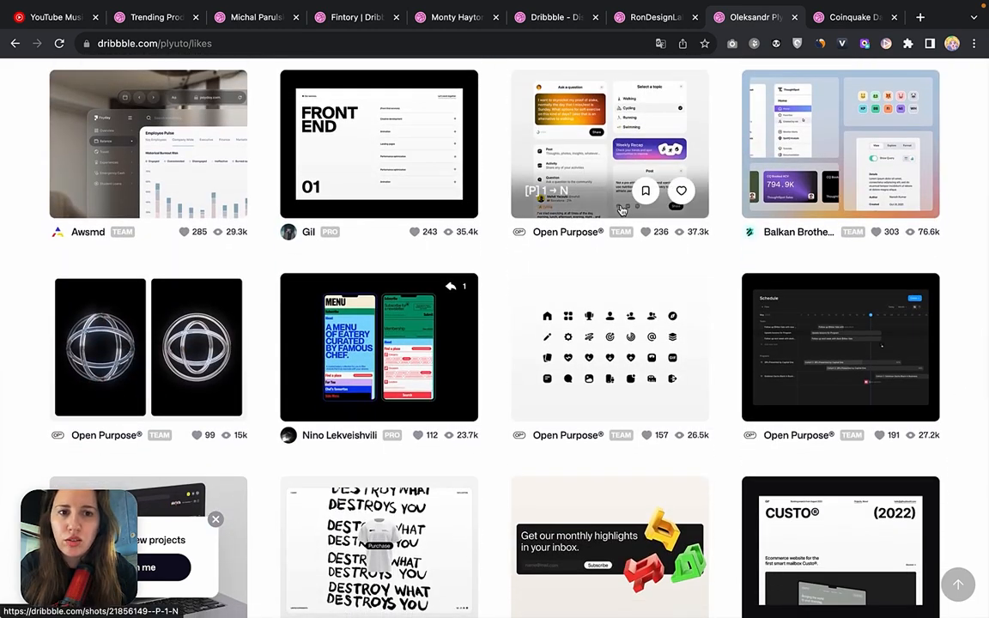
Switch to the RonDesignLab profile, open its Liked Shots, and browse the mobile app and branding examples.
click(657, 18)
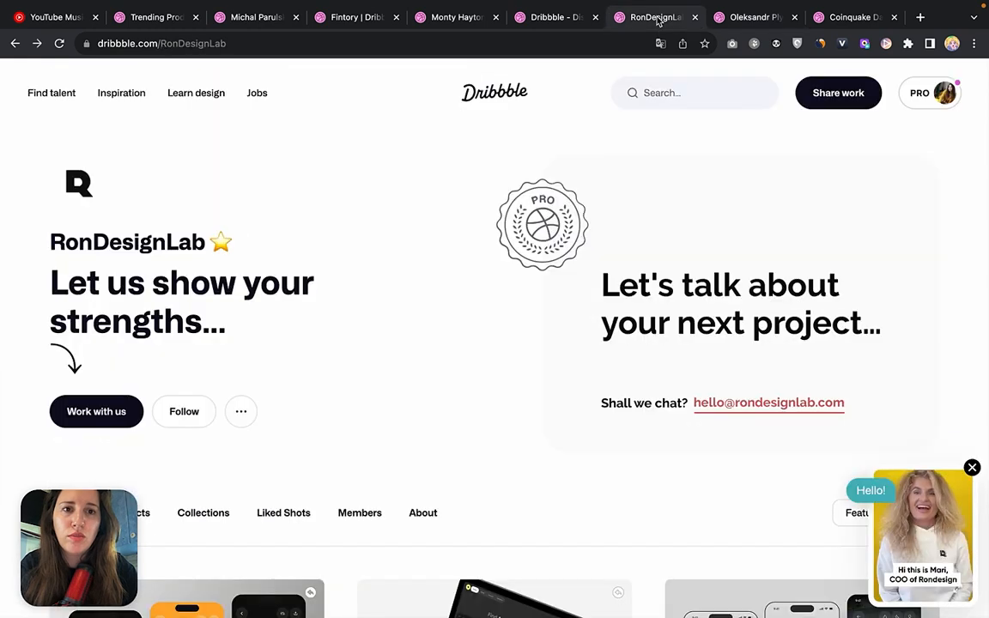
scroll(415, 412, down, 3)
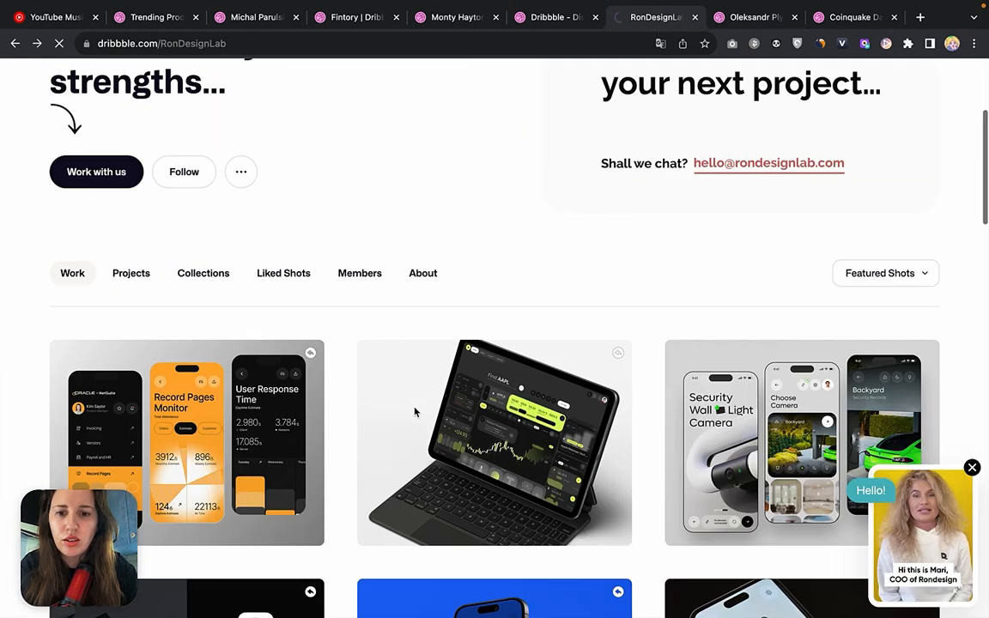
scroll(415, 413, down, 5)
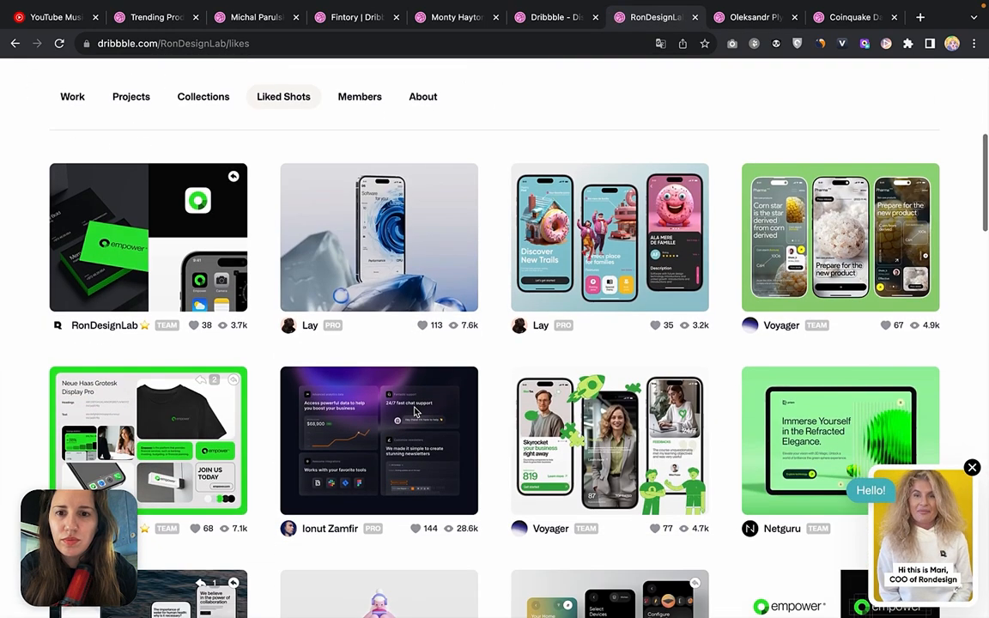
scroll(415, 412, down, 5)
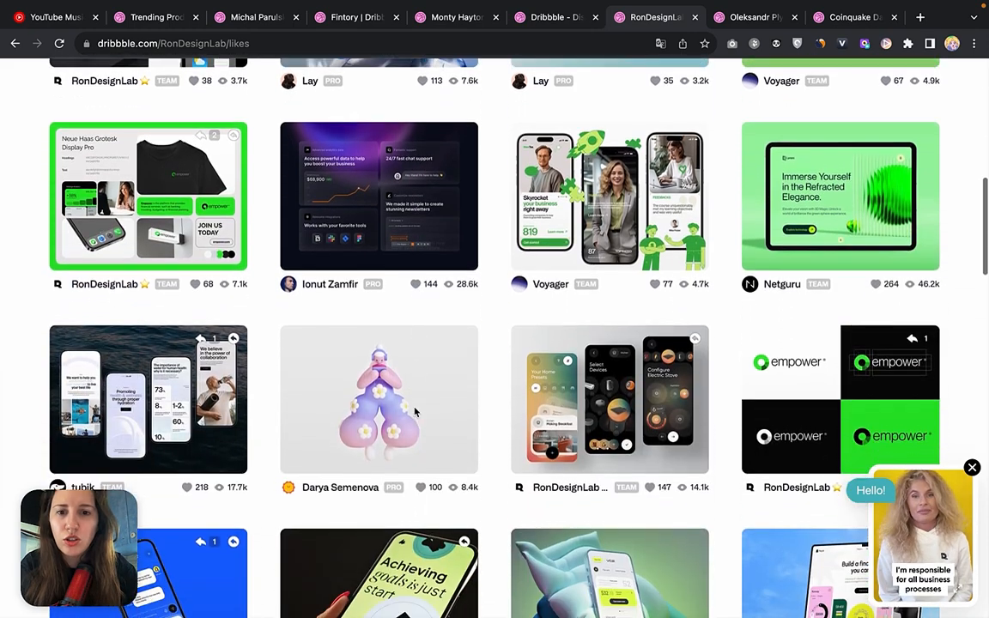
scroll(415, 412, down, 1)
scroll(414, 413, down, 3)
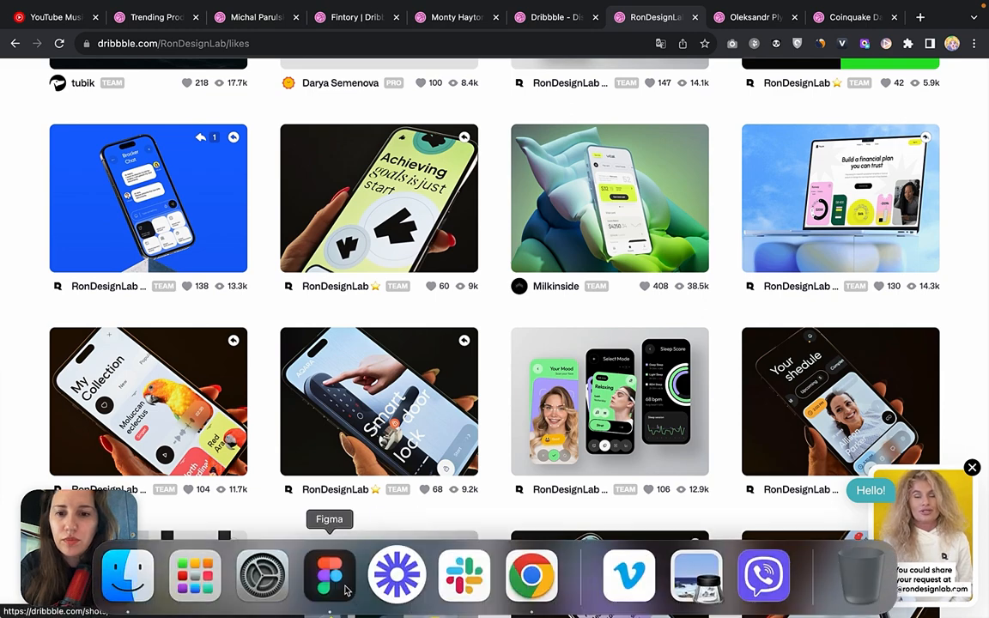
Switch to Figma and examine the card layouts and colours of frames 102, 103 and 104 in the Sketch section.
click(347, 590)
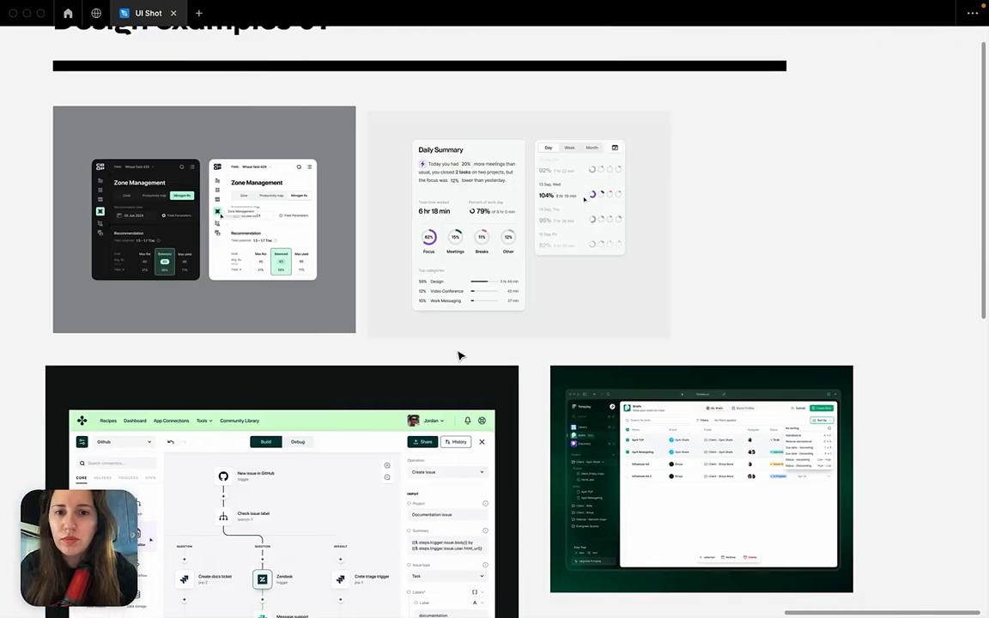
scroll(459, 354, down, 10)
scroll(460, 353, left, 10)
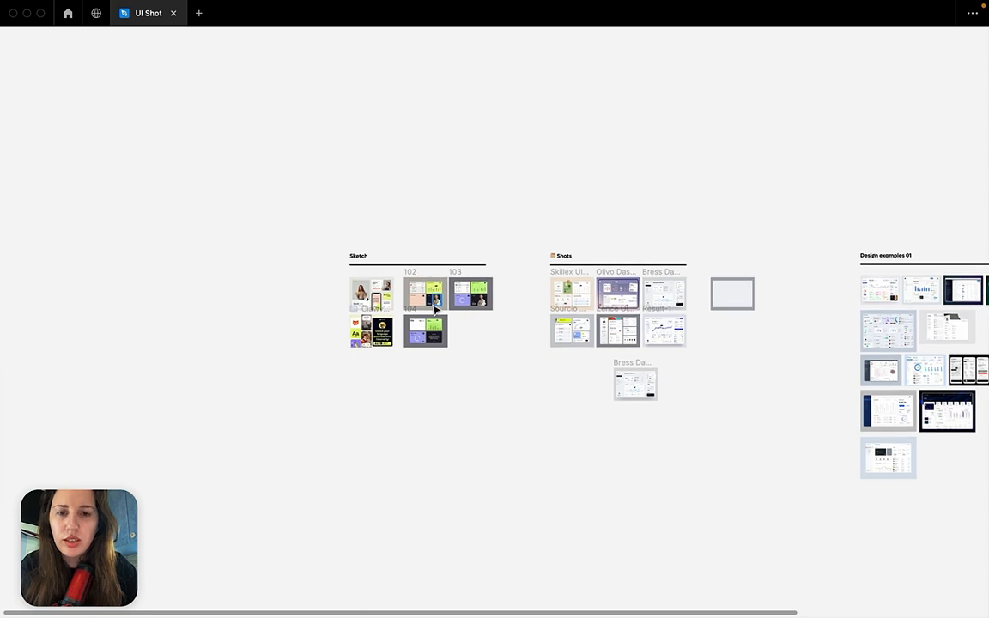
scroll(435, 309, up, 10)
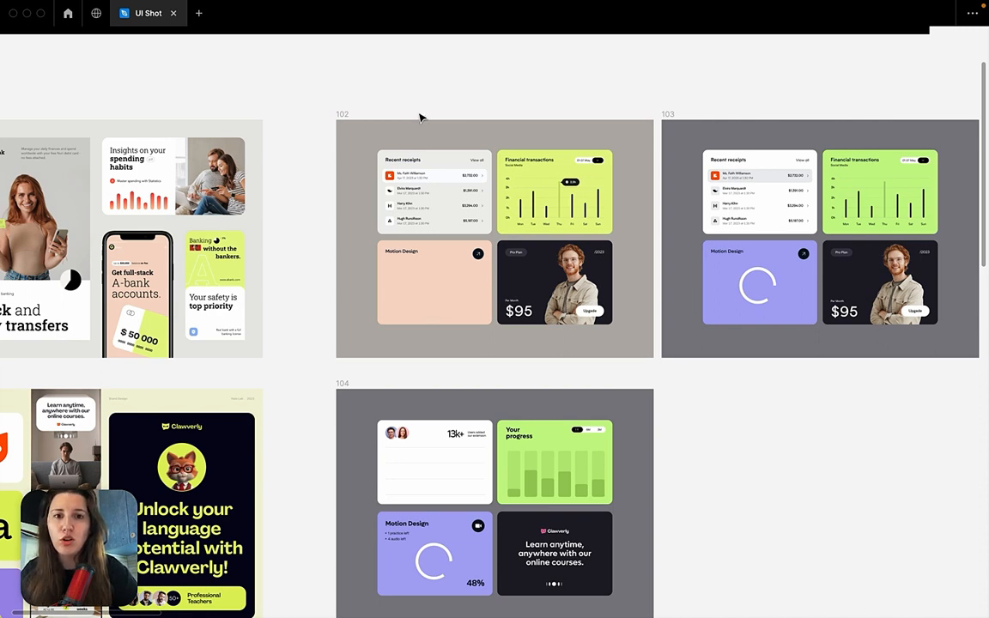
scroll(420, 118, right, 3)
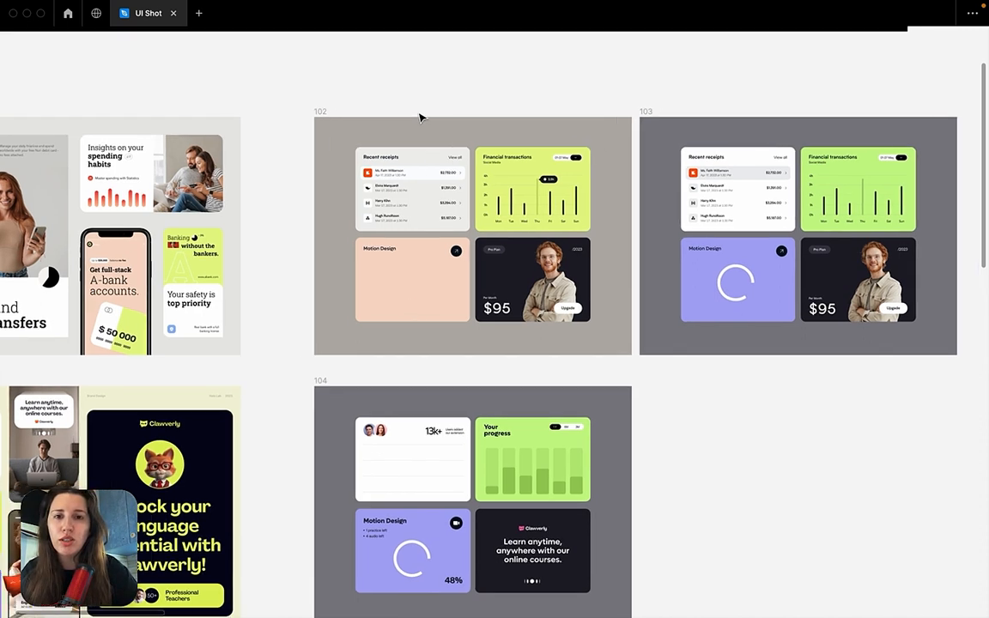
click(304, 114)
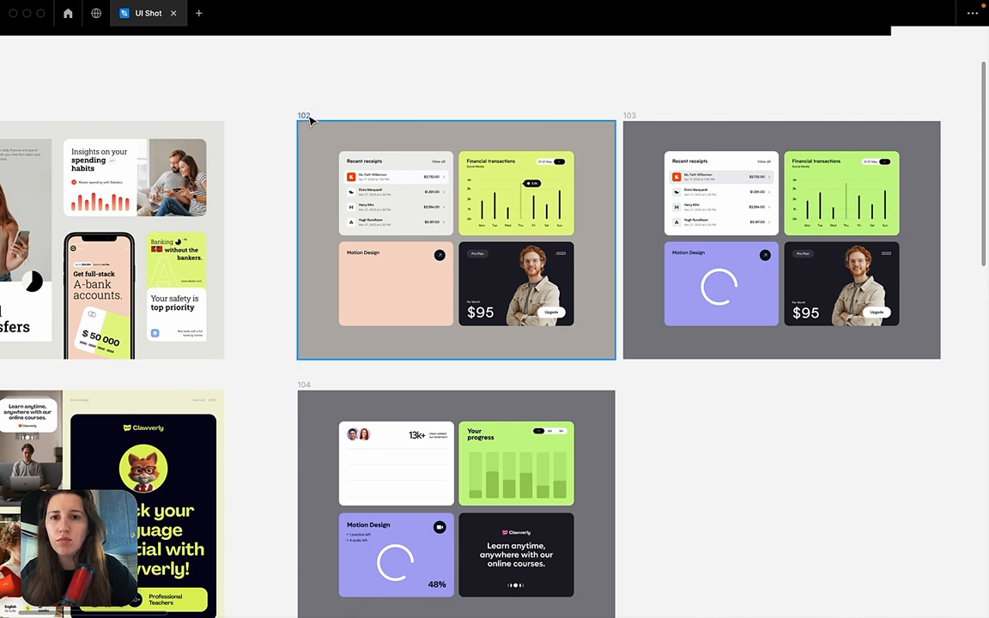
click(398, 102)
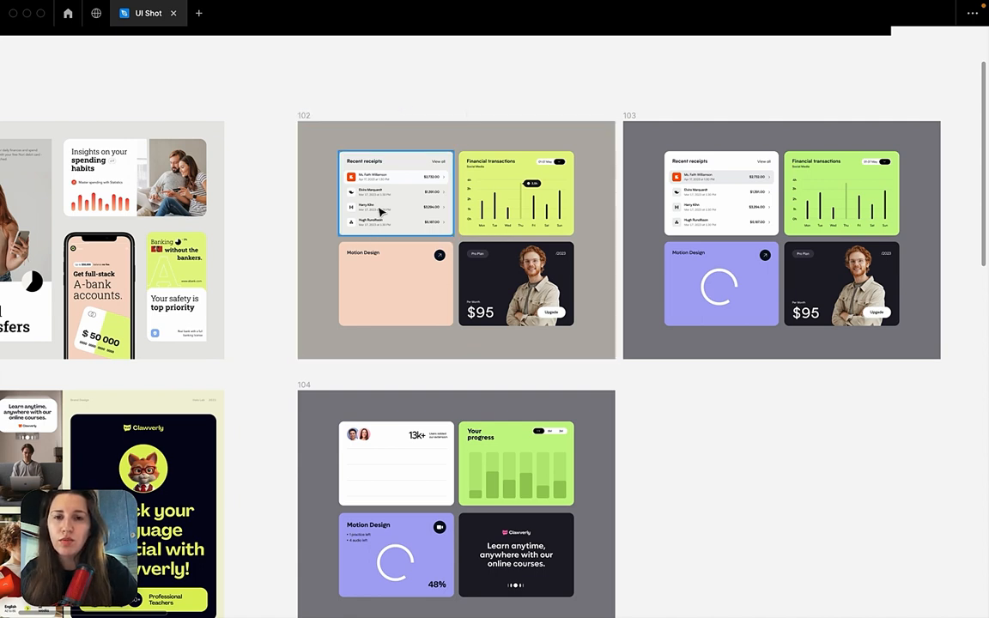
scroll(497, 111, right, 3)
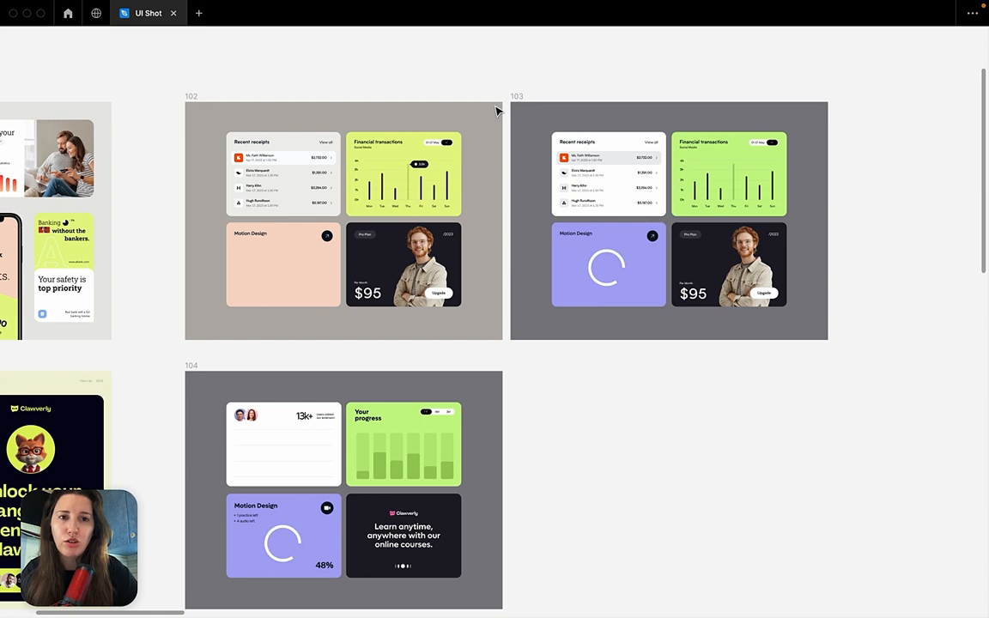
Compare the Sketch frames with the A-bank and Clawverly reference shots, selecting each reference in turn.
scroll(496, 110, down, 3)
scroll(496, 110, left, 3)
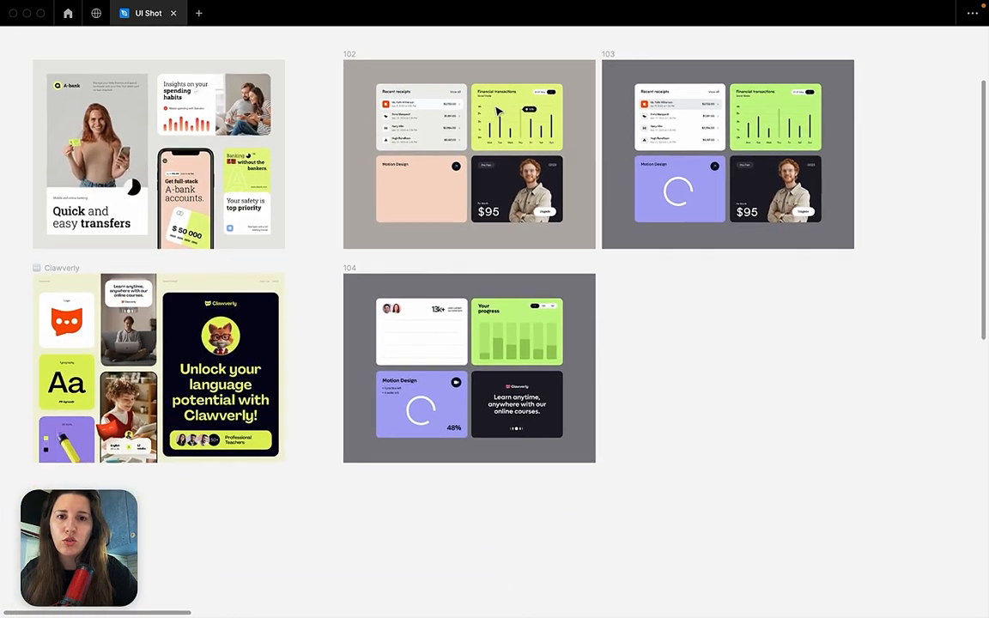
scroll(497, 111, up, 1)
scroll(497, 111, right, 1)
click(66, 79)
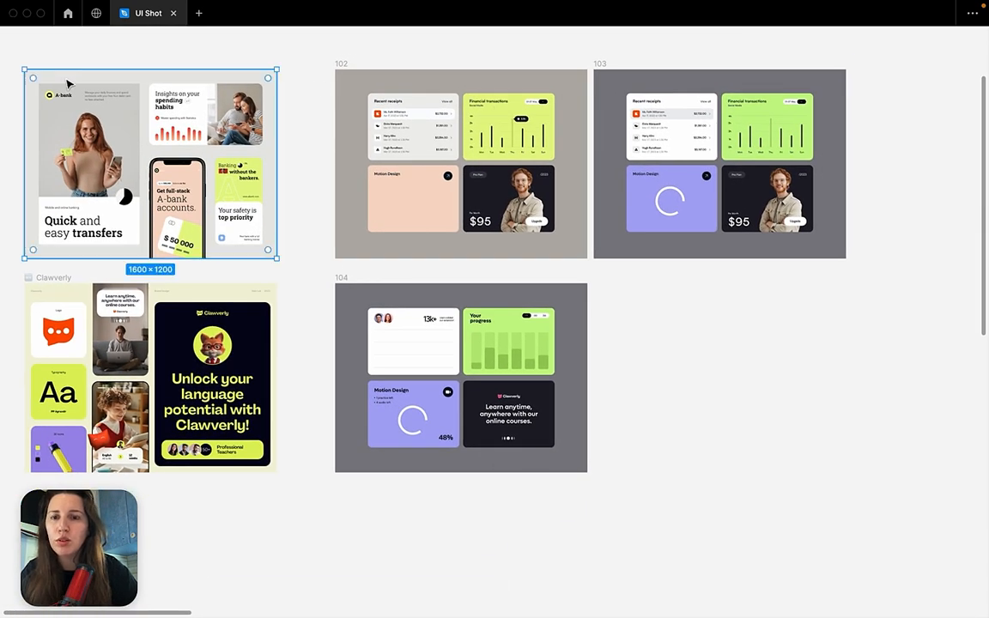
click(61, 279)
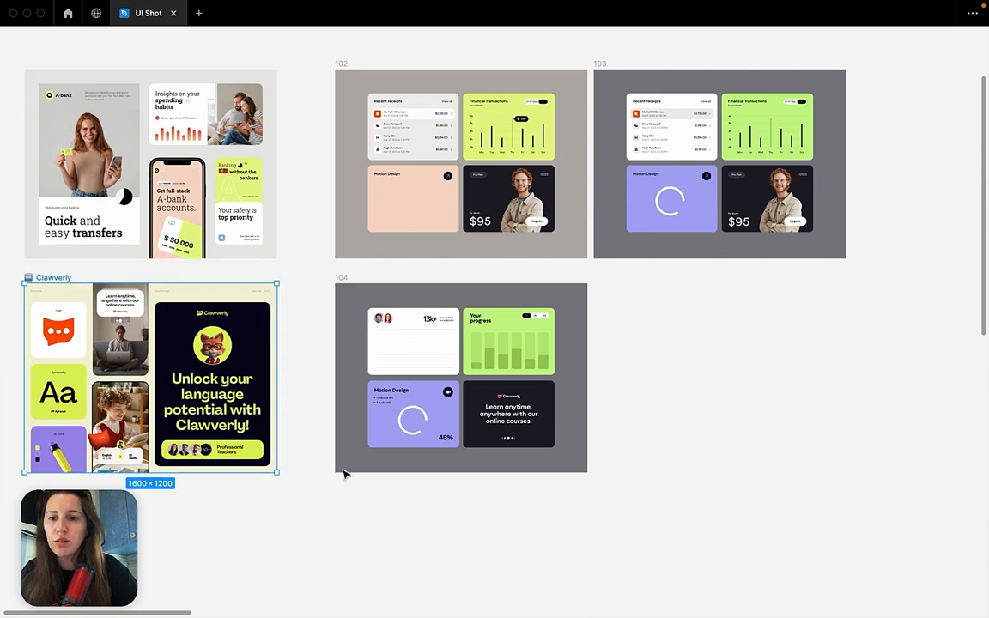
Switch to Chrome, close the RonDesignLab video chat widget, and open the Dribbble home page.
mouse_move(471, 611)
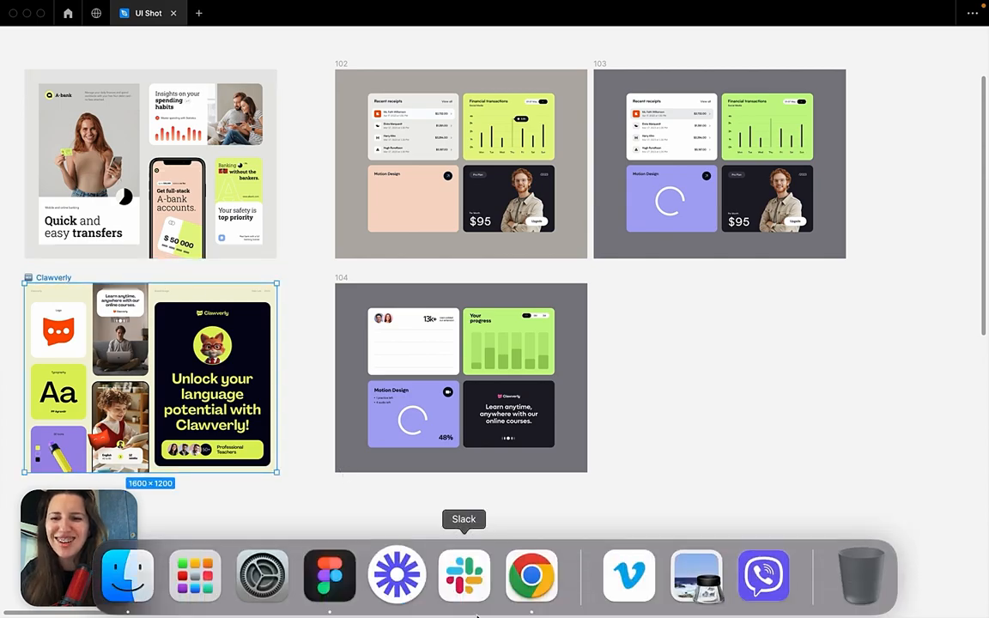
click(540, 594)
scroll(548, 330, up, 10)
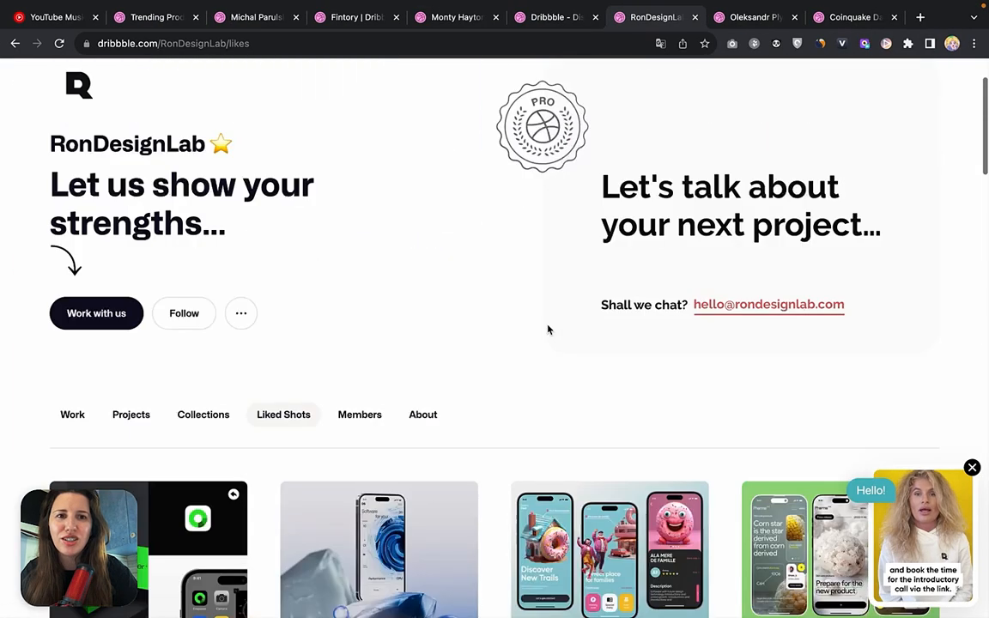
click(972, 468)
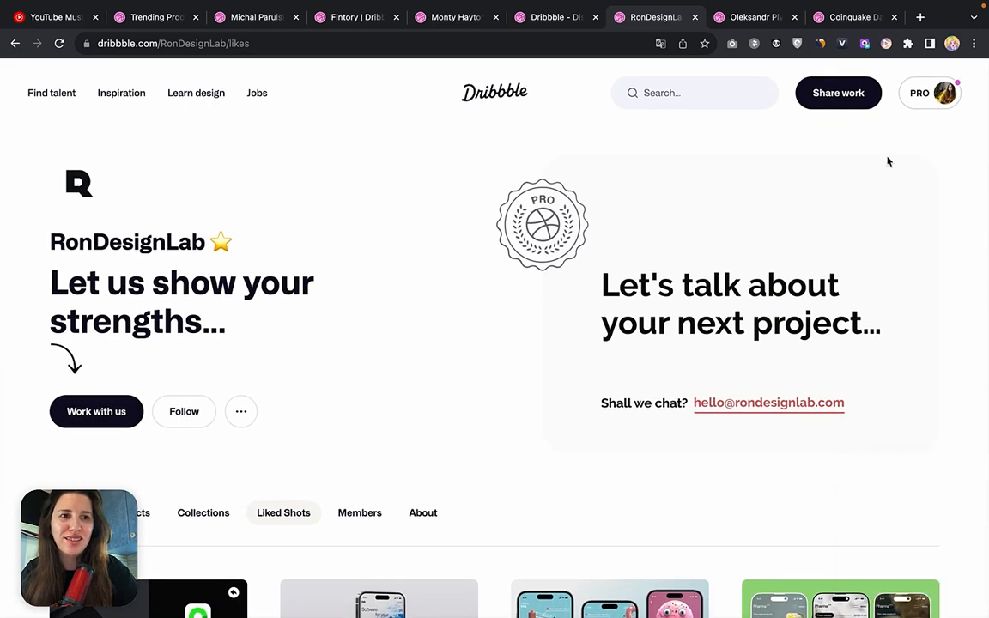
click(498, 92)
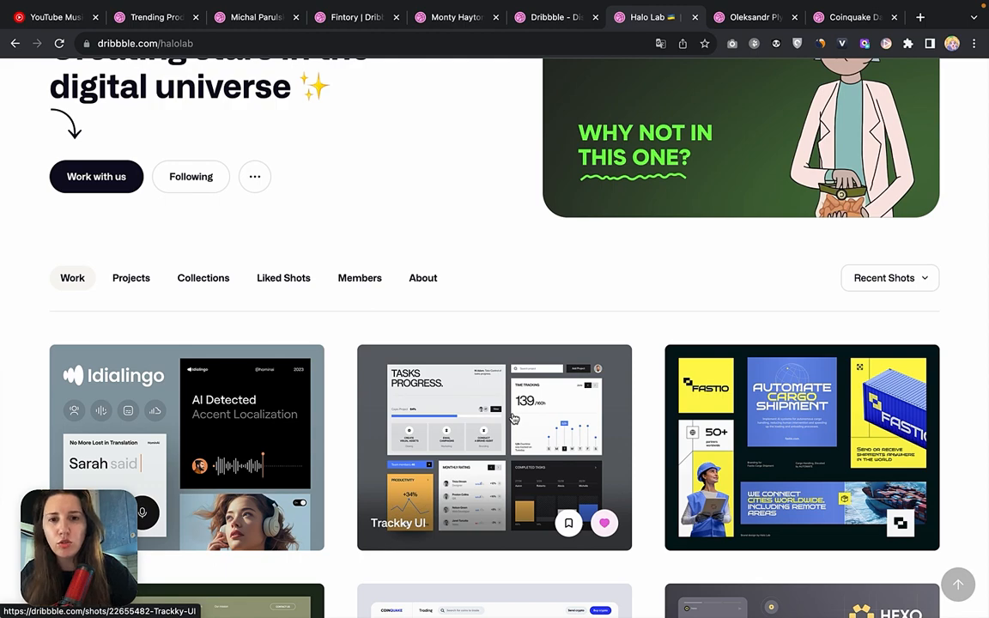
View Halo Lab's Members, open the Halo Branding profile, and browse its branding shots down to Insecto and LingAI.
click(360, 279)
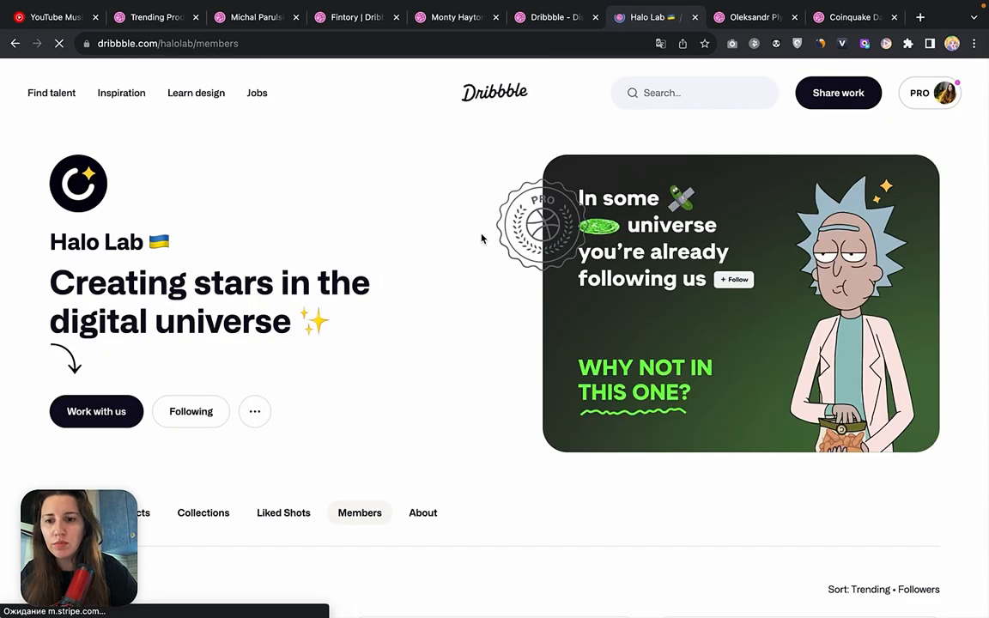
scroll(468, 420, down, 5)
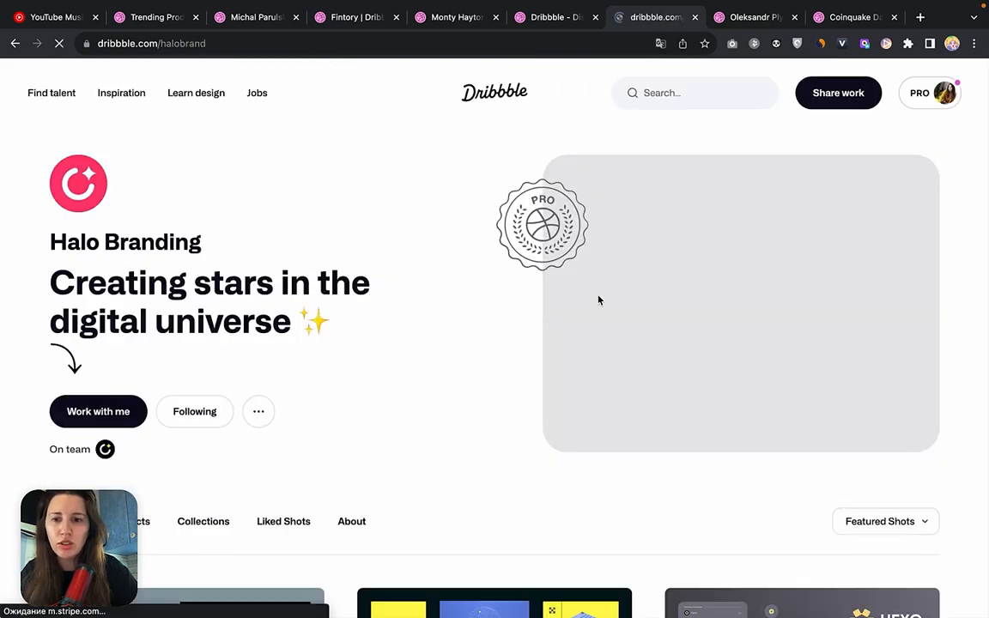
scroll(440, 430, down, 7)
scroll(438, 432, up, 2)
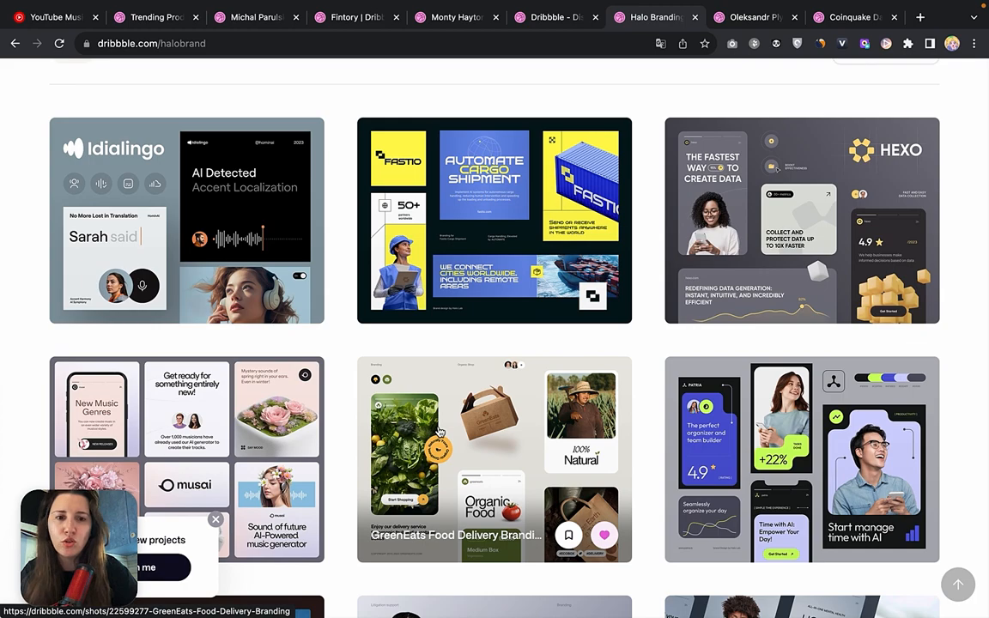
scroll(569, 338, down, 5)
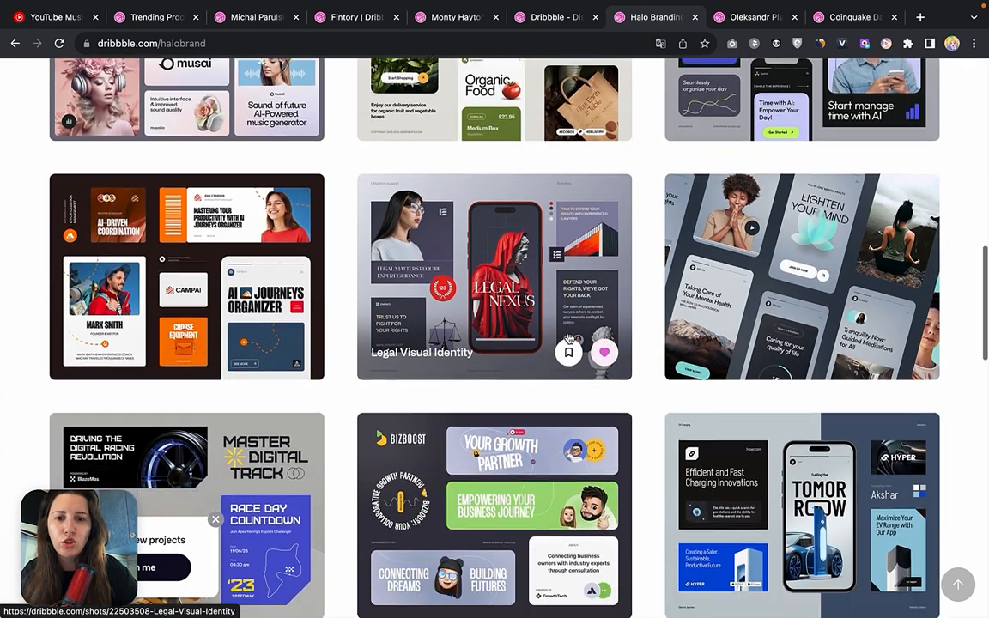
scroll(569, 339, down, 4)
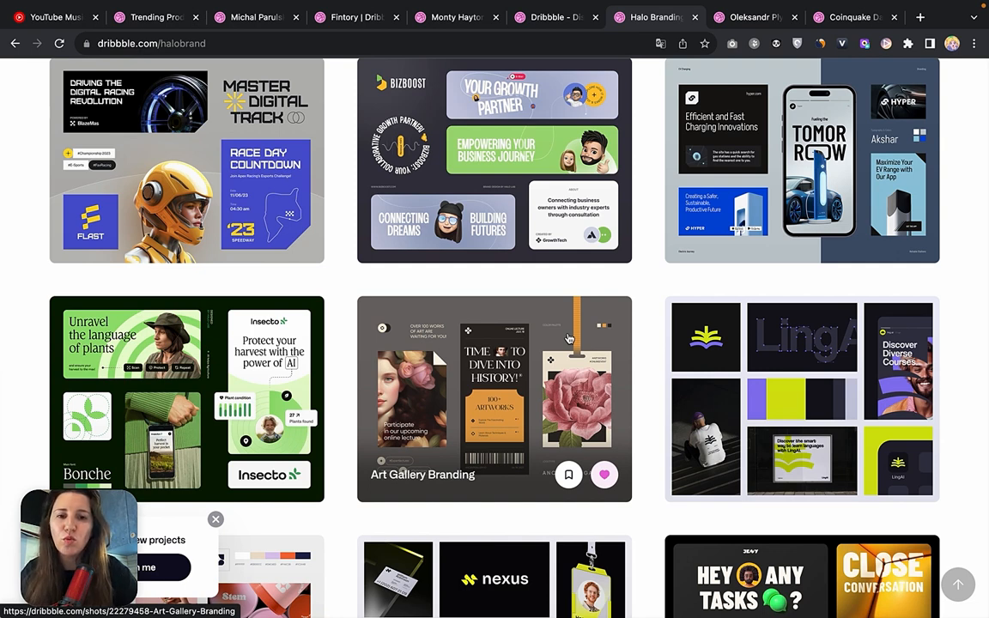
Revisit the Collections page with Wiza, Vez and Winden, and return to the Halo Branding shots.
click(556, 16)
scroll(481, 281, up, 5)
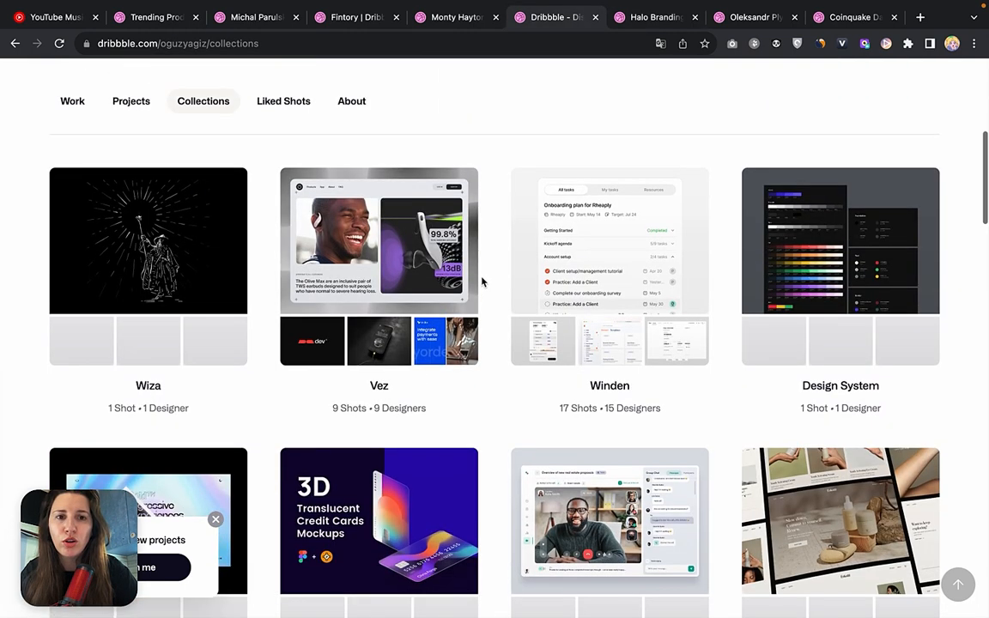
scroll(482, 282, down, 2)
scroll(482, 282, down, 2)
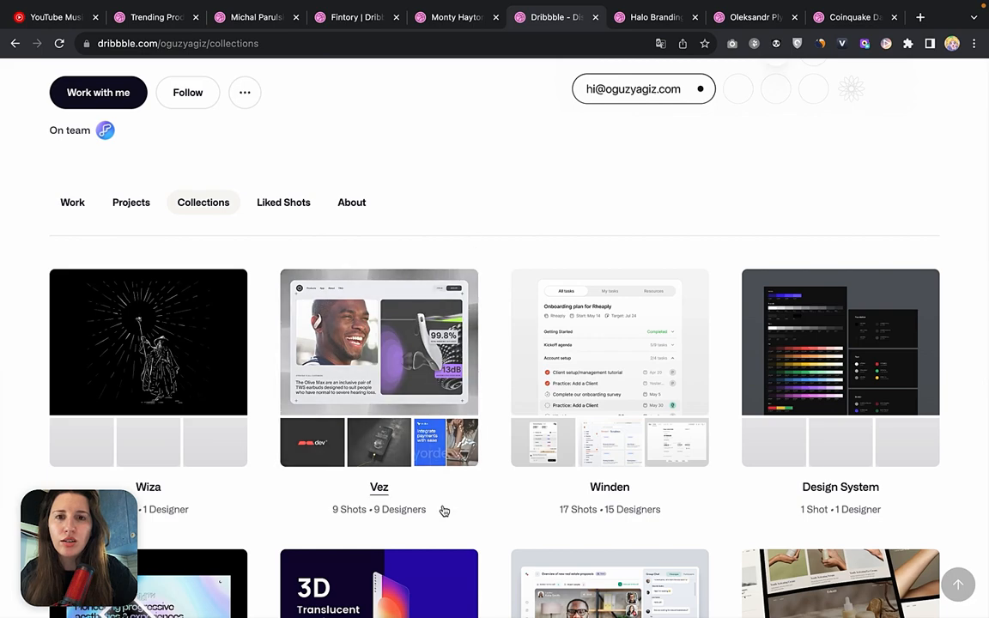
click(638, 23)
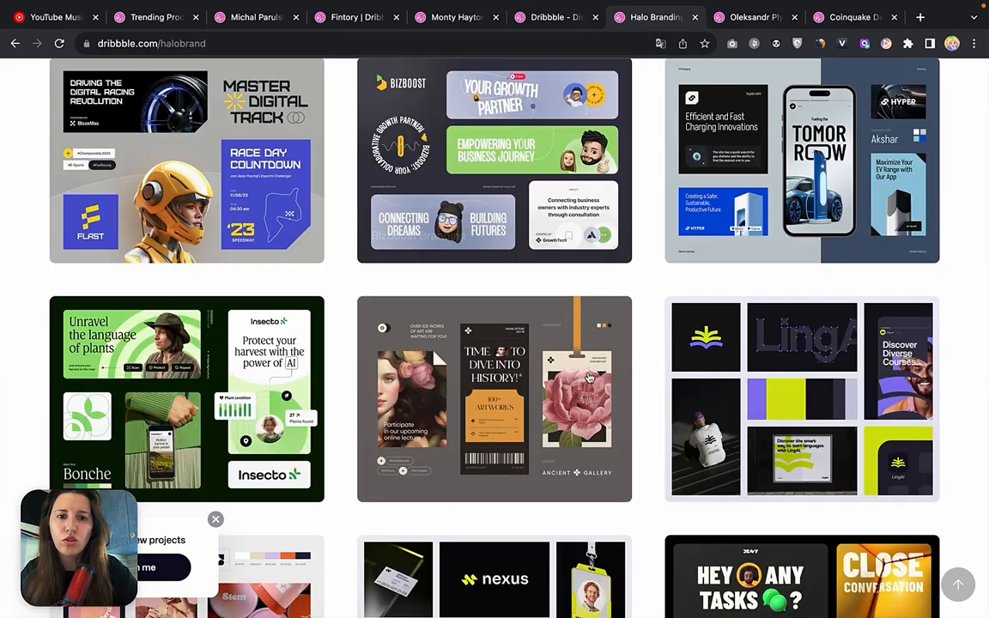
Switch to Figma and place a duplicate of frame 102 in the empty canvas area left of the A-bank reference.
mouse_move(397, 592)
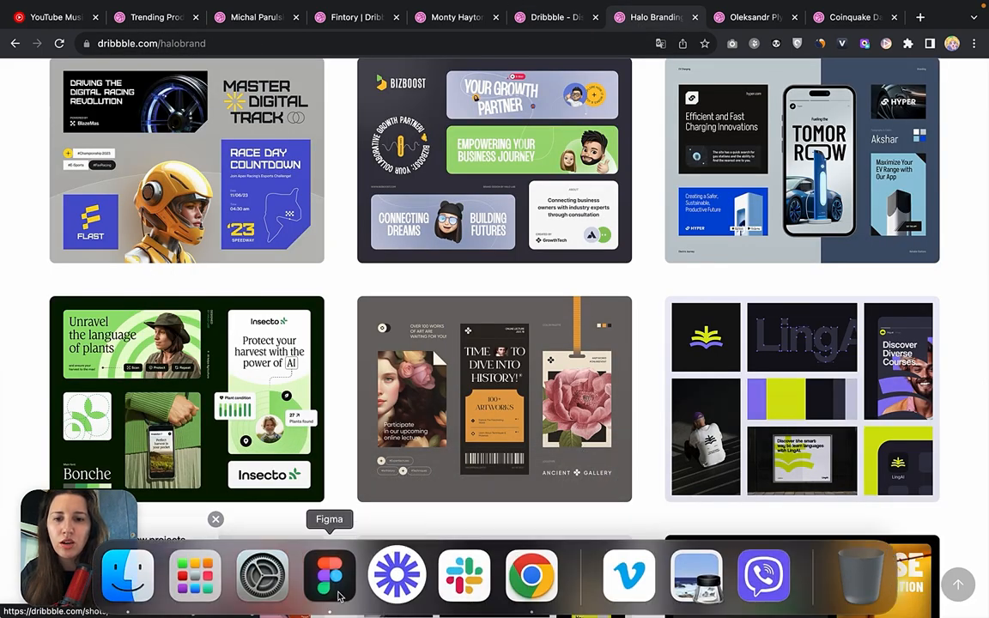
click(330, 575)
scroll(608, 326, left, 3)
scroll(608, 326, left, 1)
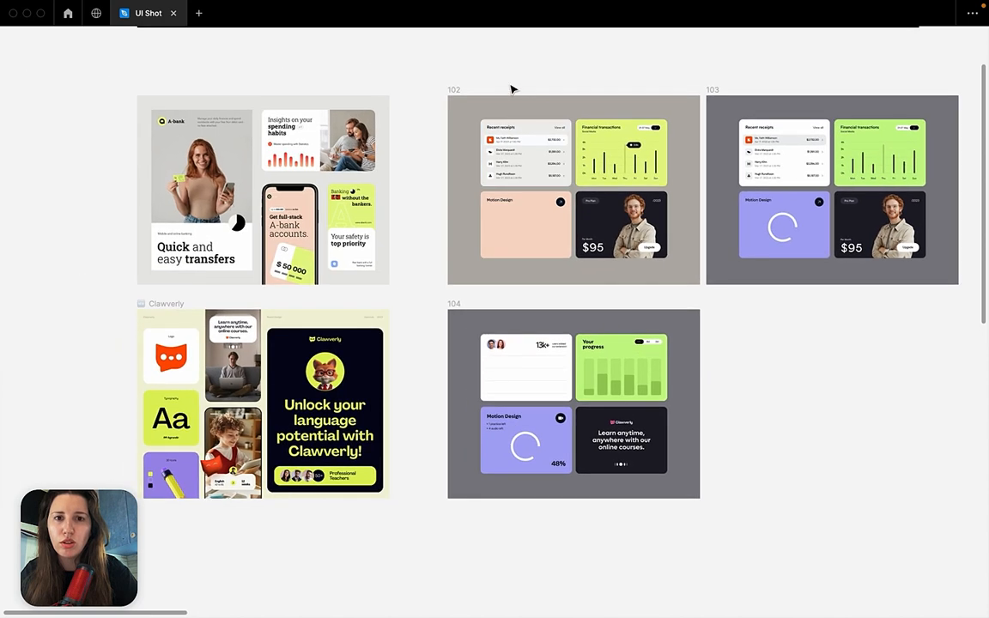
click(452, 91)
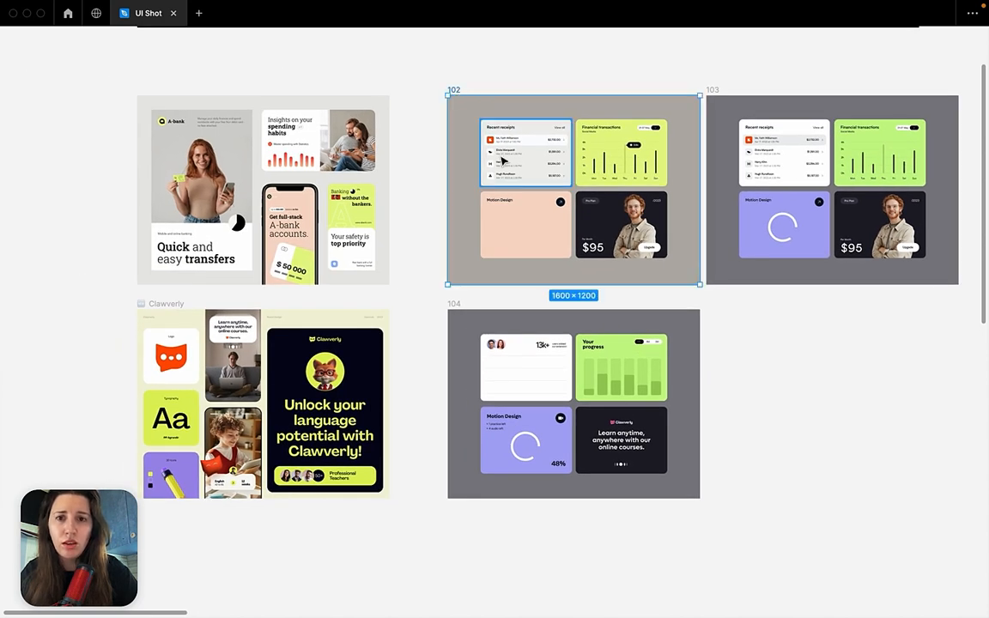
scroll(503, 161, down, 1)
scroll(504, 160, left, 2)
drag(558, 71, 7, 100)
scroll(12, 105, left, 5)
click(142, 124)
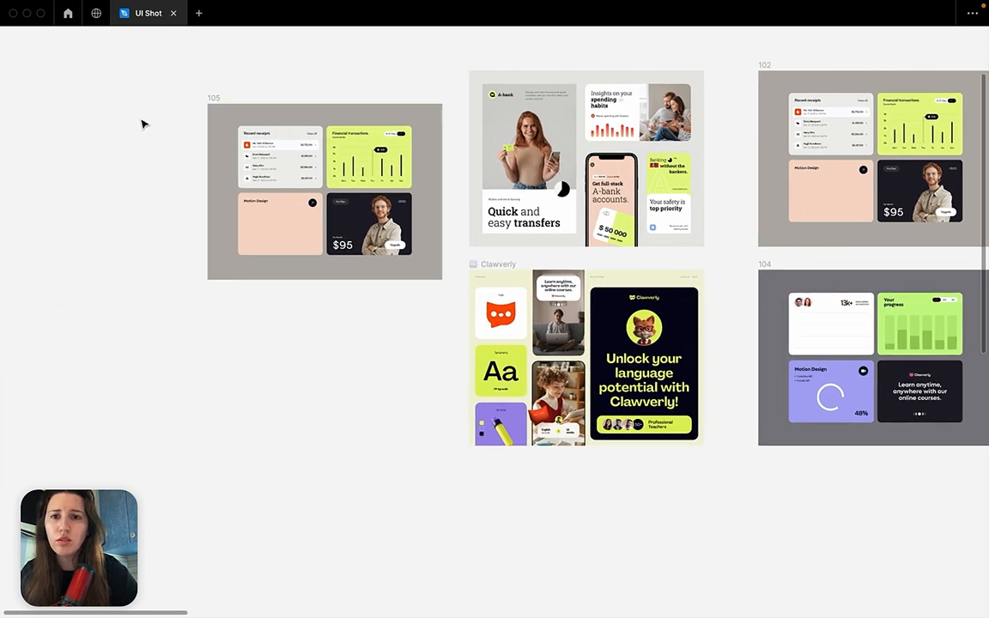
Delete all cards from the duplicated frame 105, and show the interface with a narrower layers list.
drag(159, 105, 417, 283)
key(Delete)
click(414, 278)
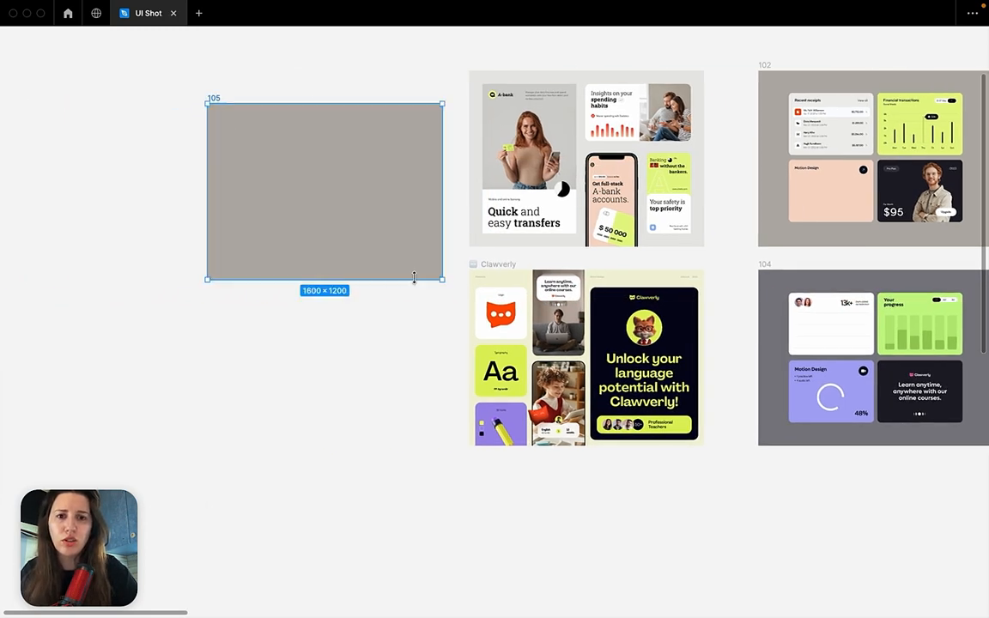
key(super+backslash)
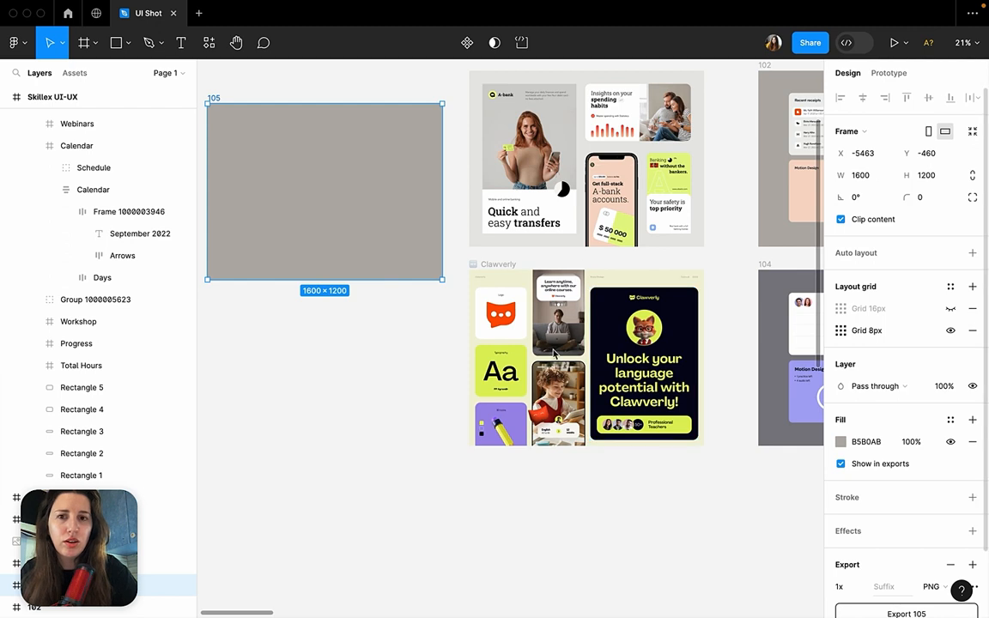
drag(153, 321, 138, 320)
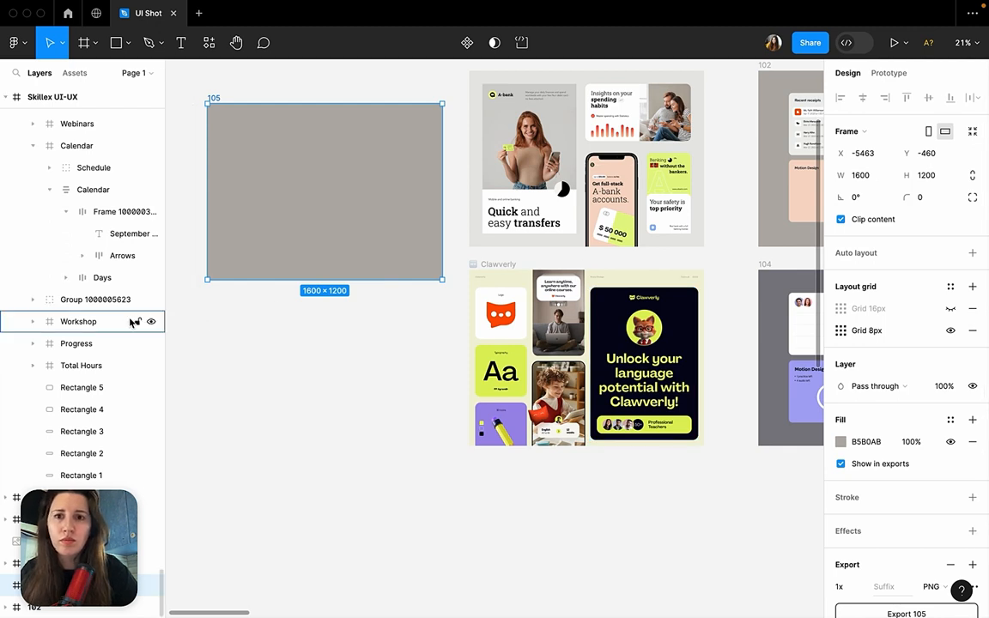
Set the background fill of frame 105 to DFDFDF.
click(843, 443)
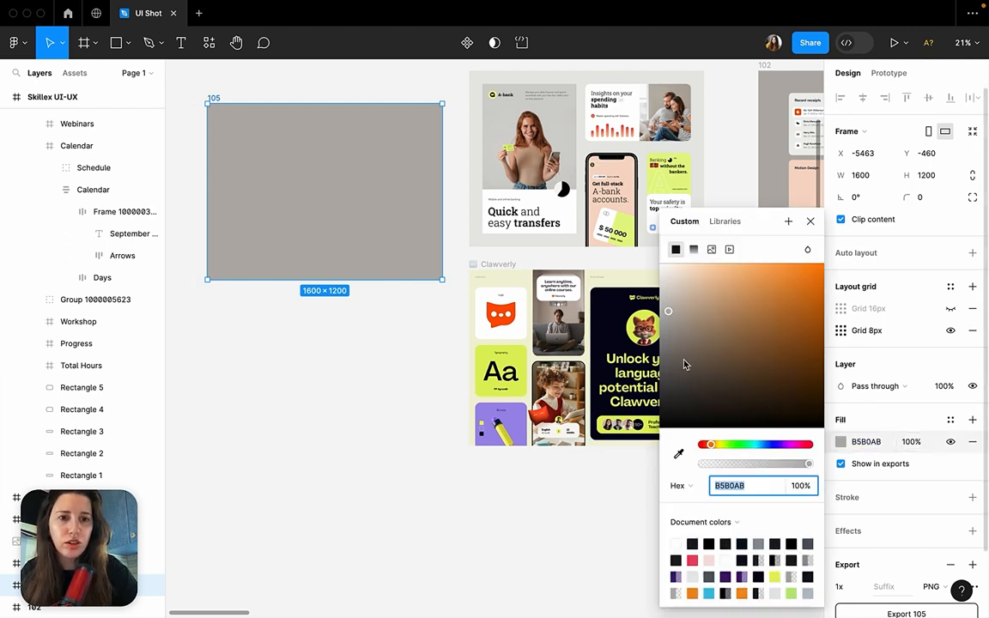
click(660, 282)
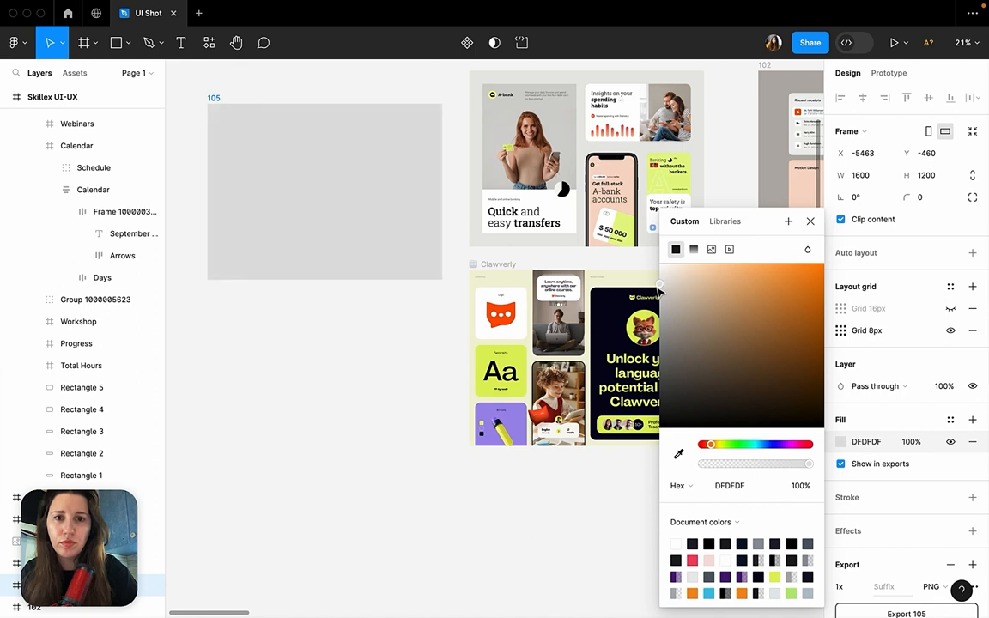
click(327, 322)
Fill frame 105 with the light grey background colour sampled from the A-bank reference shot.
click(214, 100)
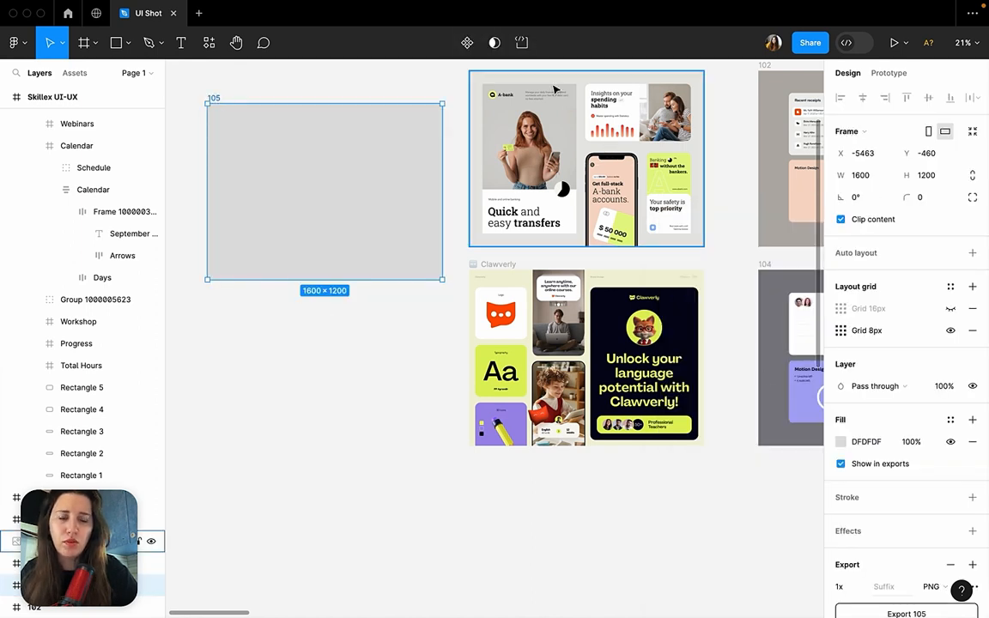
click(841, 442)
click(678, 453)
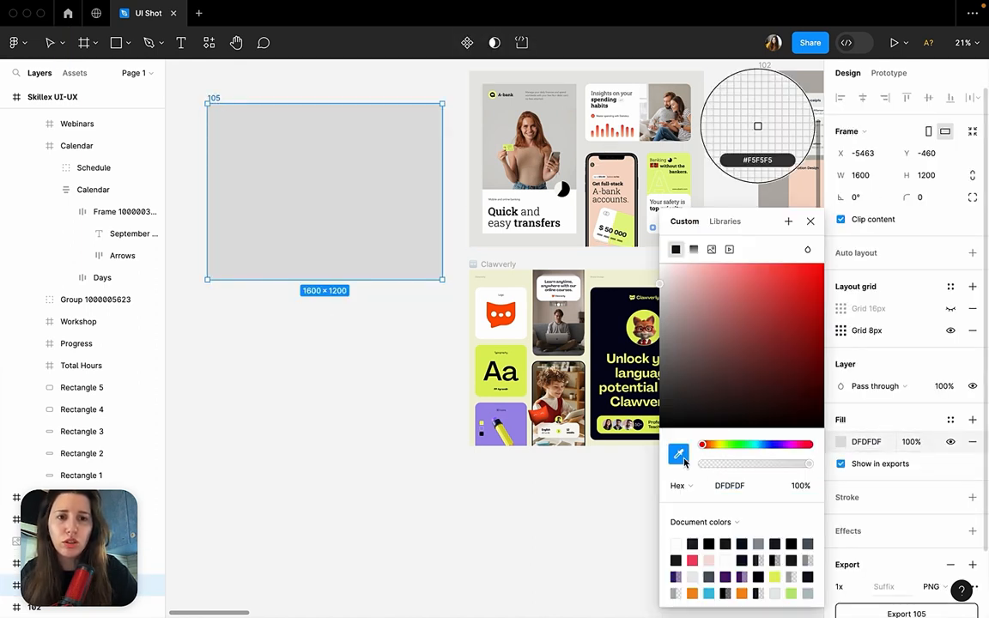
click(592, 90)
click(400, 376)
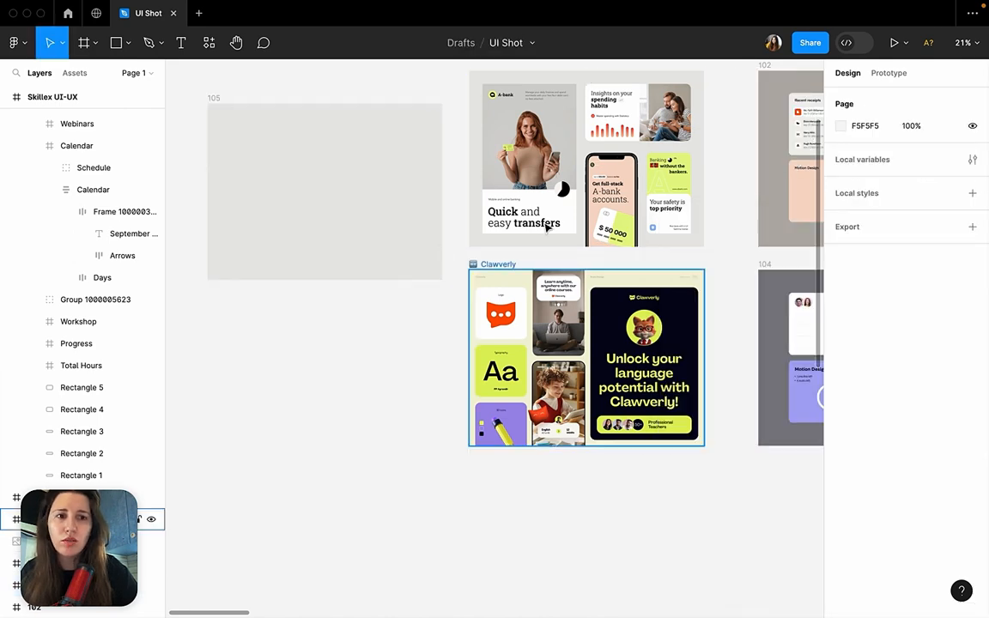
Draw a rectangle about 536 × 440 in the upper-left part of frame 105.
scroll(547, 225, right, 5)
scroll(547, 227, left, 8)
scroll(547, 227, up, 5)
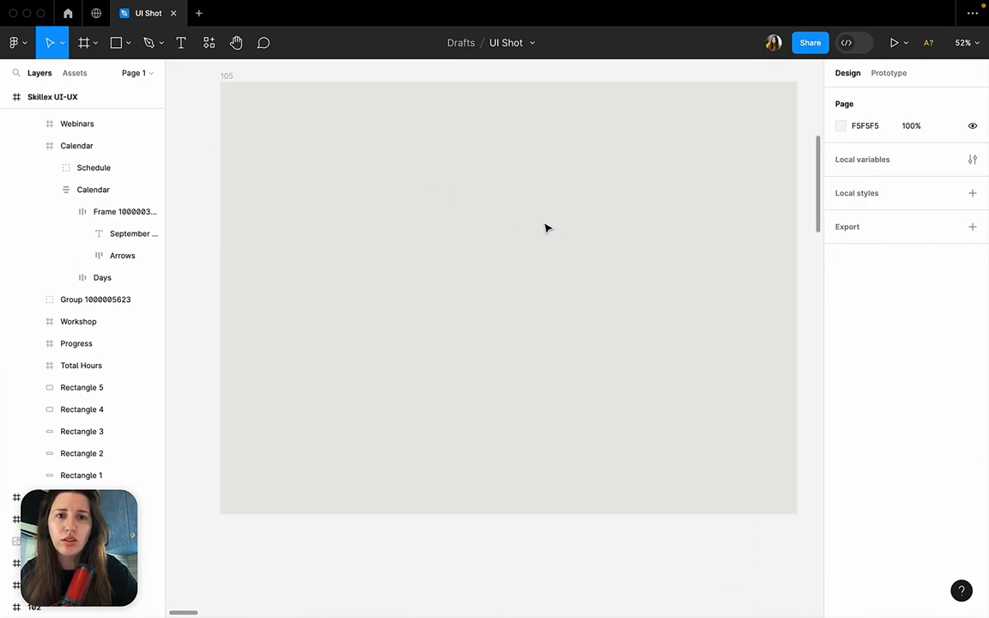
click(126, 45)
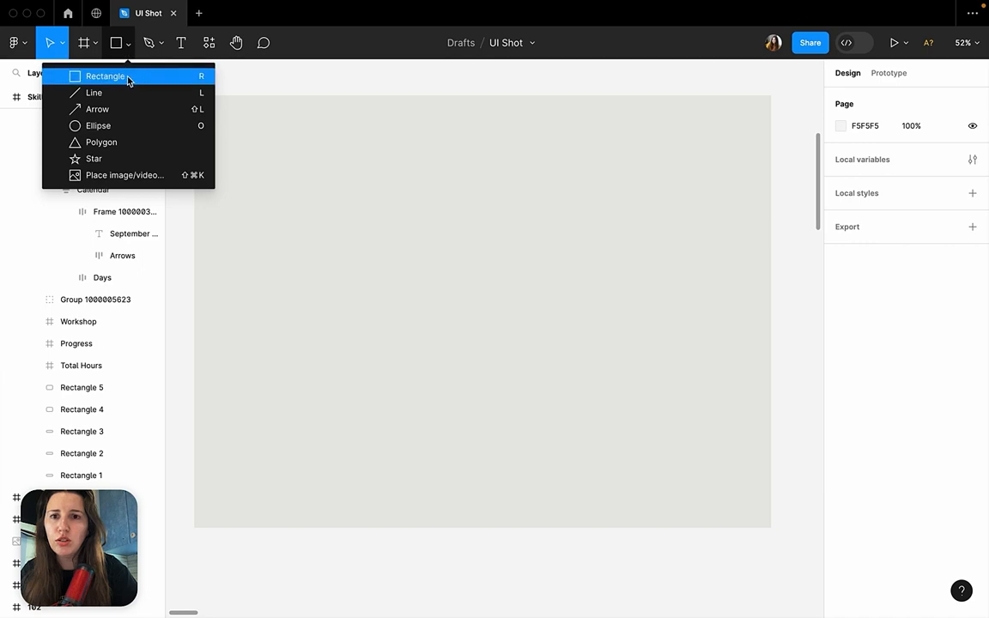
click(128, 77)
mouse_move(269, 161)
mouse_down()
mouse_move(468, 301)
mouse_move(495, 341)
mouse_move(461, 324)
mouse_up()
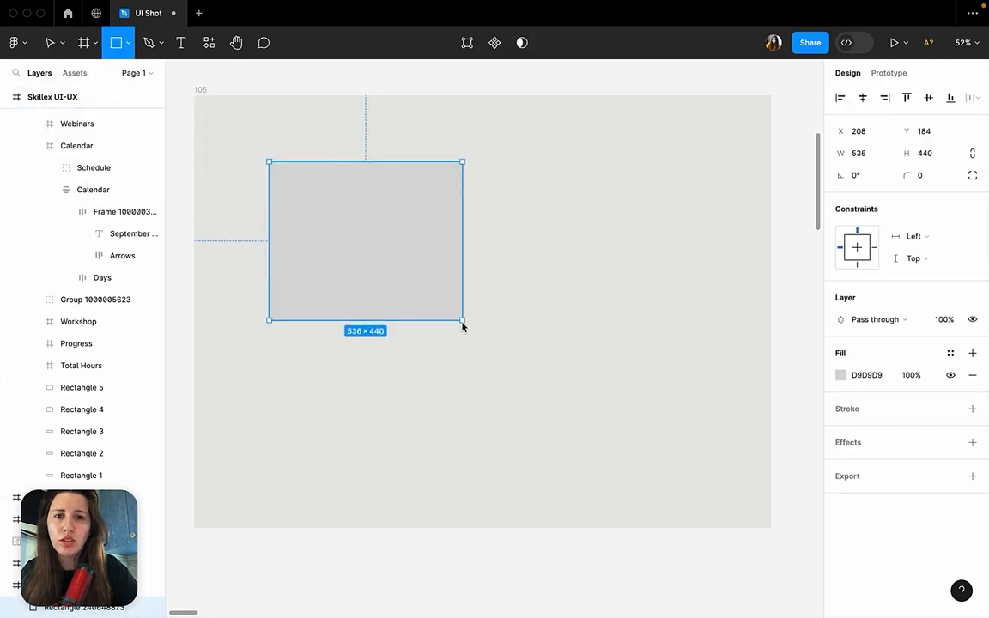
Duplicate the grey rectangle to its right and set the horizontal spacing between the two to 32.
mouse_move(342, 232)
alt+mouse_down()
mouse_move(568, 230)
mouse_move(503, 225)
alt+mouse_up()
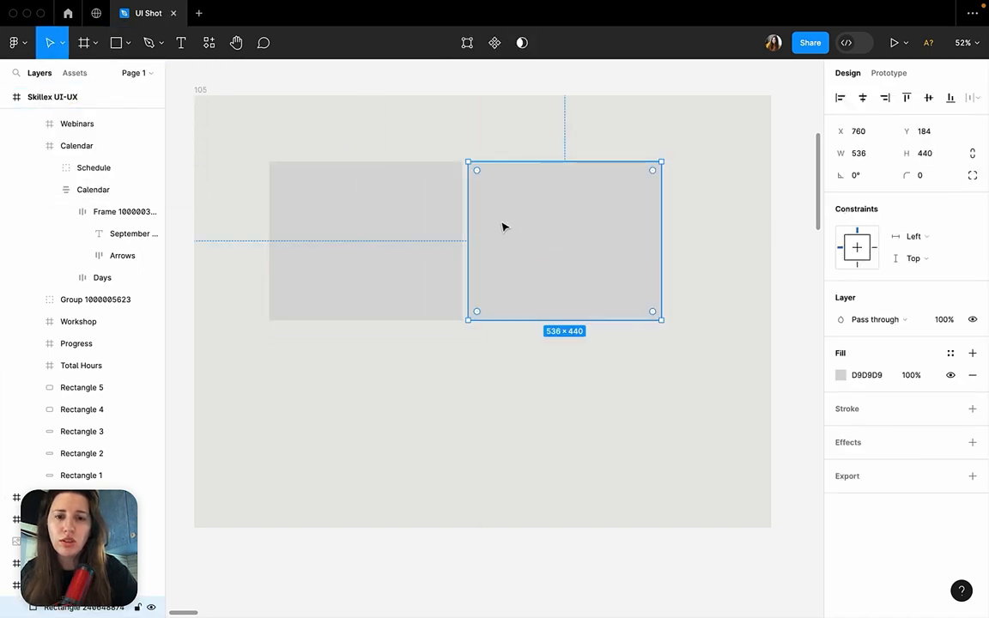
key(super+a)
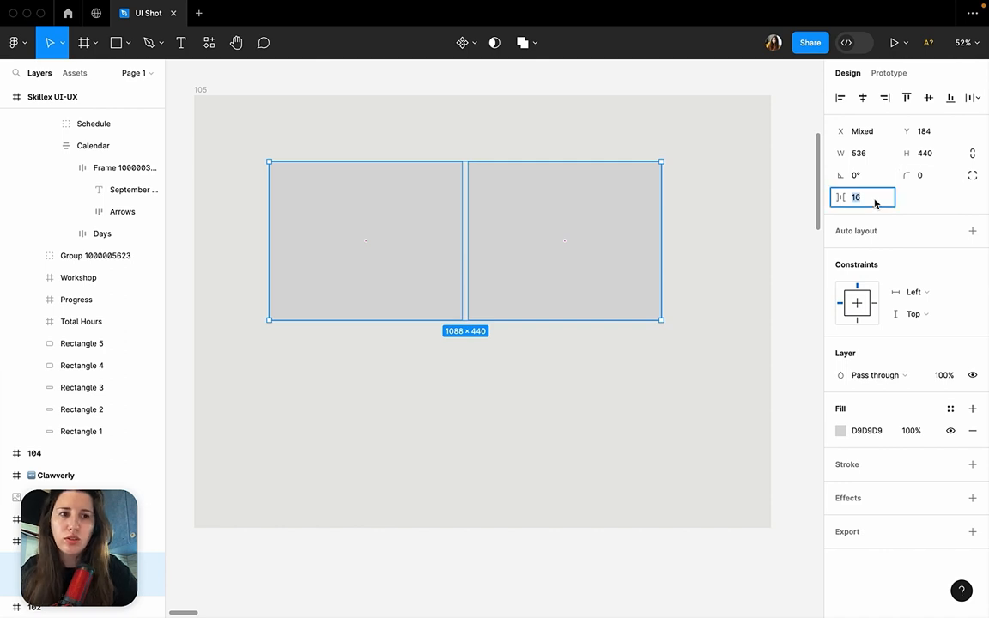
key(Return)
Duplicate the row of two grey rectangles below and nudge the copy up to a 32 px vertical gap.
alt+drag(628, 243, 584, 388)
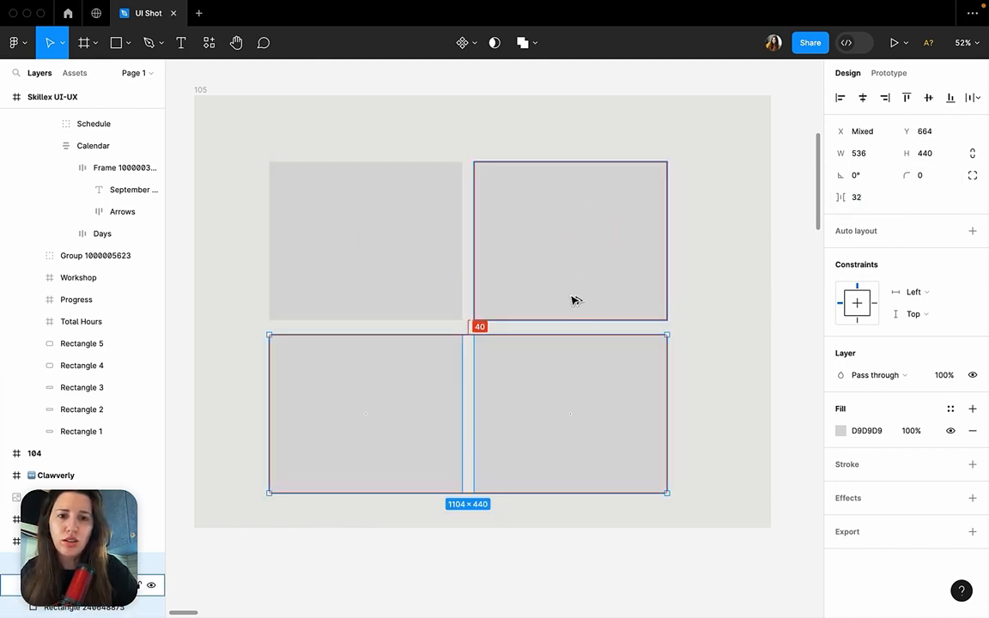
key(Up)
key(Up)
key(Up)
key(Up)
key(Up)
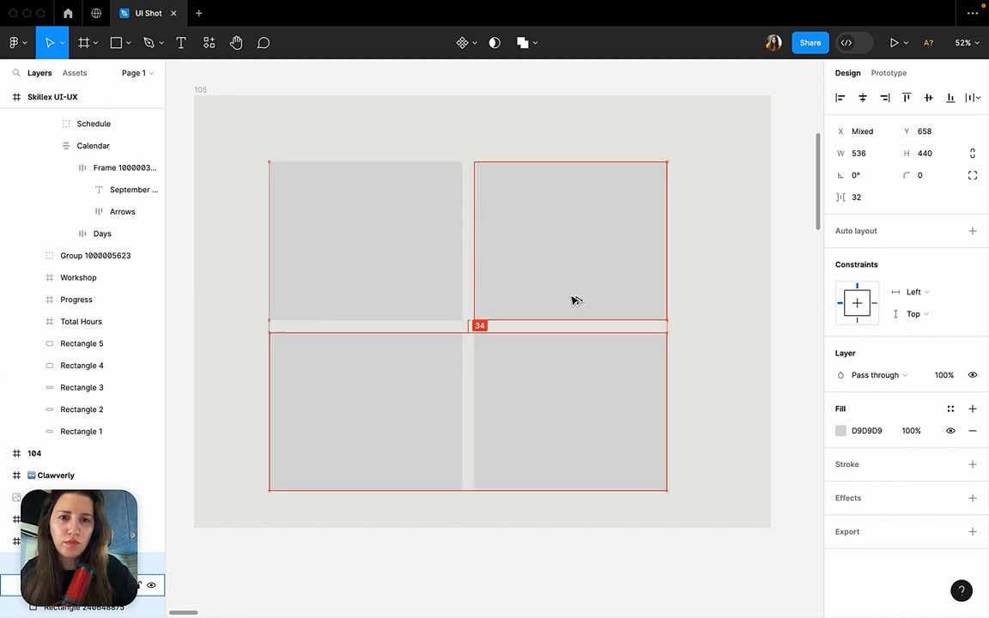
key(Up)
key(Up)
key(Up)
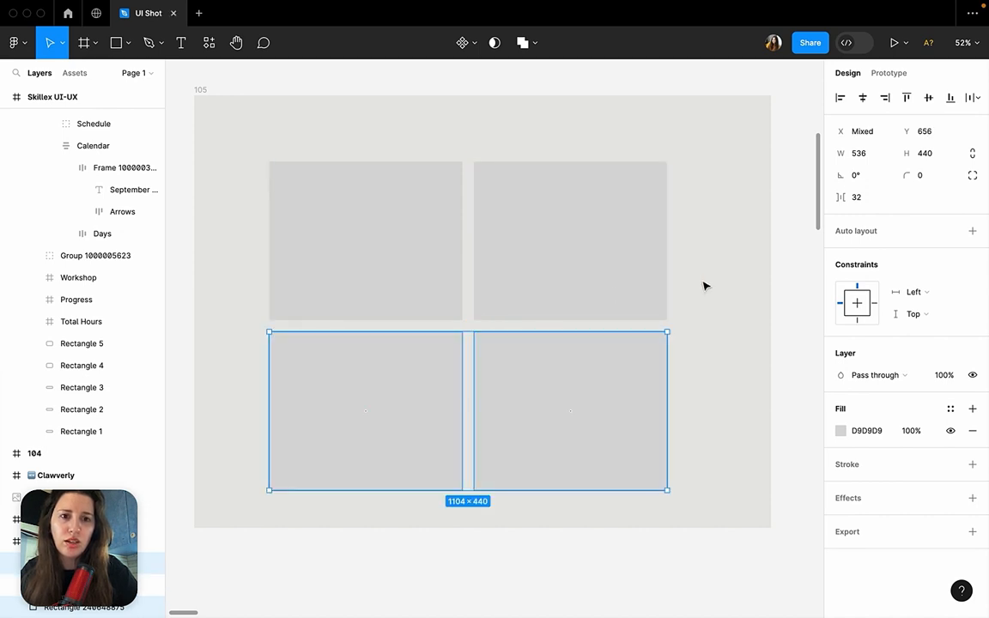
Inspect the size and corner radius of the Recent receipts card background in frame 102.
click(705, 287)
scroll(706, 288, down, 5)
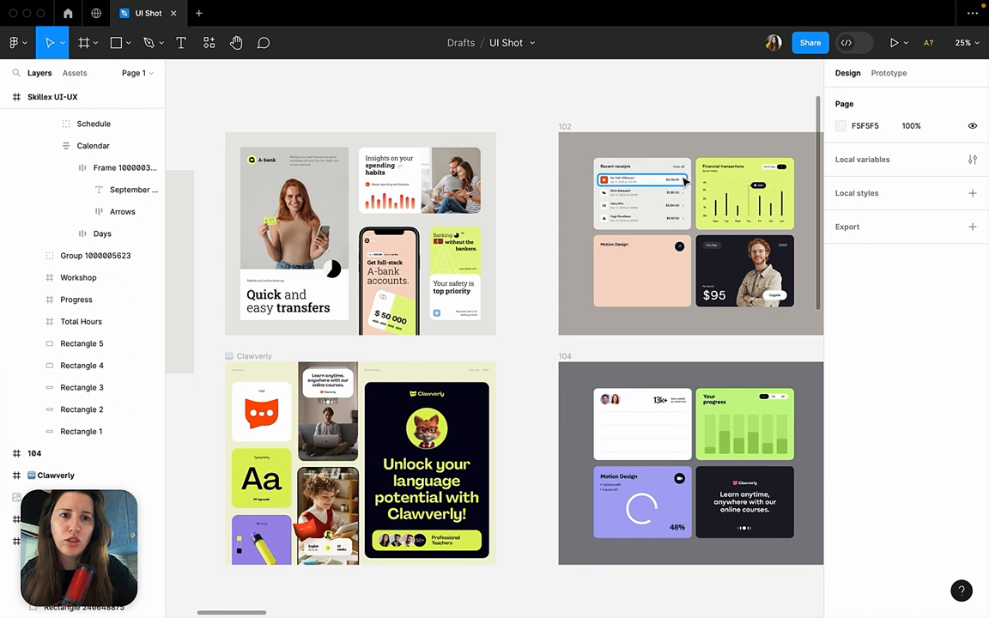
click(663, 161)
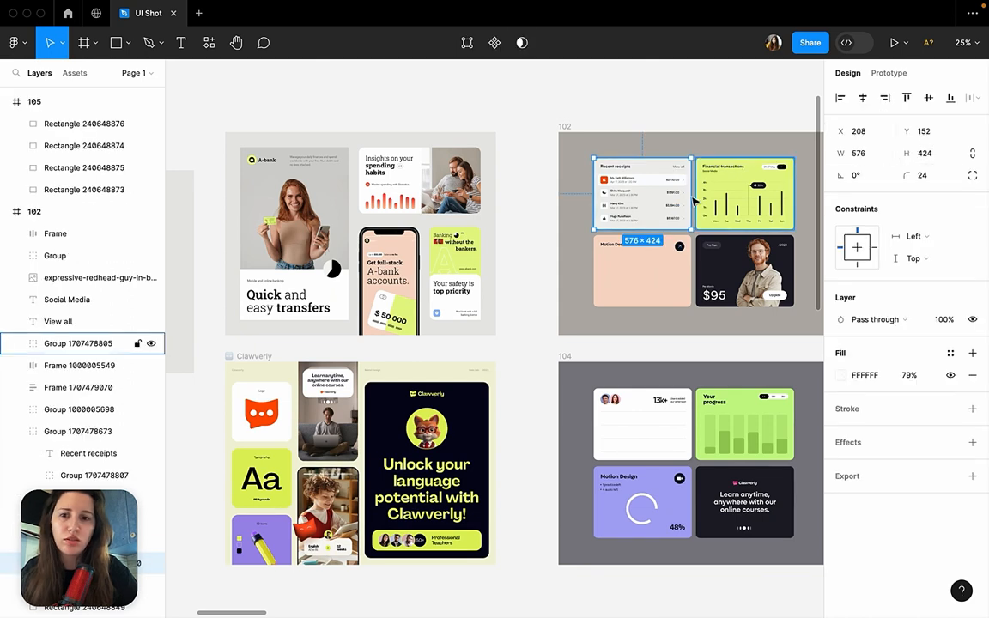
click(103, 603)
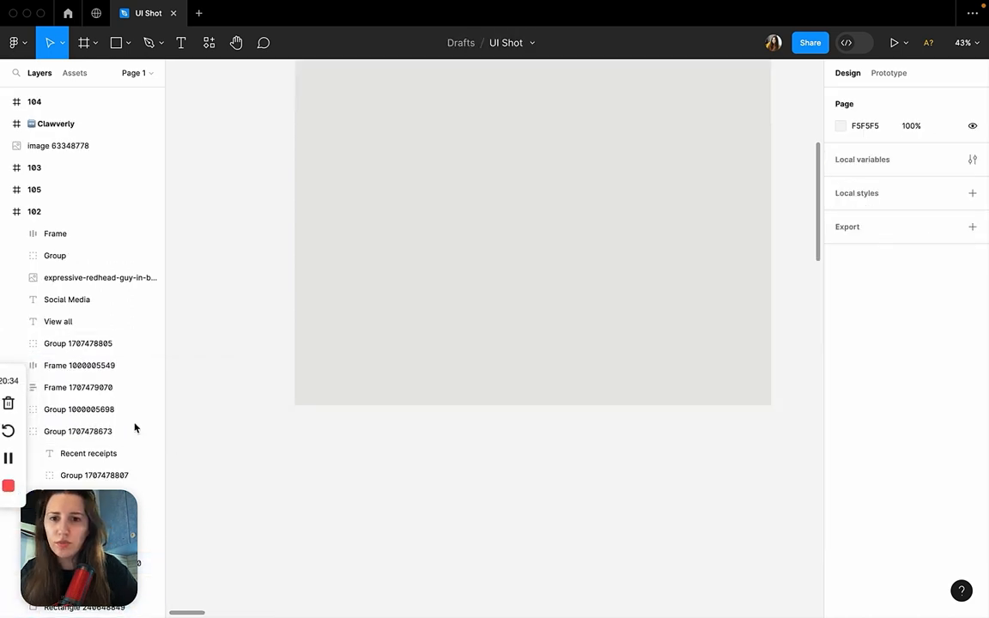
Clear the four grey placeholder rectangles from frame 105.
scroll(280, 344, right, 2)
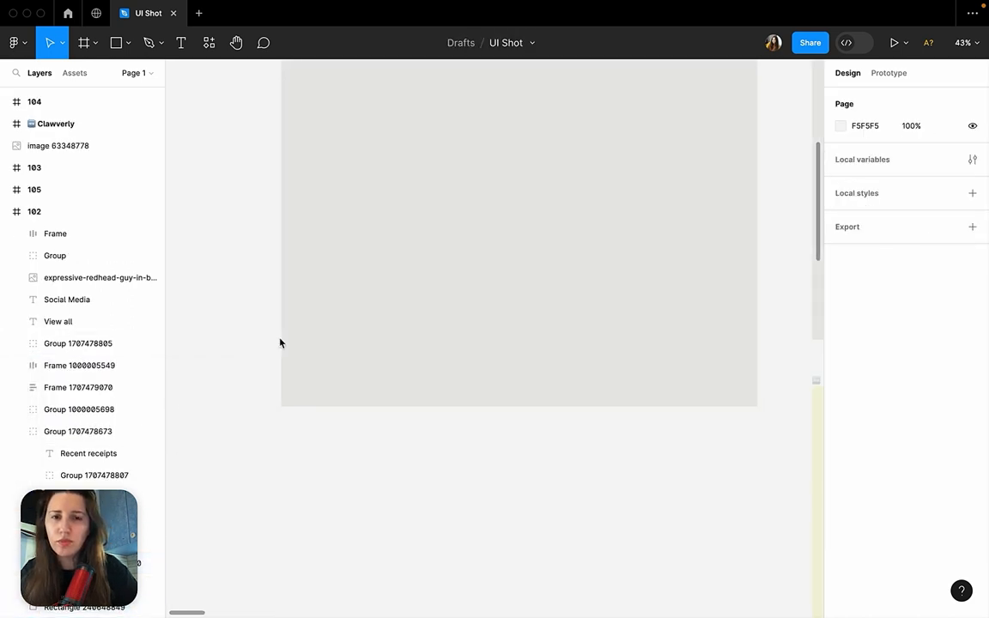
scroll(280, 343, up, 2)
scroll(280, 344, left, 1)
scroll(280, 343, down, 1)
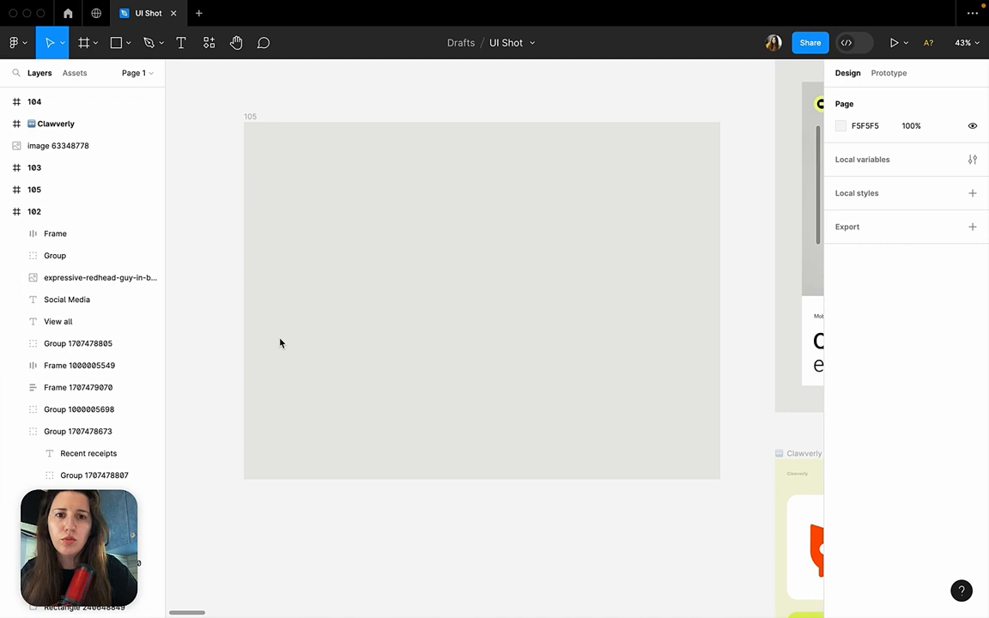
Paste the clipboard content onto frame 105 and delete the pasted link text.
click(440, 315)
key(ctrl+v)
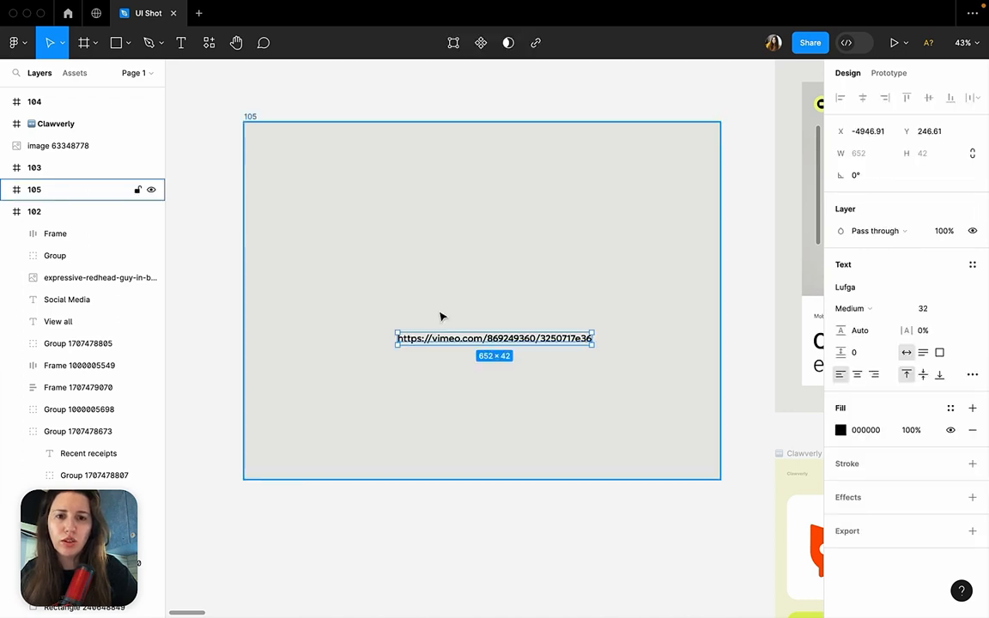
key(Delete)
Copy the peach 576 × 424 Motion Design card background from frame 102 into frame 105 and duplicate it alongside.
scroll(441, 313, down, 5)
scroll(441, 314, right, 5)
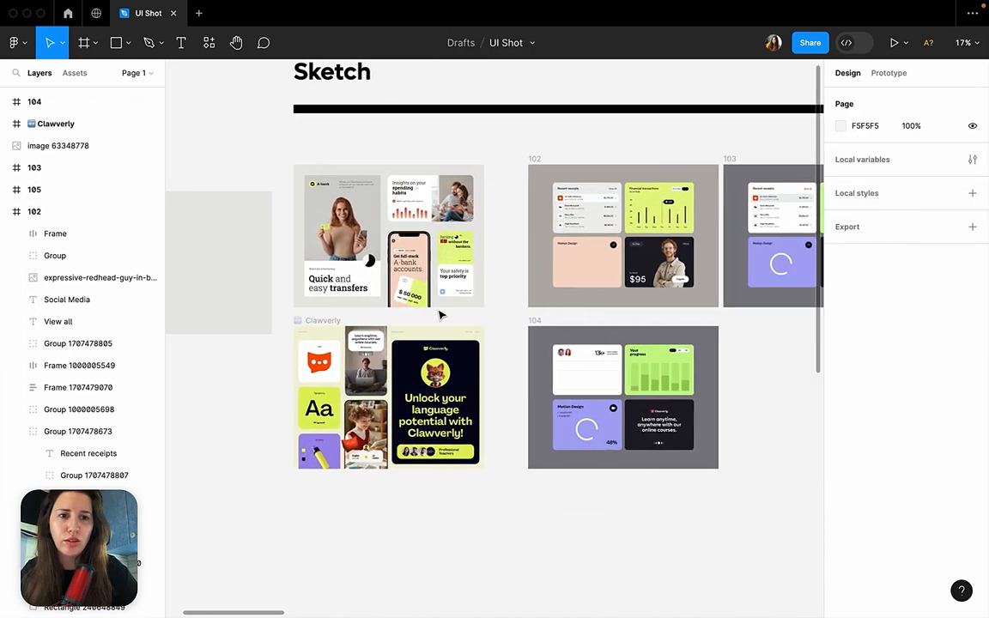
click(563, 279)
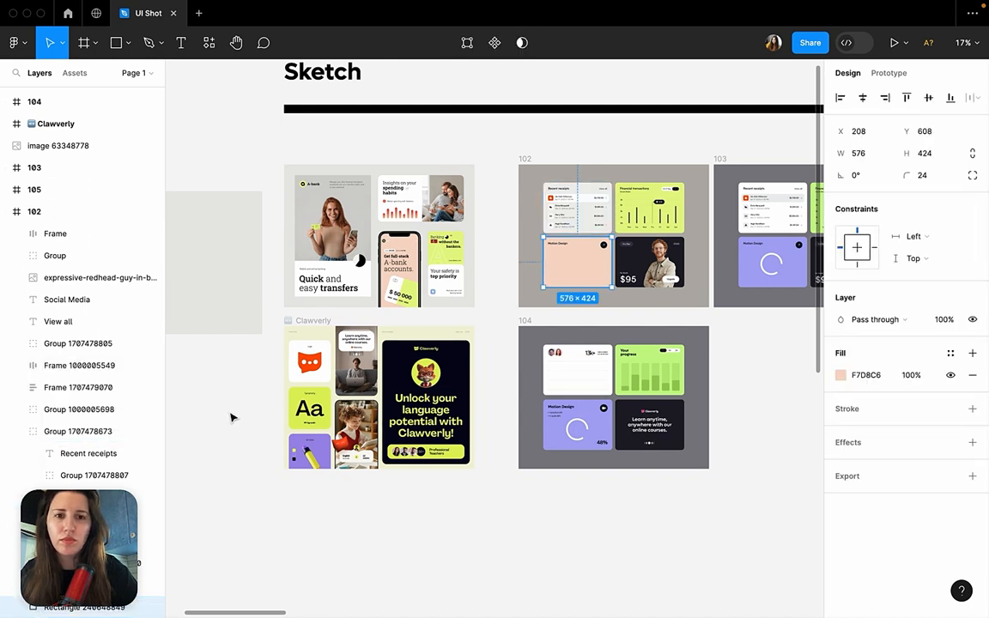
scroll(230, 419, left, 3)
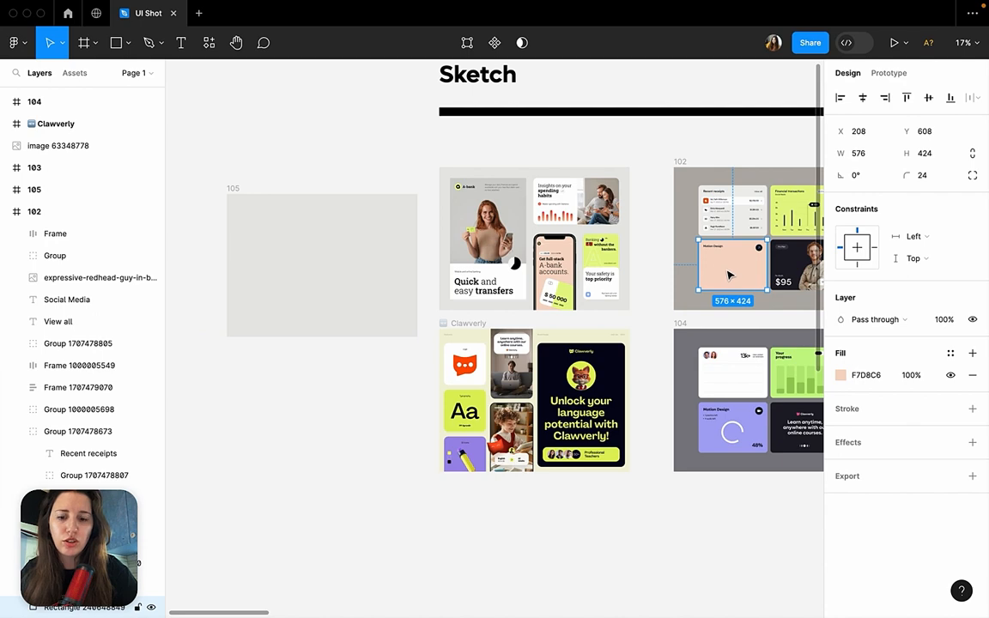
drag(735, 279, 497, 264)
scroll(288, 263, up, 5)
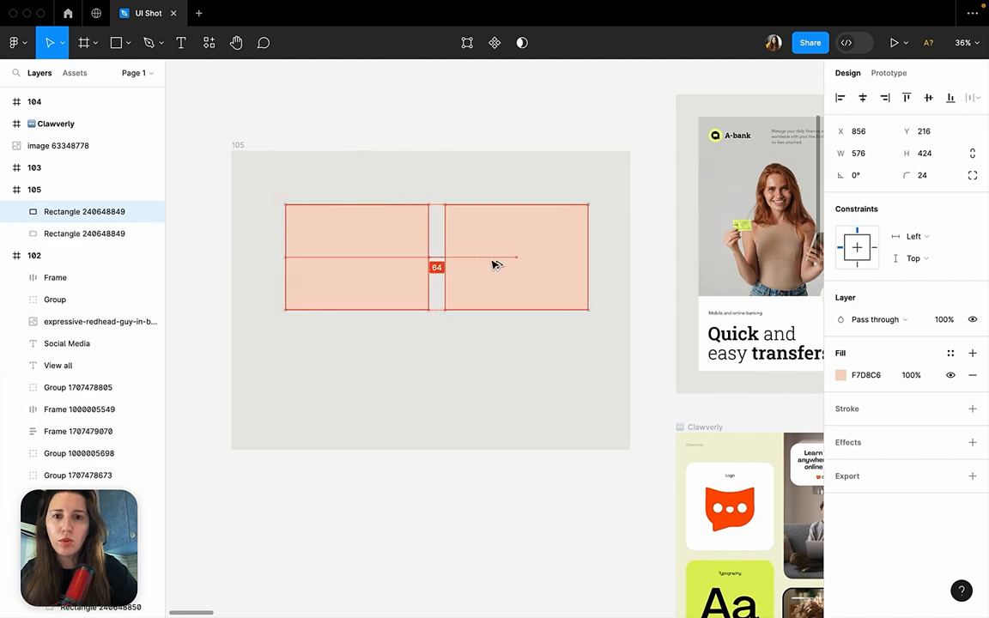
Set the horizontal spacing between the two peach rectangles in frame 105 to 32.
shift+click(400, 258)
text(32)
key(Return)
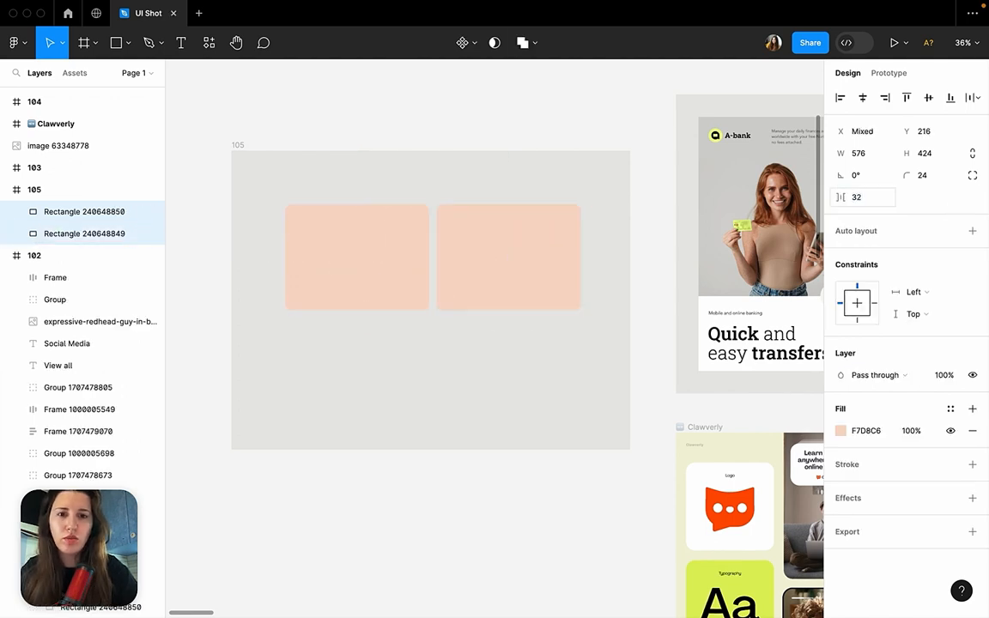
Duplicate the row of peach rectangles below and nudge the copy up to a 32 px vertical gap.
drag(519, 228, 519, 348)
shift+click(505, 271)
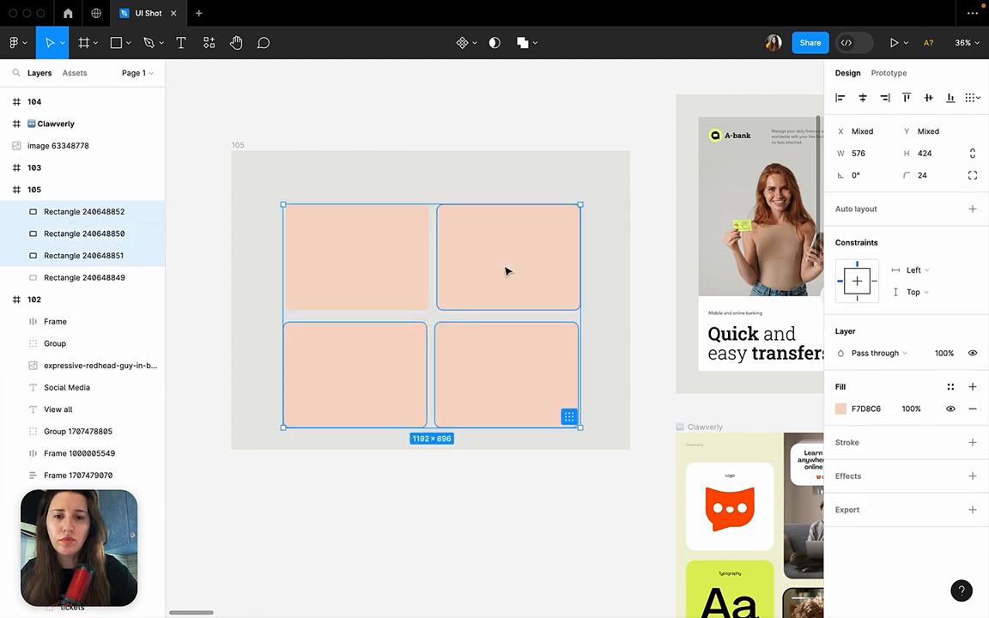
click(507, 352)
shift+click(417, 334)
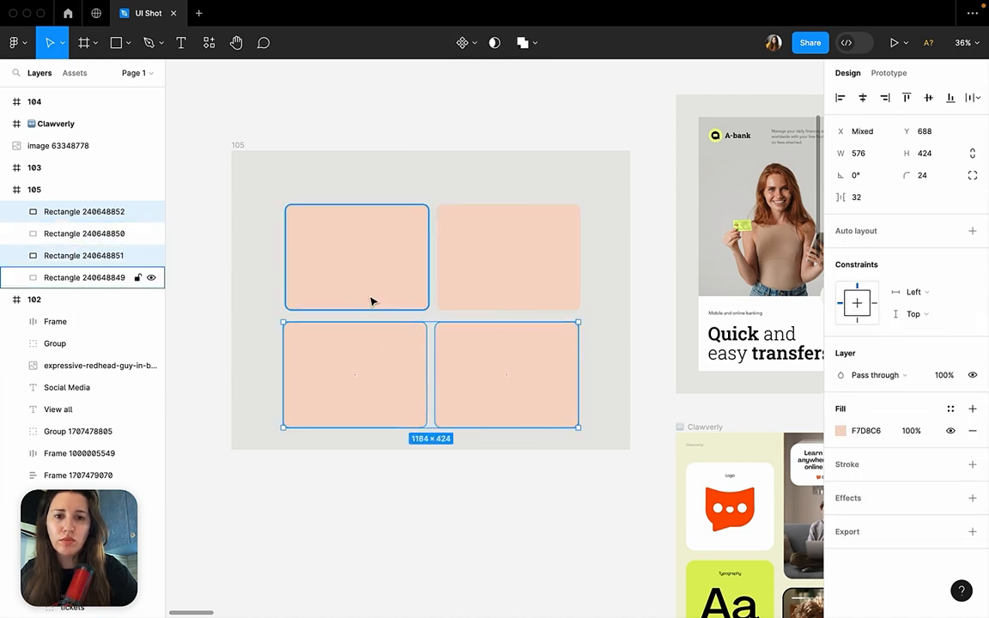
key(shift+Up)
key(shift+Up)
key(alt+Down)
key(alt+Down)
key(alt+Down)
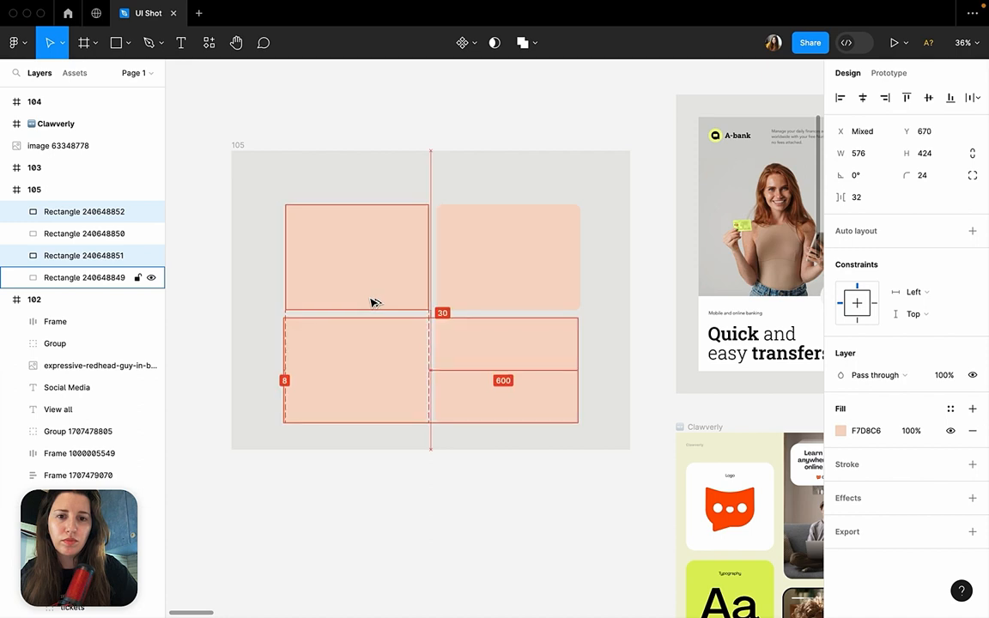
Left-align the upper and lower peach rectangles within each of the two columns in frame 105.
click(395, 282)
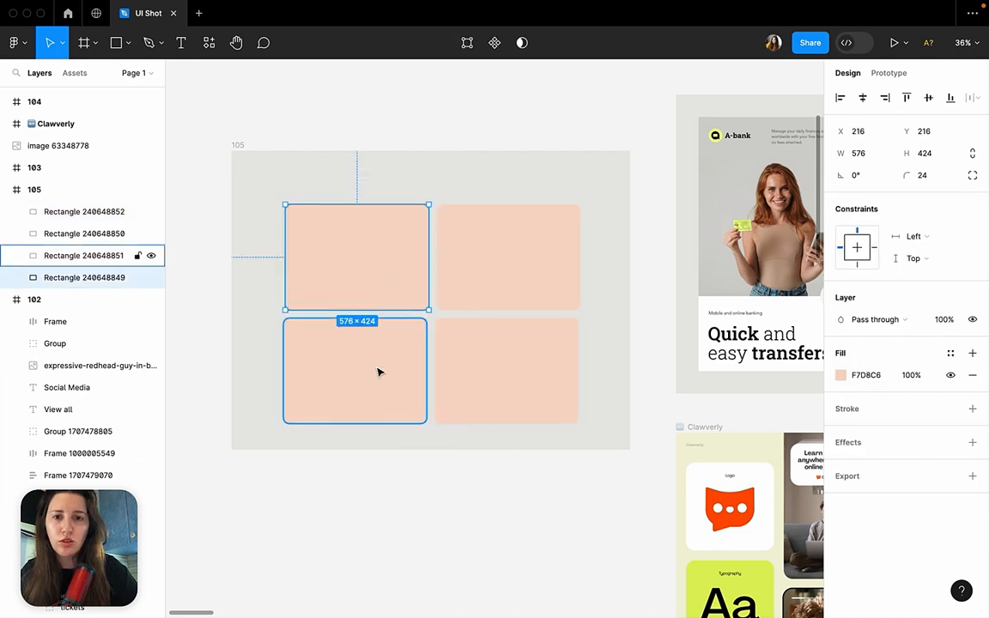
shift+click(380, 371)
click(841, 97)
click(506, 281)
shift+click(508, 365)
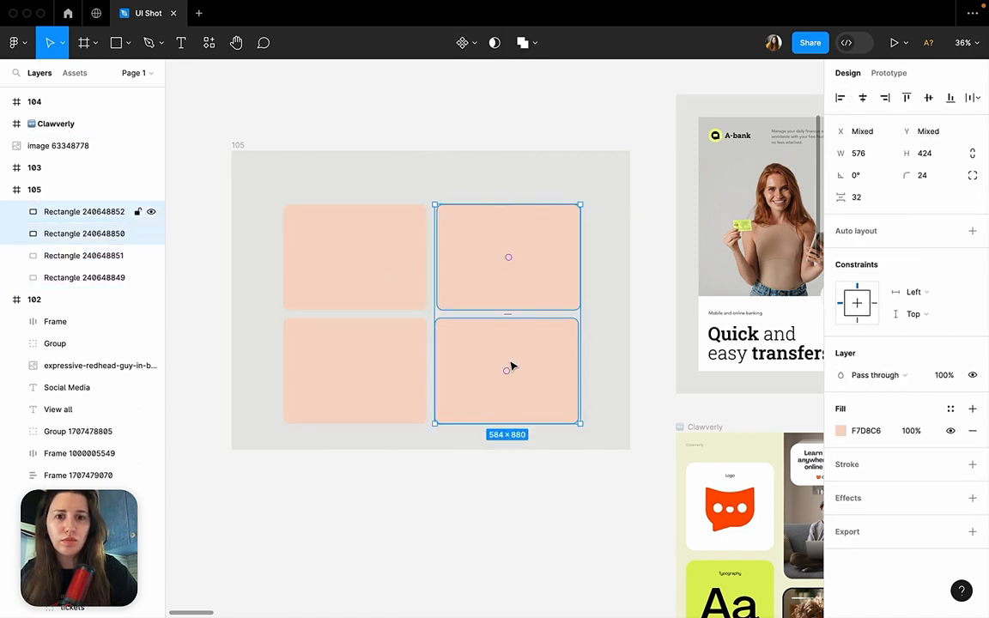
click(844, 98)
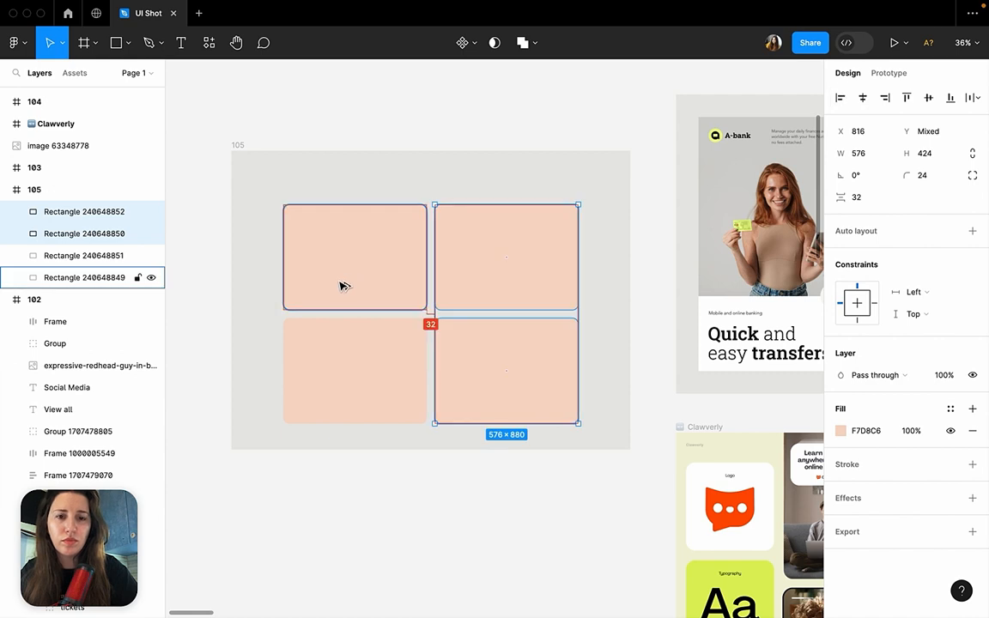
Group the four peach rectangles and centre the group vertically in frame 105.
click(359, 129)
drag(558, 488, 556, 487)
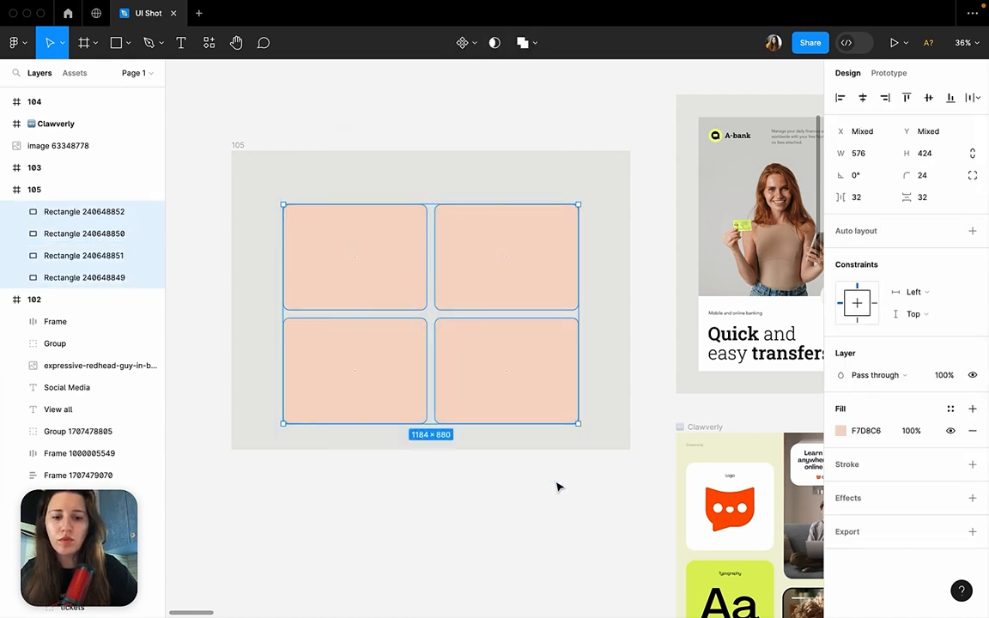
key(ctrl+g)
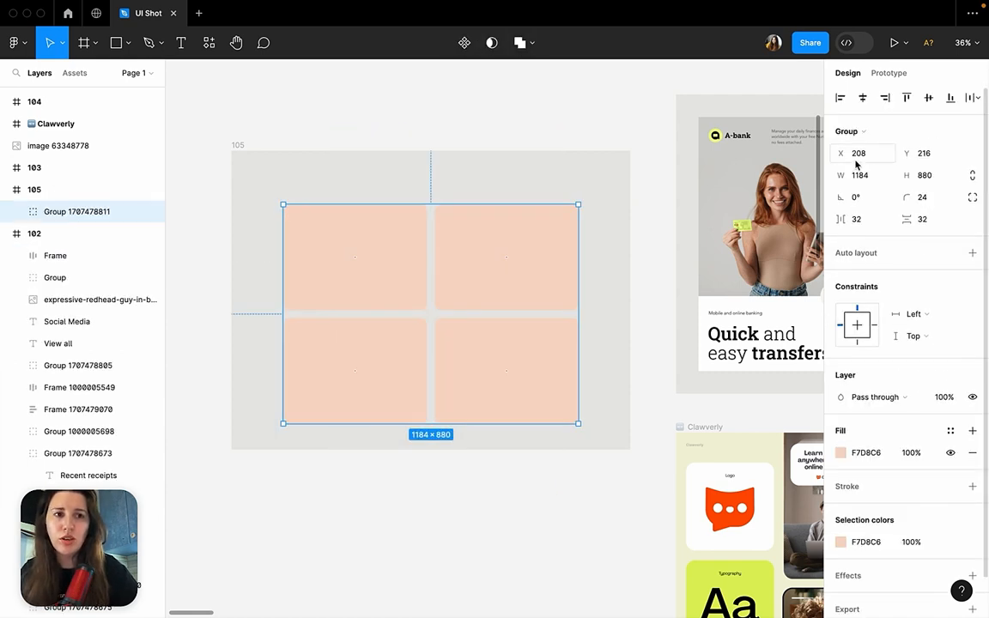
click(931, 96)
click(637, 285)
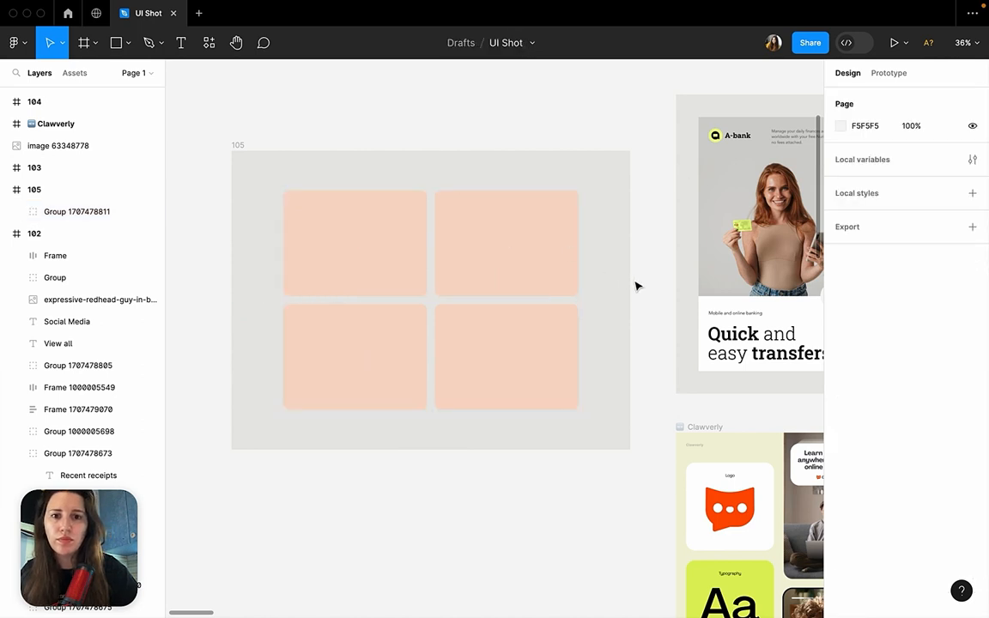
Ungroup the four centred peach rectangles in frame 105.
click(369, 273)
right_click(350, 253)
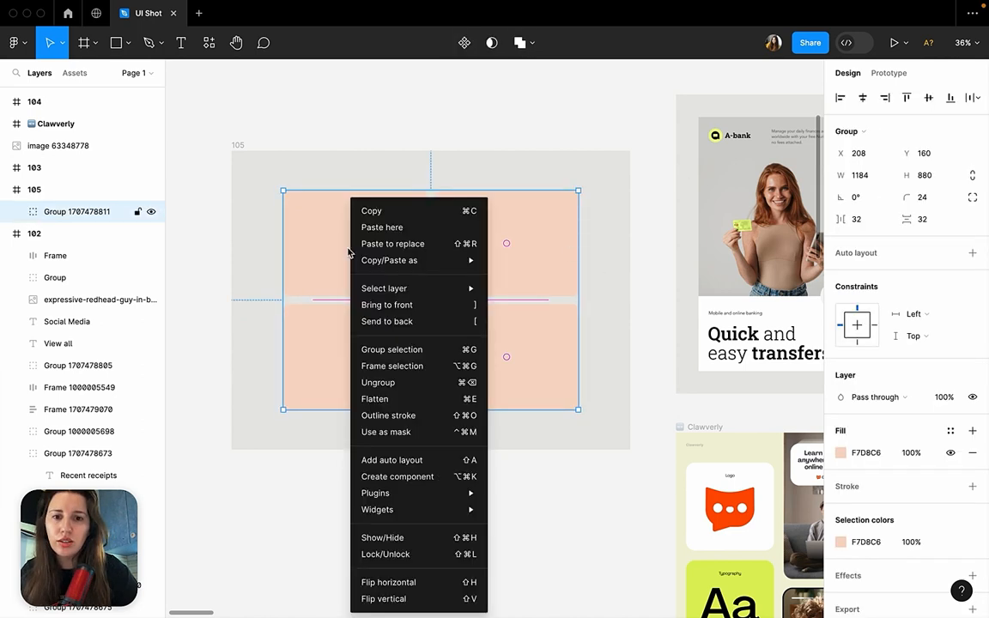
click(379, 382)
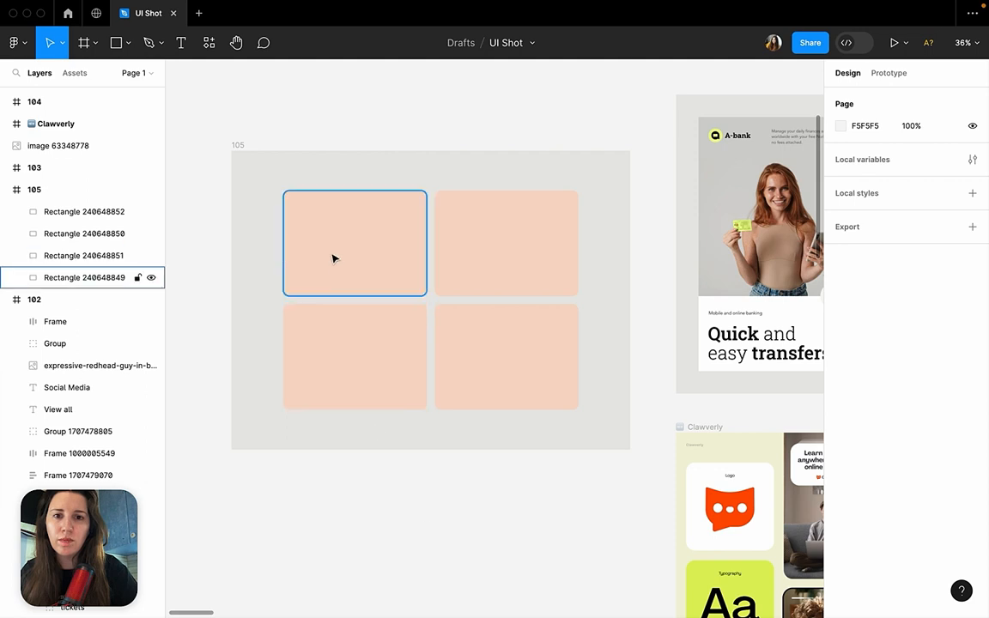
Fill the upper-left card in frame 105 with white sampled with the eyedropper.
scroll(332, 258, down, 5)
click(309, 206)
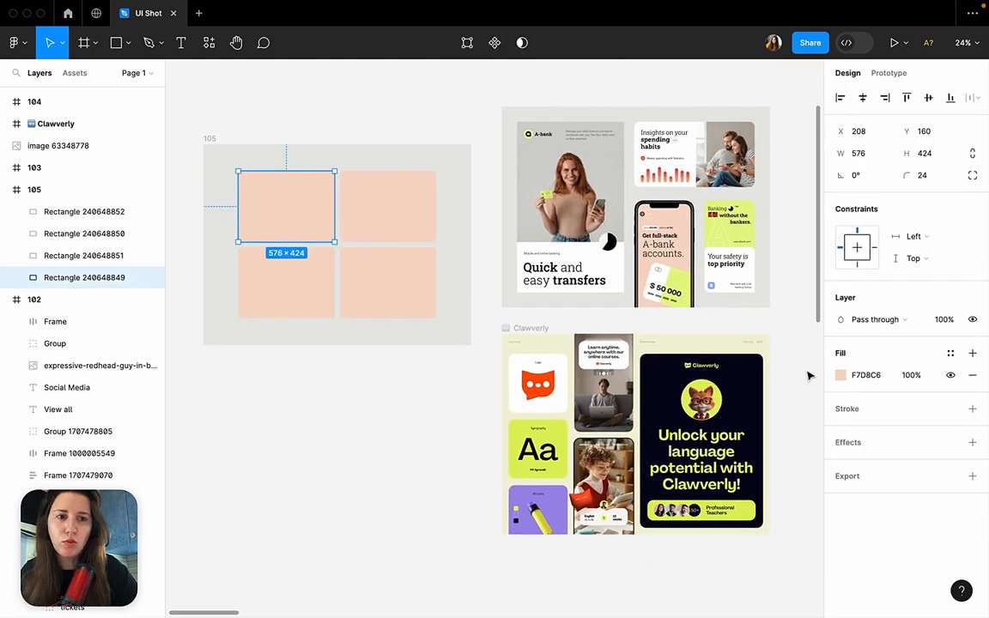
click(331, 251)
click(292, 206)
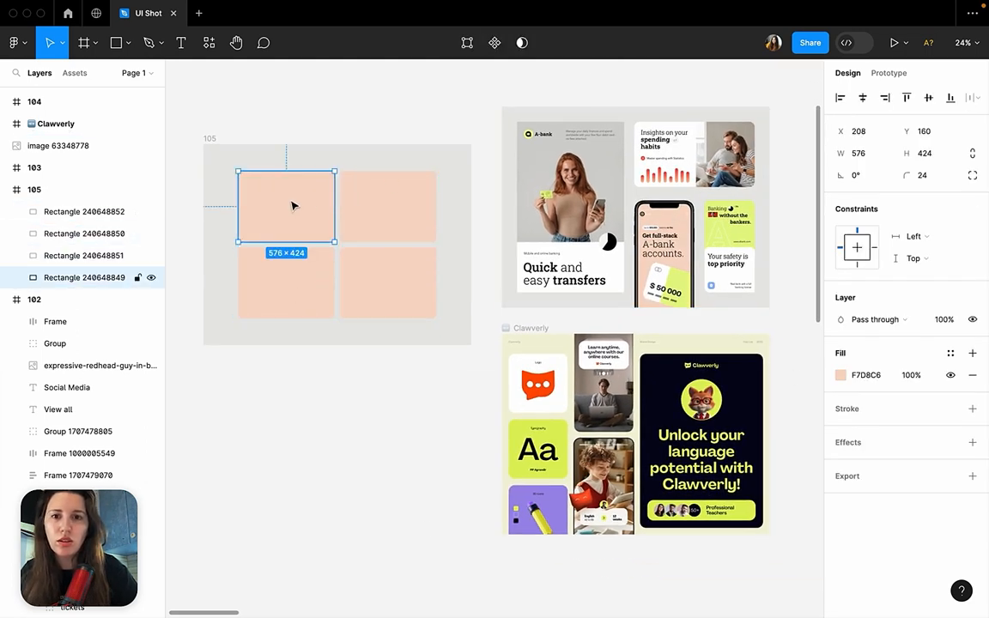
click(842, 375)
click(677, 452)
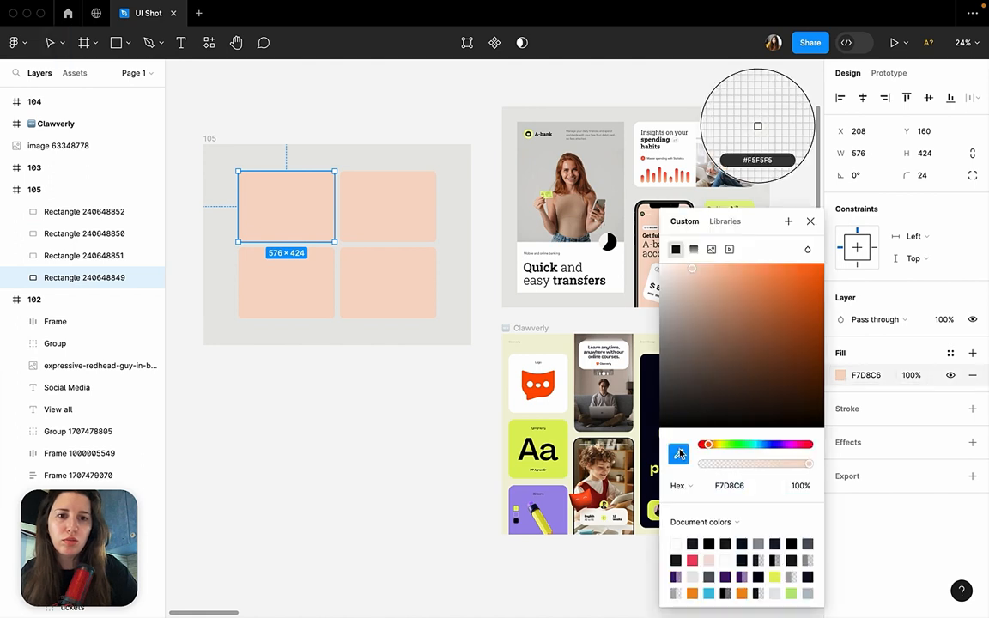
click(760, 122)
click(412, 376)
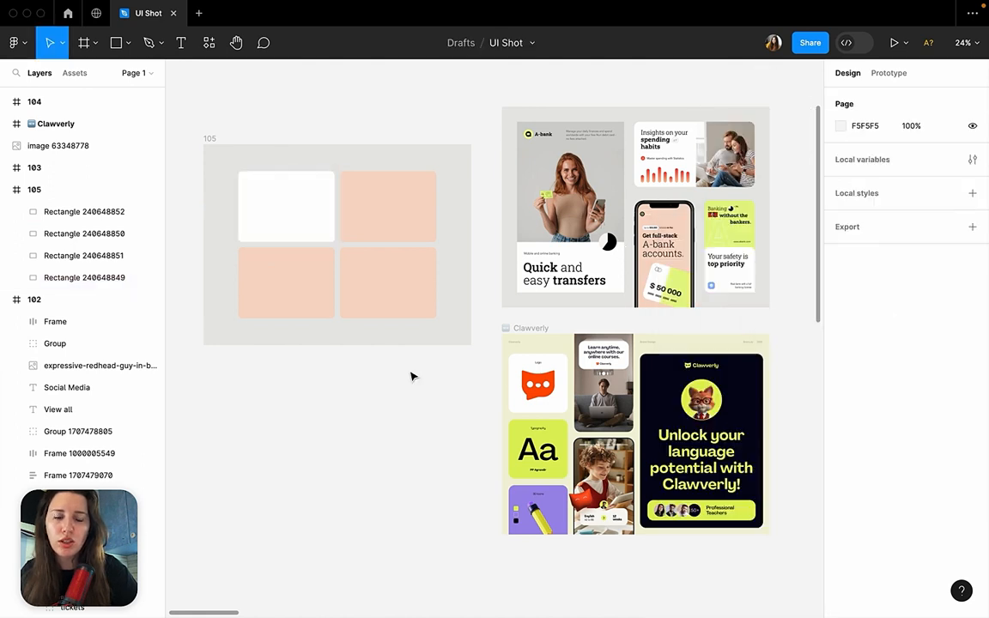
Fill the upper-right card in frame 105 with lime E5F788 sampled from the reference designs.
click(418, 221)
click(841, 376)
click(677, 453)
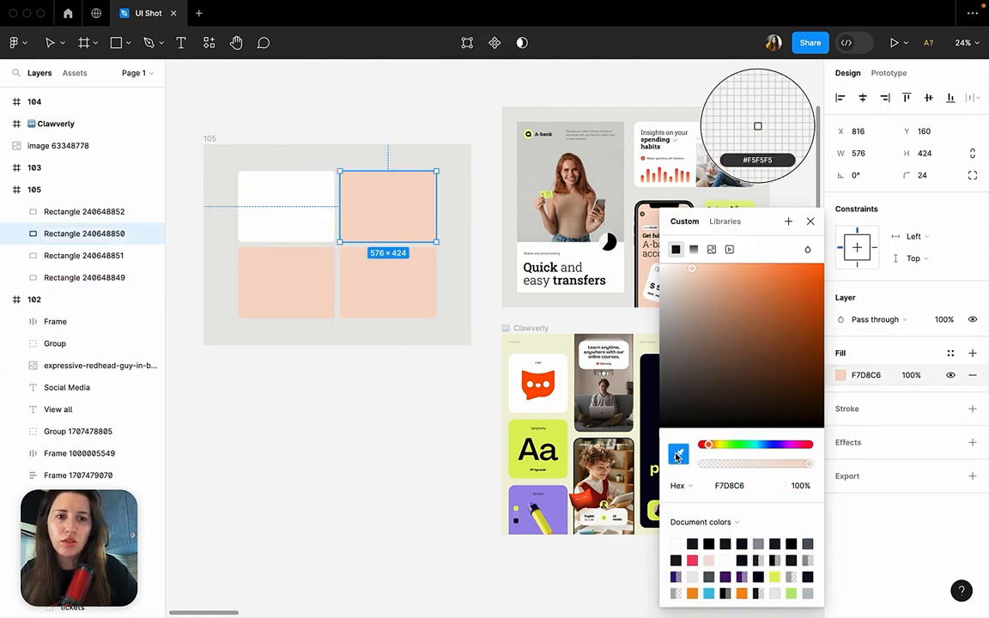
scroll(757, 126, right, 5)
click(757, 126)
Fill the lower-right card in frame 105 with the dark navy 050517 sampled from the large Clawverly panel.
scroll(367, 252, left, 5)
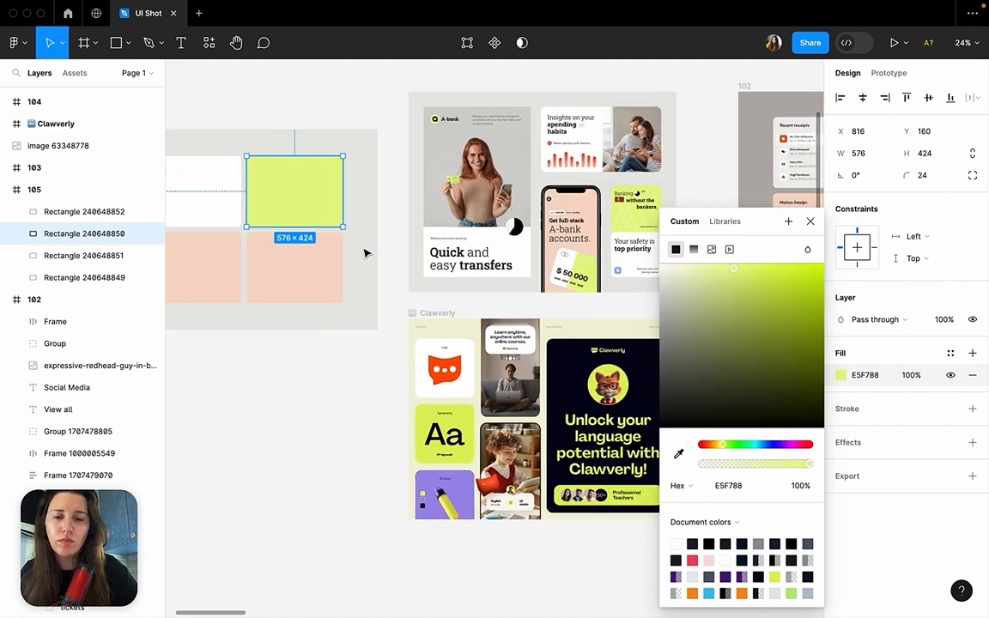
click(389, 281)
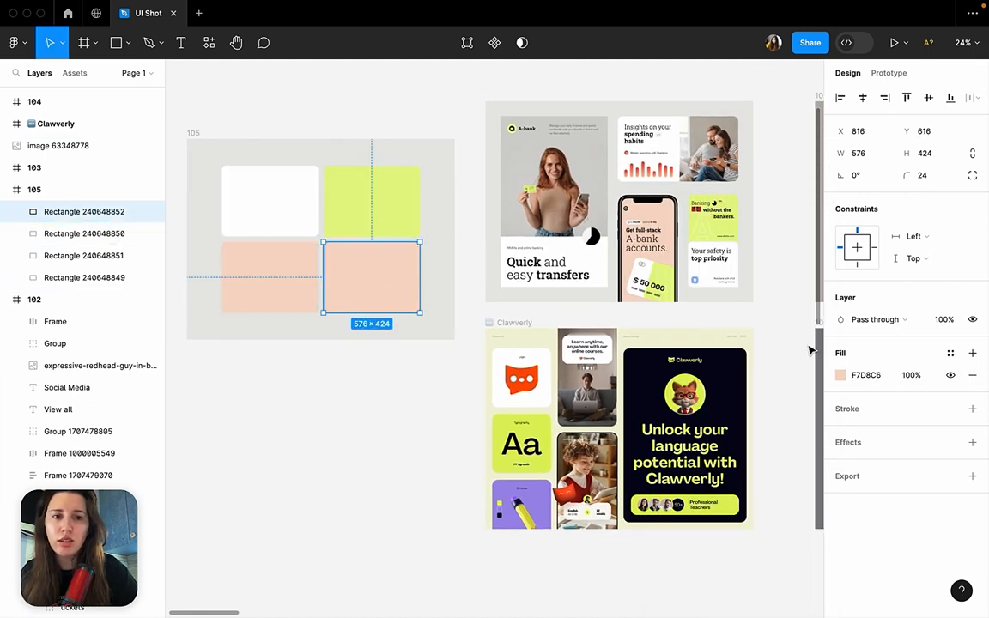
click(842, 376)
click(678, 452)
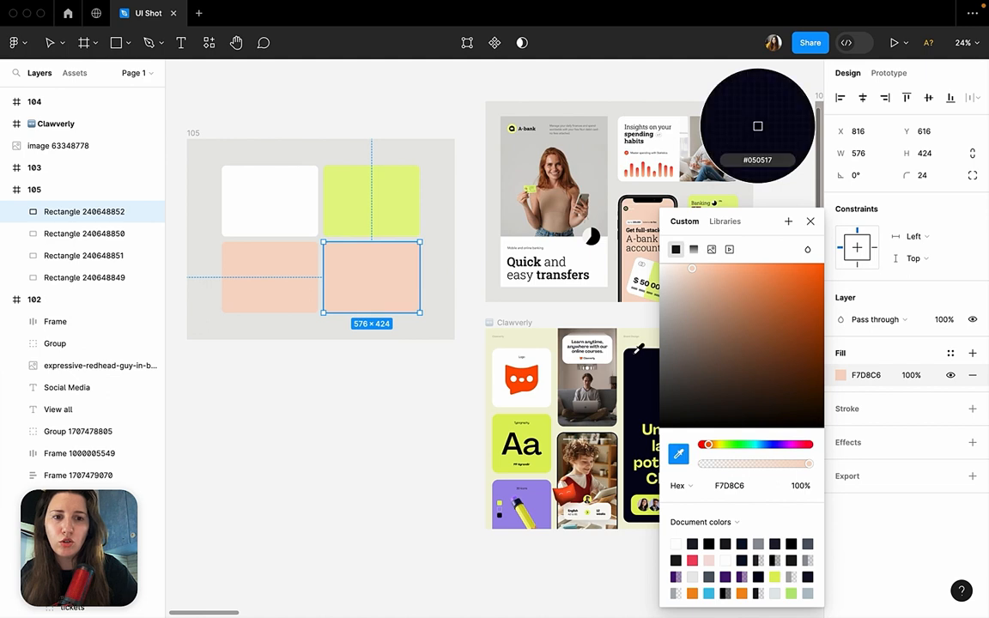
click(683, 110)
click(425, 370)
scroll(592, 413, left, 3)
scroll(592, 413, up, 1)
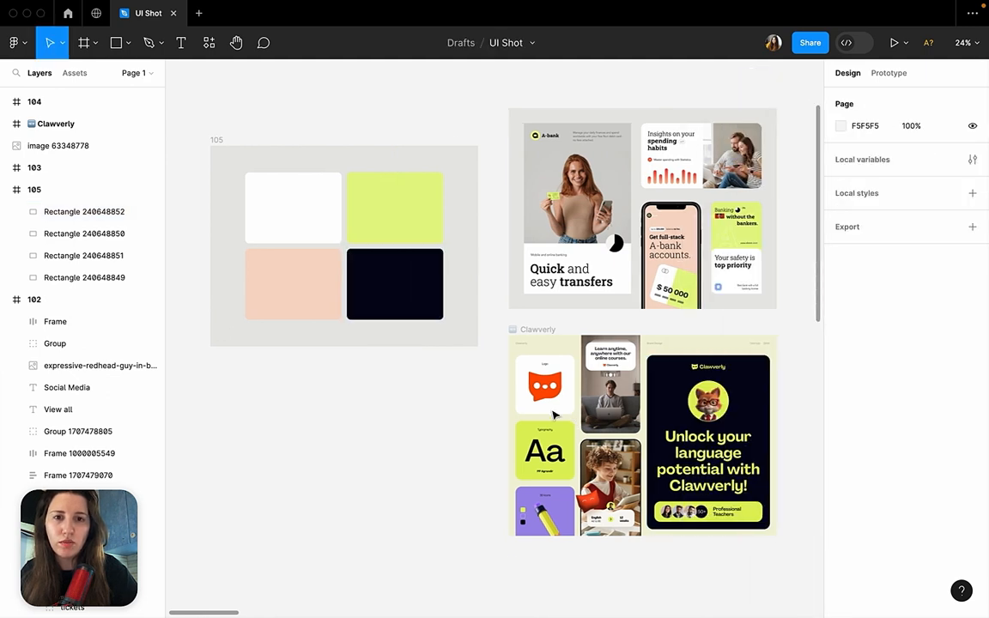
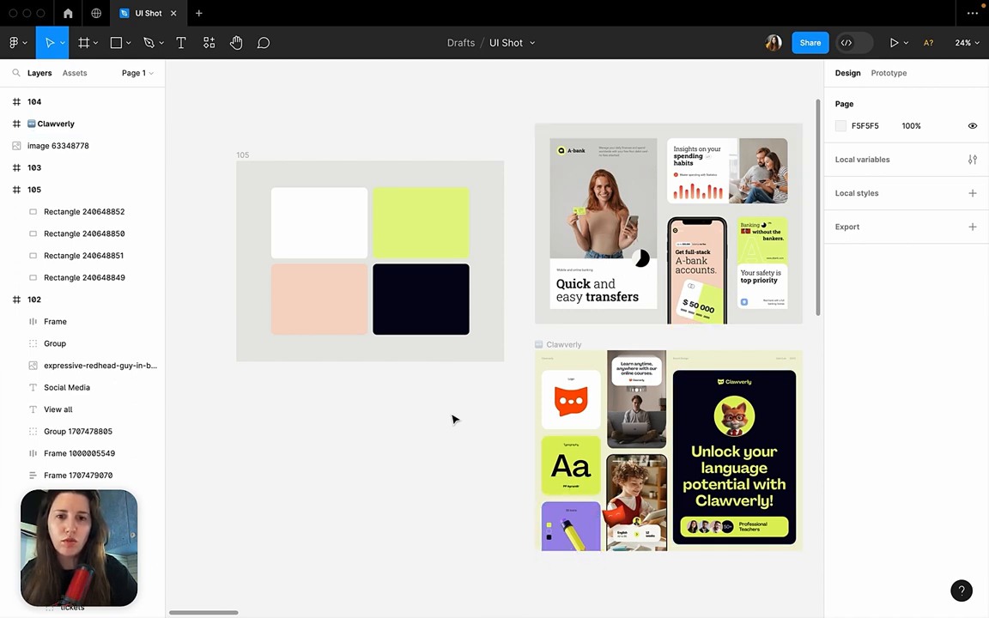
Fill frame 105 with the light grey E8E7E6 sampled with the eyedropper from the A-bank reference's background.
click(419, 311)
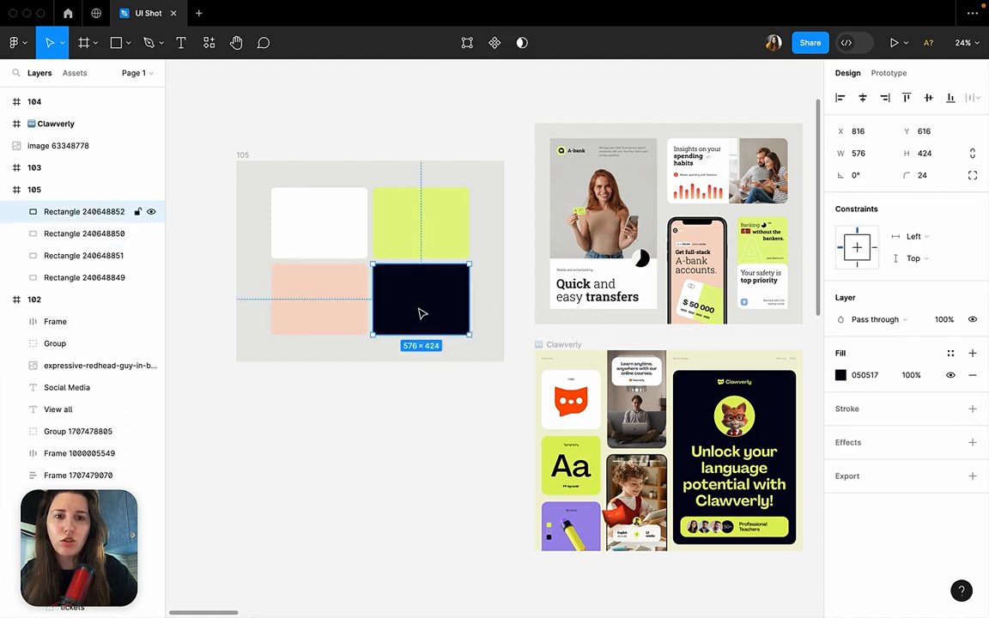
scroll(446, 423, up, 2)
scroll(446, 424, left, 2)
scroll(446, 424, up, 1)
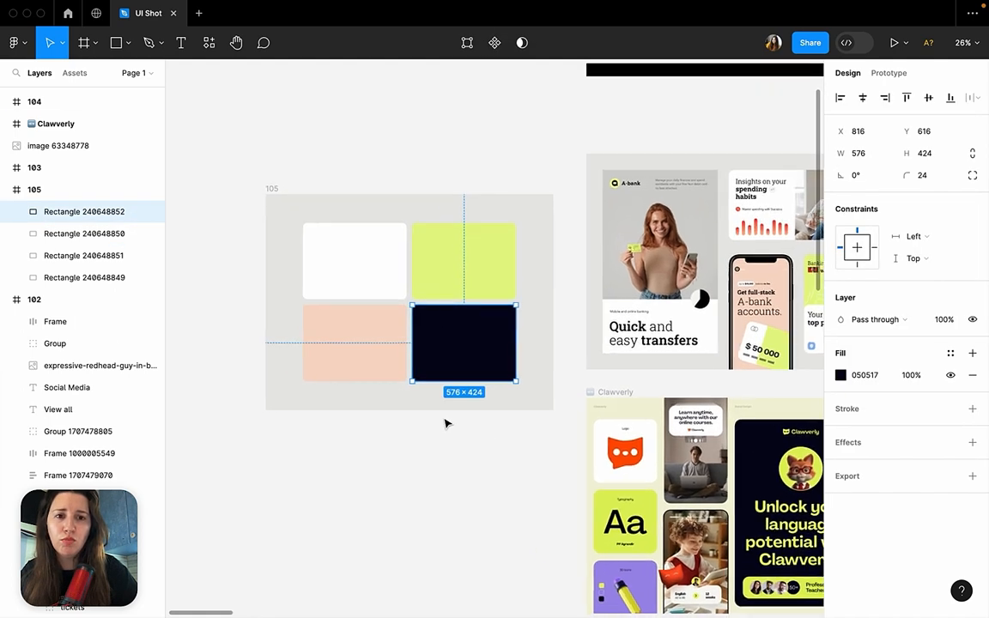
click(457, 155)
click(274, 189)
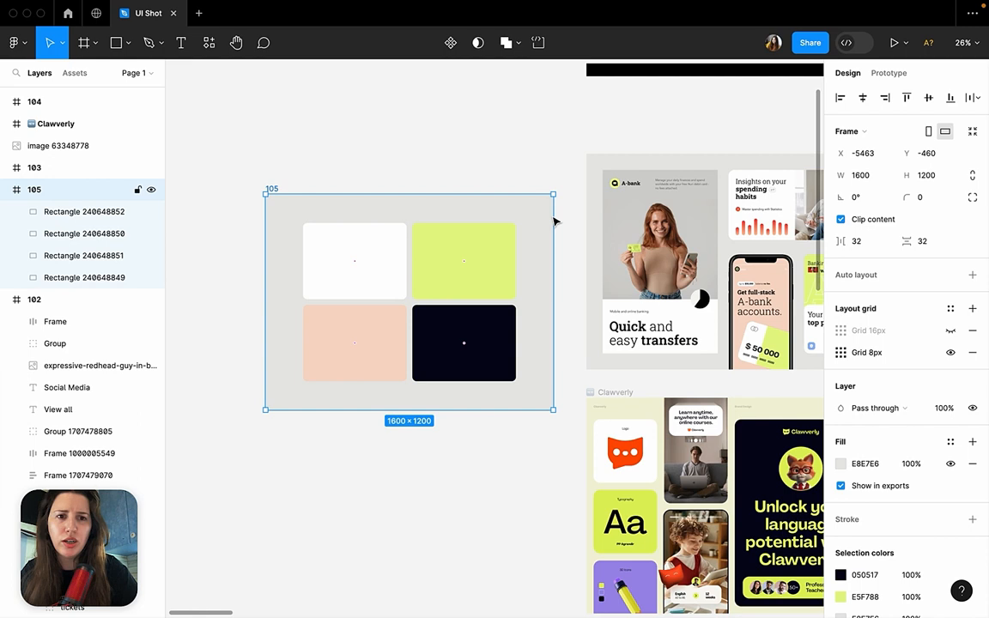
click(842, 464)
click(679, 456)
click(609, 164)
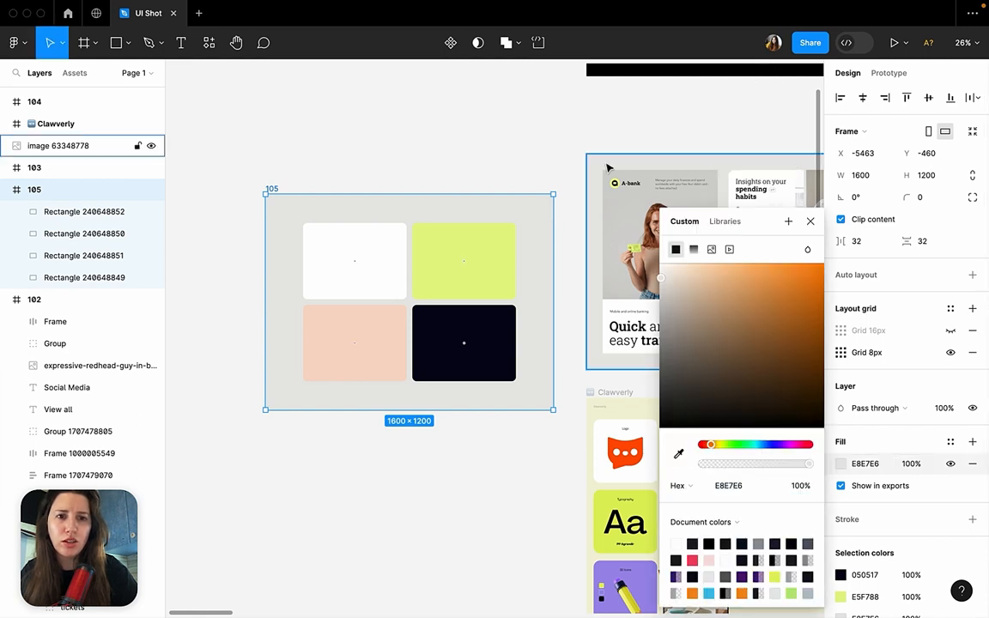
click(537, 145)
scroll(713, 170, right, 2)
scroll(712, 170, down, 1)
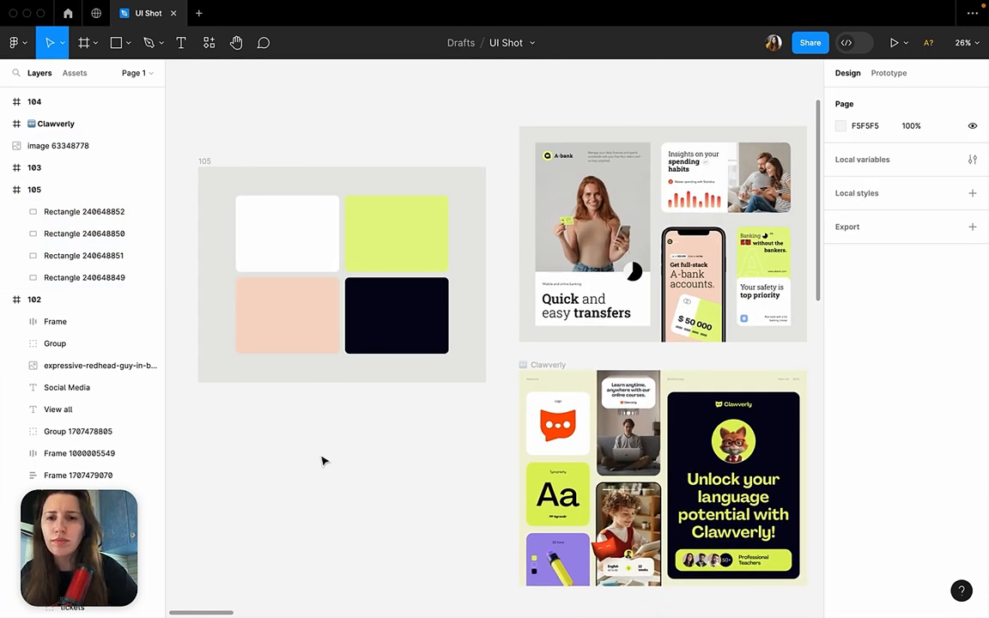
Darken frame 105's background fill to the mid grey C1BFBD.
click(287, 313)
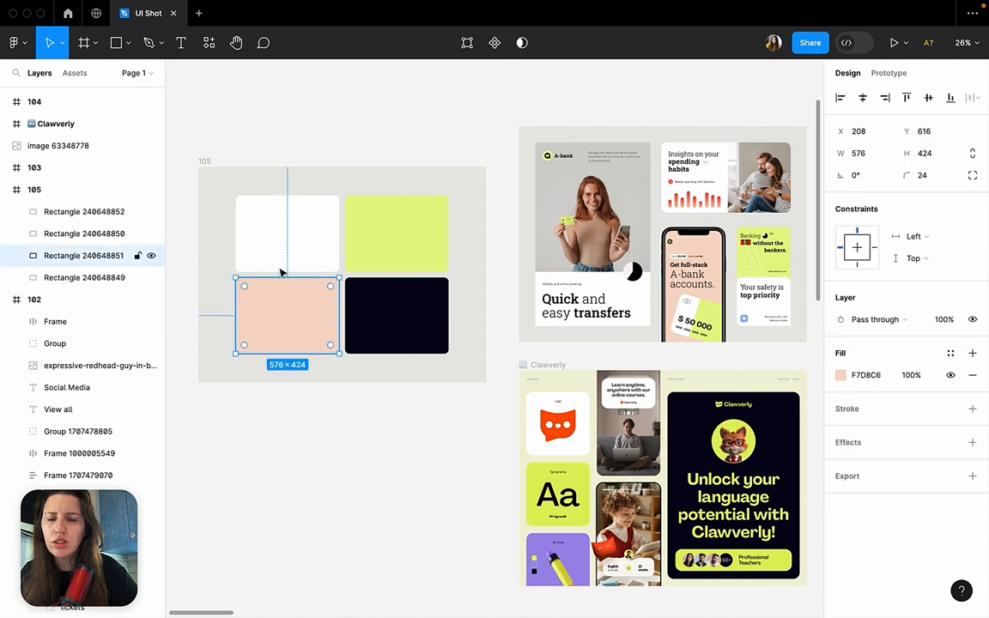
click(318, 512)
click(294, 329)
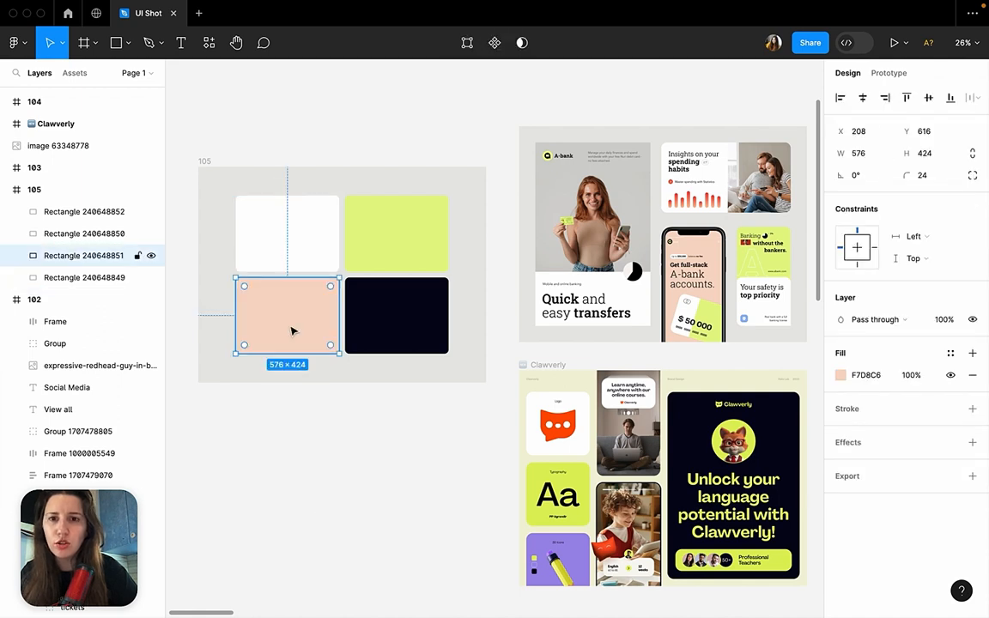
click(204, 162)
click(843, 464)
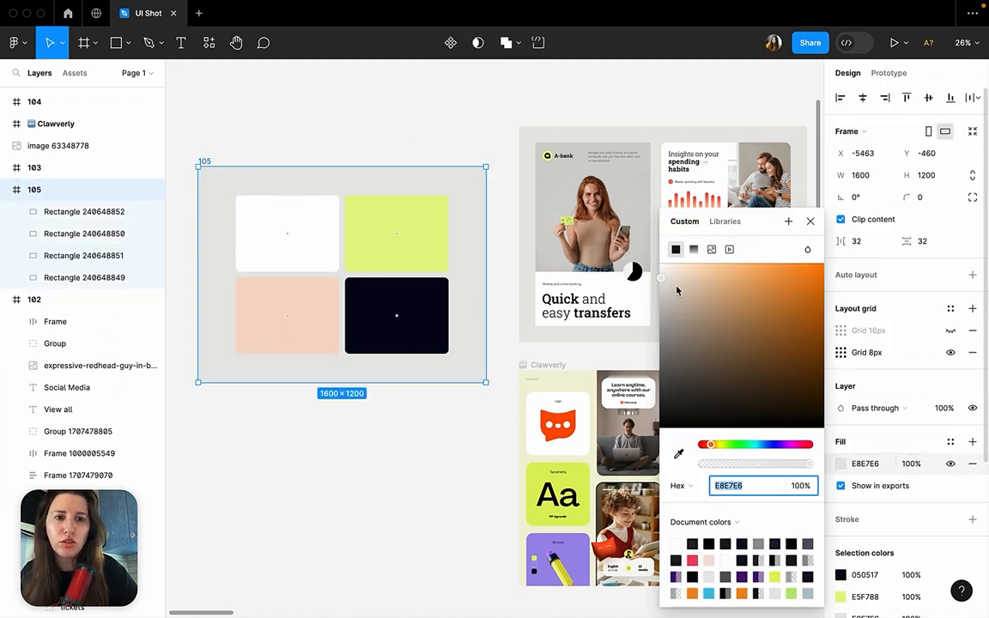
drag(664, 282, 663, 303)
click(452, 427)
scroll(453, 426, up, 5)
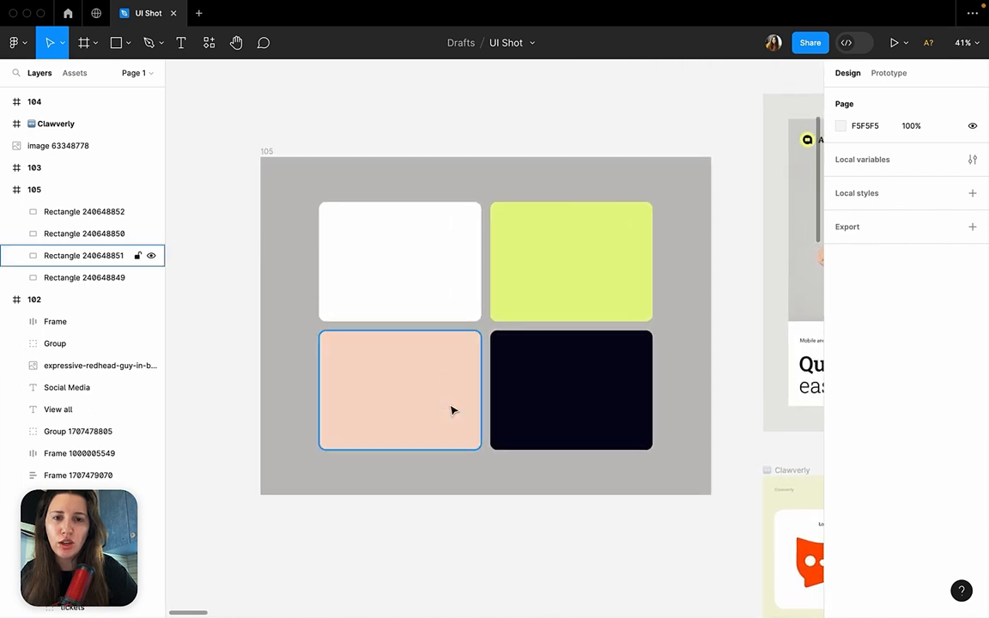
Examine frame 105's background and card colours beside the A-bank and Clawverly reference designs.
click(452, 411)
click(596, 223)
click(731, 216)
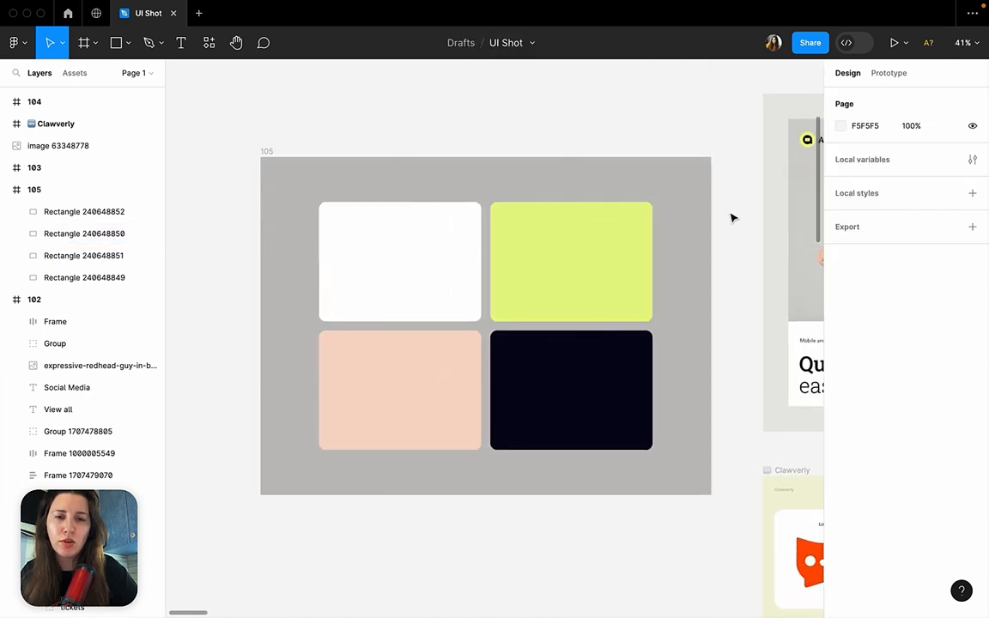
scroll(535, 257, down, 1)
scroll(535, 258, right, 3)
scroll(535, 258, down, 1)
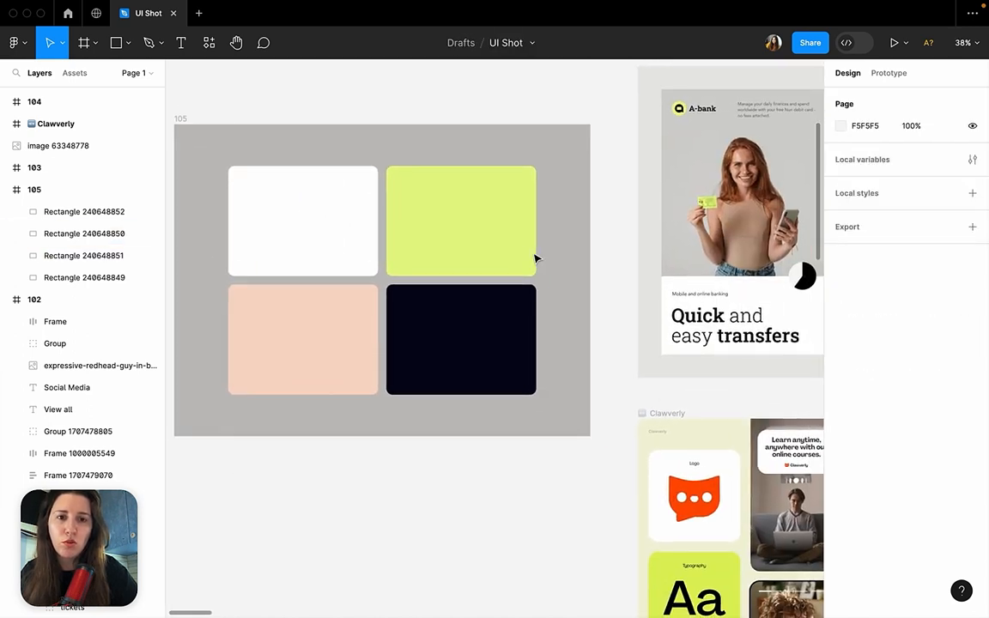
scroll(529, 271, down, 3)
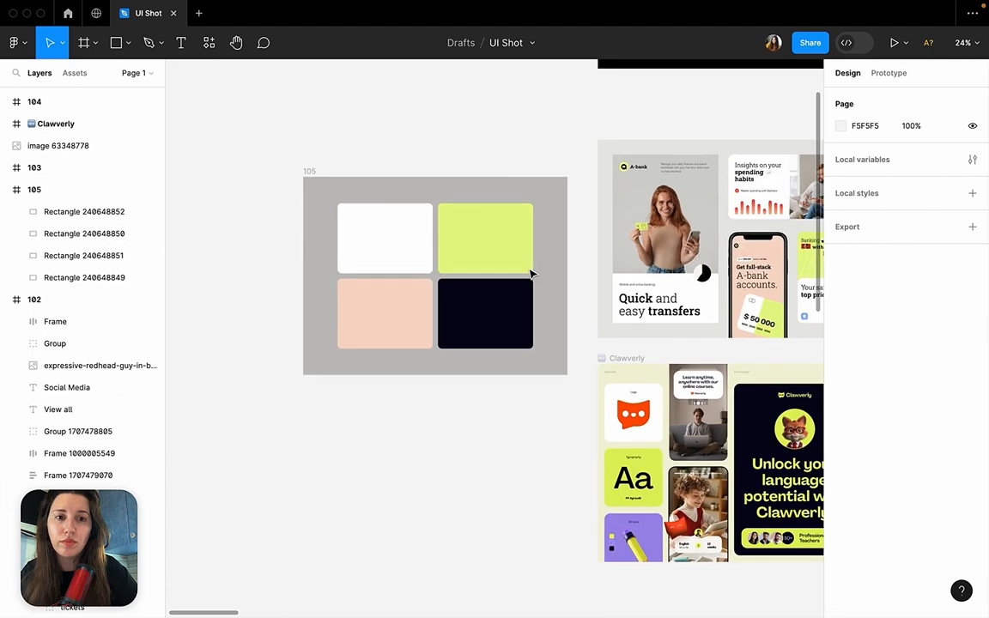
scroll(532, 272, right, 4)
scroll(532, 273, left, 5)
scroll(531, 273, up, 1)
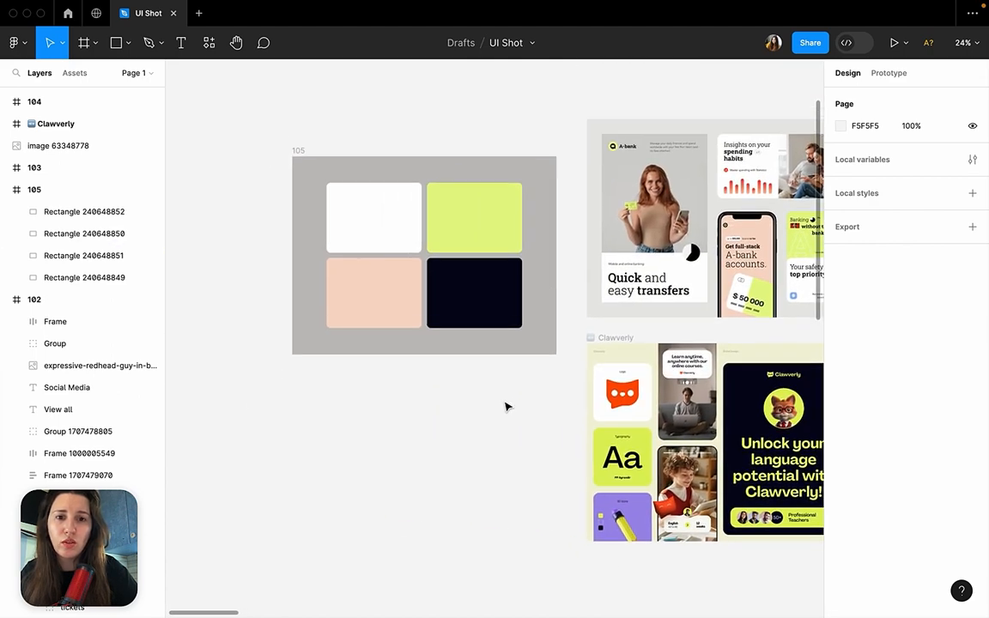
Darken frame 105's background fill further to the warm grey A9A5A1.
scroll(506, 407, down, 2)
click(370, 229)
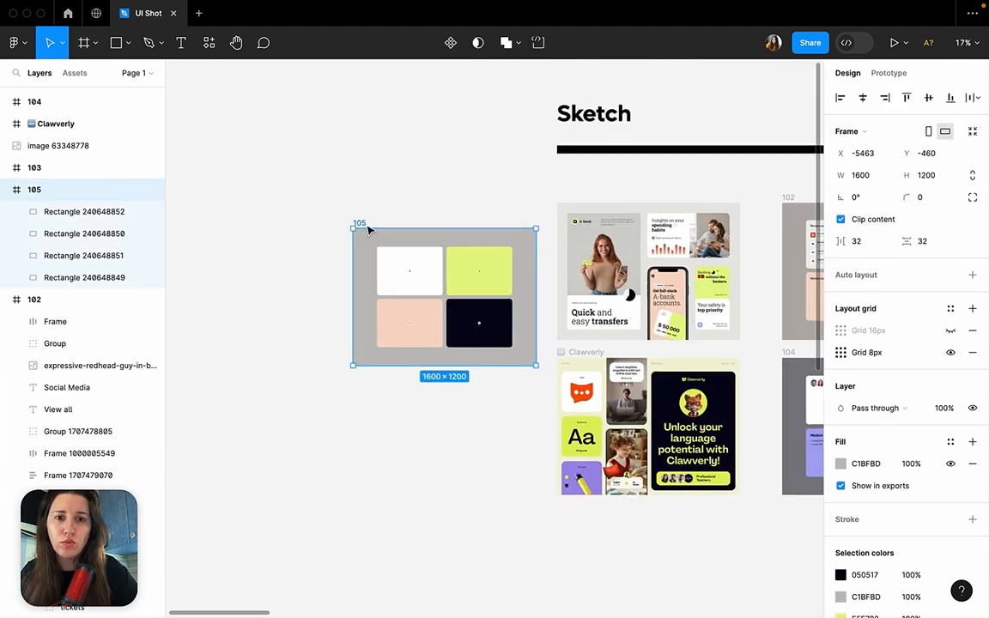
scroll(369, 230, right, 3)
scroll(370, 230, down, 1)
click(841, 463)
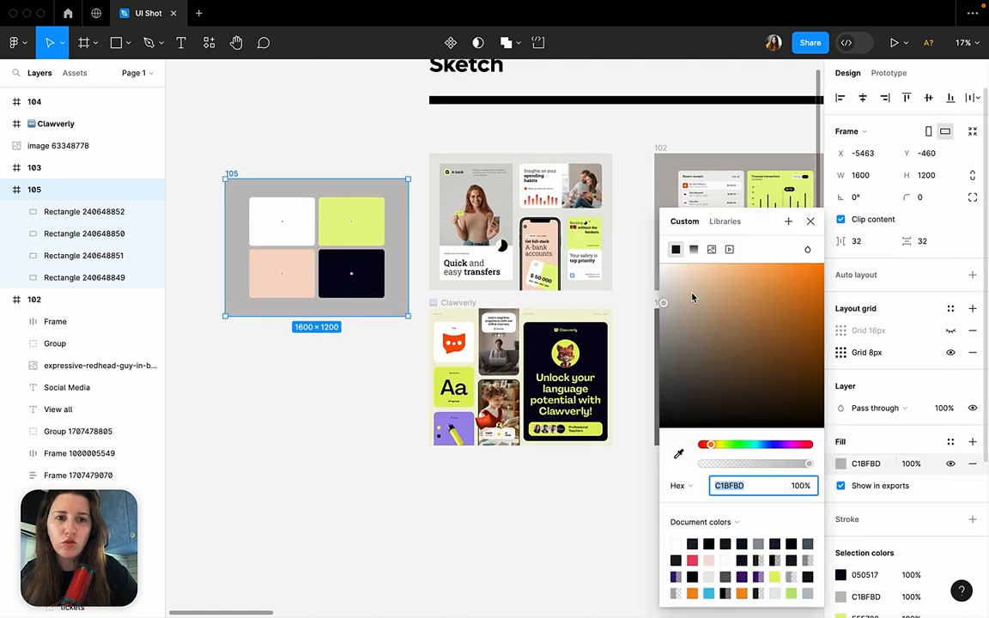
mouse_move(665, 308)
mouse_down()
mouse_move(662, 337)
mouse_move(661, 319)
mouse_move(669, 328)
mouse_up()
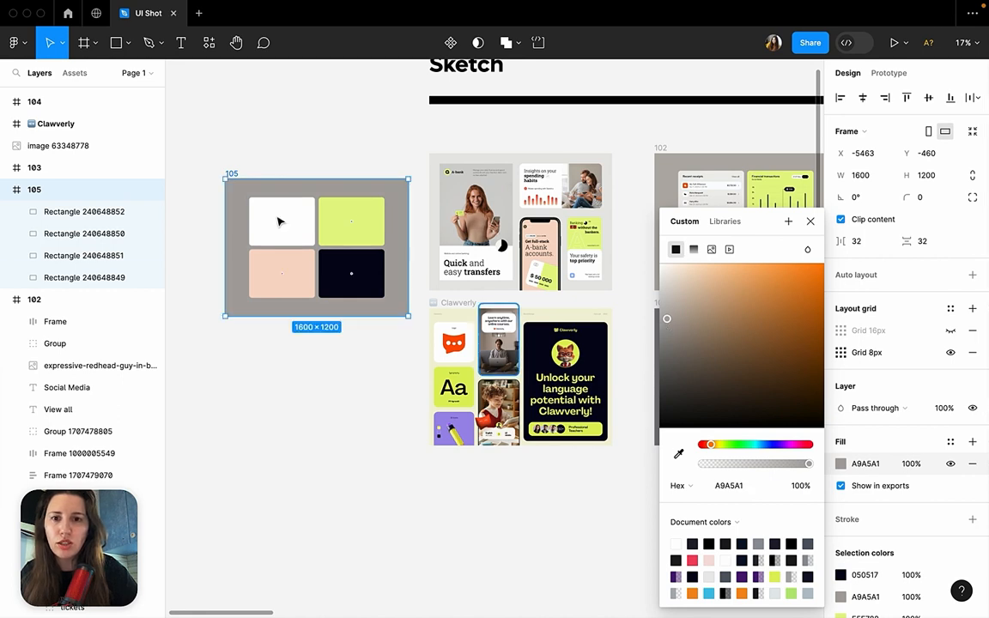
Try to copy frame 102's background colour code and paste it as frame 105's fill.
click(687, 181)
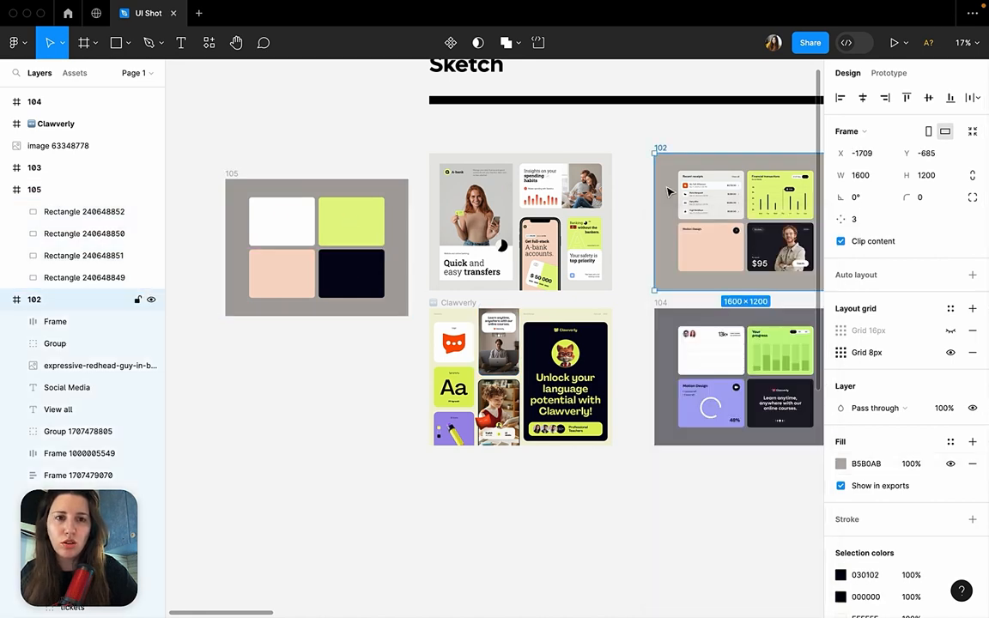
click(840, 463)
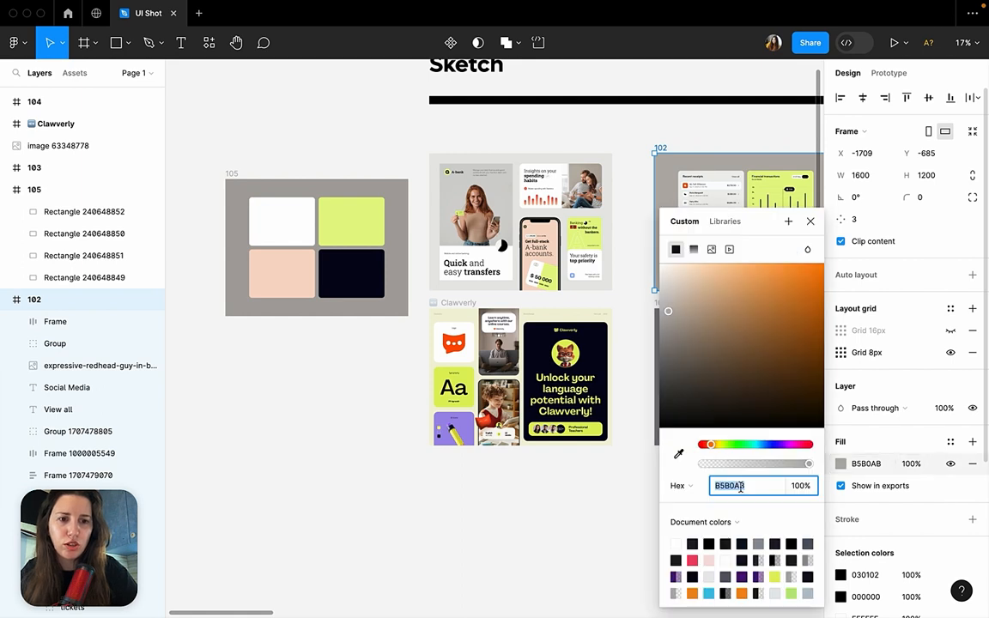
click(230, 176)
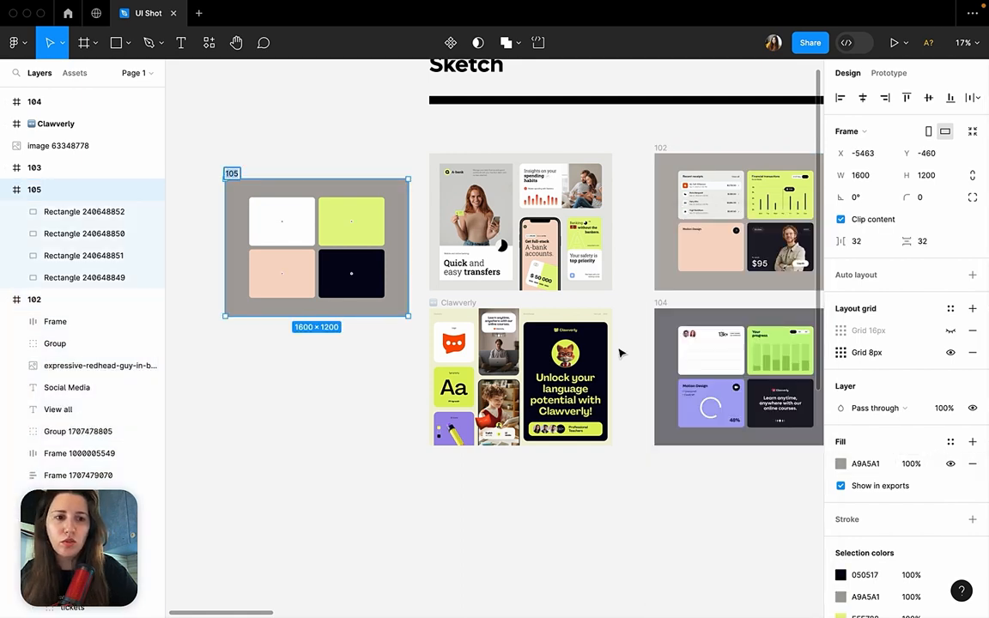
click(867, 464)
key(super+v)
click(346, 455)
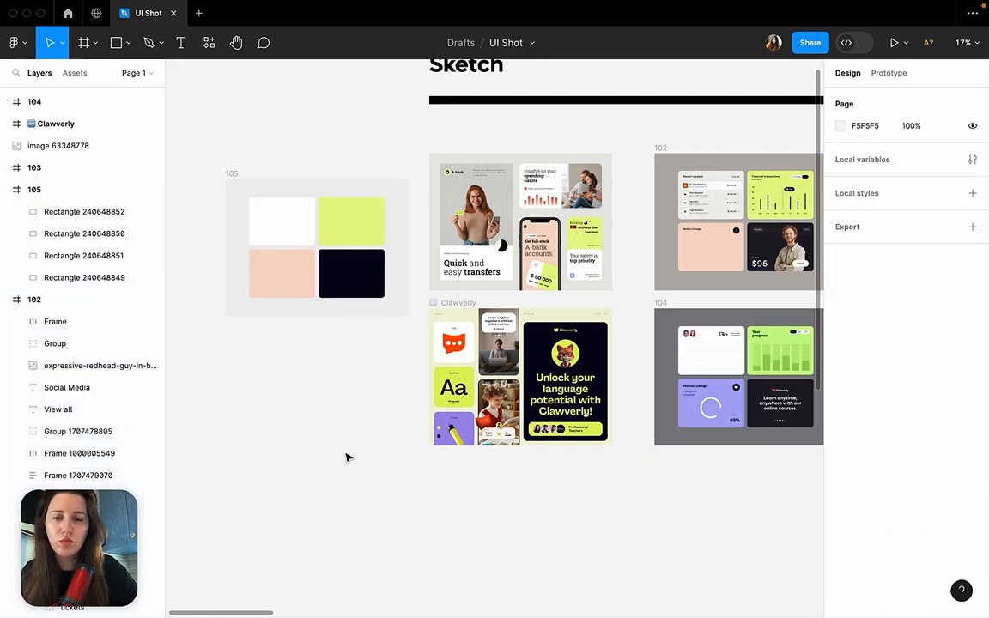
Fill frame 105 with the warm grey B5B0AB sampled with the eyedropper from frame 102's background.
click(231, 175)
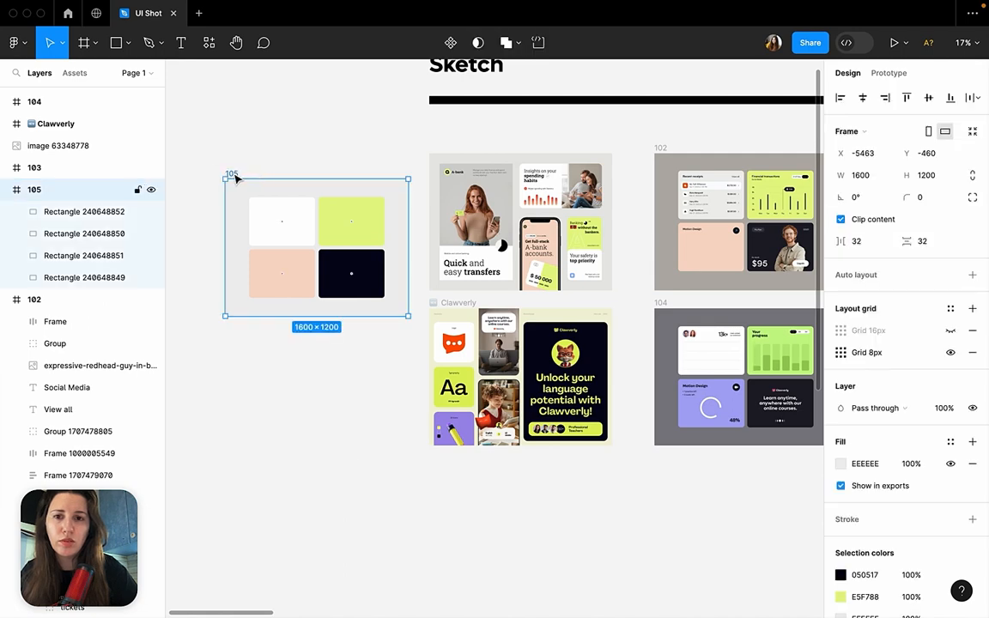
click(841, 464)
click(679, 454)
click(756, 164)
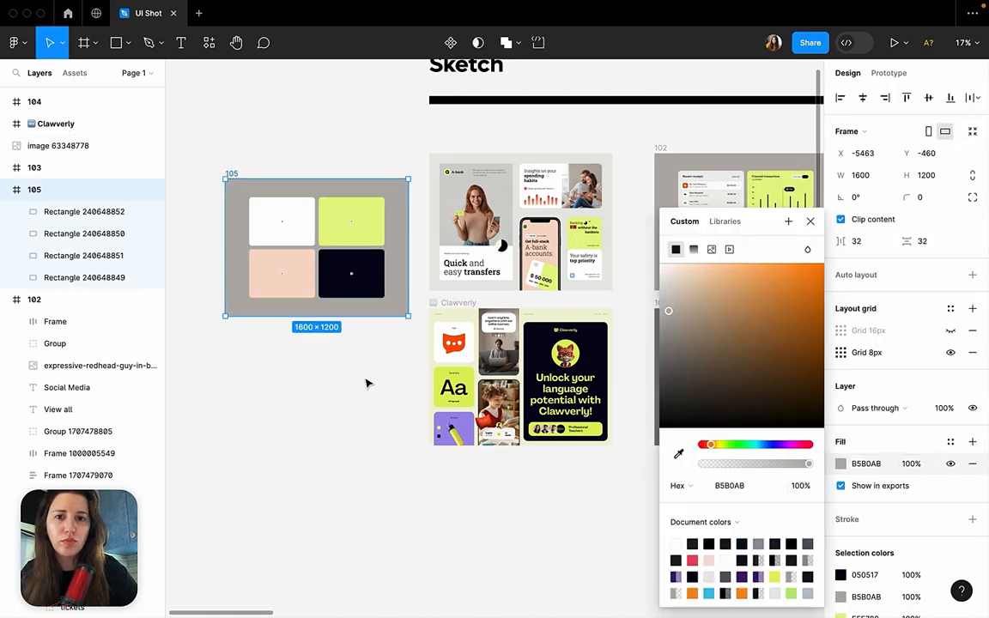
click(367, 384)
scroll(365, 386, up, 5)
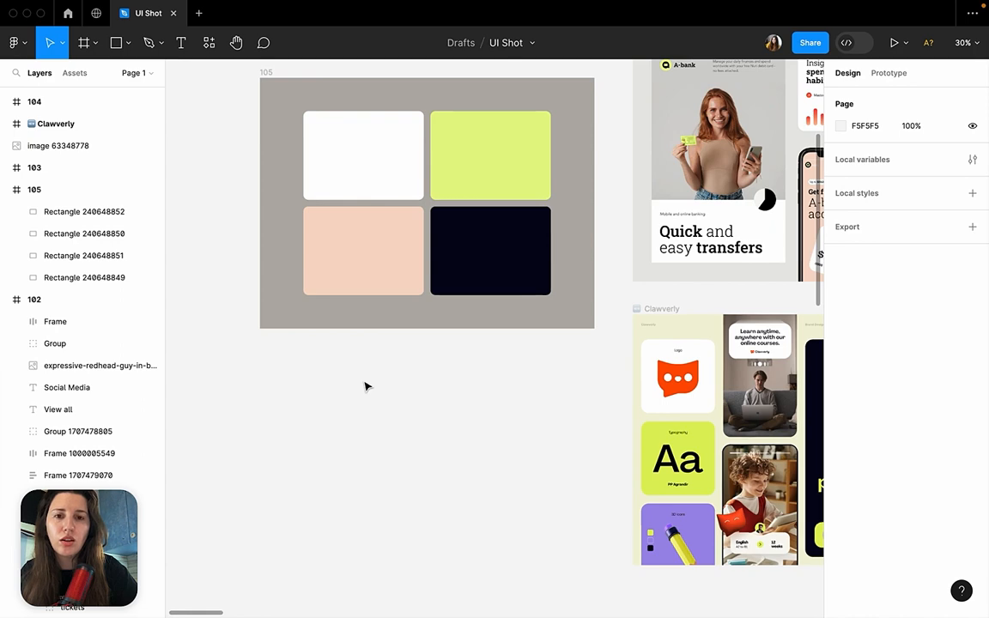
scroll(359, 152, up, 5)
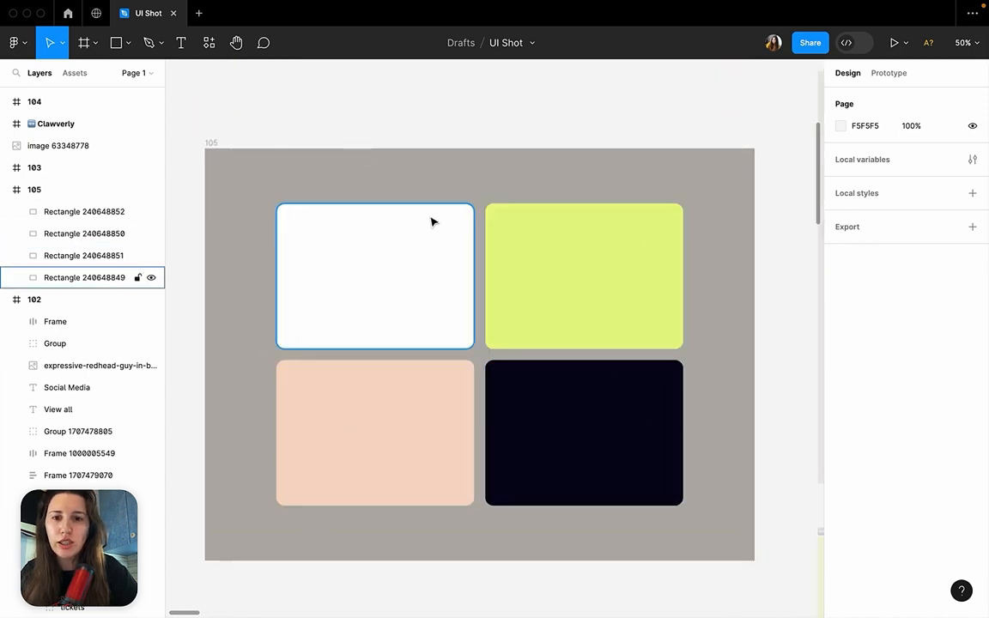
Examine the heading, View all link and highlighted first row of the Recent receipts card in frame 102.
scroll(431, 223, down, 5)
scroll(432, 223, right, 3)
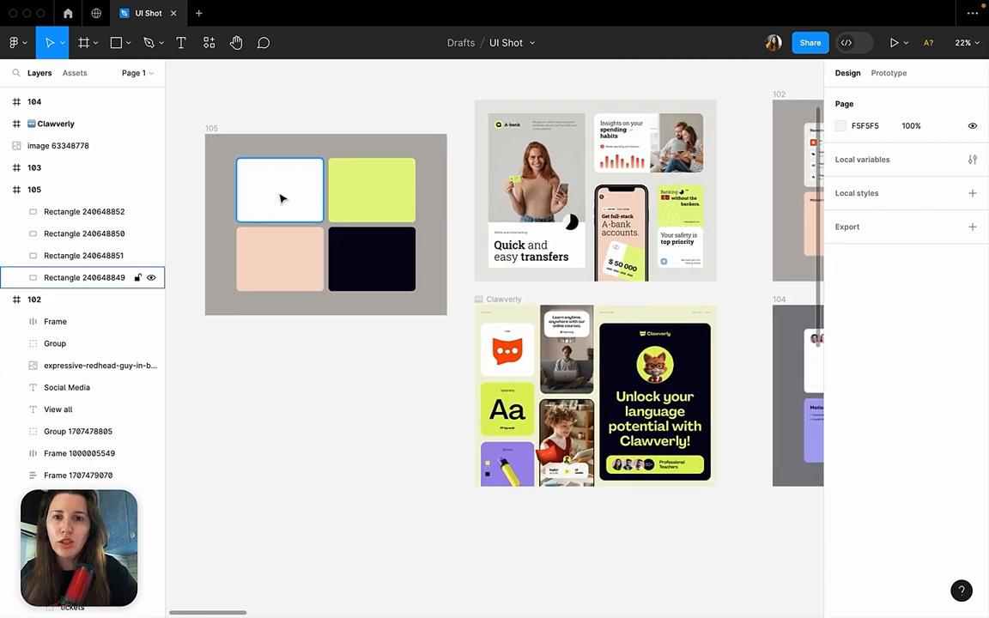
click(280, 198)
key(Escape)
scroll(316, 398, right, 5)
scroll(316, 398, up, 2)
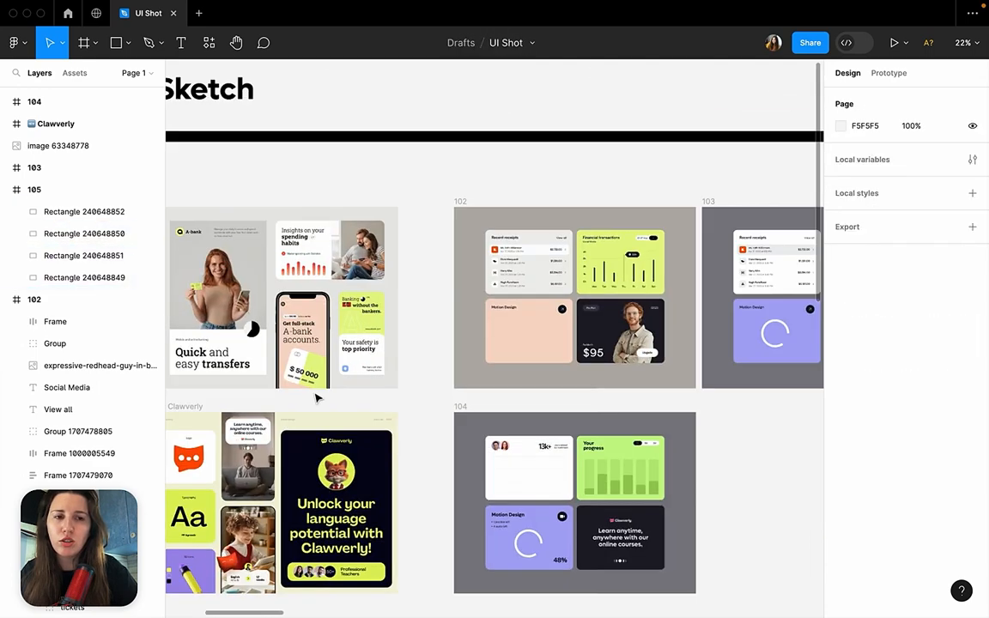
scroll(316, 398, right, 2)
scroll(569, 328, up, 5)
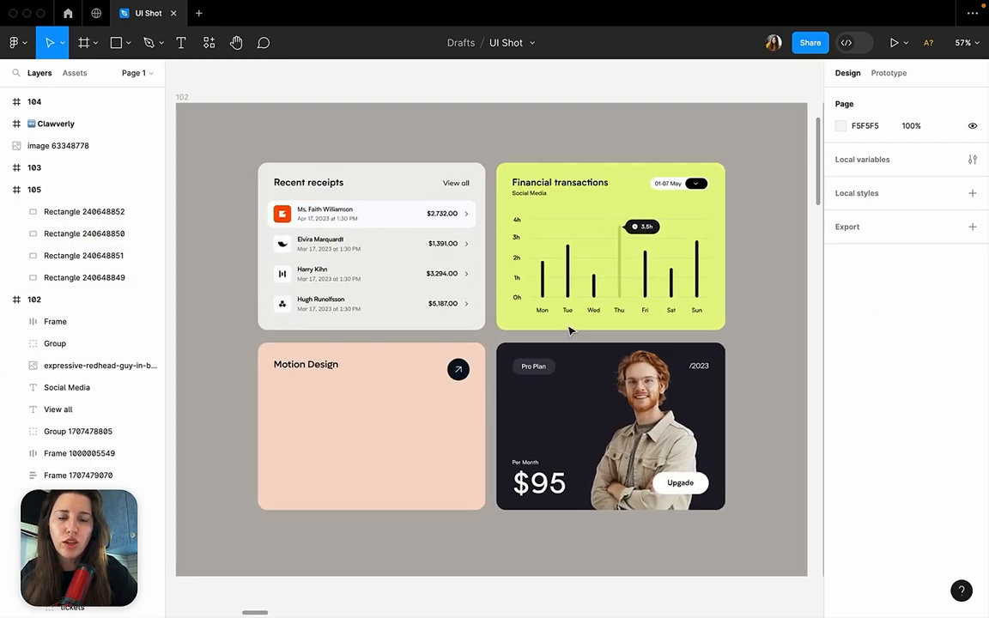
click(309, 182)
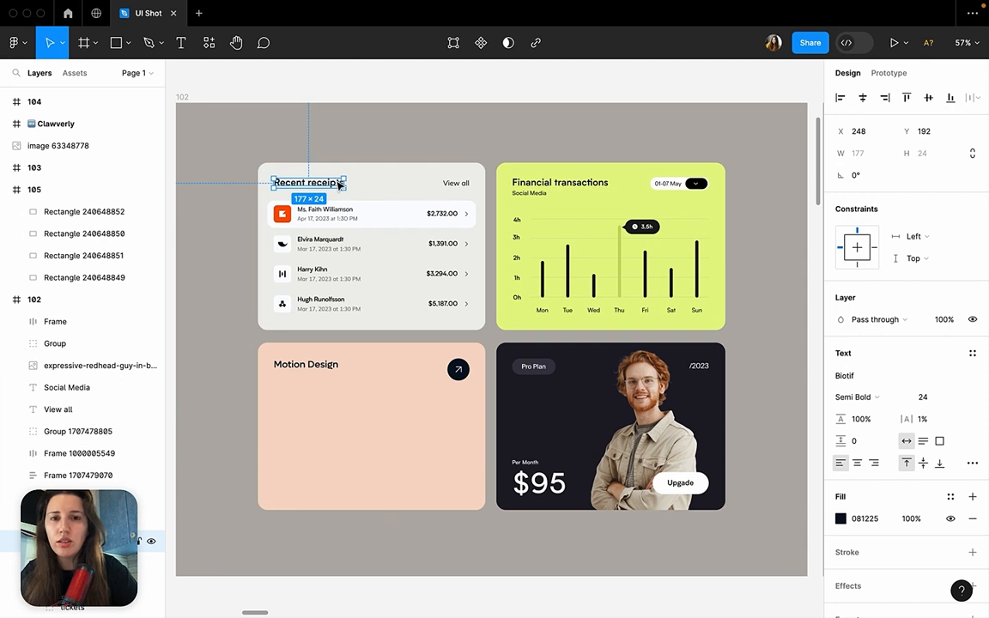
click(458, 185)
click(452, 222)
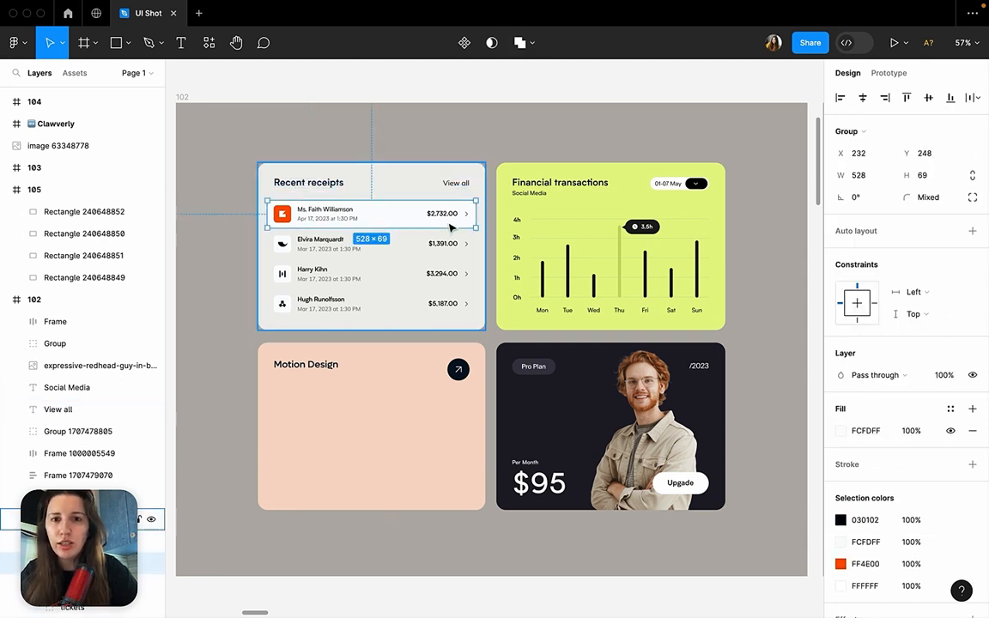
click(313, 190)
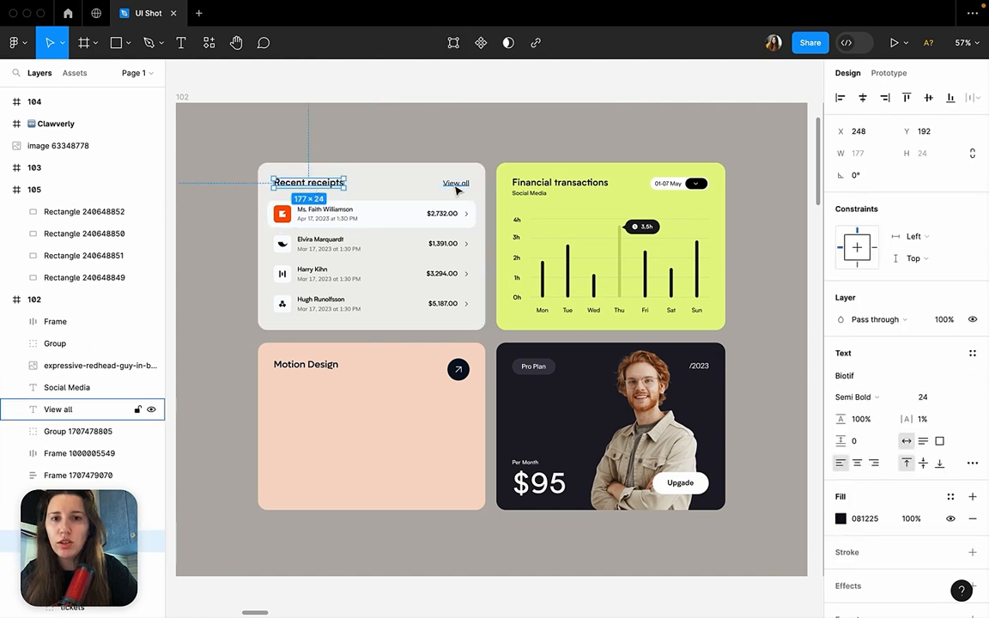
click(427, 223)
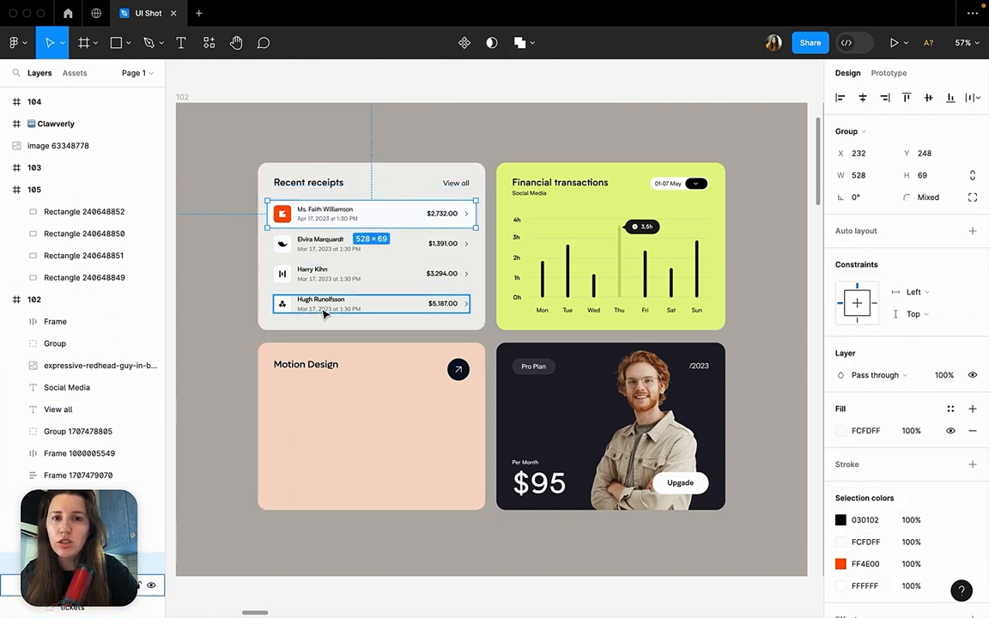
click(455, 183)
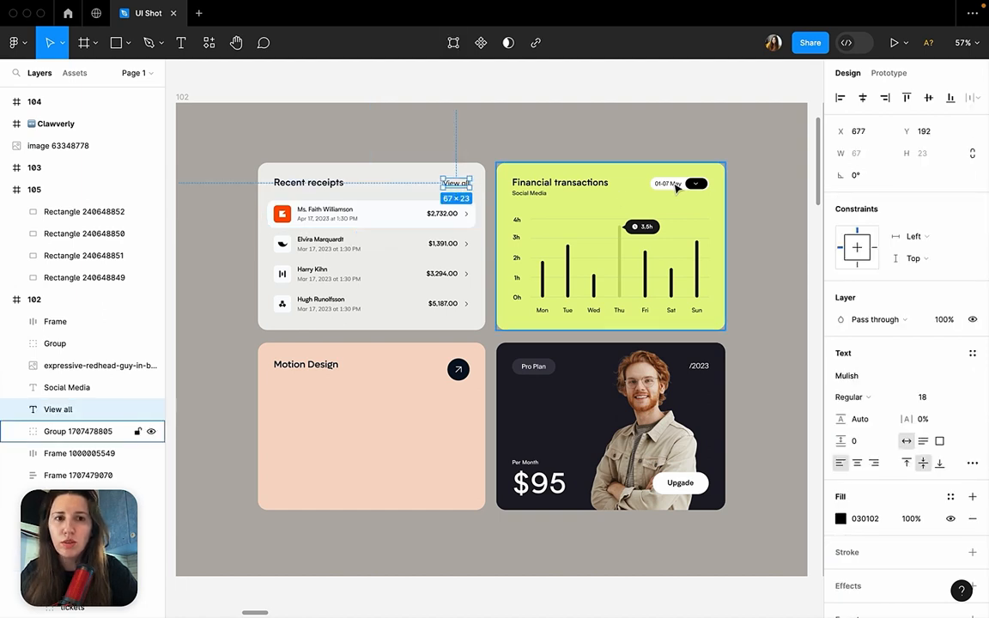
Inspect frame 102's date selector on Financial transactions, arrow badge on Motion Design and the Recent receipts heading.
click(676, 189)
double_click(678, 190)
click(770, 193)
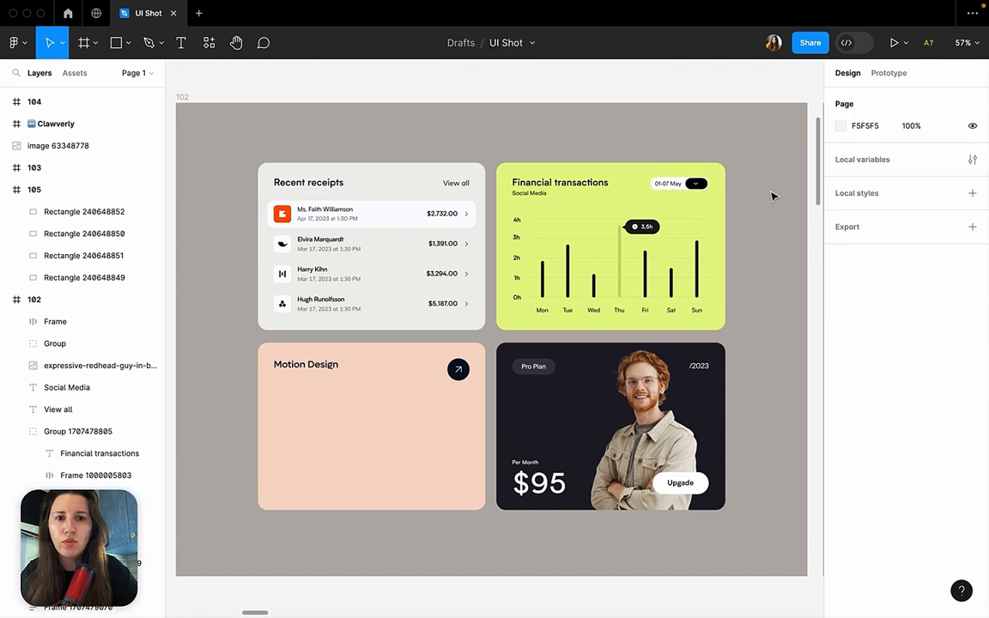
click(462, 375)
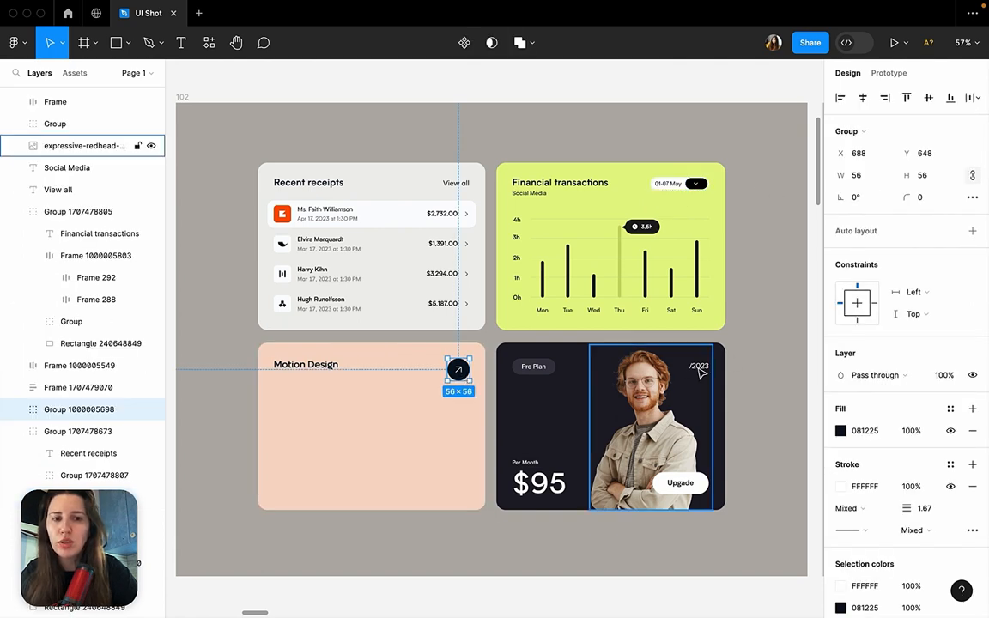
double_click(323, 184)
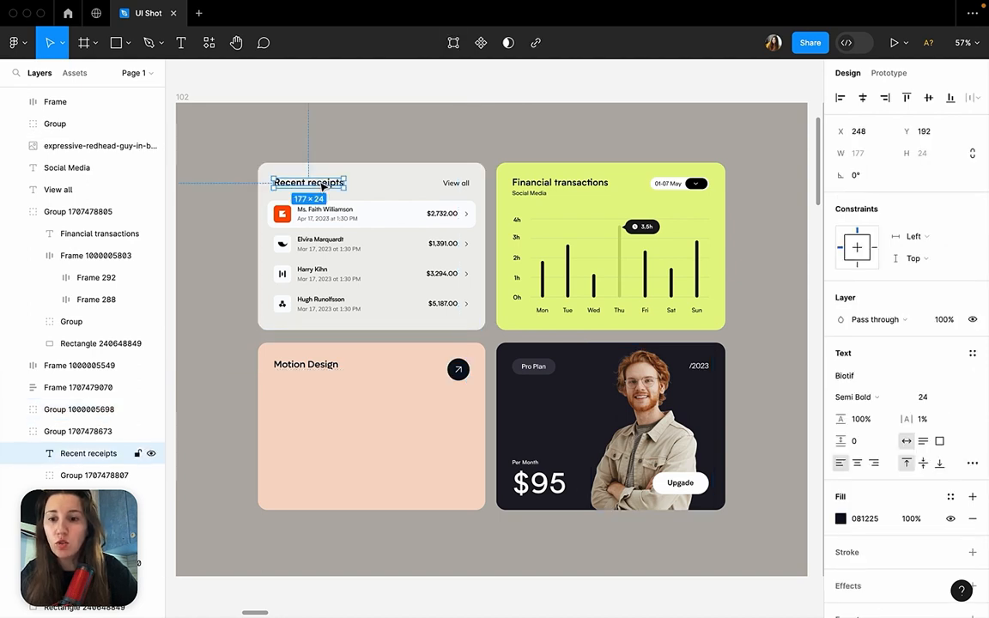
Inspect the Financial transactions heading and its Social Media subtitle in frame 102.
click(550, 185)
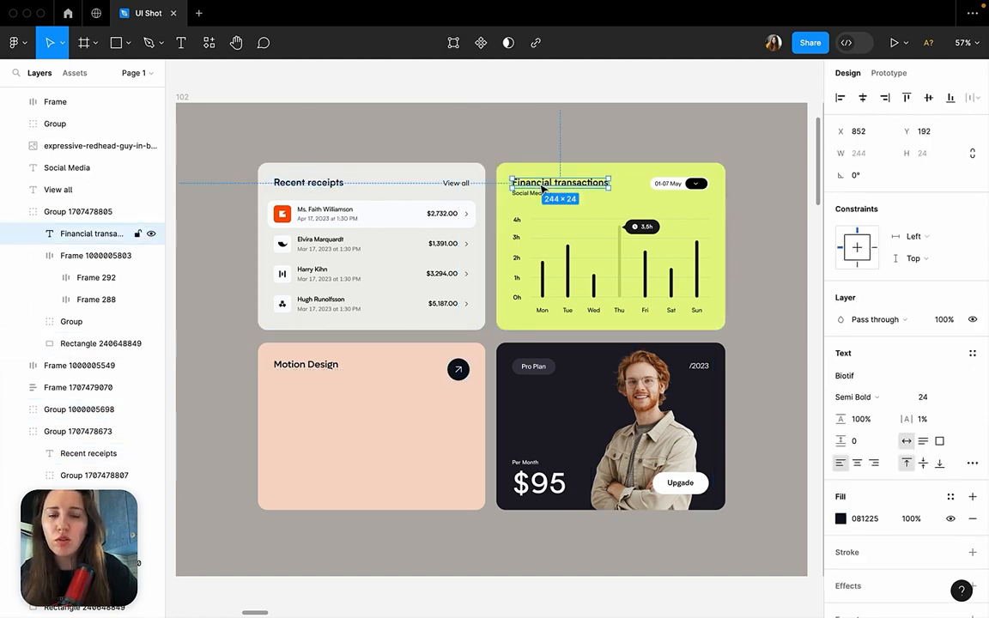
click(528, 194)
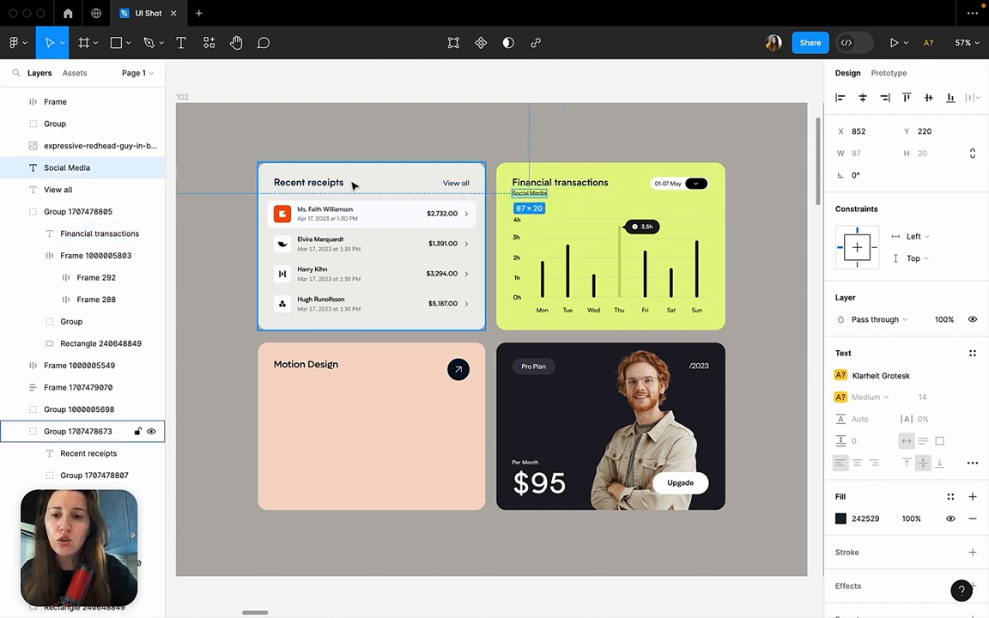
Examine the Skillex UI-UX card headers: the Total Hours heading, its time value, the webinars label and the calendar header.
scroll(354, 186, down, 5)
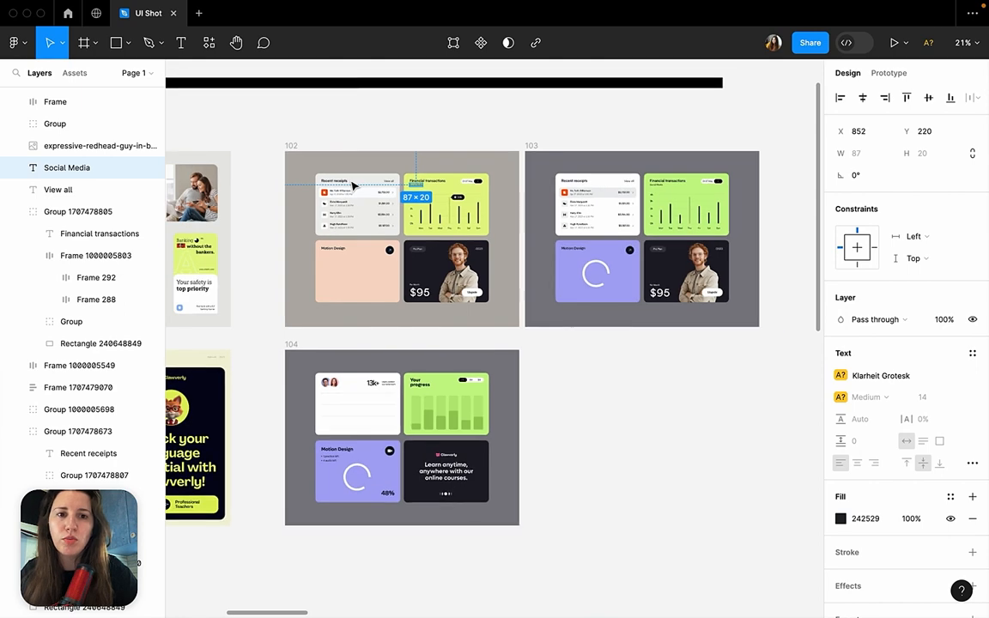
scroll(353, 186, right, 9)
scroll(354, 187, up, 5)
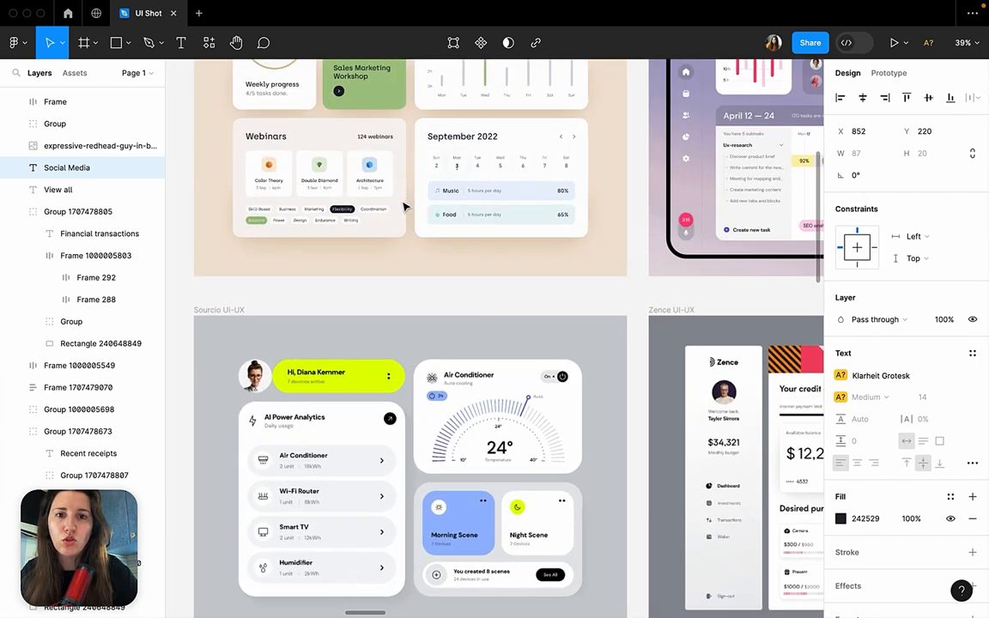
scroll(407, 203, up, 2)
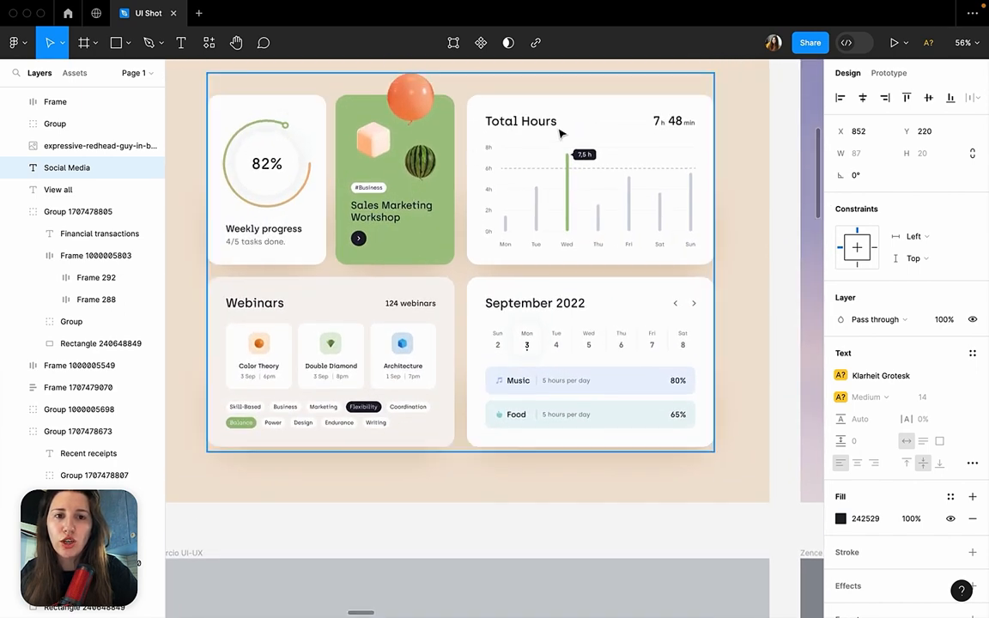
click(540, 126)
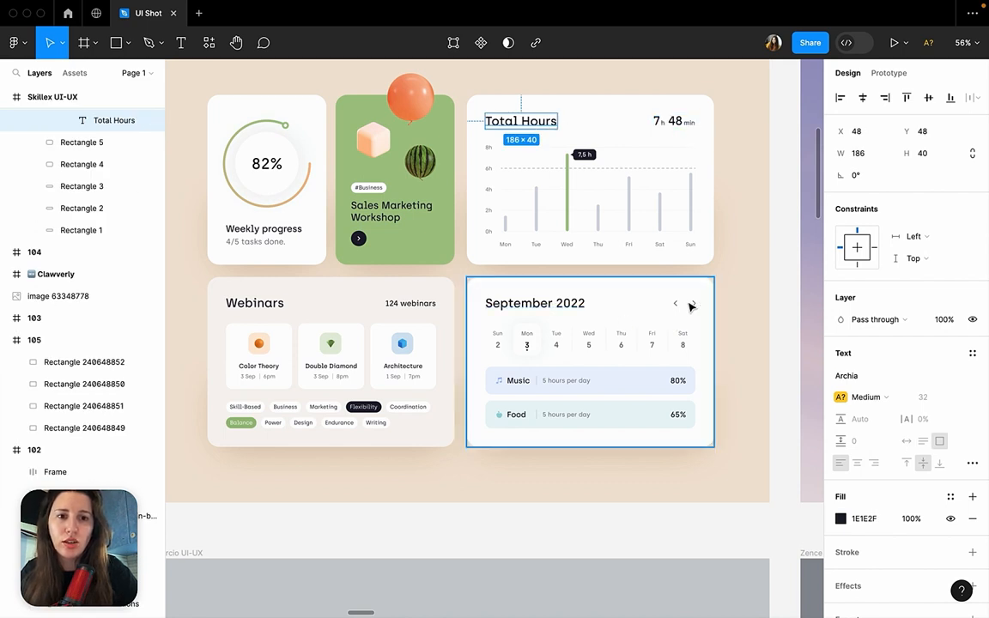
click(676, 122)
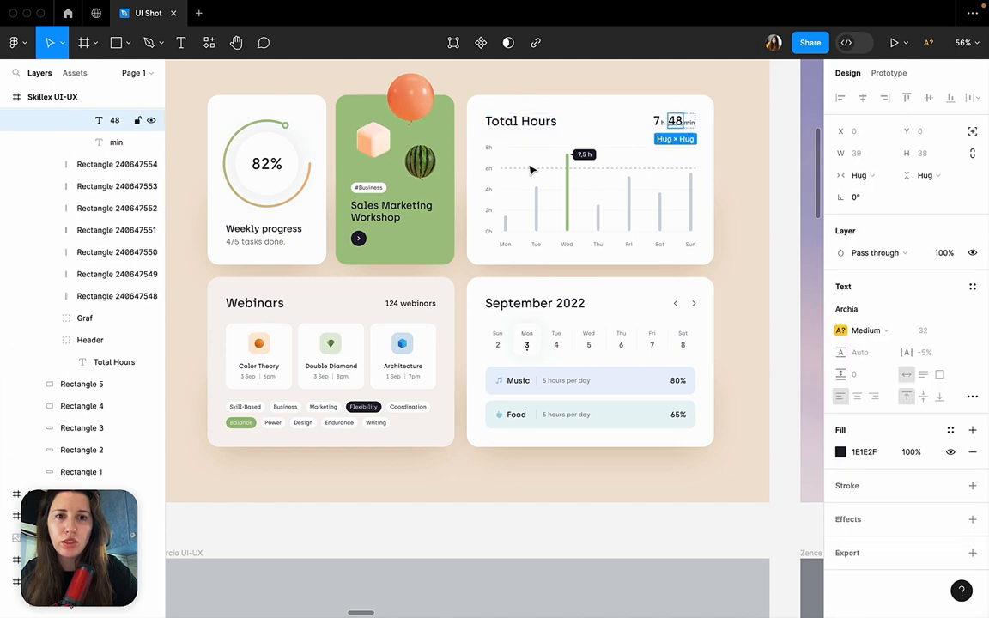
click(414, 309)
click(678, 309)
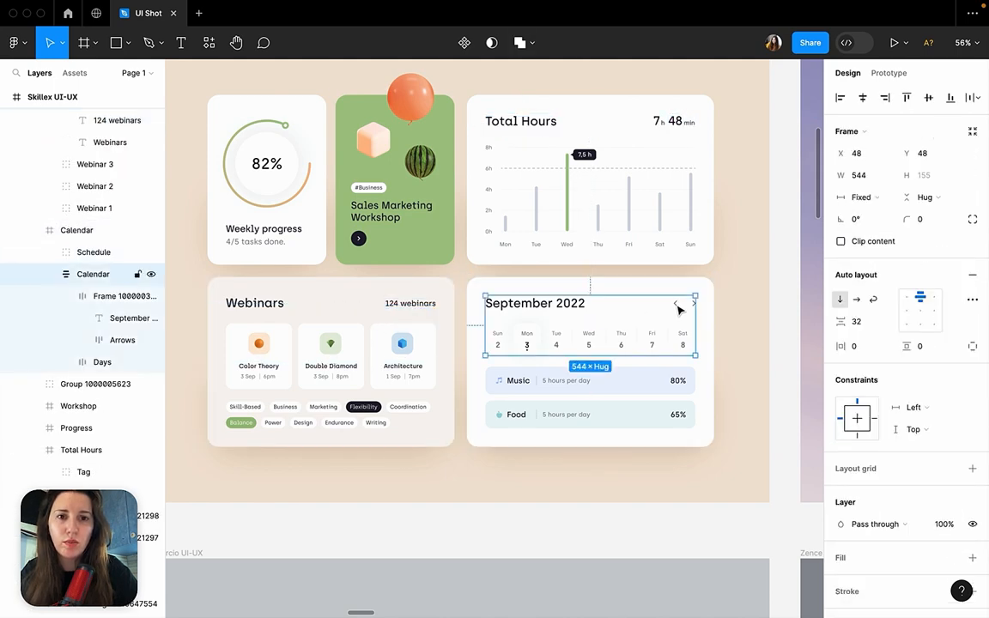
Compare the text style of the September 2022, Total Hours and Webinars headings in the Skillex UI-UX shot.
double_click(559, 305)
click(694, 81)
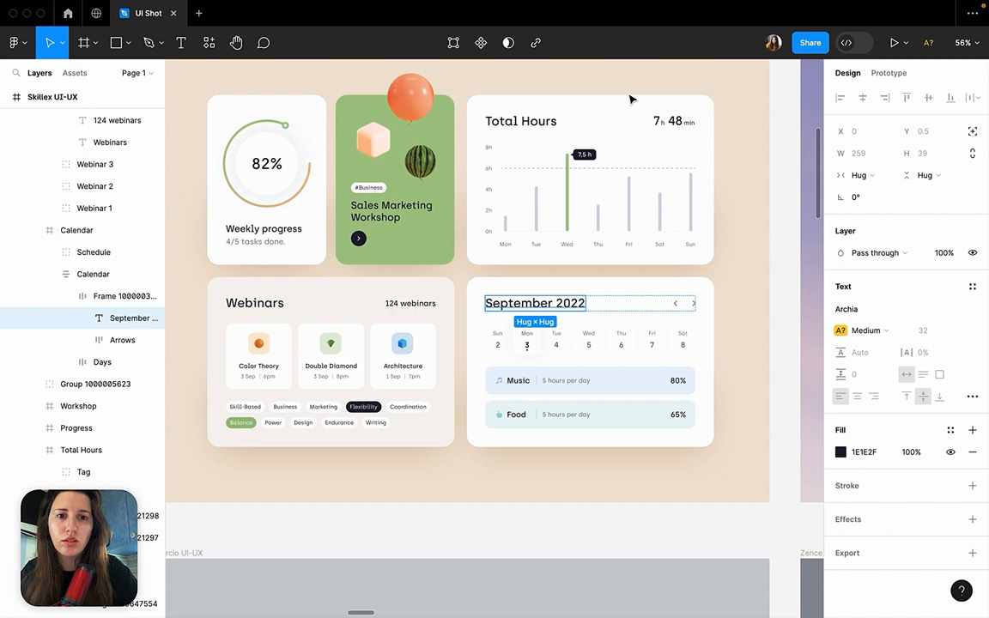
shift+click(538, 124)
shift+click(255, 304)
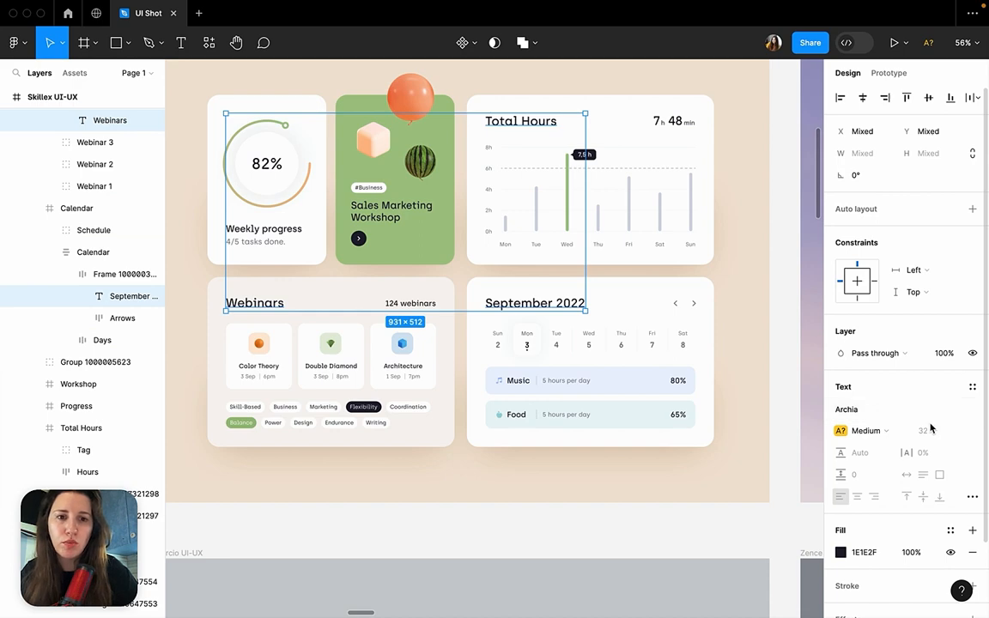
click(782, 460)
Inspect the Air Conditioner heading together with its icon and subtitle in the Sourcio UI-UX shot.
scroll(634, 448, down, 5)
scroll(635, 449, down, 5)
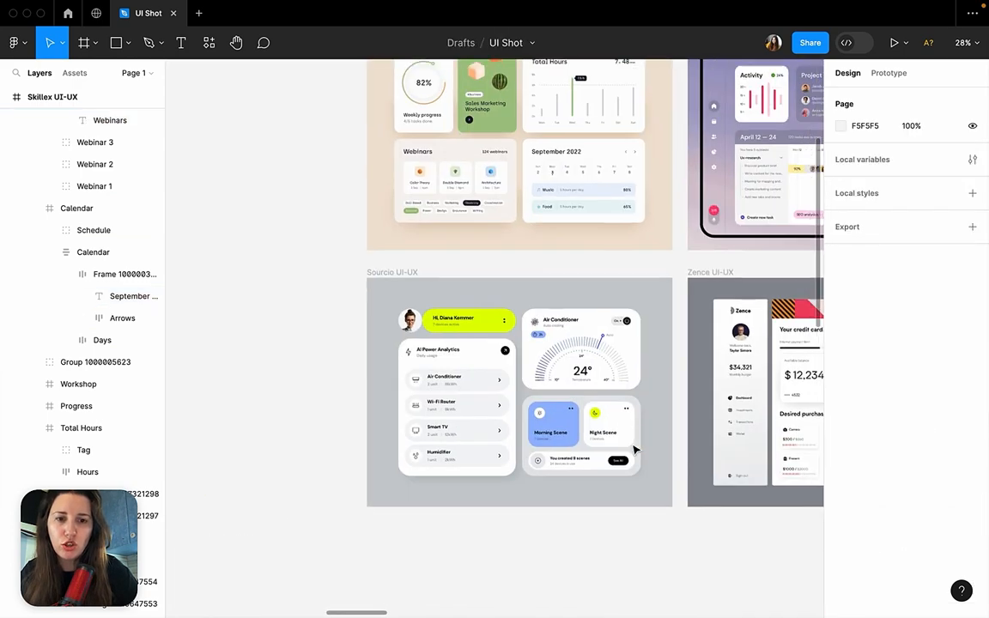
scroll(635, 449, up, 5)
scroll(634, 446, left, 1)
super+click(548, 241)
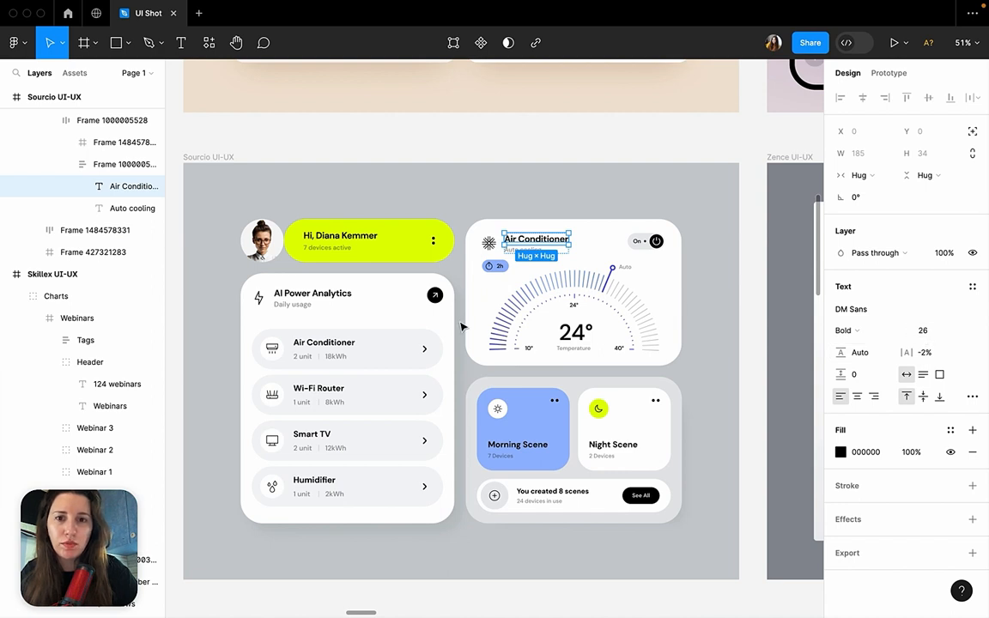
click(485, 191)
double_click(522, 247)
double_click(522, 248)
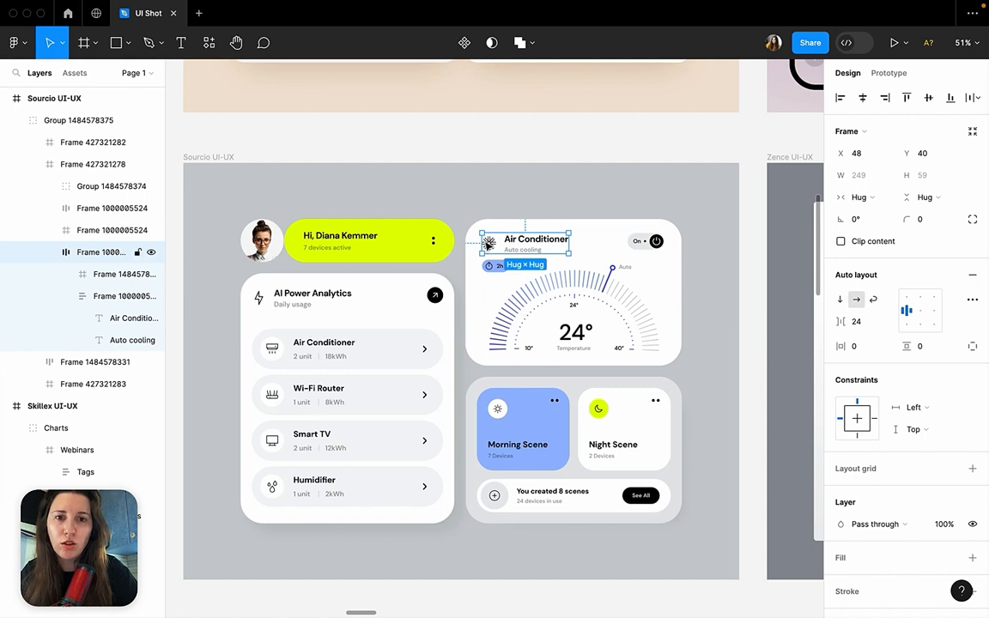
Inspect the AI Power Analytics heading, its arrow badge and the Air Conditioner card's power switch in the Sourcio UI-UX shot.
click(276, 309)
double_click(279, 311)
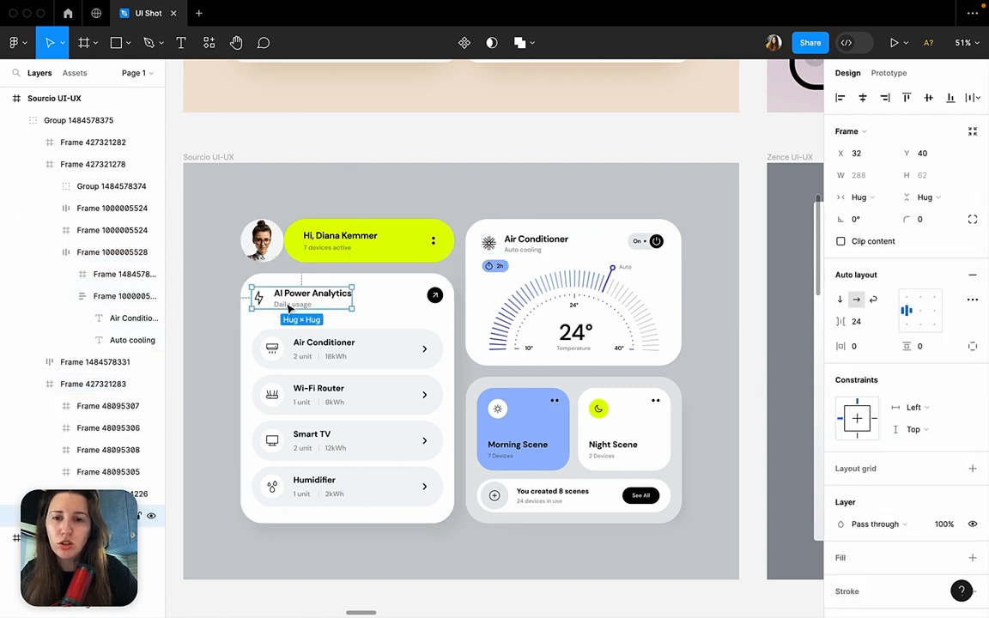
click(434, 294)
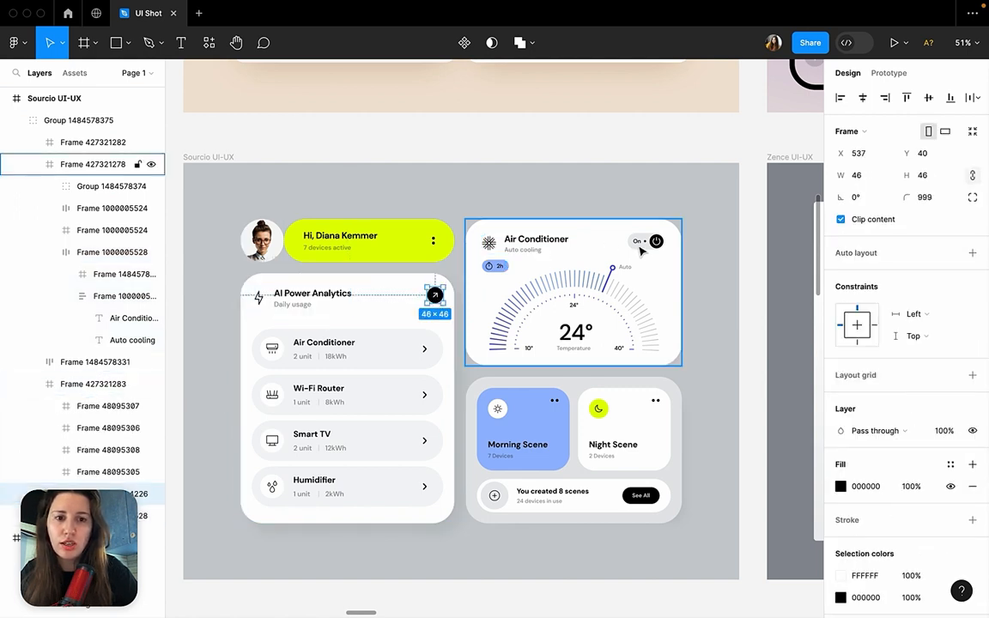
shift+click(657, 244)
click(732, 231)
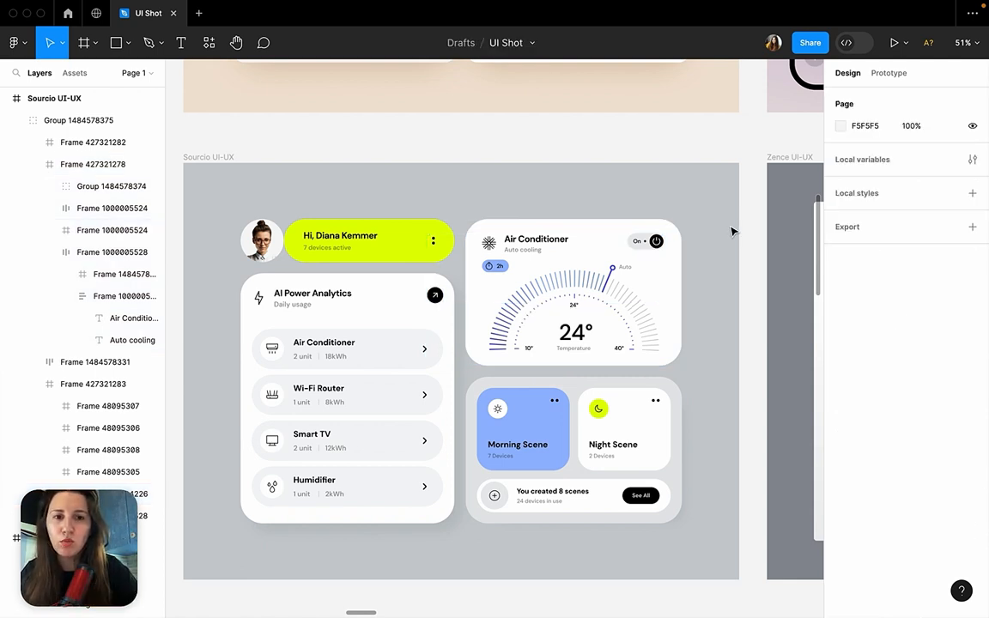
Examine the whole Air Conditioner card in the Sourcio UI-UX shot.
scroll(732, 230, down, 5)
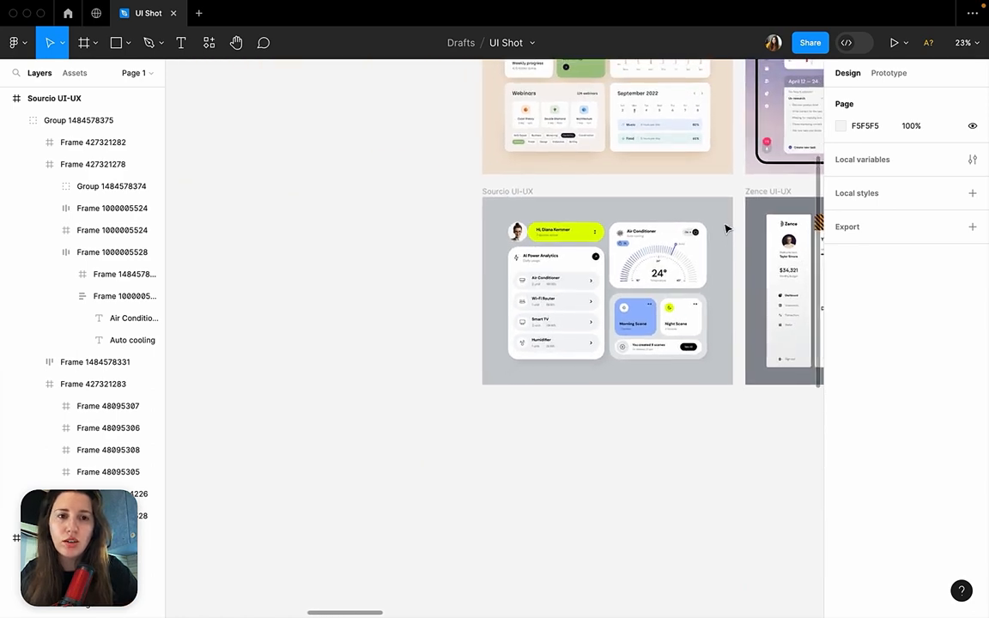
scroll(554, 352, up, 5)
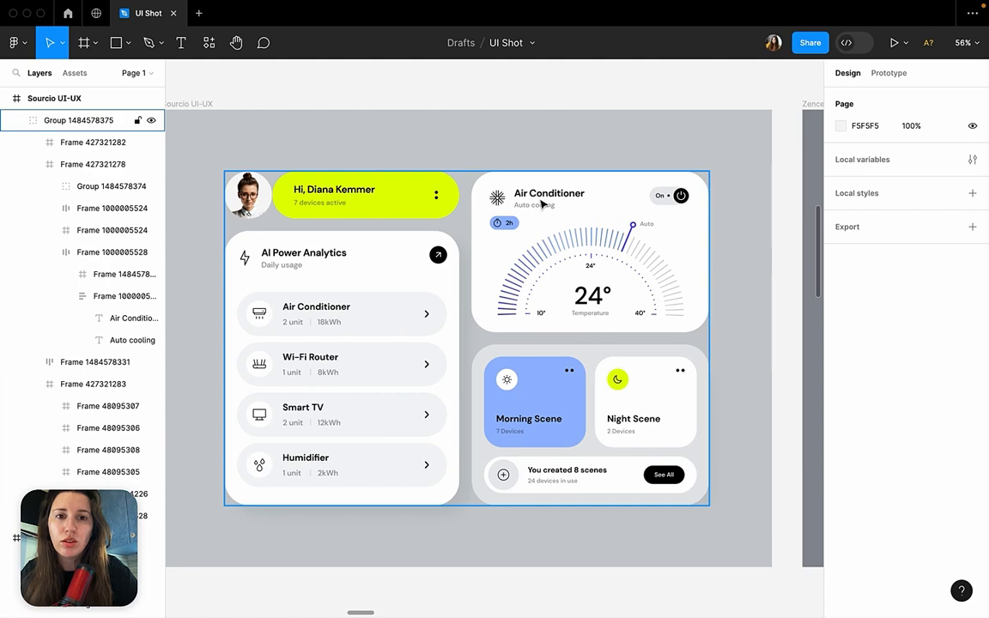
double_click(542, 204)
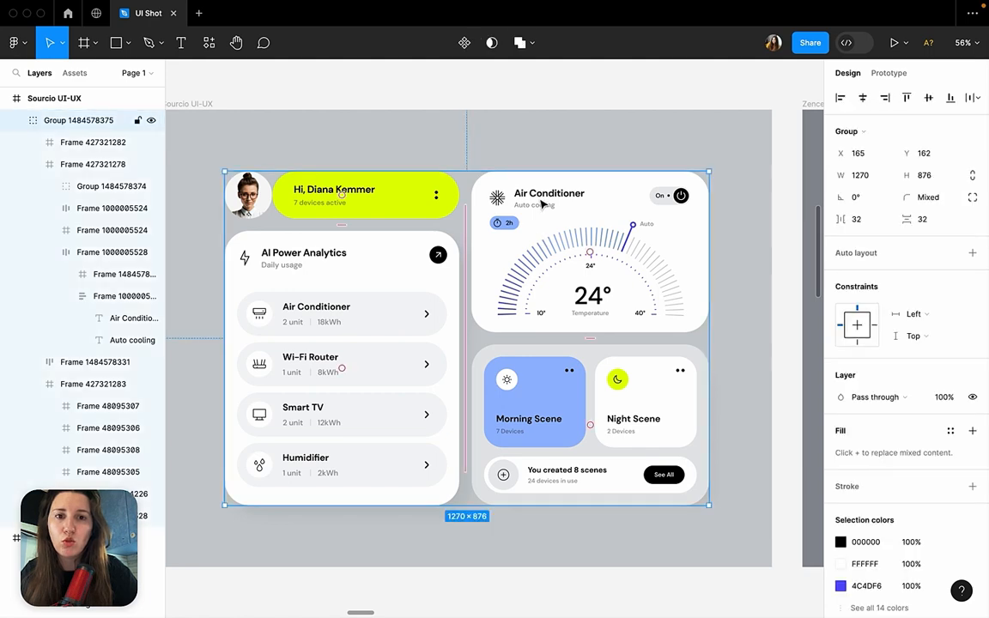
click(605, 121)
Examine the Skillex UI-UX card content: the highlighted Wednesday bar, the Total Hours graph and the calendar's row of days.
scroll(559, 307, down, 3)
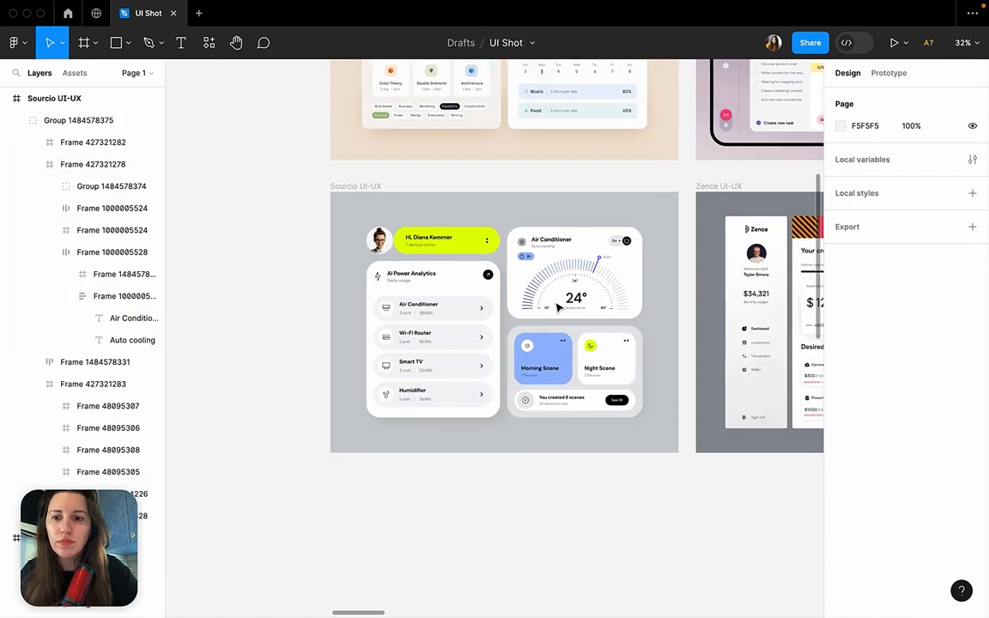
scroll(558, 307, down, 2)
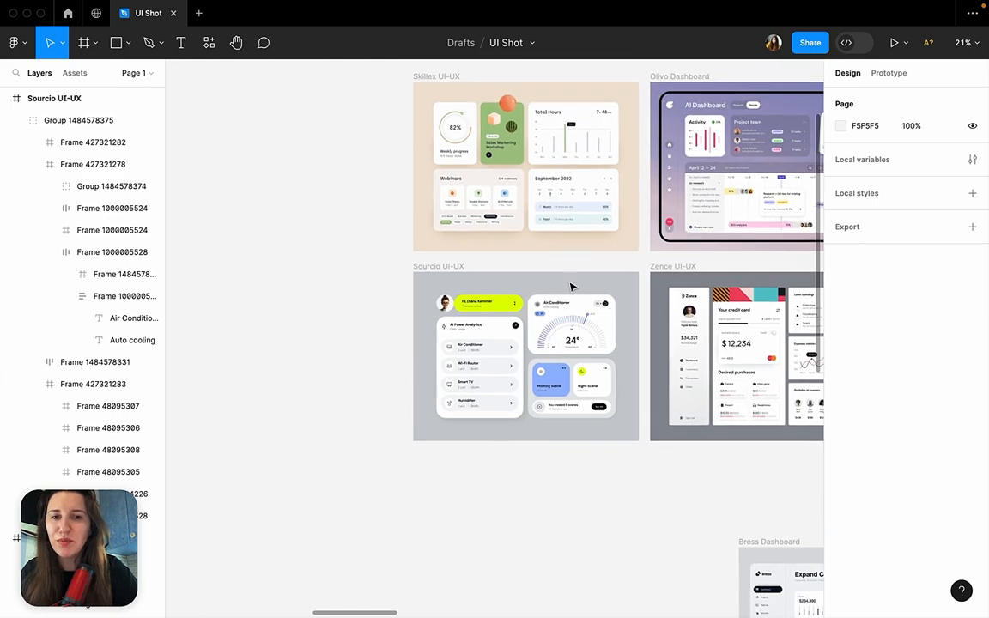
scroll(587, 274, up, 2)
scroll(588, 274, up, 3)
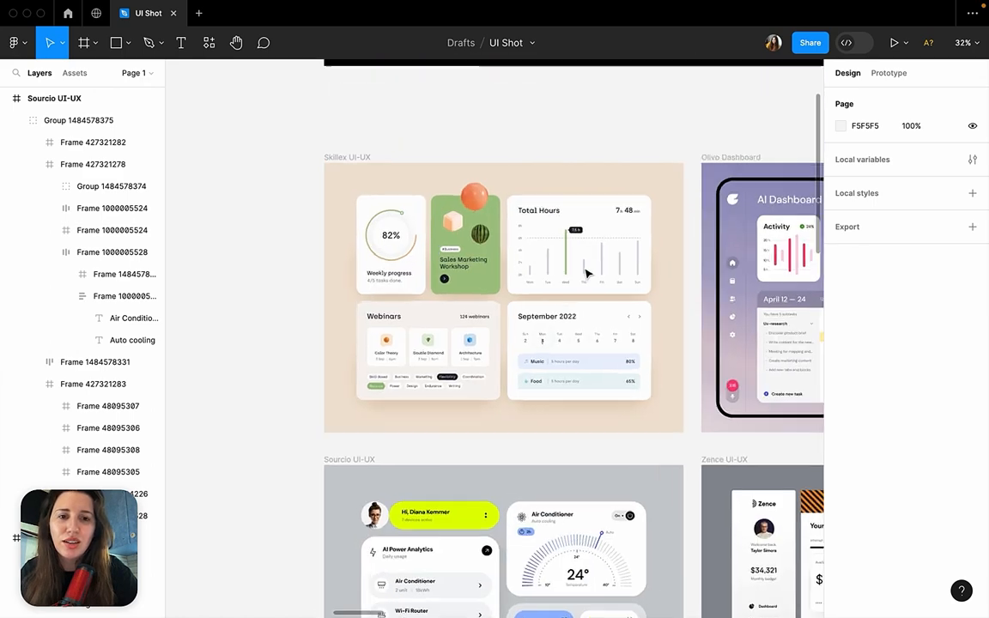
scroll(588, 274, up, 3)
scroll(588, 274, down, 4)
scroll(587, 274, up, 4)
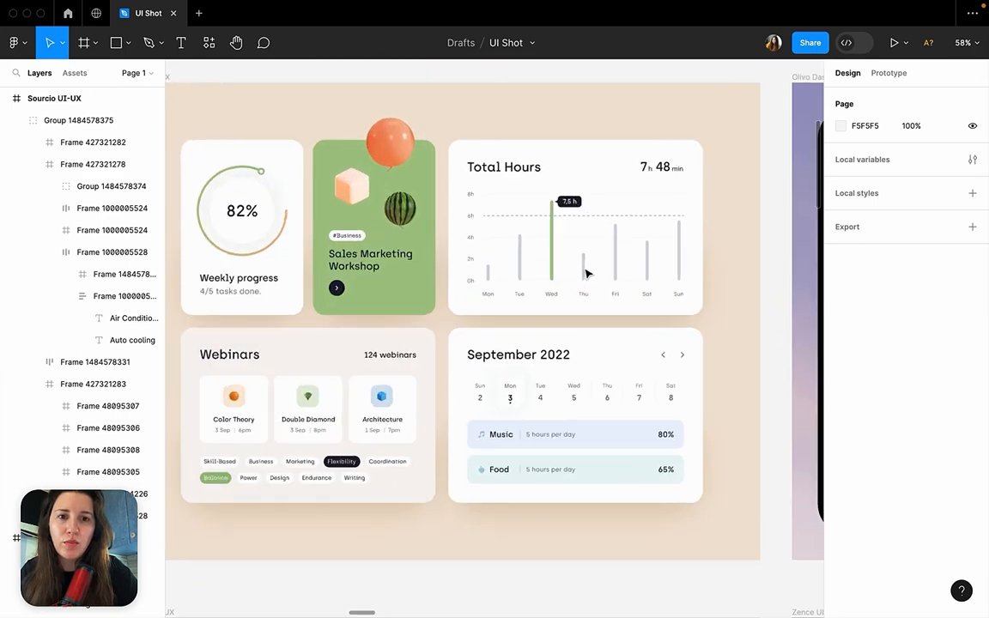
super+click(553, 219)
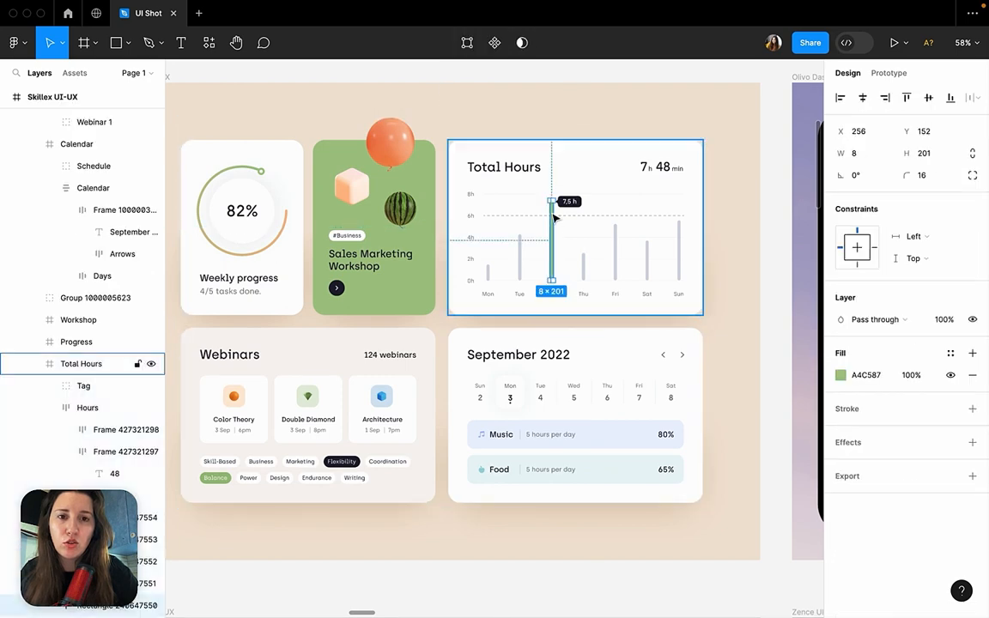
click(477, 200)
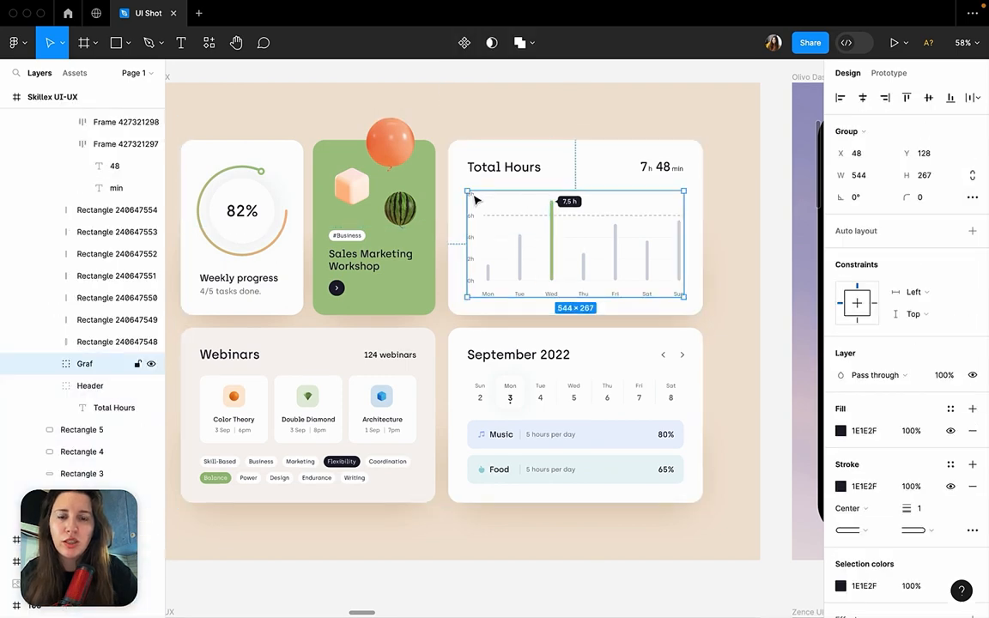
click(559, 402)
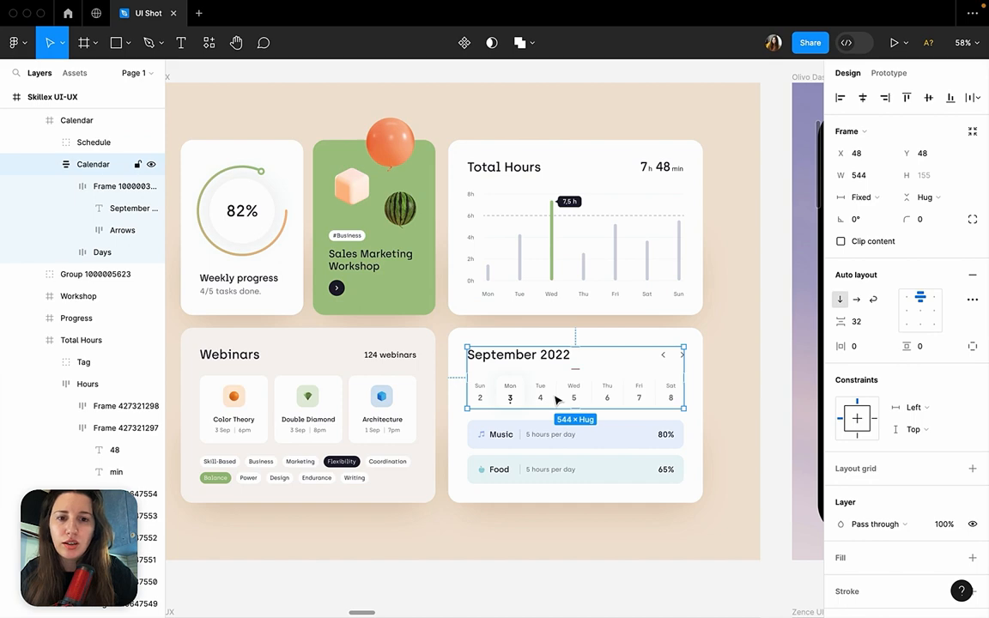
click(557, 401)
Compare Sourcio UI-UX's first device row, scenes card, Air Conditioner card and AI Power Analytics card.
scroll(556, 400, down, 10)
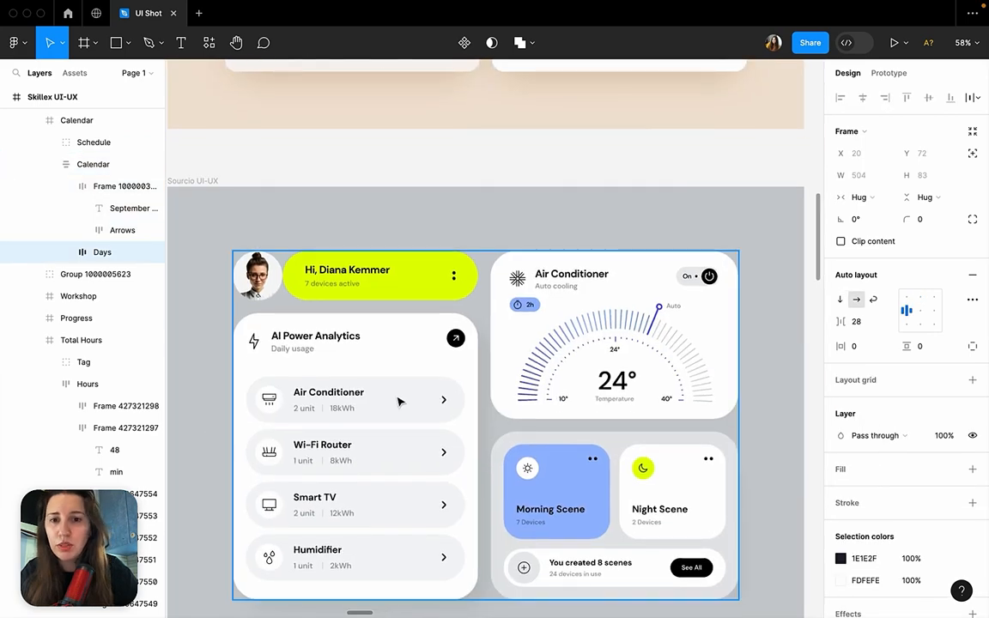
click(398, 402)
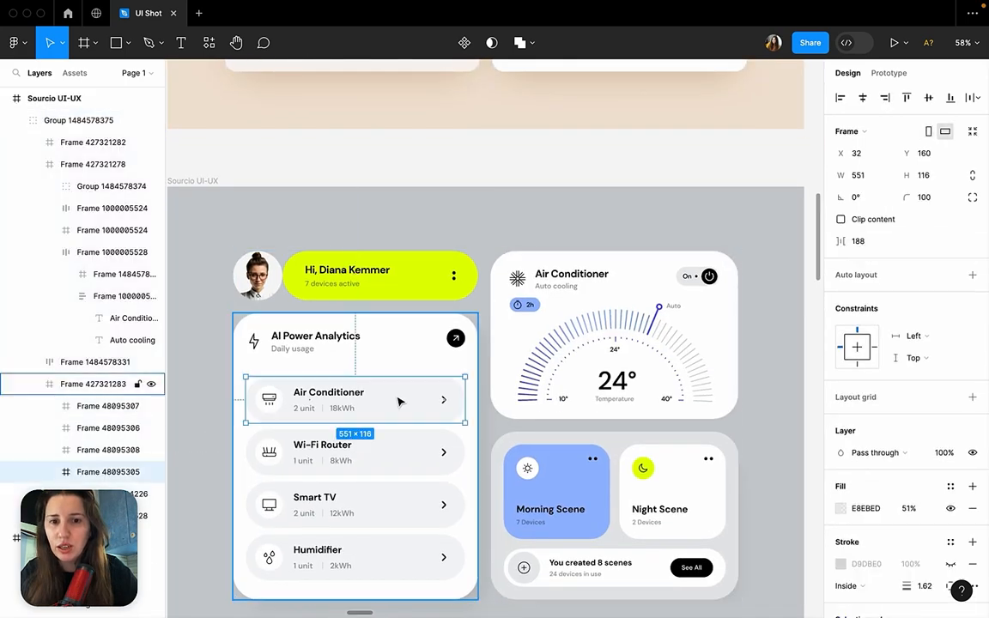
click(577, 478)
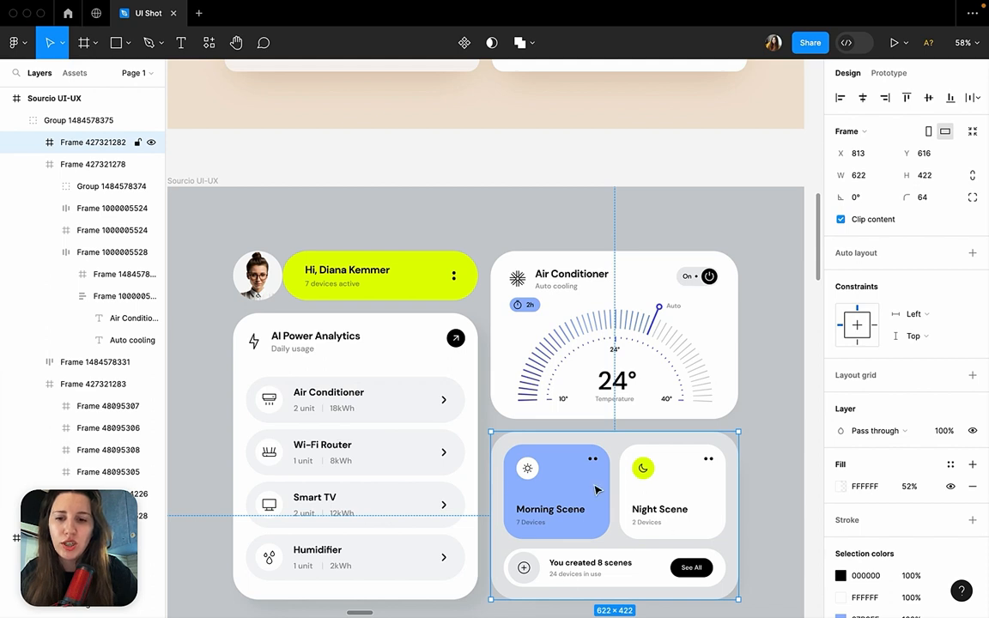
shift+click(614, 335)
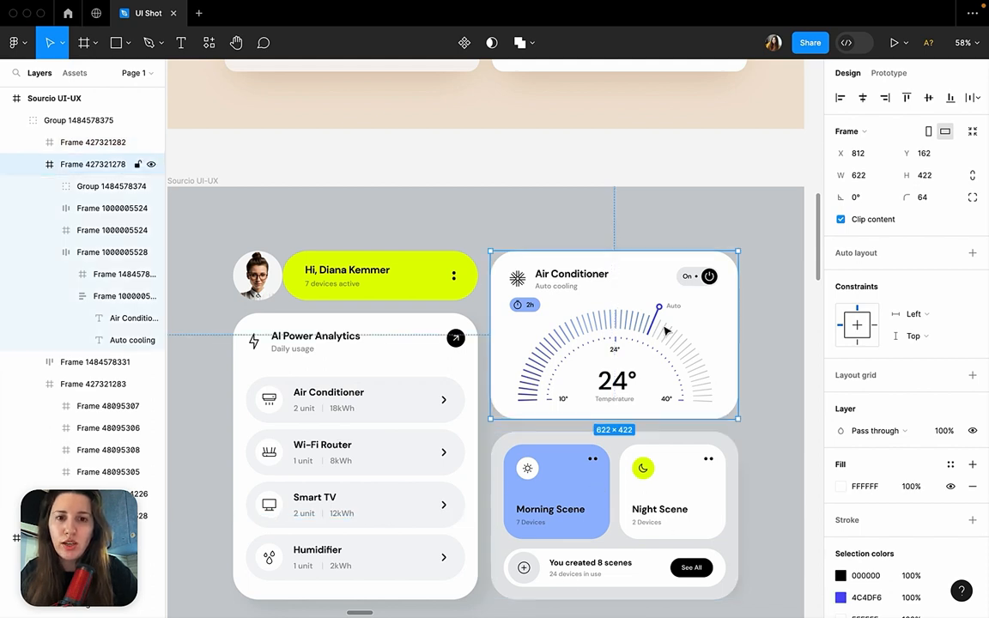
shift+click(355, 456)
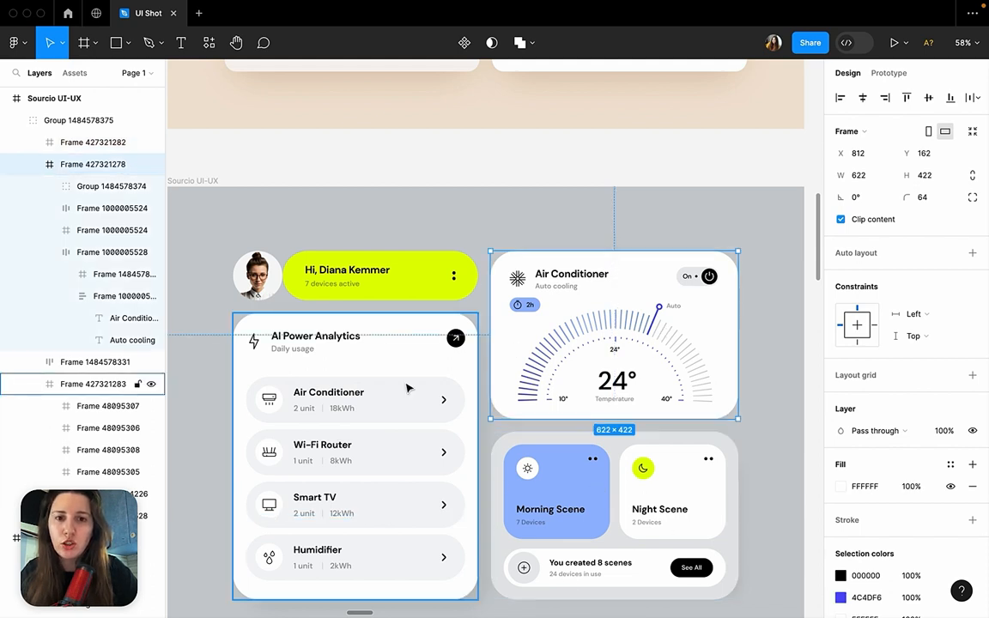
Inspect the Air Conditioner header and temperature gauge, then the AI Power Analytics arrow badge and first device row.
click(575, 286)
click(554, 280)
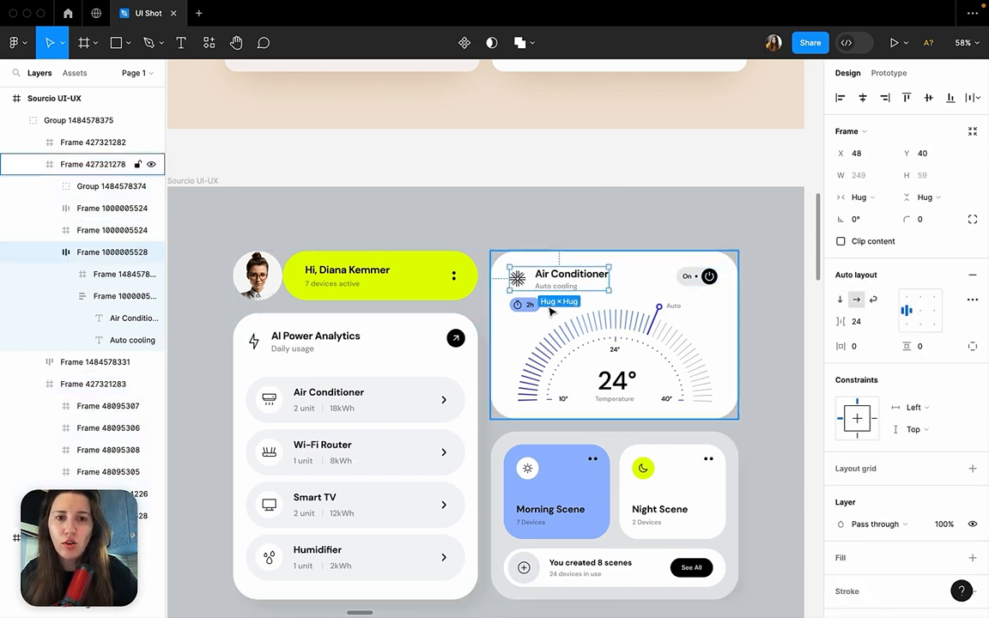
click(580, 361)
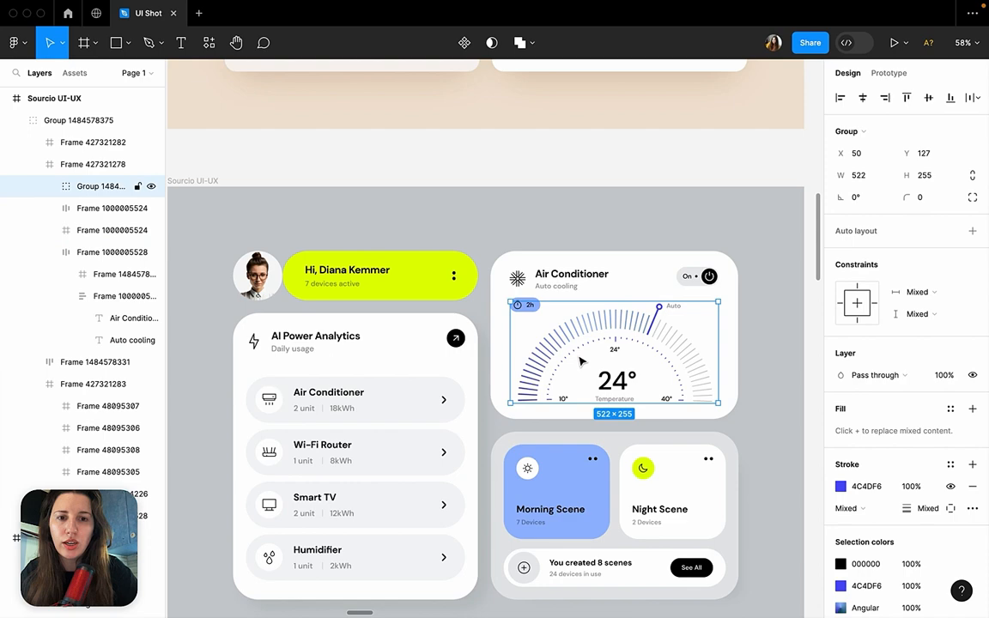
click(455, 338)
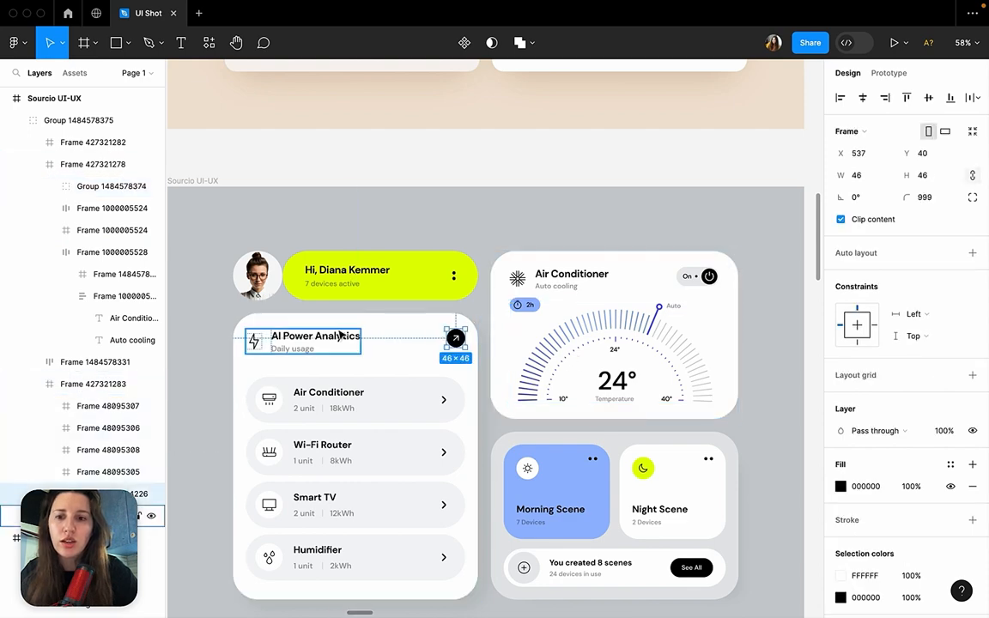
click(307, 401)
scroll(375, 490, down, 5)
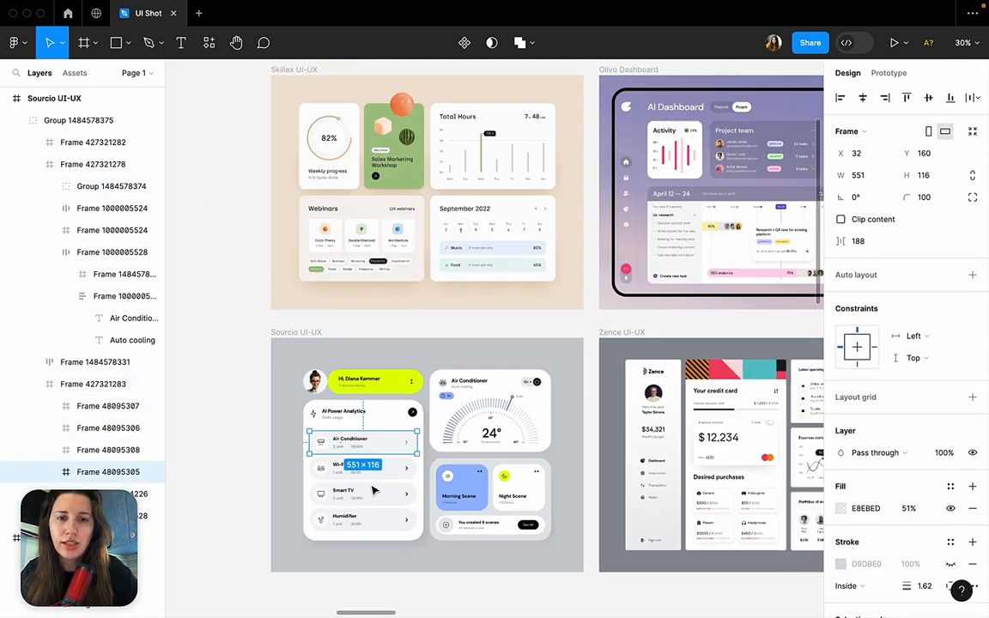
Examine the four cards of frame 102, from the Recent receipts list to the Pro Plan card.
scroll(374, 490, down, 3)
click(297, 403)
scroll(294, 402, left, 6)
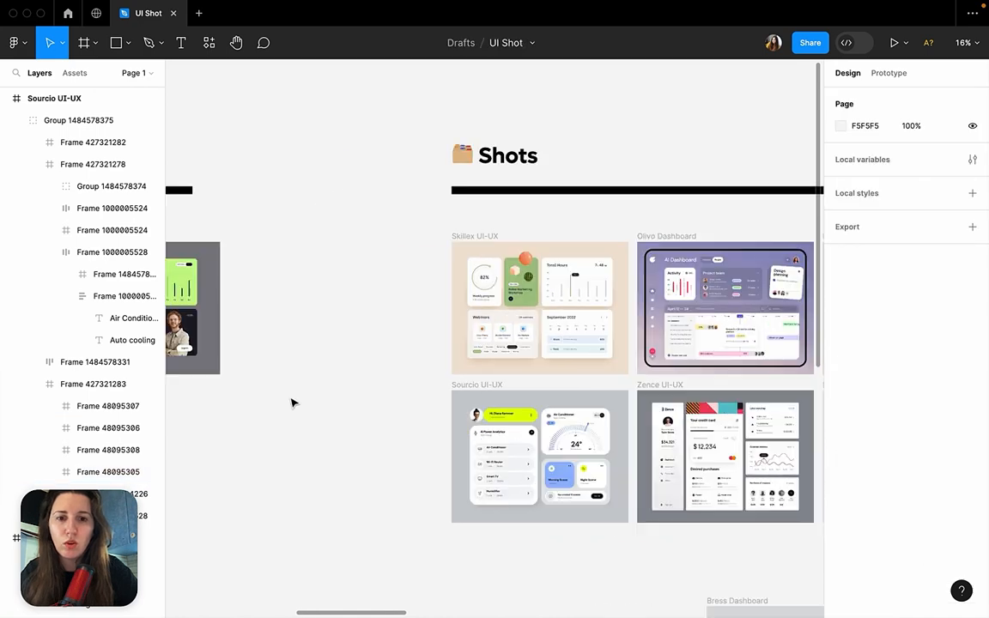
scroll(291, 403, left, 5)
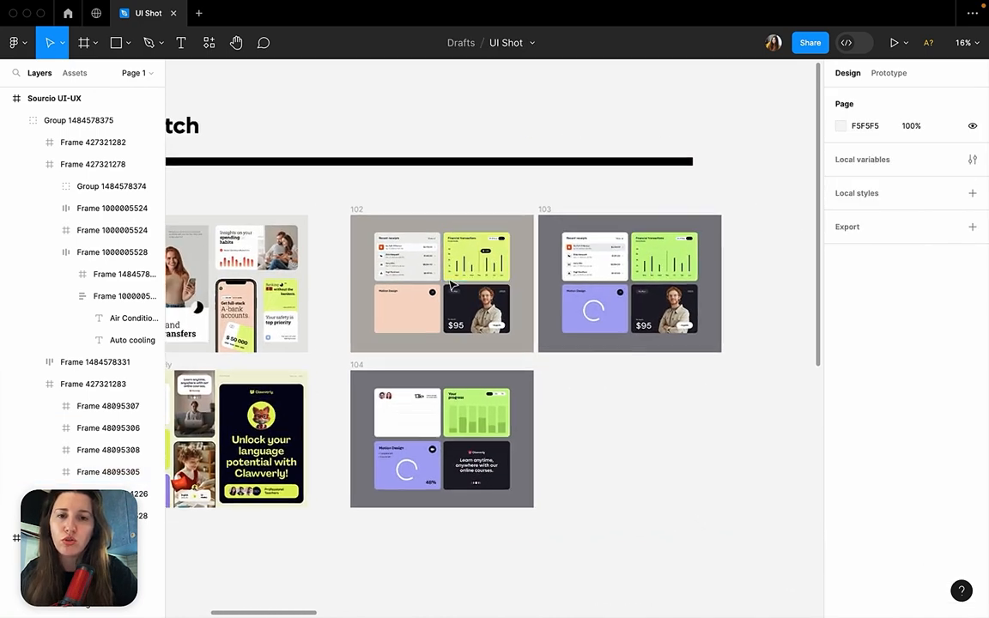
scroll(450, 285, up, 6)
scroll(450, 284, up, 2)
scroll(450, 284, left, 2)
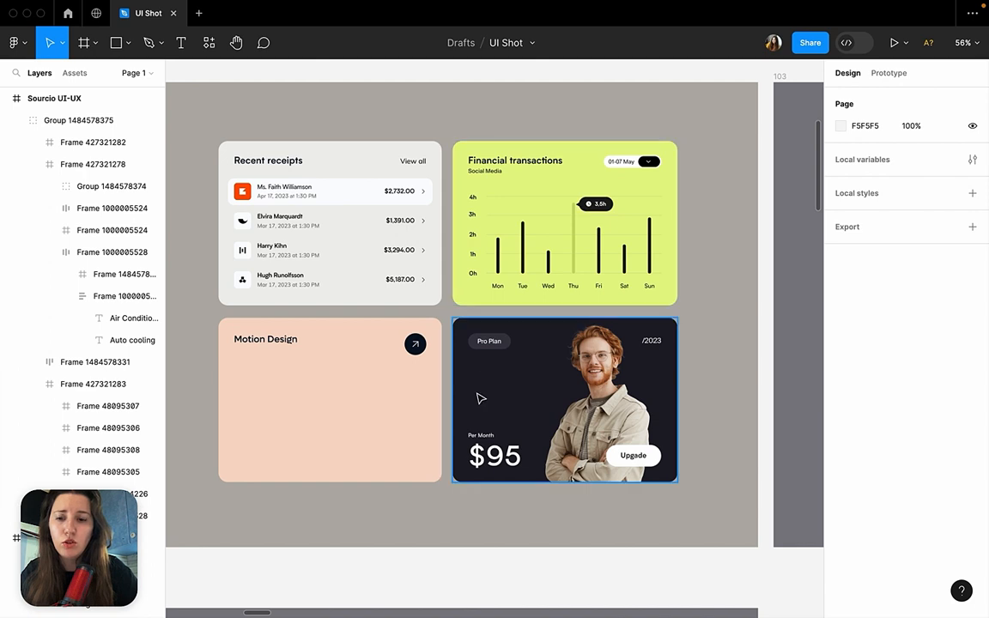
scroll(481, 398, up, 4)
scroll(481, 397, left, 4)
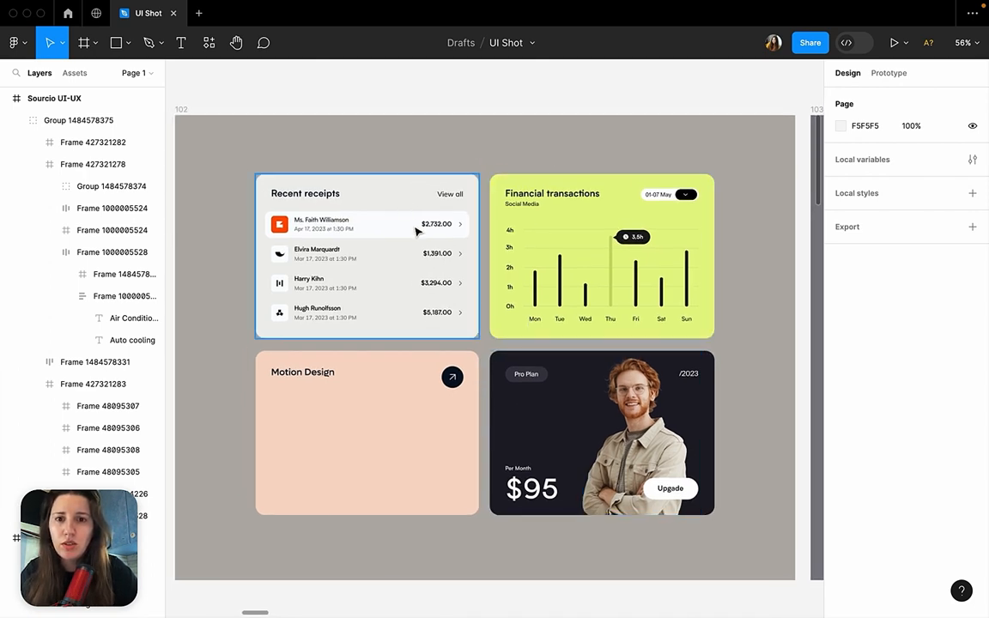
Inspect the bar chart group and its highlighted Thursday bar in frame 102's Financial transactions card.
double_click(560, 279)
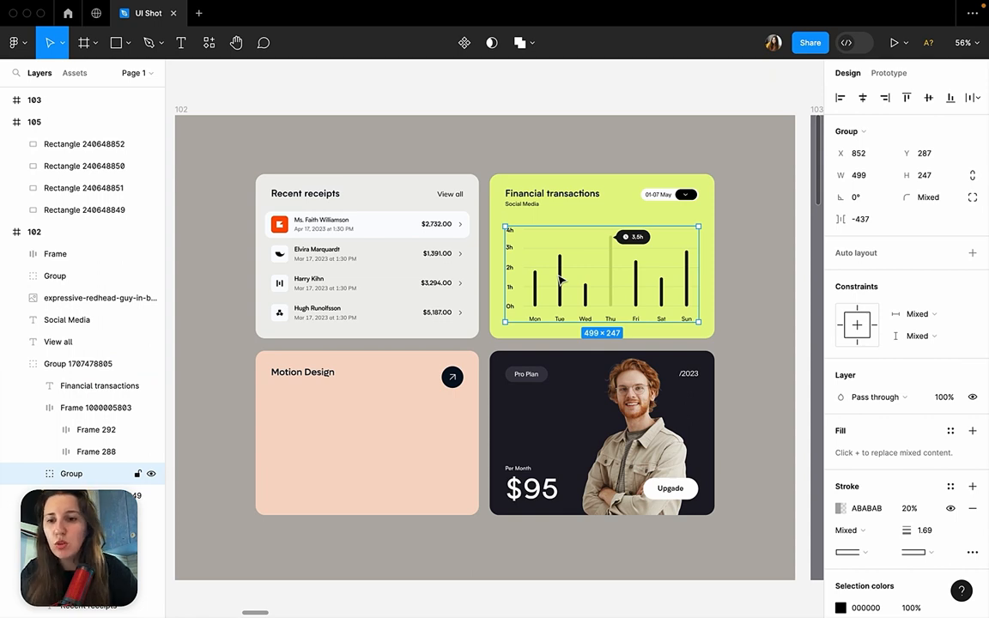
double_click(610, 273)
click(673, 134)
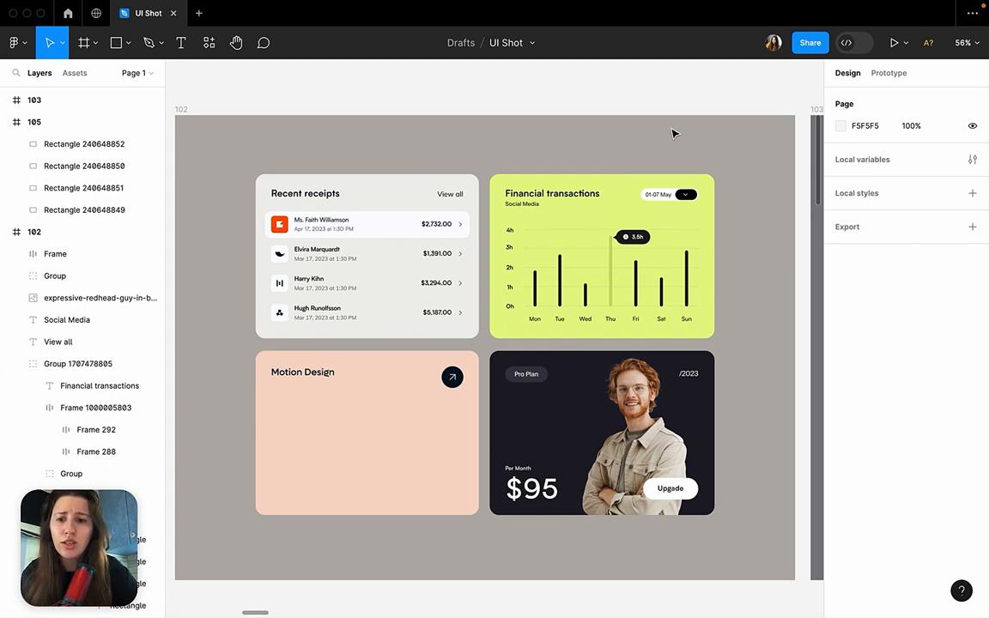
double_click(615, 283)
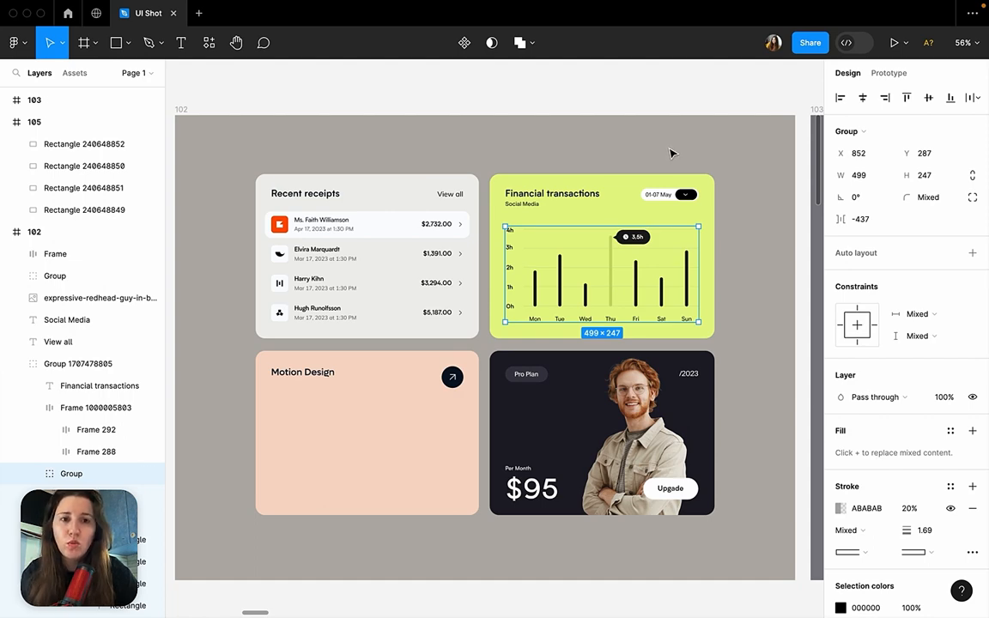
key(Escape)
Find the blue-sidebar shop dashboard under Design examples 01 and examine its Total sellings chart.
scroll(625, 271, down, 10)
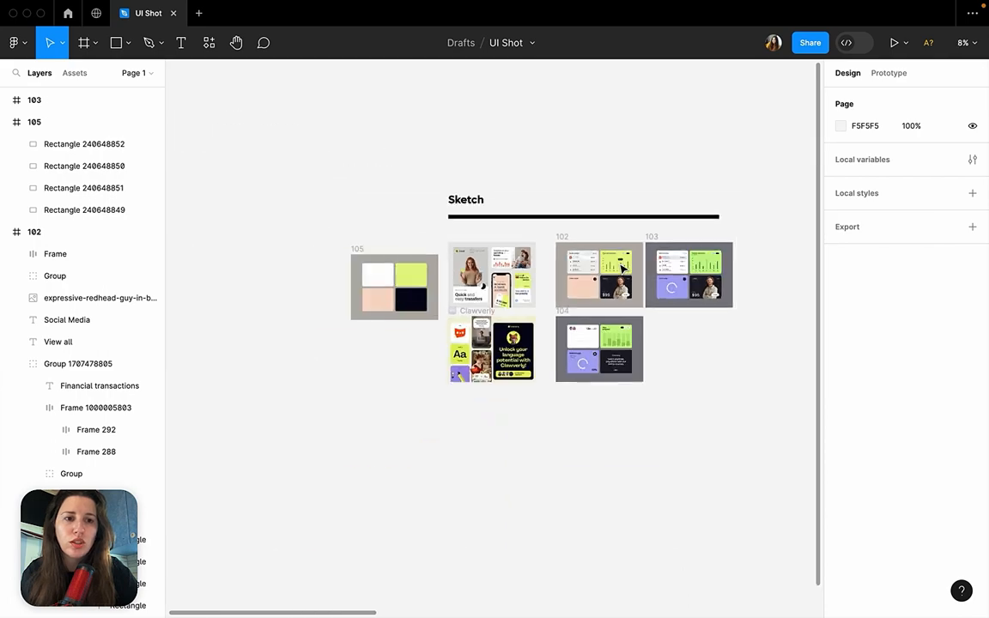
scroll(623, 268, right, 15)
scroll(623, 269, left, 3)
scroll(623, 269, down, 1)
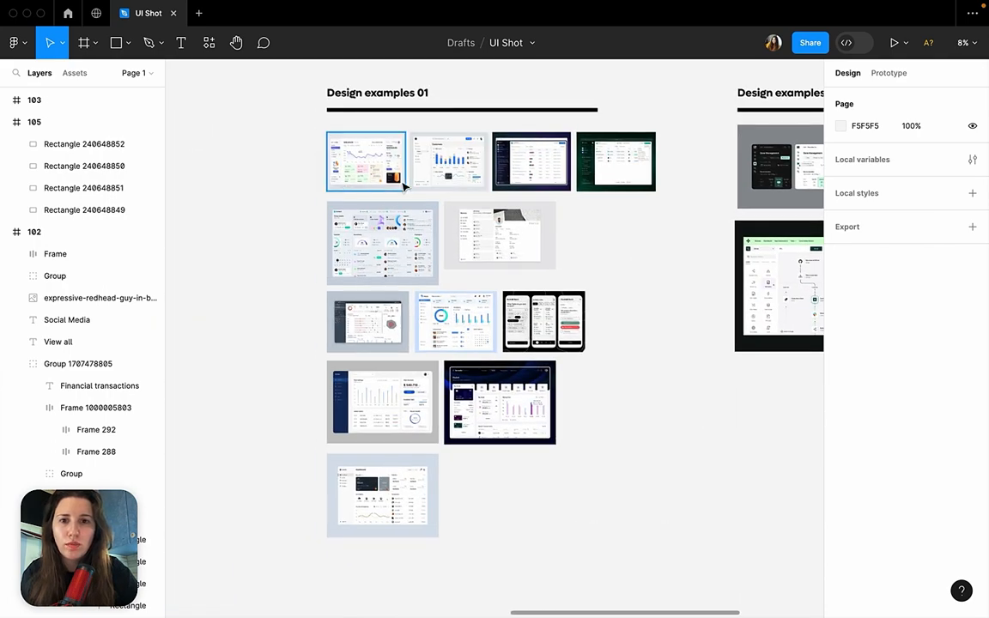
scroll(368, 461, up, 6)
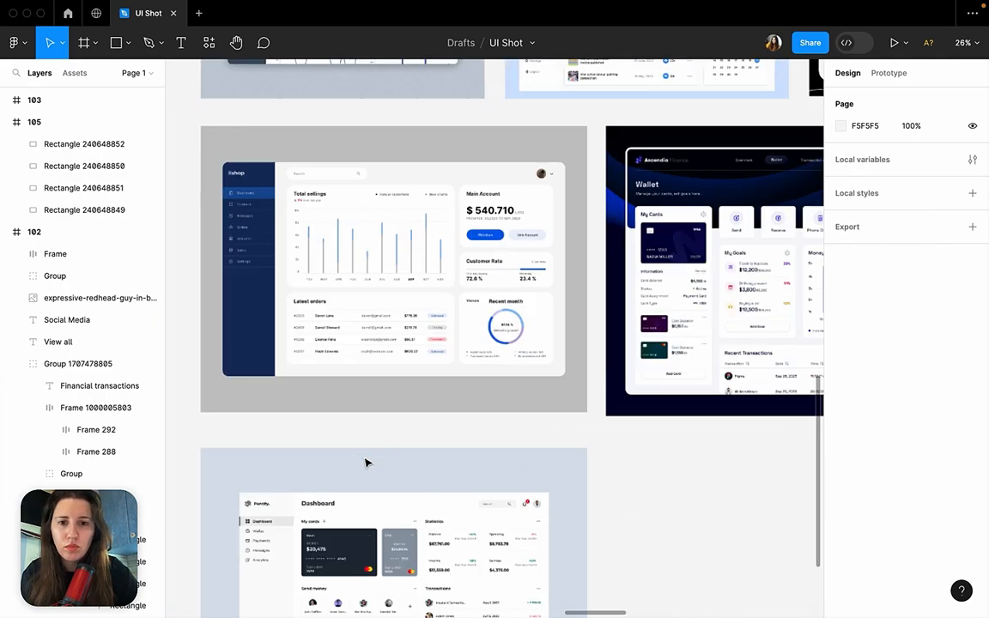
scroll(365, 464, up, 7)
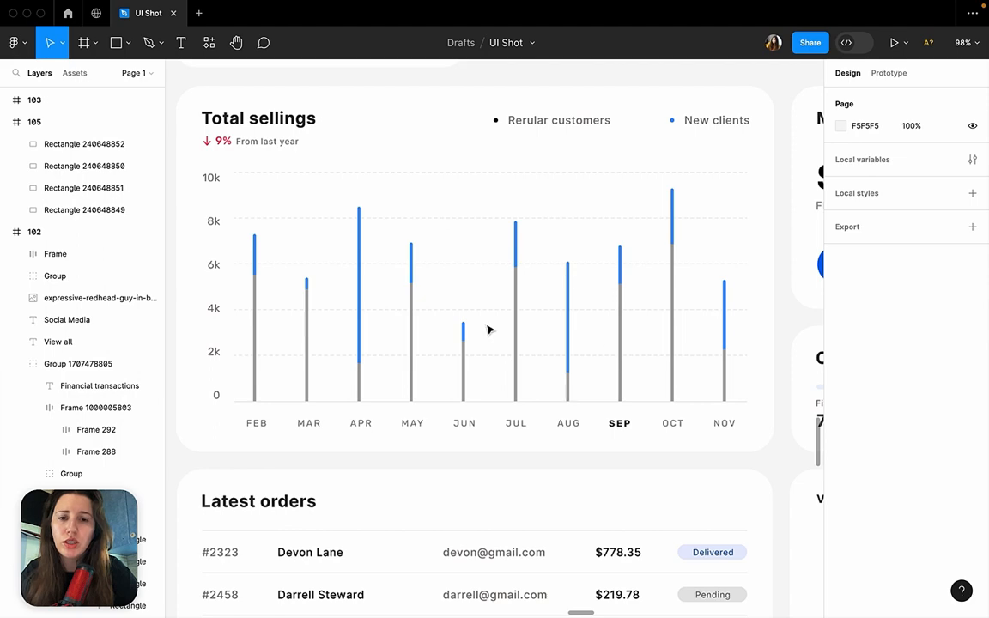
Look over the neighbouring Design examples 01 dashboards, including the Ascendia wallet, and compare the Total sellings and Latest orders cards.
scroll(487, 329, down, 15)
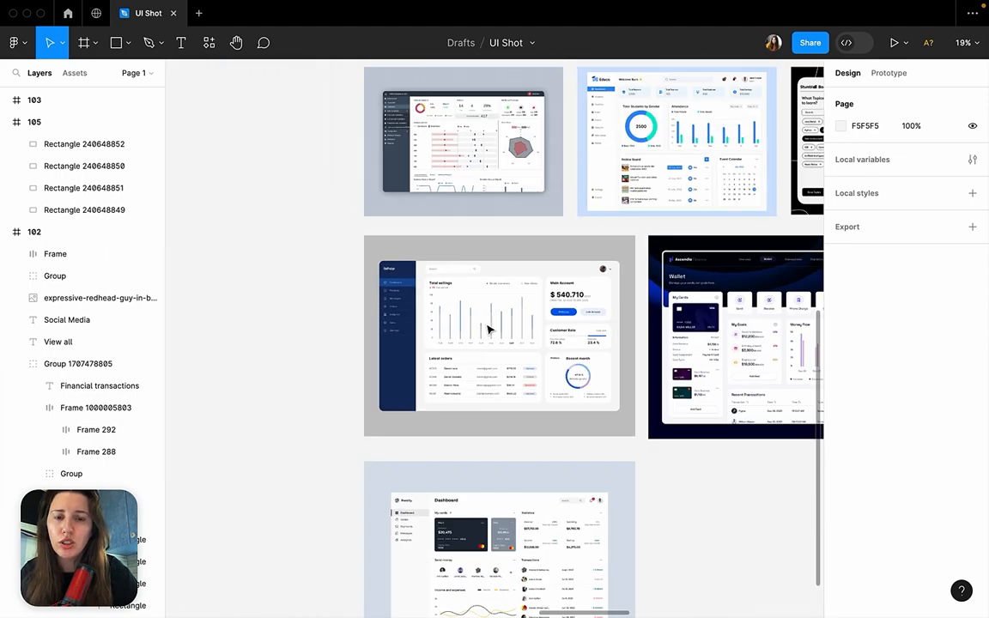
scroll(489, 330, right, 6)
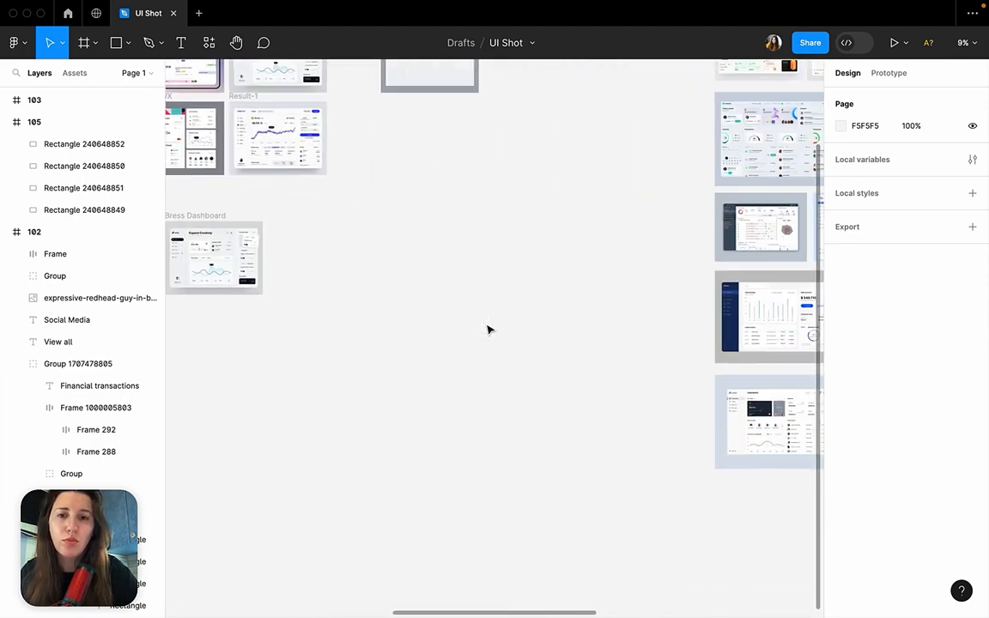
scroll(488, 330, up, 5)
scroll(489, 332, down, 3)
scroll(487, 330, up, 10)
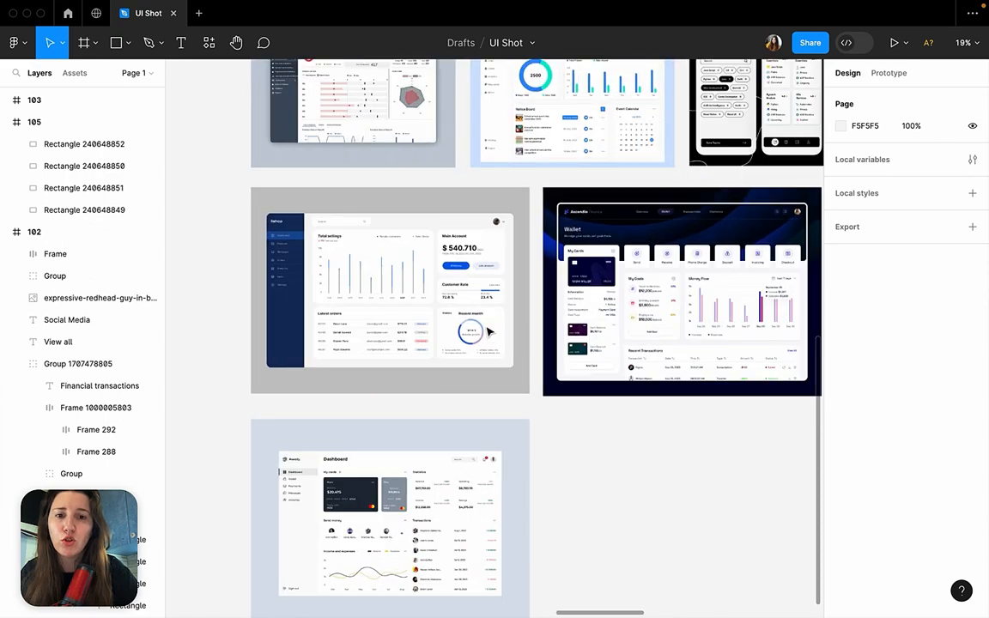
scroll(487, 331, down, 2)
scroll(488, 332, left, 1)
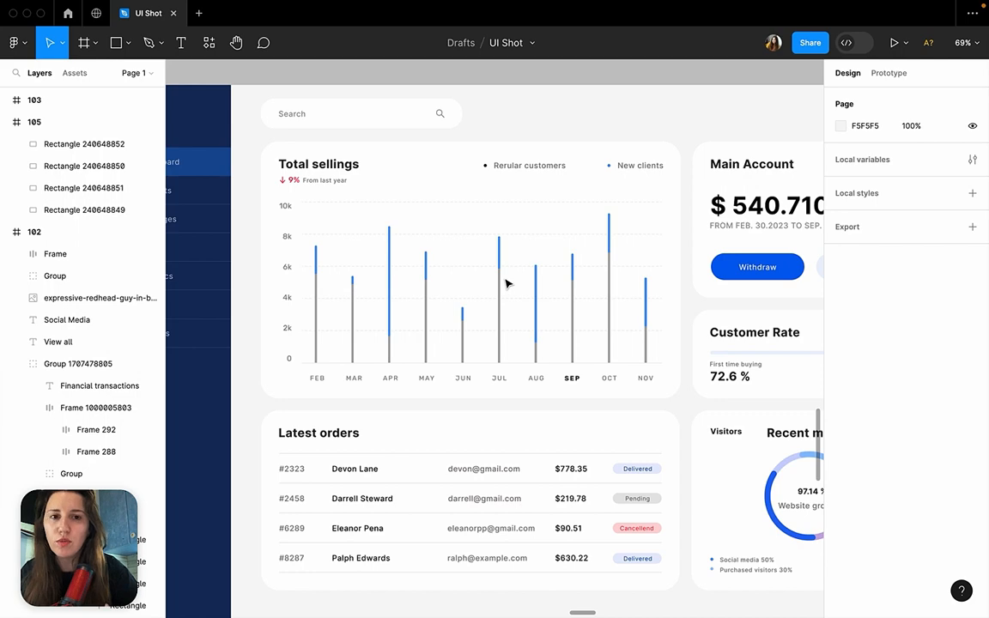
Examine the shop dashboard's Recent month donut chart together with its Main Account and Customer Rate cards.
scroll(507, 284, down, 8)
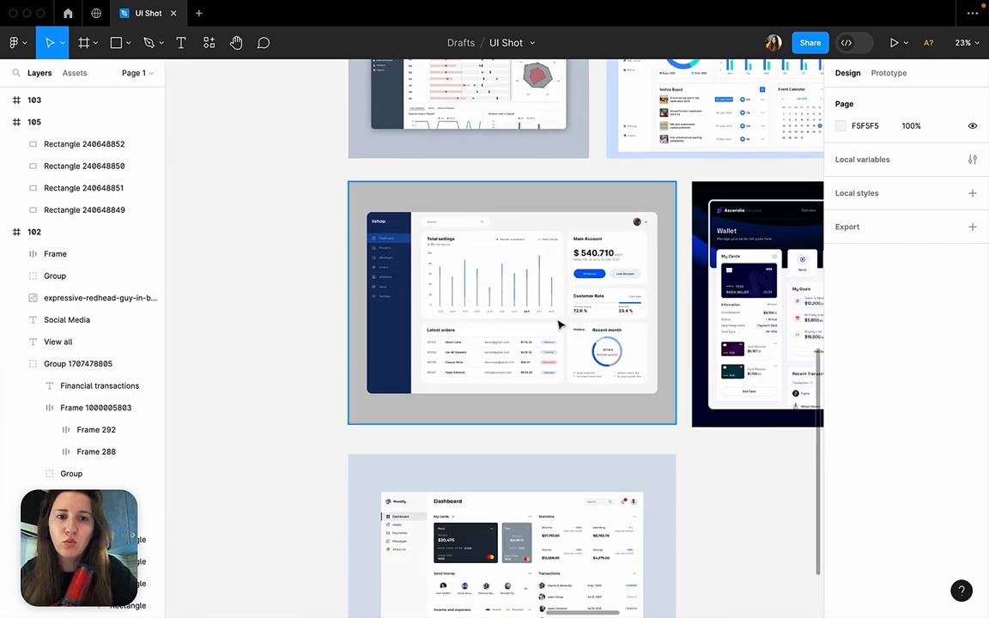
scroll(585, 336, up, 8)
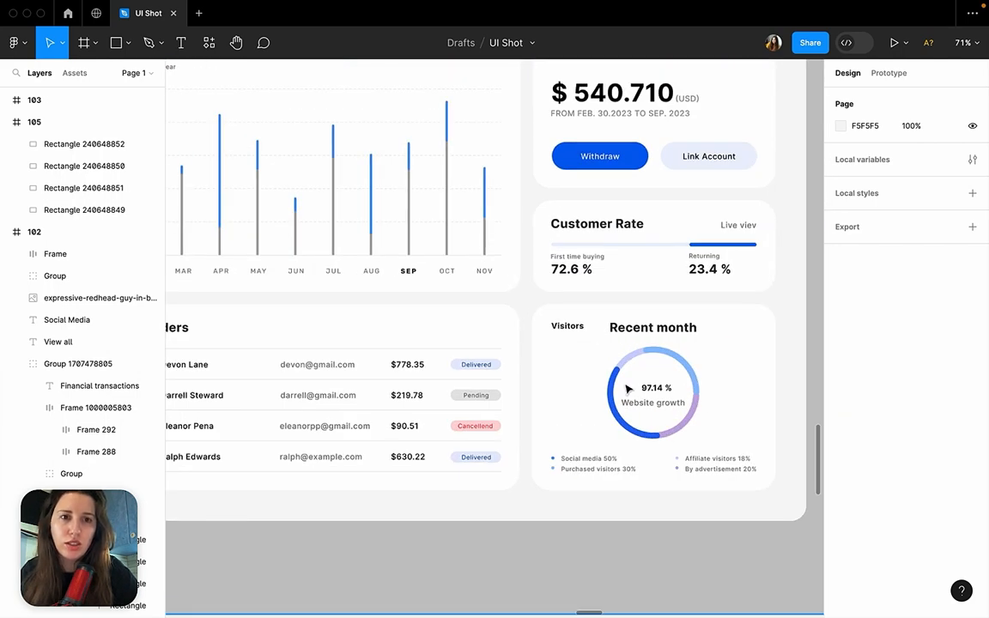
scroll(628, 389, up, 2)
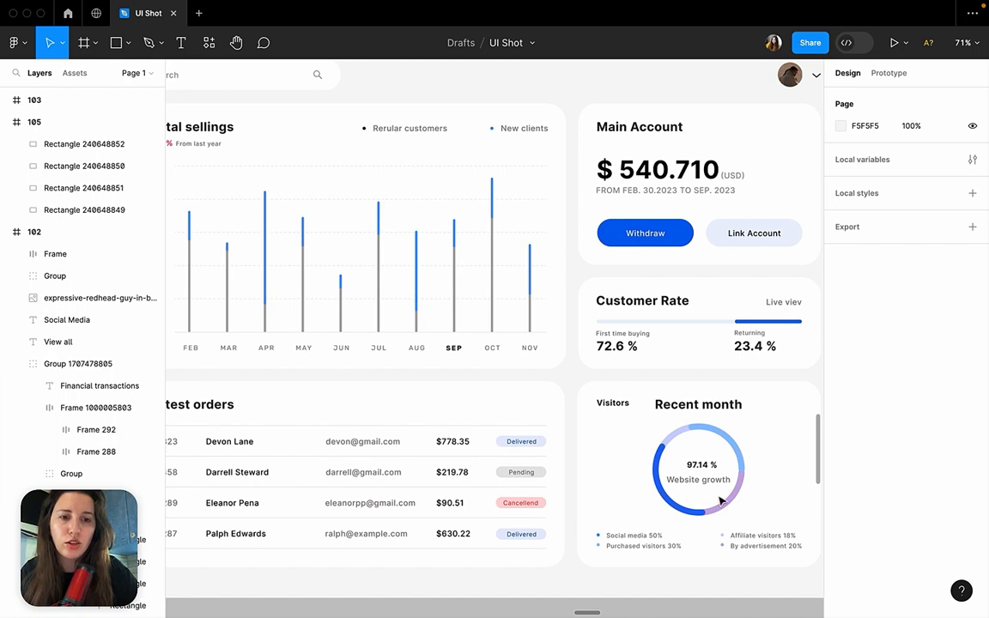
Return to frame 102 in the Sketch section and review the composition of its four cards.
scroll(694, 451, down, 10)
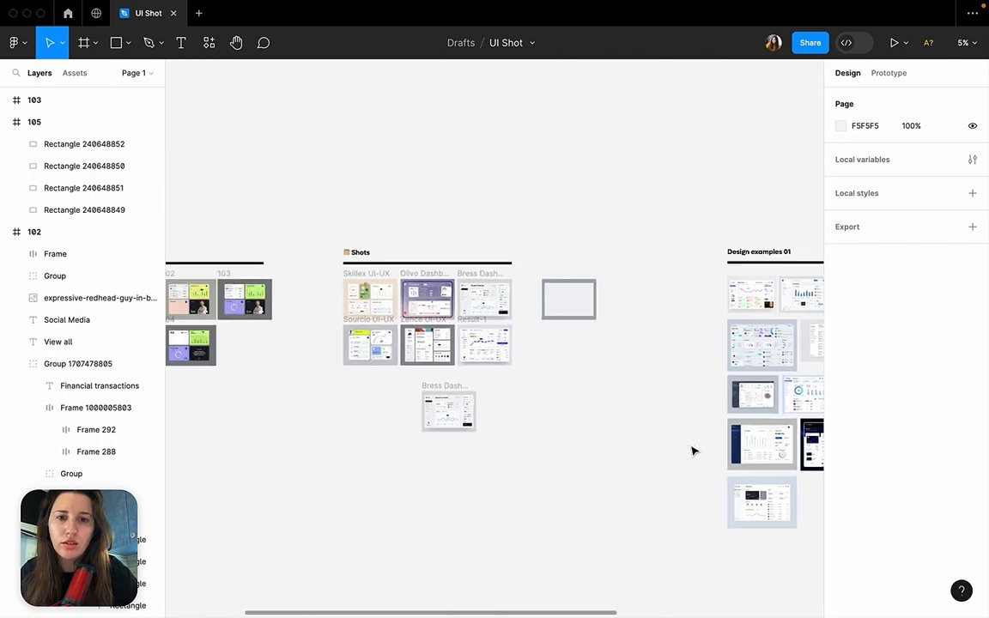
scroll(448, 386, left, 6)
scroll(441, 348, up, 5)
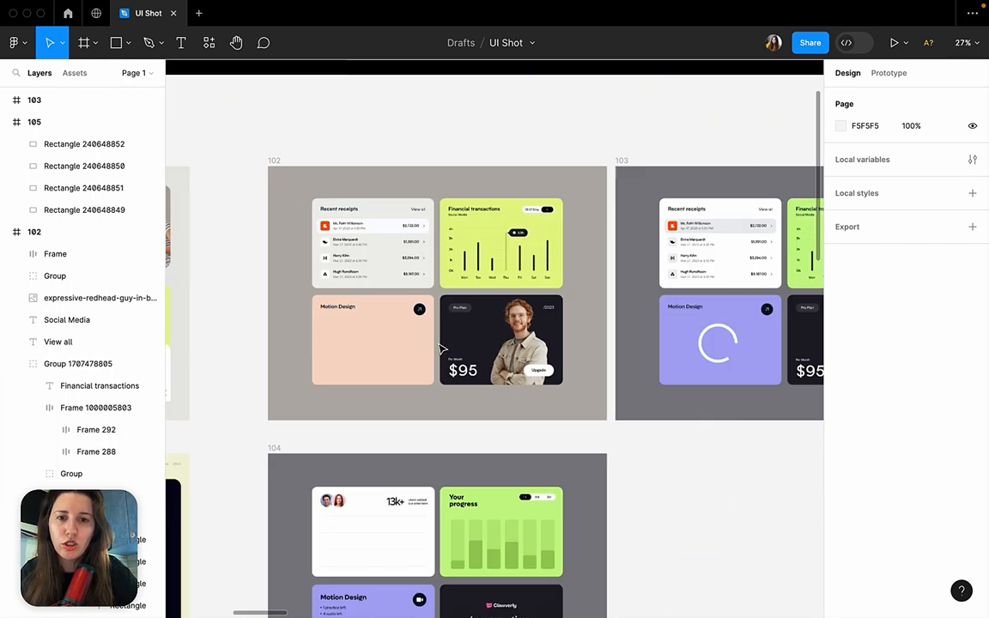
scroll(440, 348, up, 3)
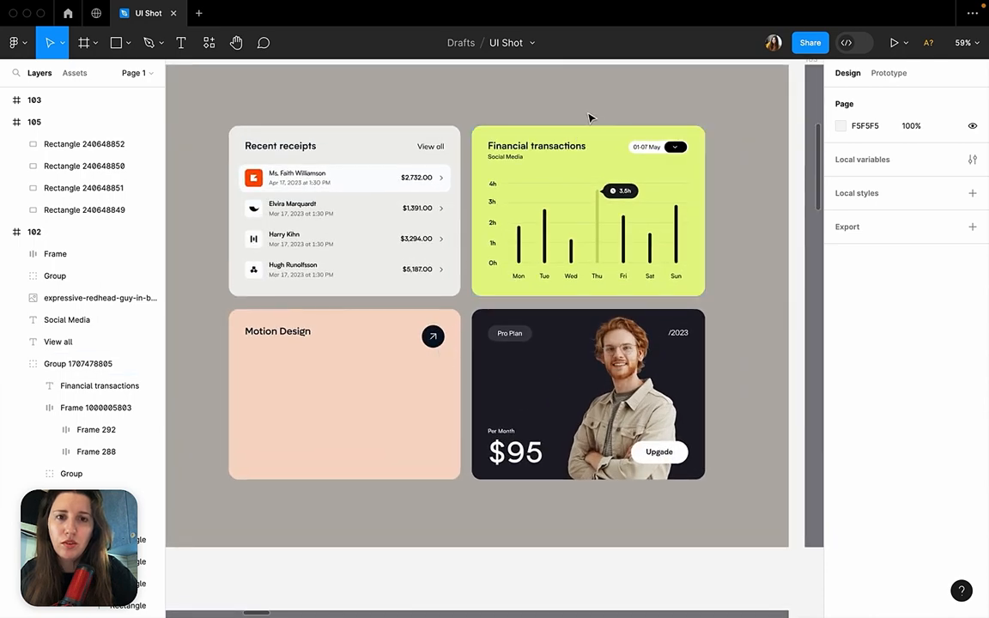
Compare frame 105's four blank cards with the A-bank reference image beside them.
scroll(589, 118, down, 5)
scroll(590, 119, left, 5)
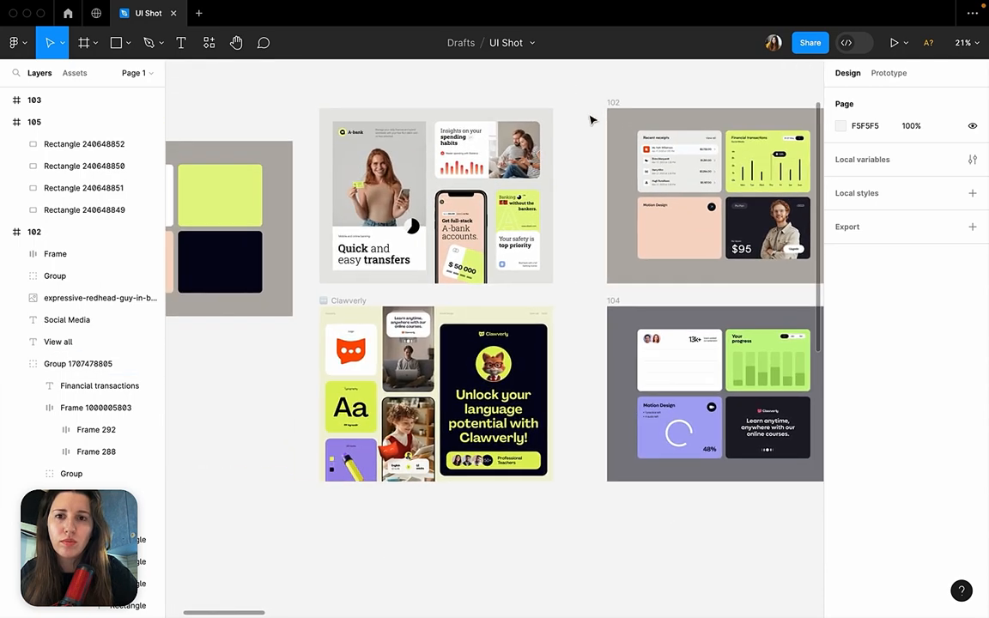
scroll(590, 119, left, 4)
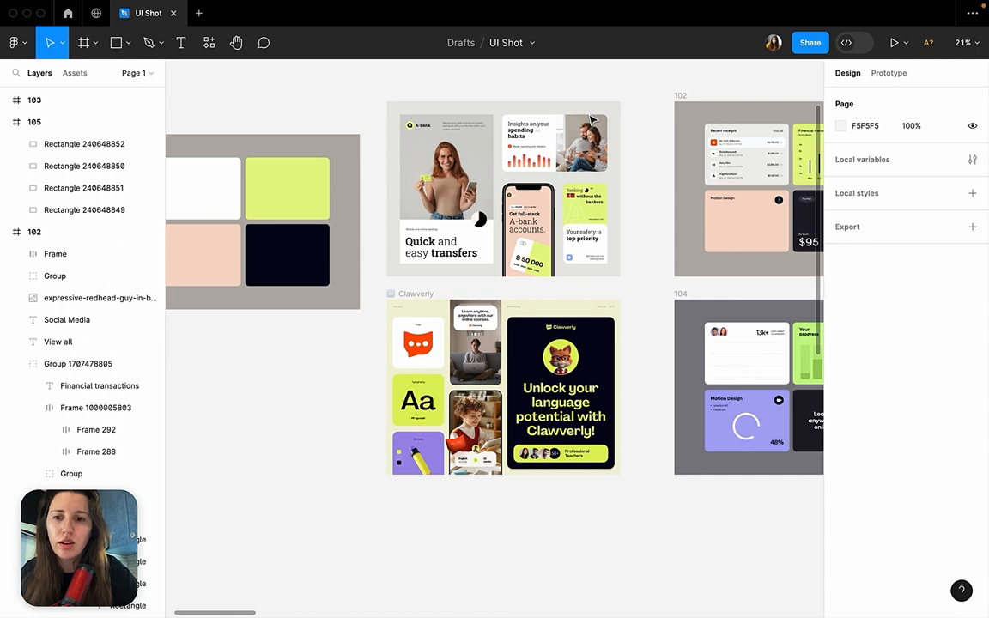
scroll(593, 120, left, 5)
click(719, 117)
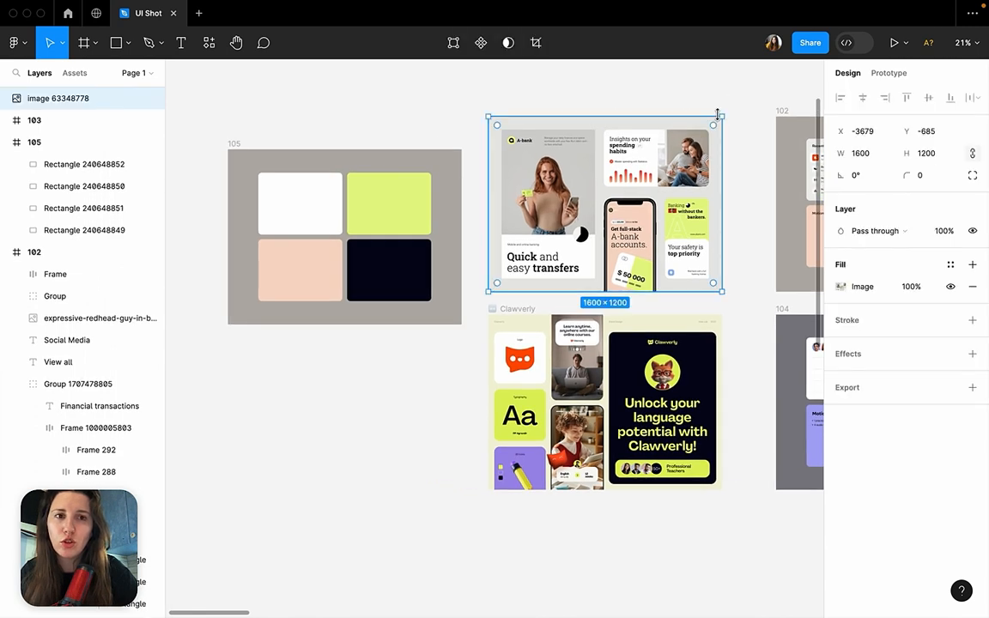
Select frame 102 and inspect the weekly chart group inside its Financial transactions card.
click(706, 108)
scroll(706, 108, right, 9)
scroll(706, 108, down, 2)
click(590, 80)
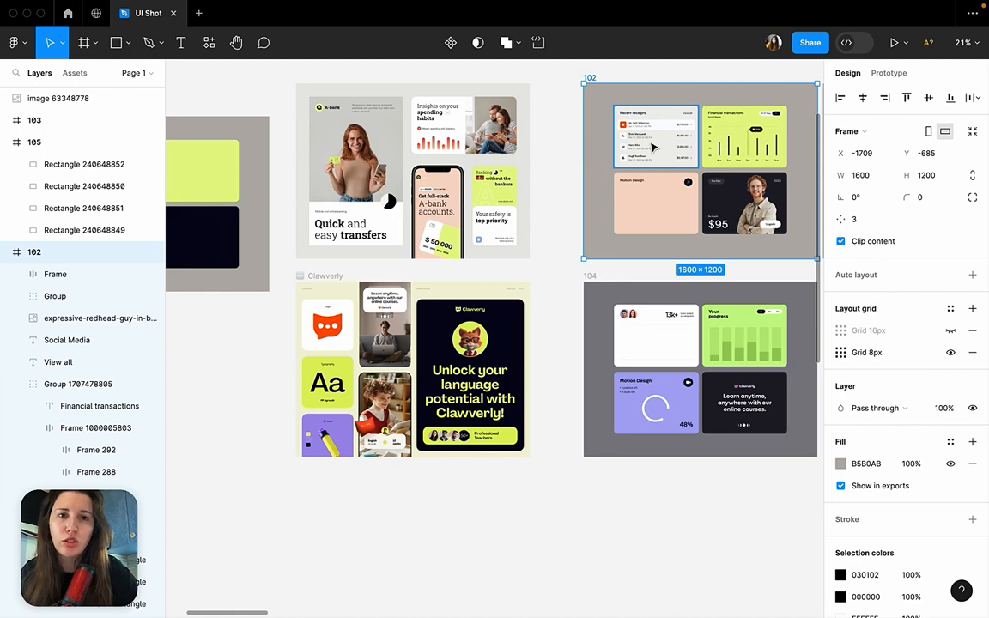
scroll(725, 161, up, 5)
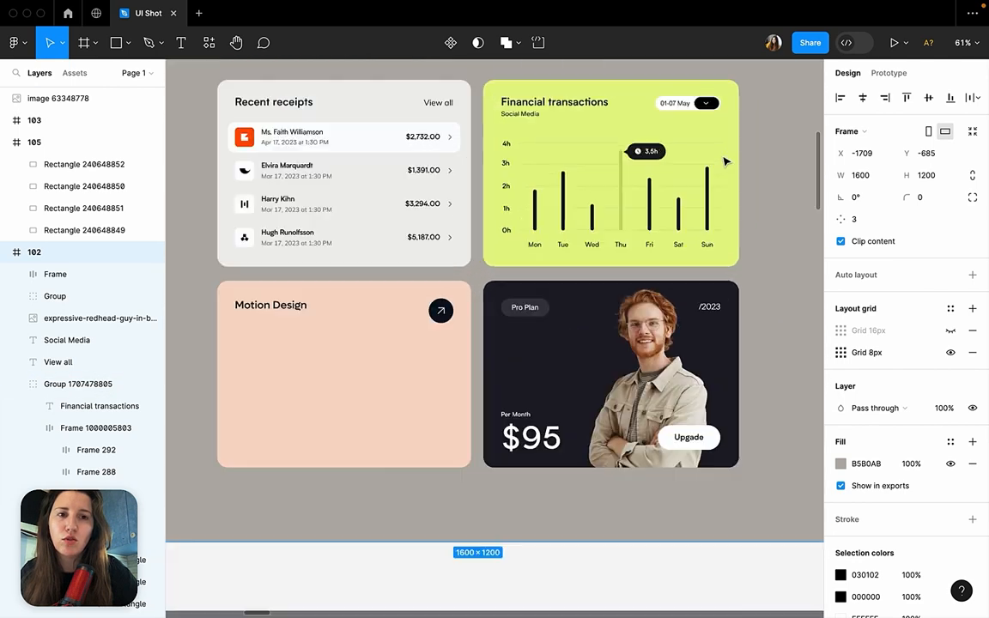
scroll(726, 161, up, 2)
double_click(505, 165)
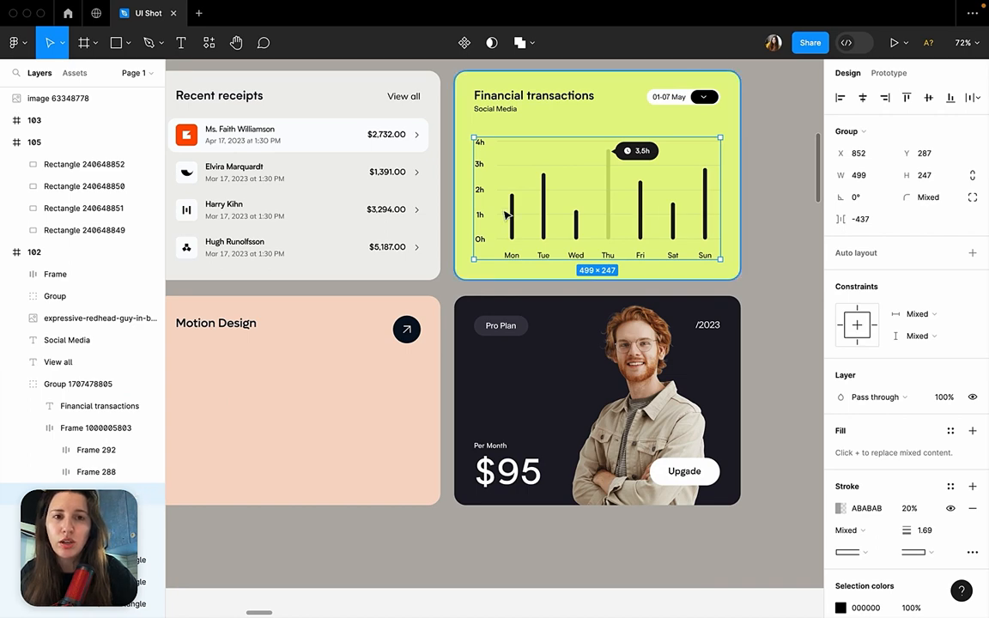
Inspect the temperature gauge group in the Air Conditioner card of the Sourcio UI-UX shot.
scroll(505, 215, down, 8)
scroll(505, 215, right, 10)
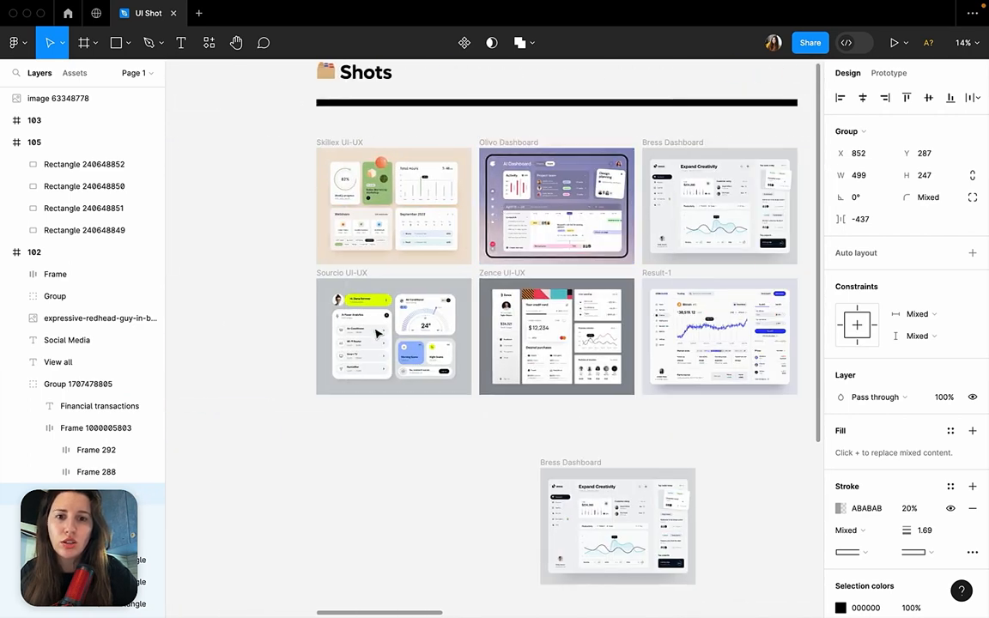
scroll(378, 333, up, 10)
click(706, 190)
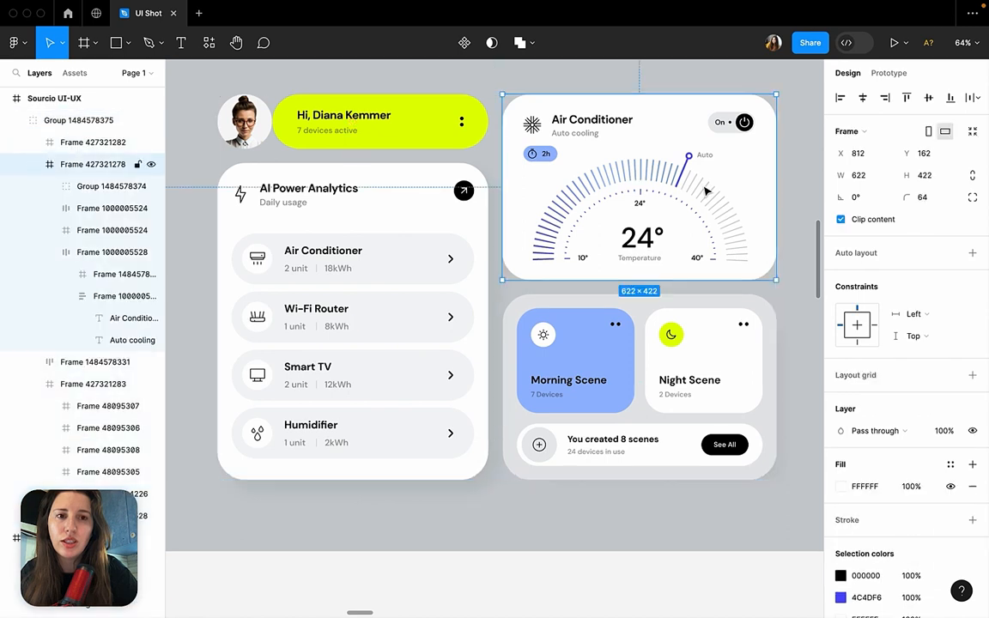
double_click(706, 191)
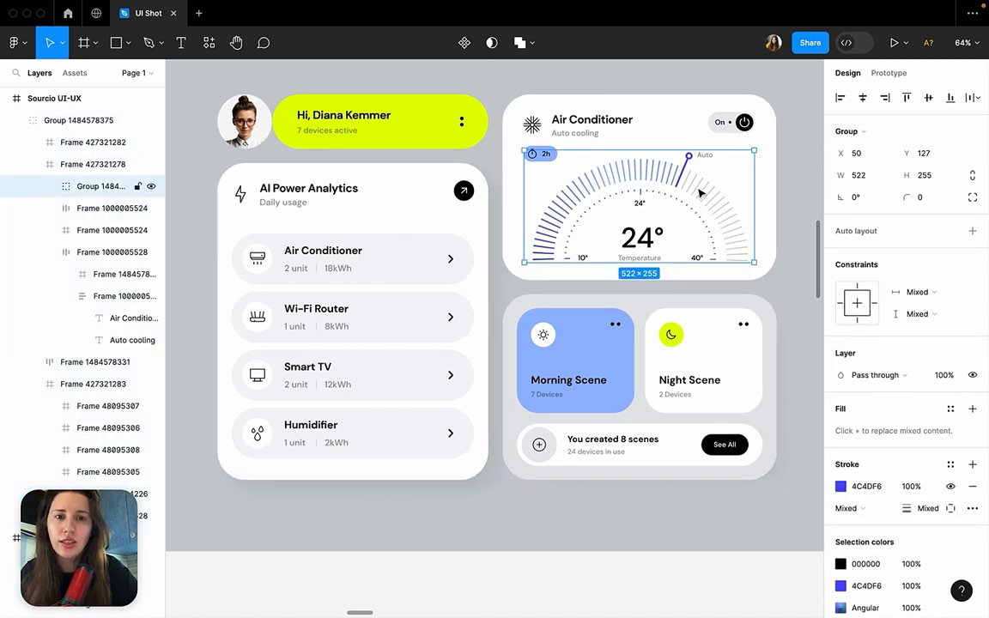
click(793, 179)
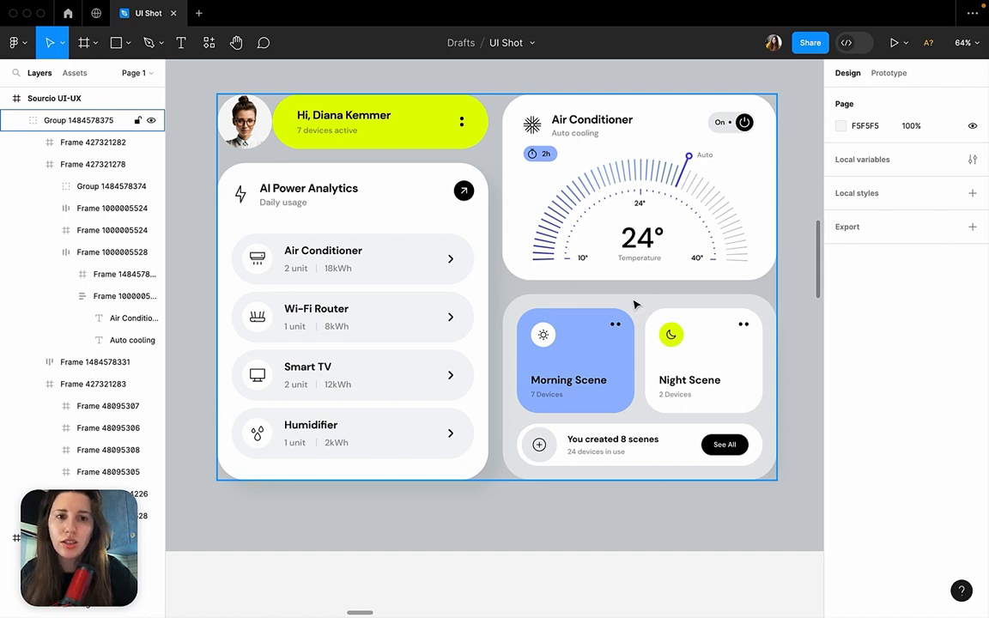
scroll(635, 305, down, 2)
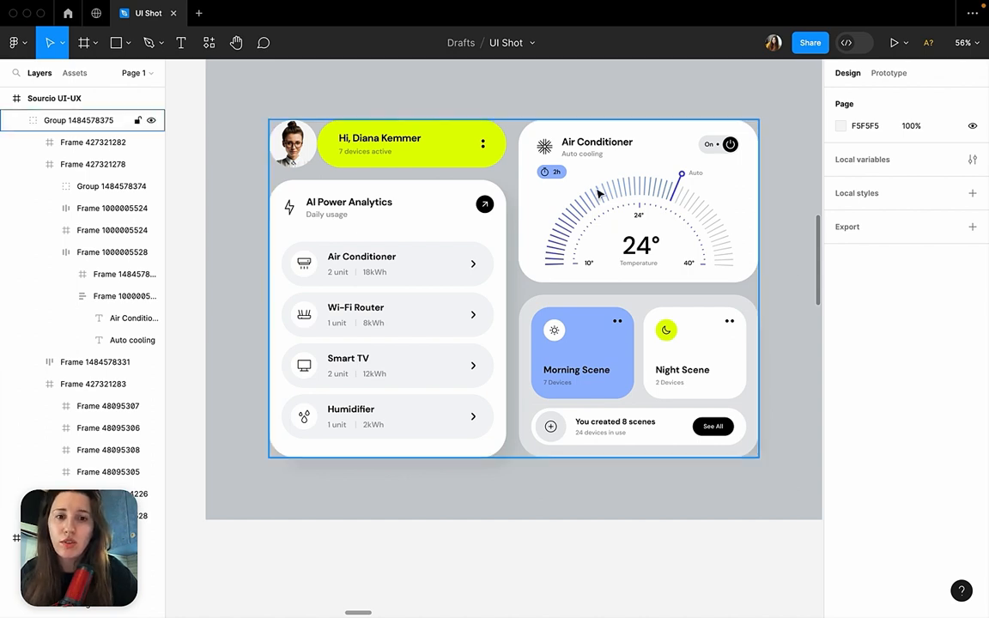
Select the blank lime card in frame 105 and compare it with the cards in frame 102.
scroll(600, 194, down, 10)
scroll(533, 206, left, 5)
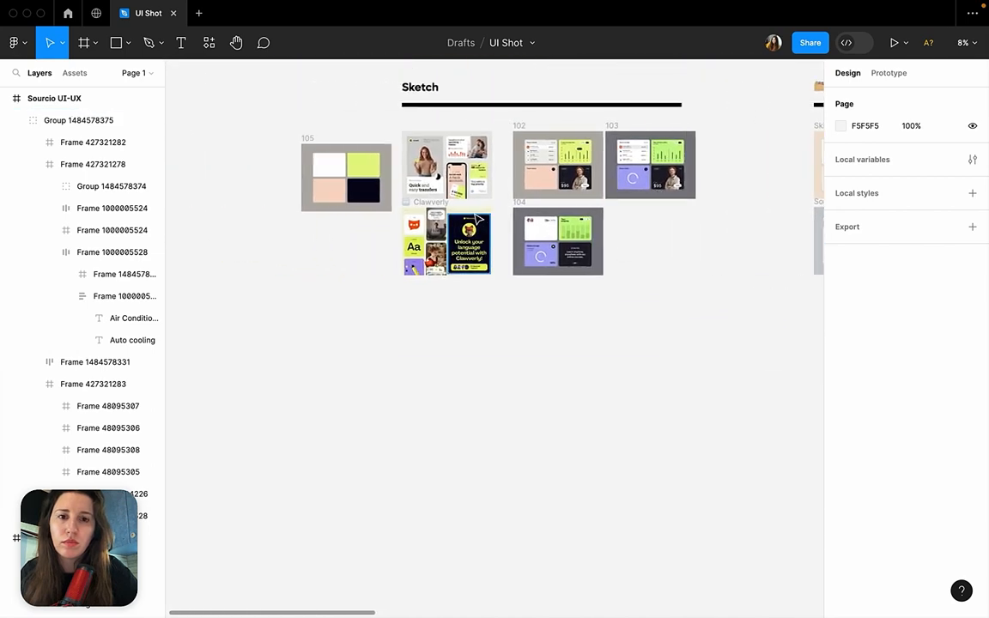
scroll(479, 220, up, 5)
click(353, 166)
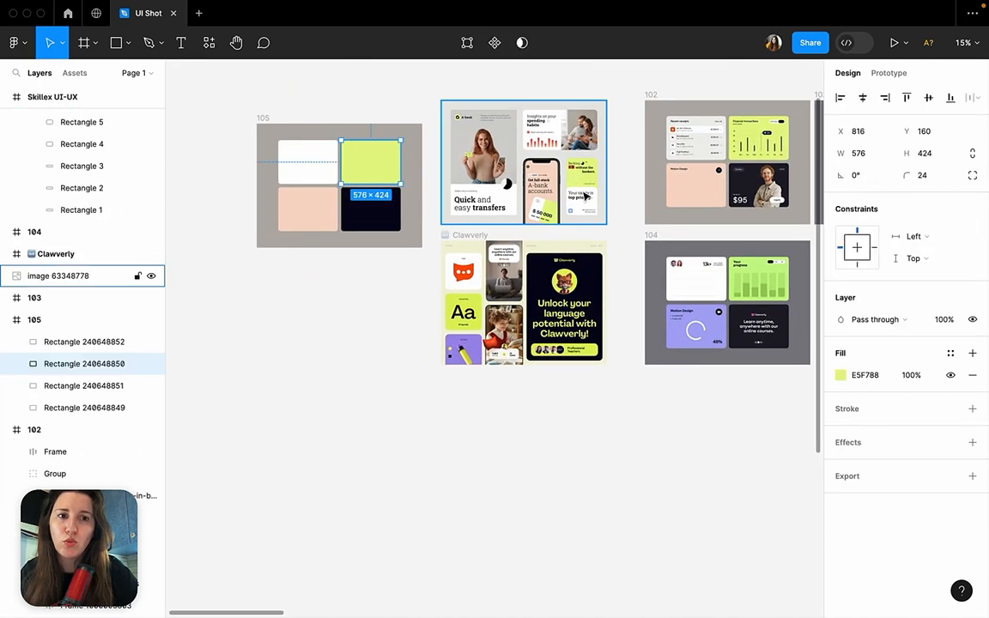
scroll(586, 196, right, 3)
scroll(586, 196, down, 1)
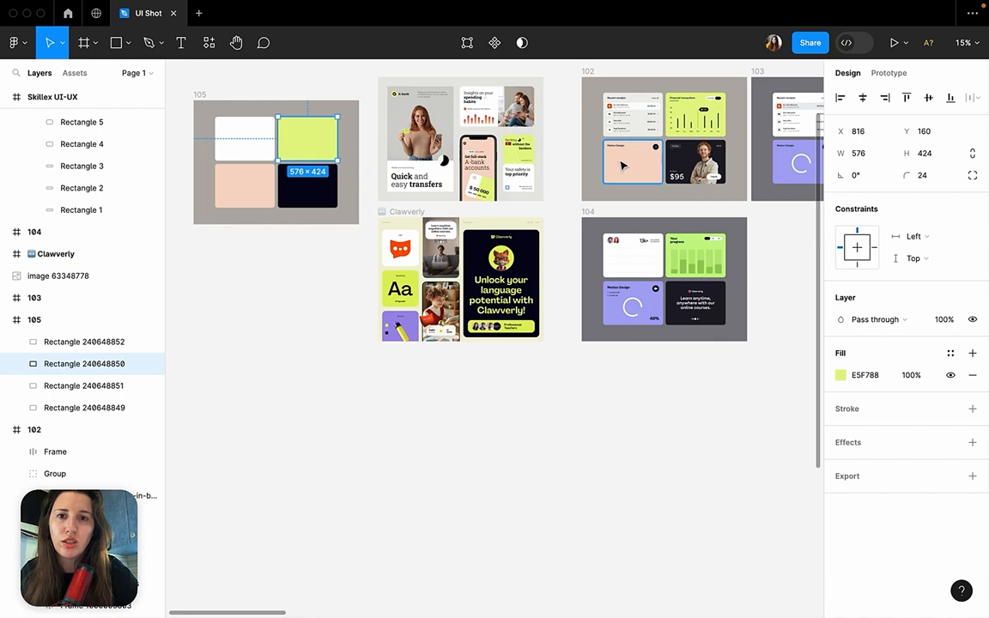
Try to copy the "Financial transactions" heading from frame 102 onto the lime card in frame 105.
scroll(623, 166, up, 8)
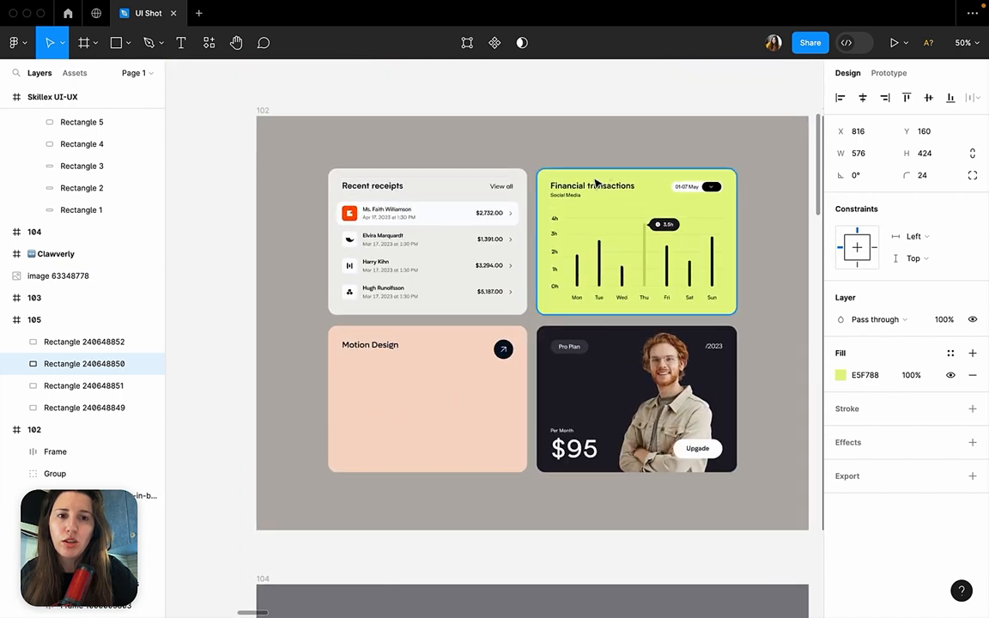
click(599, 191)
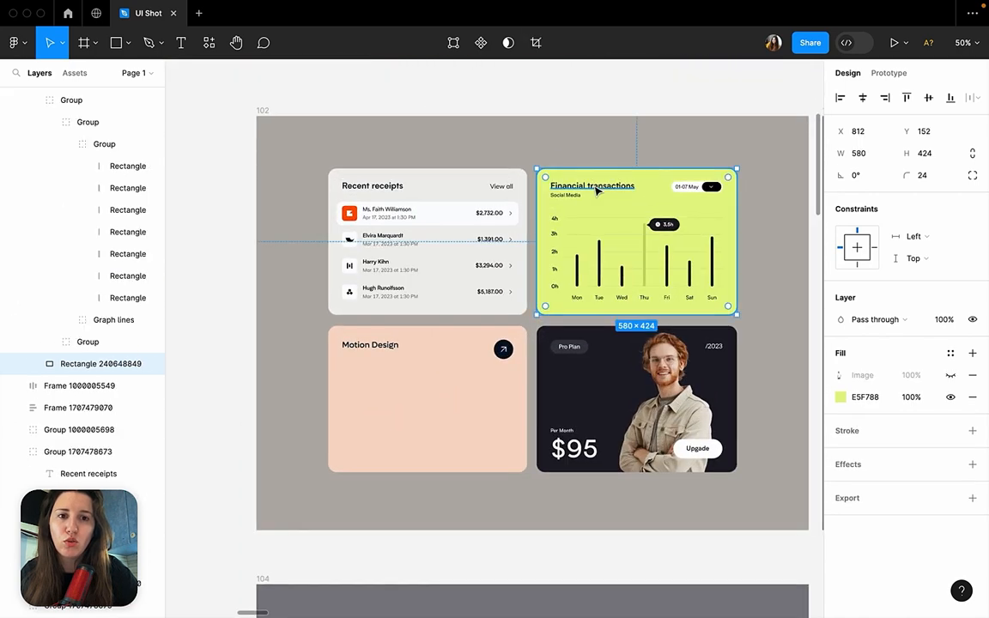
click(599, 191)
scroll(400, 371, left, 10)
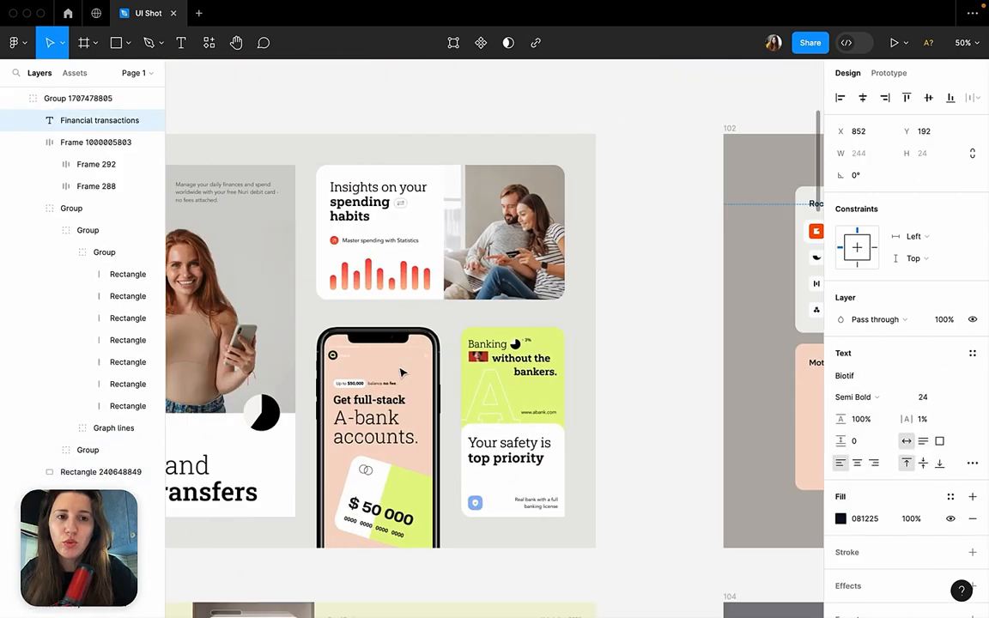
scroll(400, 372, left, 10)
scroll(400, 371, up, 3)
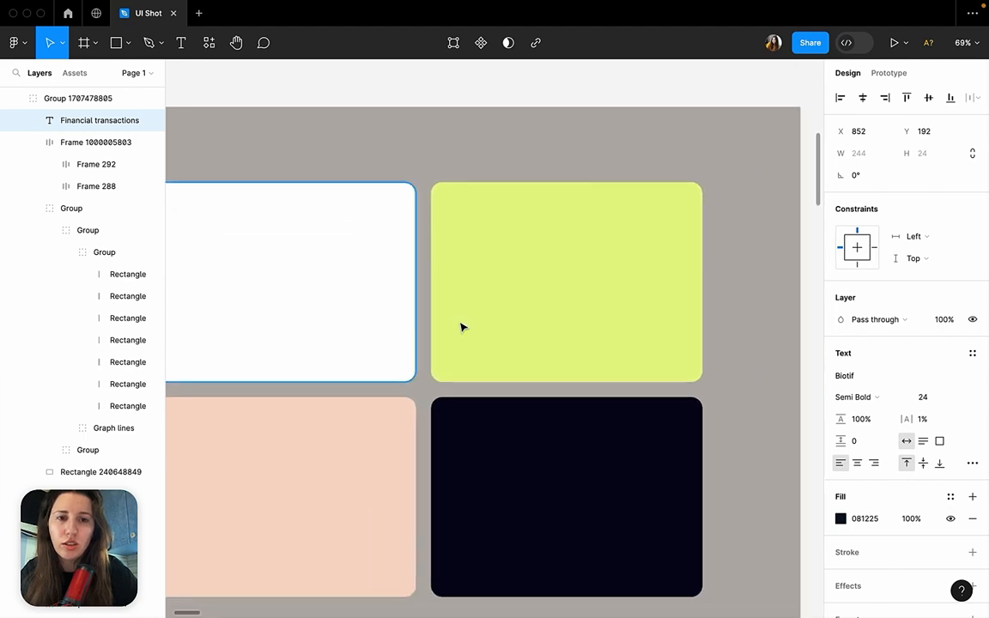
click(461, 327)
key(ctrl+v)
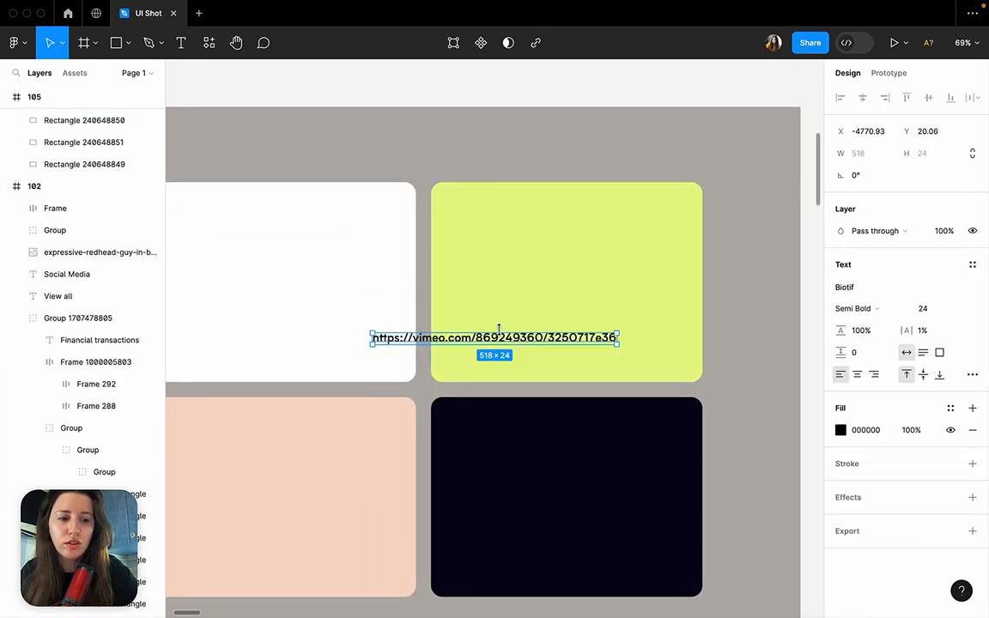
key(Delete)
Duplicate the "Financial transactions" heading from frame 102 and place the copy on frame 105's lime card.
scroll(507, 326, down, 5)
scroll(515, 318, right, 5)
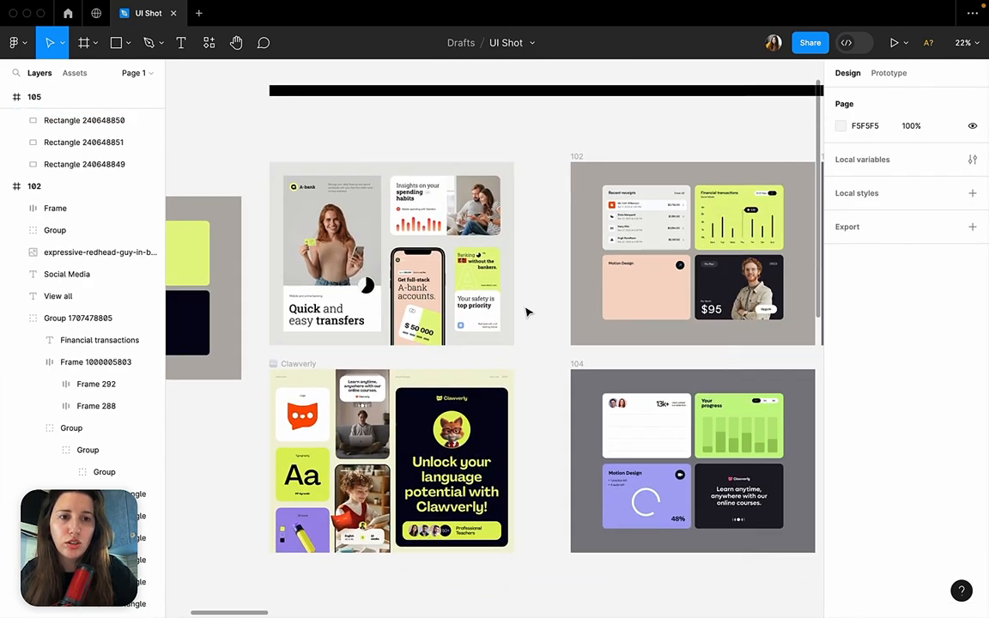
scroll(527, 311, right, 1)
double_click(670, 190)
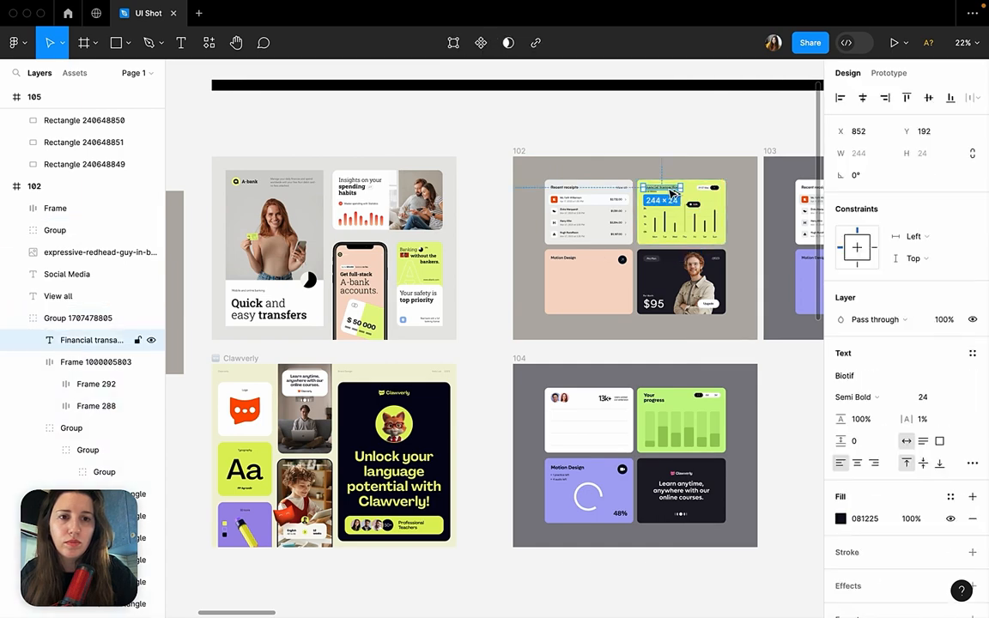
drag(672, 193, 456, 128)
scroll(481, 258, left, 2)
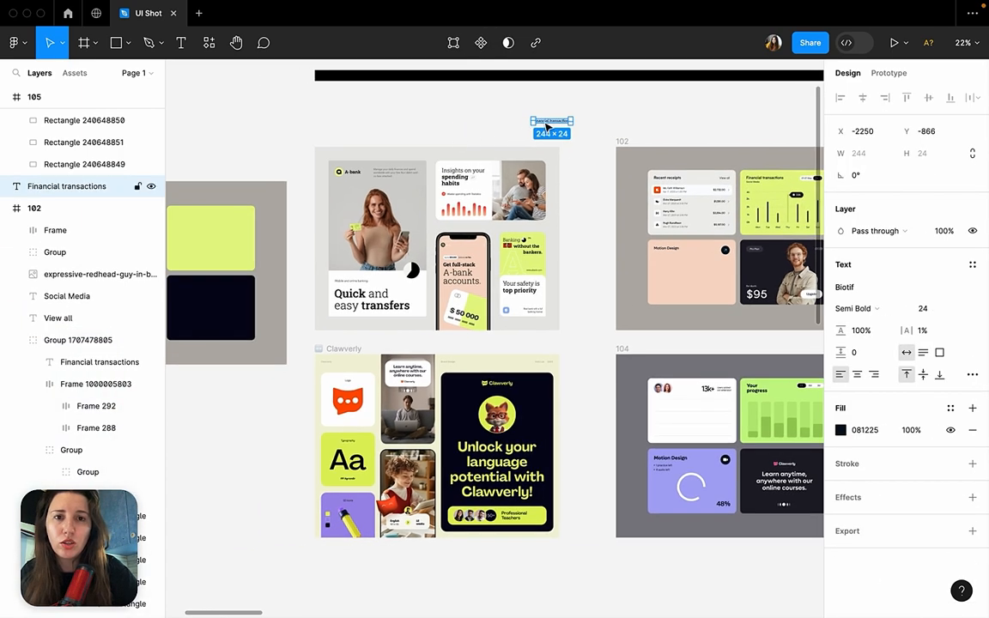
drag(546, 127, 195, 228)
scroll(194, 229, up, 5)
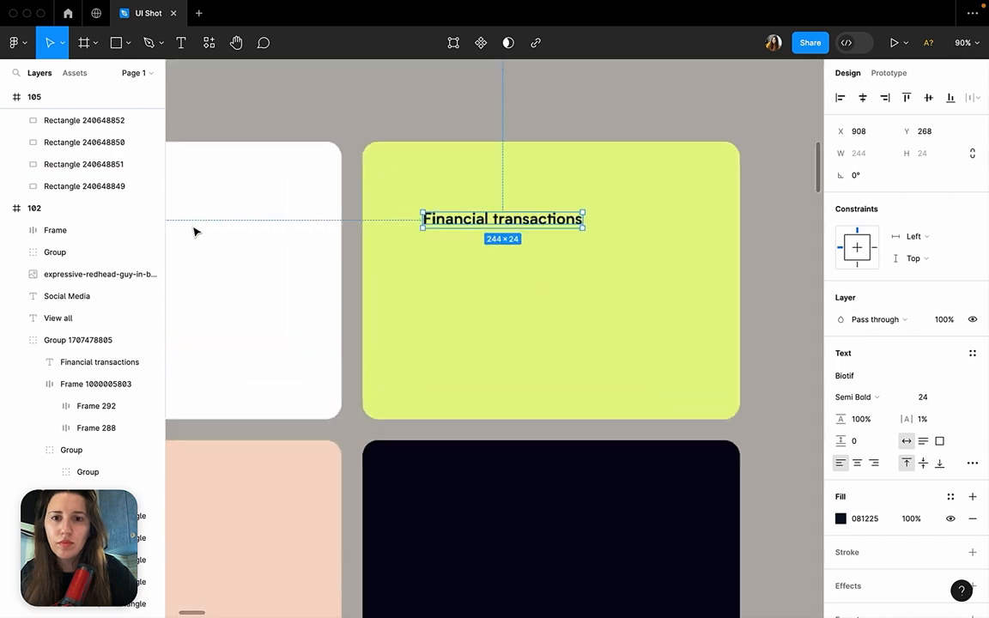
scroll(194, 231, up, 2)
Position the heading at X 856, Y 200, 40 px from the lime card's left and top edges.
drag(548, 222, 509, 176)
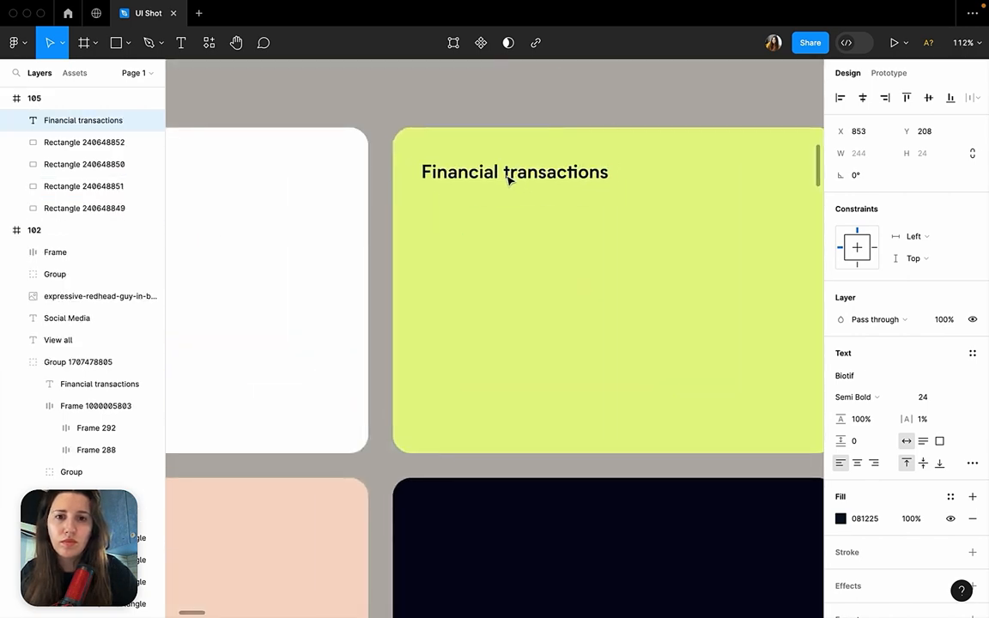
key(alt)
key(Right)
key(Right)
key(Right)
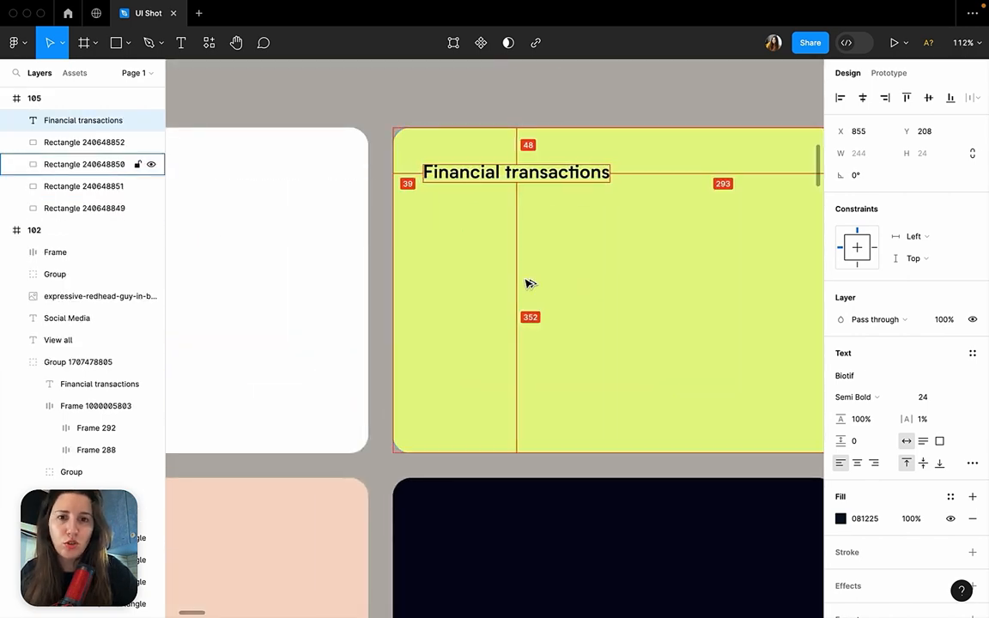
key(Up)
key(Up)
key(Up)
key(Up)
key(Up)
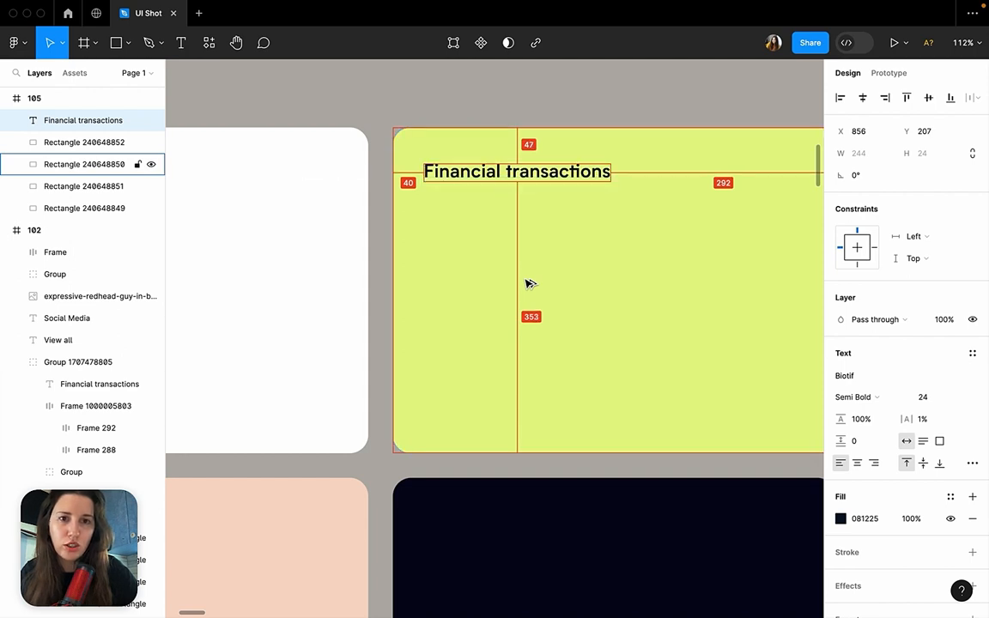
key(Up)
key(Up)
key(Up)
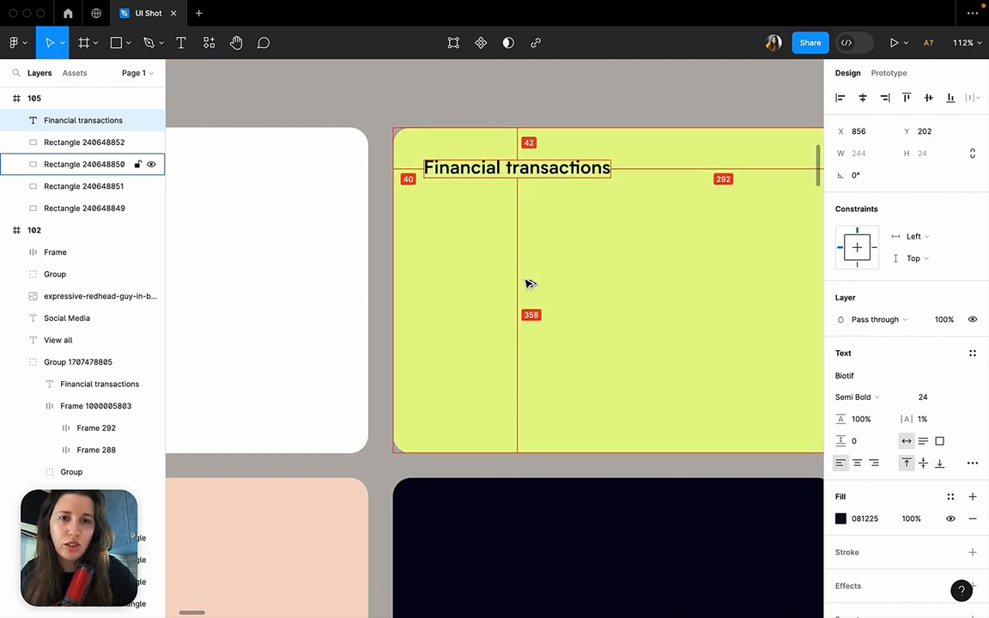
Draw an 80 × 32 rectangle in the lime card's upper-right corner and set its corner radius to 100.
scroll(527, 284, right, 1)
scroll(527, 285, right, 5)
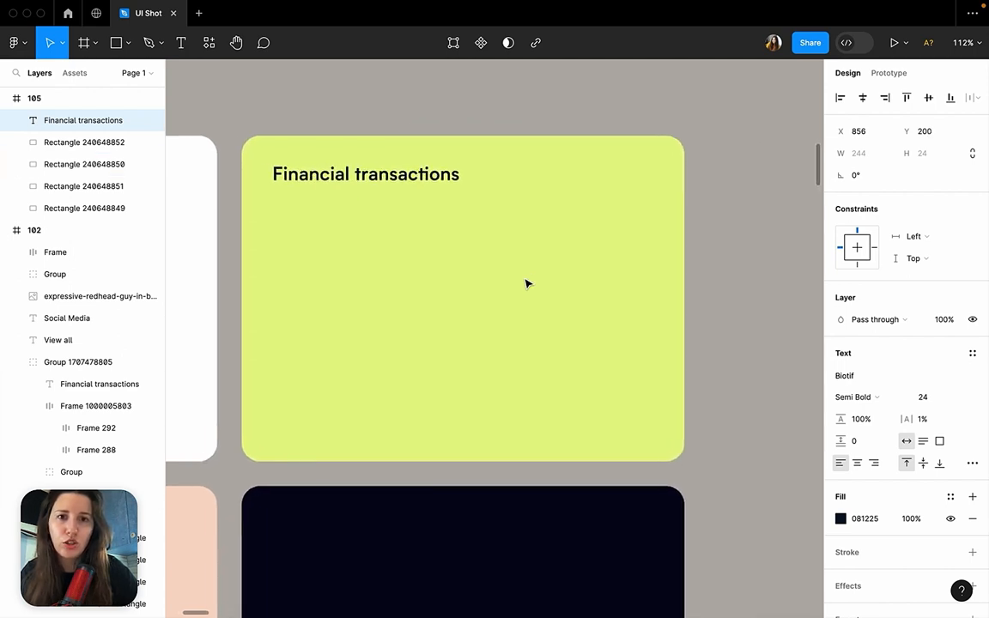
click(127, 43)
click(129, 77)
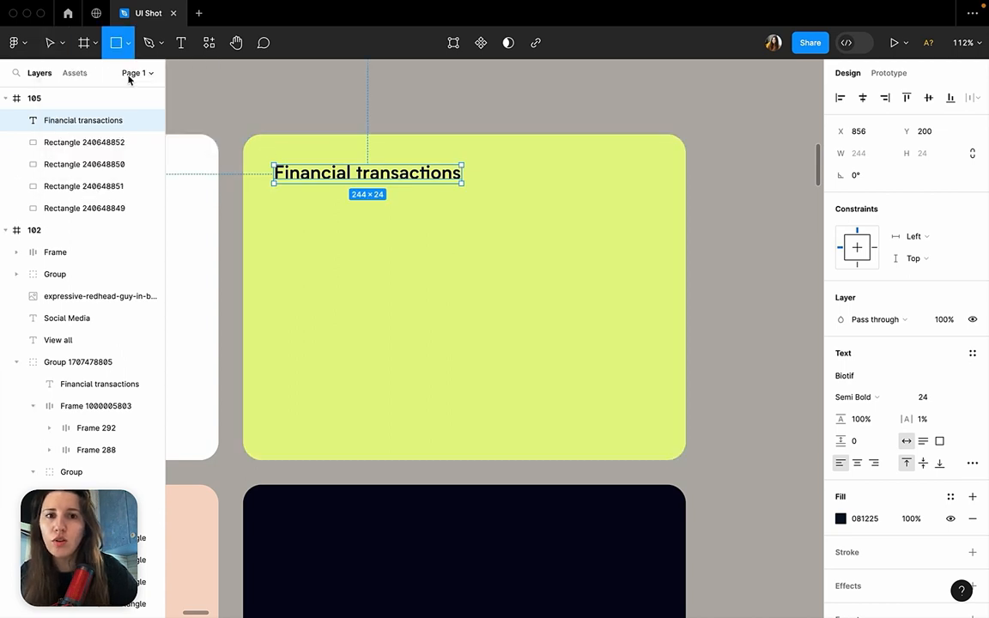
drag(599, 159, 661, 183)
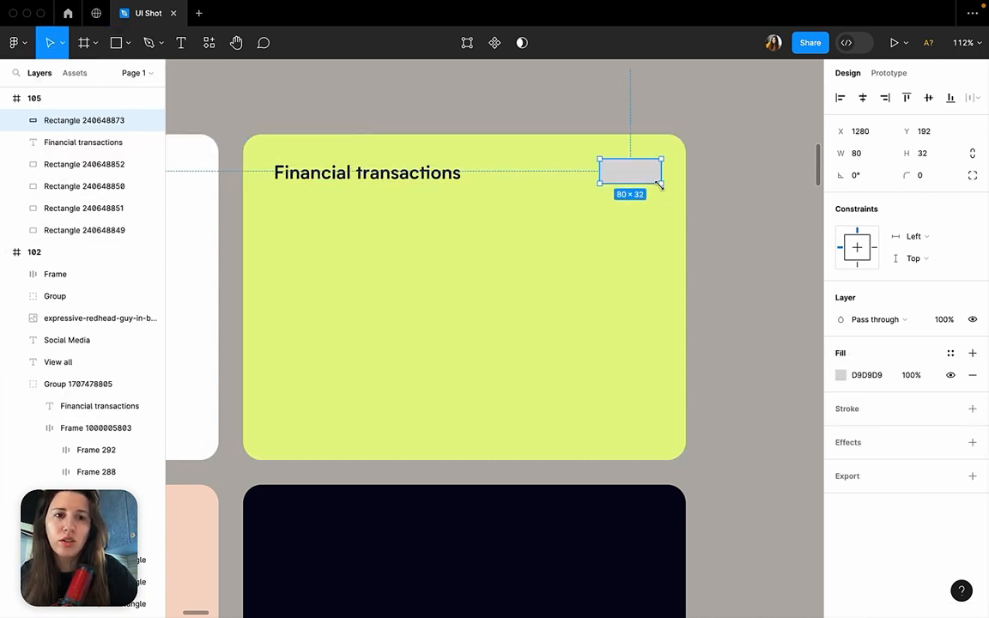
click(927, 177)
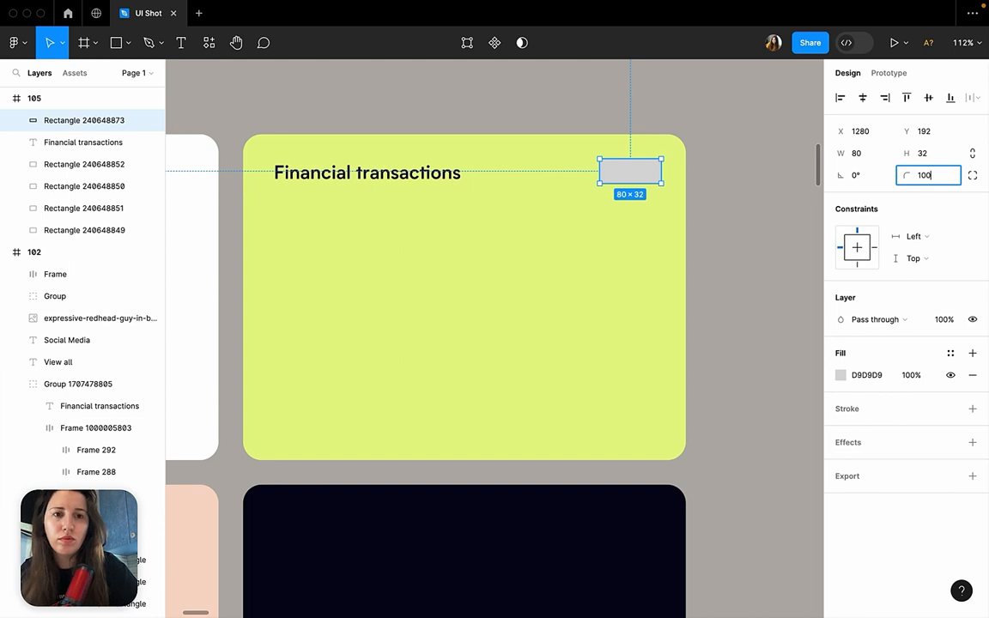
key(Return)
Fill the pill beside the lime card's heading with white (FFFFFF) and keep it selected.
click(841, 376)
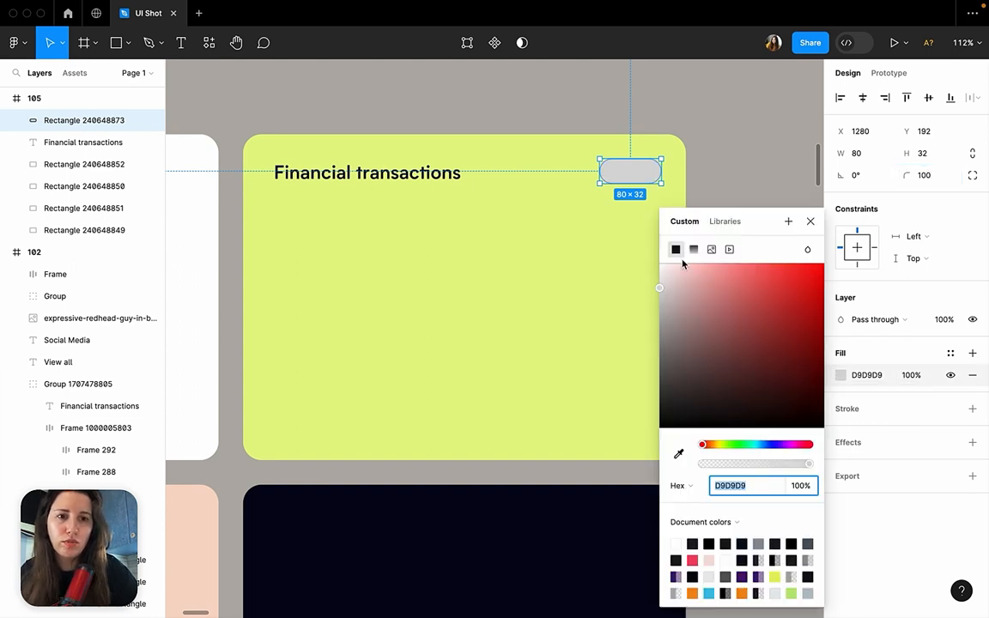
text(F2F2F2)
key(Return)
click(773, 182)
click(622, 176)
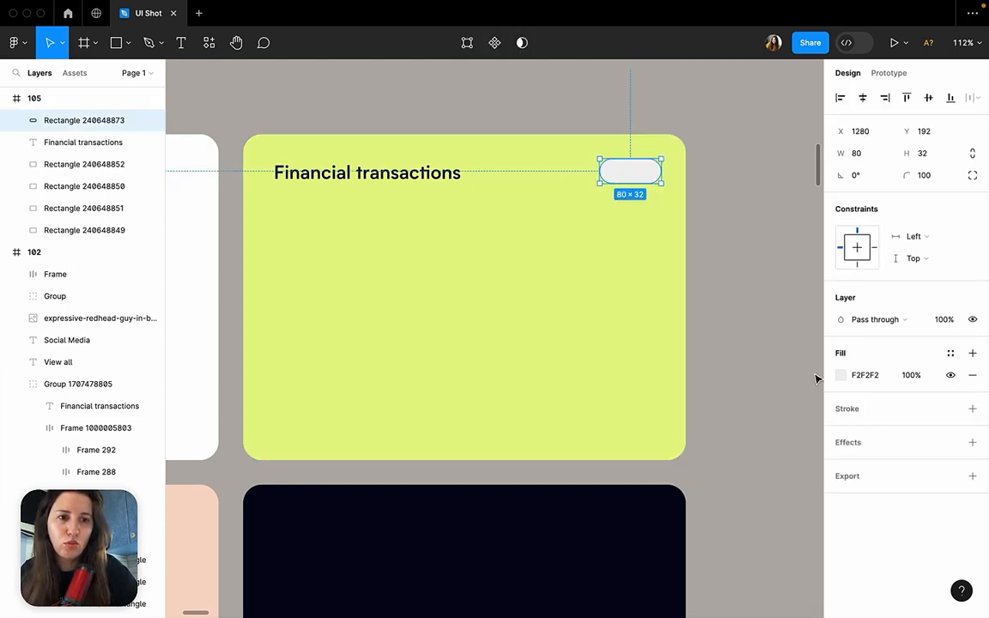
click(841, 375)
drag(706, 282, 644, 241)
click(720, 150)
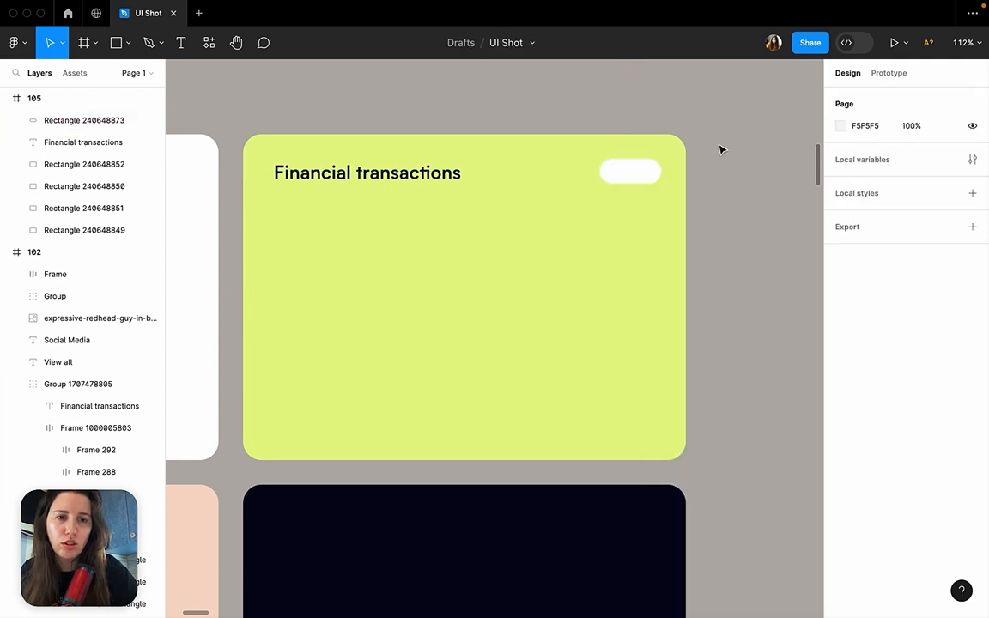
click(638, 179)
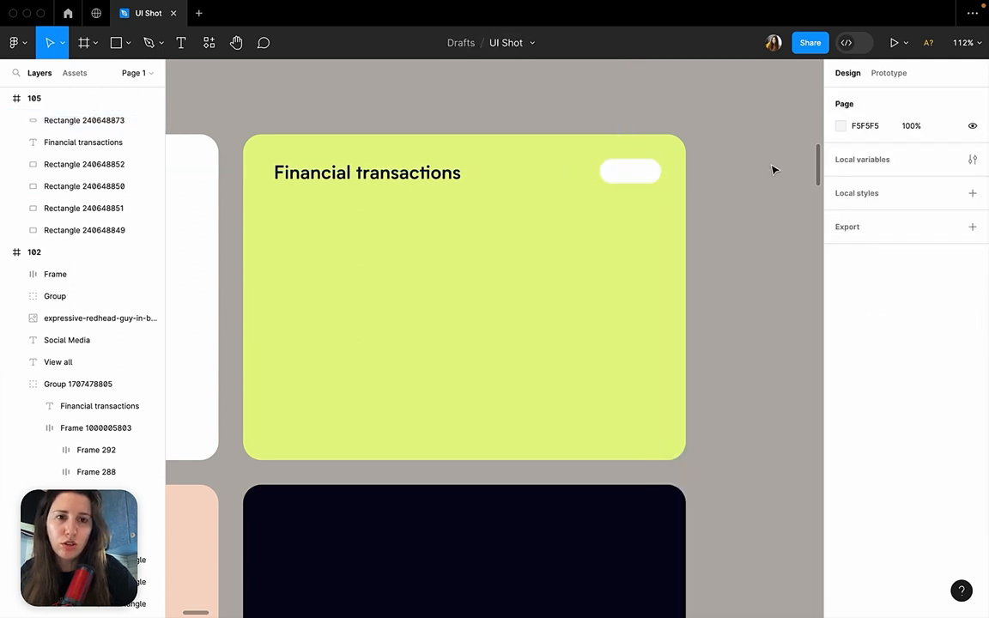
click(627, 173)
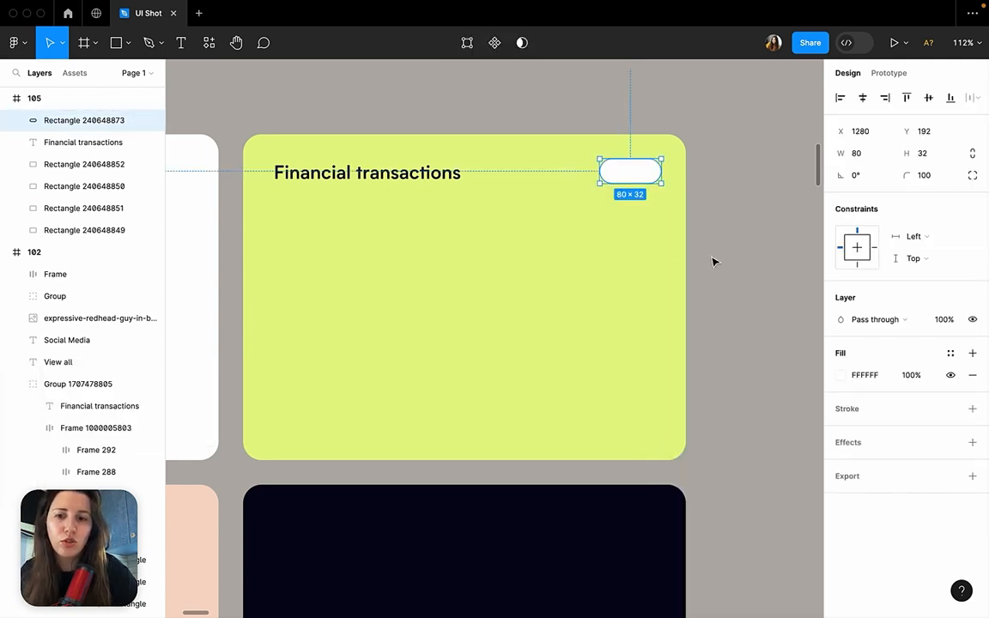
Inspect the date selector and its black dropdown pill in frame 102's Financial transactions card as a reference.
scroll(640, 184, down, 10)
scroll(640, 184, right, 6)
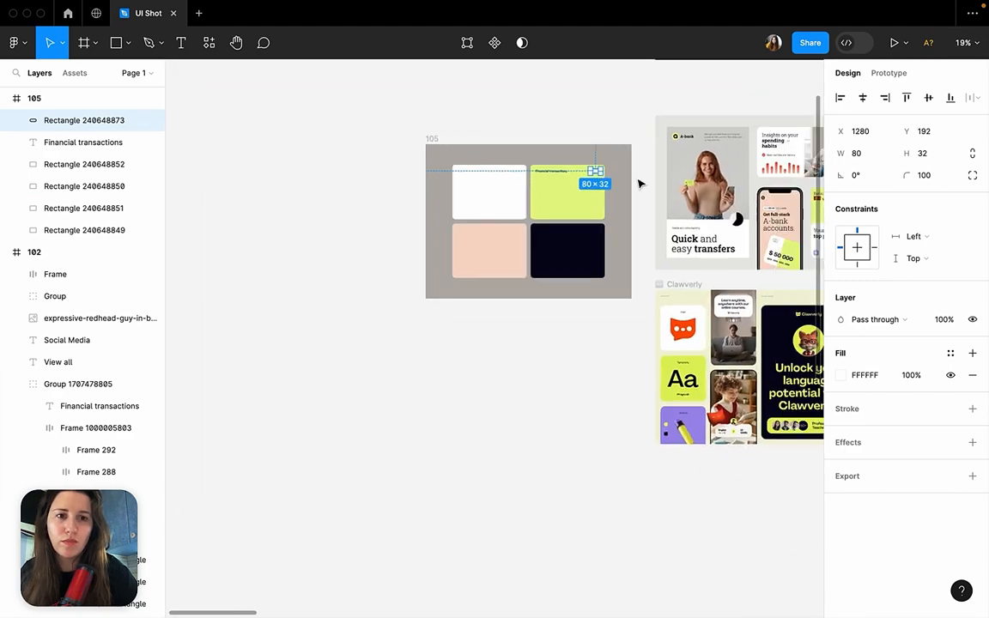
scroll(640, 184, up, 5)
scroll(640, 184, right, 3)
scroll(640, 184, up, 5)
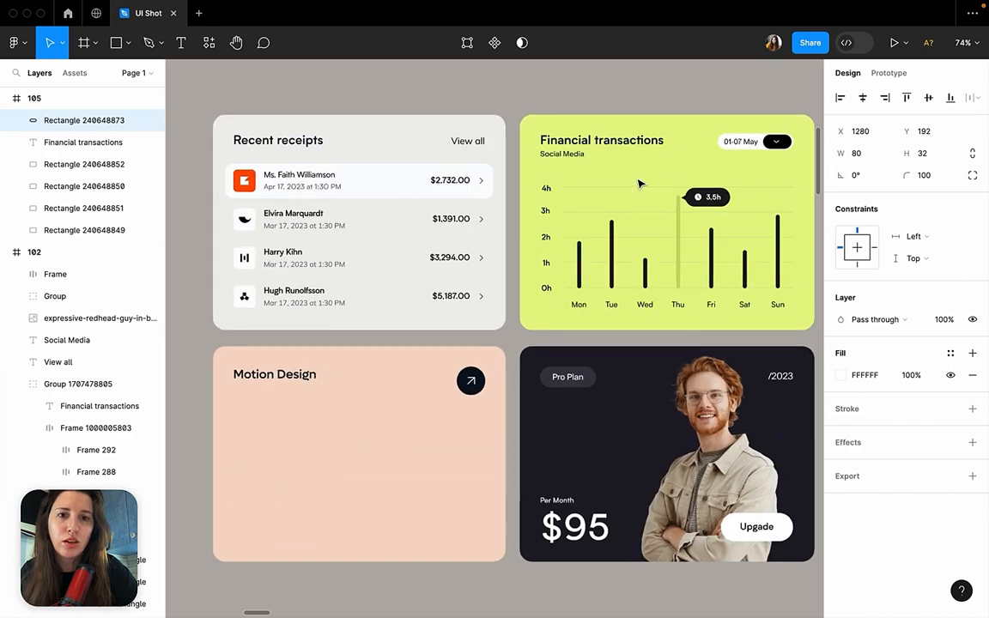
scroll(678, 172, right, 2)
super+click(734, 153)
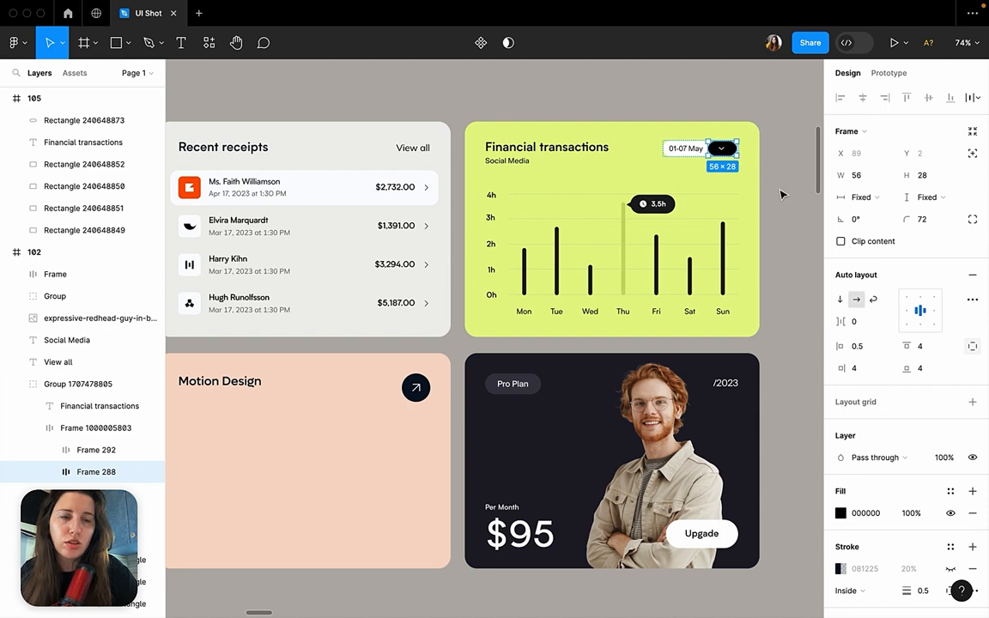
click(782, 193)
super+click(730, 150)
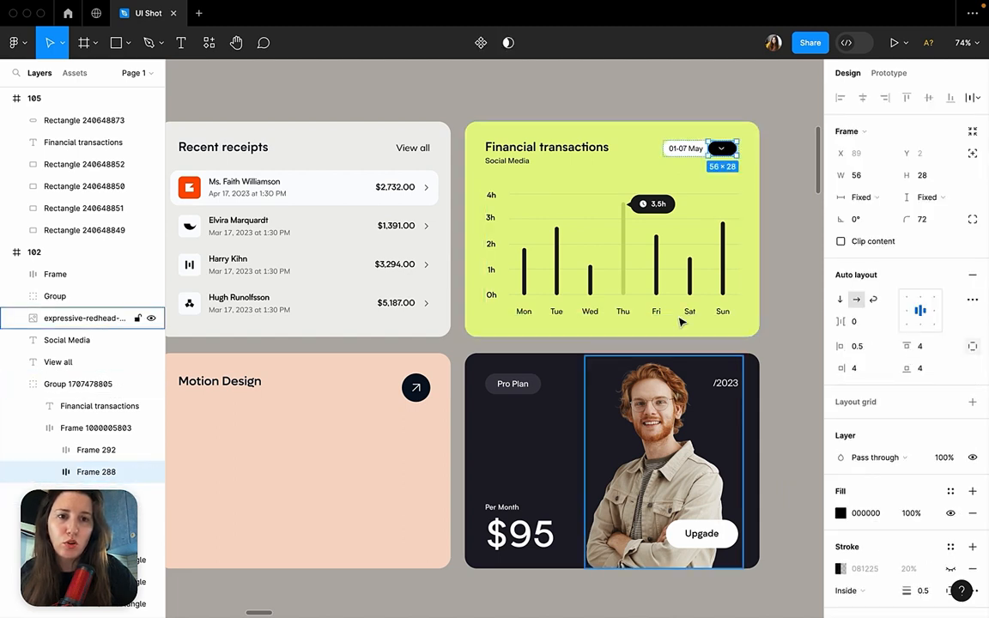
Move the 3,5h tooltip group on frame 102's weekly chart to X 1128, Y 307.
click(650, 212)
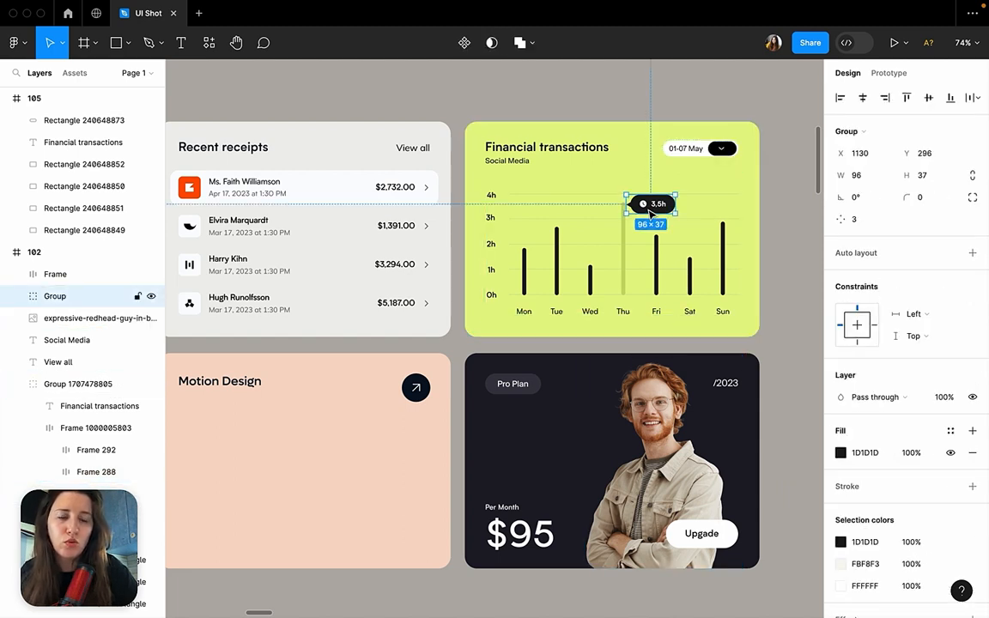
mouse_move(650, 212)
mouse_down()
mouse_move(651, 203)
mouse_move(651, 218)
mouse_up()
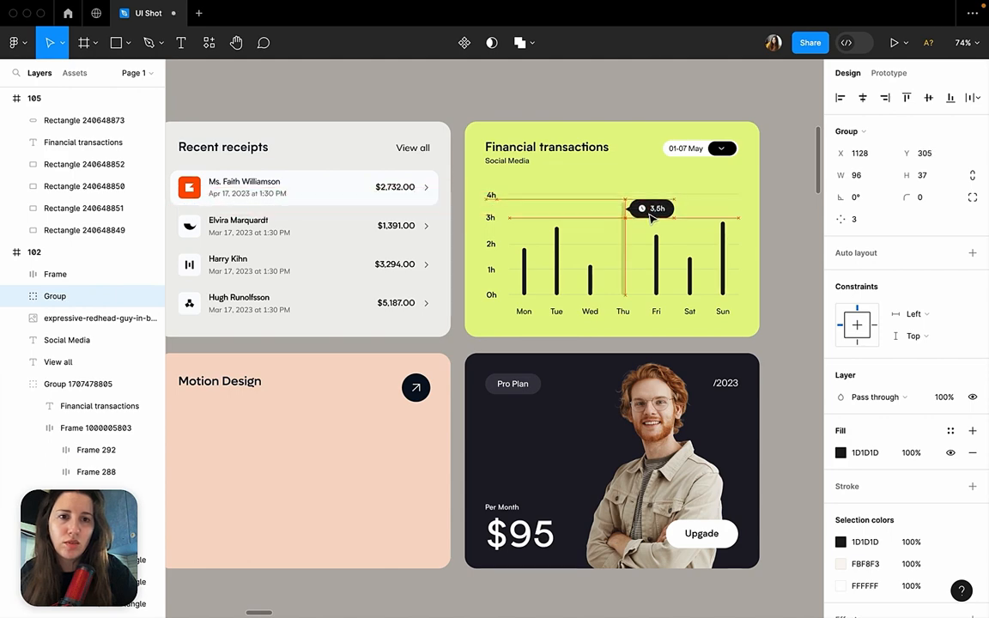
key(BackSpace)
key(super+z)
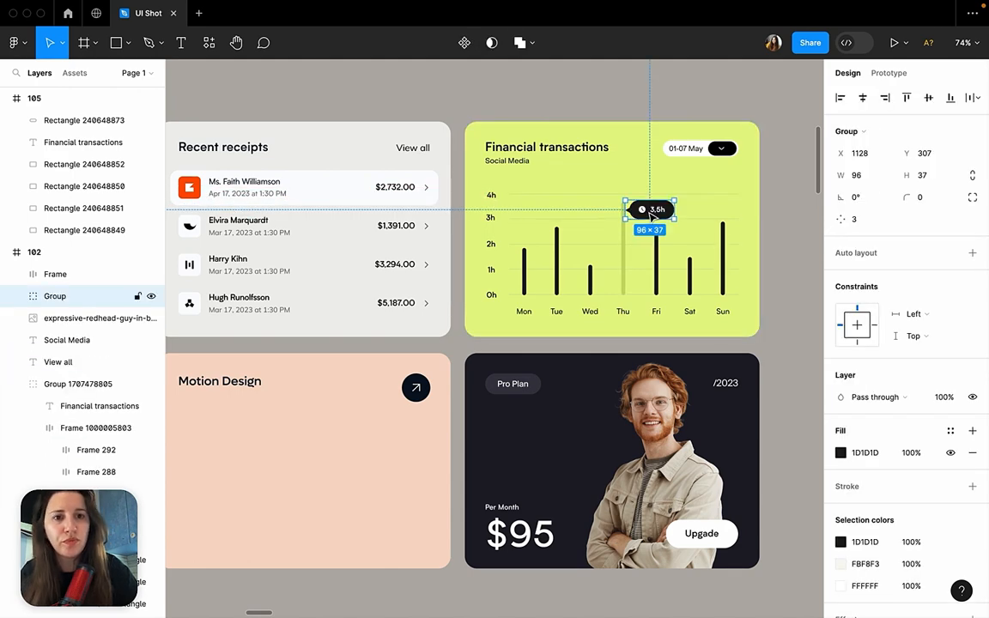
Compare frame 102's Financial transactions card and frame 104's Your progress card with frame 105's lime card header.
scroll(653, 215, down, 3)
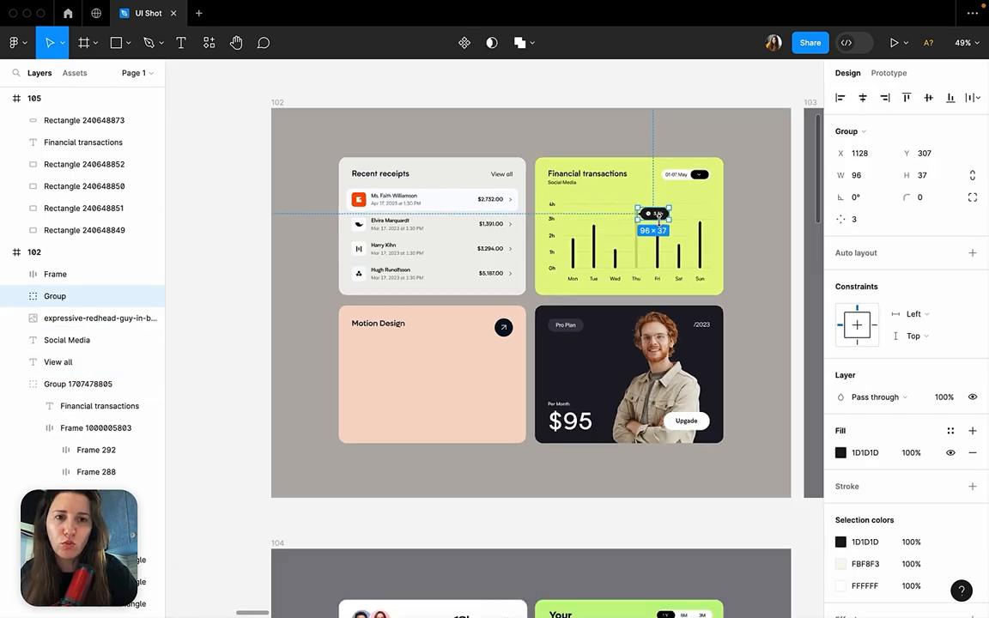
scroll(659, 225, down, 5)
scroll(661, 228, up, 8)
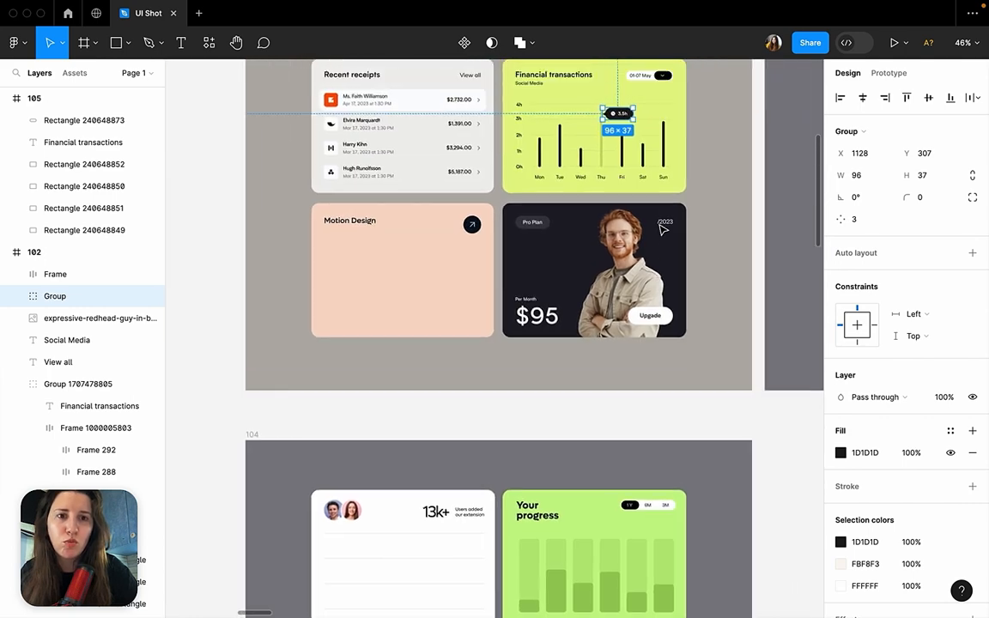
super+click(629, 196)
scroll(629, 196, down, 1)
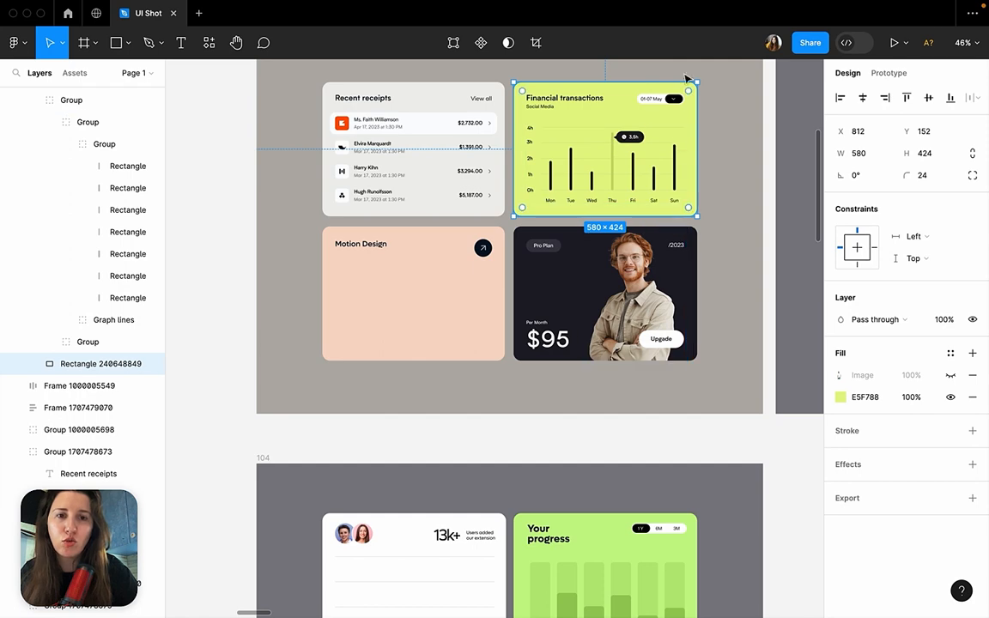
click(718, 192)
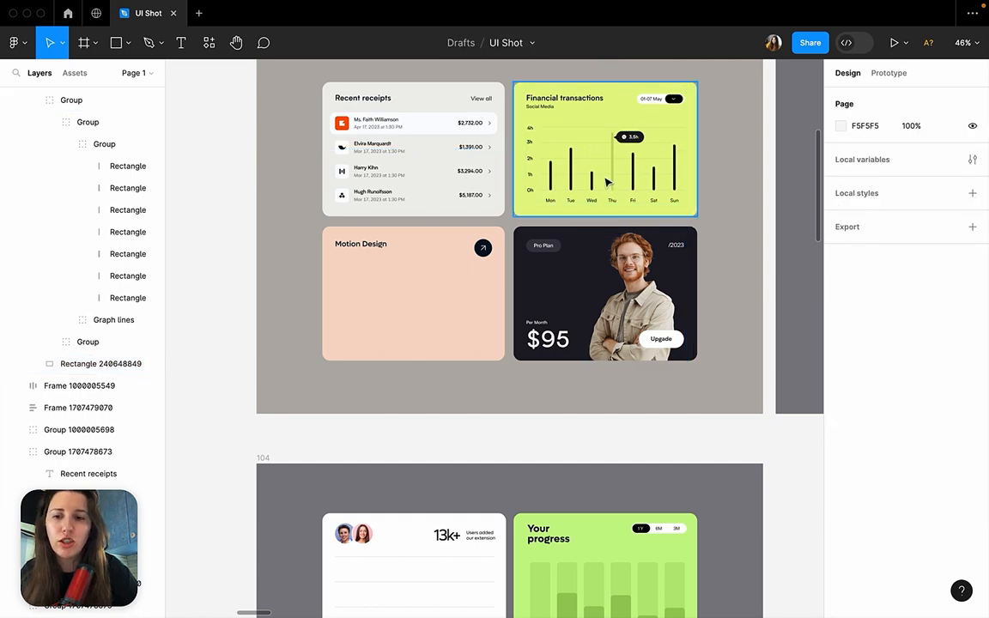
scroll(607, 182, down, 5)
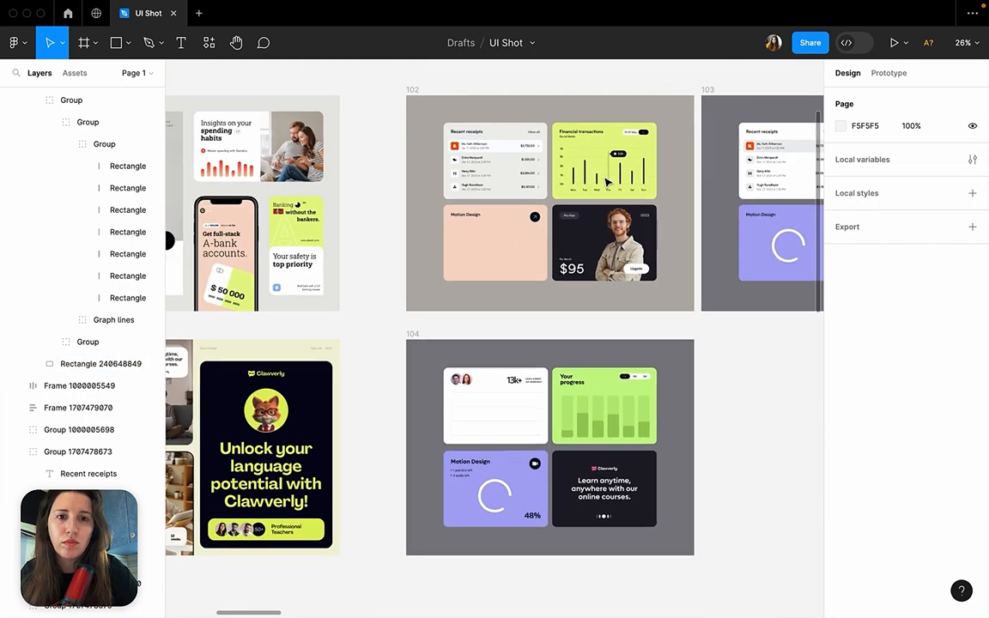
scroll(606, 183, left, 3)
scroll(606, 183, right, 2)
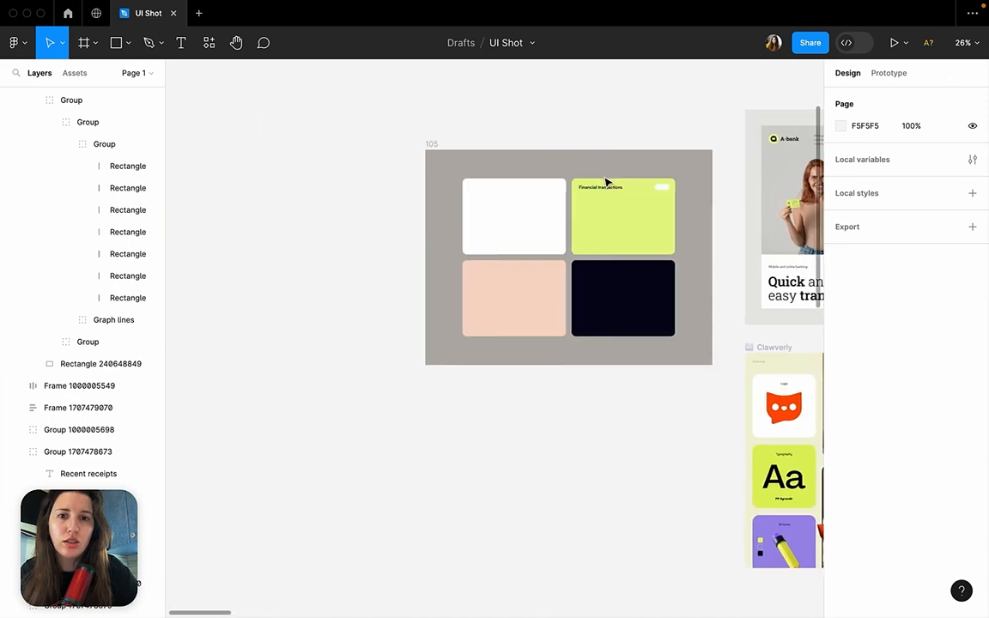
scroll(606, 182, up, 5)
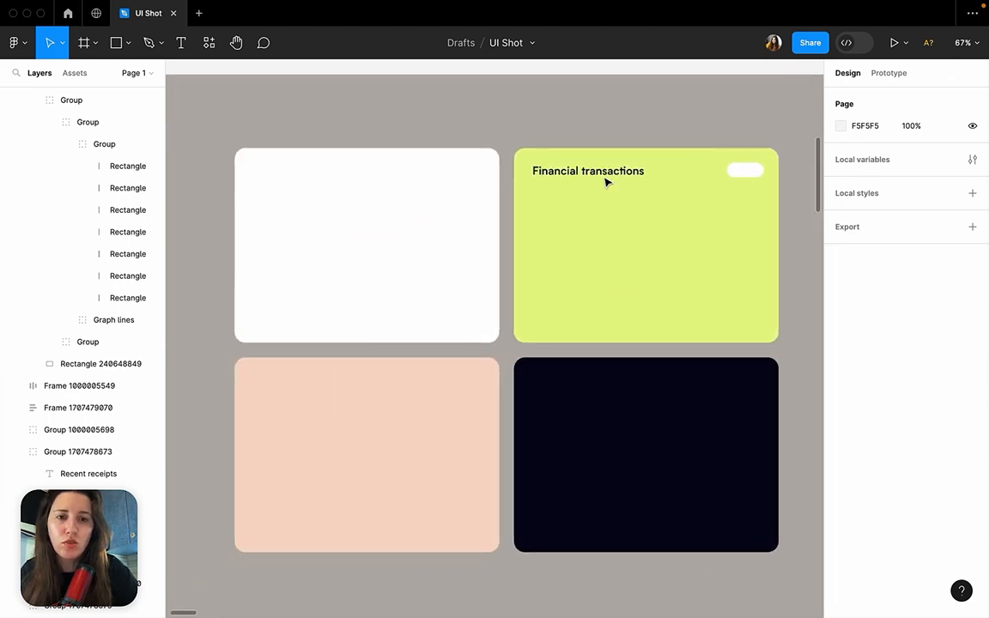
click(606, 180)
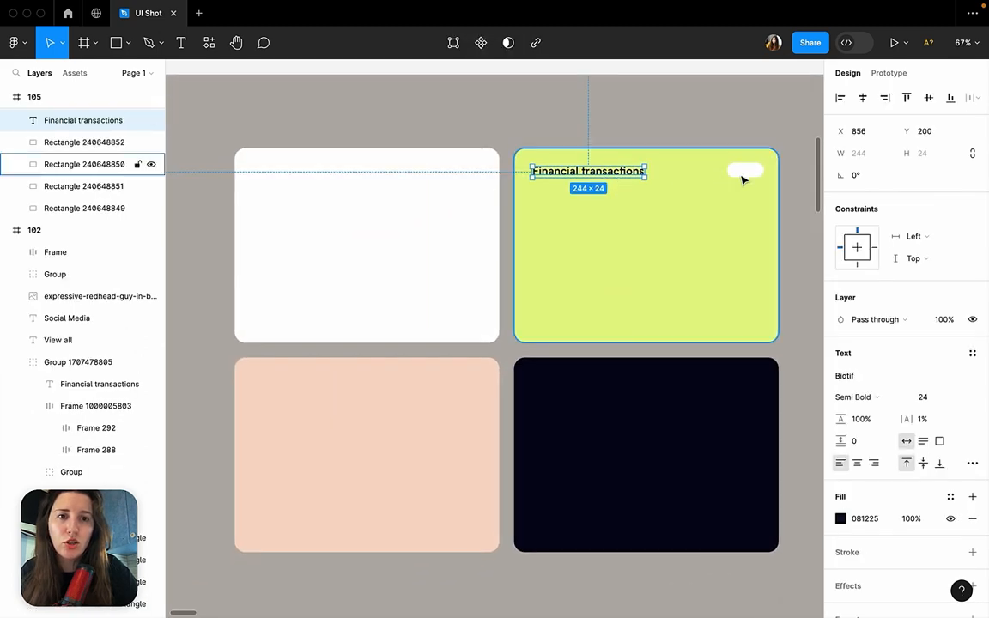
Duplicate the lime card's heading and pill onto the white card, and fill the copied pill with D3C3C3.
shift+click(740, 182)
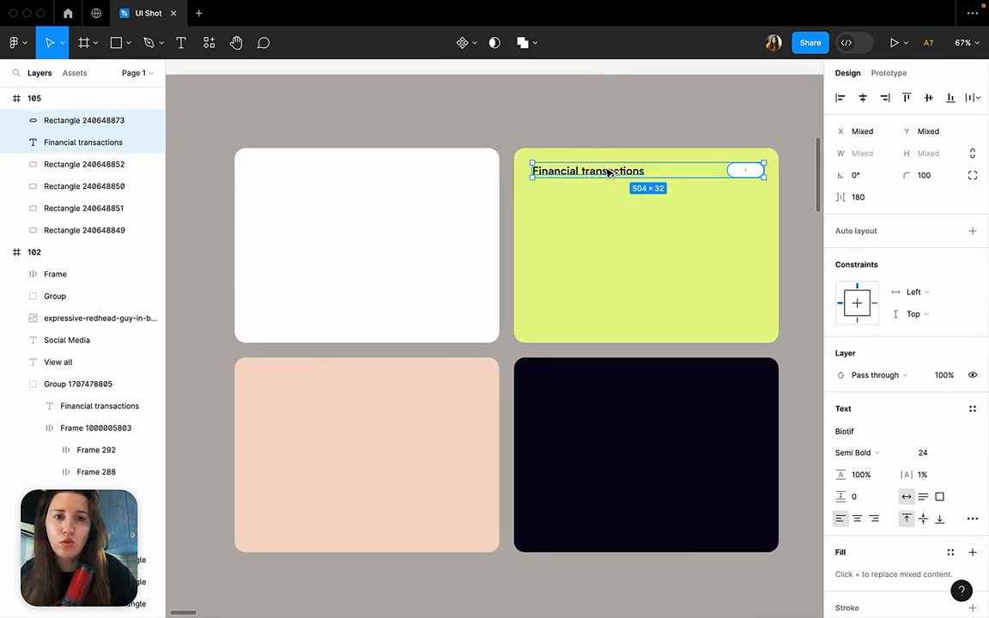
drag(608, 173, 327, 176)
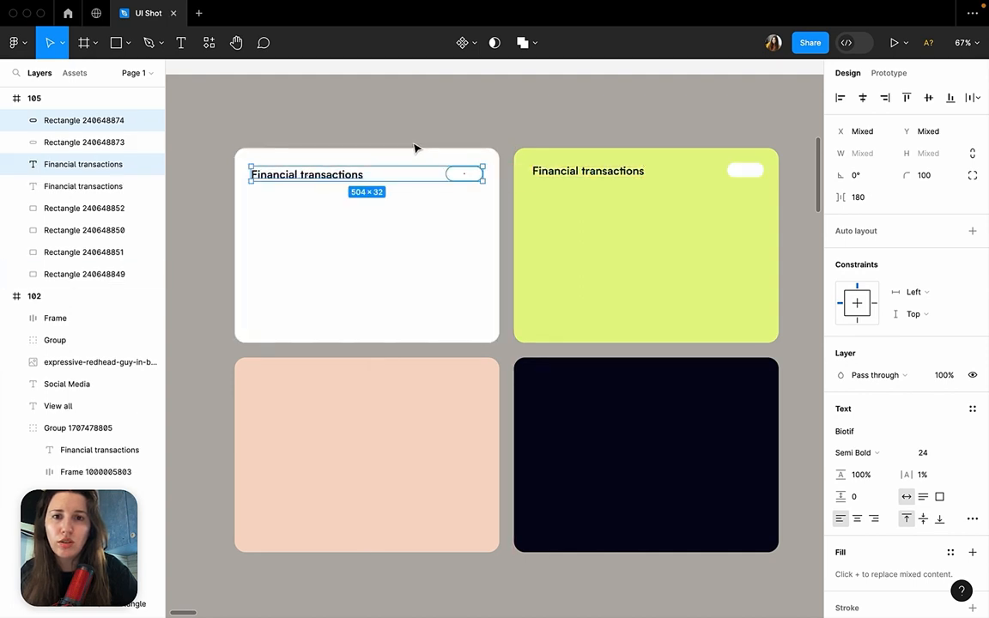
click(464, 176)
click(842, 375)
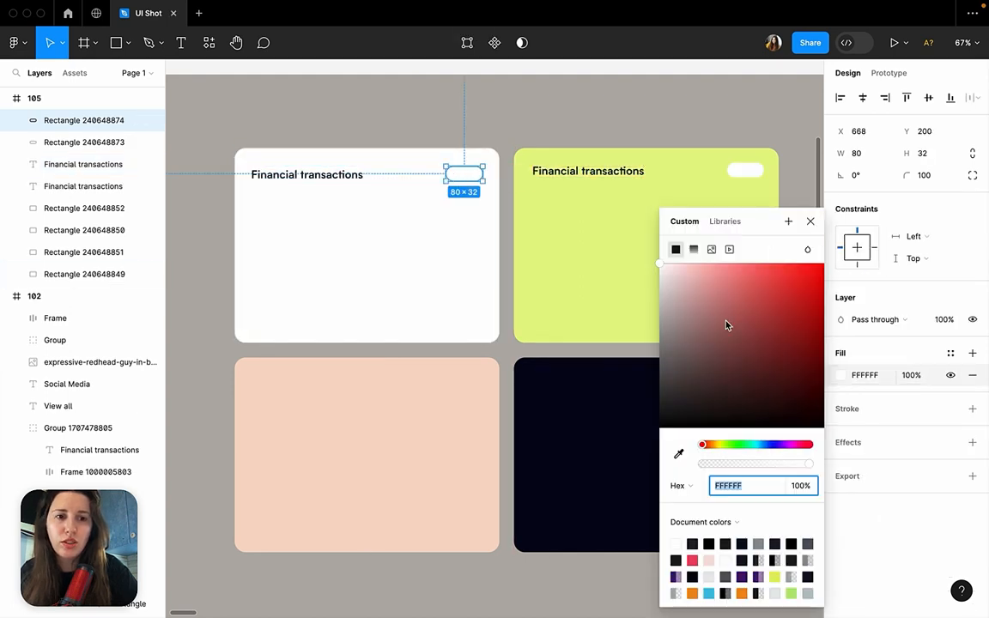
text(D3C3C3)
key(Return)
click(502, 162)
click(477, 174)
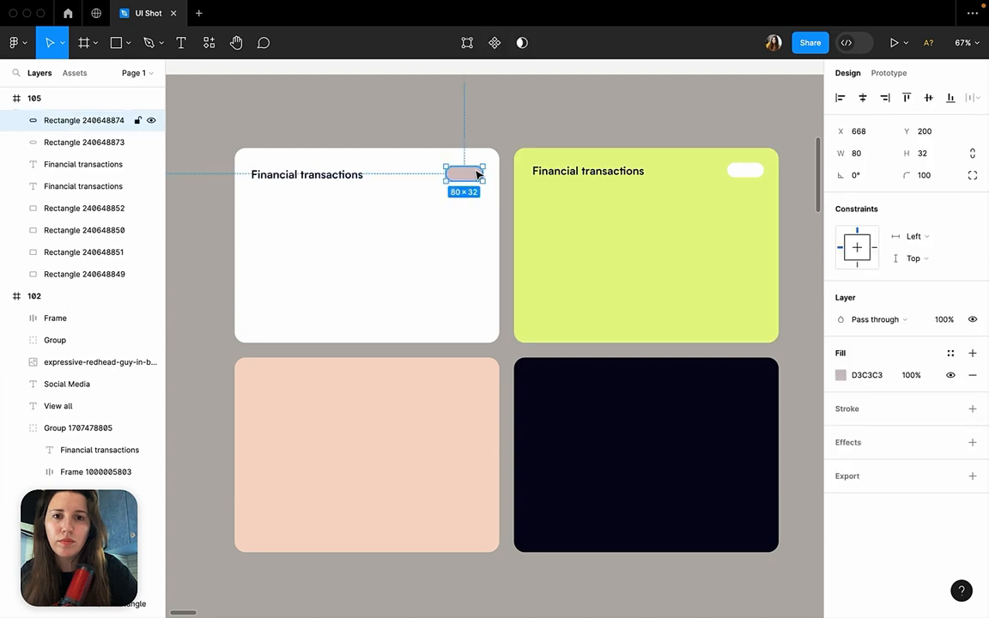
Duplicate the white card's heading and pill together onto the peach card and the dark card.
shift+click(369, 174)
click(458, 131)
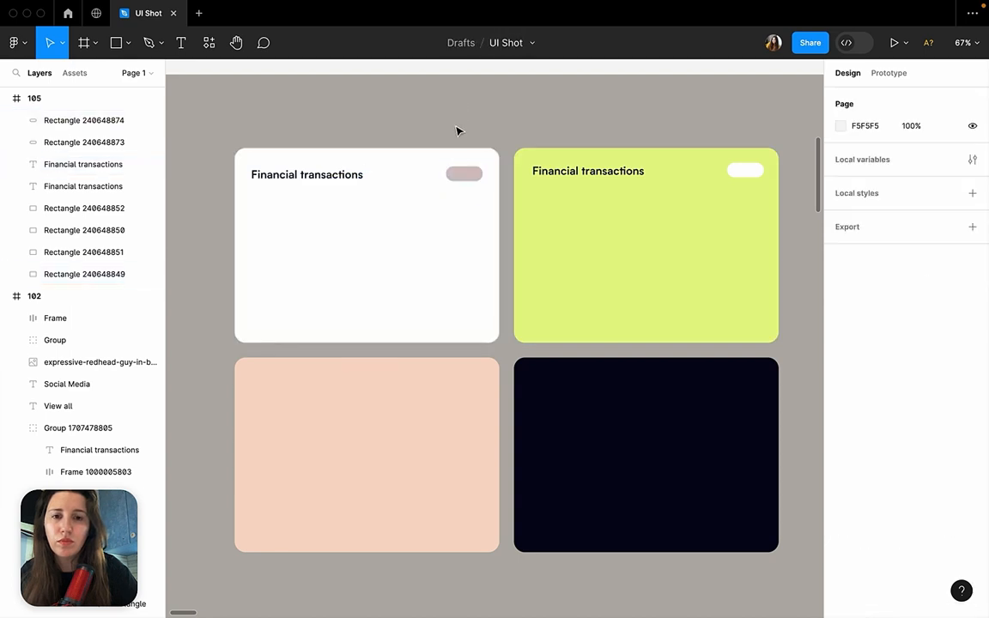
click(462, 176)
shift+click(350, 181)
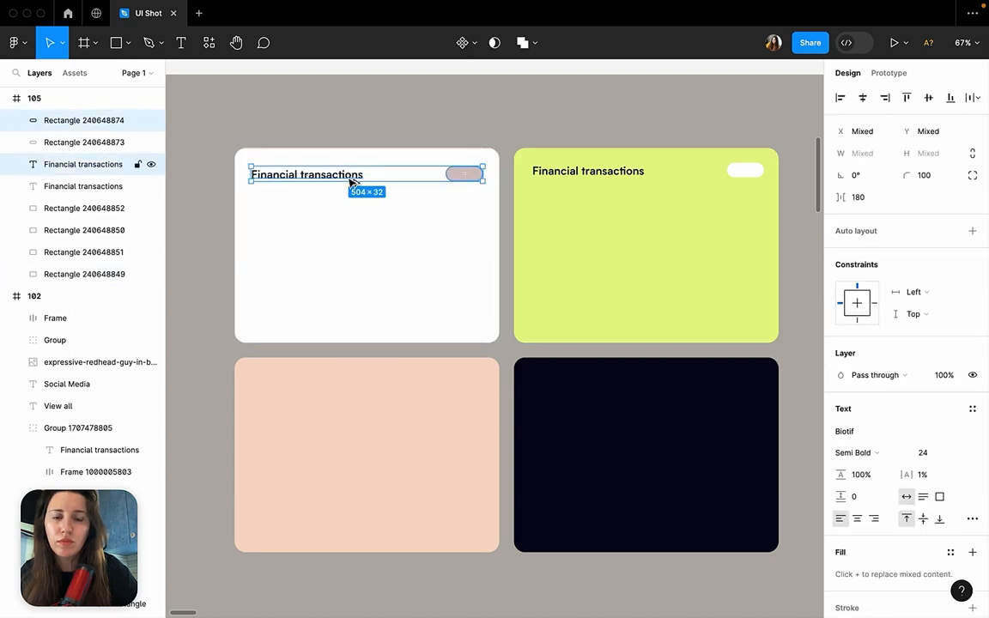
alt+drag(350, 181, 622, 394)
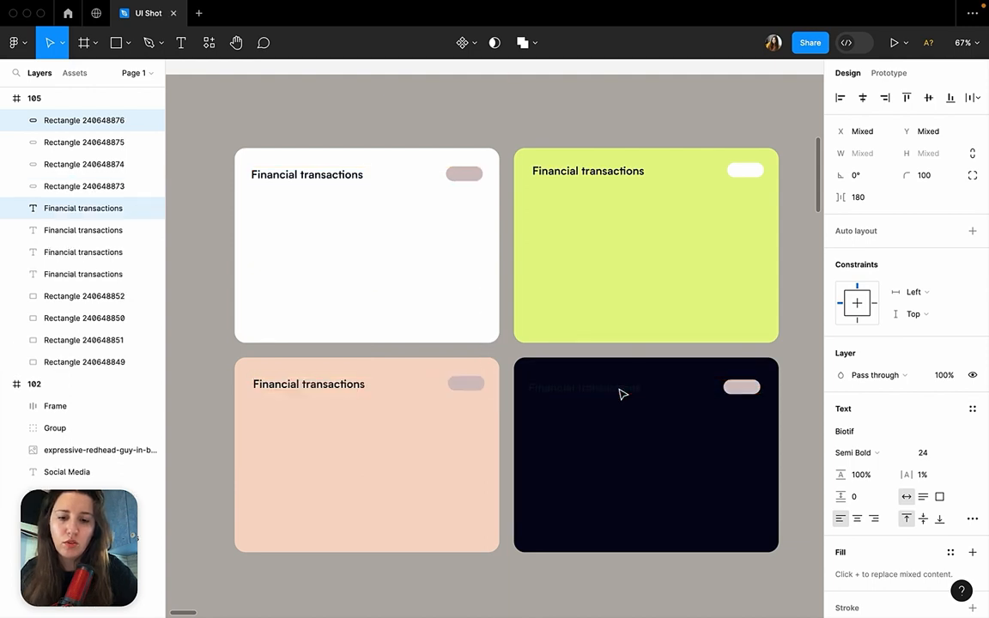
Cut the dark card's heading and pill and paste them back directly above its background rectangle in the layer order.
key(ctrl+x)
click(622, 394)
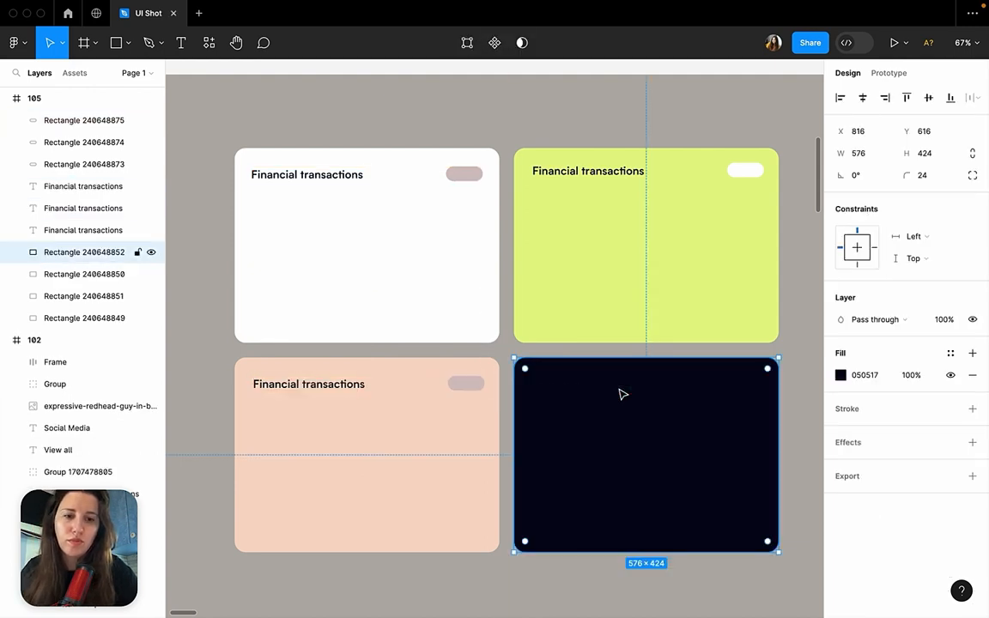
key(ctrl+v)
Fill the dark card's Financial transactions heading with white (FFFFFF).
click(626, 397)
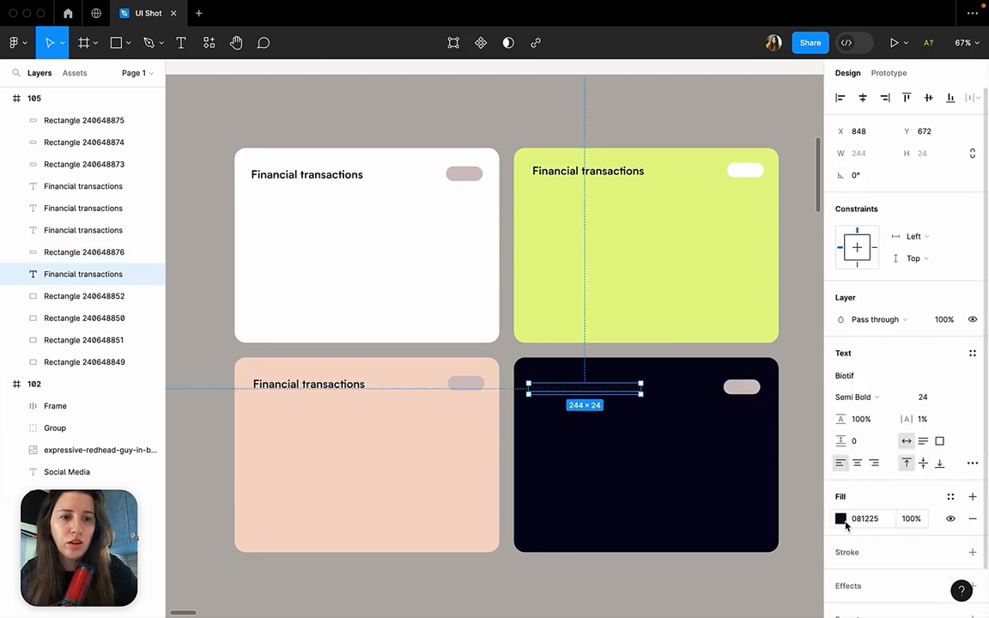
click(842, 519)
drag(680, 282, 615, 251)
click(513, 352)
scroll(513, 352, right, 2)
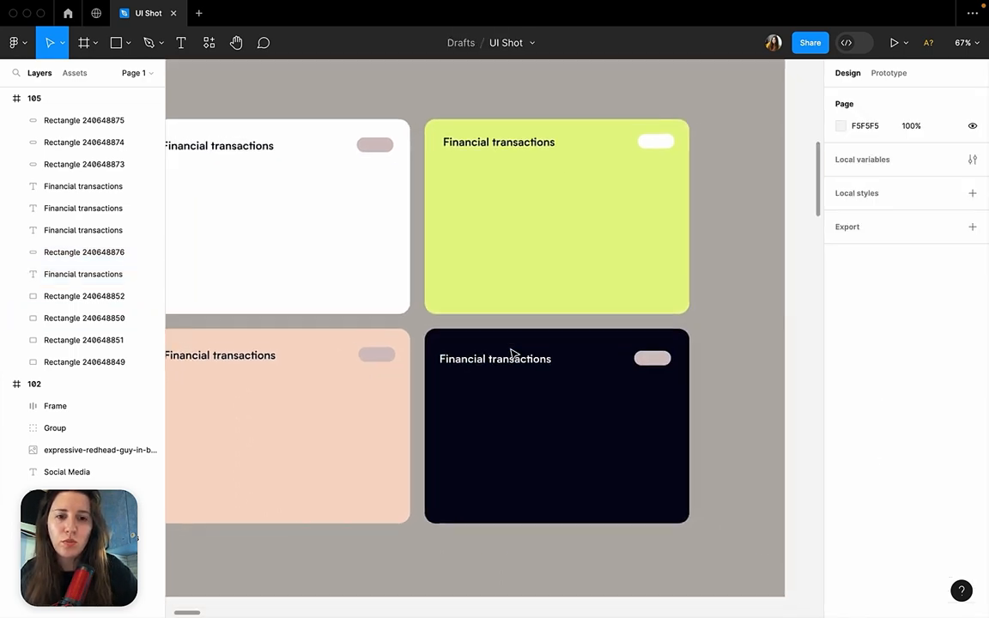
click(514, 359)
Inspect the Pro Plan tag and the year label on frame 102's dark card as a header reference.
scroll(513, 362, down, 3)
scroll(516, 367, right, 10)
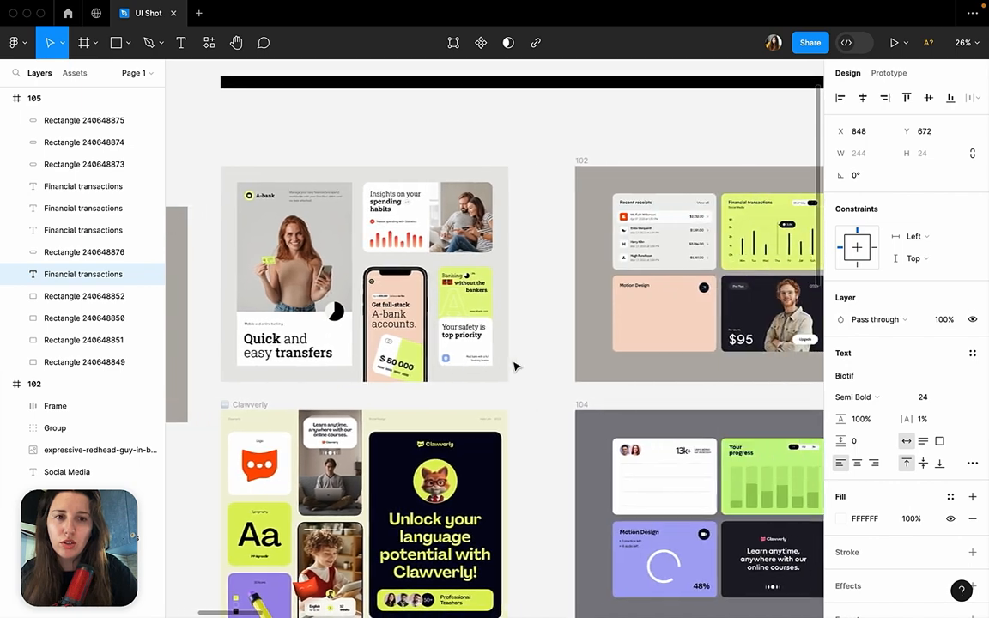
scroll(516, 367, up, 2)
scroll(514, 367, up, 3)
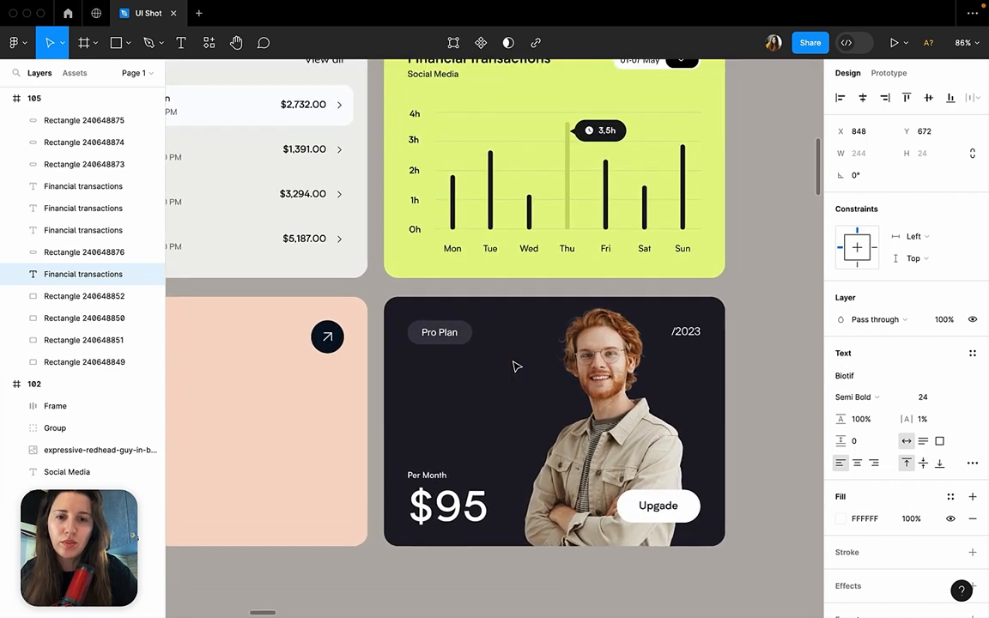
click(475, 335)
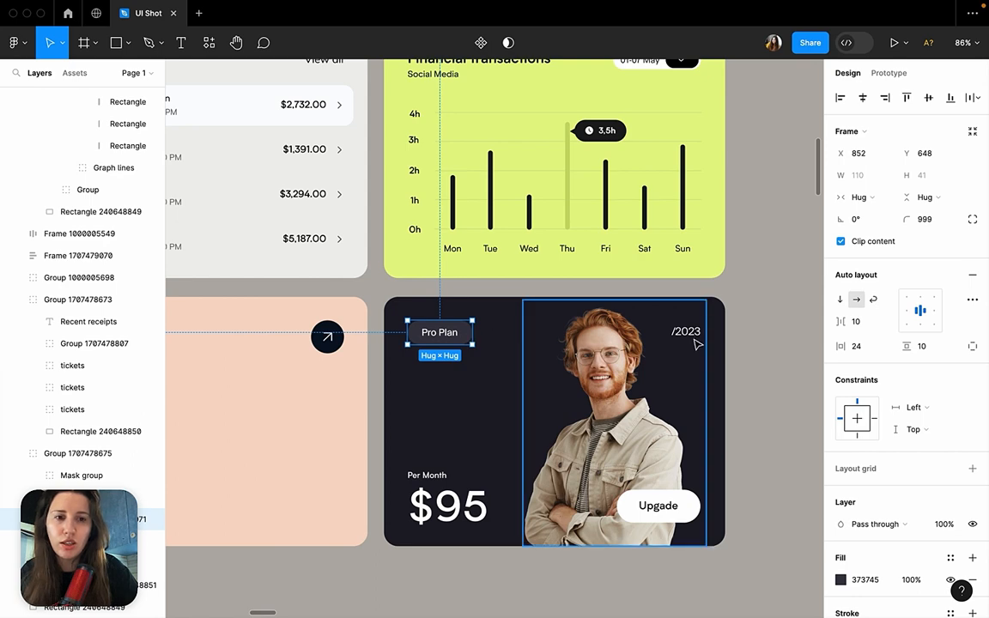
click(767, 358)
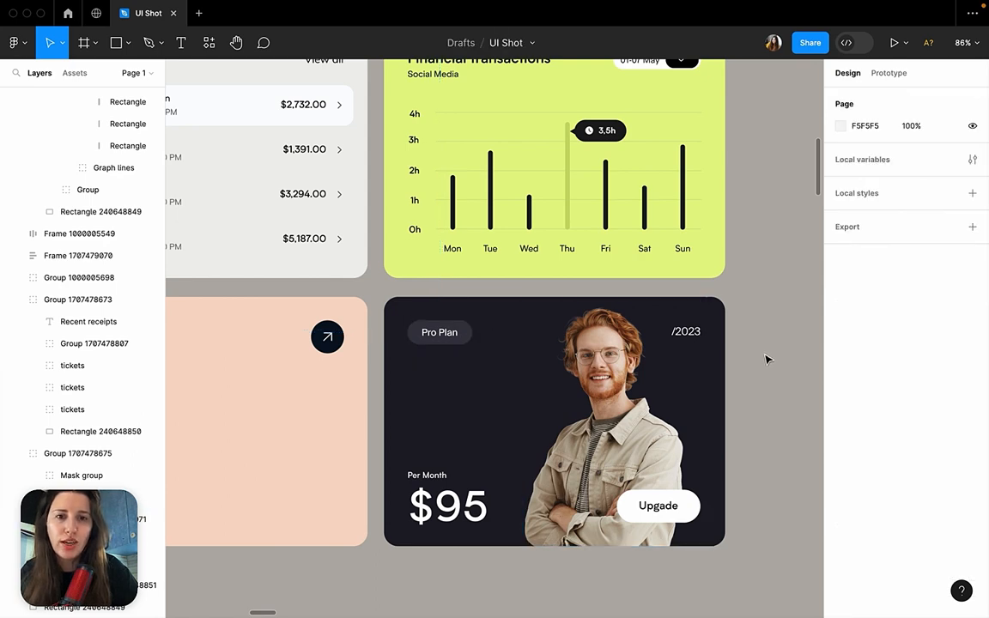
Compare the arrow button, date selector and View all label that complete the card headers in frame 102.
scroll(768, 360, down, 5)
scroll(768, 360, up, 3)
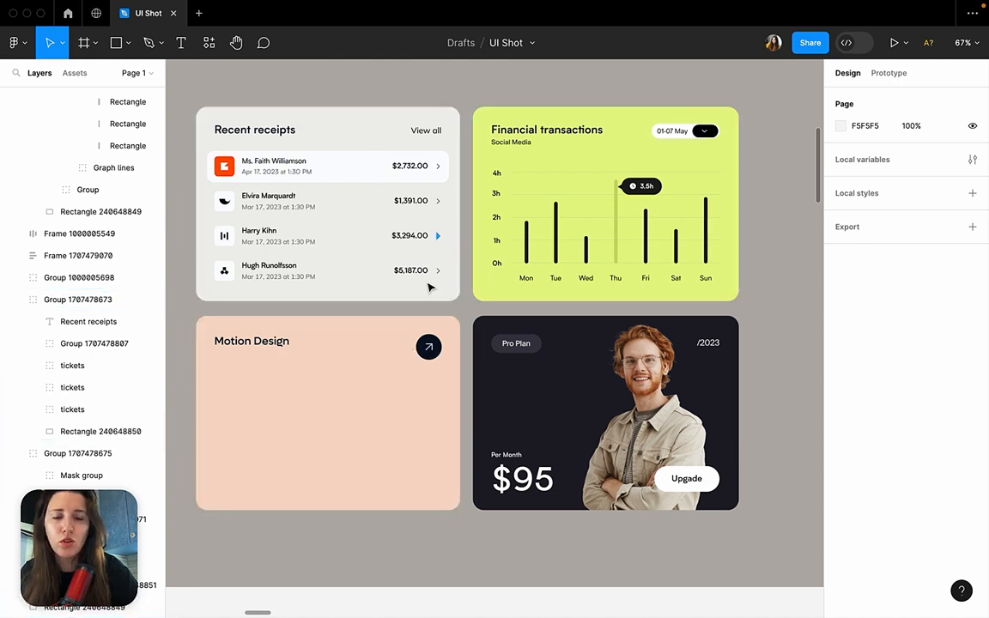
super+click(435, 345)
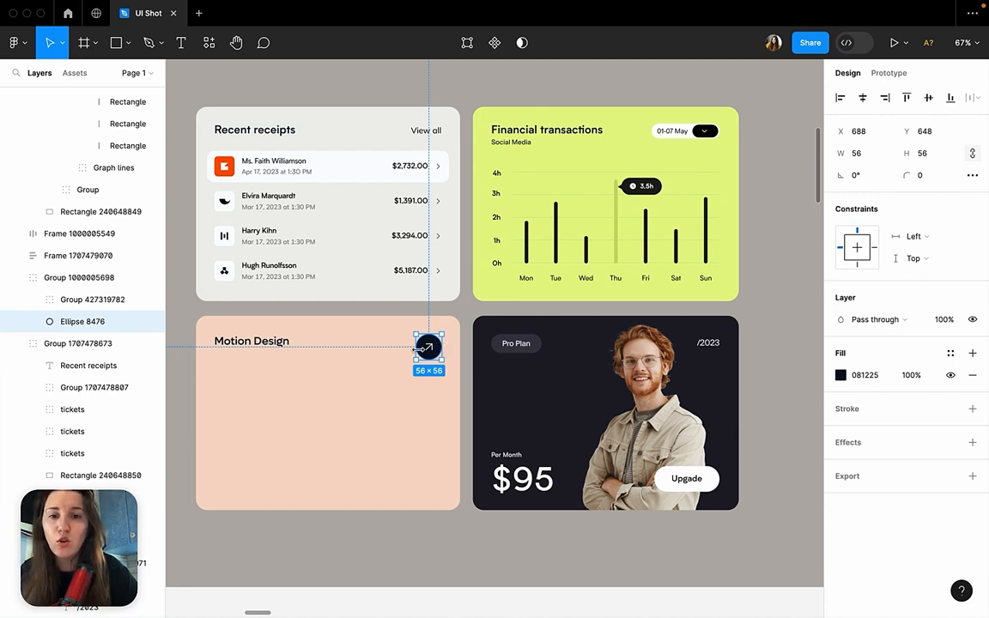
super+click(706, 134)
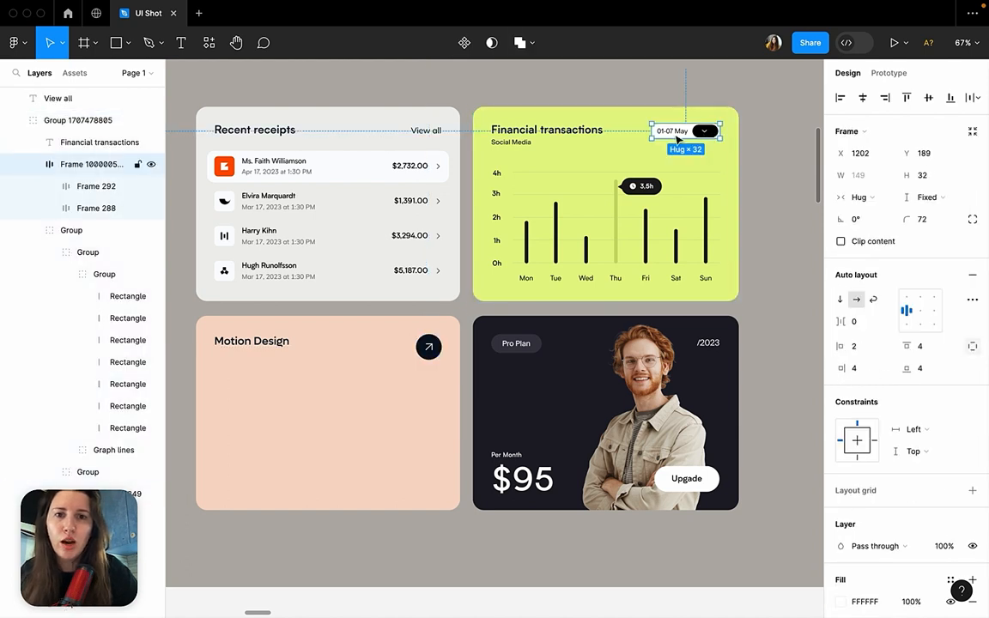
super+click(429, 134)
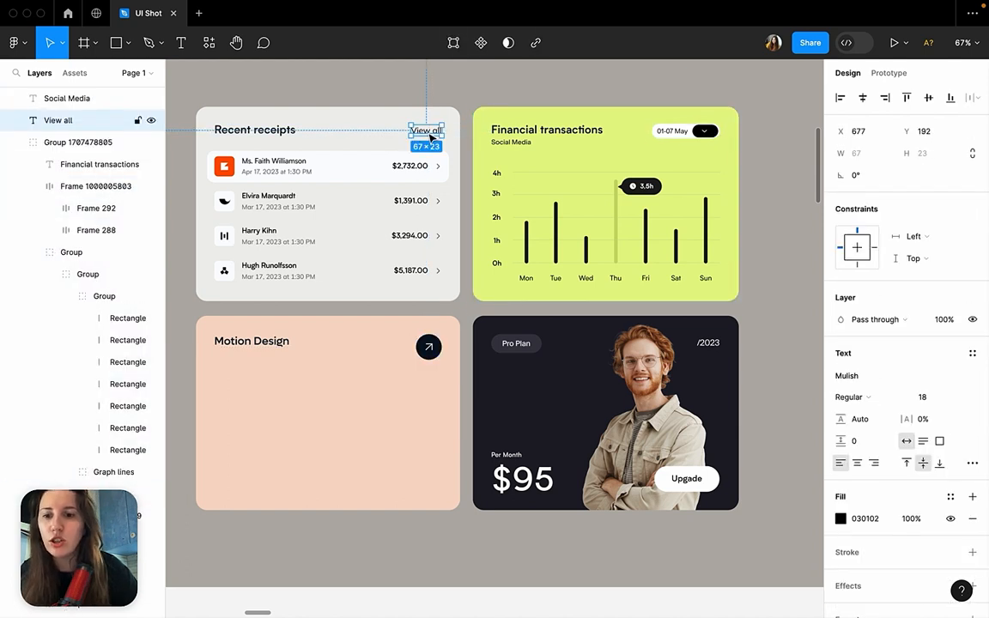
super+click(428, 348)
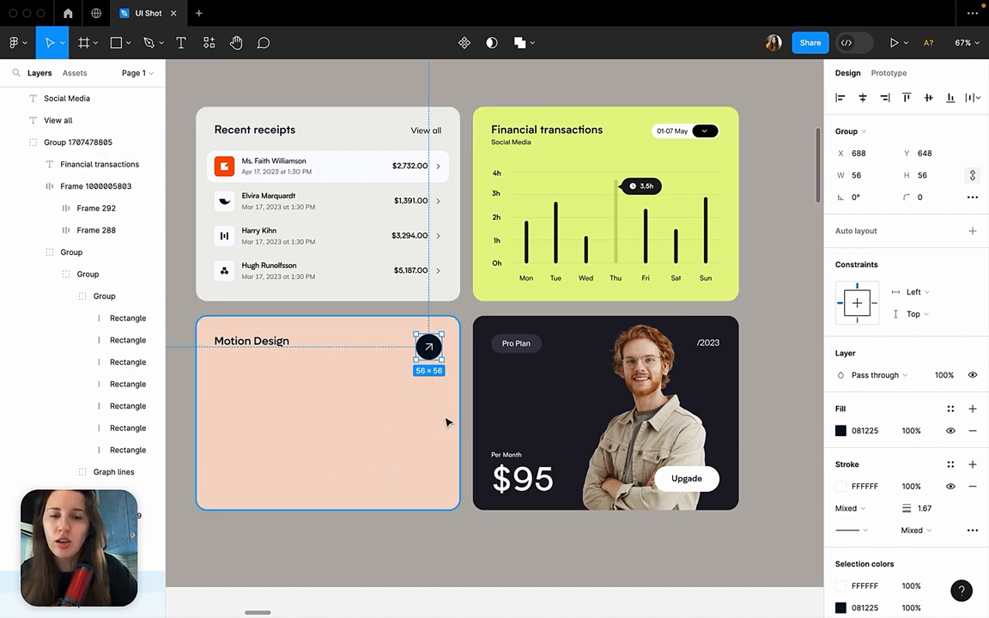
click(468, 321)
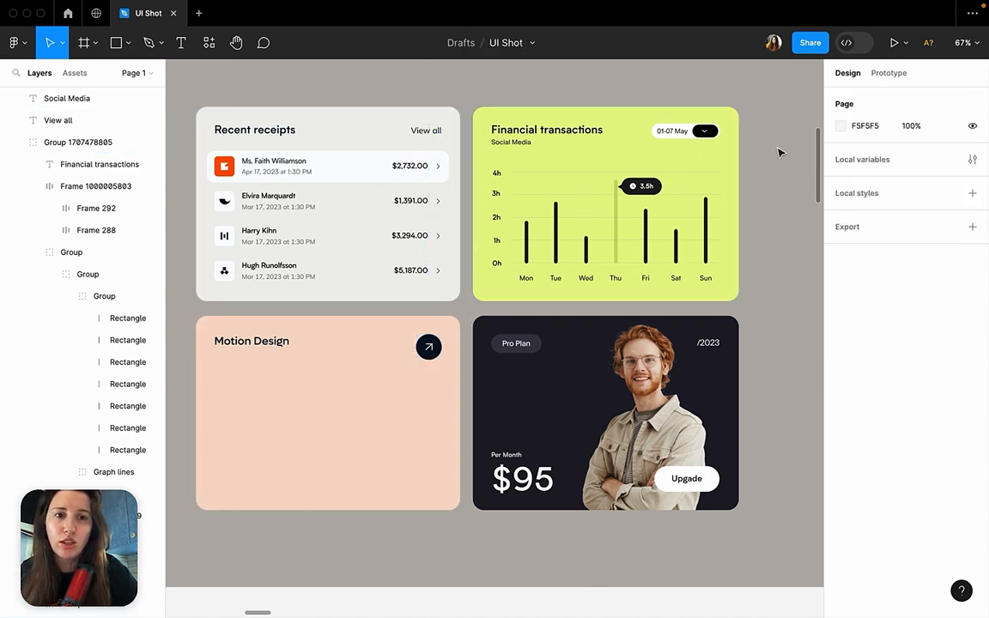
Compare the pill on frame 105's peach card with the round video button on frame 104's Motion Design card.
scroll(553, 247, down, 5)
scroll(553, 247, left, 10)
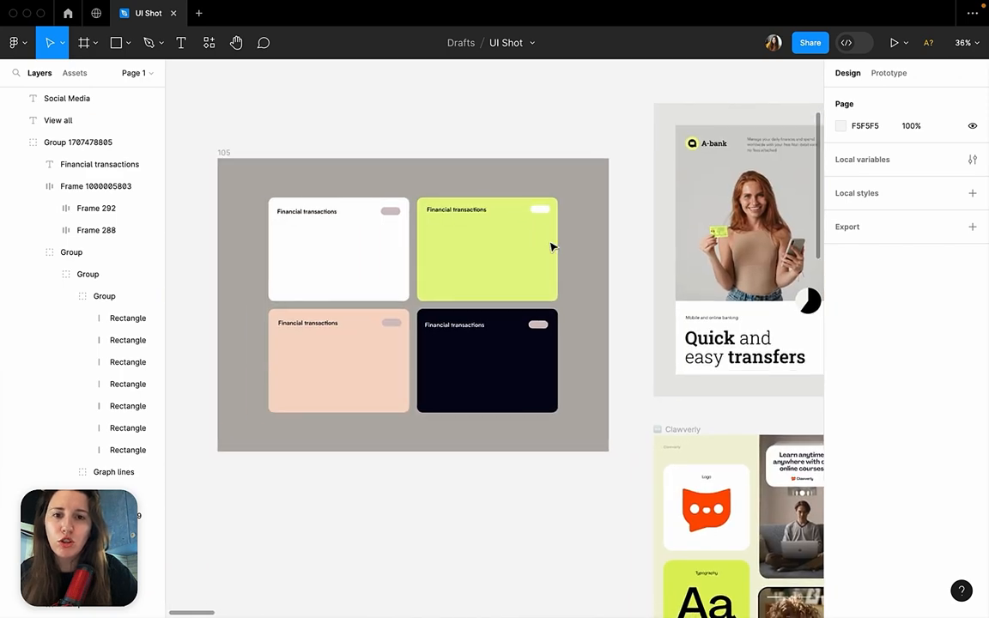
scroll(397, 334, up, 5)
click(436, 355)
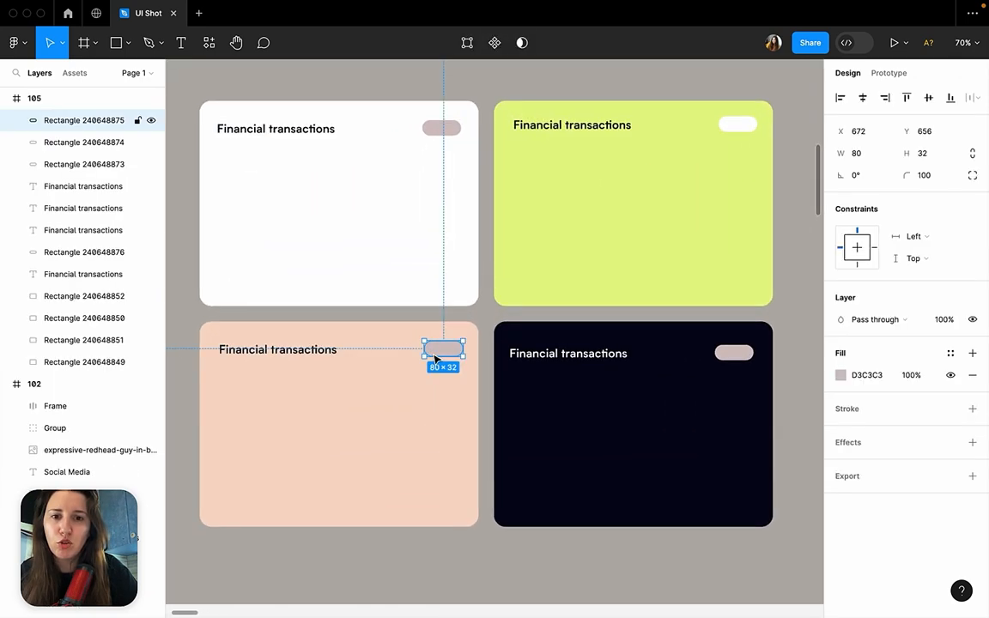
scroll(446, 359, down, 5)
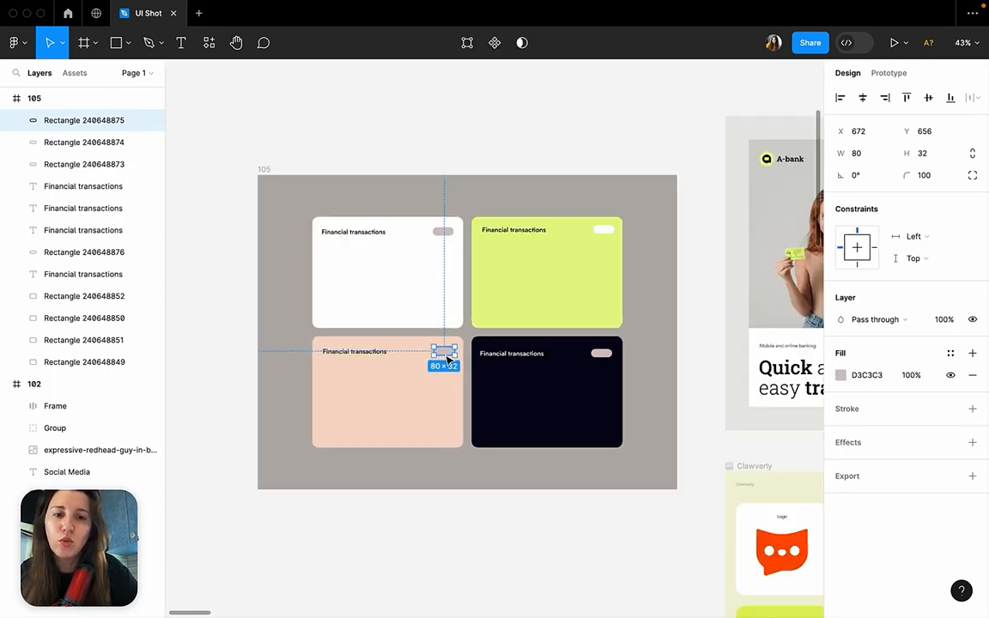
scroll(719, 286, right, 10)
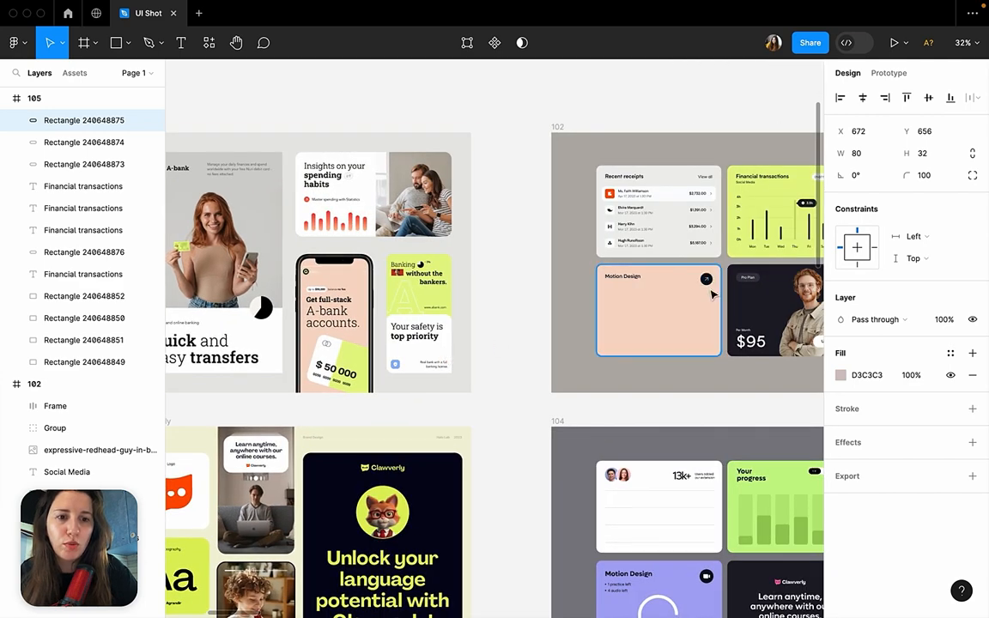
scroll(707, 302, down, 5)
scroll(662, 409, up, 8)
double_click(539, 349)
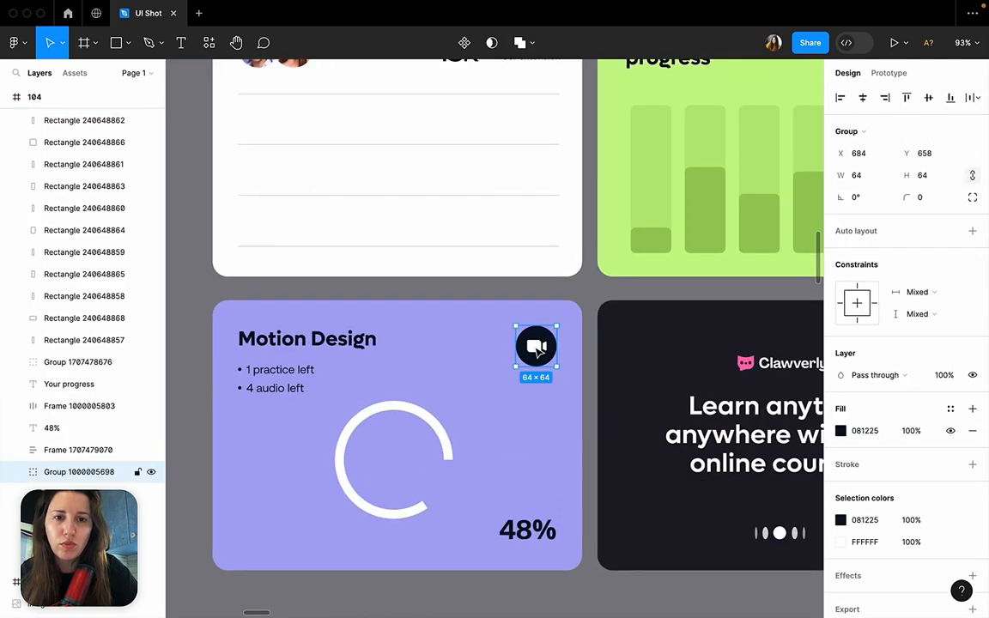
click(539, 329)
scroll(539, 329, down, 1)
scroll(538, 339, down, 10)
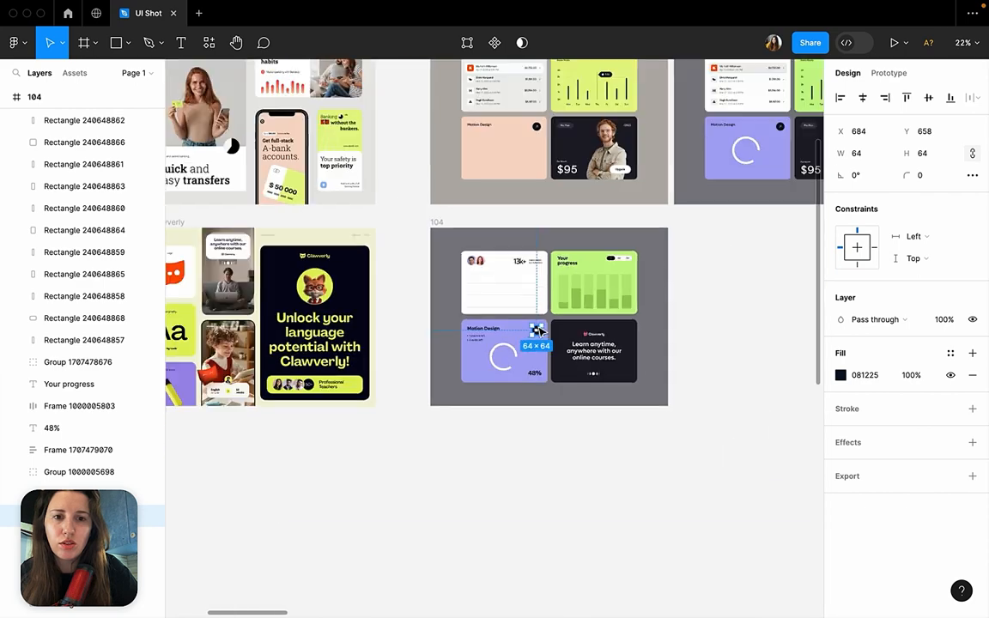
Review frame 105 as a whole, checking its four card headers and the frame's properties.
scroll(534, 332, left, 2)
click(528, 332)
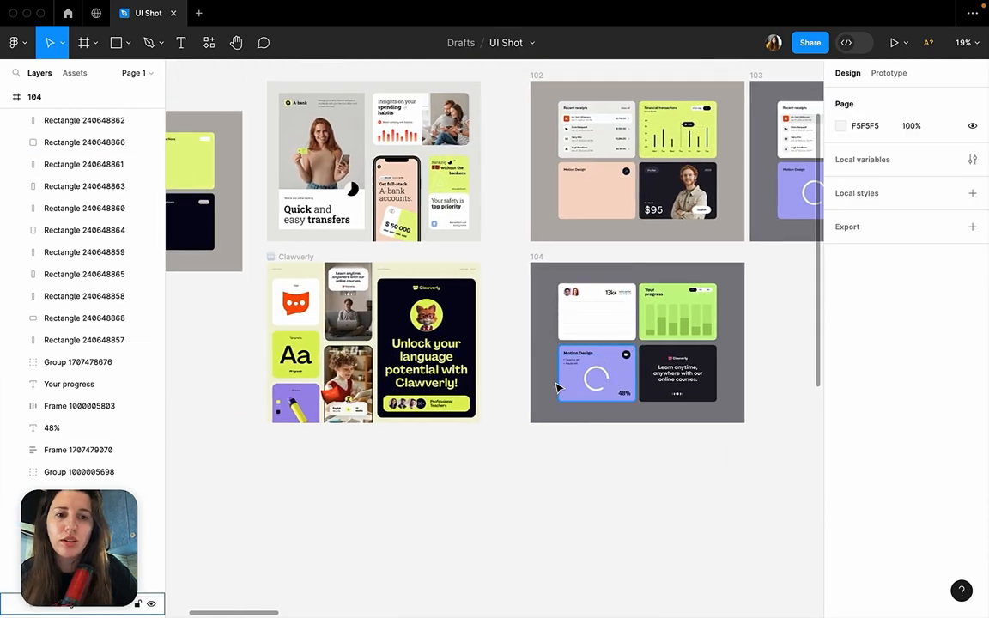
scroll(582, 283, left, 3)
scroll(583, 283, up, 1)
scroll(343, 190, left, 5)
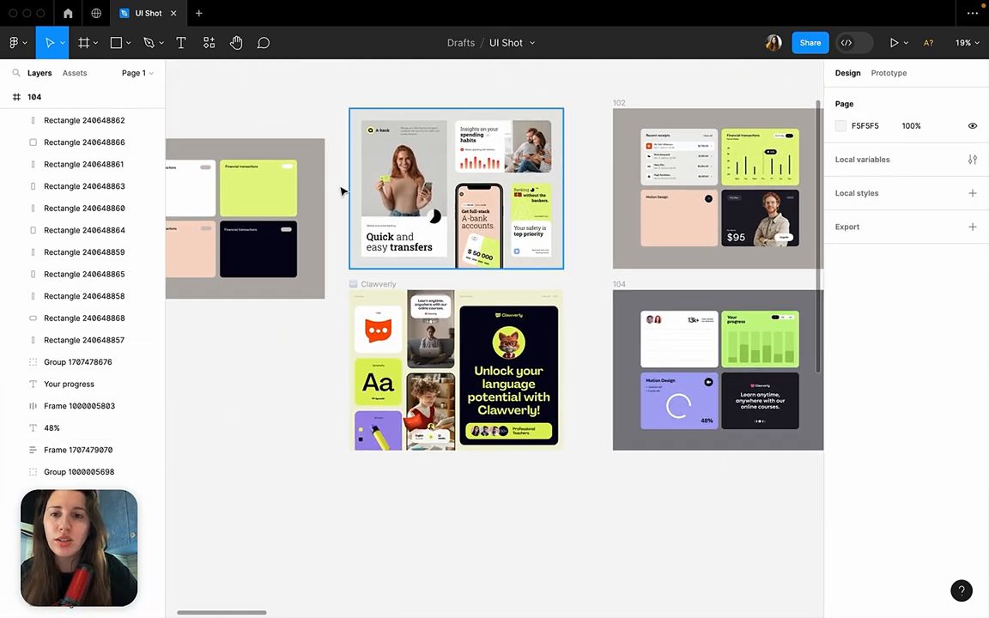
scroll(335, 187, up, 2)
click(221, 160)
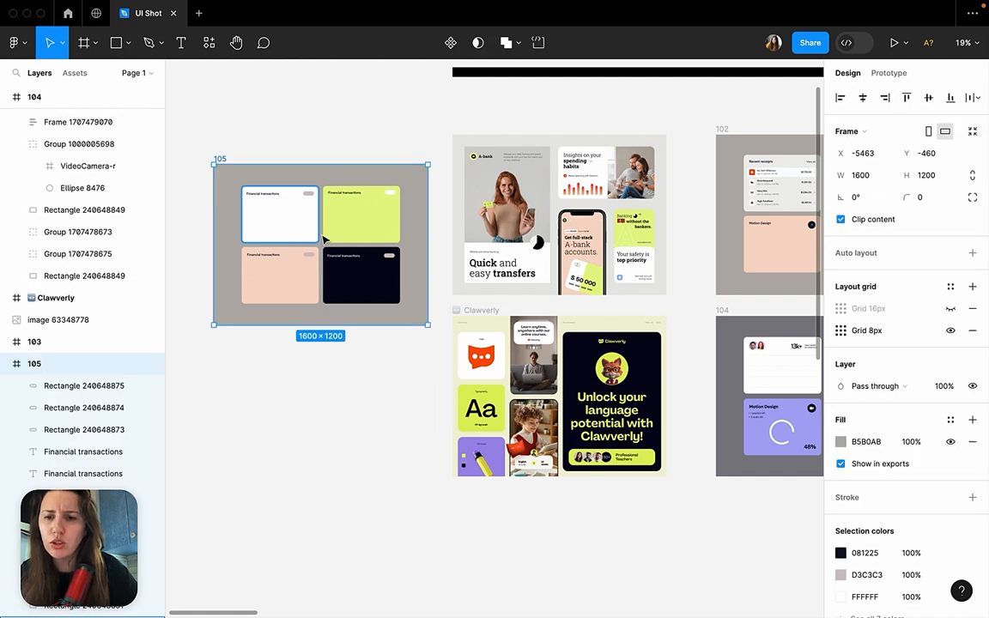
click(322, 366)
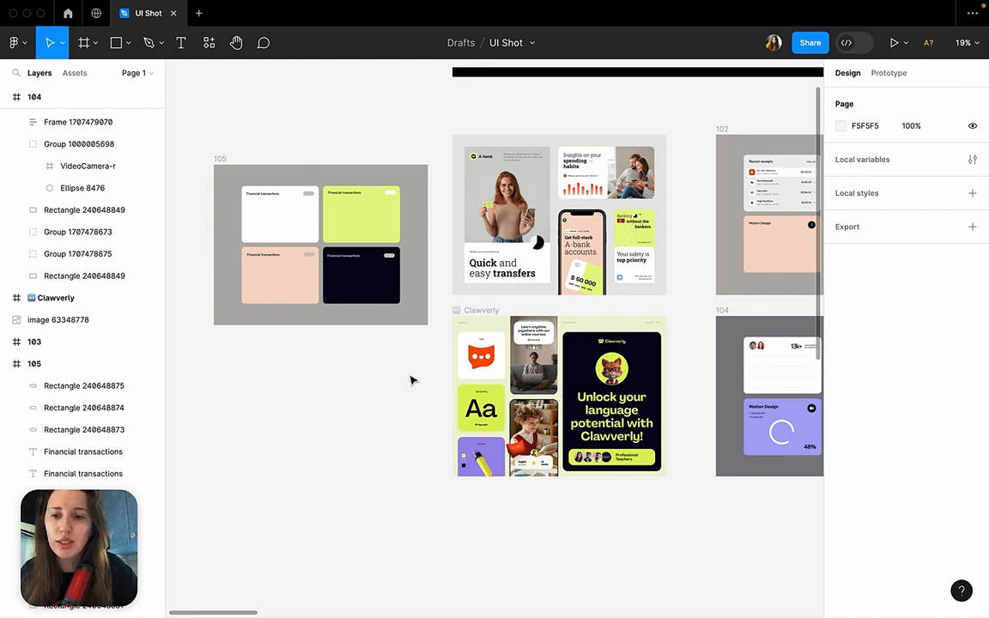
click(219, 160)
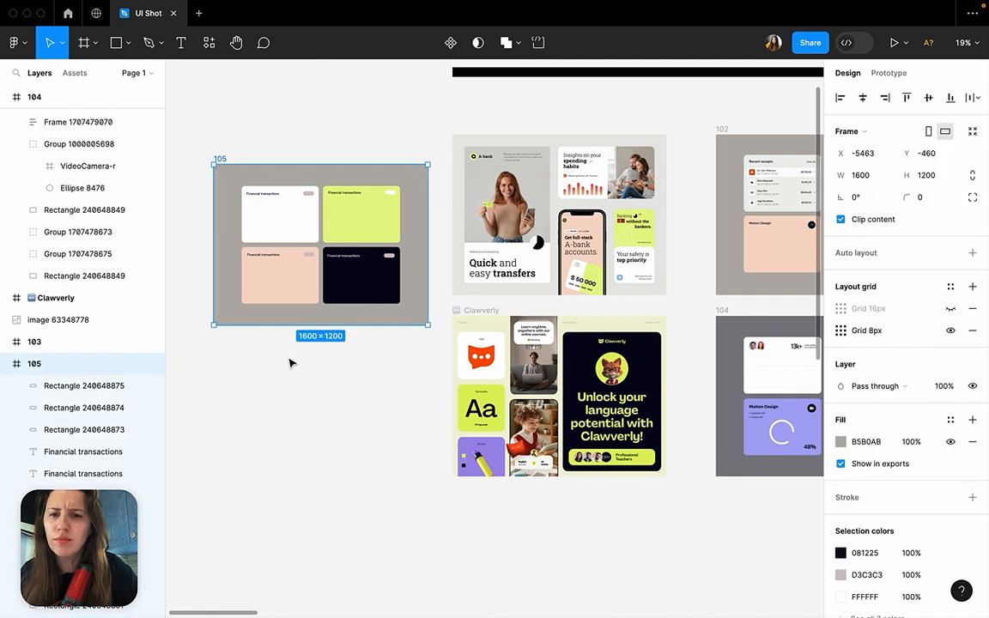
click(296, 439)
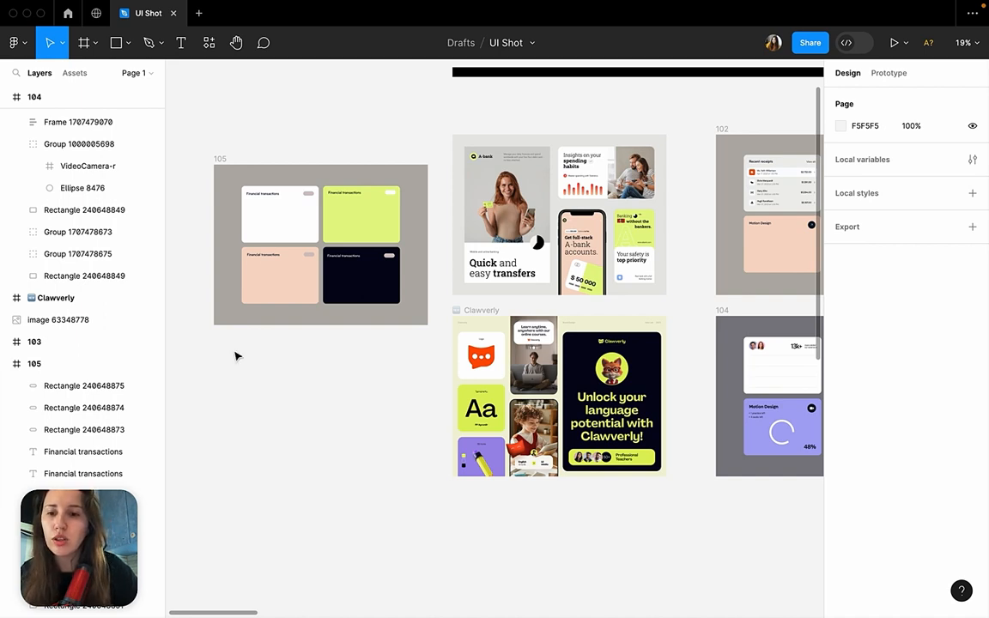
click(220, 159)
click(342, 346)
scroll(342, 346, right, 10)
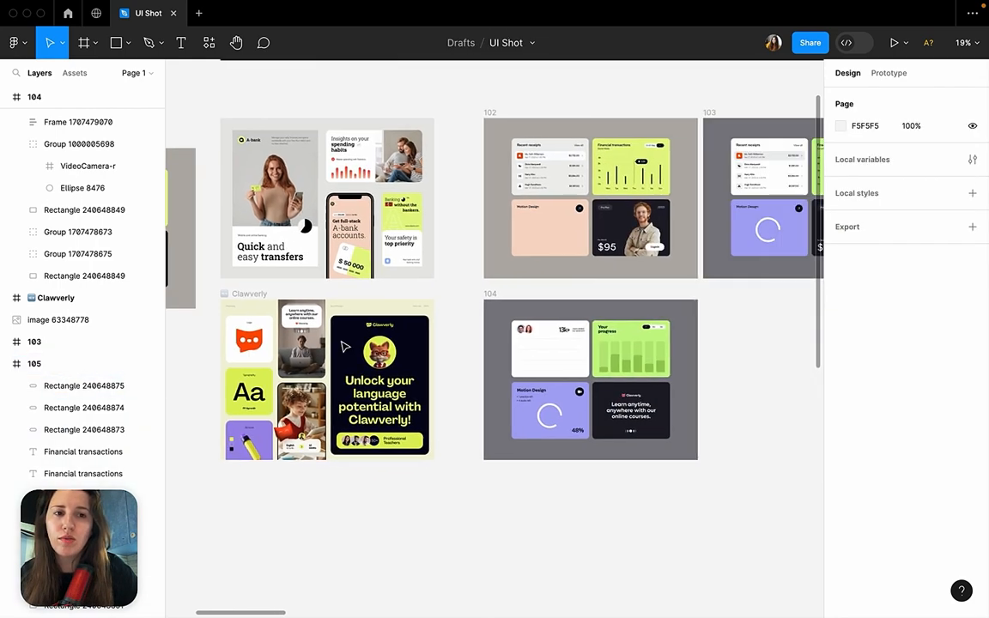
scroll(343, 346, down, 3)
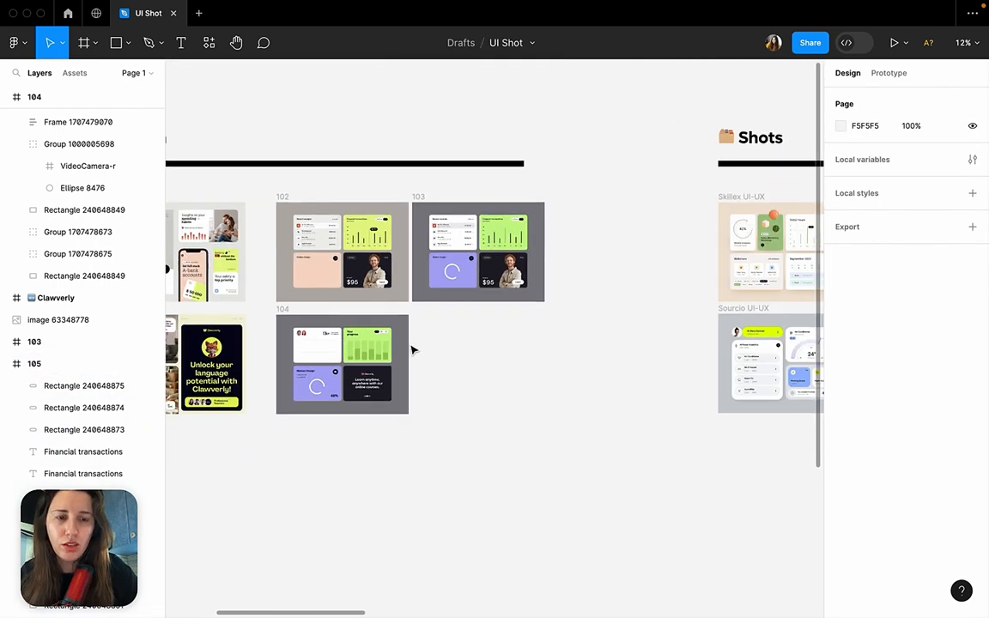
scroll(410, 348, left, 5)
scroll(410, 348, up, 5)
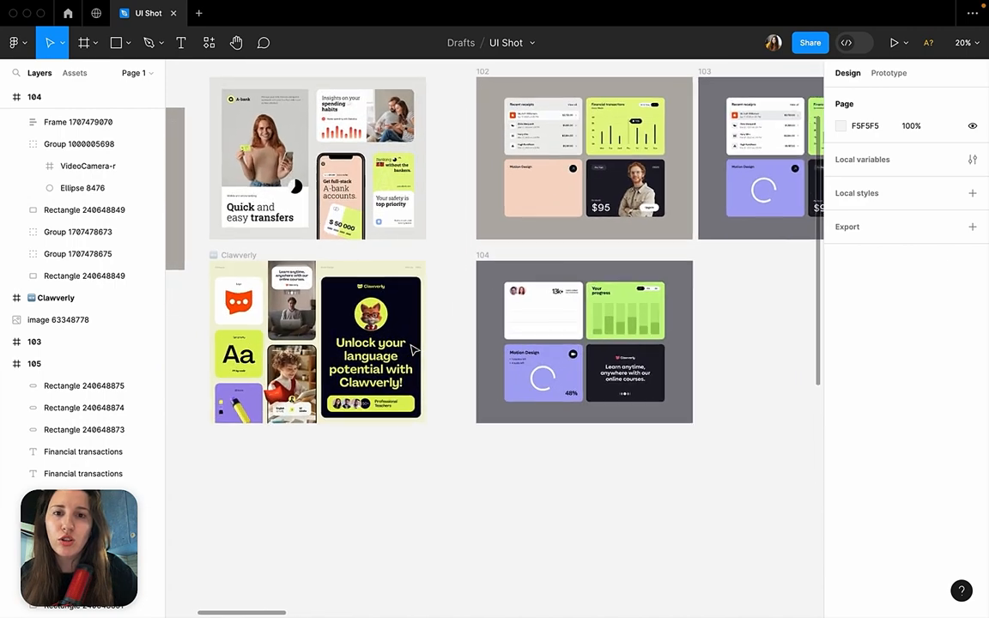
Review the four cards in frame 105, checking the empty space beneath their headings and pills.
scroll(411, 349, up, 2)
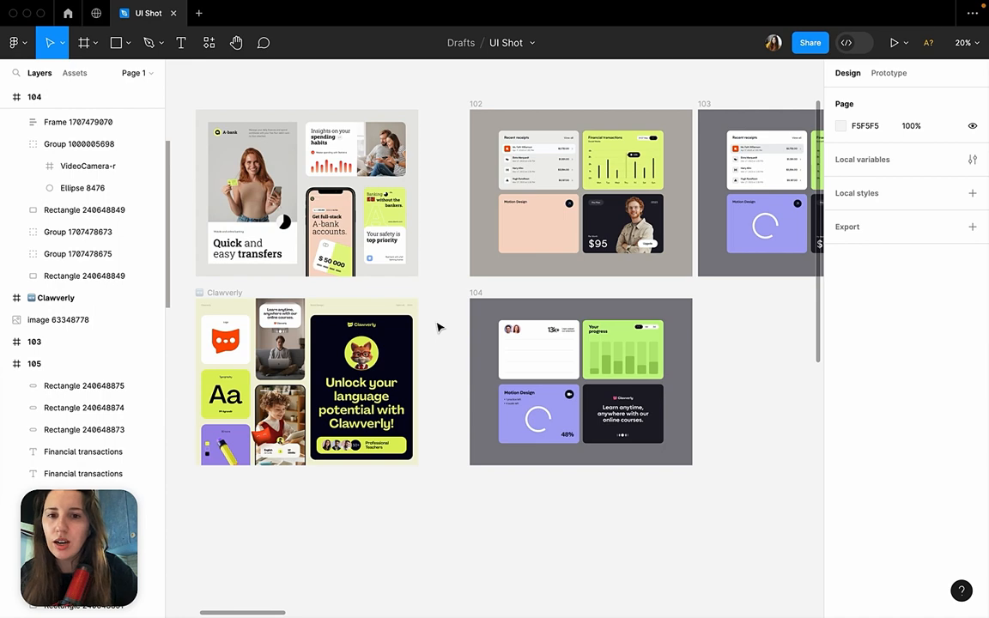
scroll(437, 327, left, 4)
scroll(437, 327, up, 1)
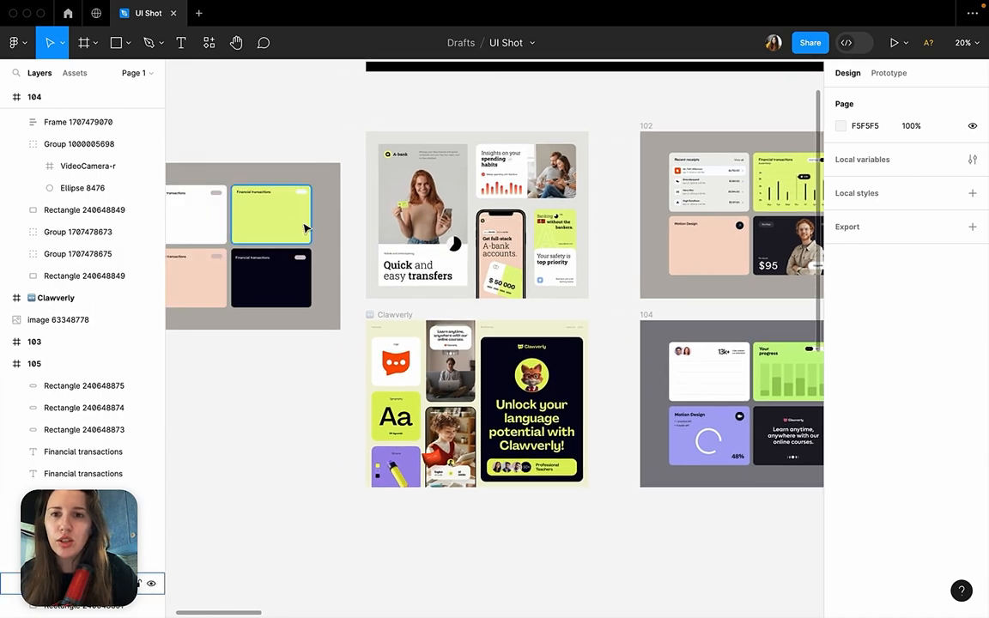
scroll(255, 228, left, 2)
scroll(255, 228, up, 1)
scroll(255, 229, up, 5)
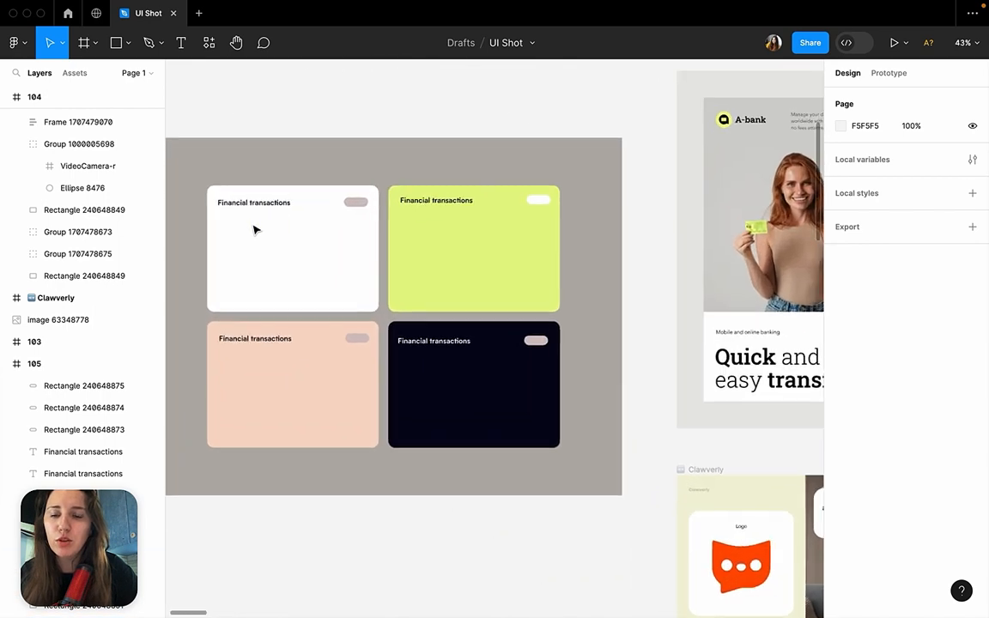
scroll(254, 228, down, 5)
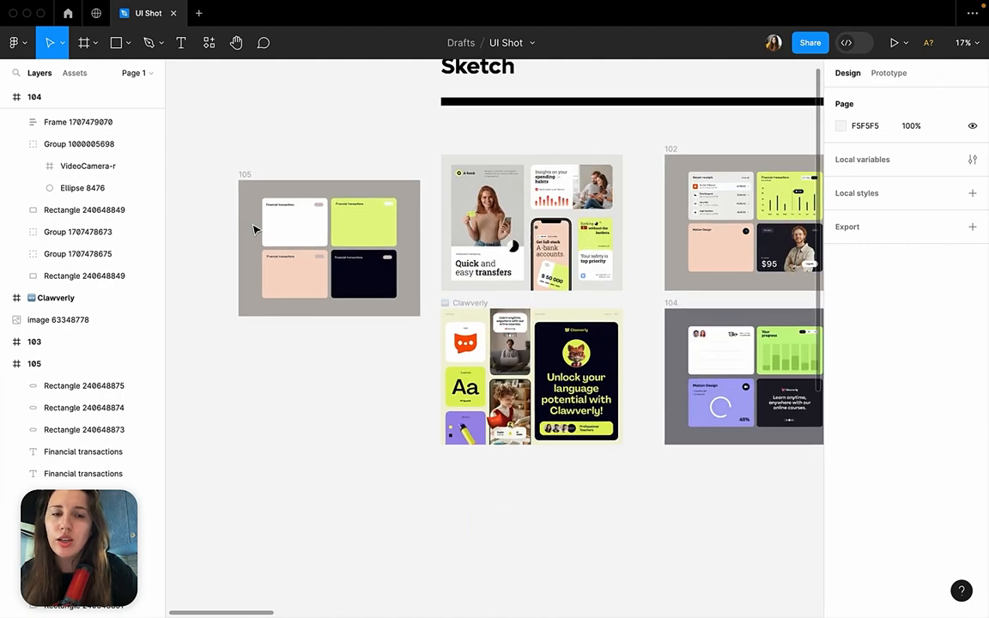
Compare frame 105's empty cards with the content filling the four cards in frame 102.
scroll(530, 247, right, 3)
scroll(530, 246, down, 1)
scroll(530, 246, right, 1)
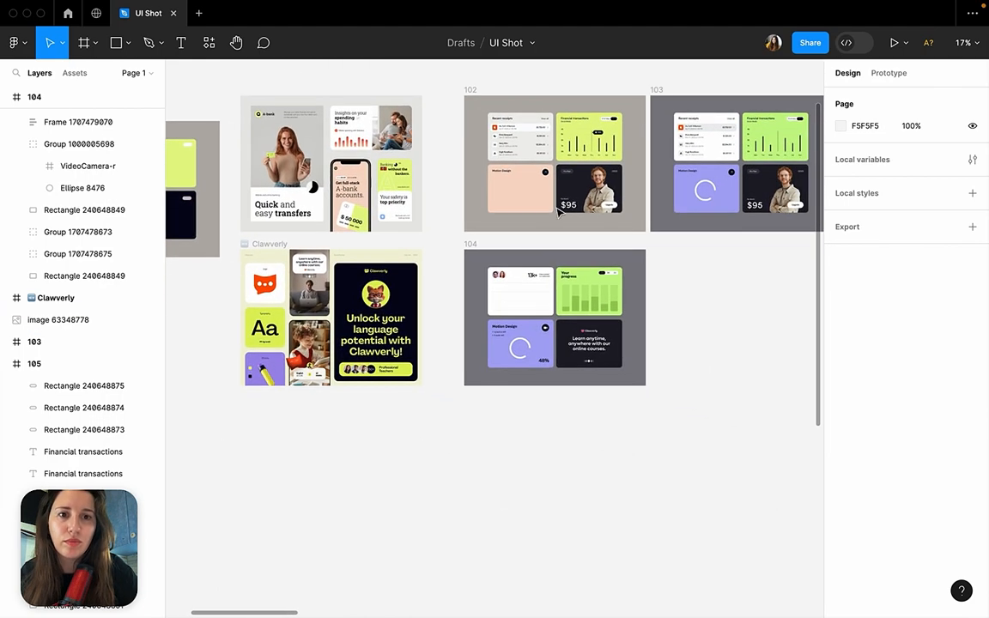
scroll(550, 224, up, 5)
scroll(567, 200, up, 2)
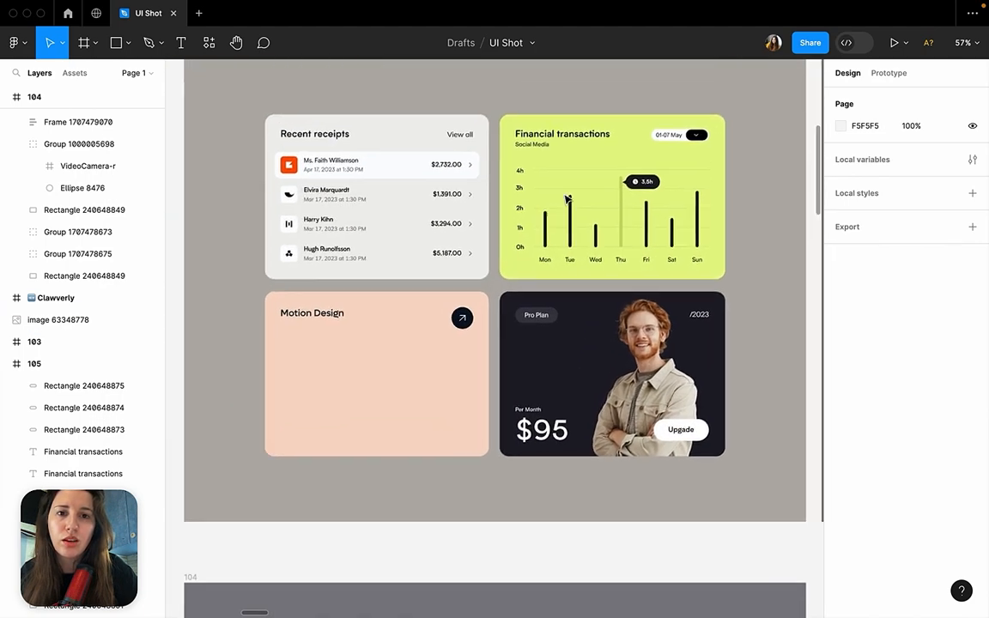
scroll(532, 223, up, 1)
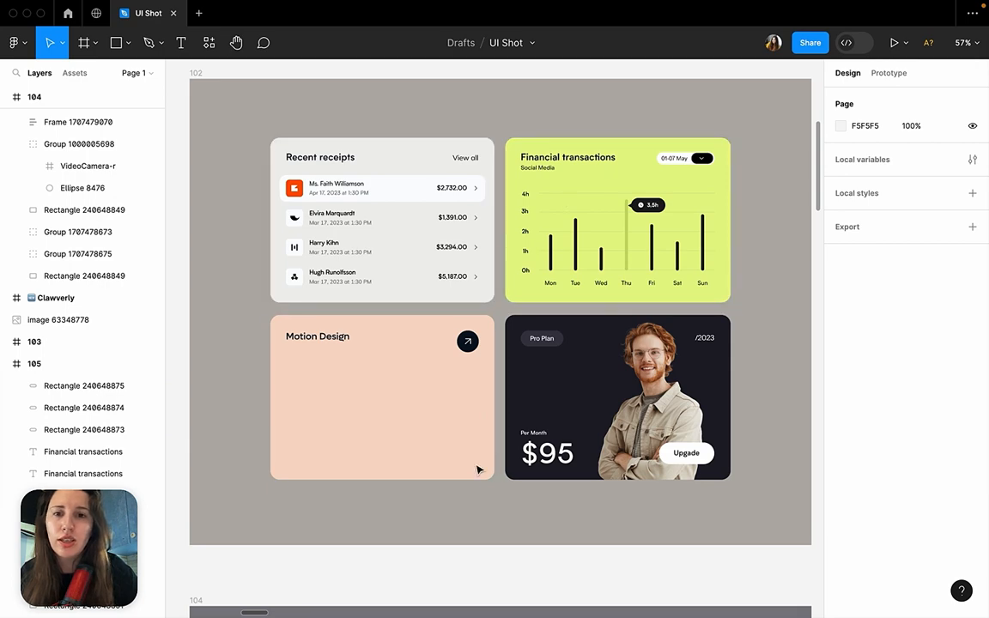
scroll(449, 423, down, 6)
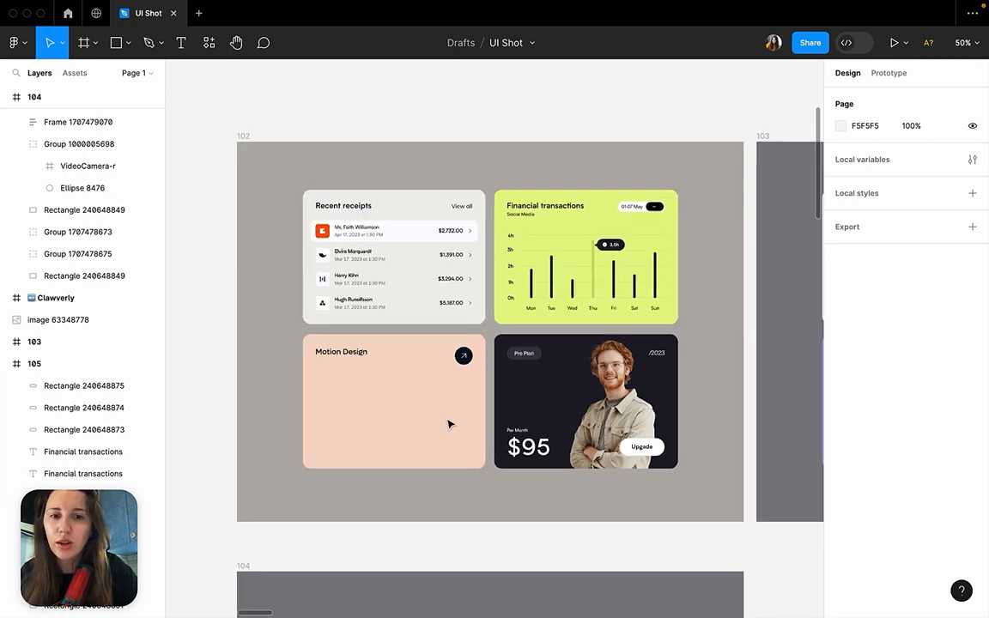
scroll(448, 424, left, 3)
scroll(449, 423, right, 1)
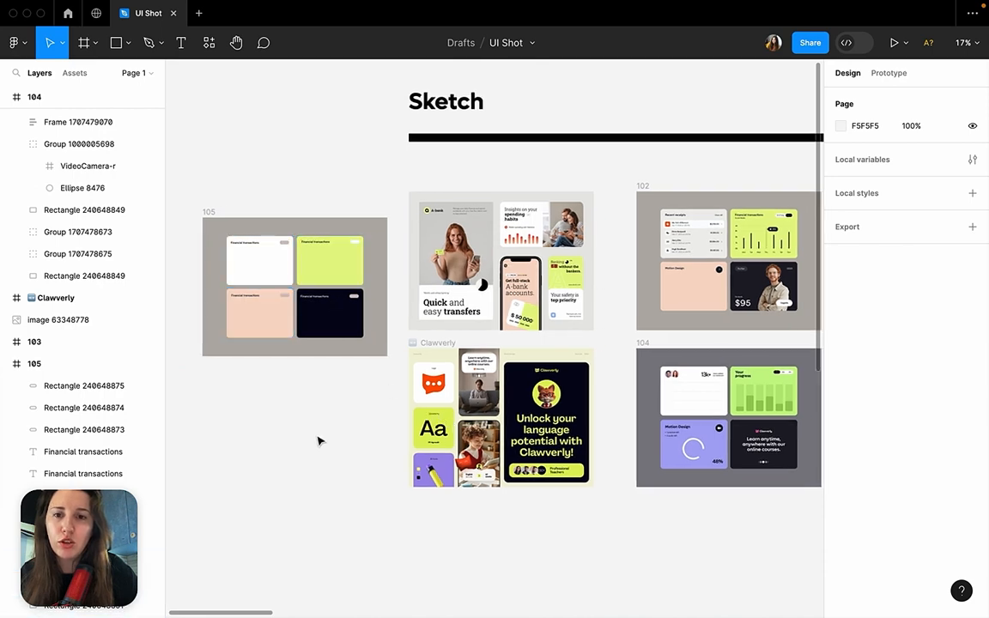
scroll(498, 324, right, 2)
scroll(790, 243, up, 5)
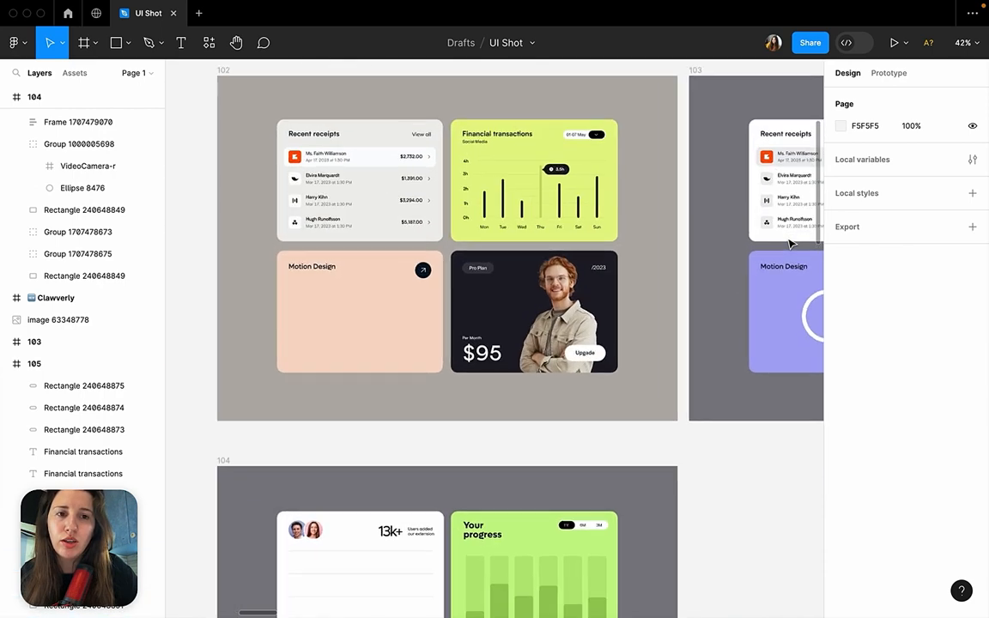
scroll(790, 243, left, 2)
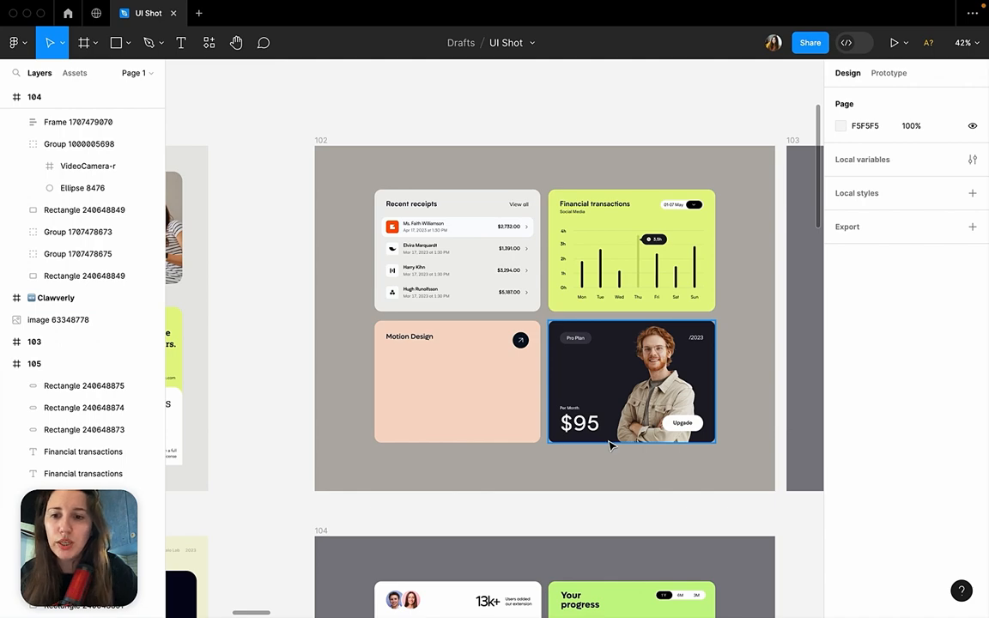
scroll(464, 247, up, 5)
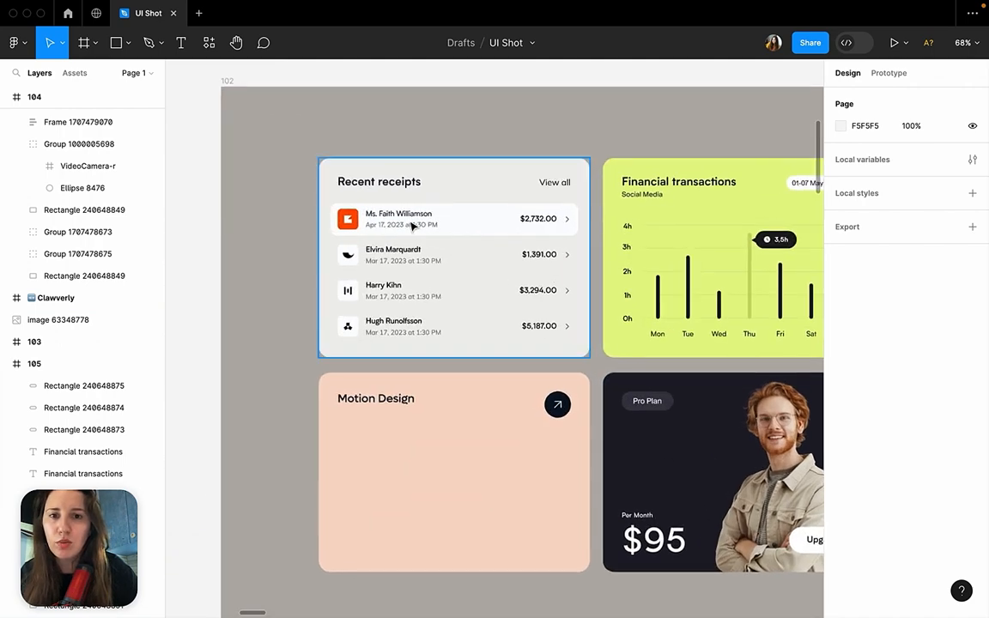
Inspect the highlighted first row and the three plain rows of the Recent receipts card in frame 102.
double_click(410, 225)
scroll(411, 225, right, 2)
scroll(410, 225, down, 1)
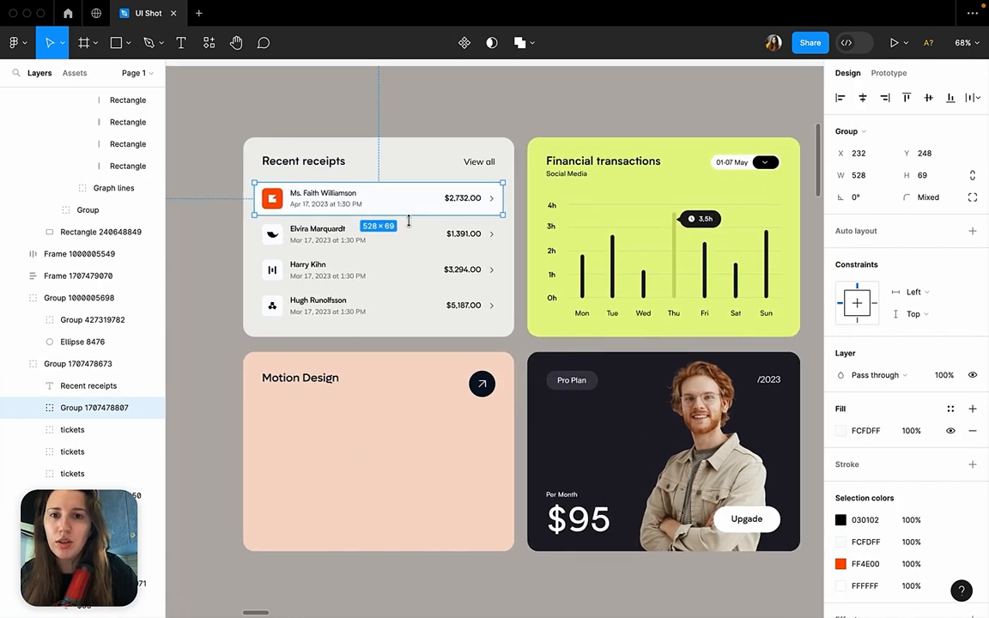
click(335, 247)
click(333, 274)
click(335, 311)
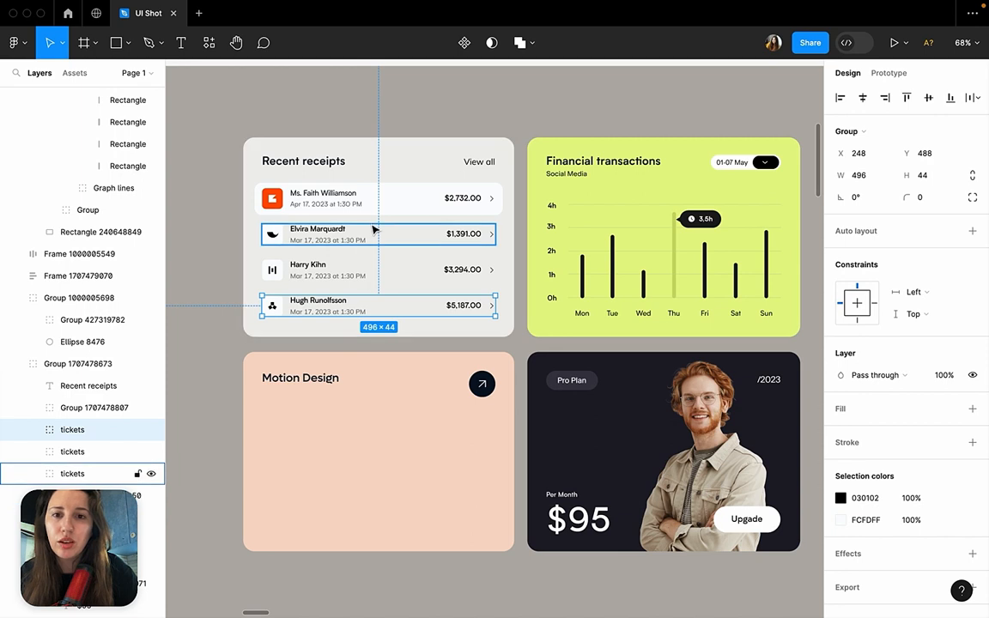
click(349, 248)
click(322, 277)
click(326, 306)
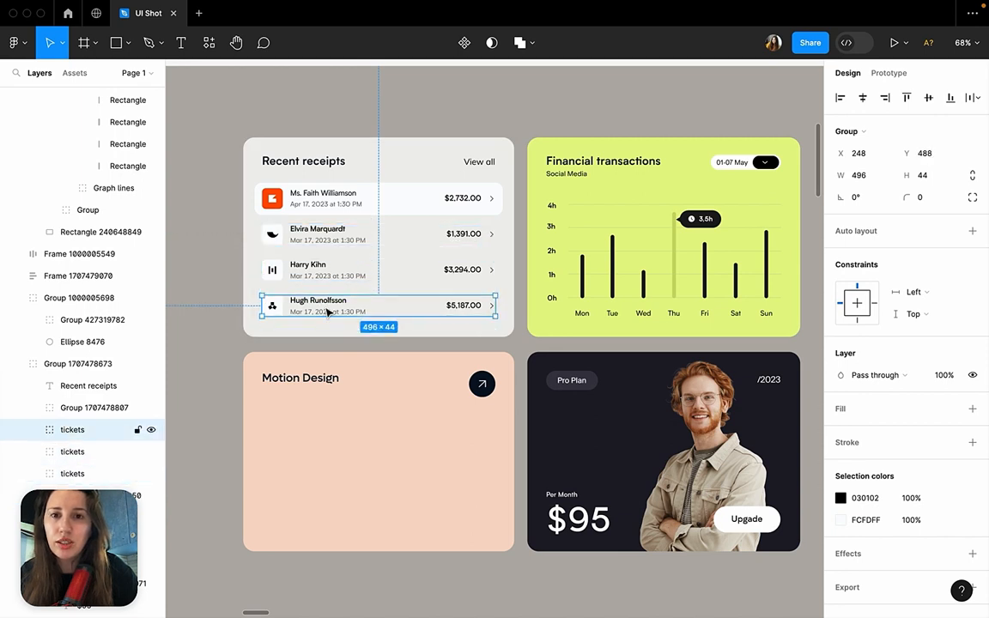
click(331, 193)
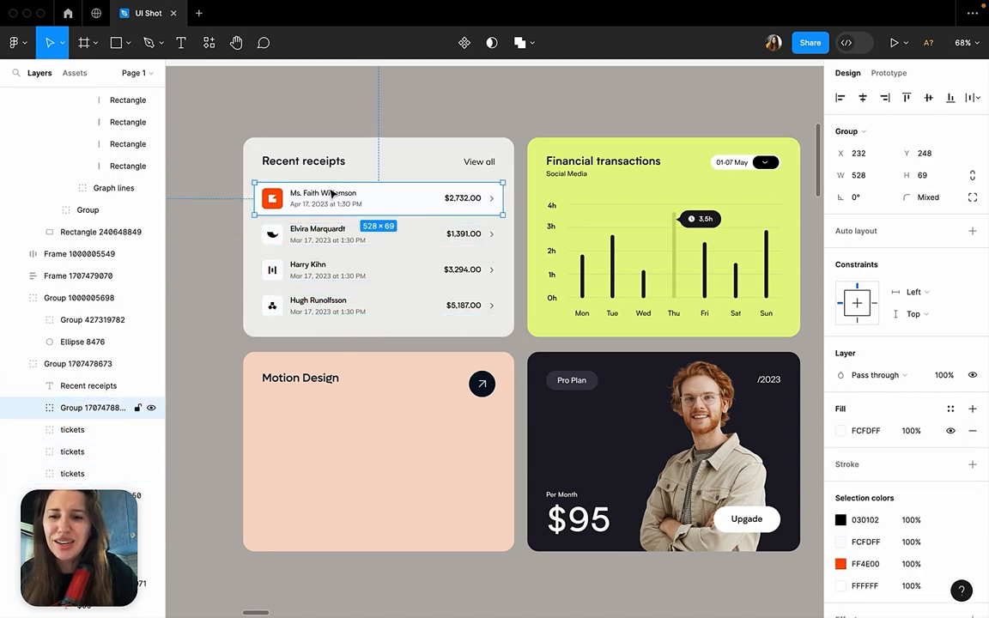
click(326, 230)
click(323, 266)
click(327, 308)
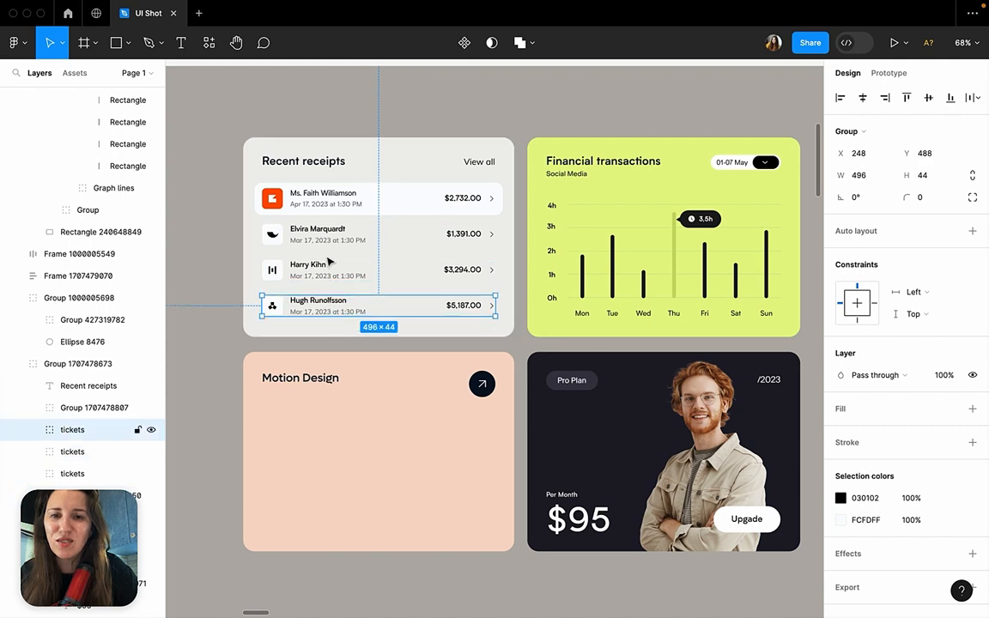
click(327, 199)
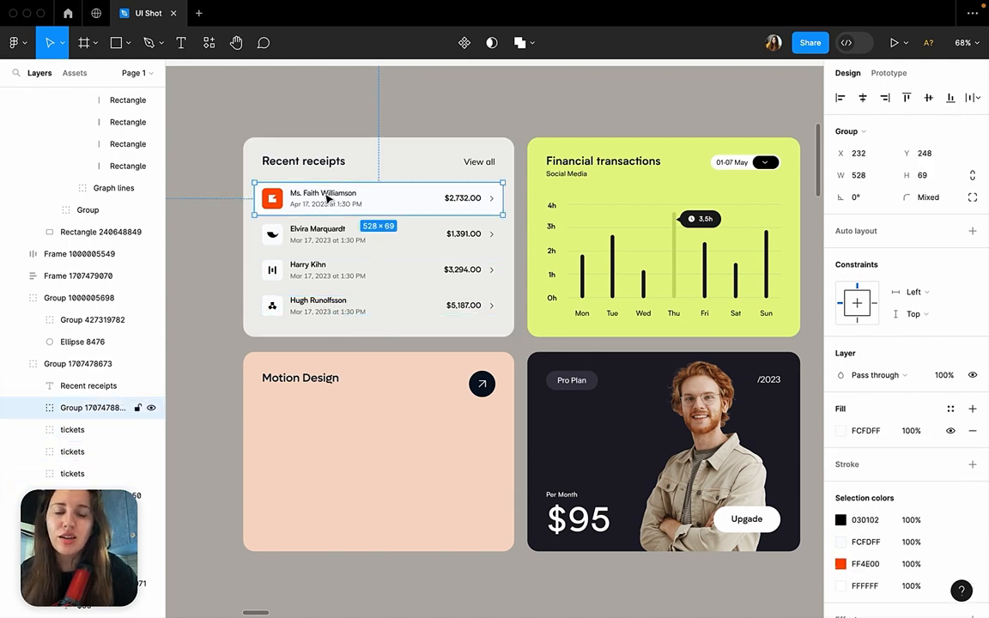
scroll(323, 258, down, 5)
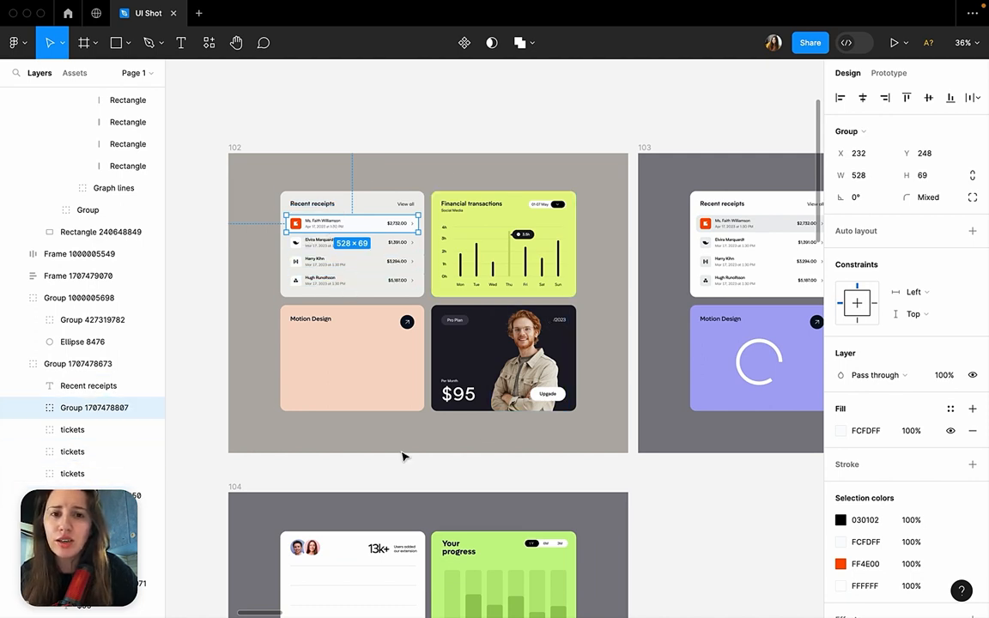
Examine frame 102, its Financial transactions card with the bar chart, and the peach Motion Design card.
click(393, 182)
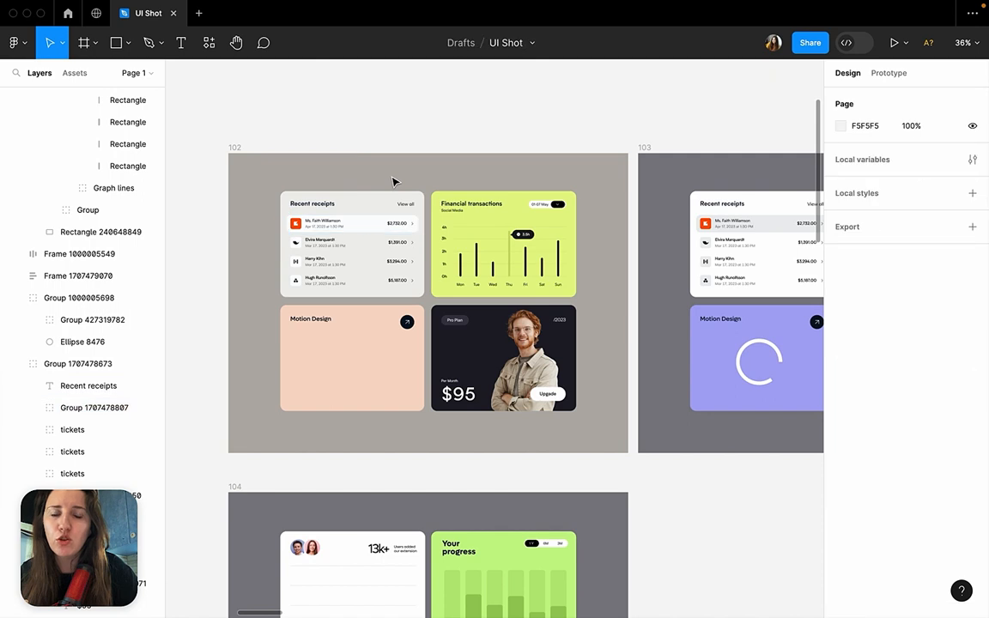
click(235, 148)
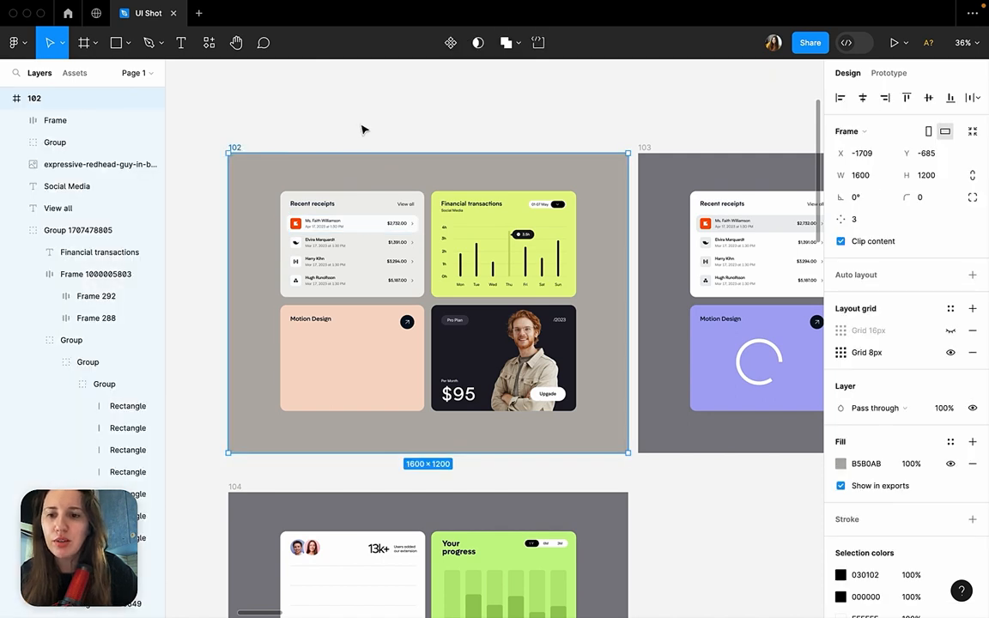
click(362, 130)
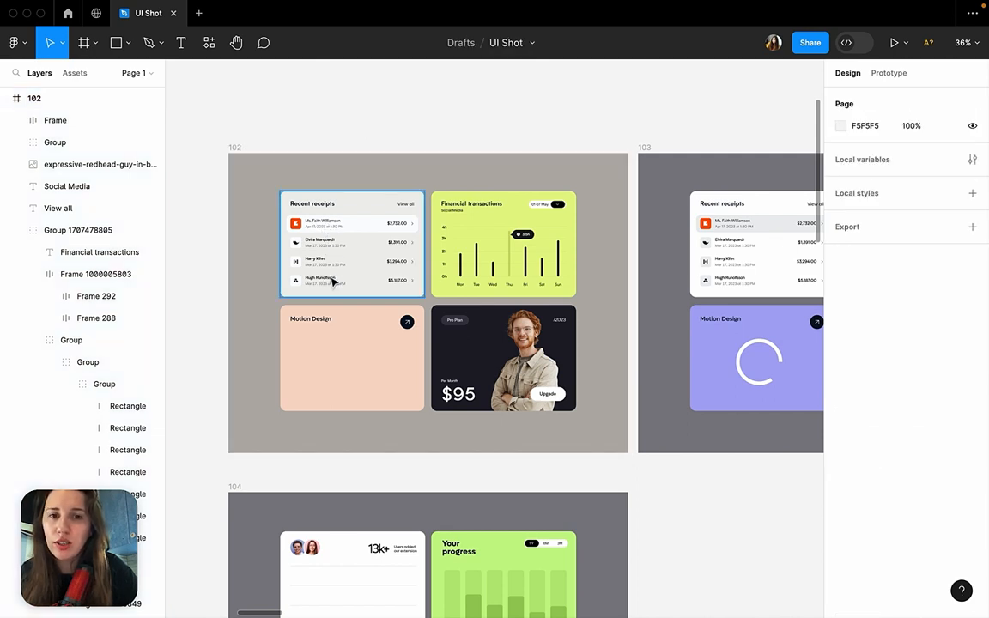
click(471, 274)
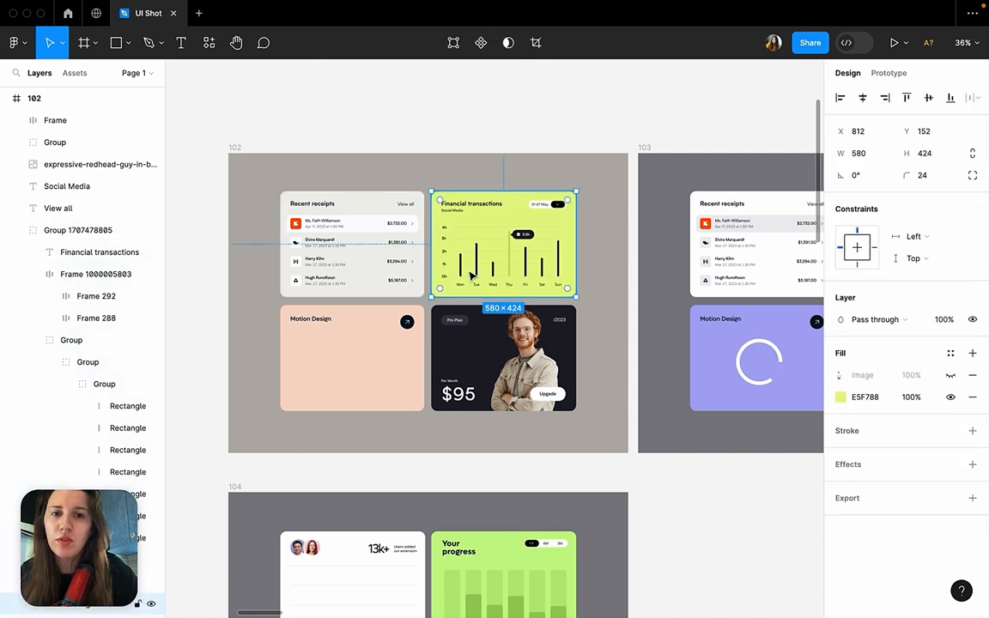
double_click(526, 262)
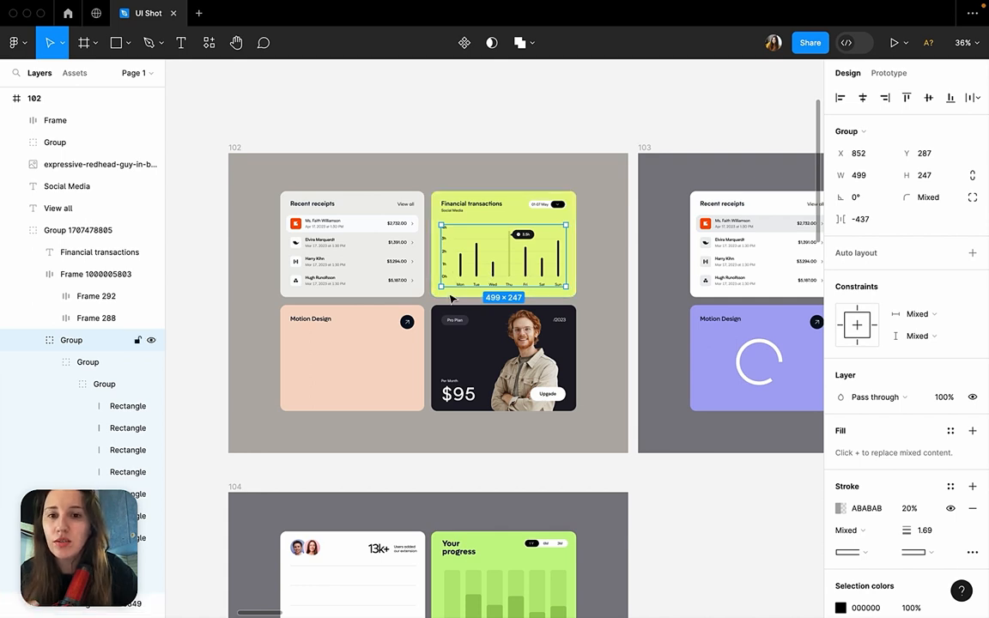
click(371, 361)
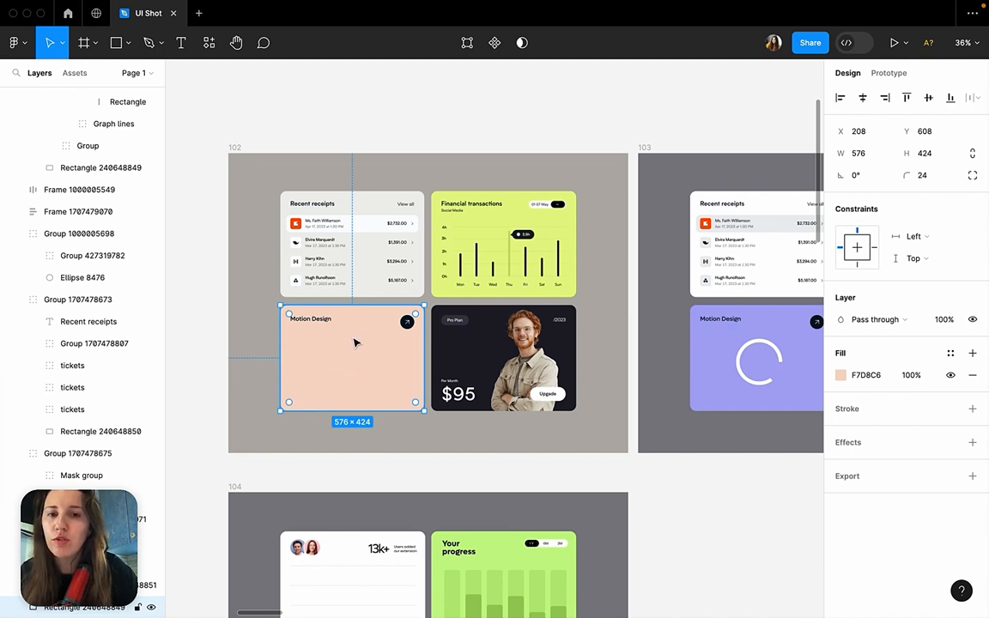
Inspect the dark pricing card in frame 102, including its masked photo group and the Pro Plan tag.
click(475, 346)
scroll(475, 346, up, 5)
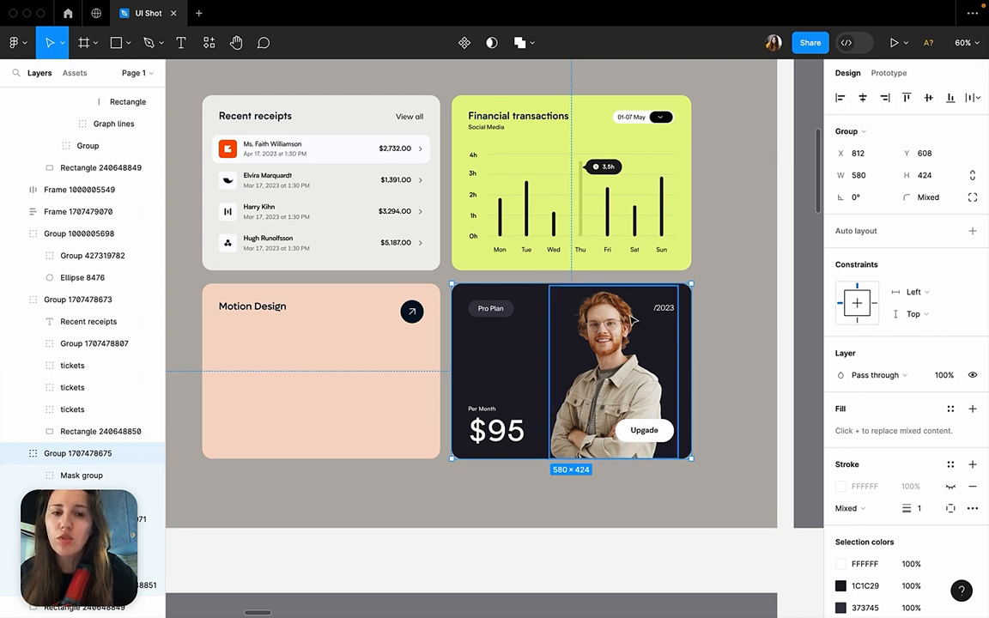
click(709, 424)
click(492, 391)
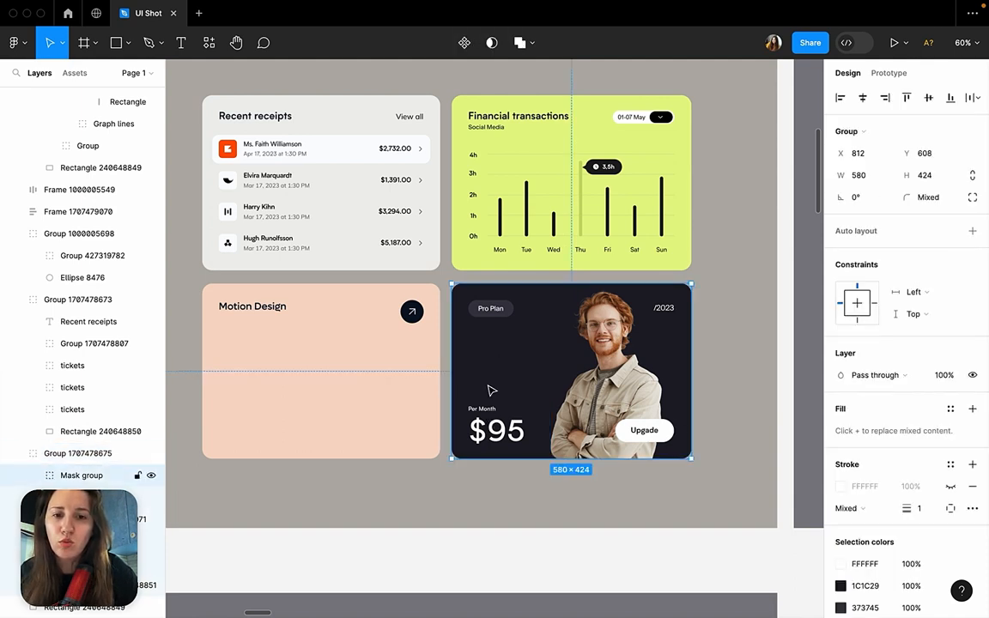
click(528, 513)
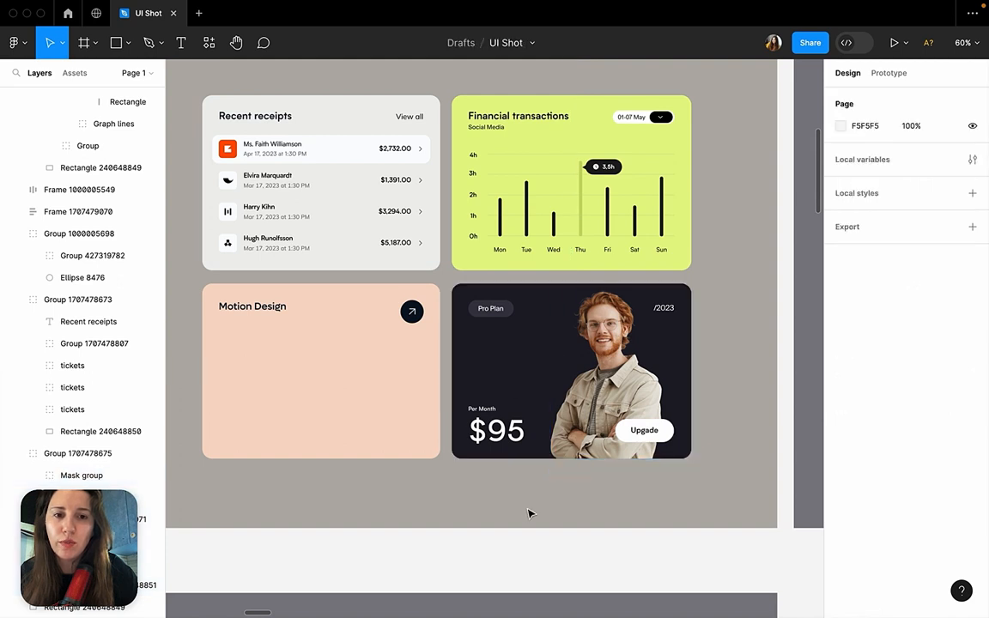
click(507, 315)
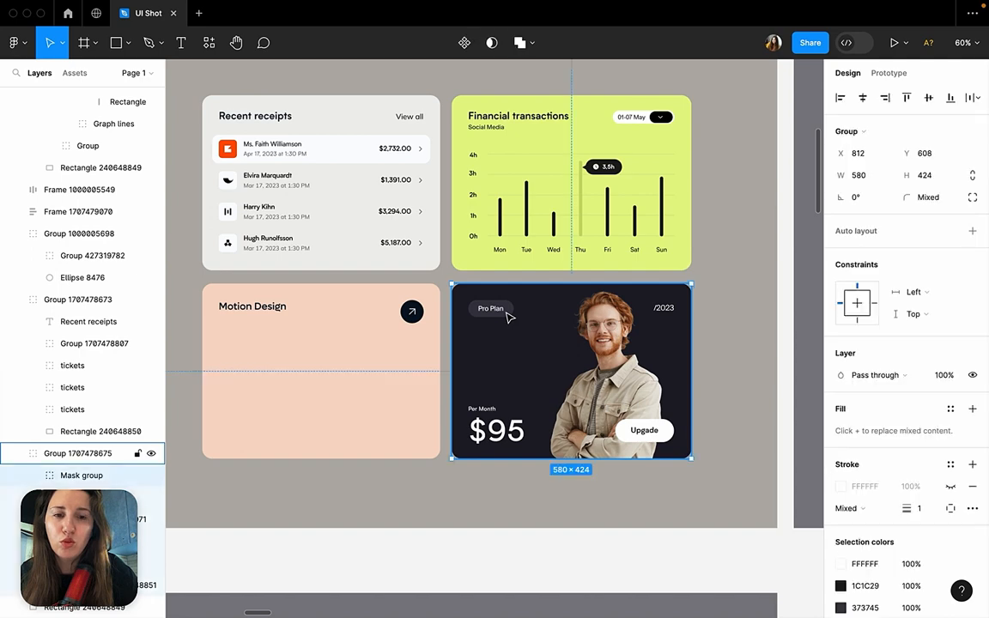
double_click(507, 314)
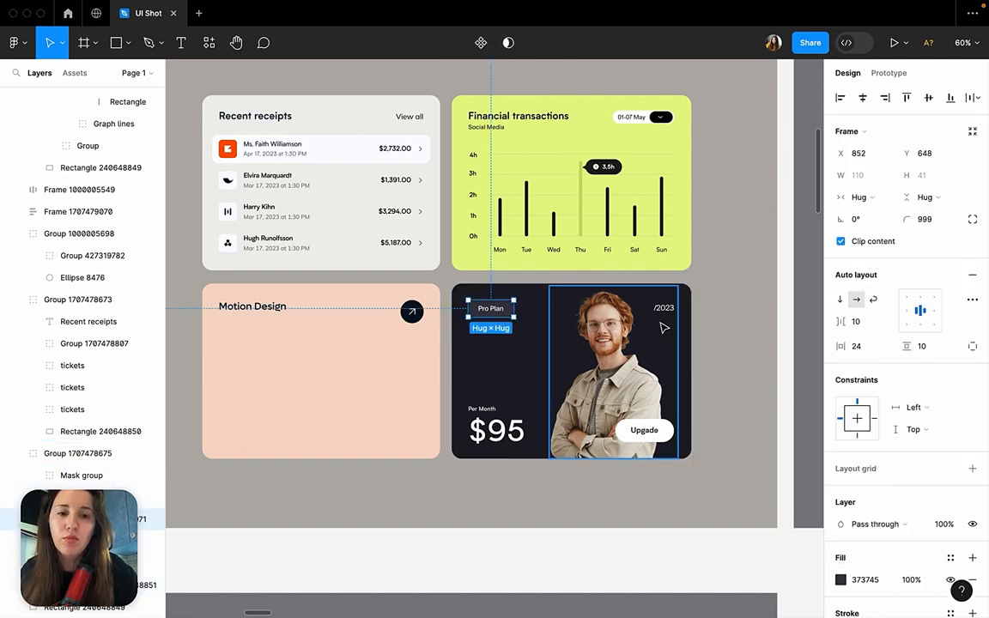
Examine the dark Clawverly card in frame 104 and the text settings of its centred headline.
scroll(664, 328, down, 5)
scroll(665, 328, down, 4)
scroll(603, 389, up, 6)
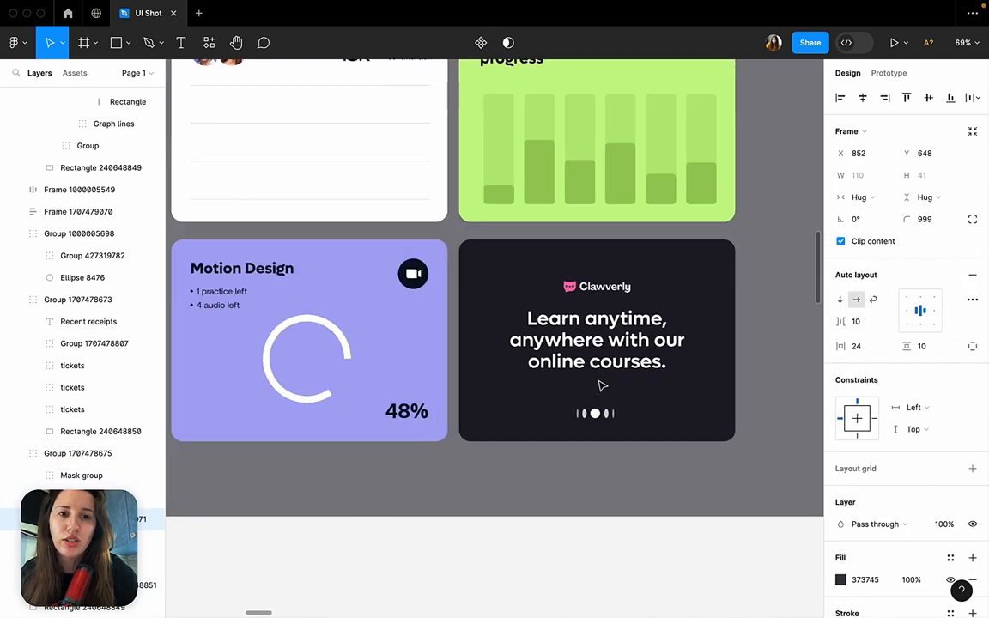
click(601, 342)
scroll(618, 343, down, 5)
scroll(636, 356, up, 4)
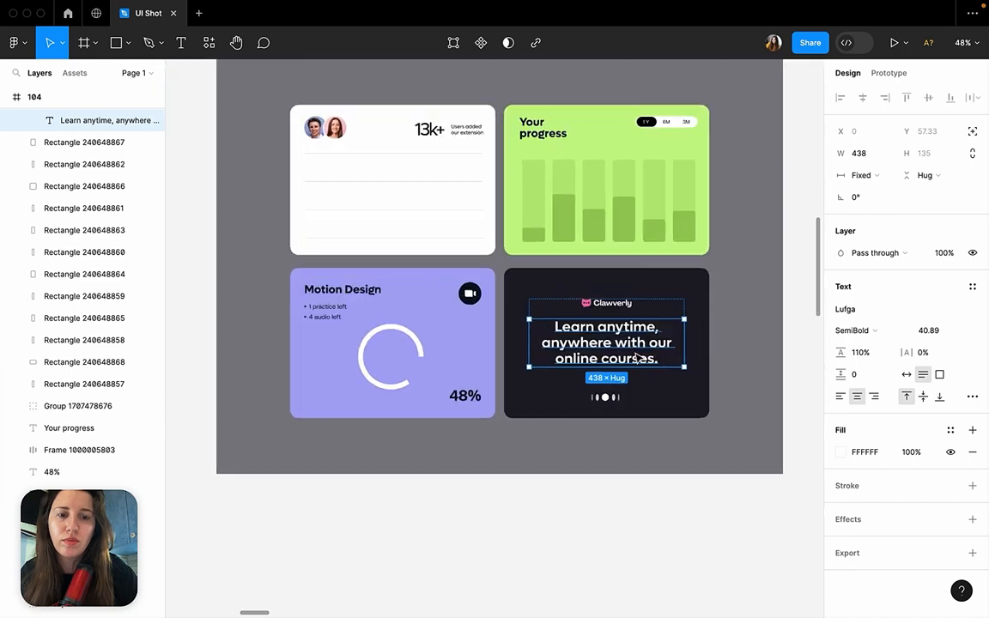
scroll(637, 358, up, 4)
click(674, 265)
scroll(674, 267, down, 4)
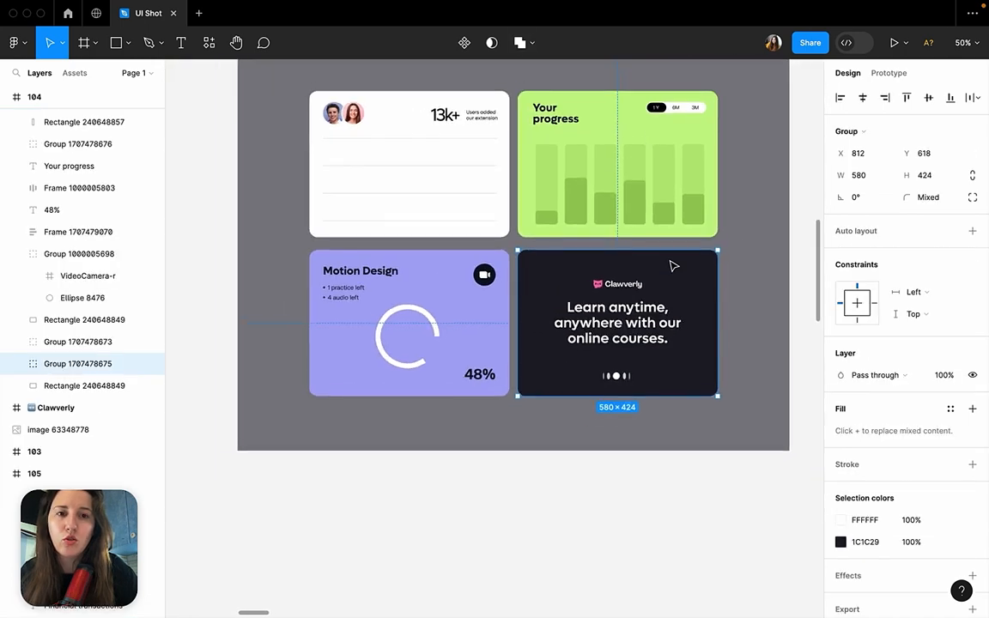
scroll(653, 214, up, 1)
scroll(644, 346, up, 3)
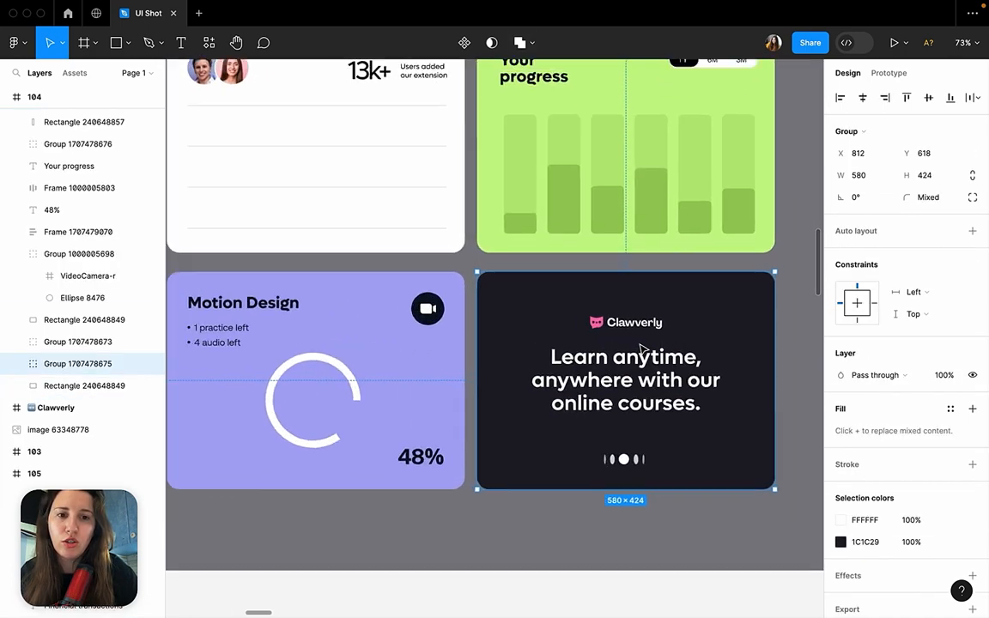
double_click(620, 378)
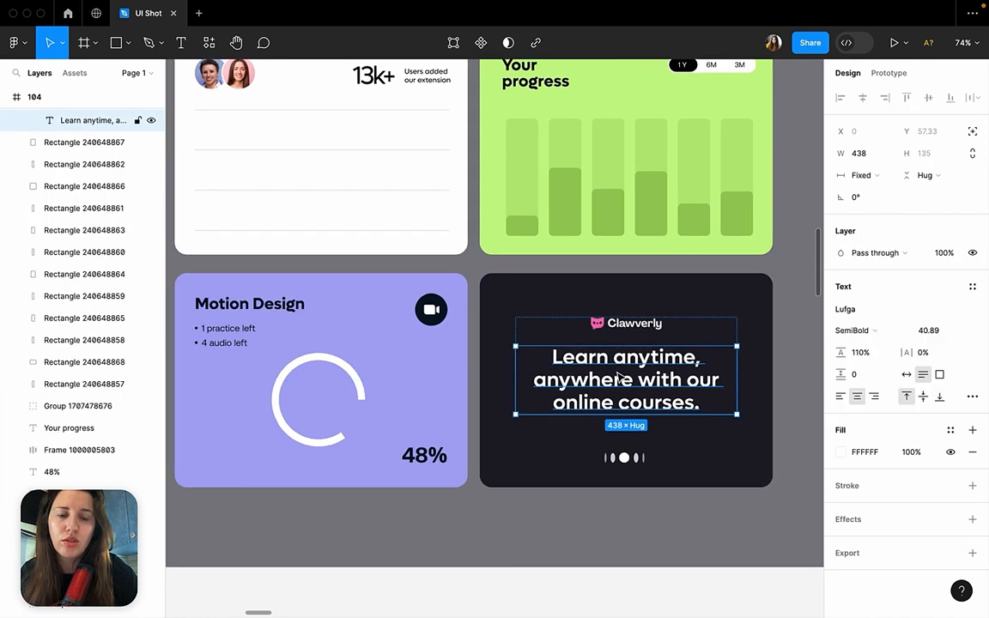
Check the dark Clawverly card in frame 104 as a whole group, and compare it with the unfilled layout of frame 105.
click(724, 291)
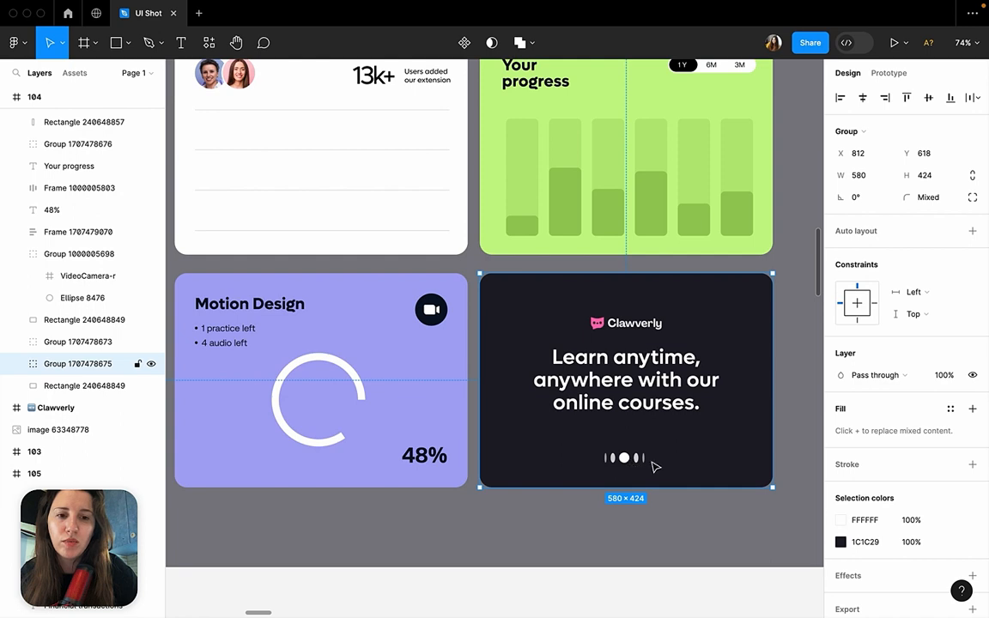
click(647, 508)
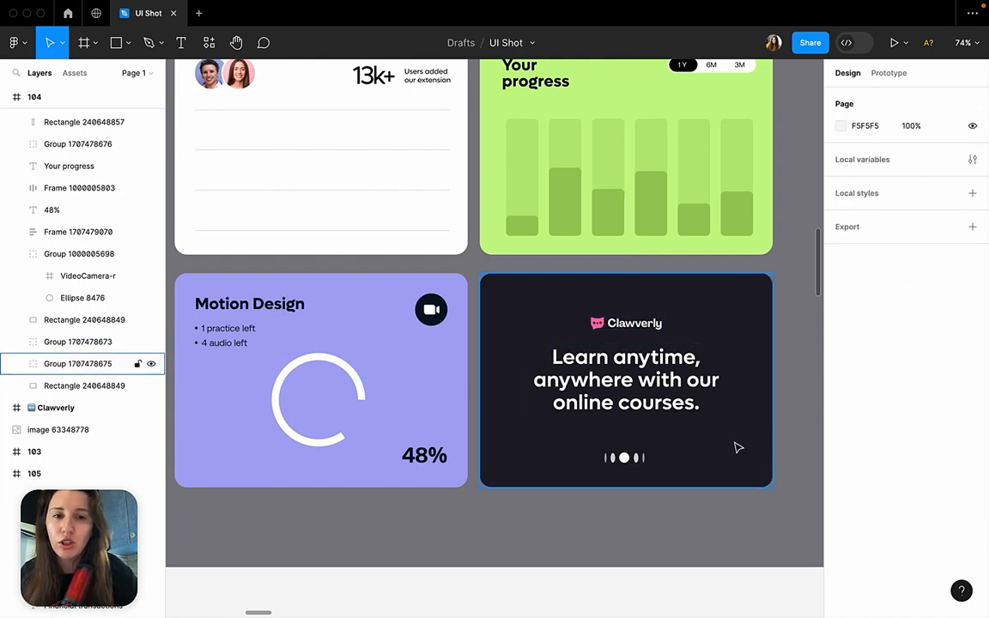
scroll(643, 353, down, 5)
scroll(643, 352, down, 10)
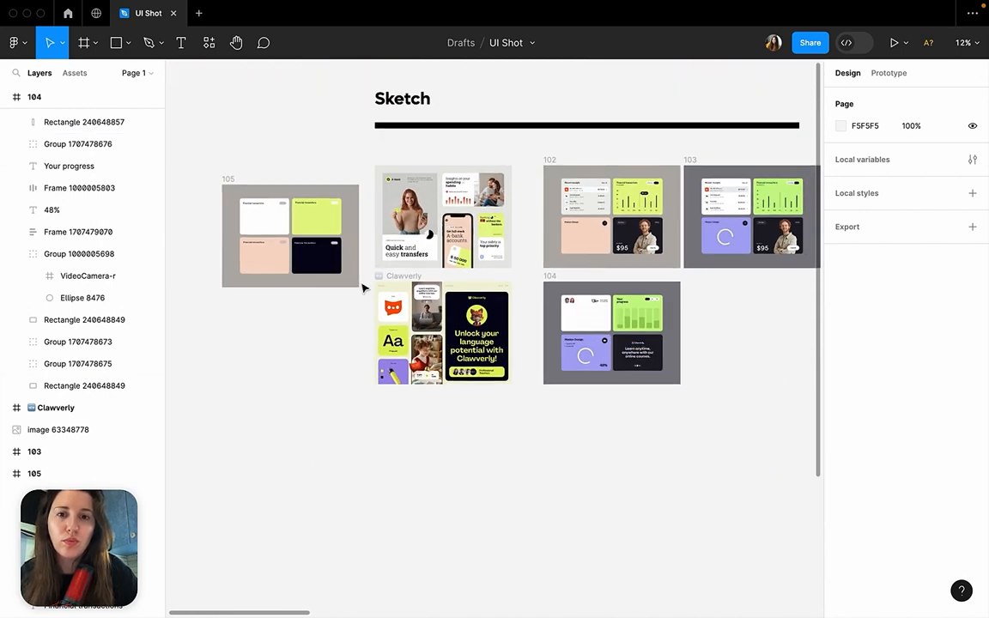
click(229, 181)
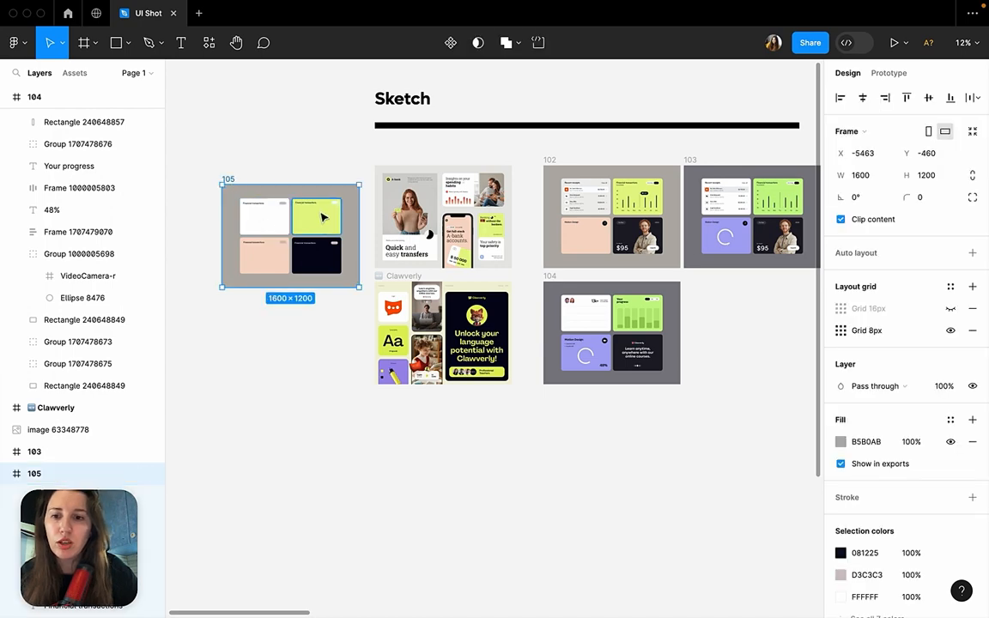
scroll(323, 217, up, 5)
scroll(516, 241, right, 5)
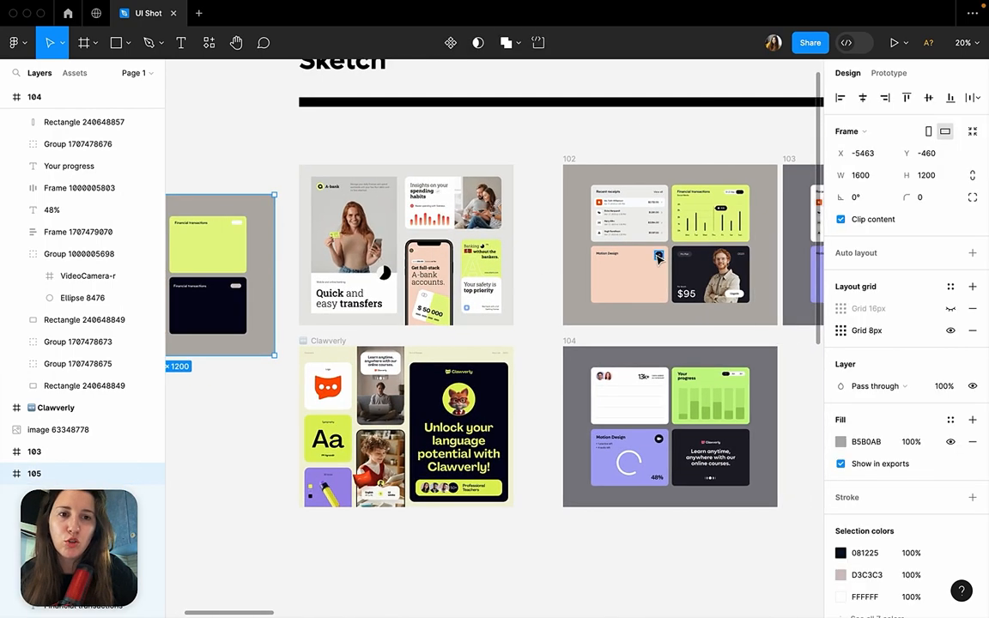
Examine frame 102 card by card: the Financial transactions, Motion Design, Recent receipts and dark Pro Plan cards.
scroll(658, 258, up, 5)
scroll(429, 198, up, 2)
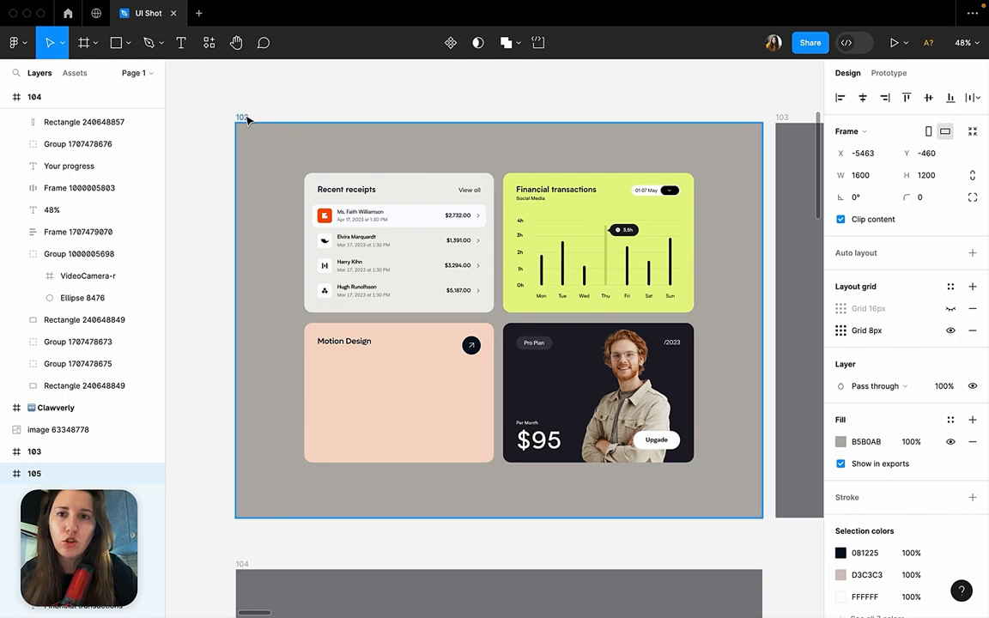
click(247, 121)
scroll(421, 199, up, 3)
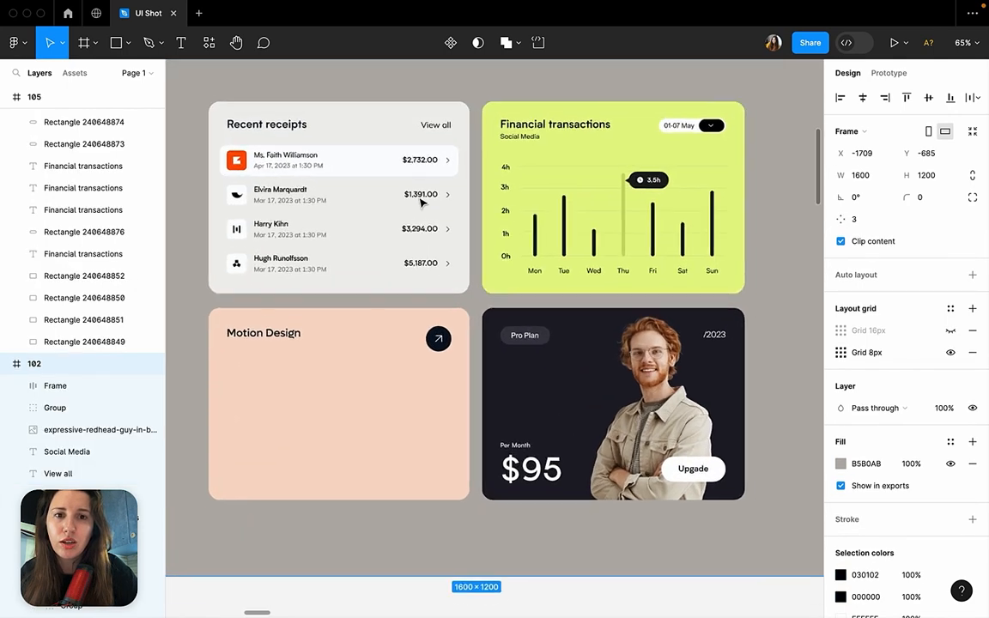
scroll(358, 178, up, 1)
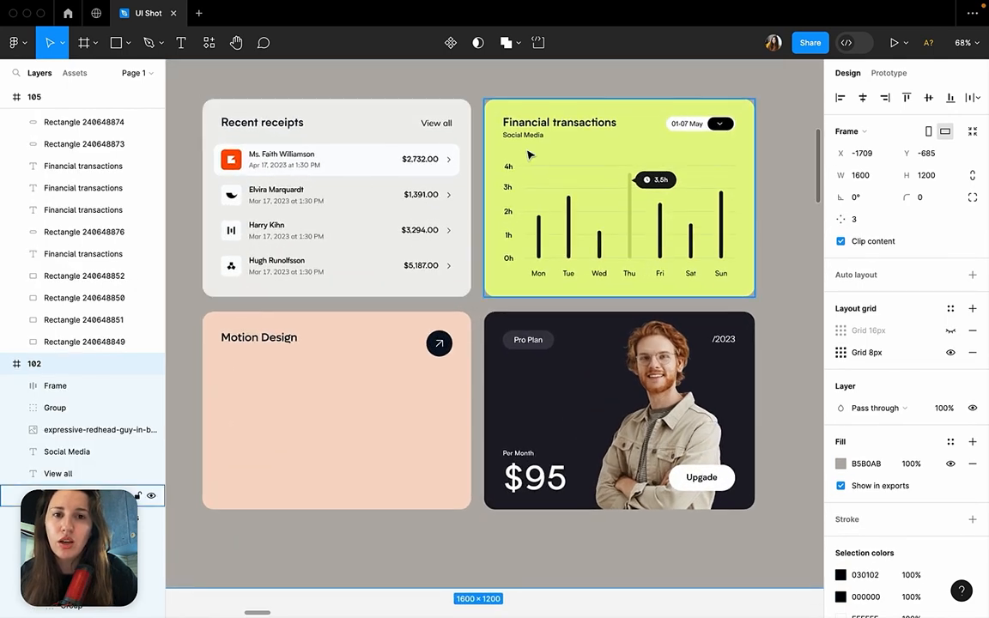
click(503, 209)
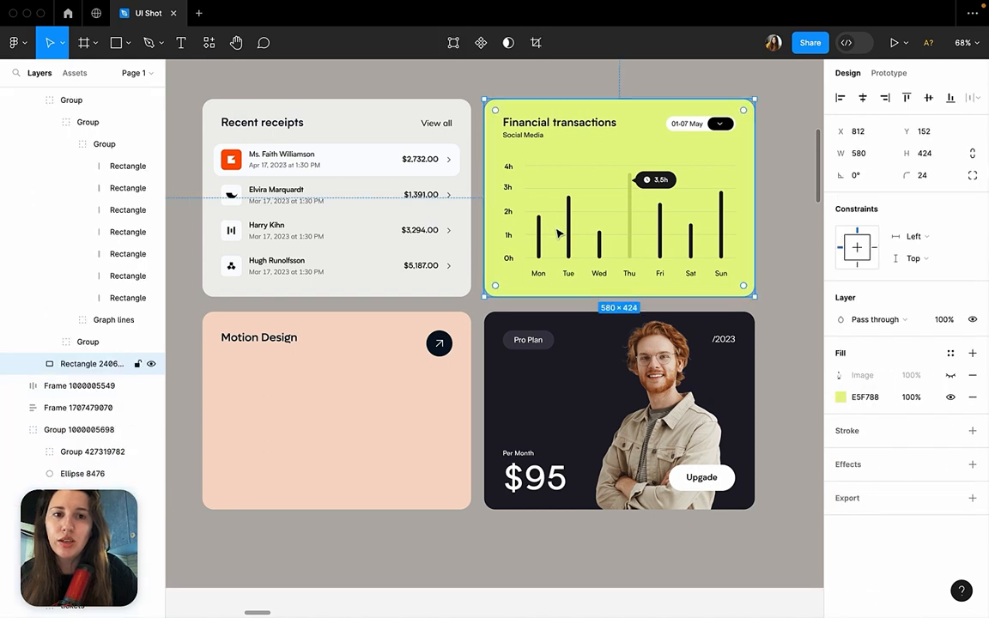
click(367, 404)
click(364, 227)
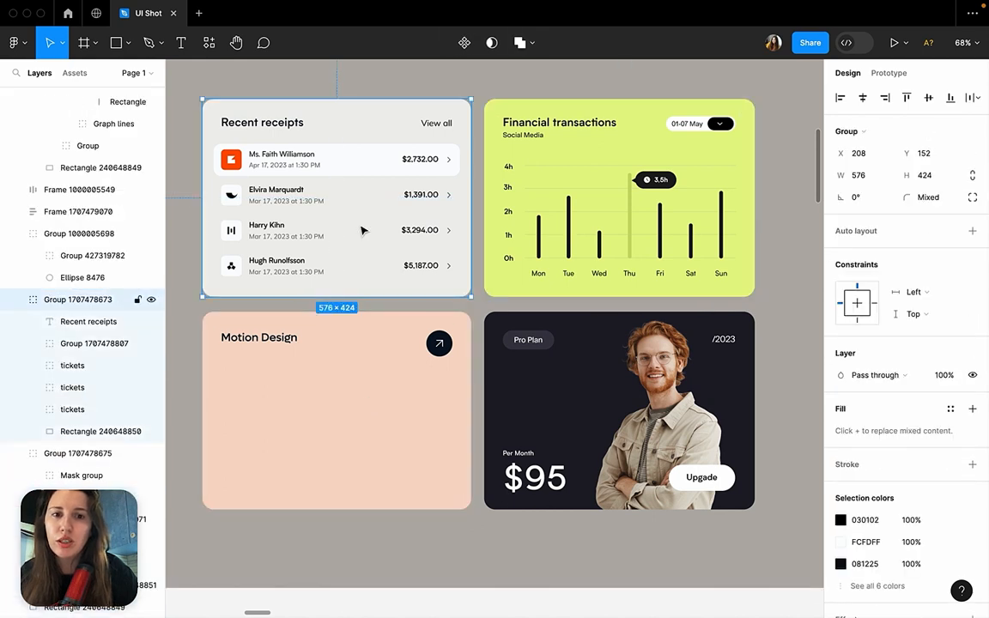
click(542, 366)
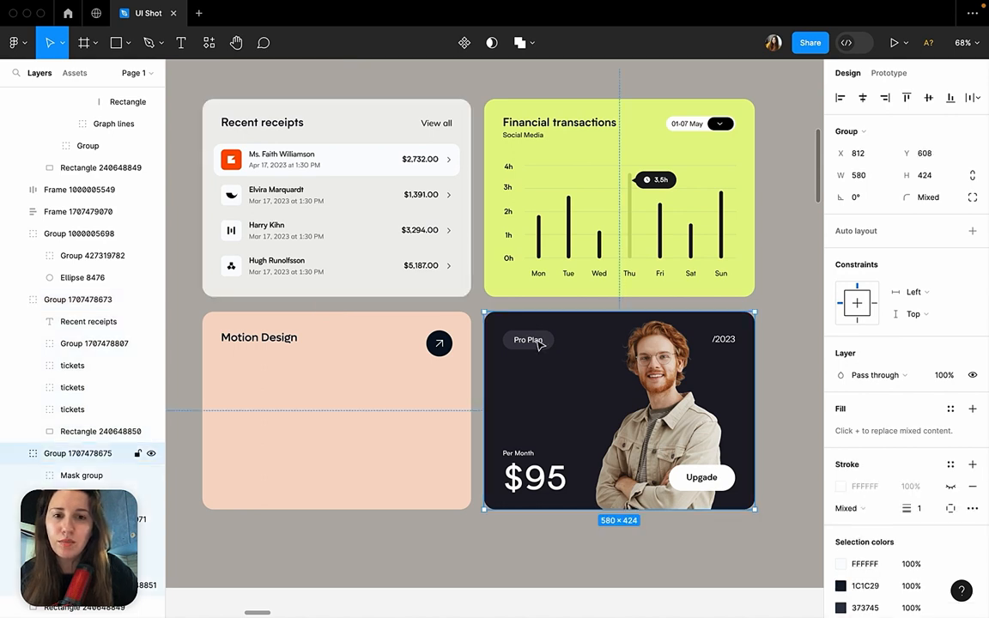
click(485, 303)
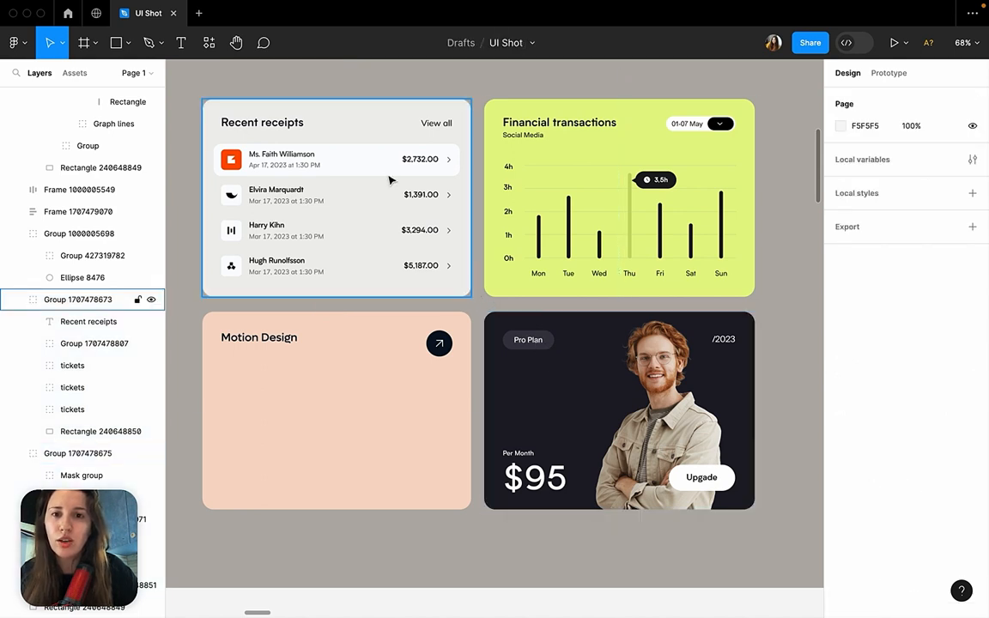
Review the four card groups of frame 102 again and inspect the auto layout of the white Upgade button.
click(391, 182)
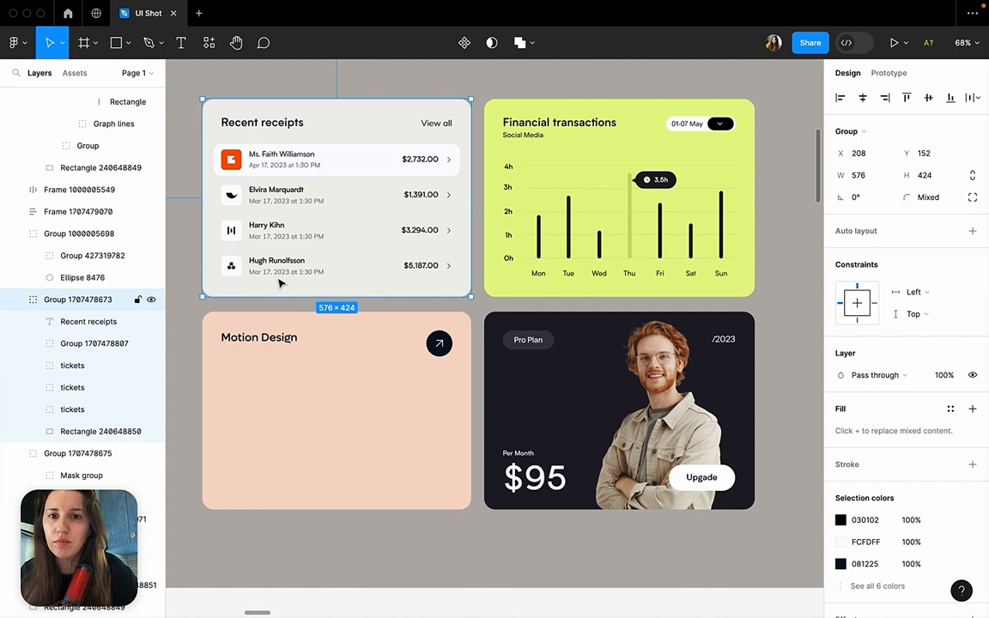
click(487, 180)
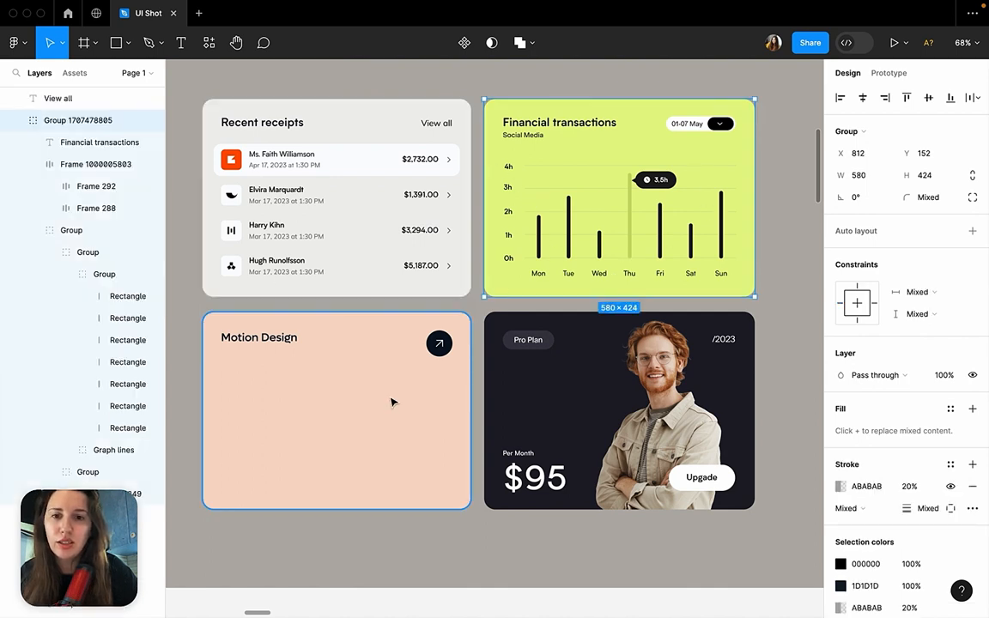
click(354, 358)
click(554, 369)
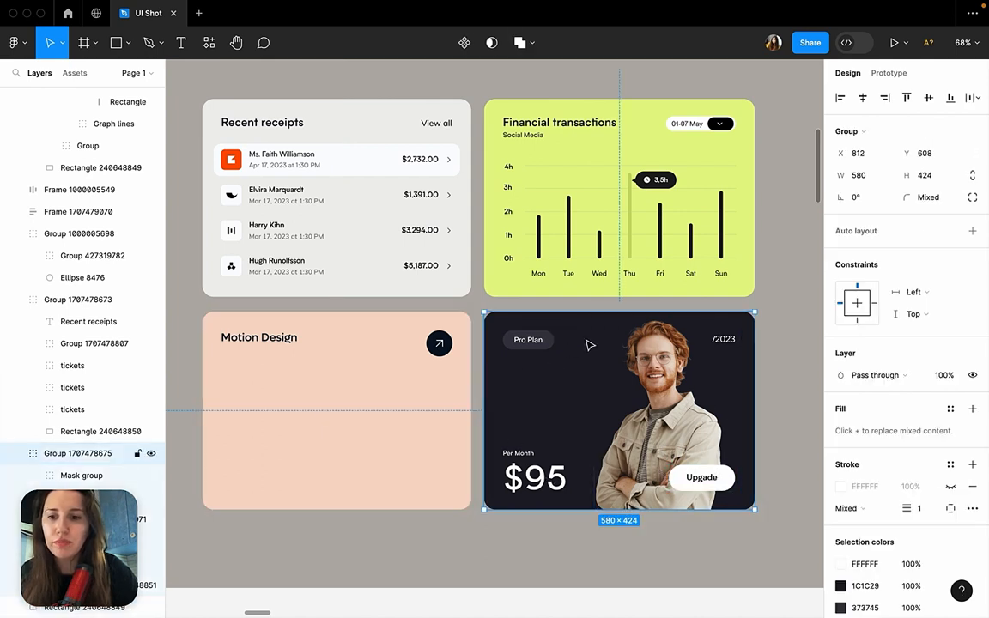
double_click(702, 477)
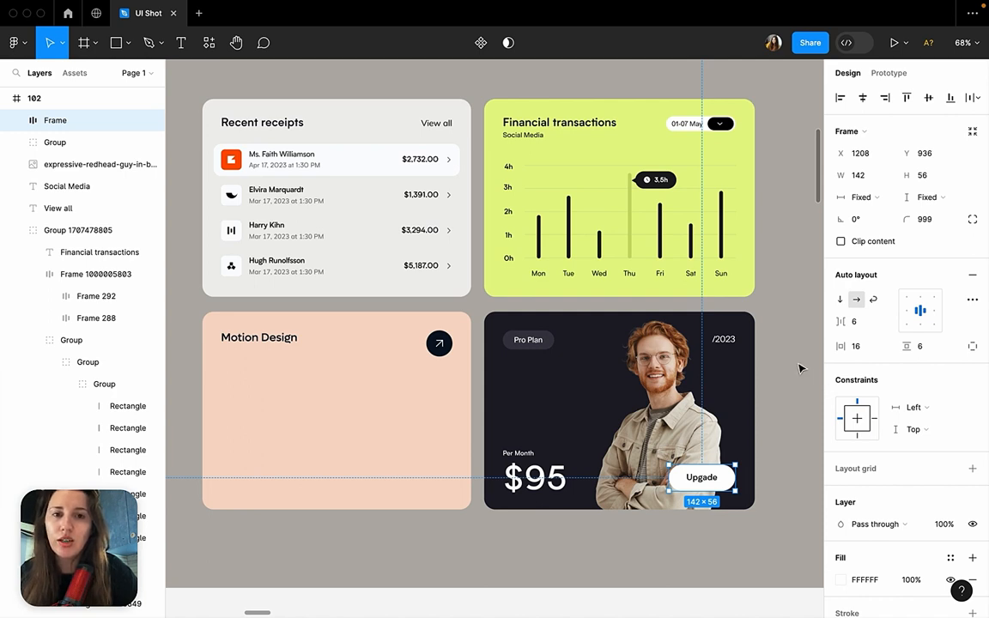
click(799, 370)
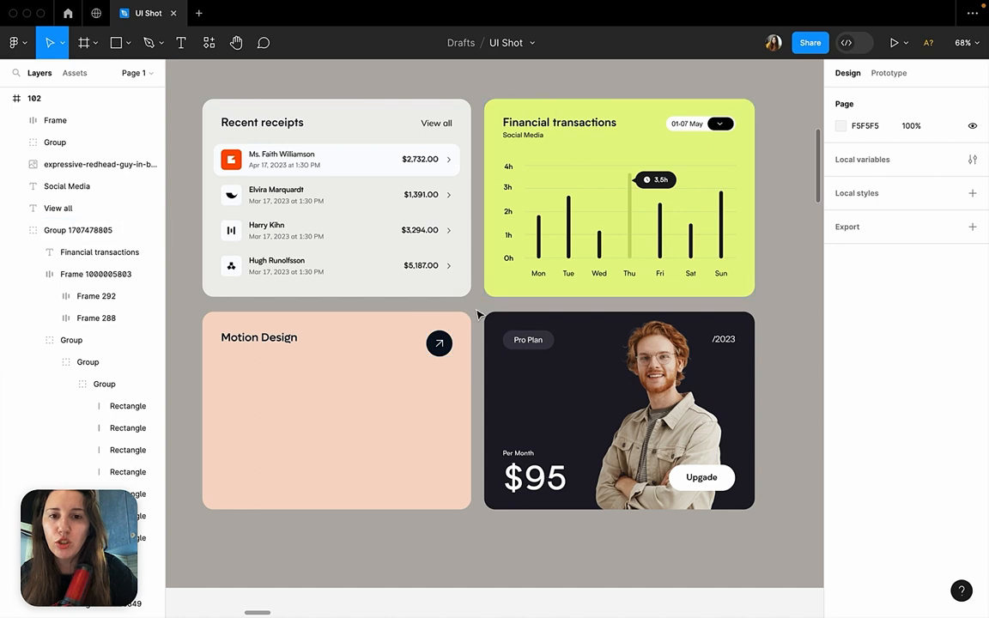
Compare the overall composition of reference frames 102 and 104 with the other shots in the Sketch section.
mouse_move(464, 575)
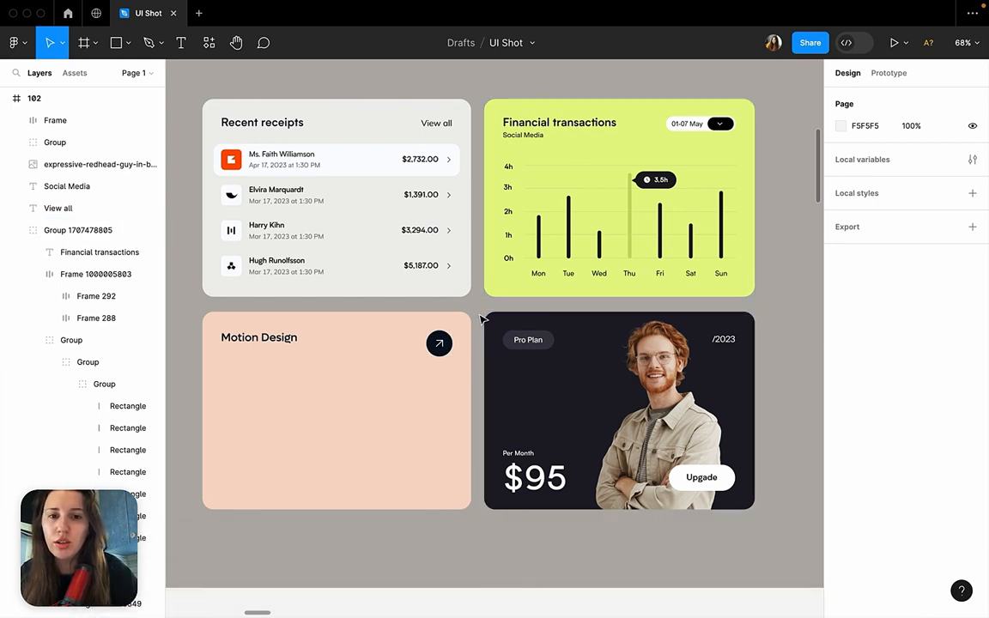
scroll(480, 320, down, 10)
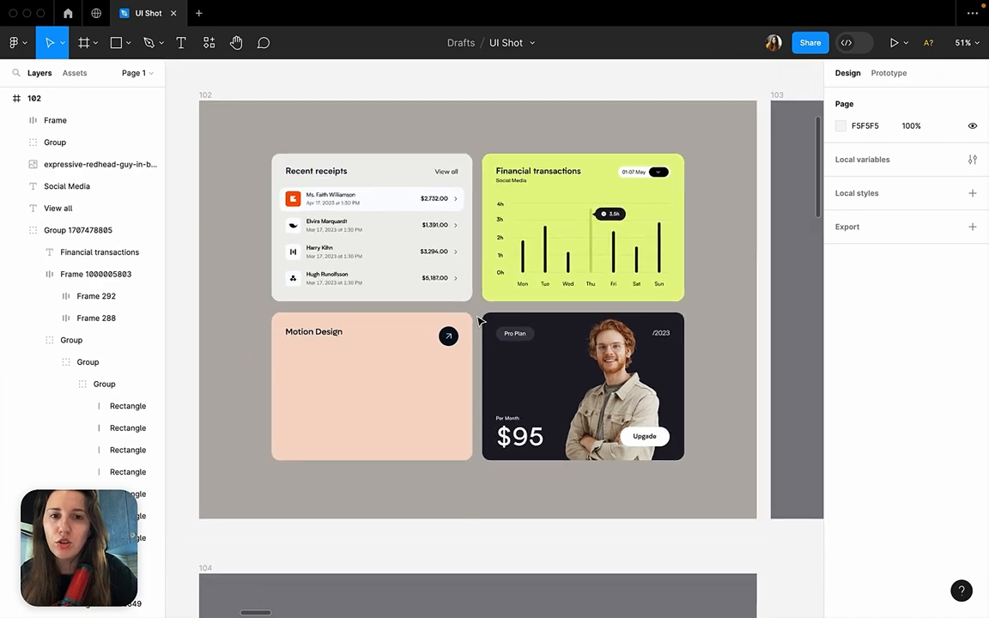
scroll(481, 319, up, 5)
scroll(480, 320, up, 1)
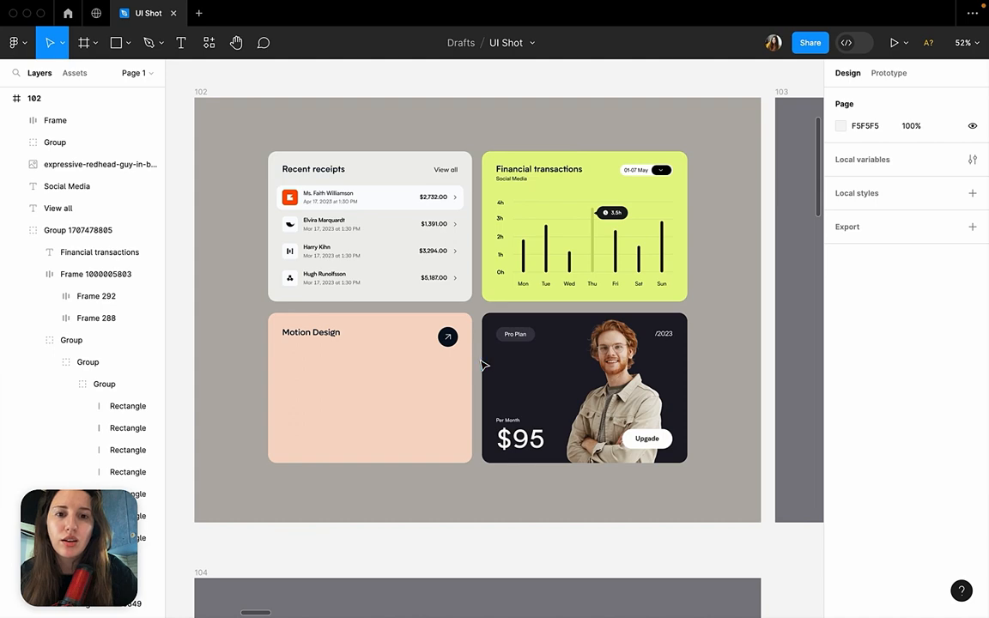
scroll(481, 364, down, 5)
scroll(483, 365, up, 2)
scroll(482, 364, up, 2)
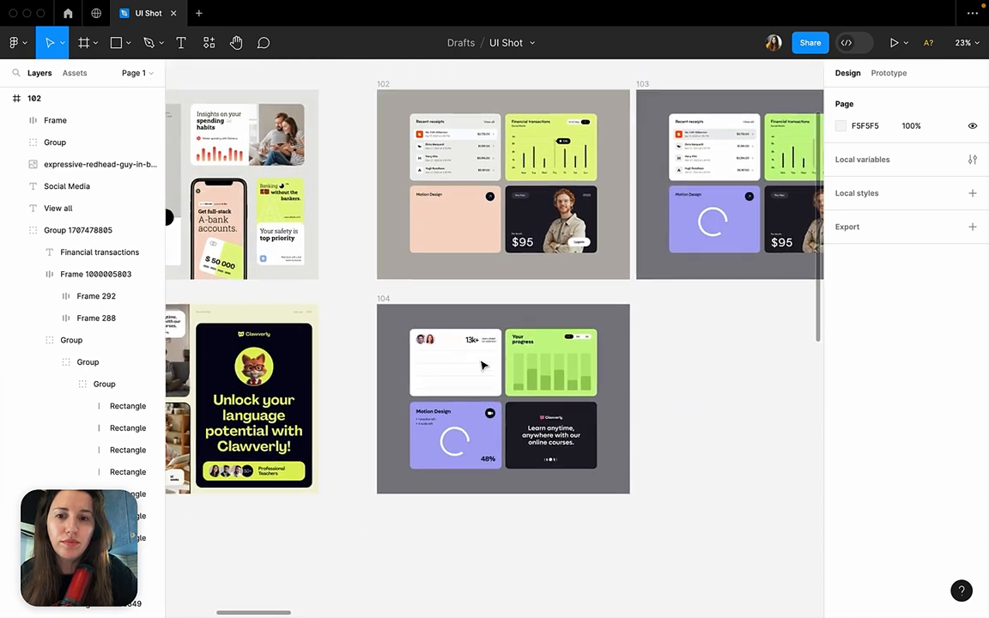
scroll(482, 364, up, 4)
scroll(482, 364, down, 1)
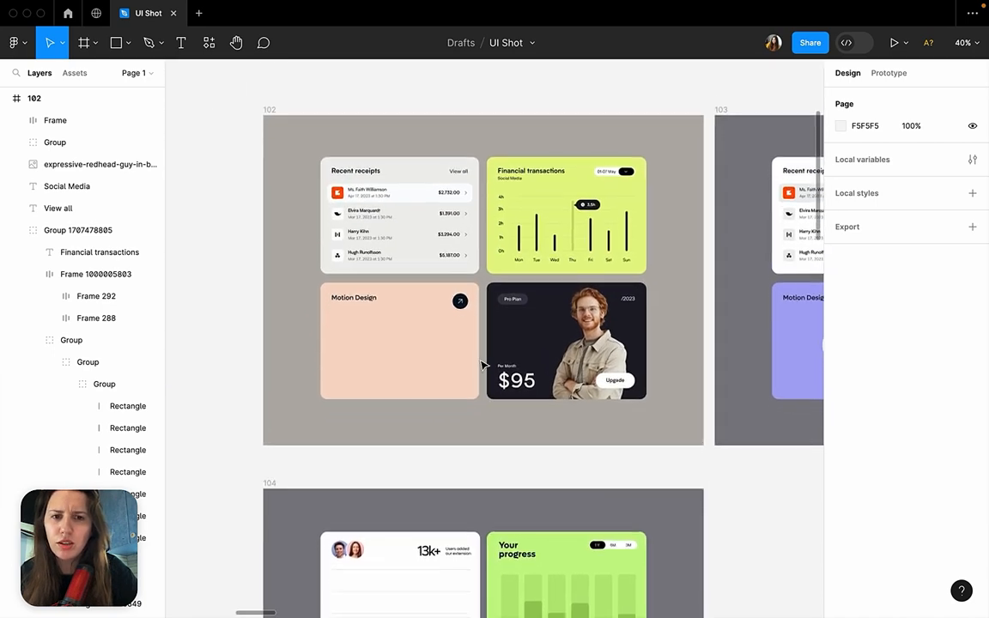
scroll(481, 364, down, 8)
scroll(482, 364, down, 1)
scroll(481, 364, left, 1)
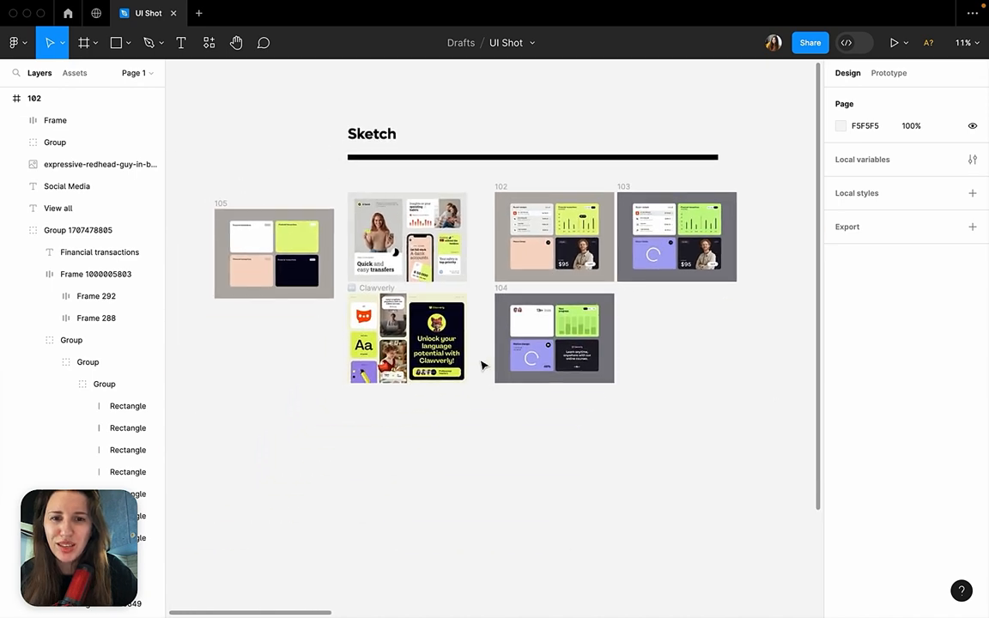
Inspect frame 105 and its lime, dark, peach and white card rectangles.
click(221, 205)
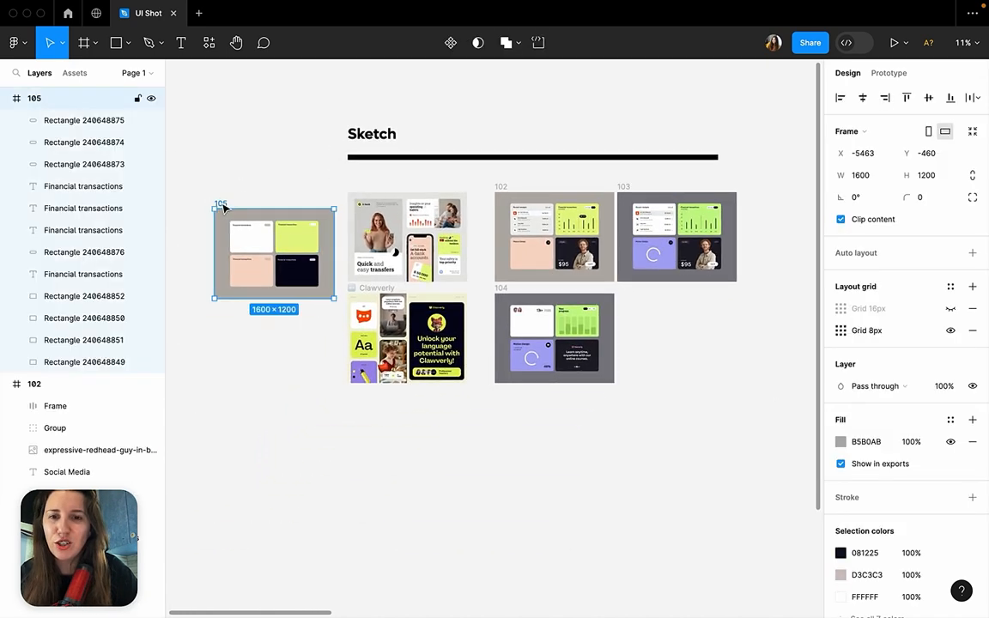
click(260, 345)
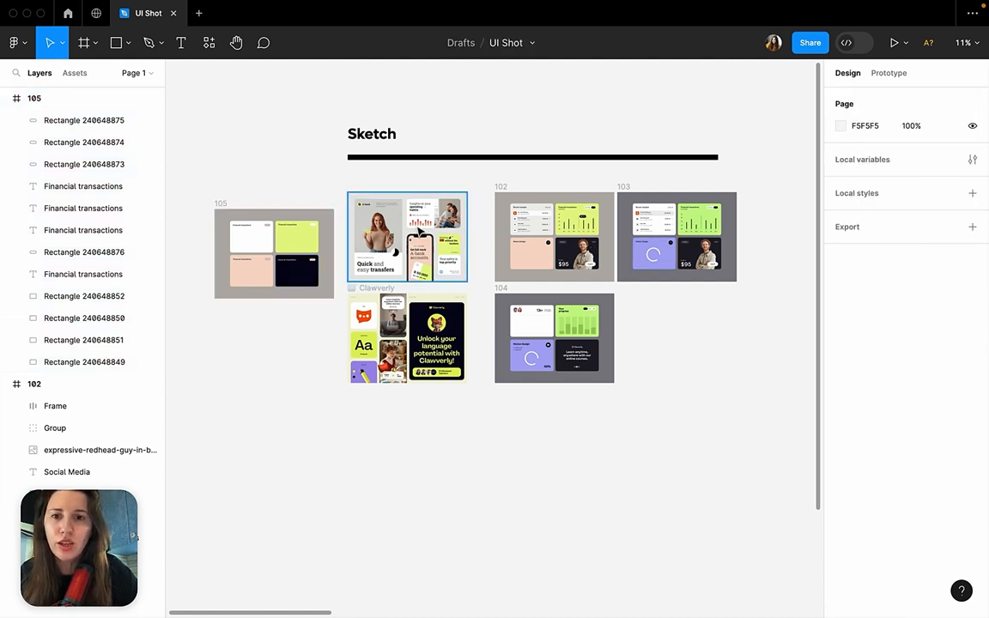
click(297, 238)
click(305, 277)
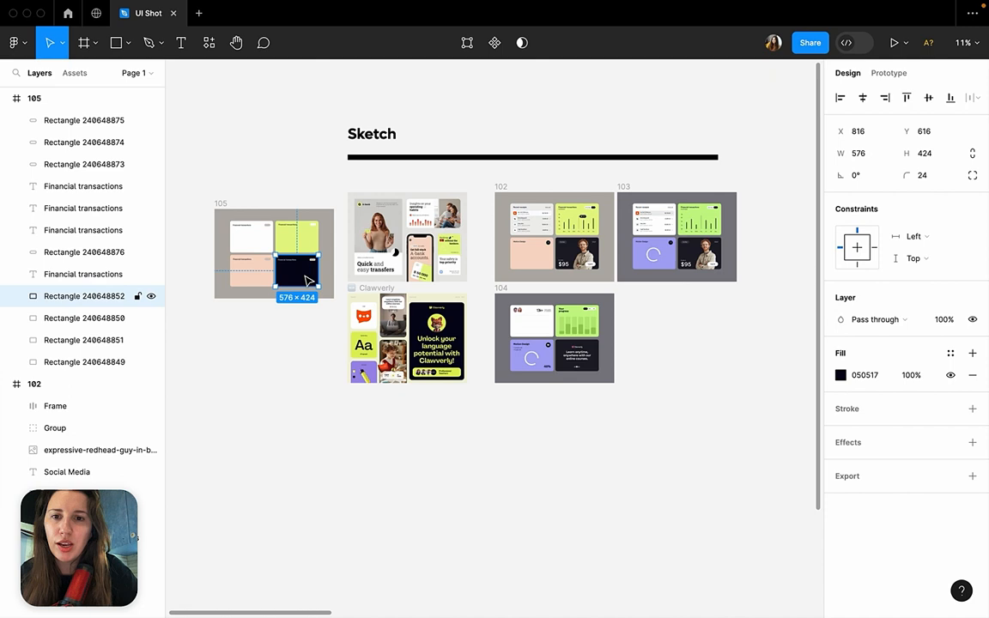
click(245, 273)
click(245, 236)
click(277, 353)
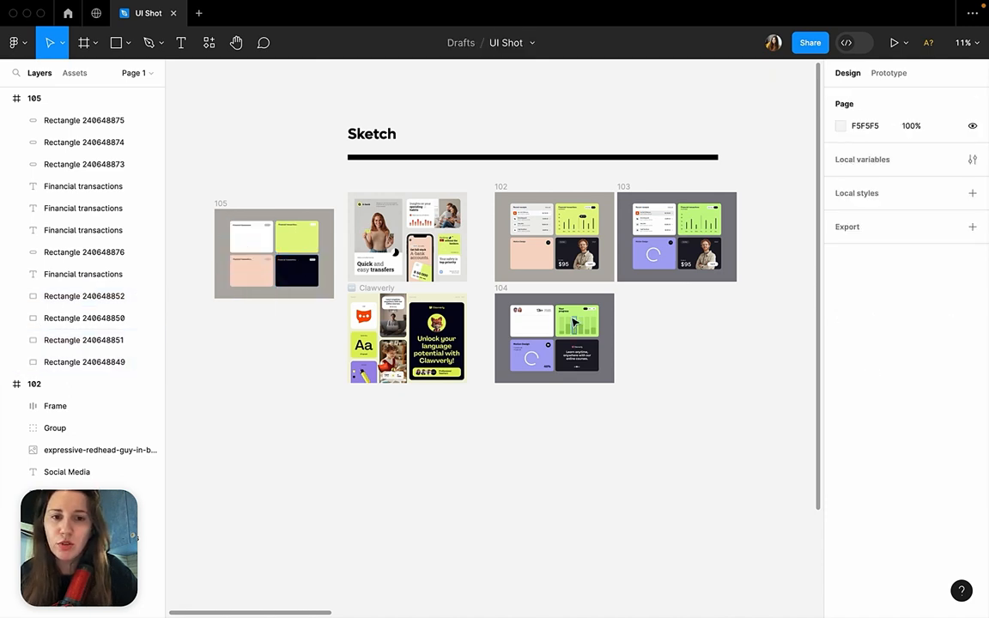
Check frame 104 as the second reference, and bring the four unfilled cards of frame 105 into close view.
click(501, 289)
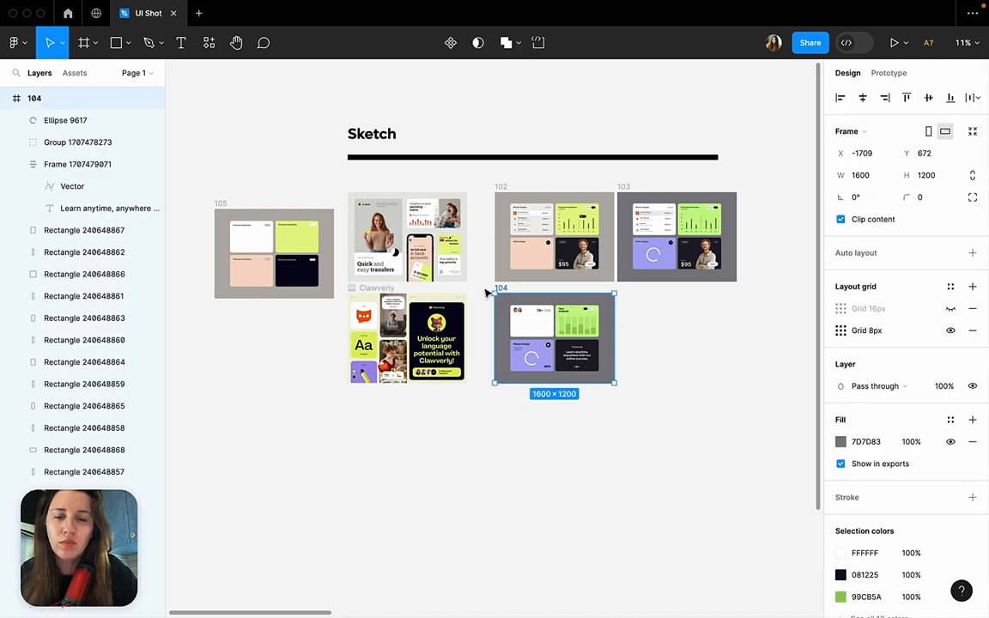
click(485, 294)
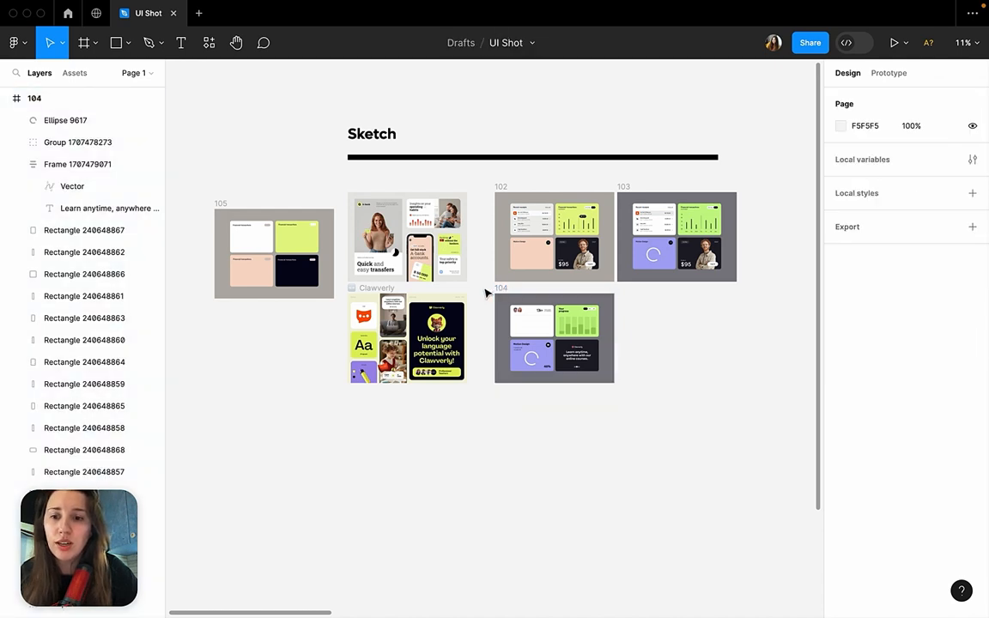
scroll(486, 293, up, 3)
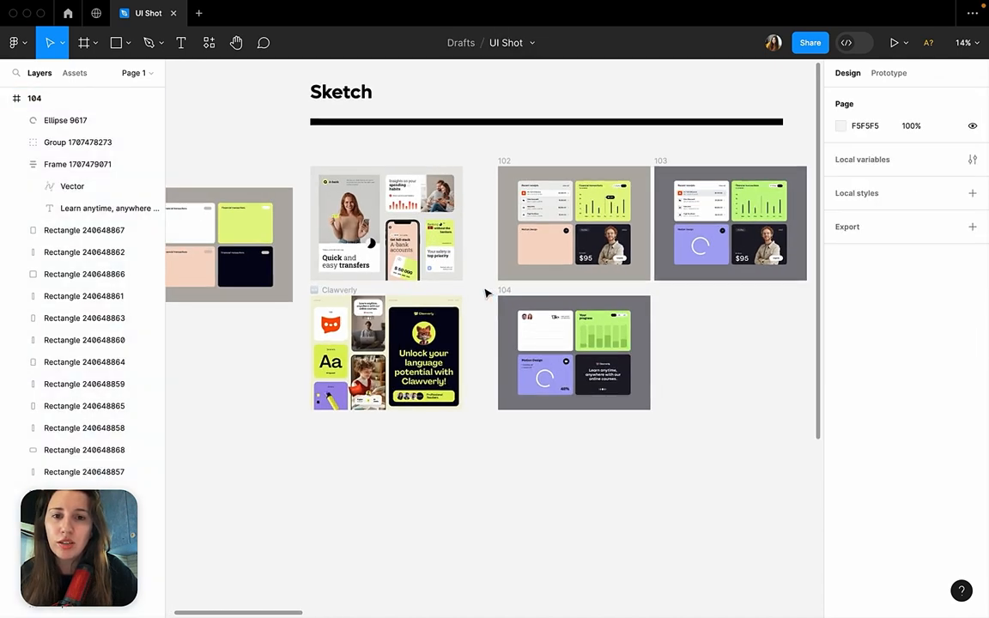
scroll(486, 294, up, 2)
scroll(274, 284, up, 6)
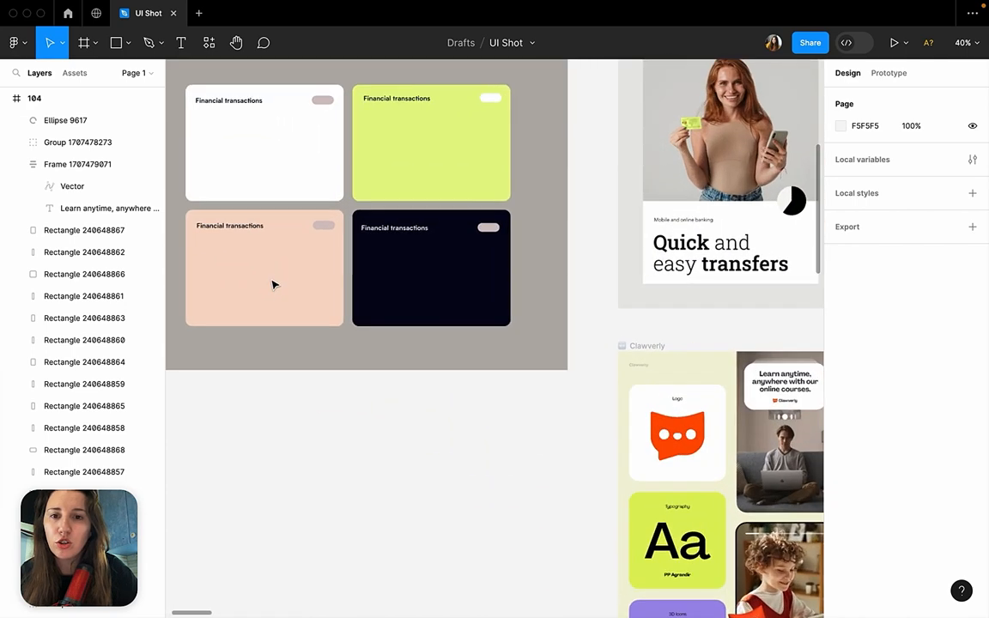